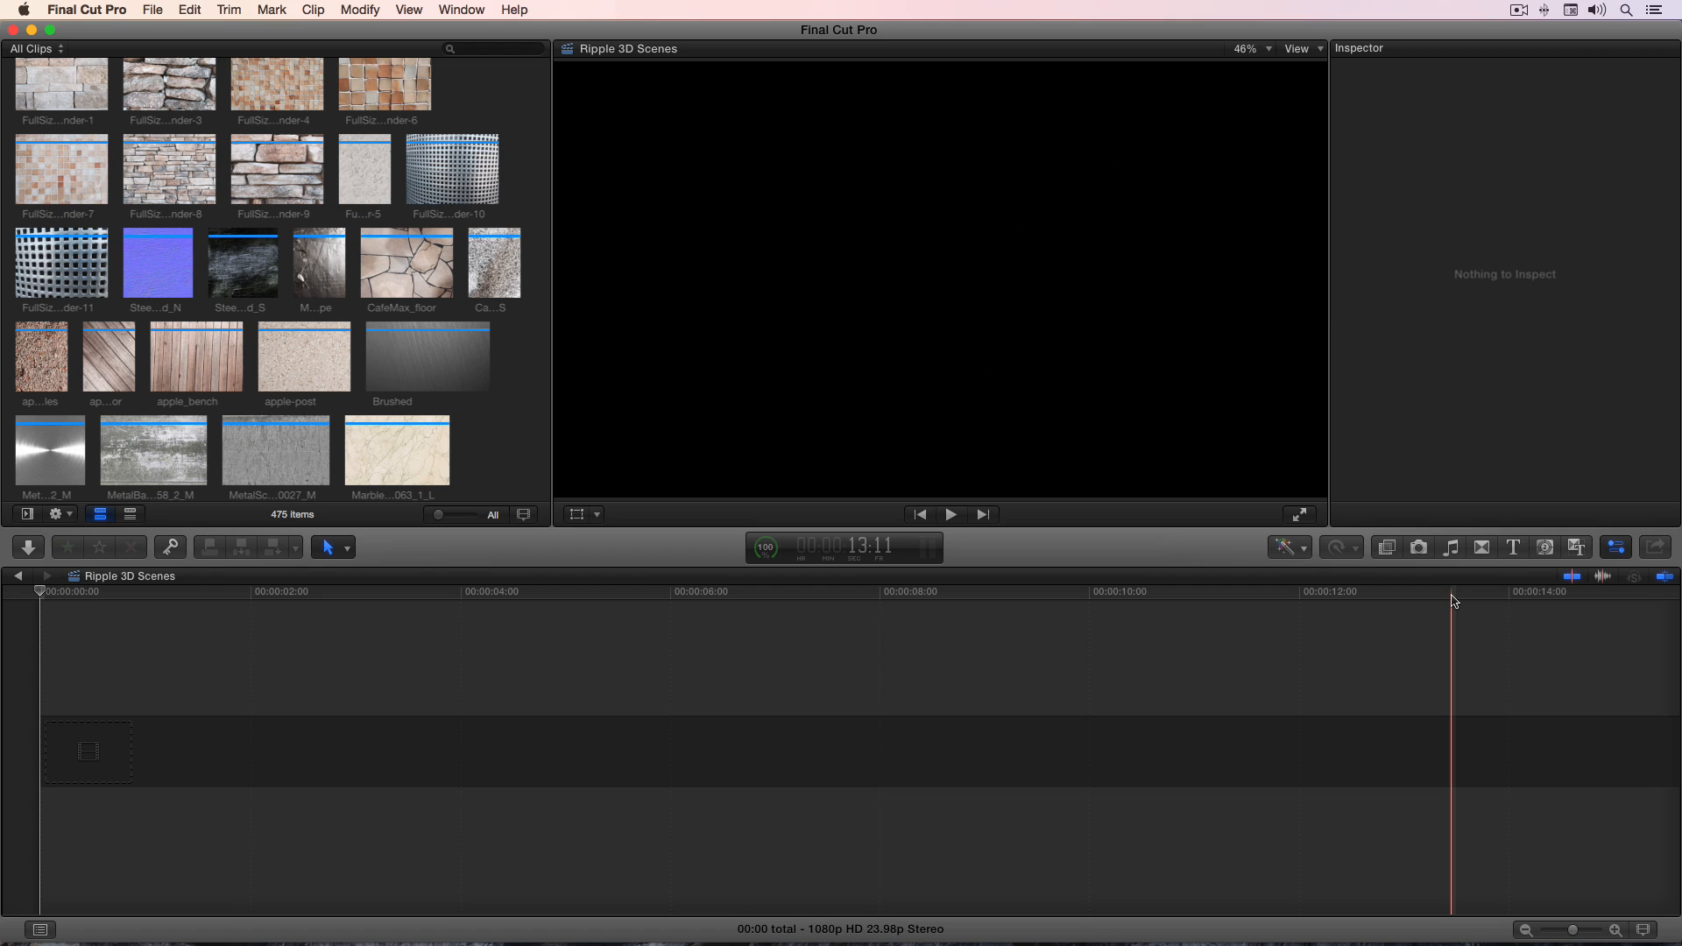
Step: Append the Color title from the Ripple 3D Walls group of Ripple 3D Scenes to the empty timeline
click(1512, 550)
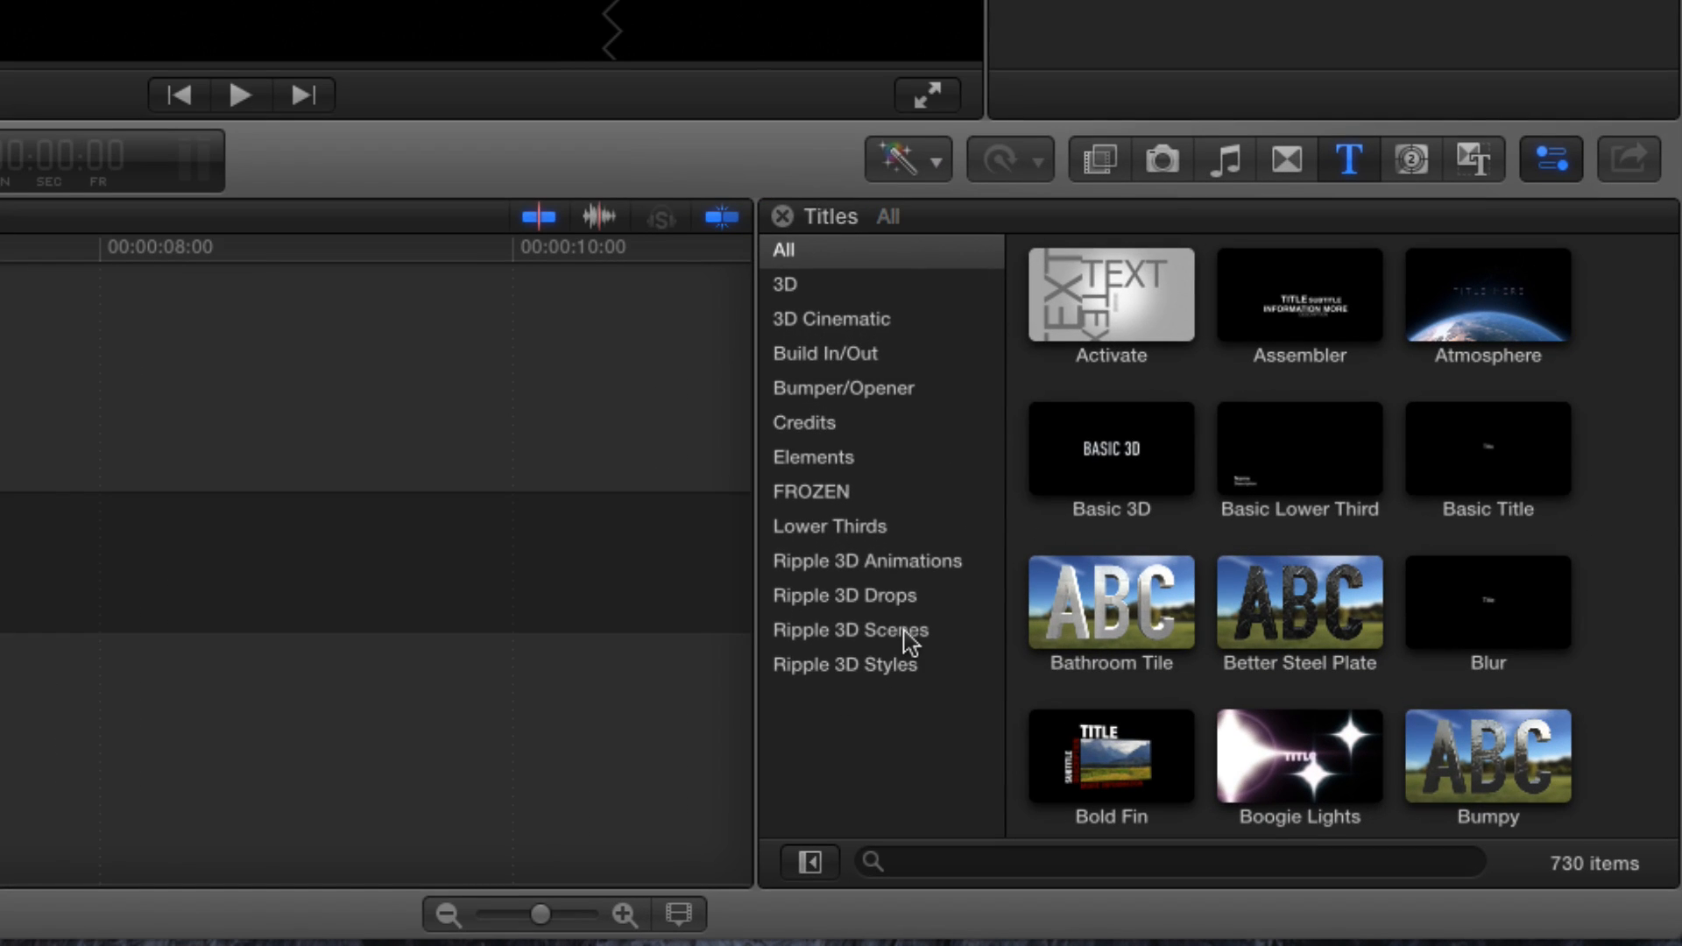
click(907, 632)
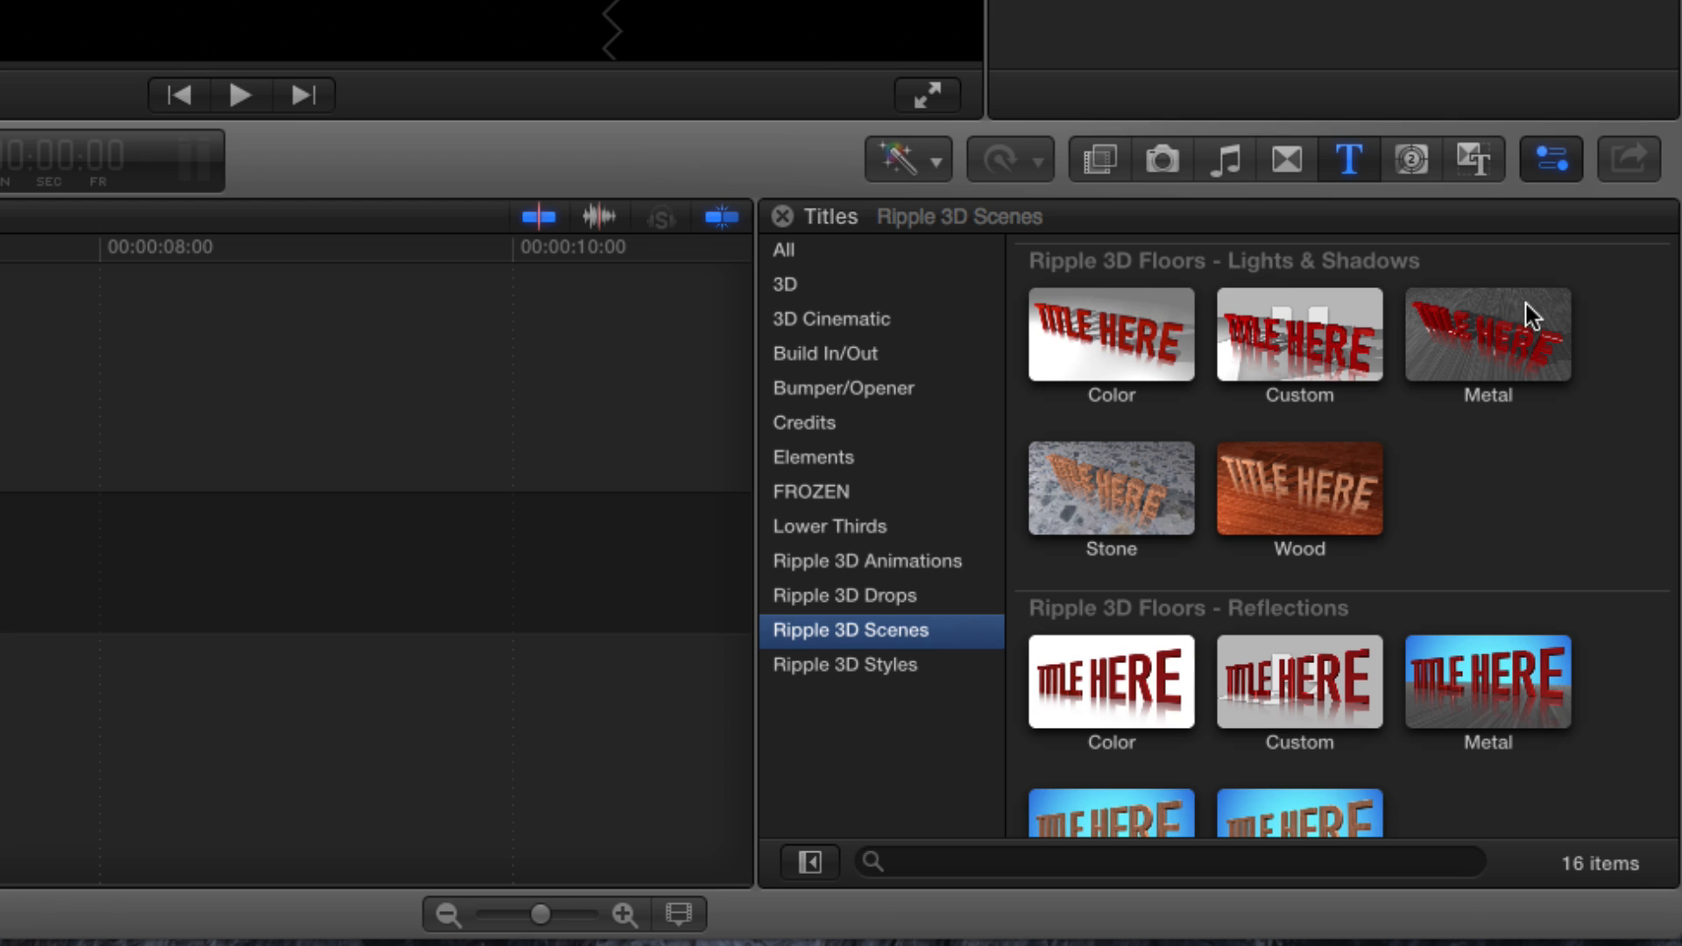
scroll(1563, 496, down, 3)
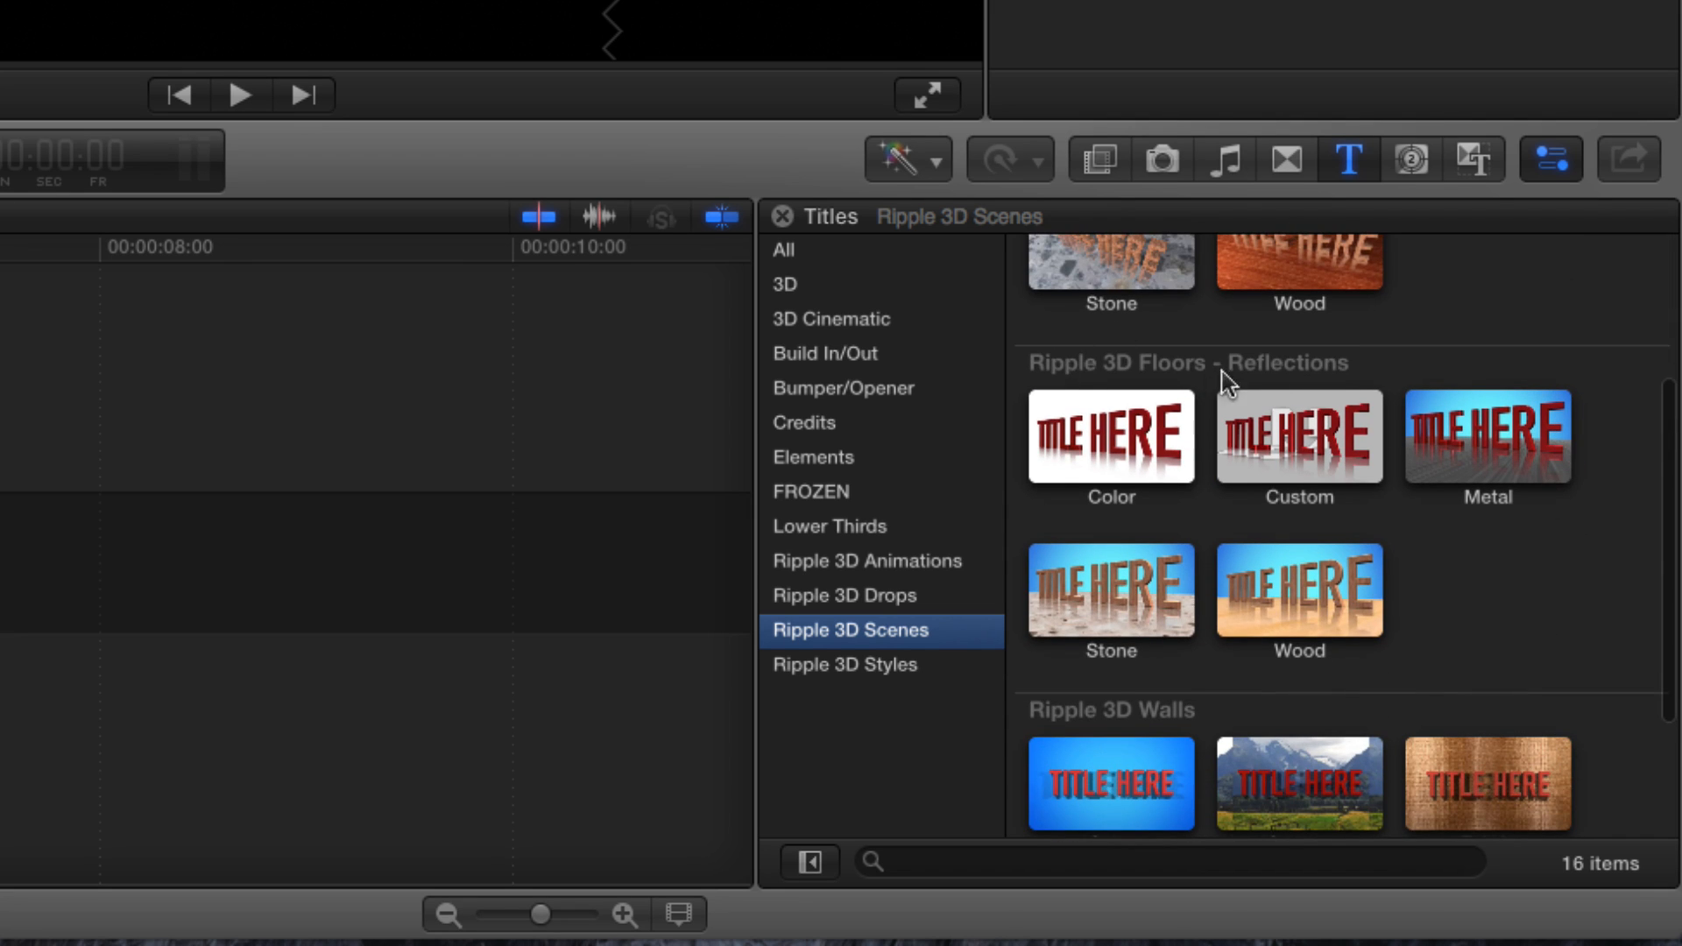
scroll(1531, 552, down, 3)
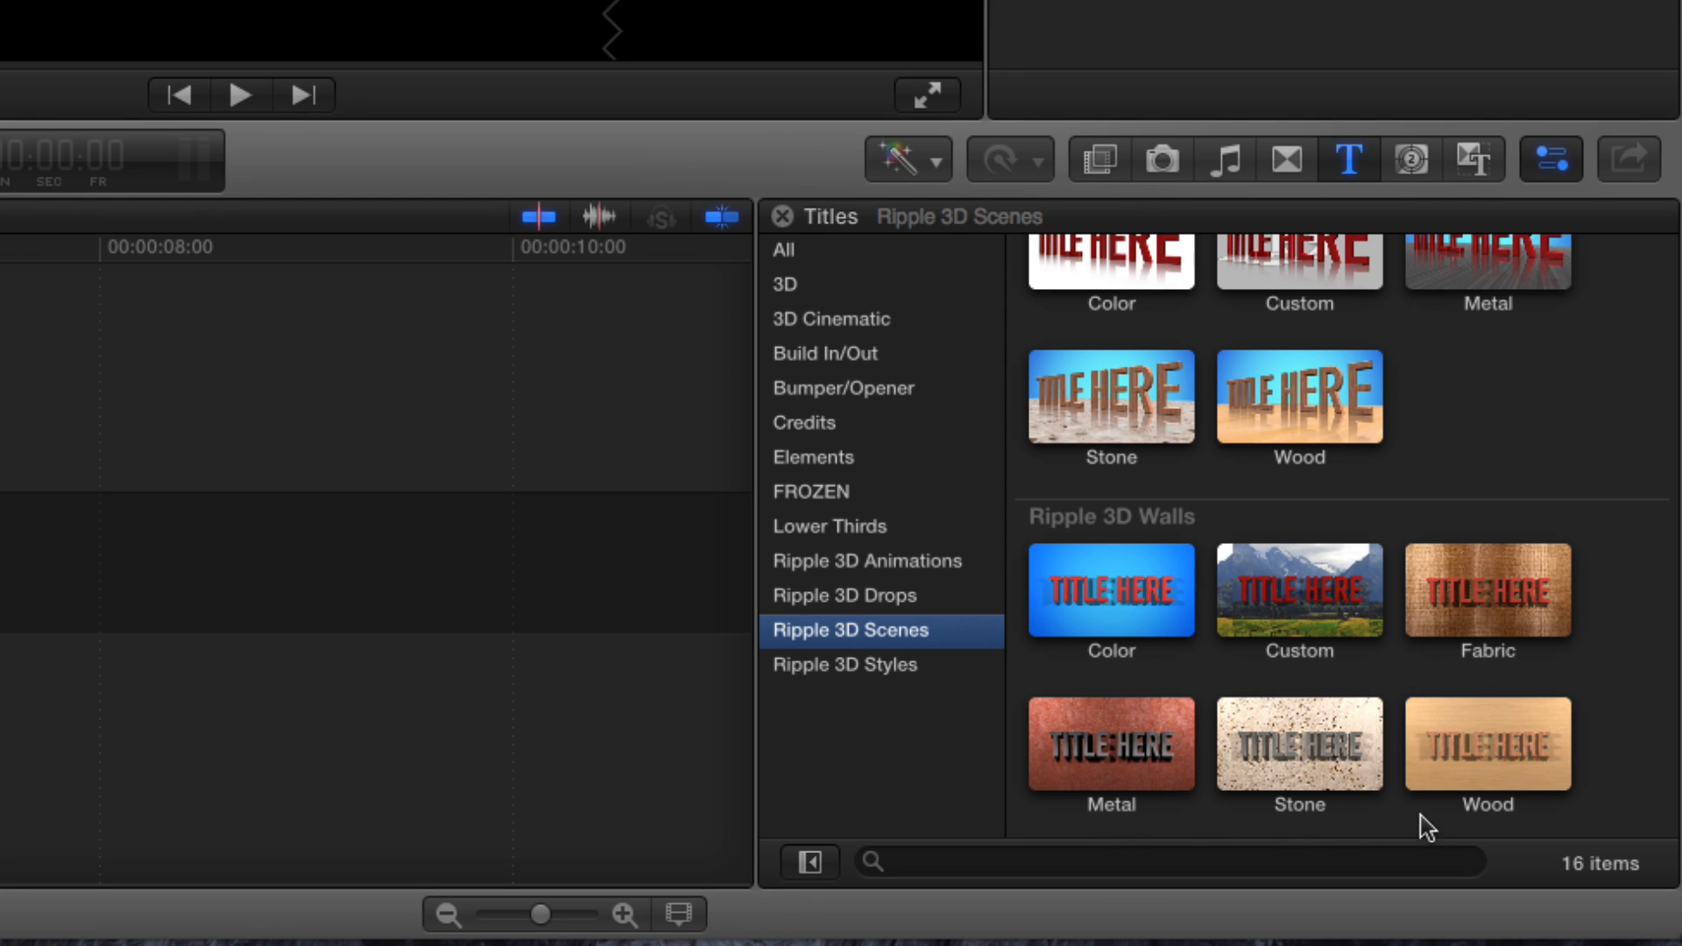
click(1136, 593)
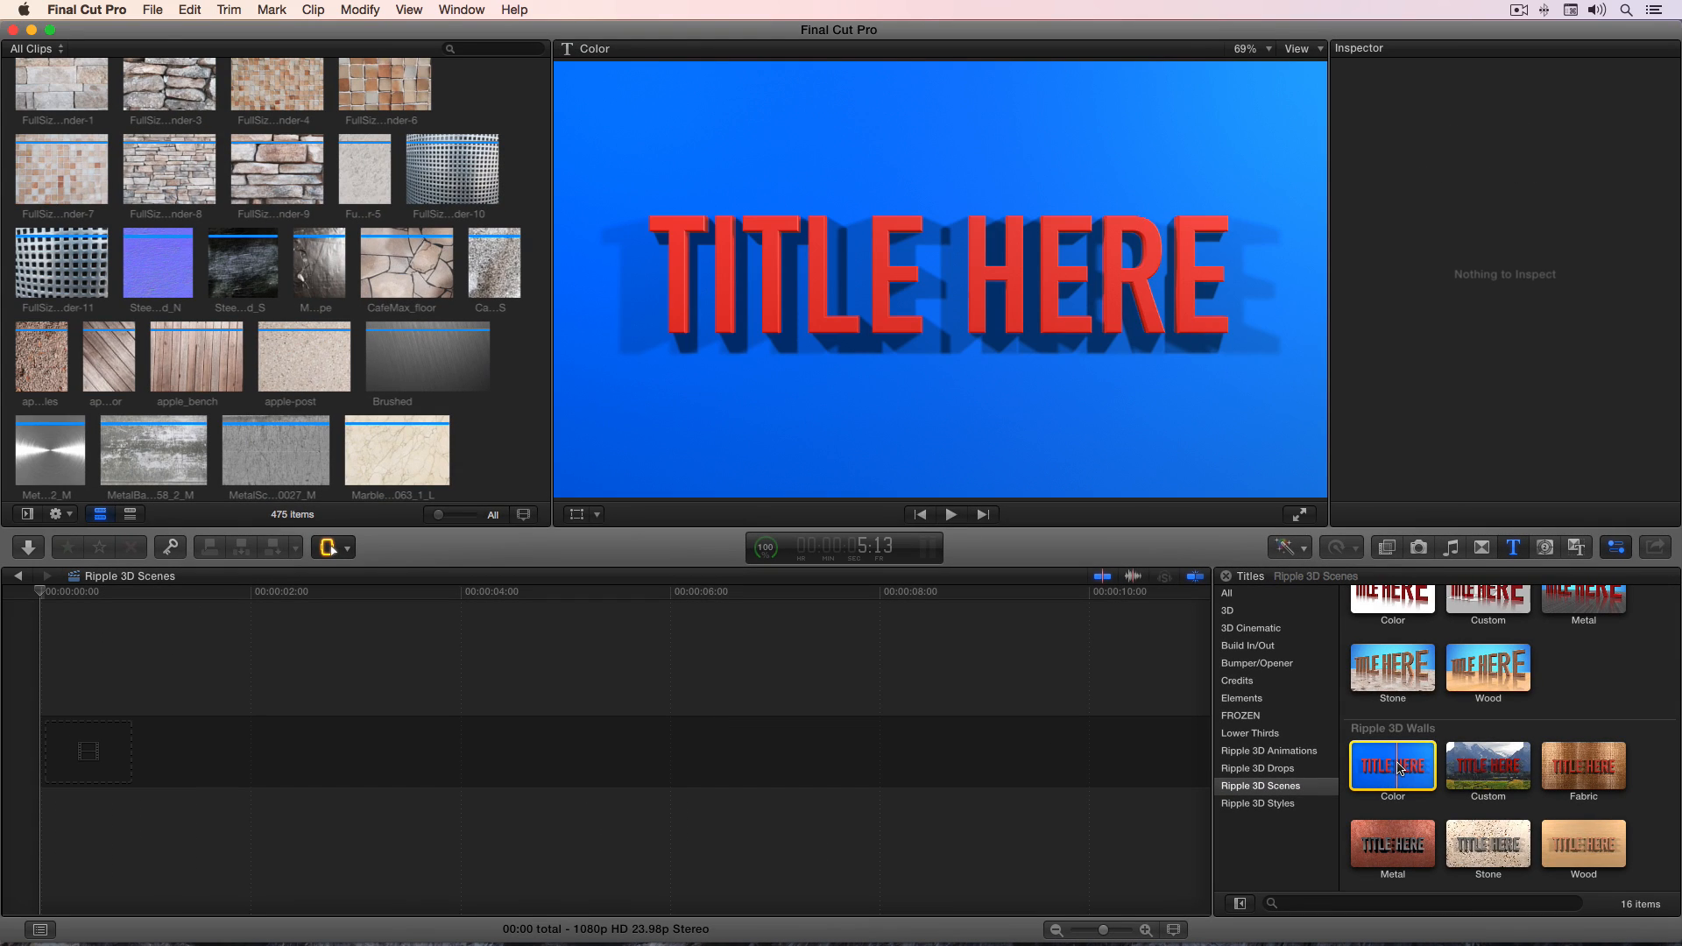
key(e)
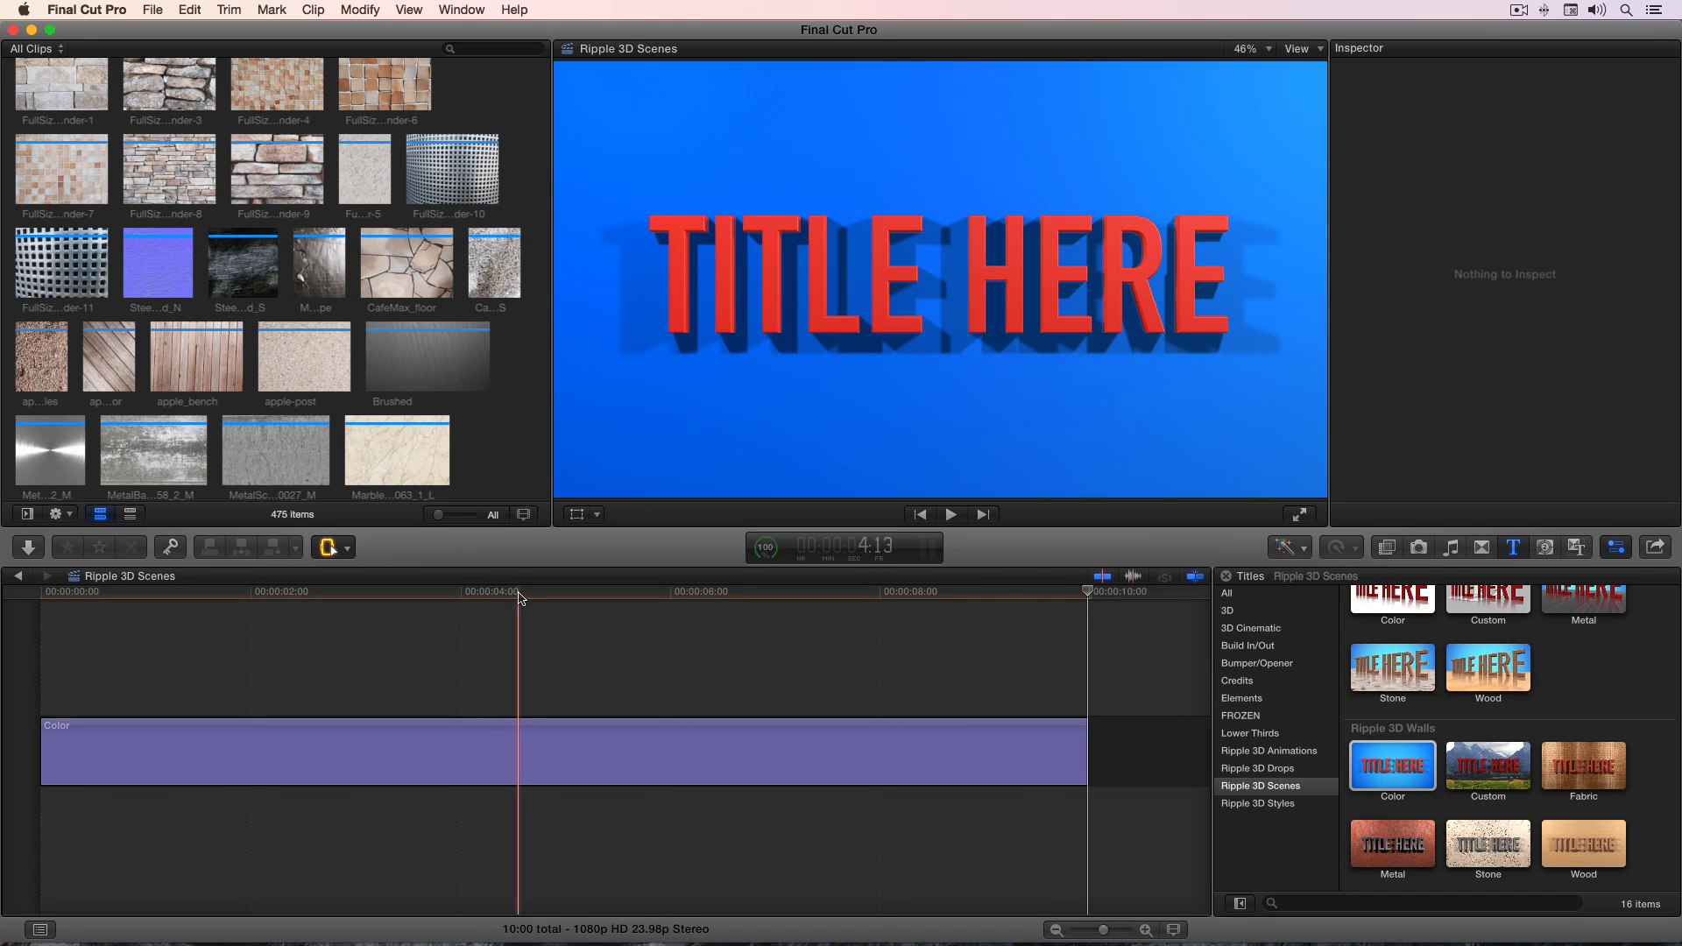
Step: Select the Color title clip in the timeline and preview it from the beginning
click(518, 668)
key(super+4)
click(525, 743)
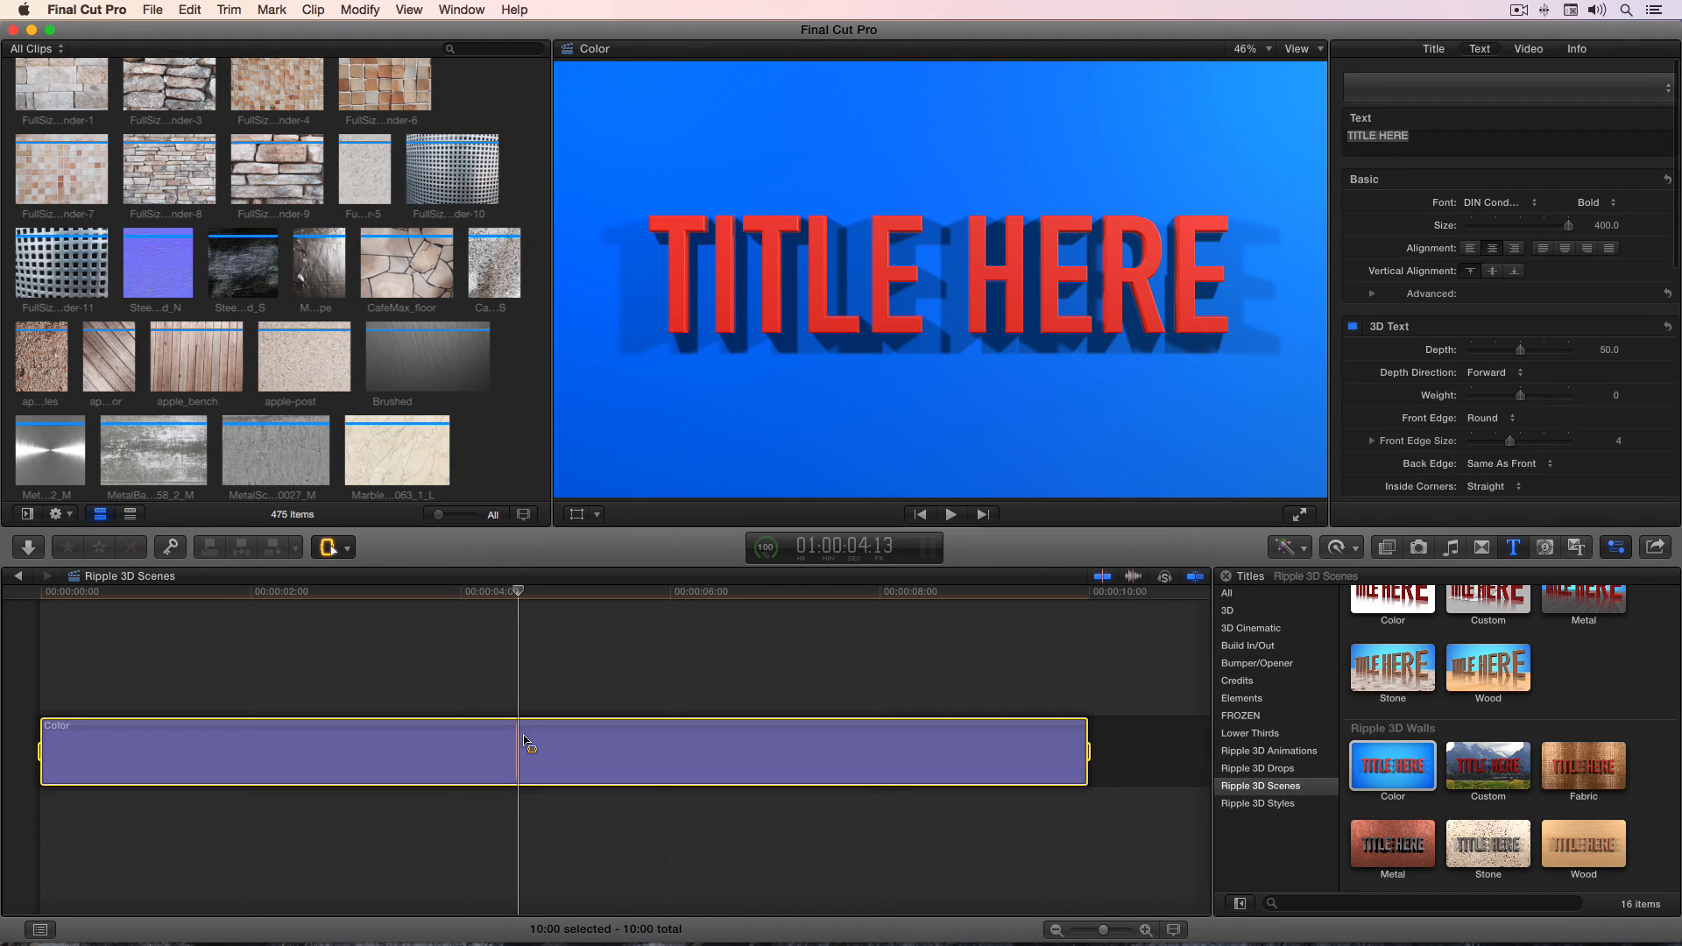
key(Home)
key(space)
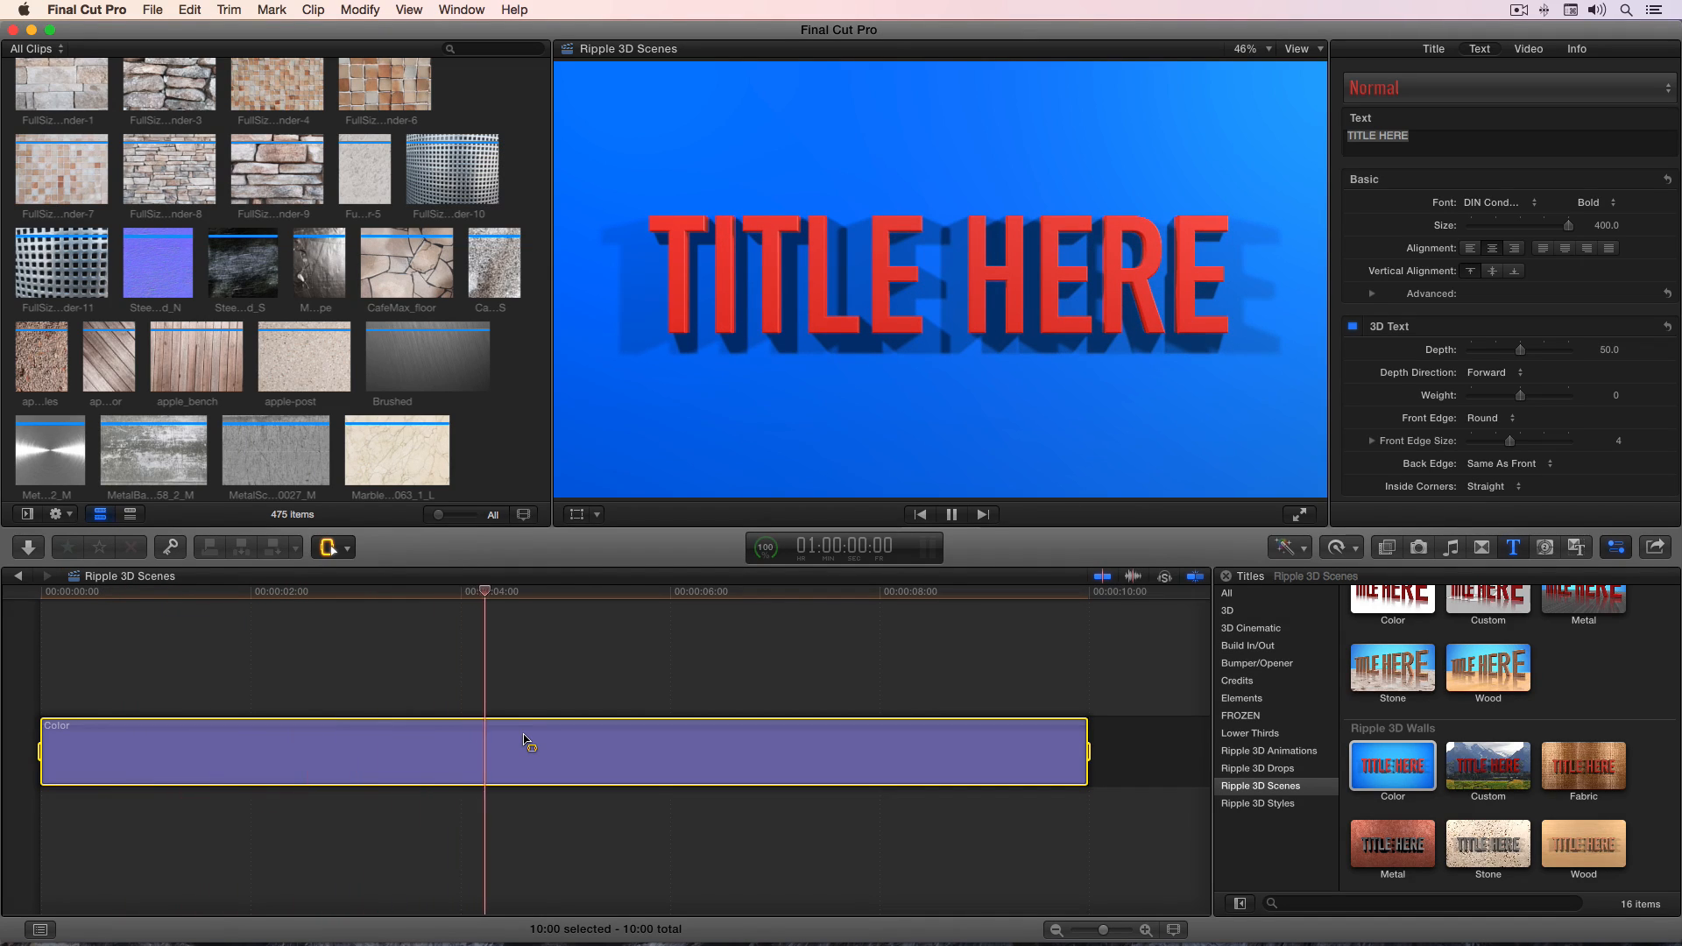
key(space)
Step: Replace the title's placeholder text with SCENE directly in the viewer, using the Select tool
key(a)
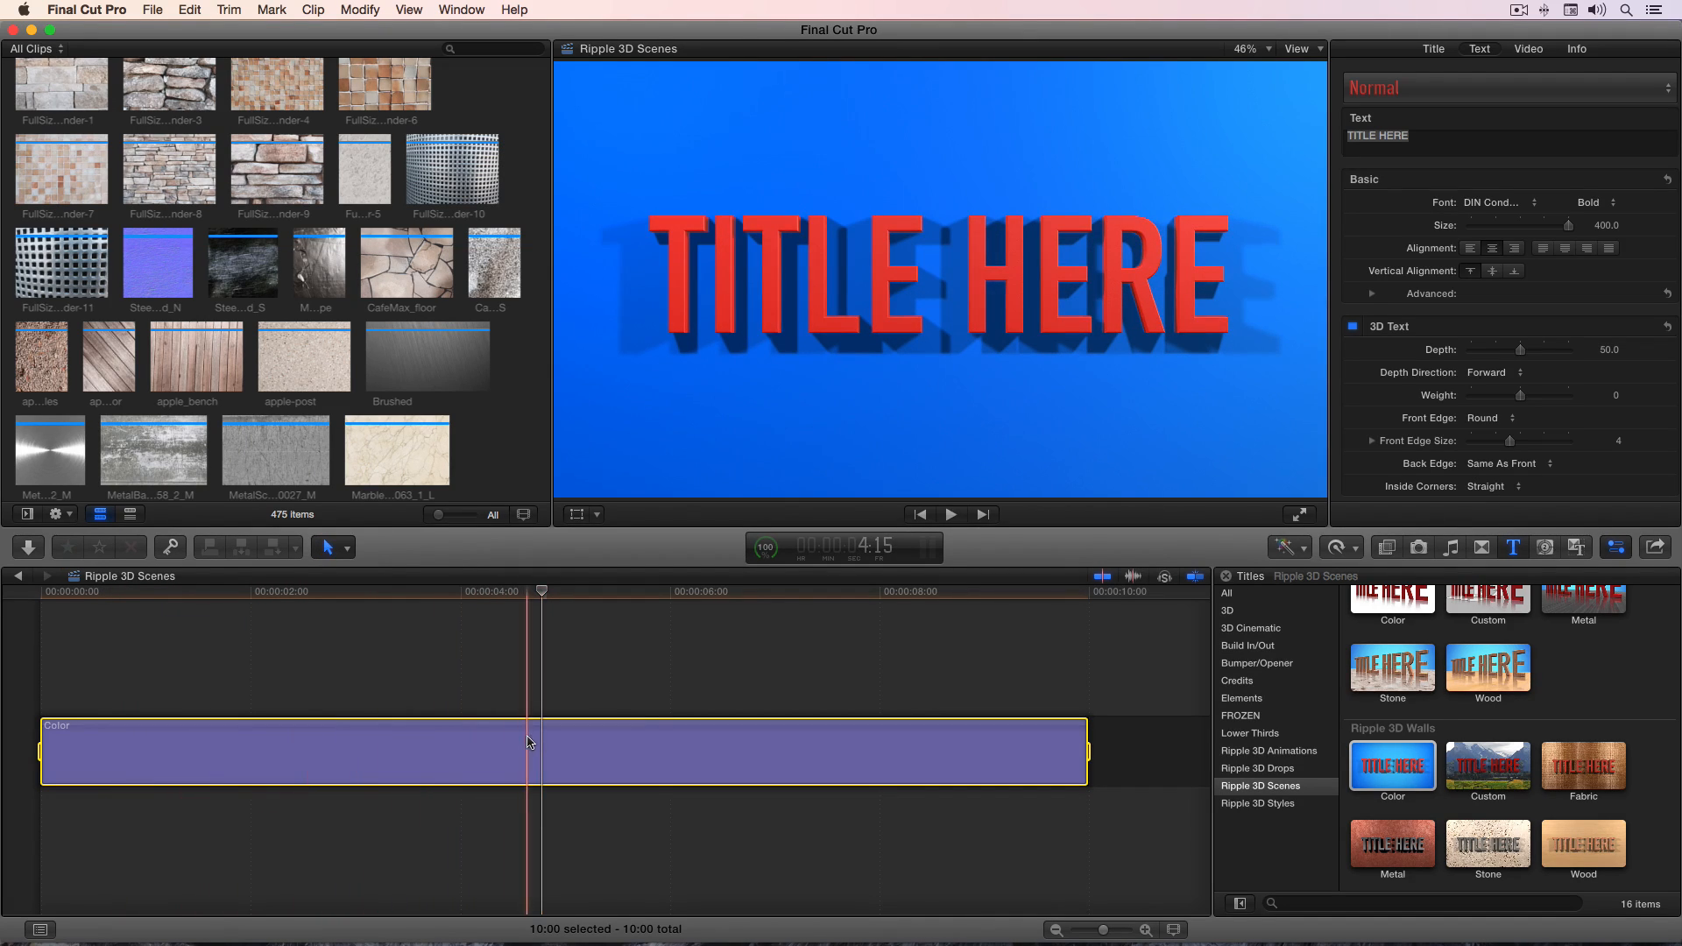
click(528, 742)
double_click(528, 741)
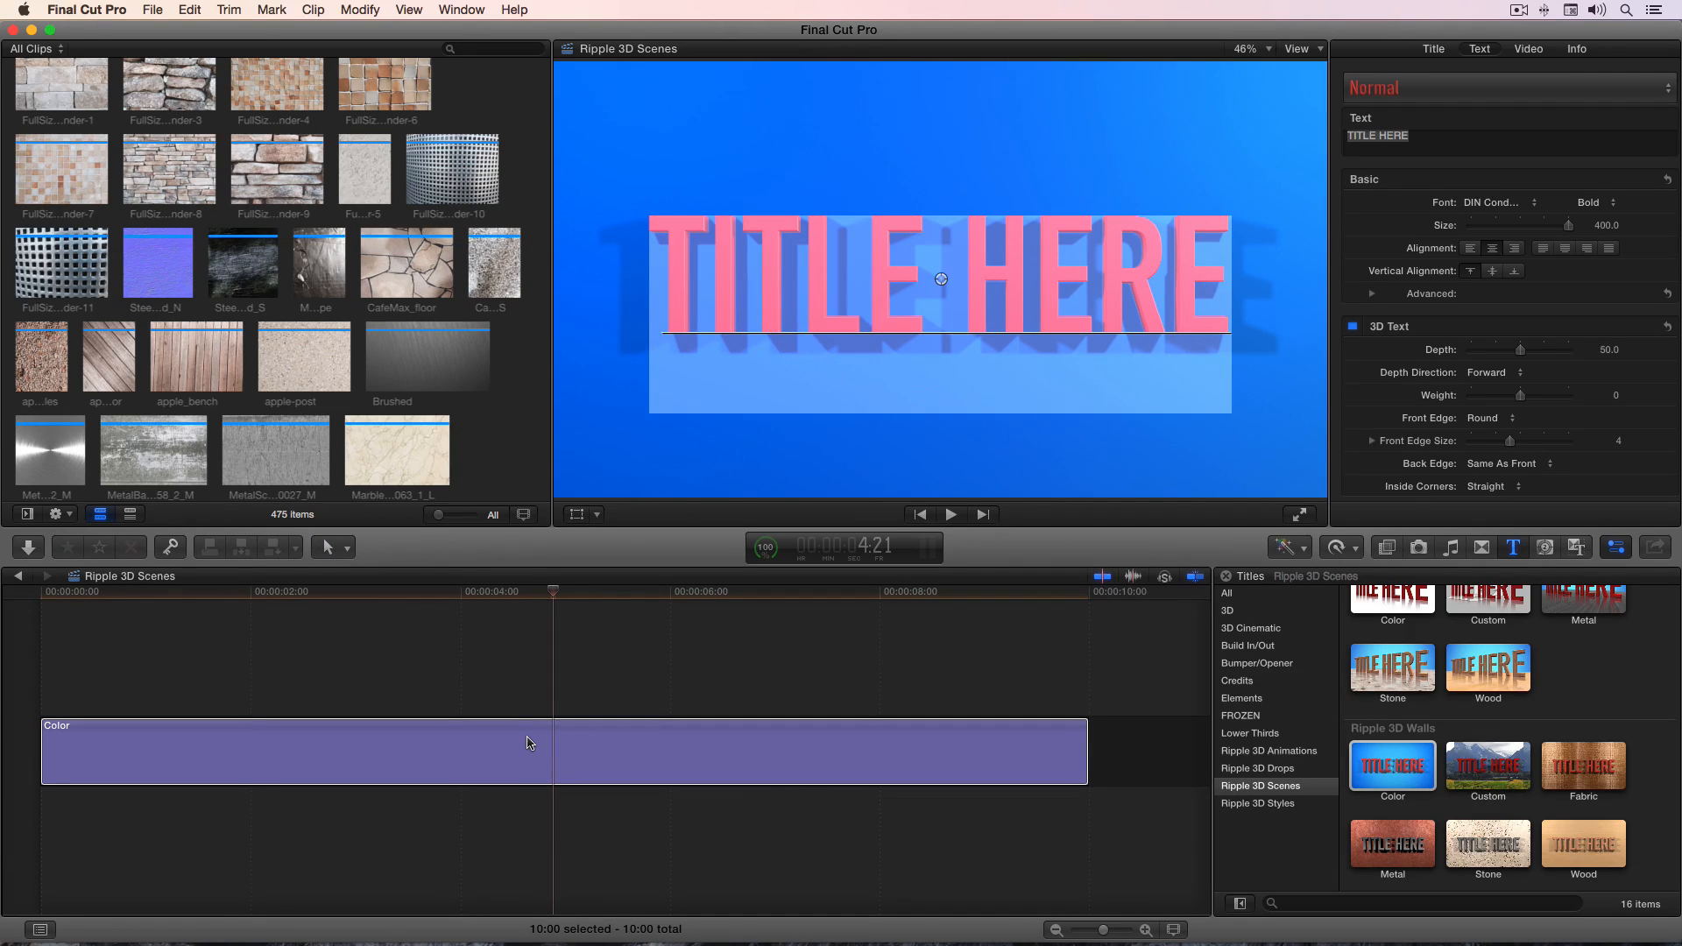
text(SCENE)
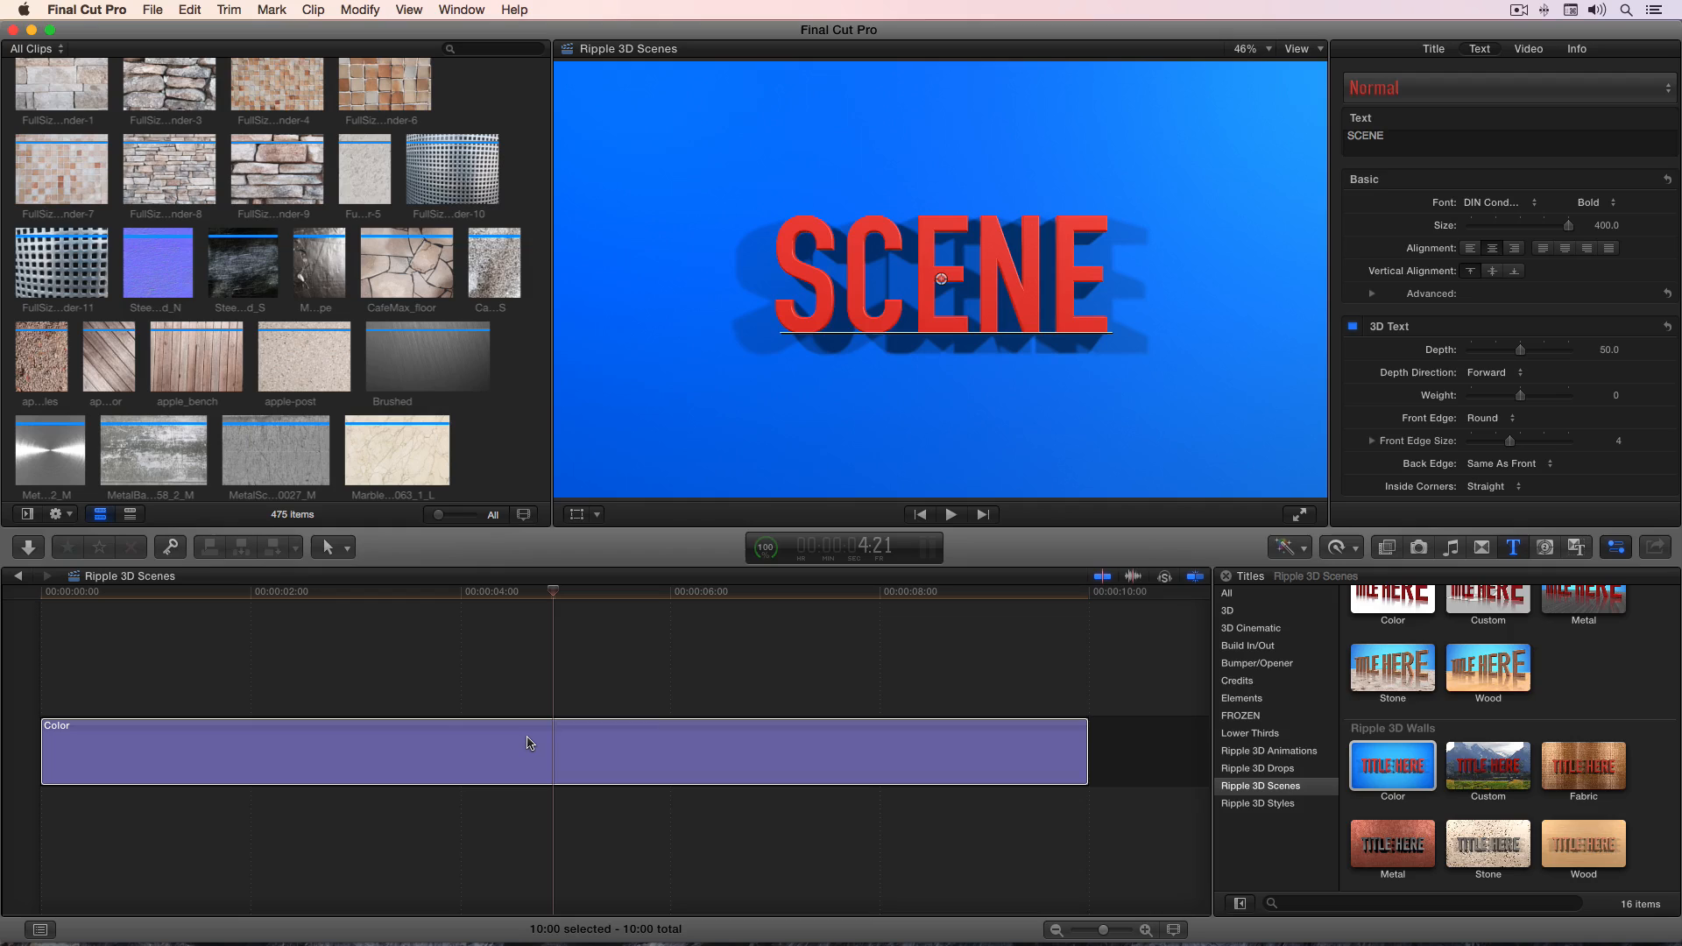
key(Escape)
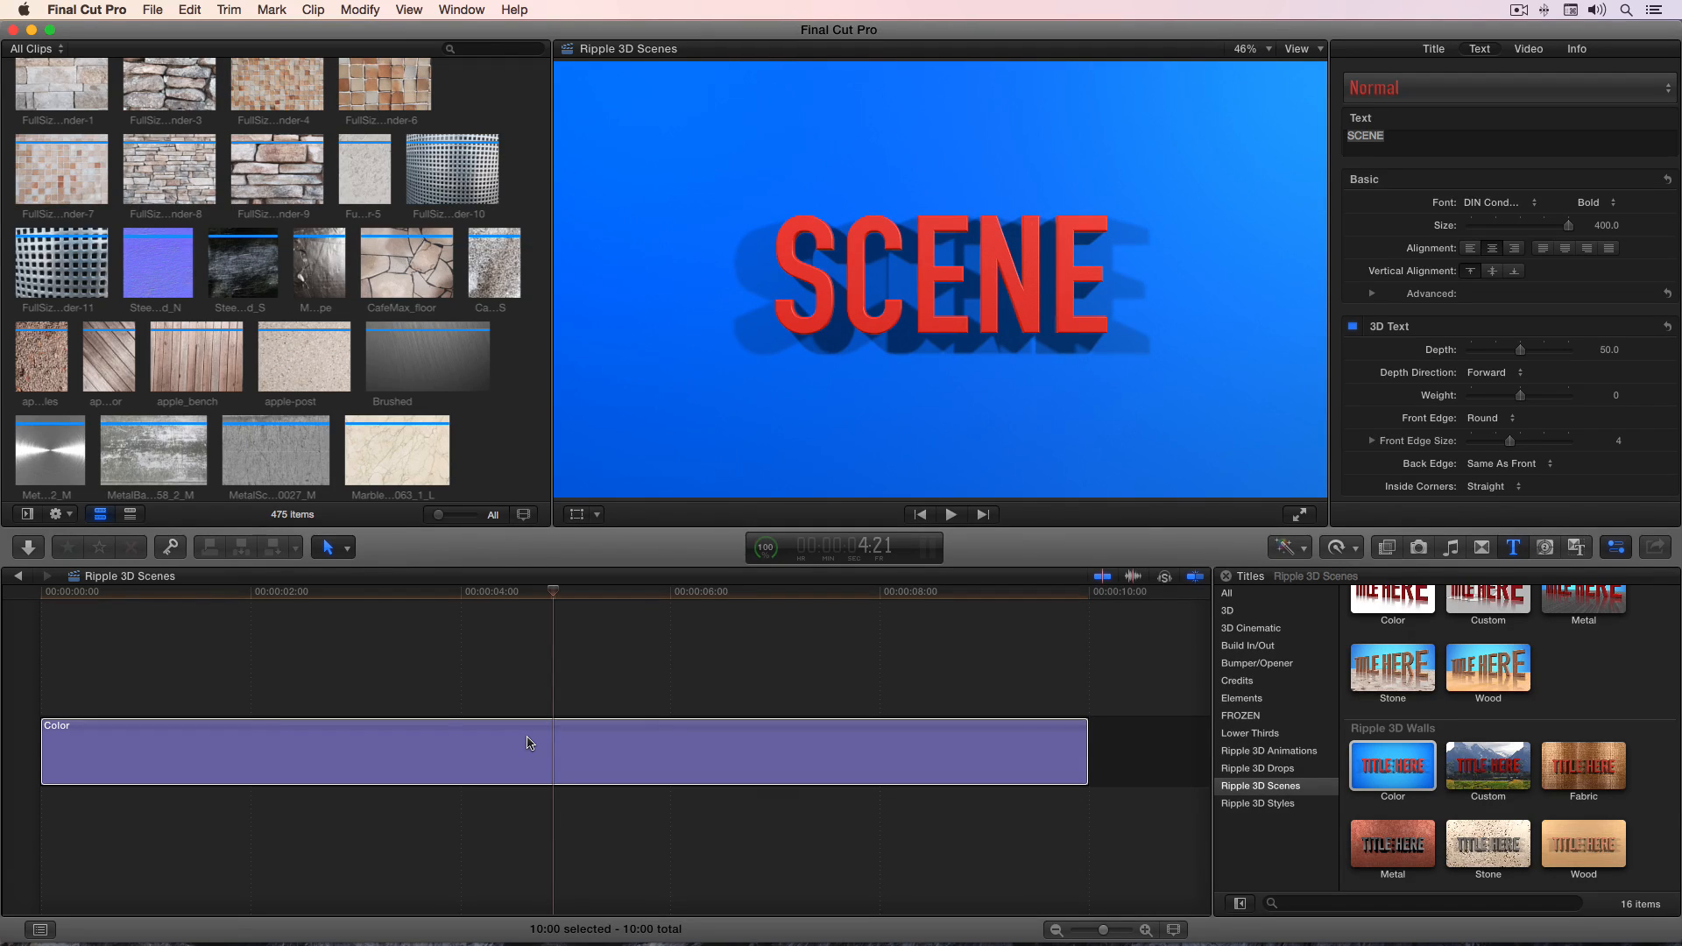
Step: Apply the Chrome metal material to all facets of the SCENE title's 3D text
click(529, 742)
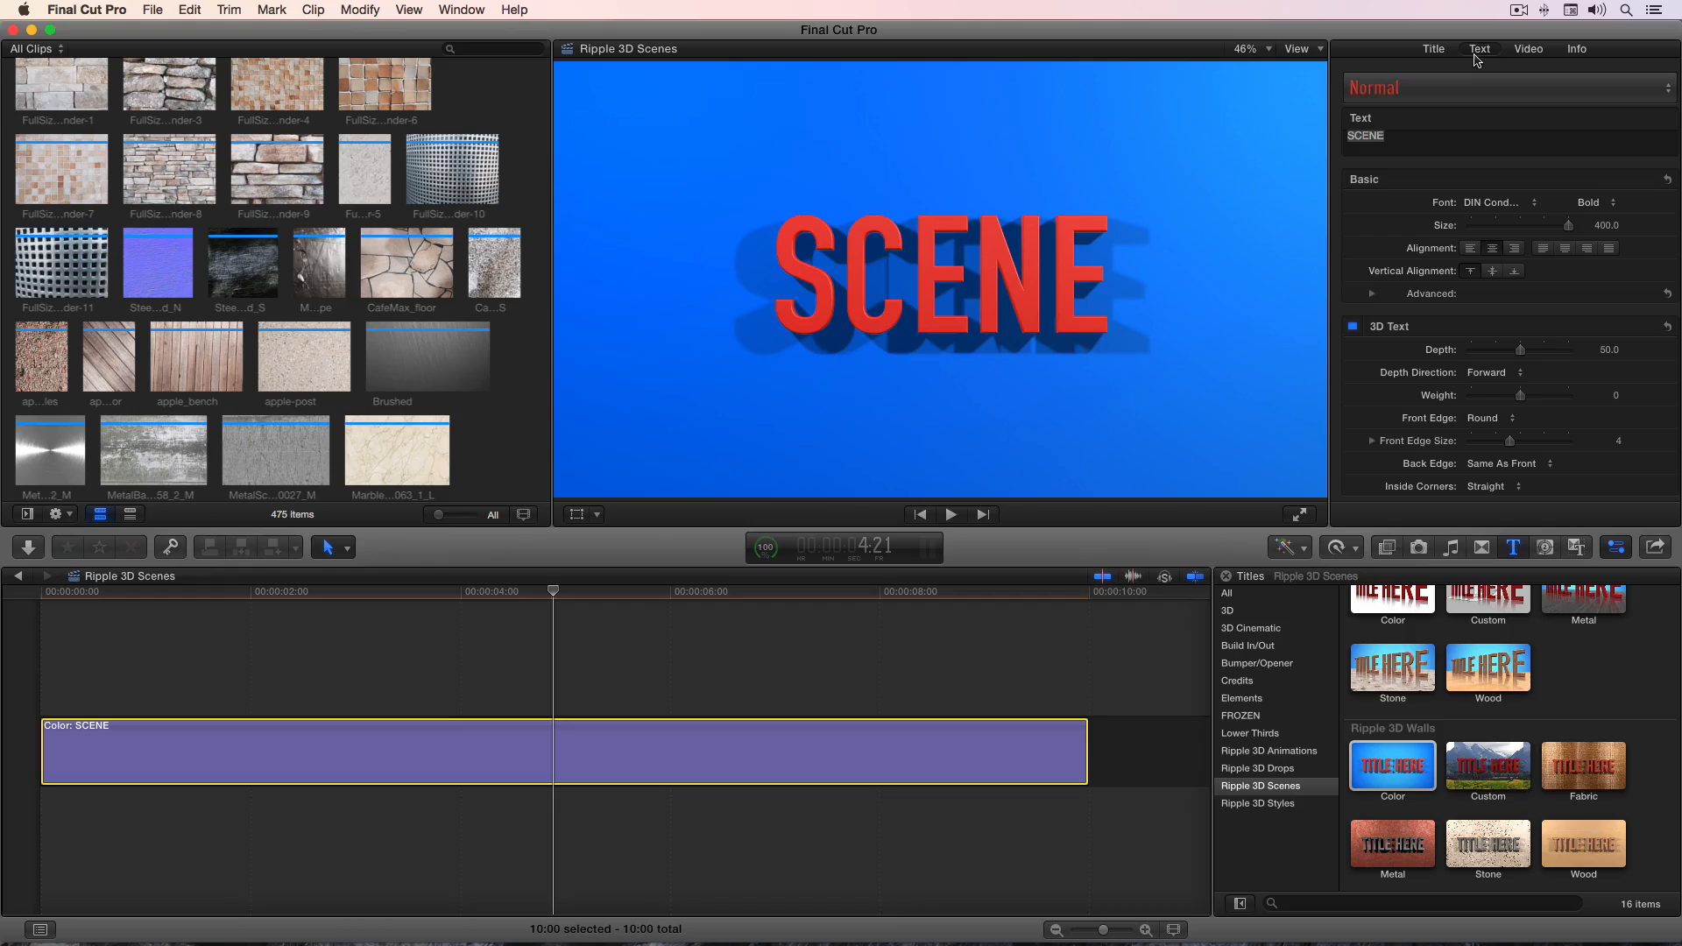
scroll(1488, 181, down, 15)
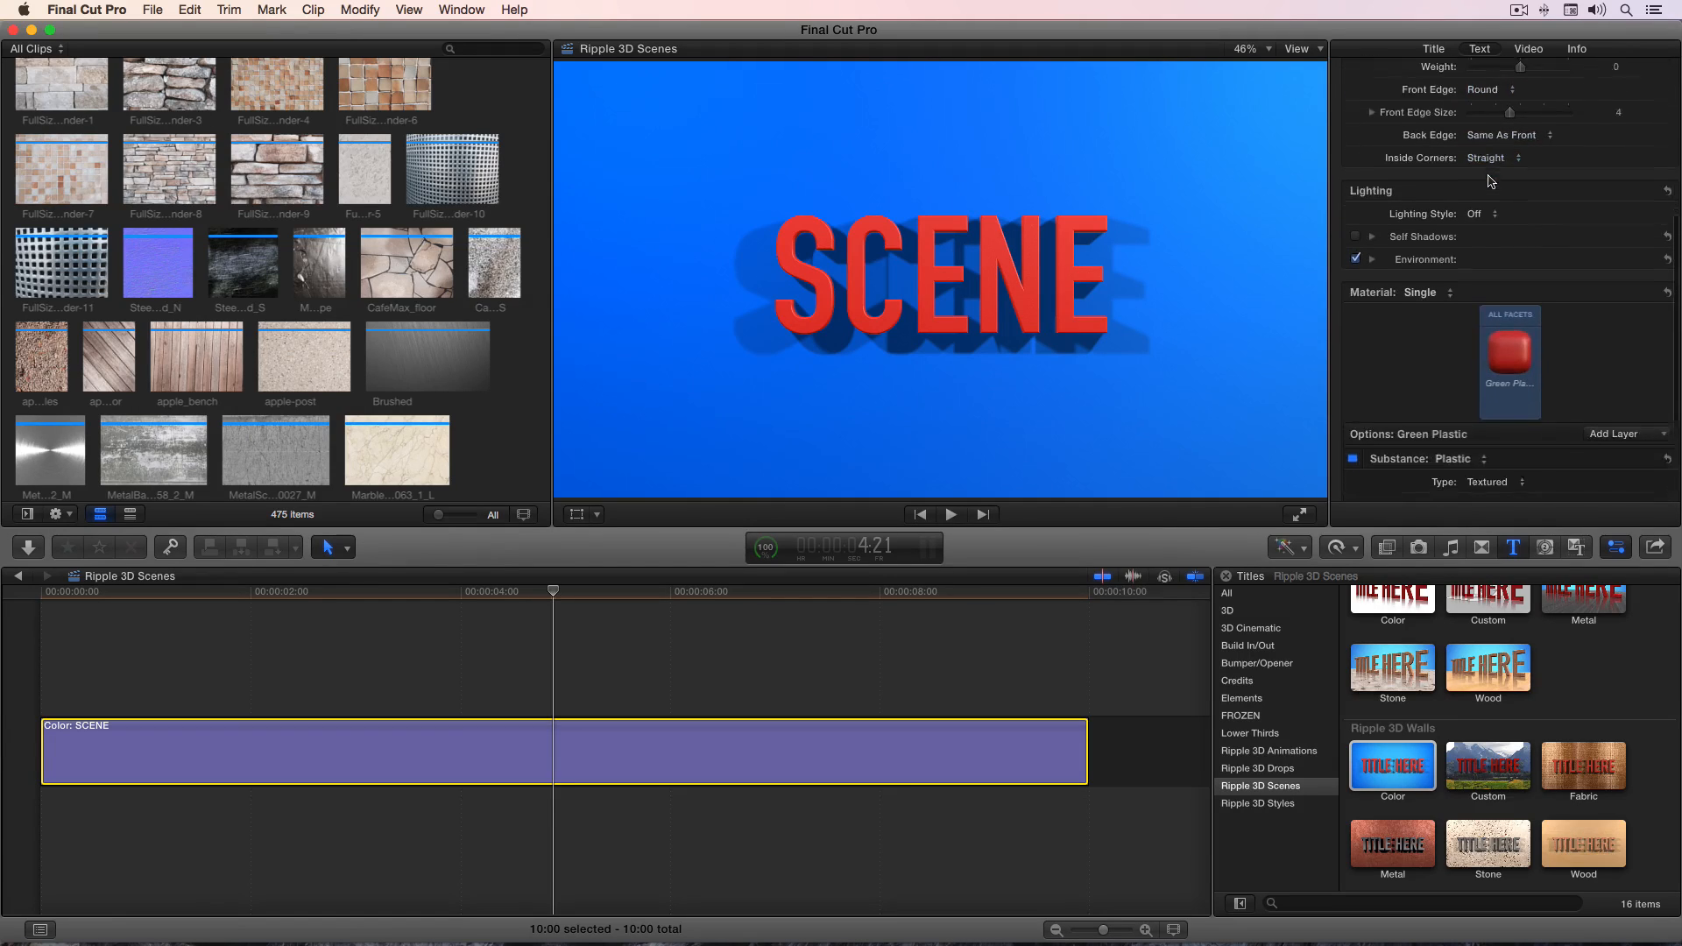
scroll(1480, 183, down, 3)
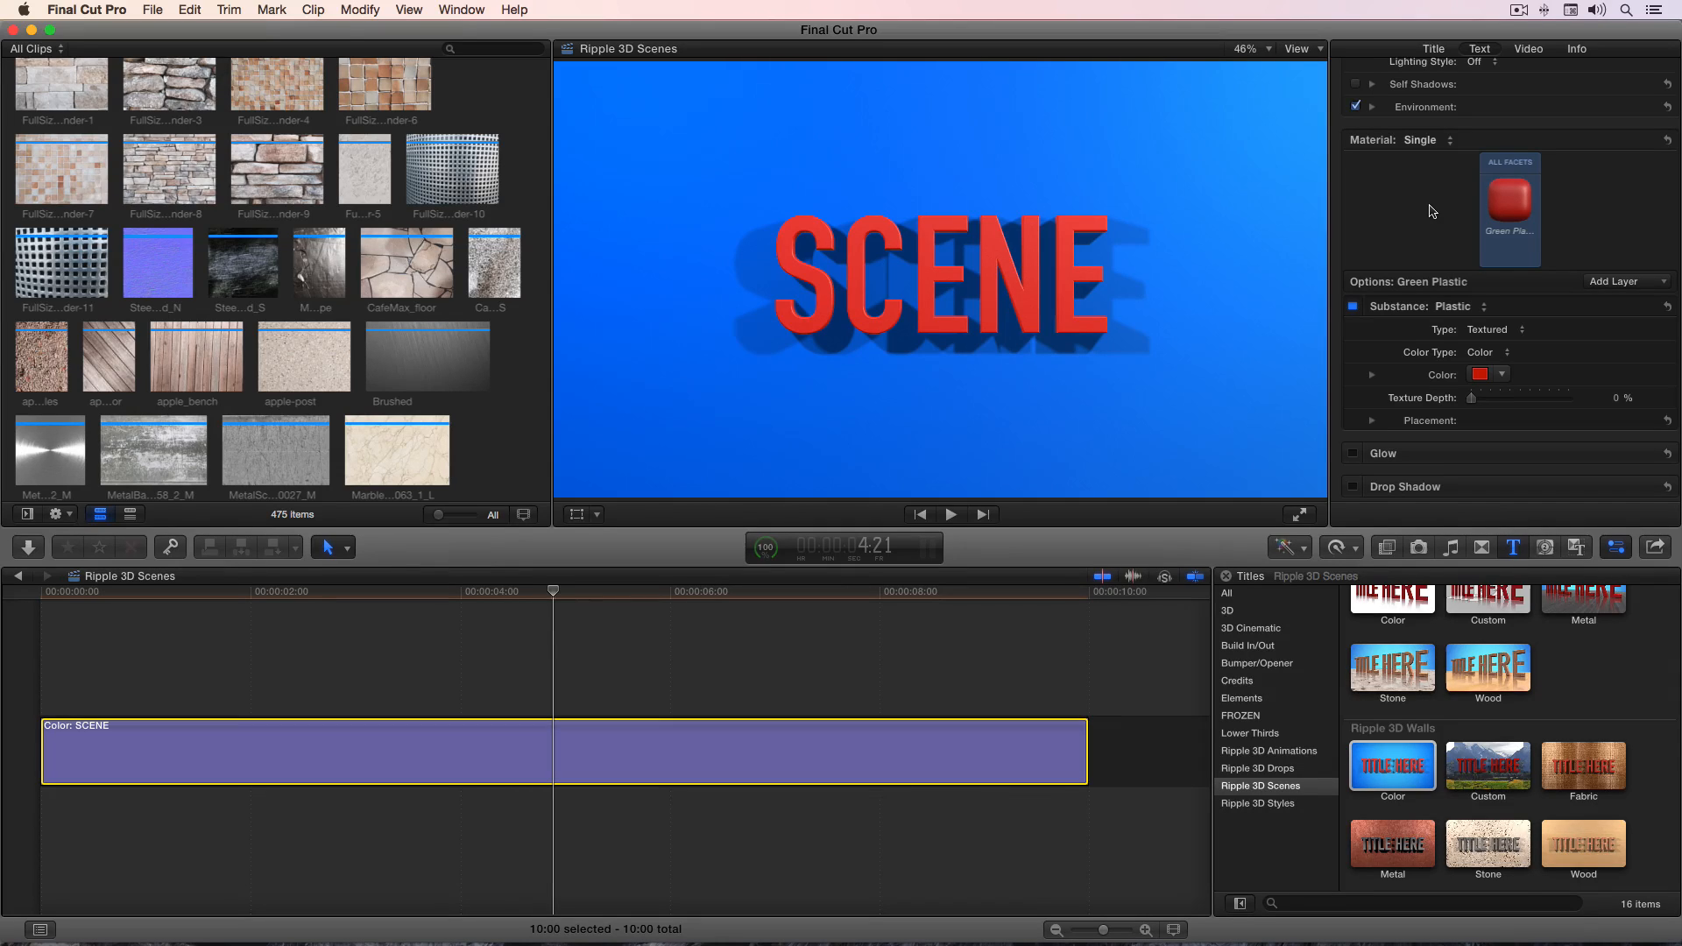
click(1509, 204)
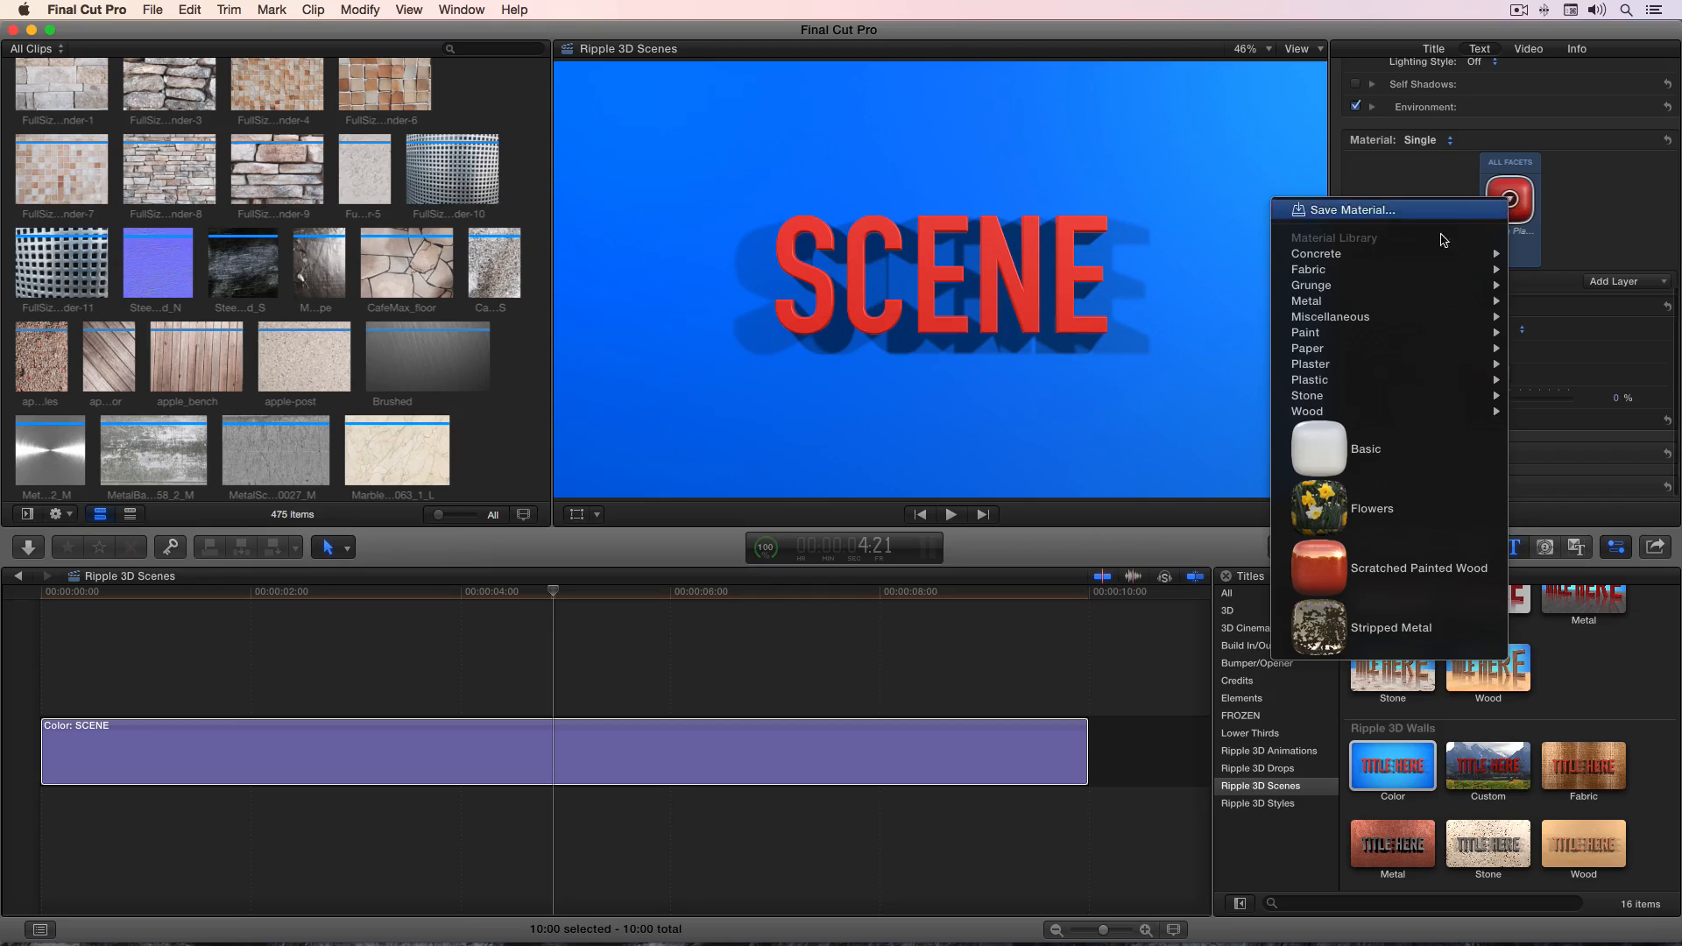
mouse_move(1359, 305)
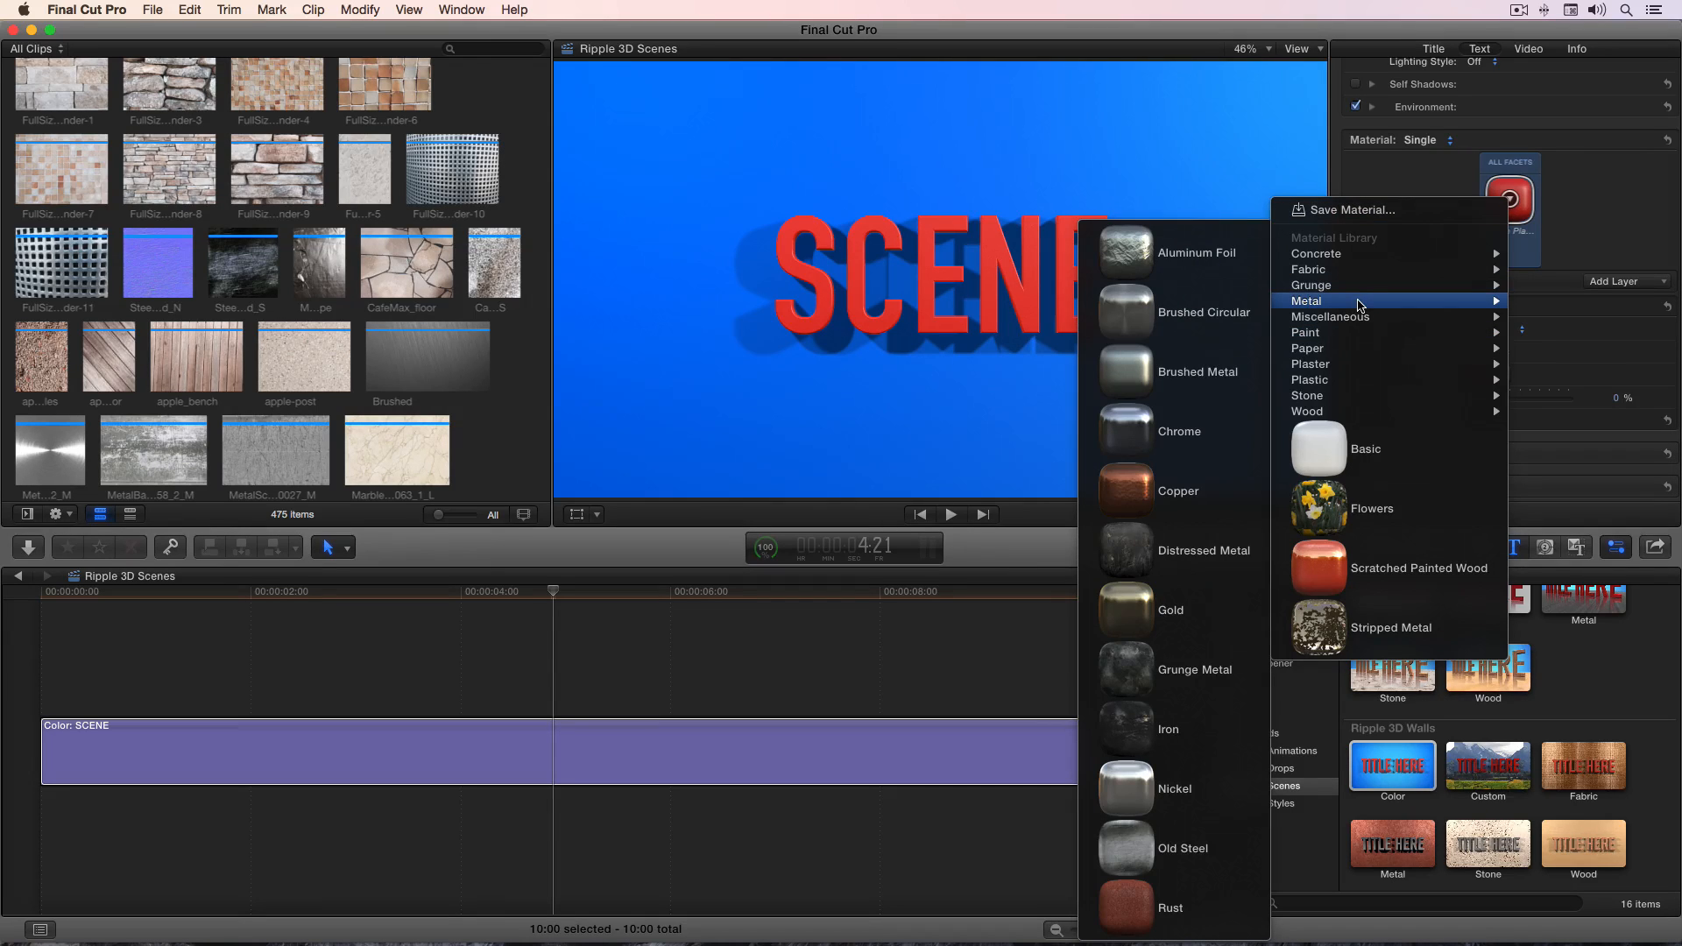
click(1187, 429)
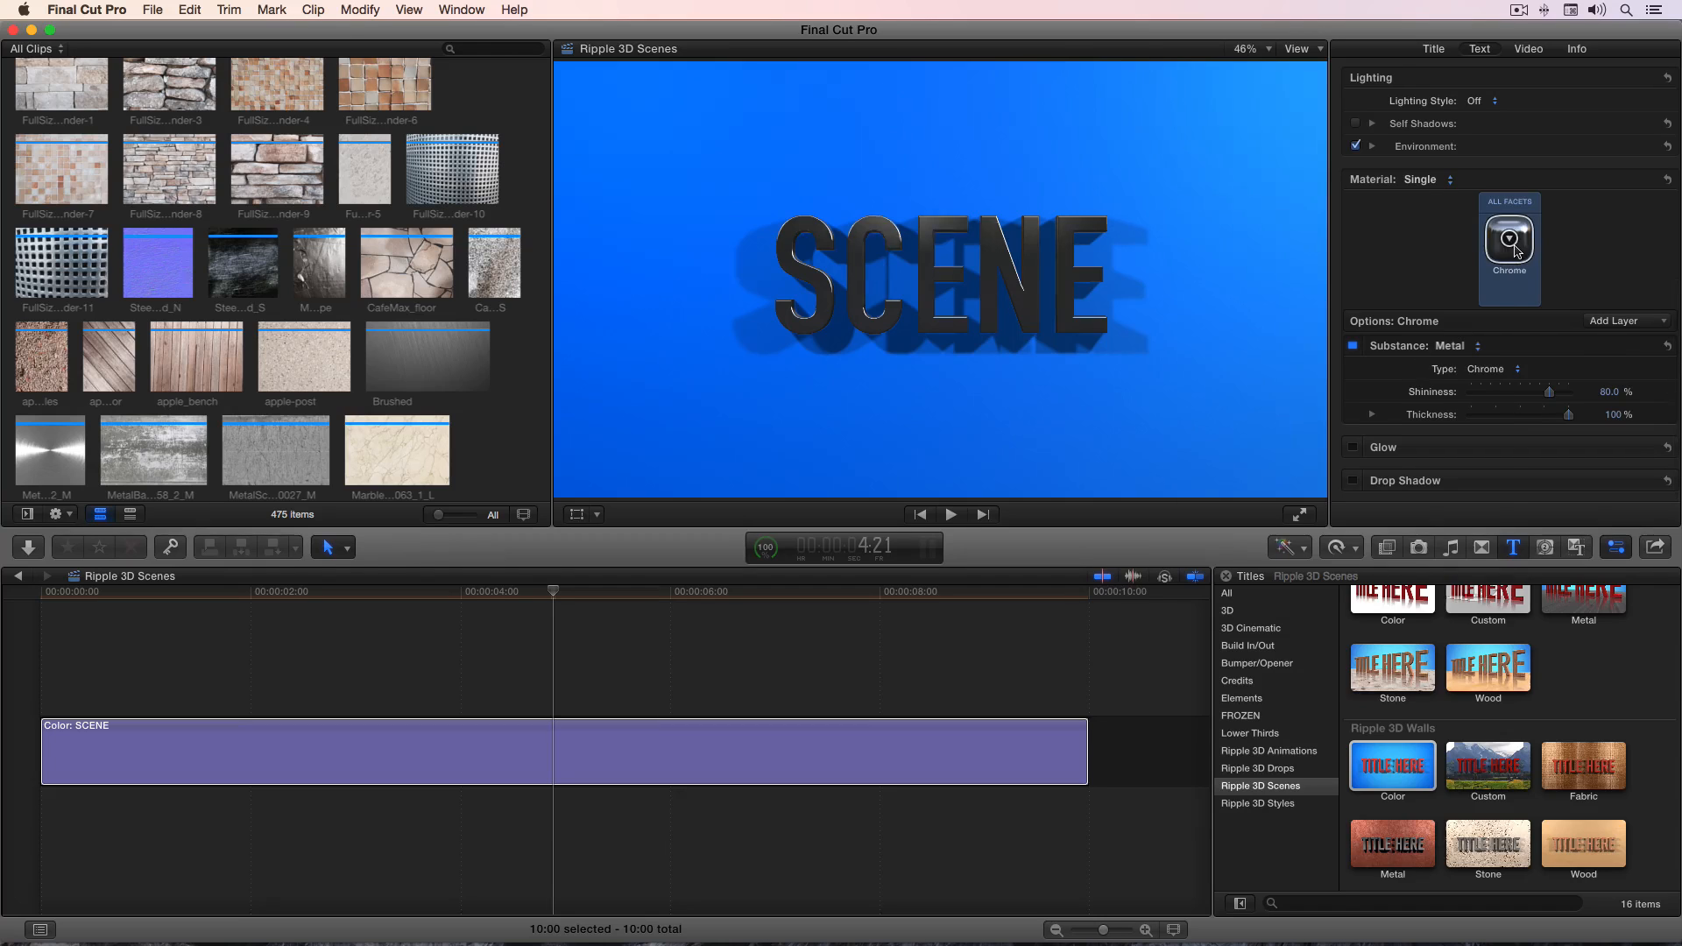
Step: Set the 3D text's material to Brushed Metal from the Metal category
click(1516, 252)
mouse_move(1390, 353)
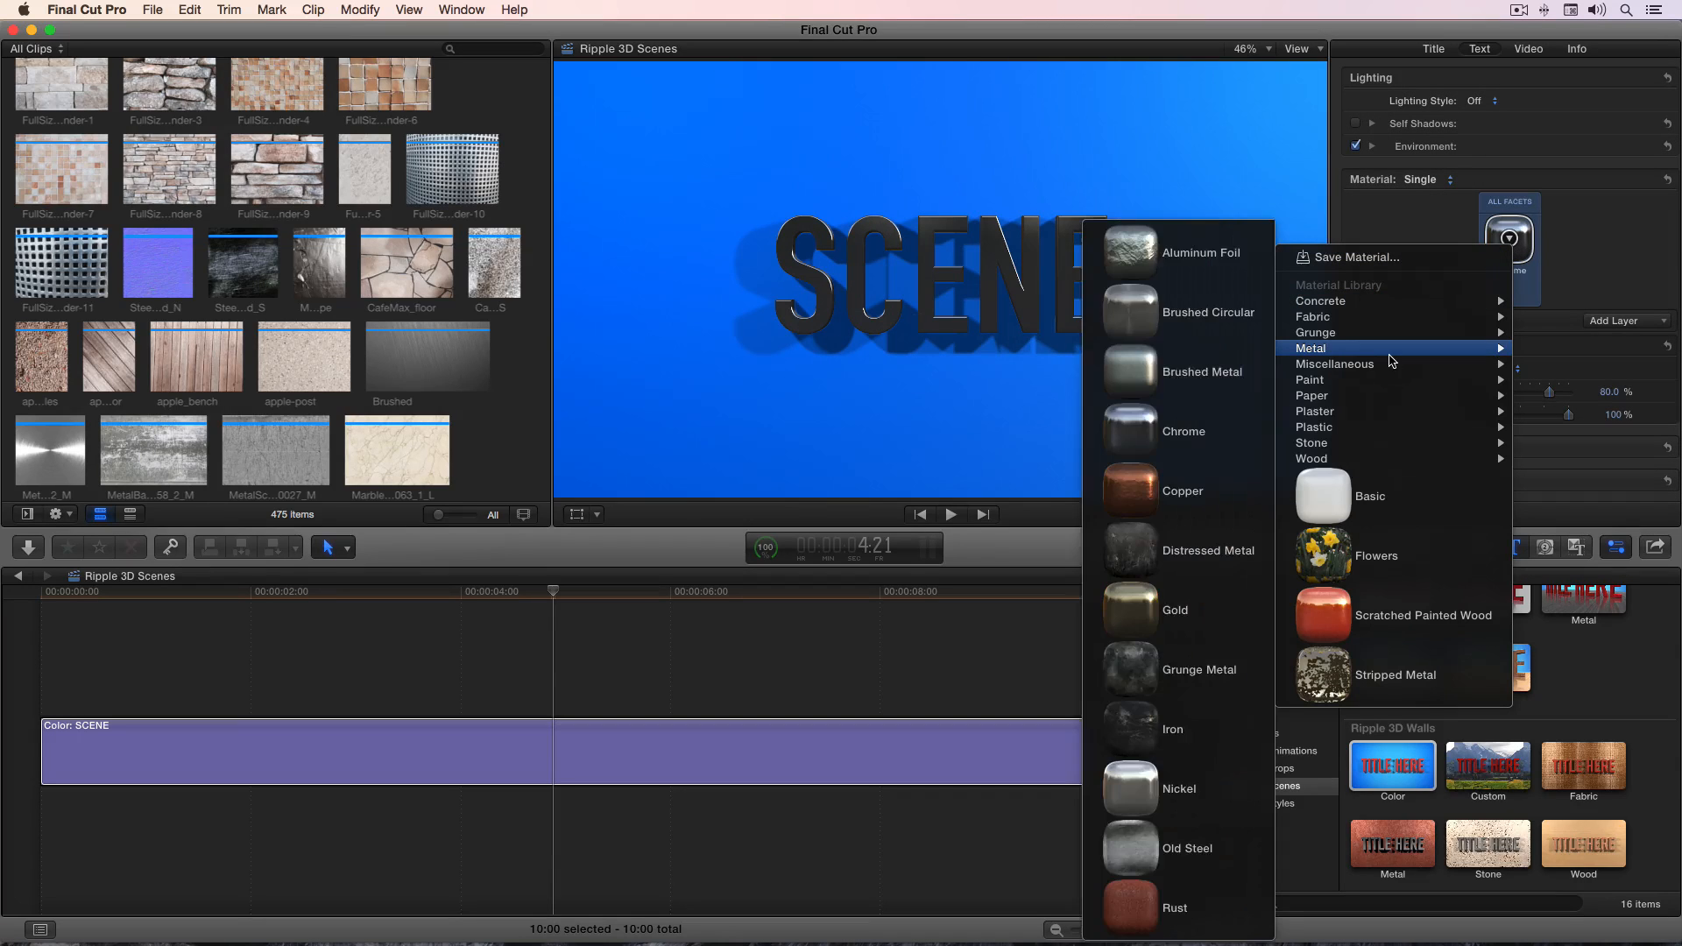
click(1239, 383)
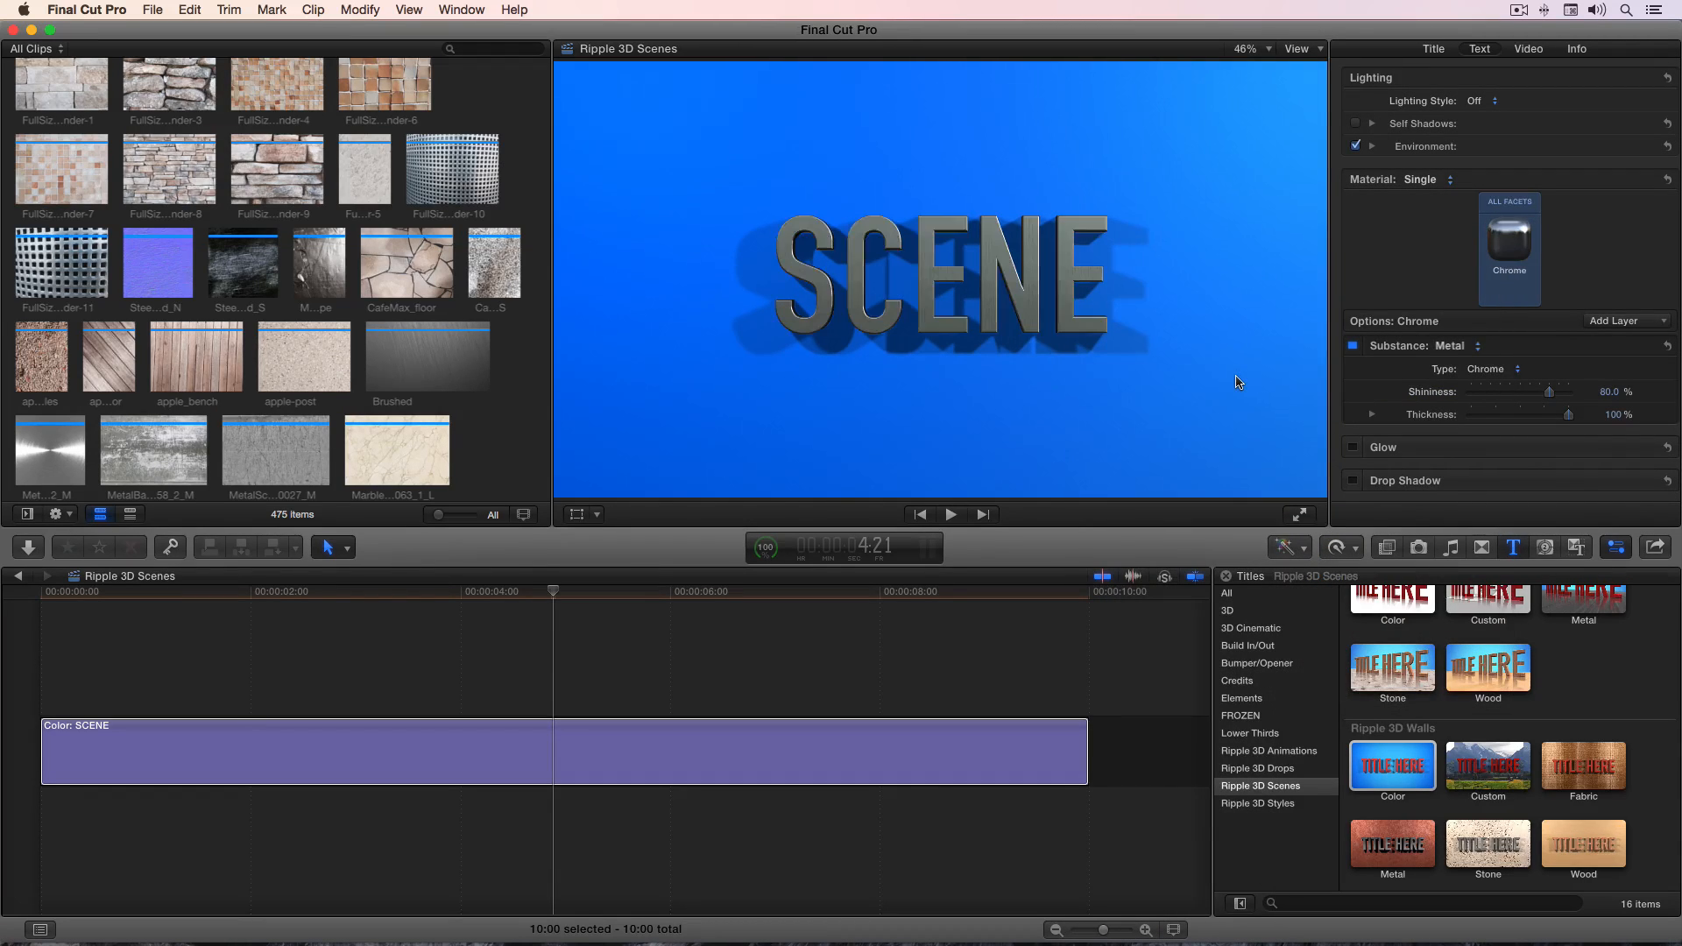
click(555, 594)
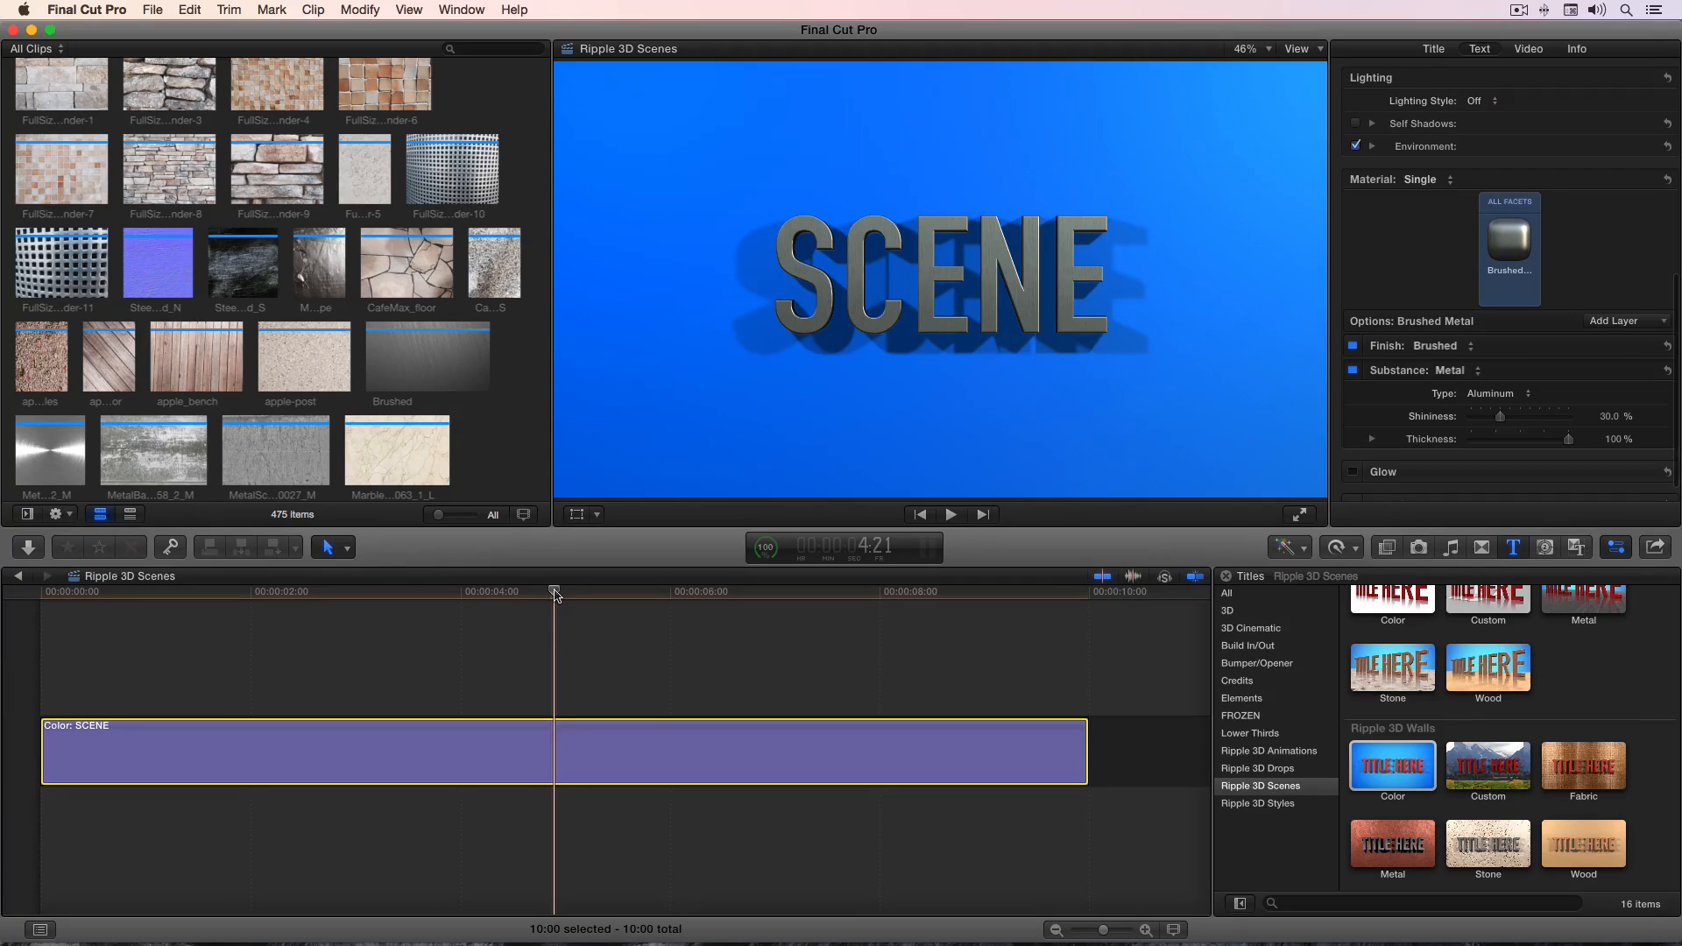
Step: Remove the light-blue stop from the title's published Wall gradient and recolour the remaining stop orange
click(1434, 49)
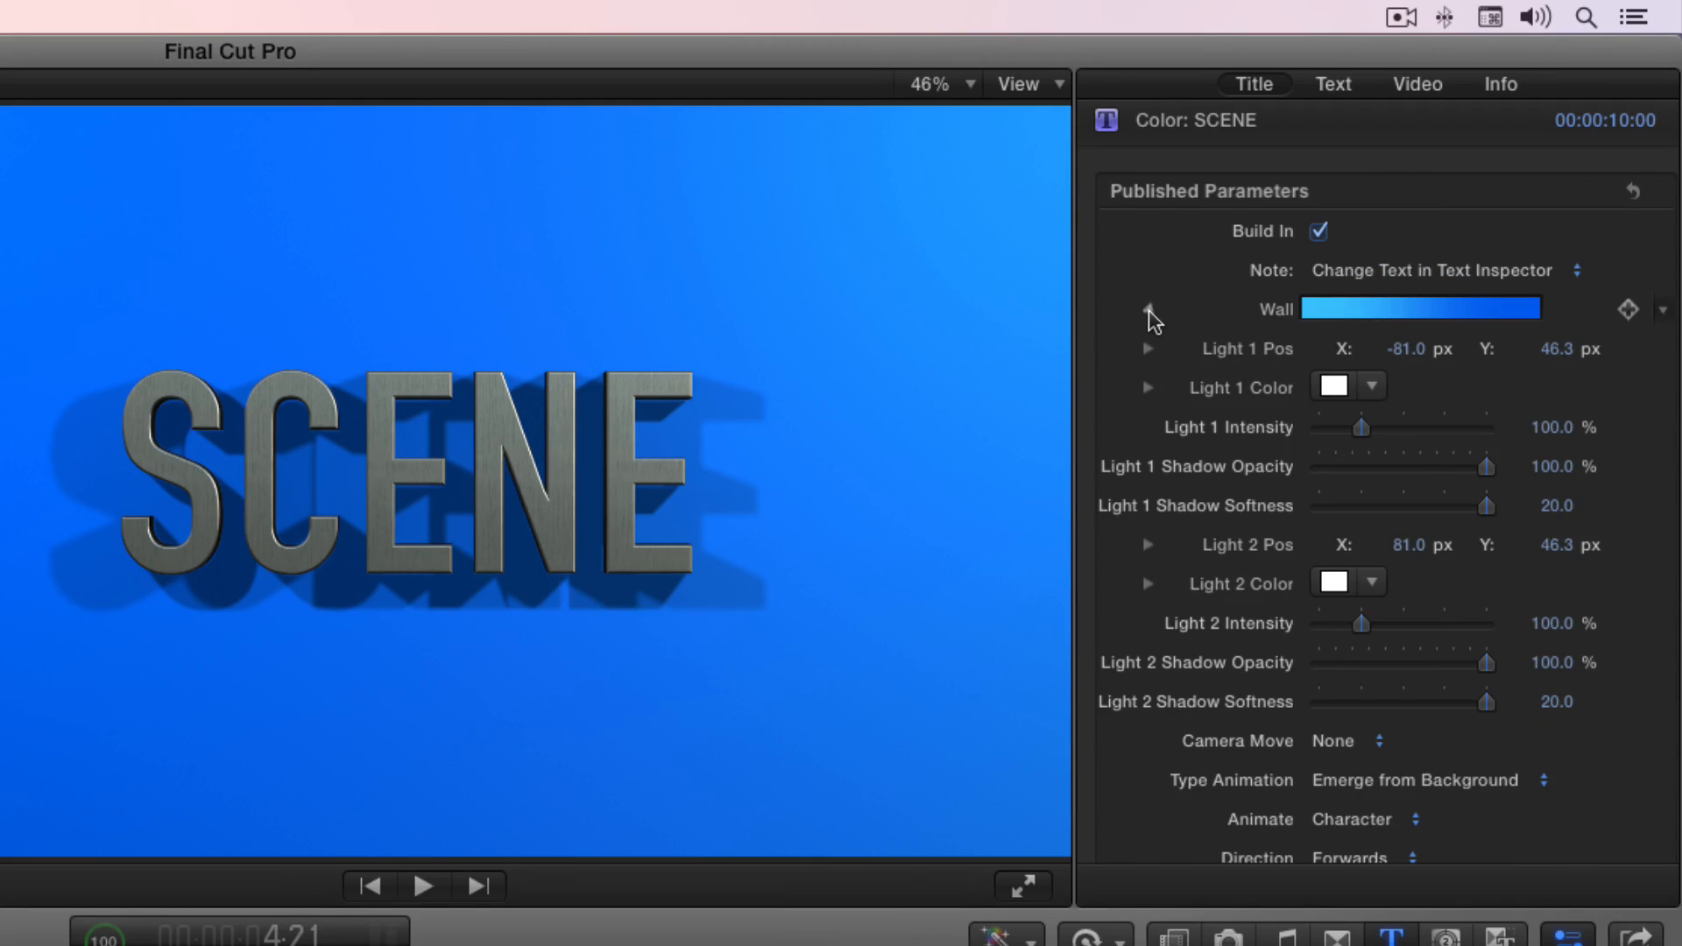
click(1148, 309)
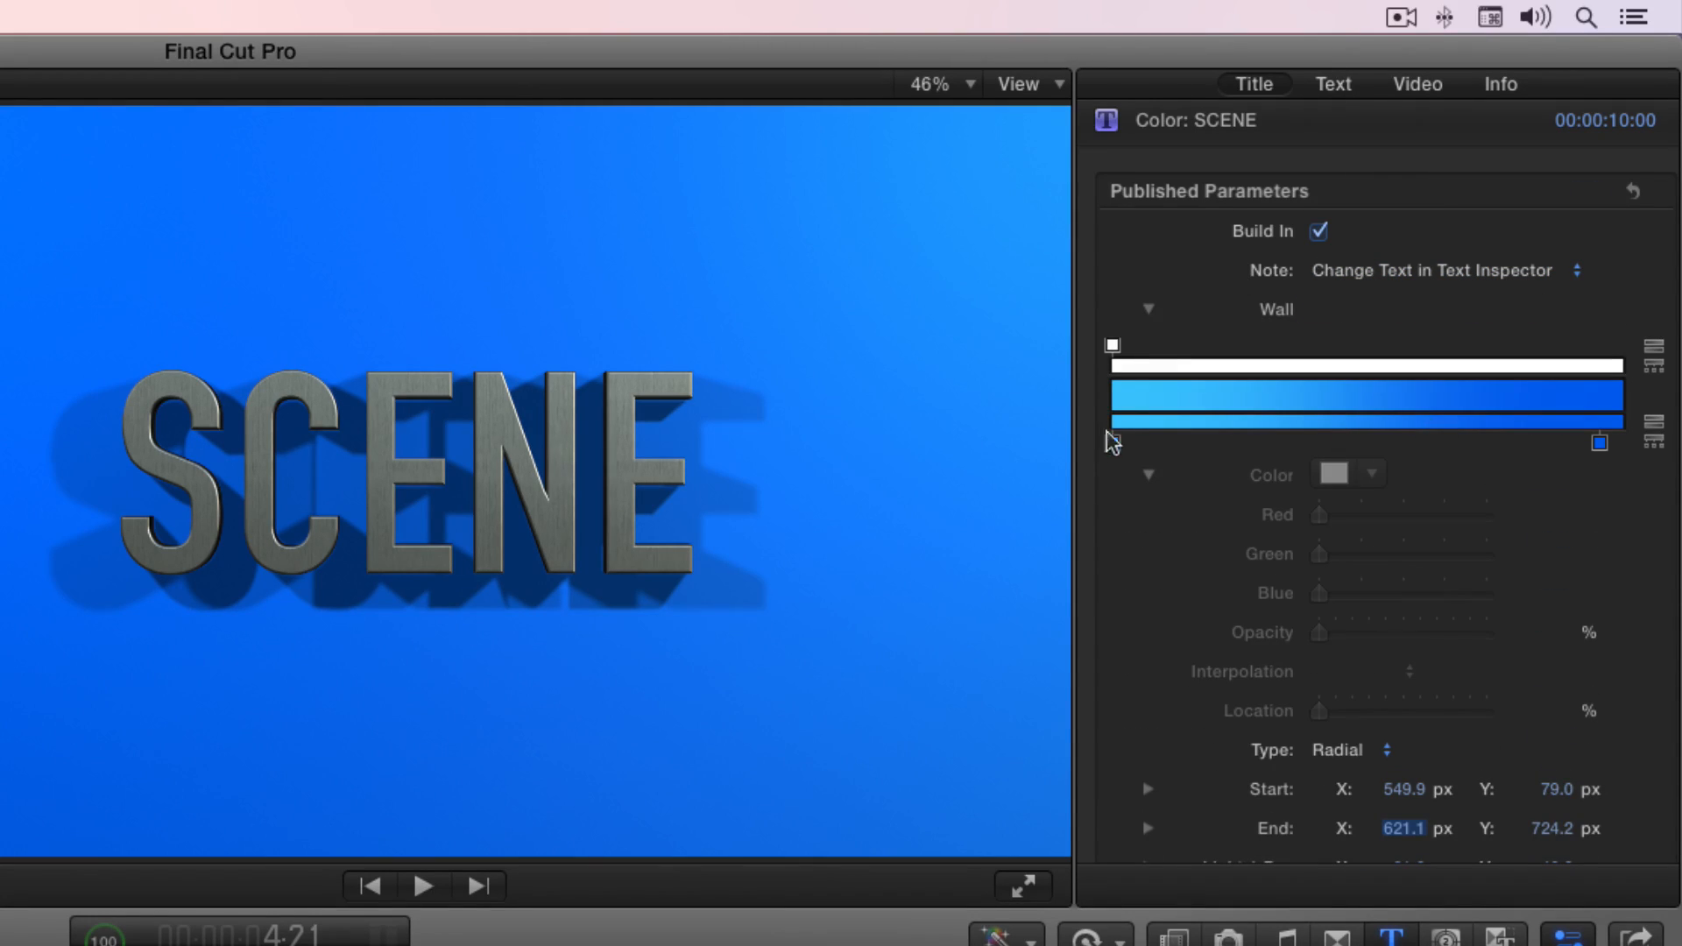
drag(1112, 443, 1130, 547)
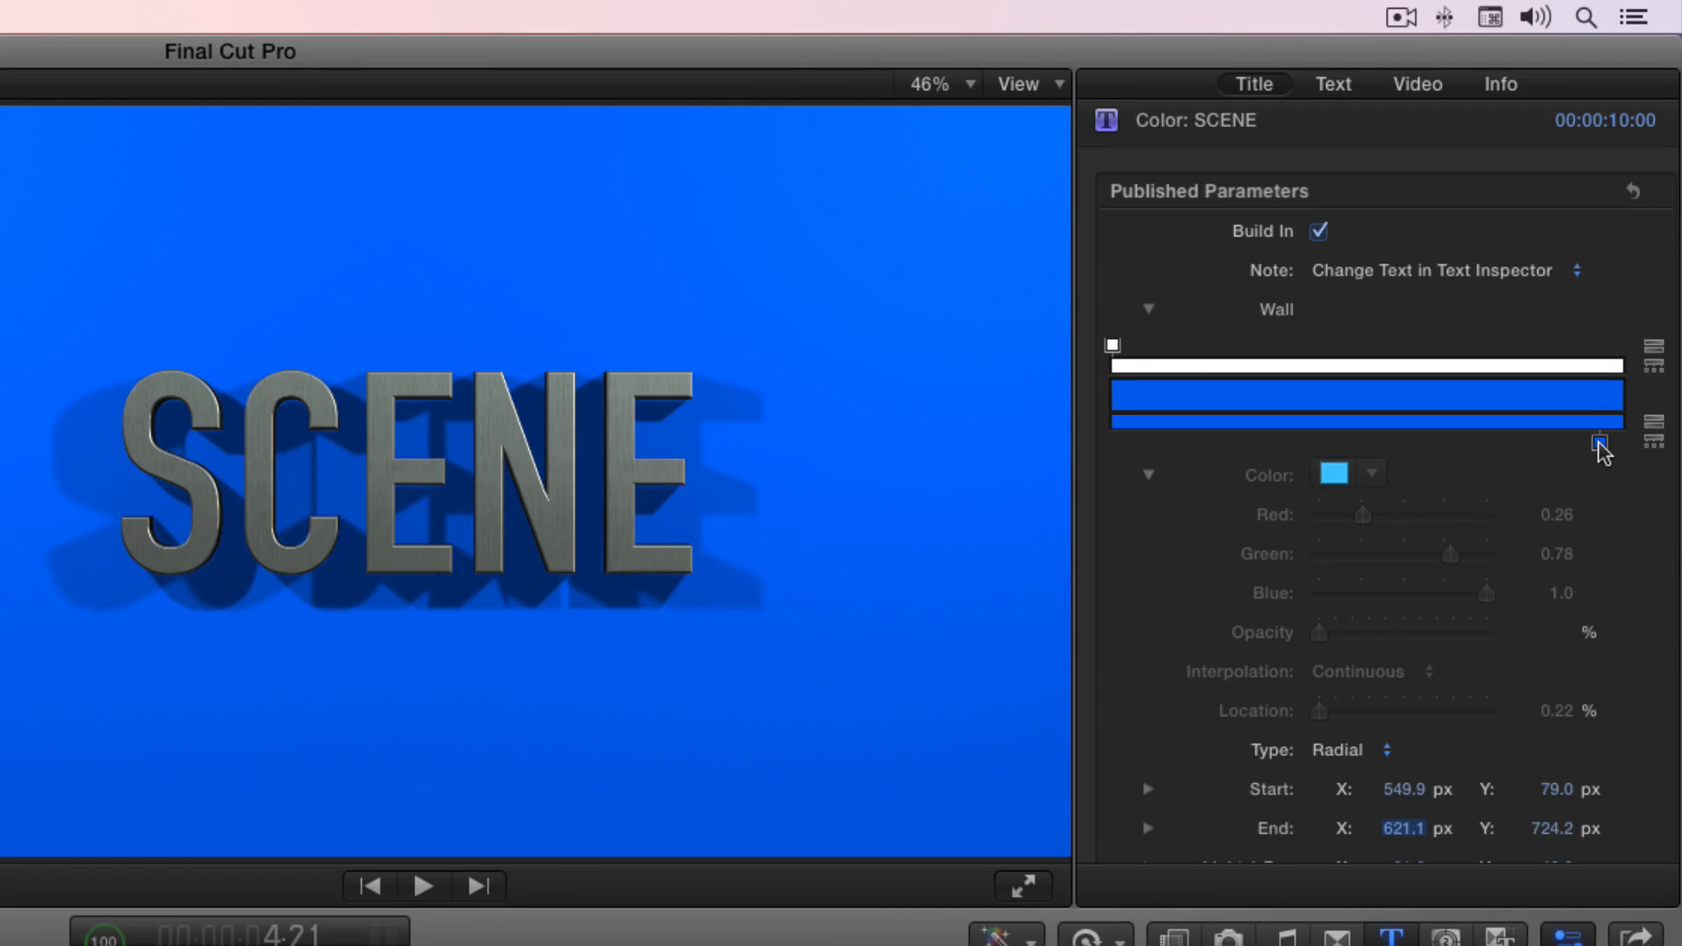
click(1601, 447)
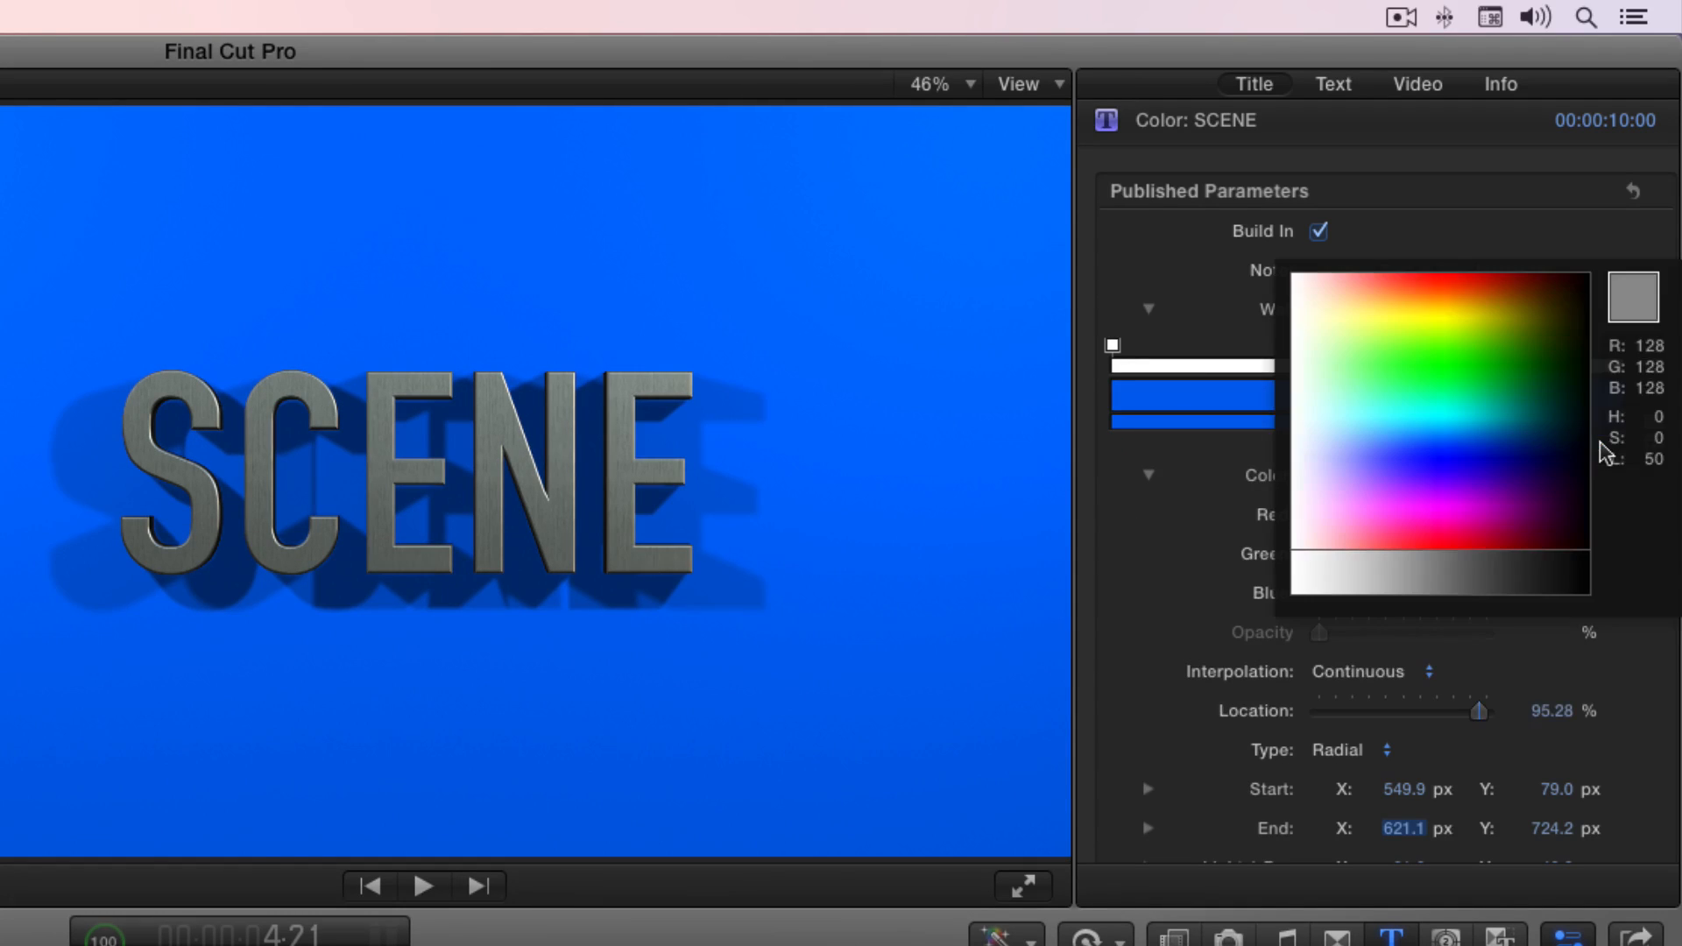
drag(1581, 447, 1511, 289)
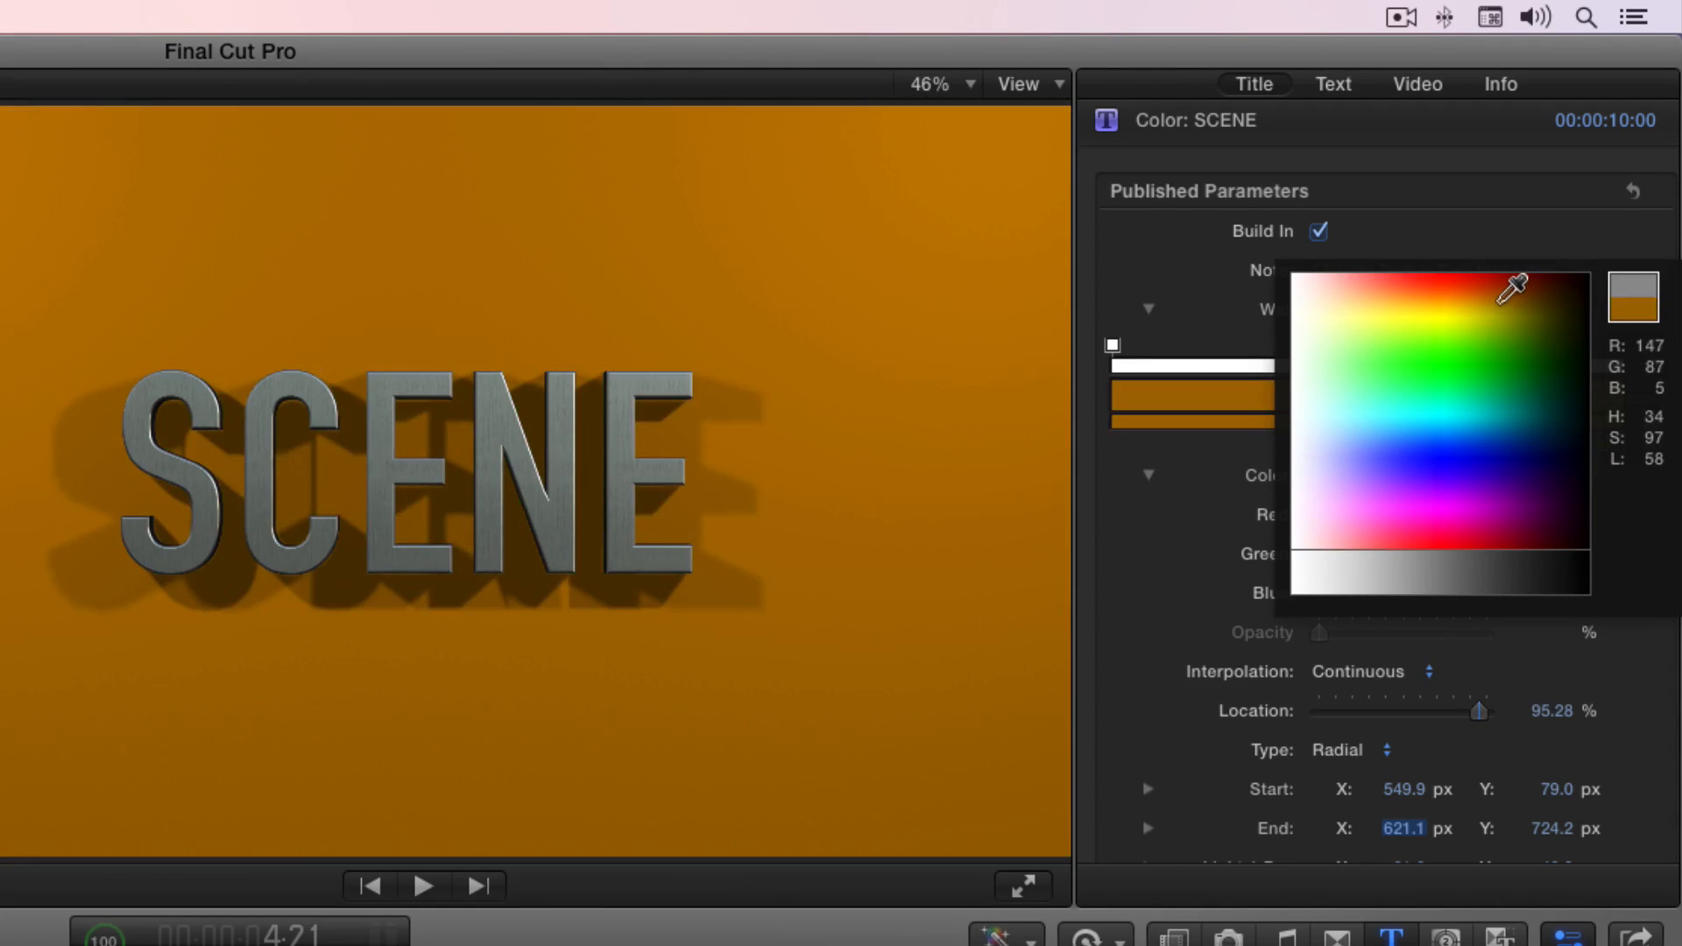
Step: Add two colour stops to the Wall gradient, making the middle one cyan and the one near the start green
click(1172, 439)
click(1341, 442)
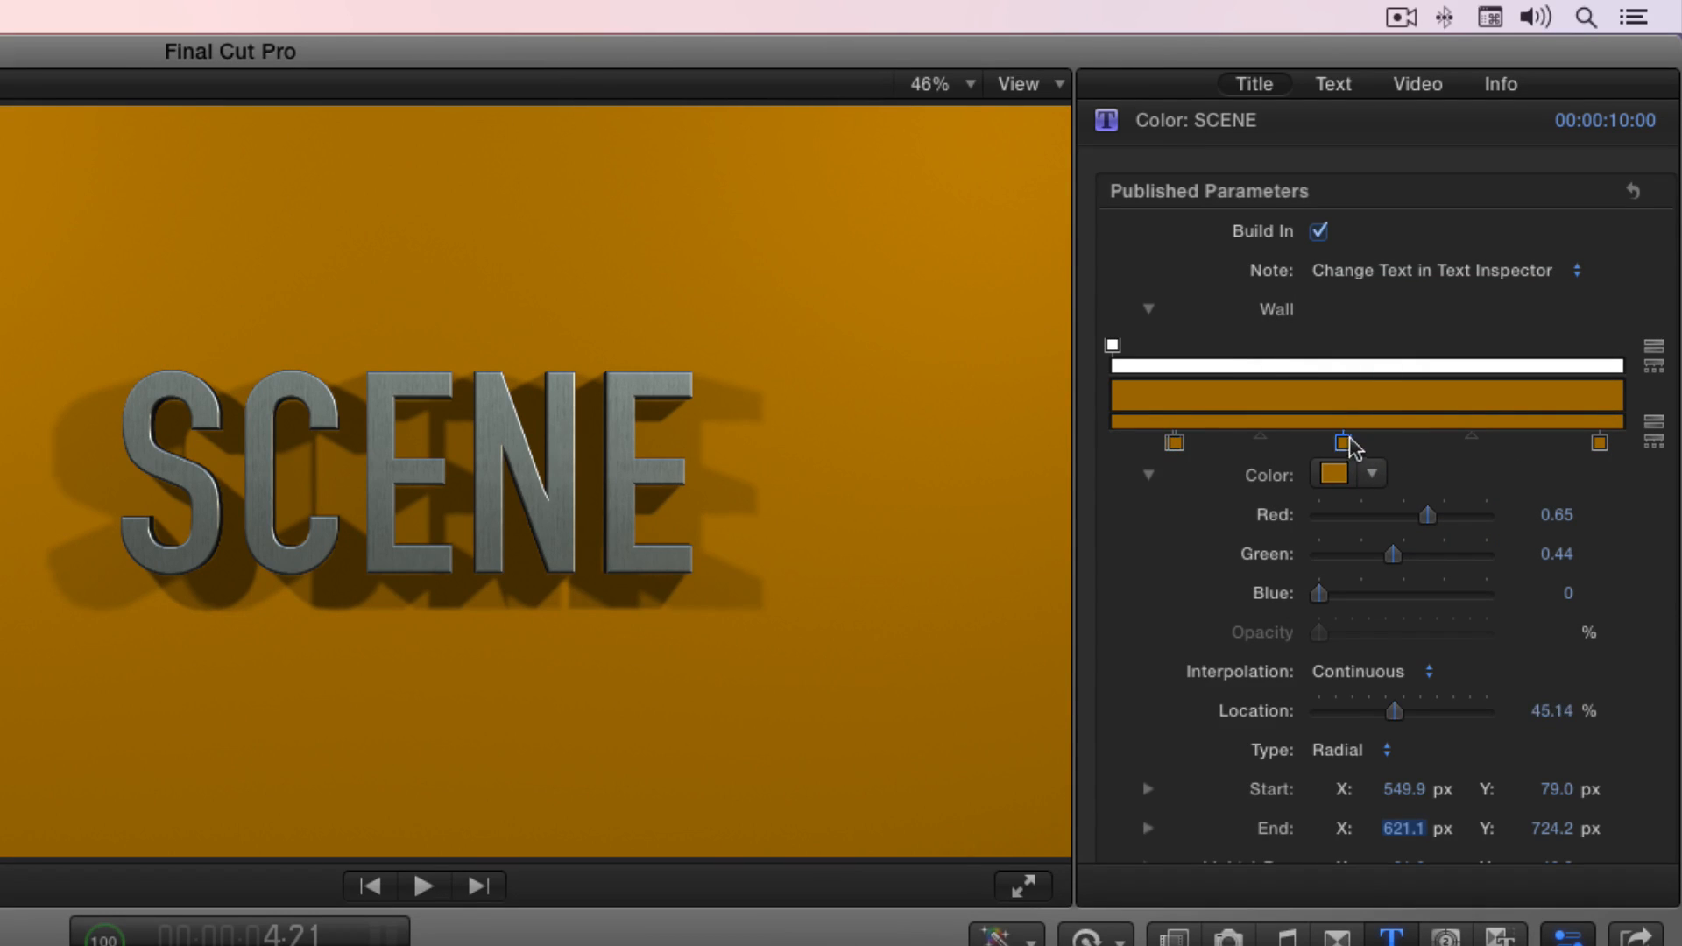
click(1344, 443)
click(1373, 406)
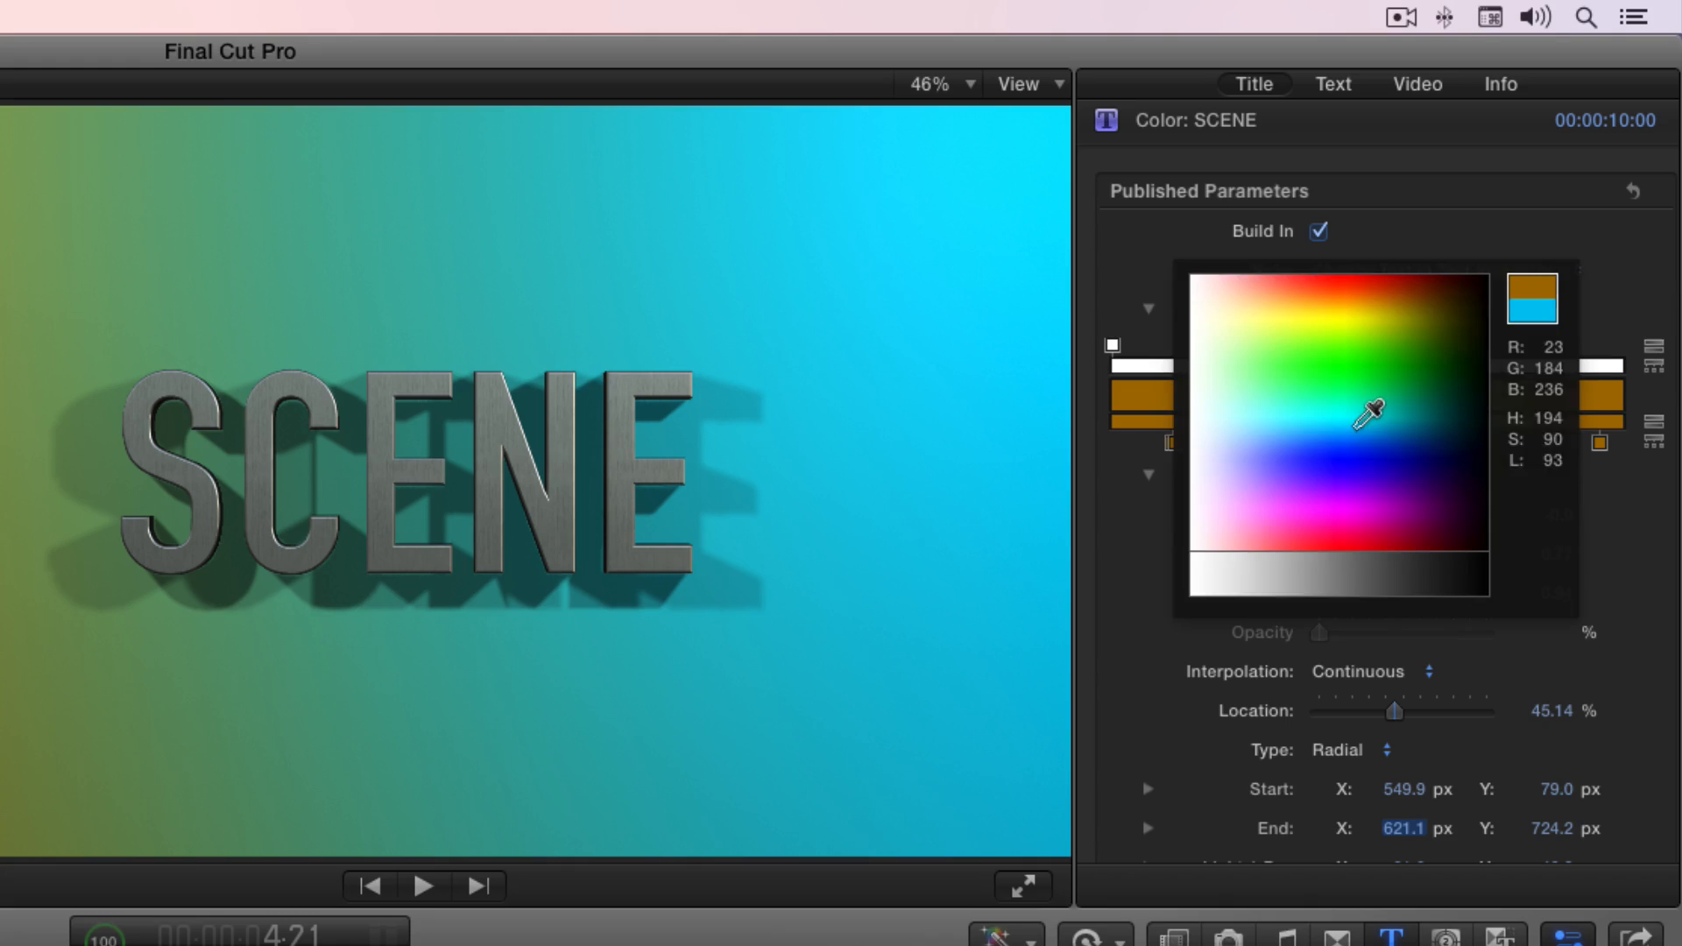
click(1173, 442)
click(1208, 341)
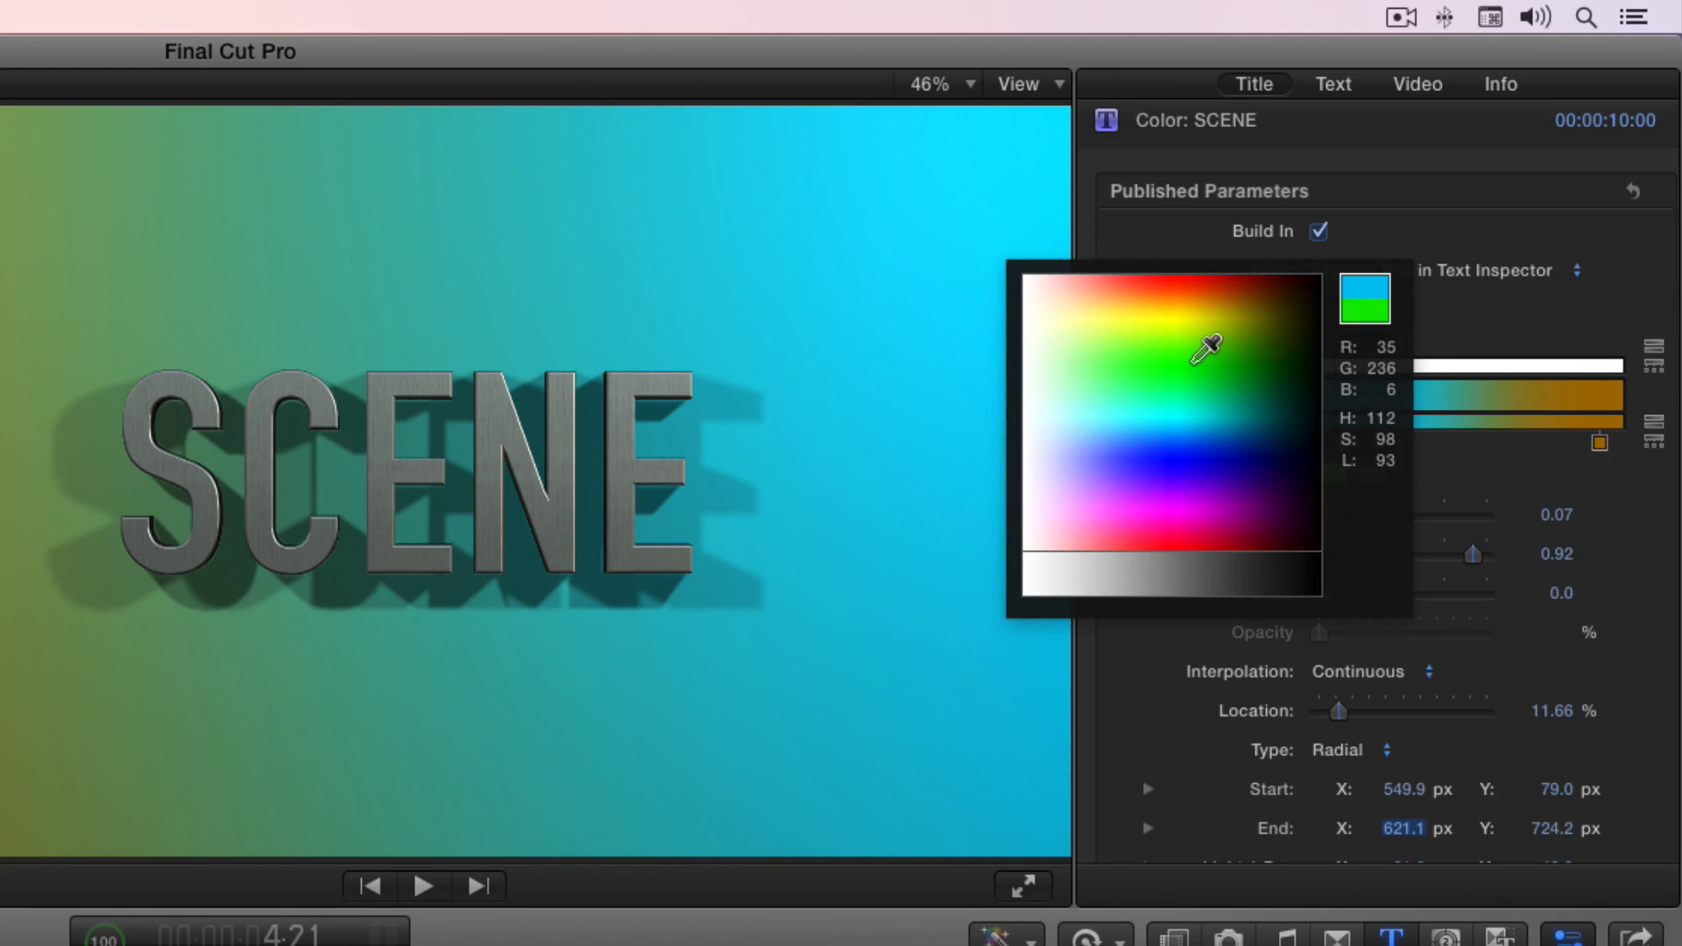
Step: Delete the green stop and the middle cyan stop from the Wall gradient
drag(1173, 442, 1149, 571)
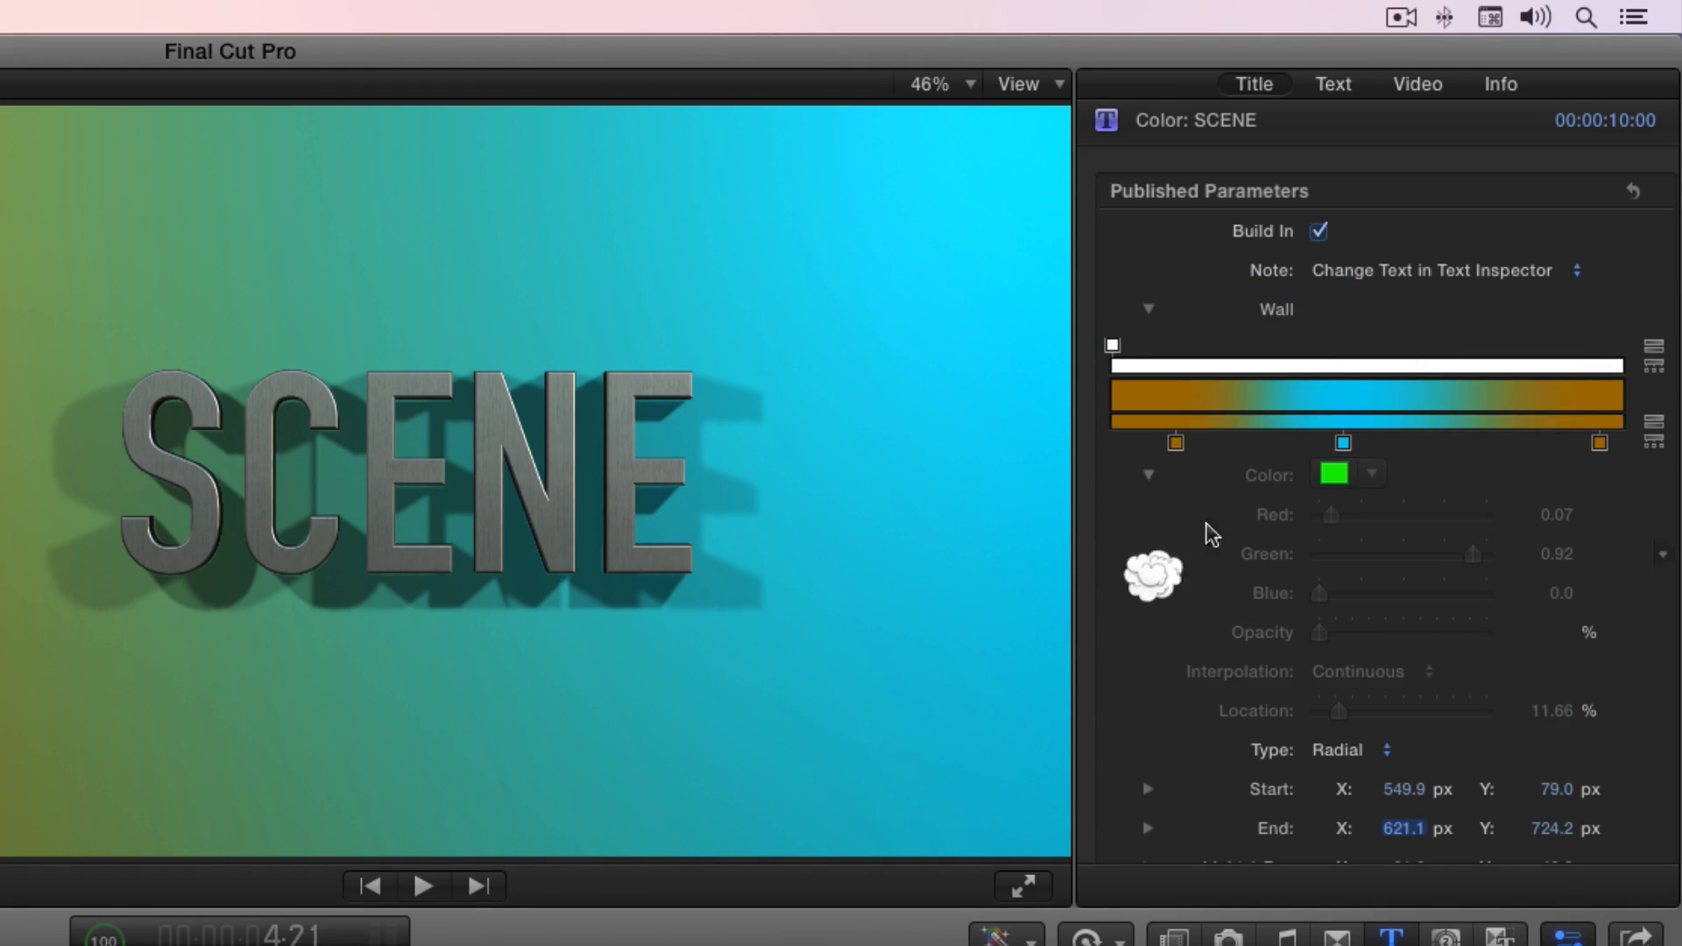
drag(1343, 443, 1287, 575)
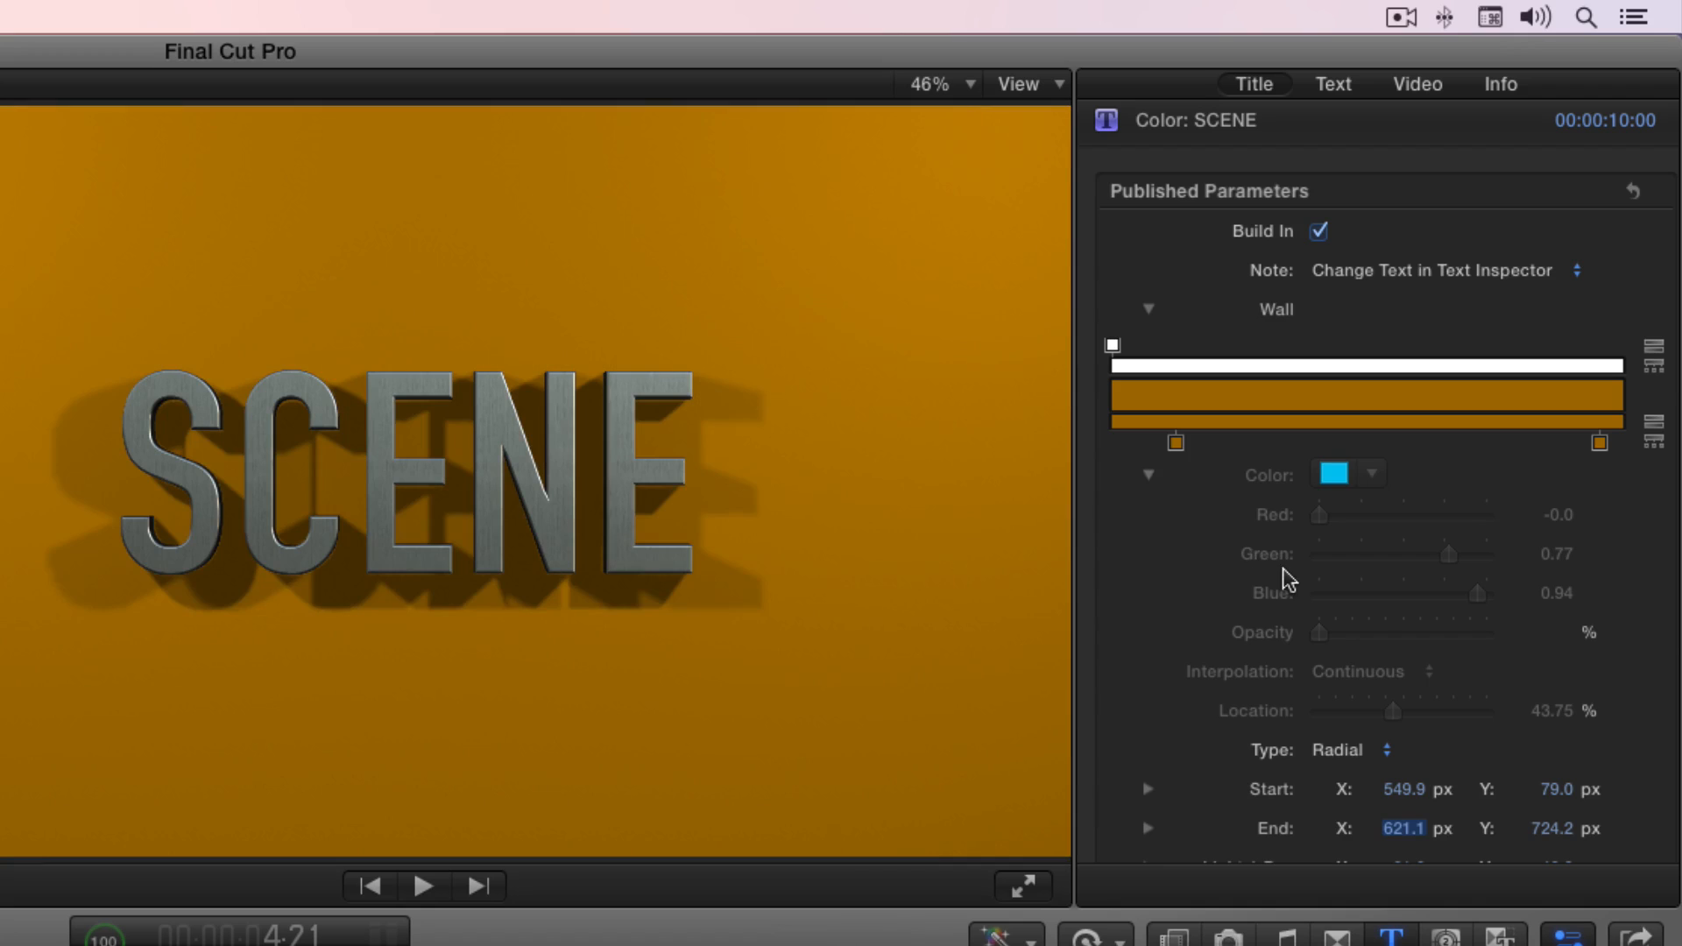
Step: Recolour the Wall gradient's first stop blue and its last stop teal
click(1175, 442)
click(1205, 432)
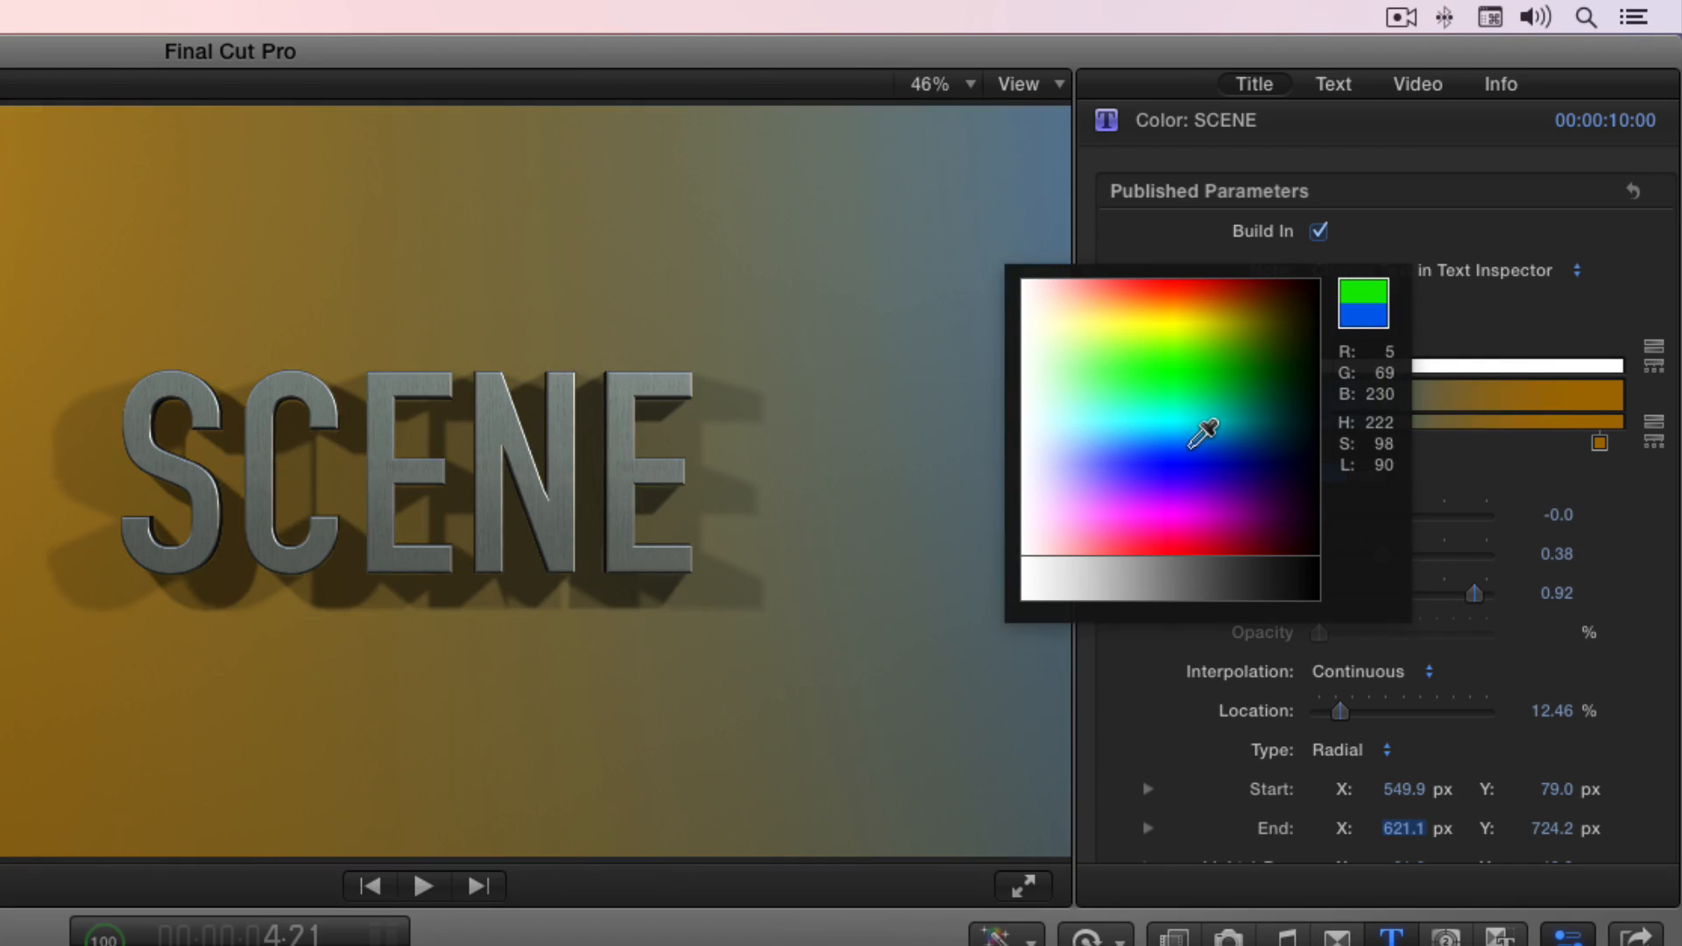
drag(1598, 442, 1498, 435)
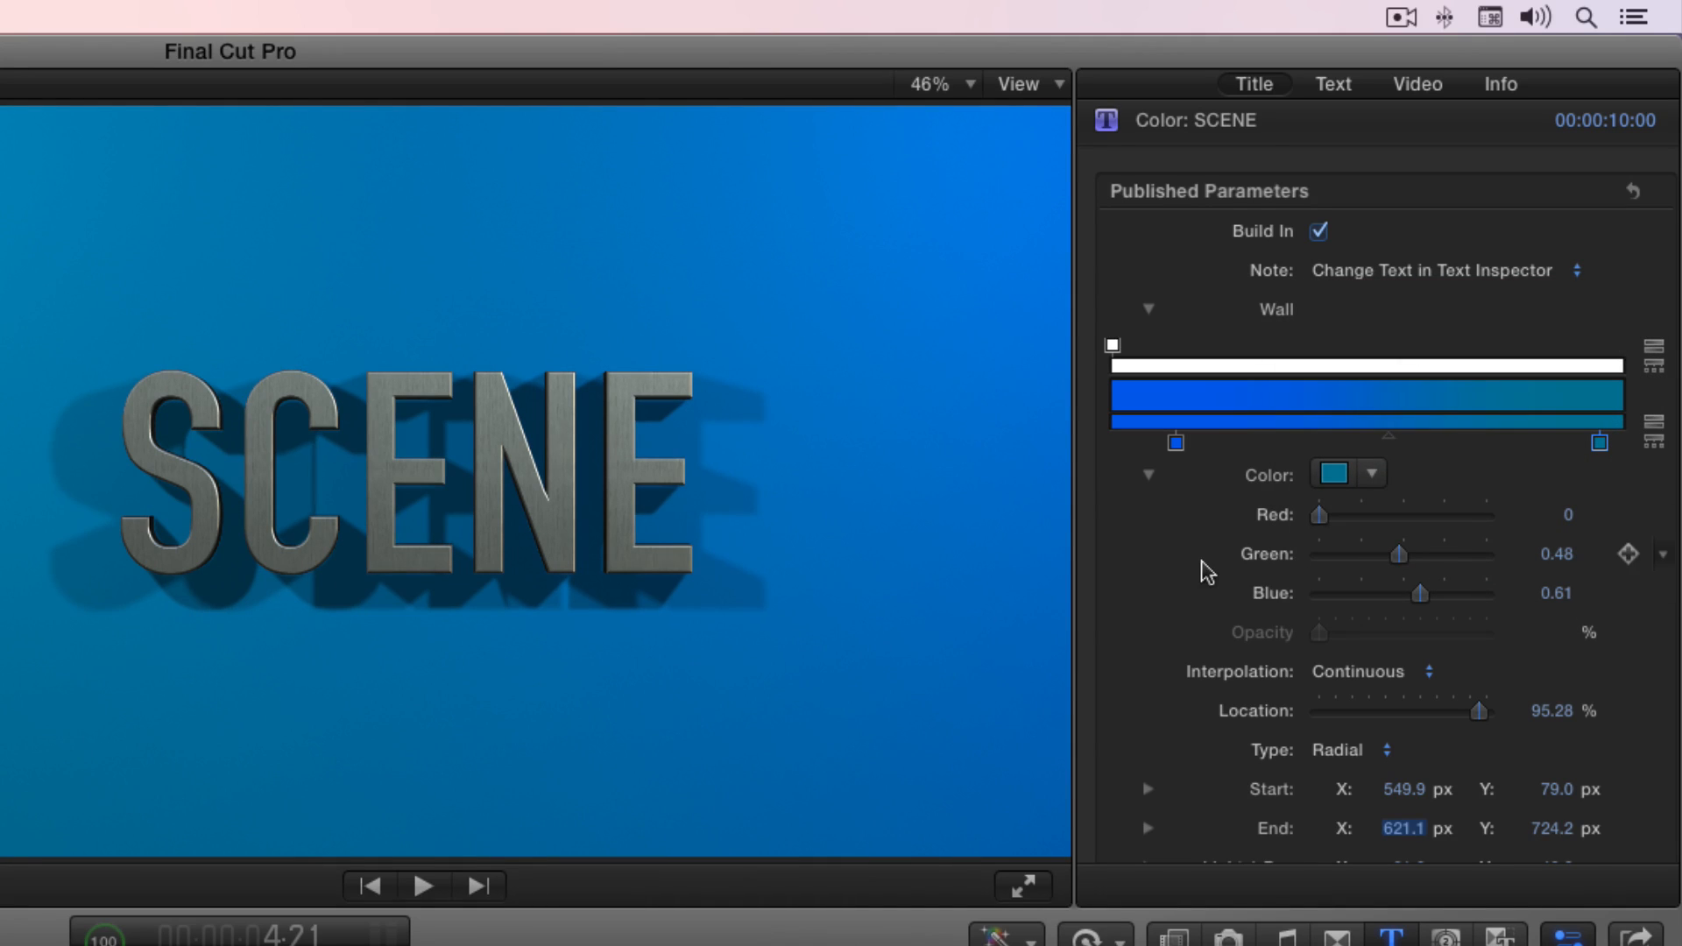
Step: Change the Wall gradient's type from Radial to Linear
scroll(1201, 570, down, 5)
scroll(1175, 333, up, 1)
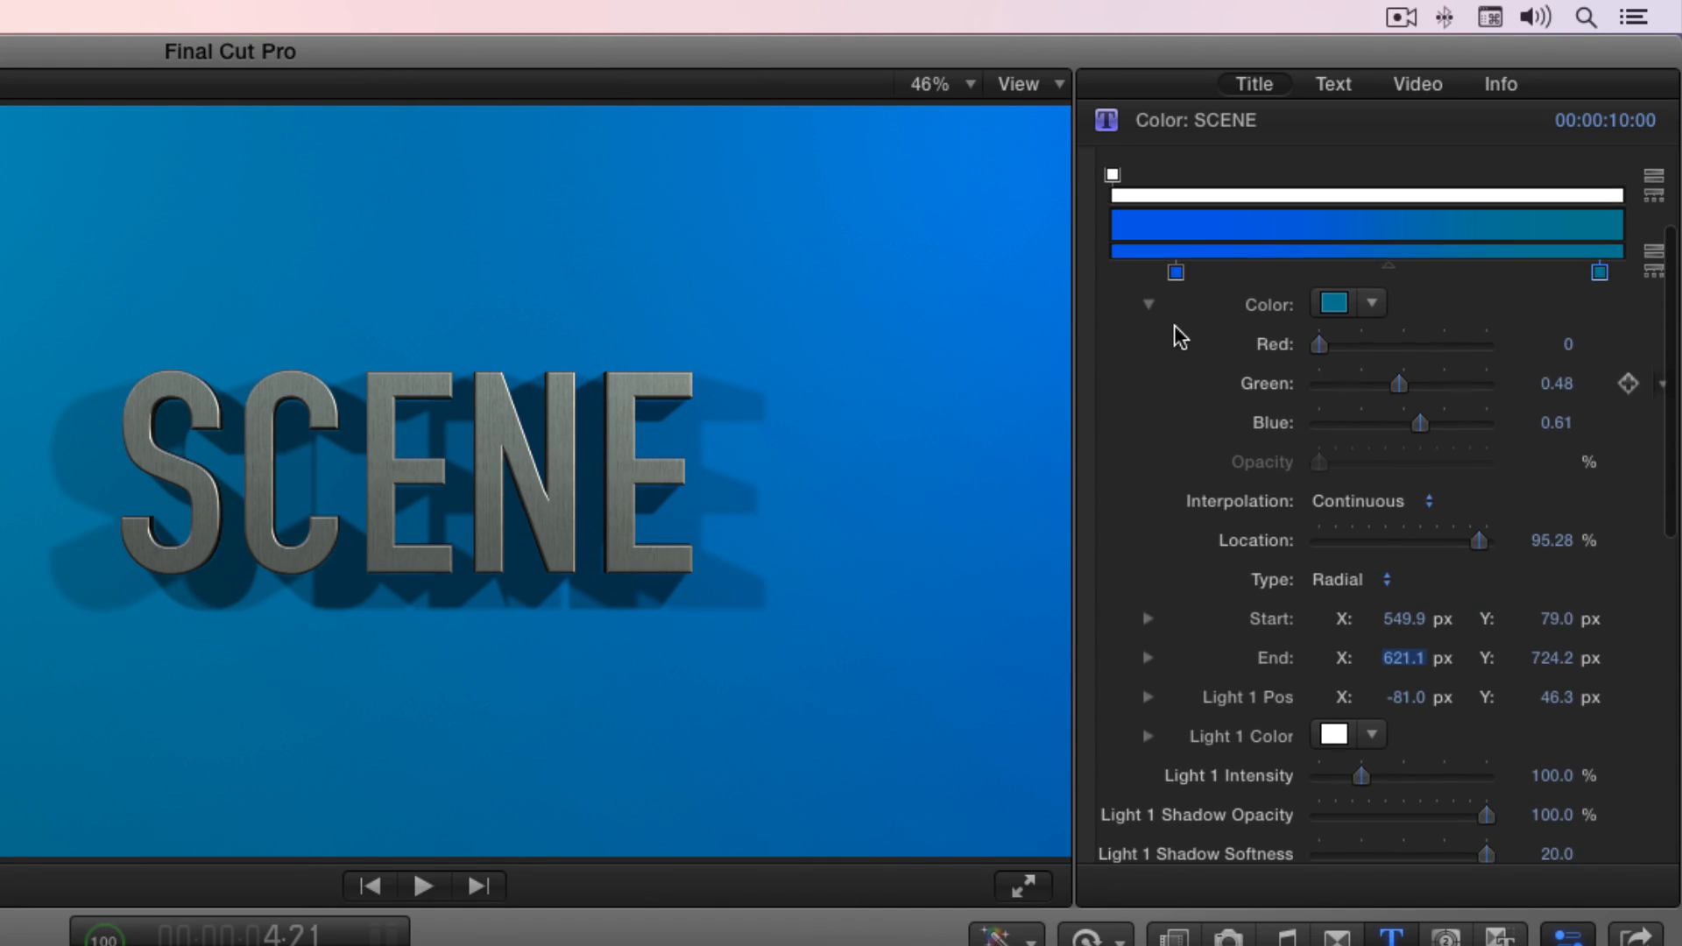
click(1337, 579)
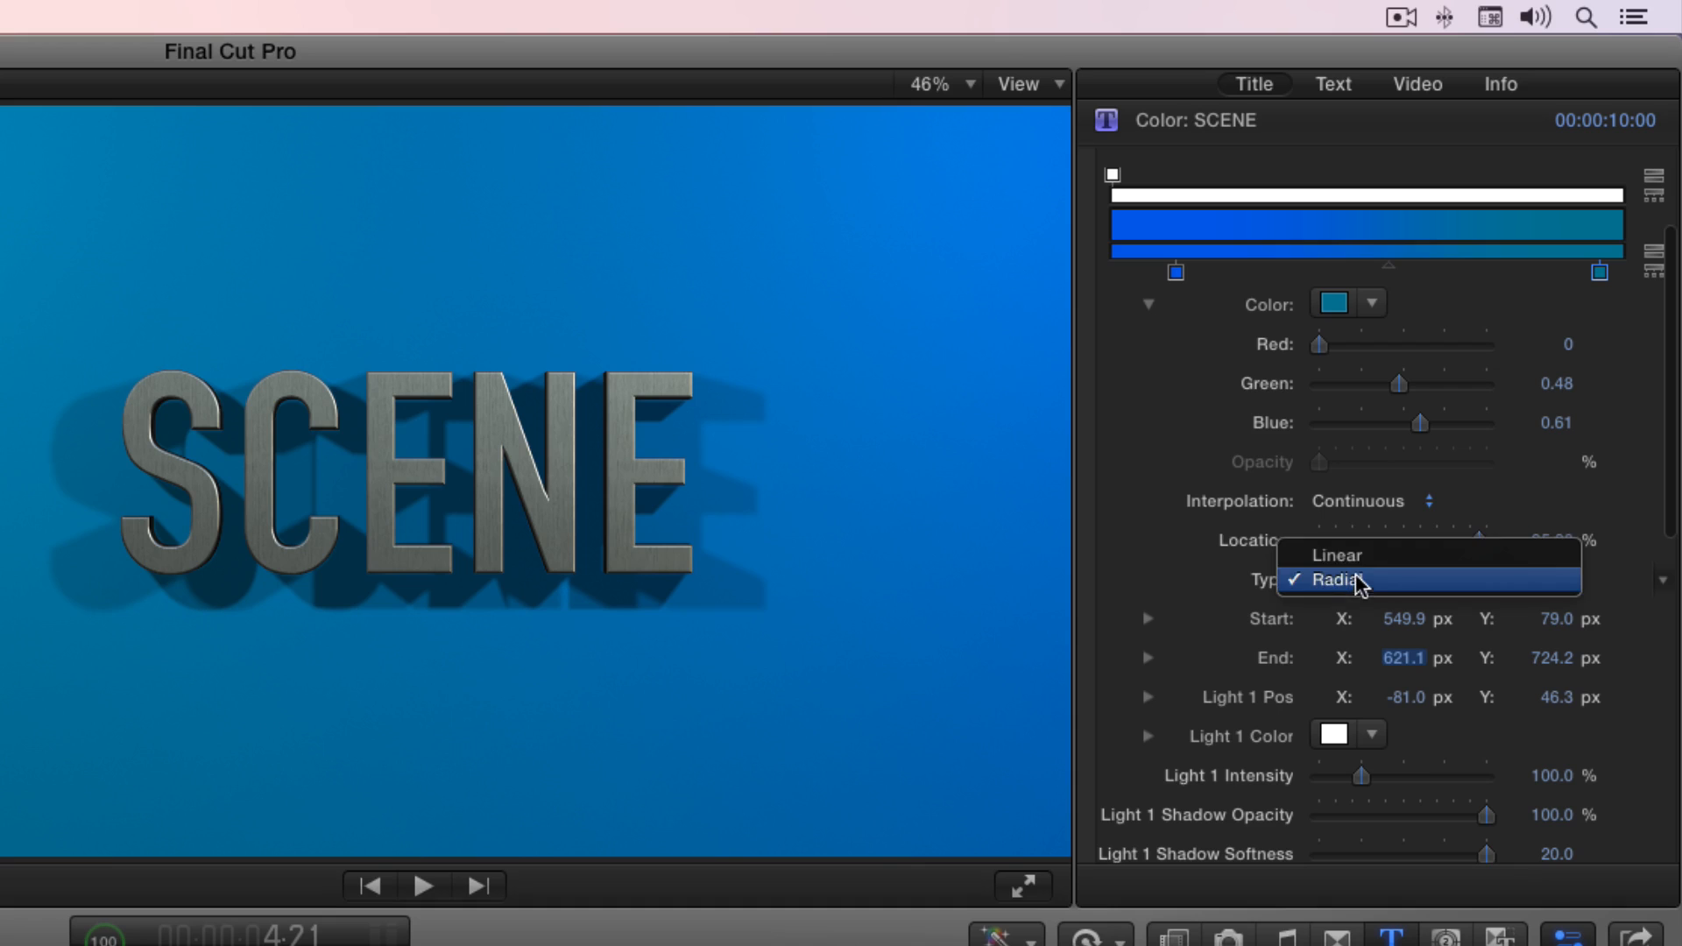
click(1357, 560)
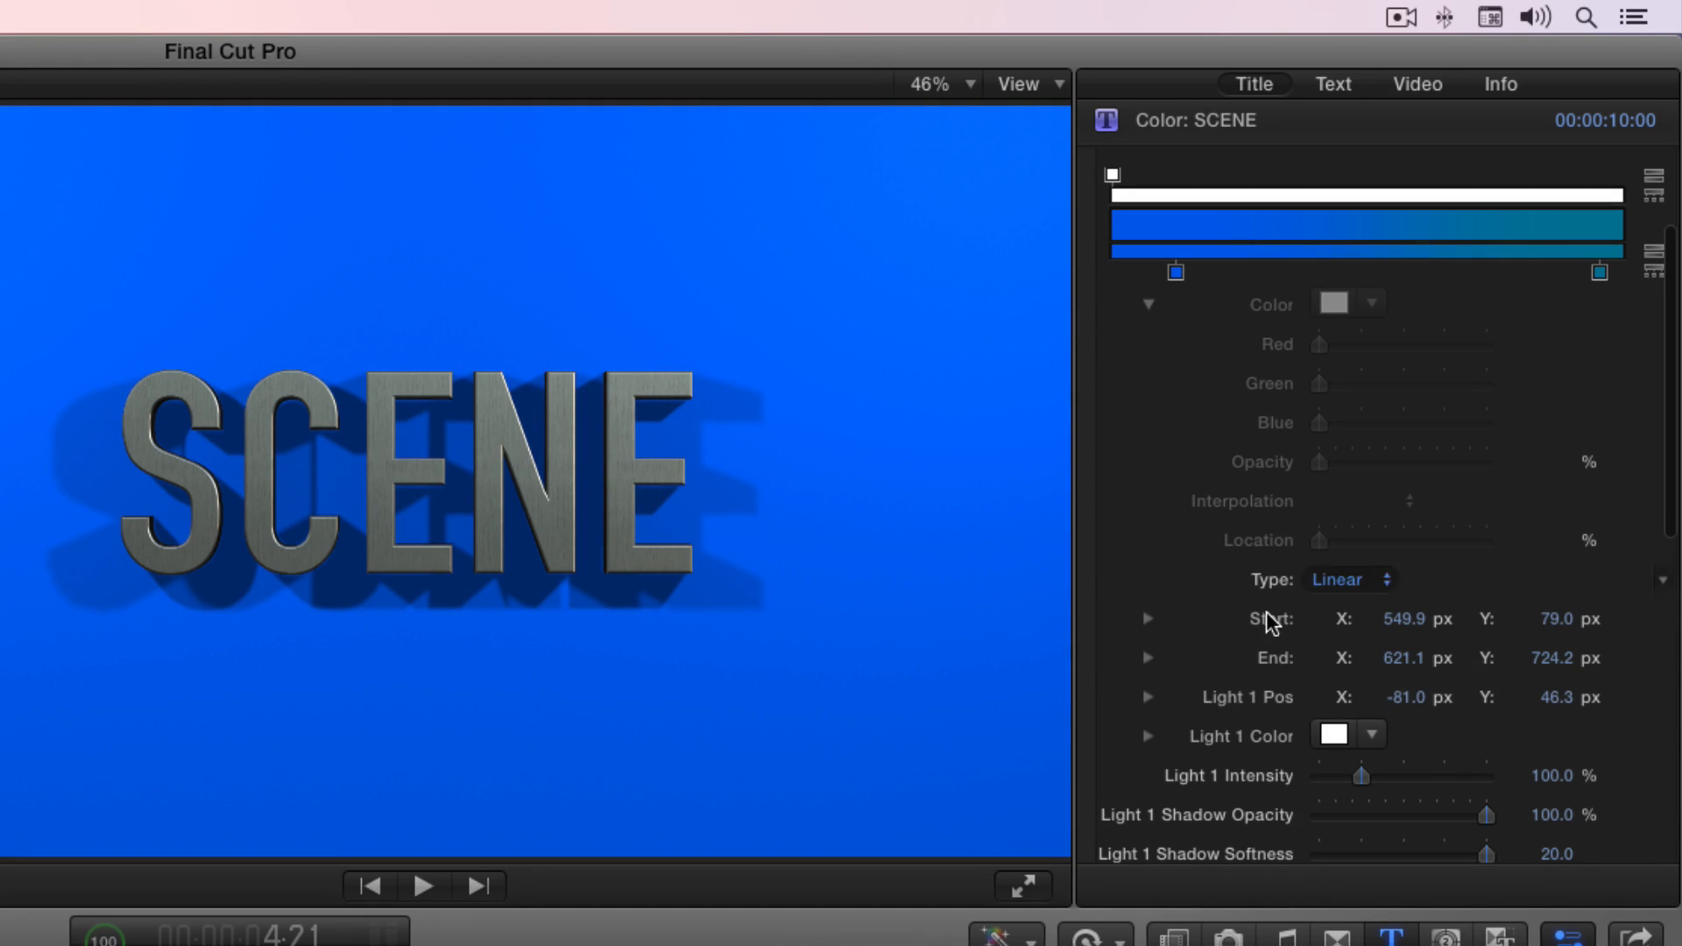
Step: Set the Wall gradient's start to X 255.4, Y 282.0 px and its end X to 1076.1 px, and collapse its settings
mouse_move(1558, 619)
mouse_down()
mouse_move(1557, 639)
mouse_move(1557, 604)
mouse_up()
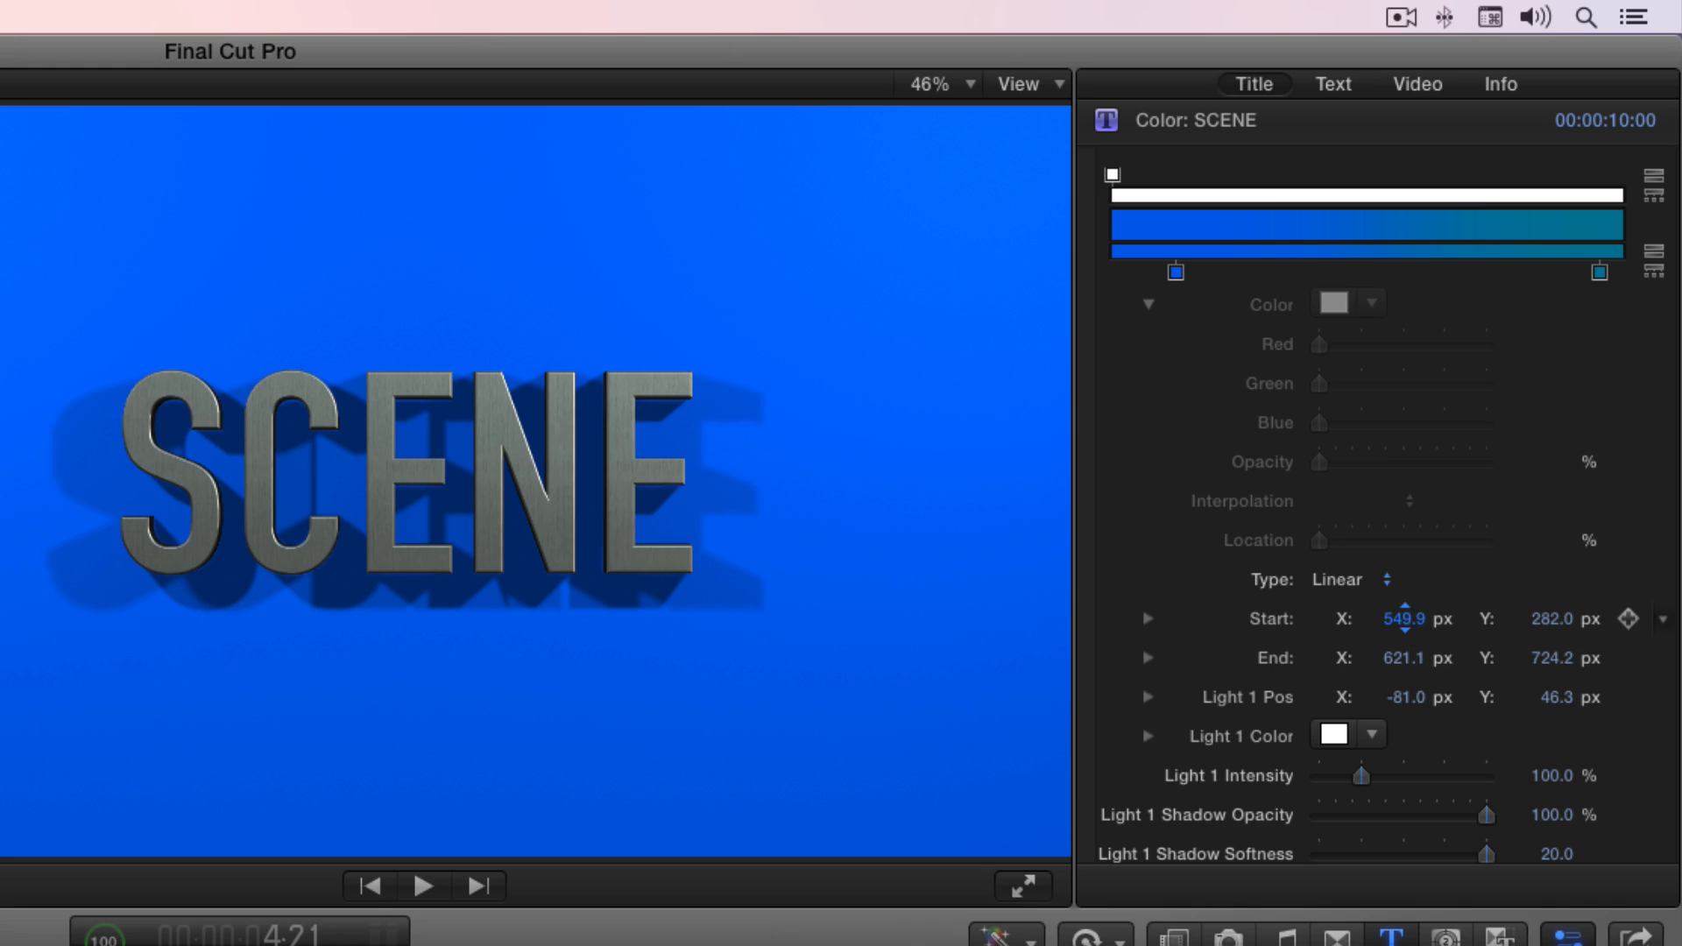
drag(1404, 619, 1454, 659)
scroll(1222, 483, up, 4)
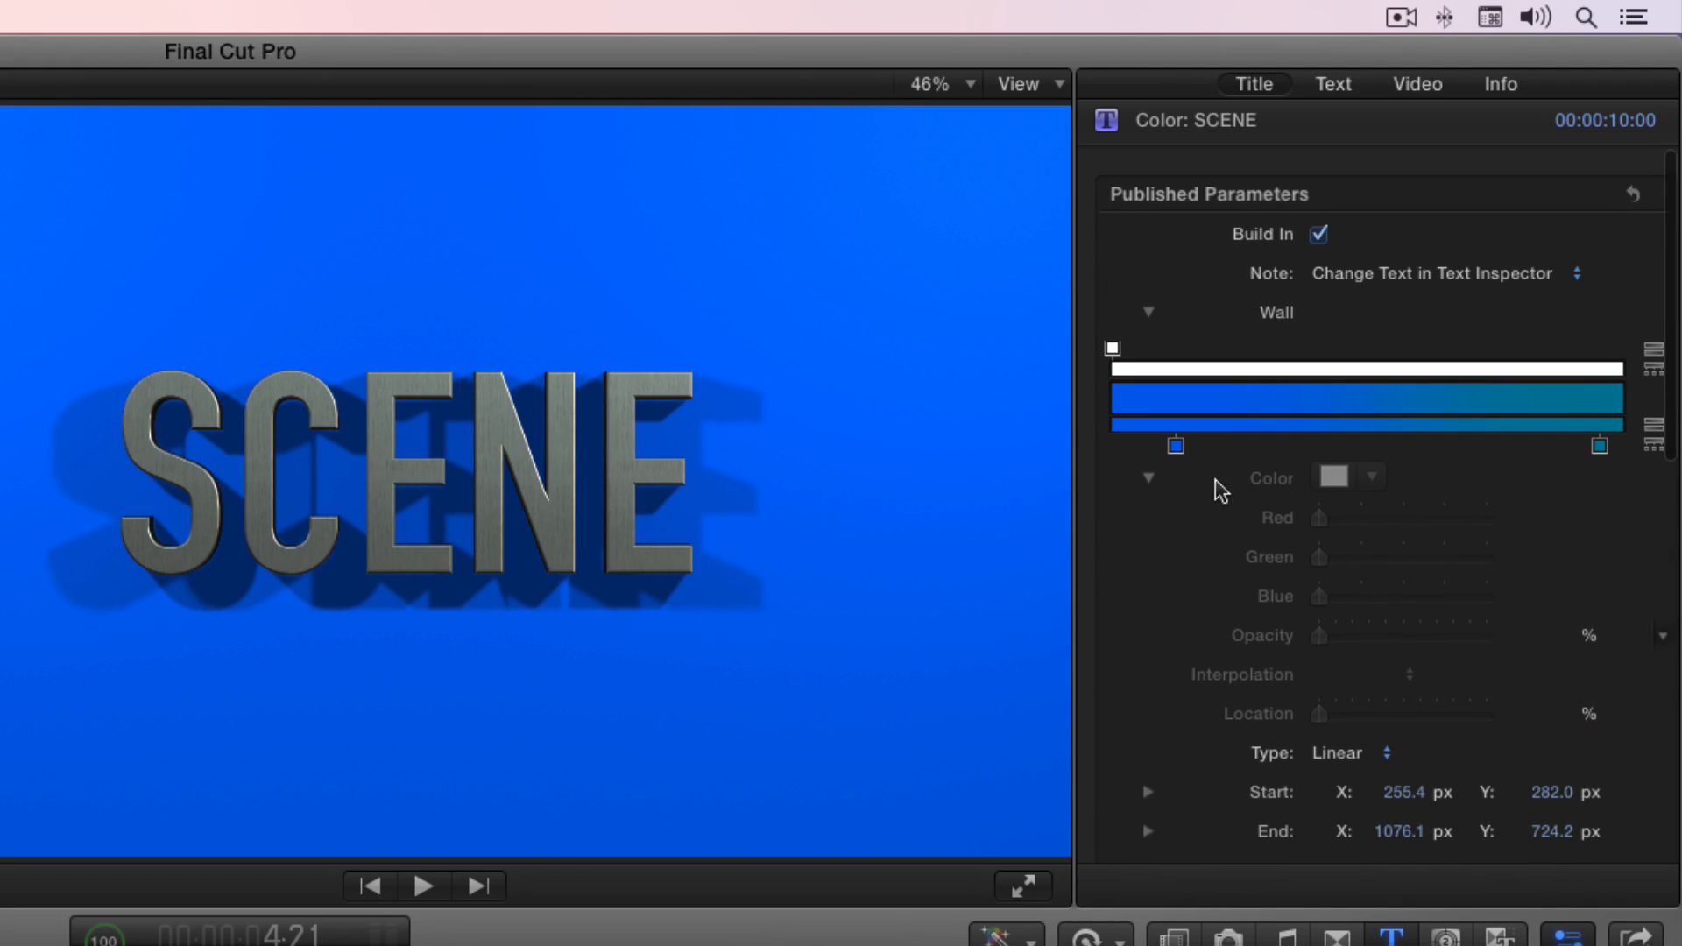
click(1148, 310)
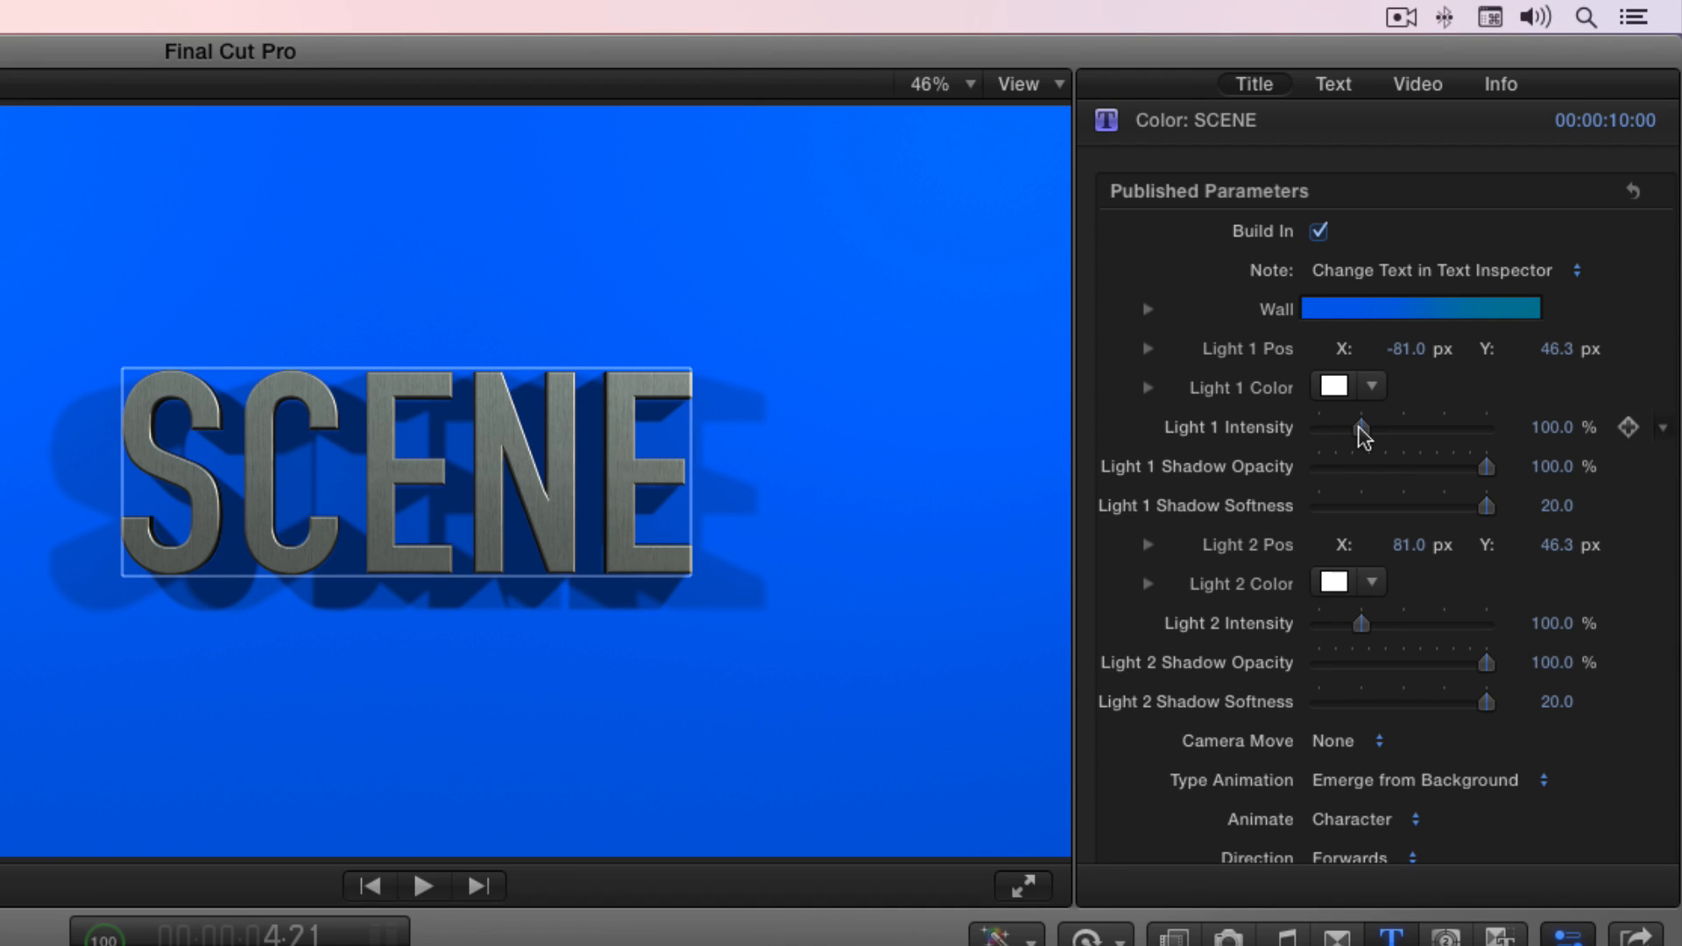
Step: Set the Light 1 Intensity to 0% and the Light 2 Intensity to 141.69%
drag(1361, 429, 1235, 427)
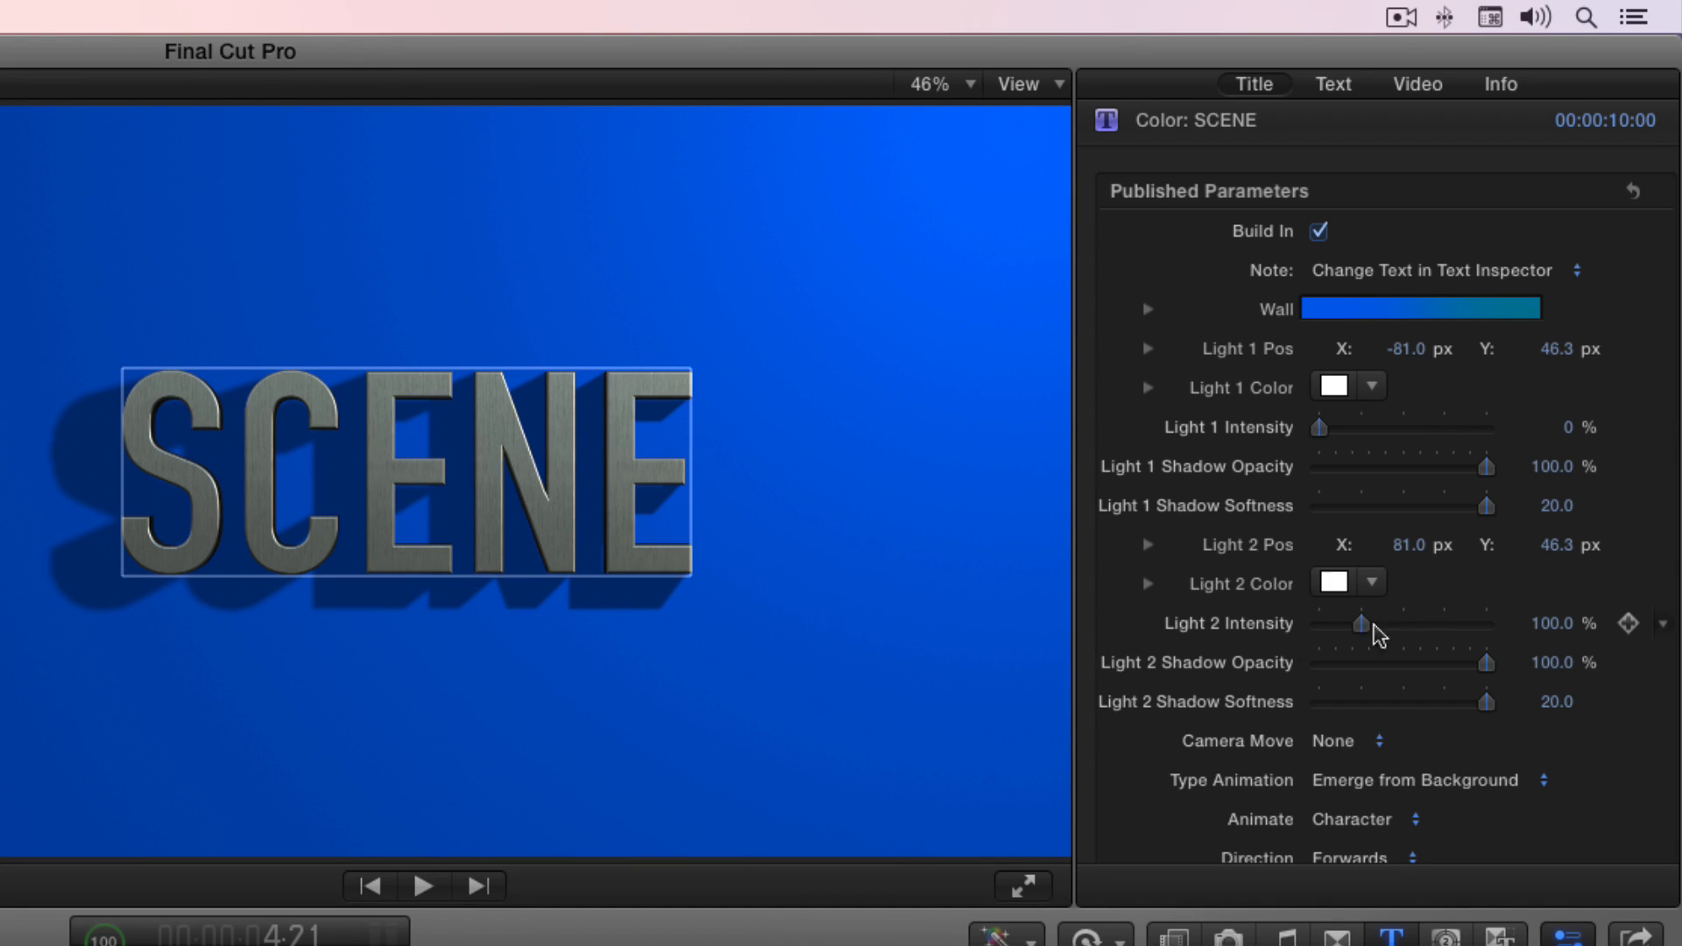
mouse_move(1360, 623)
mouse_down()
mouse_move(1280, 628)
mouse_move(1440, 631)
mouse_move(1384, 629)
mouse_up()
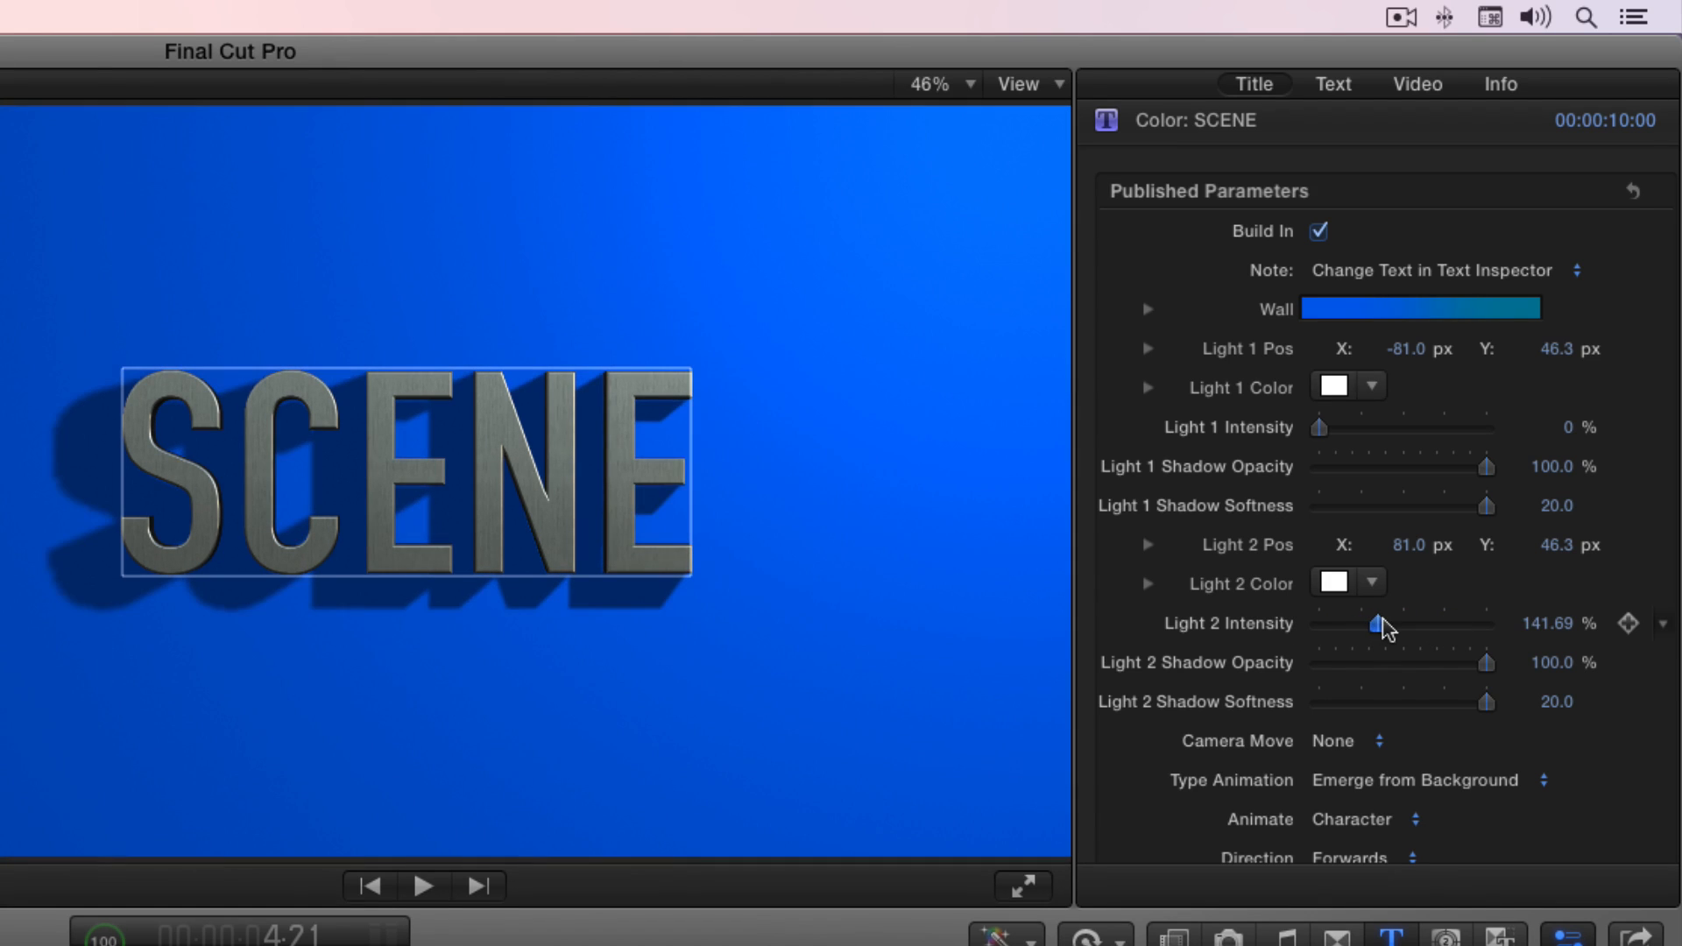
Step: Try out the Light 2 shadow softness adjustment and other colours for Light 2
mouse_move(1486, 701)
mouse_down()
mouse_move(1295, 711)
mouse_move(1487, 710)
mouse_up()
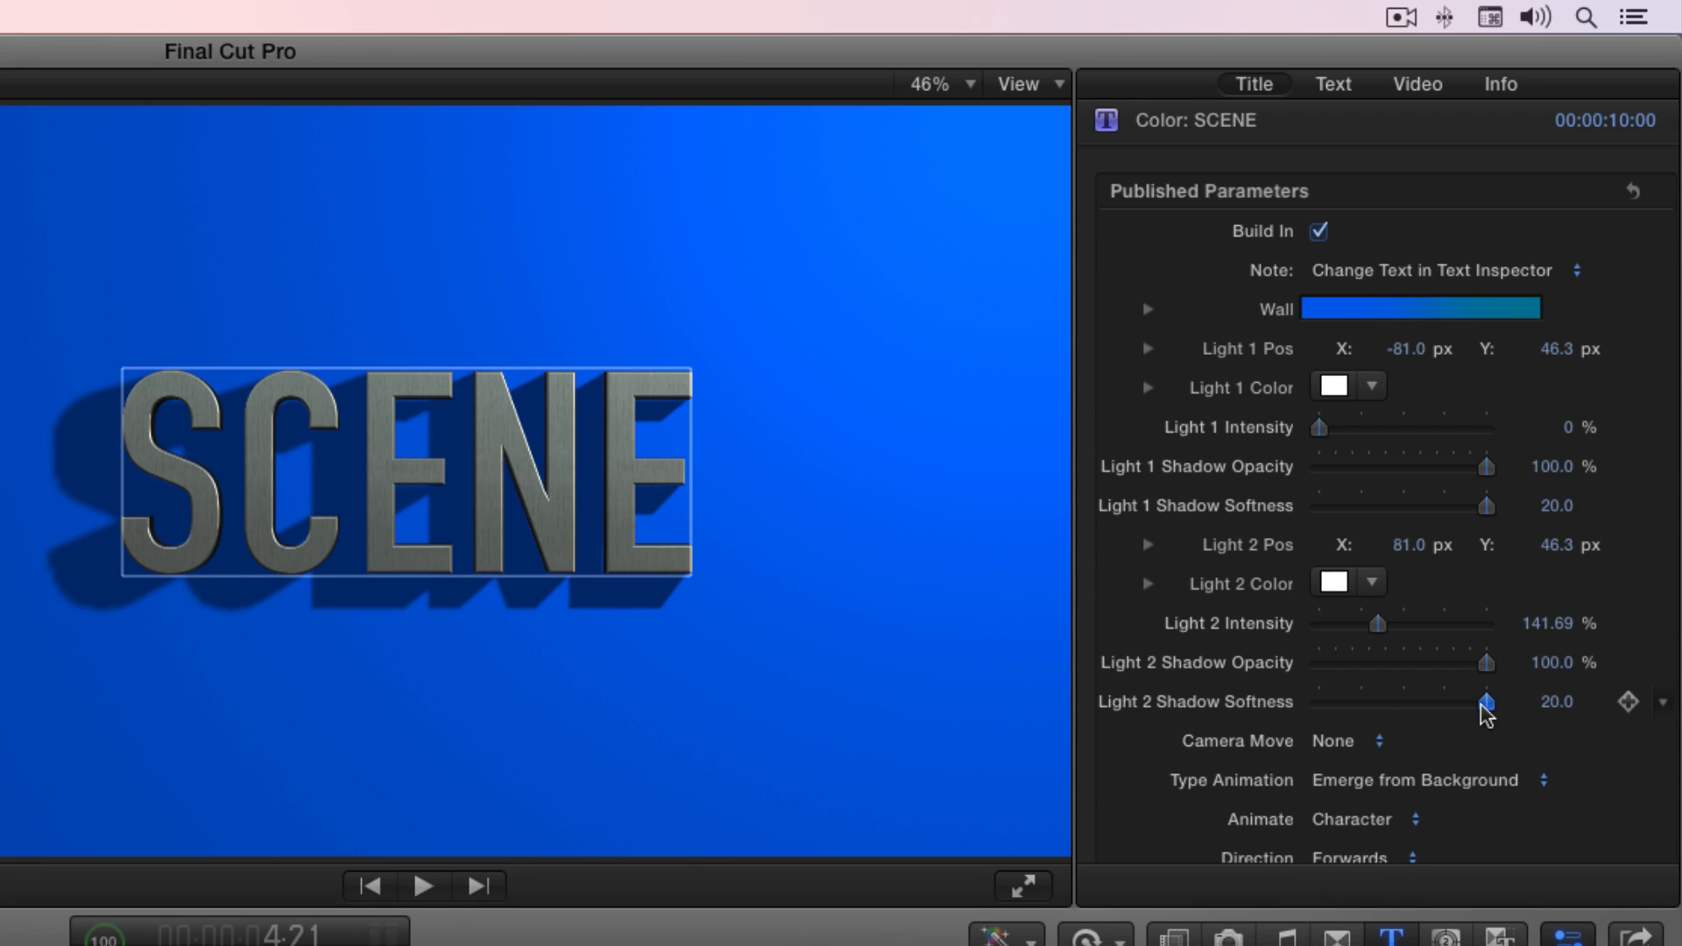
click(1372, 585)
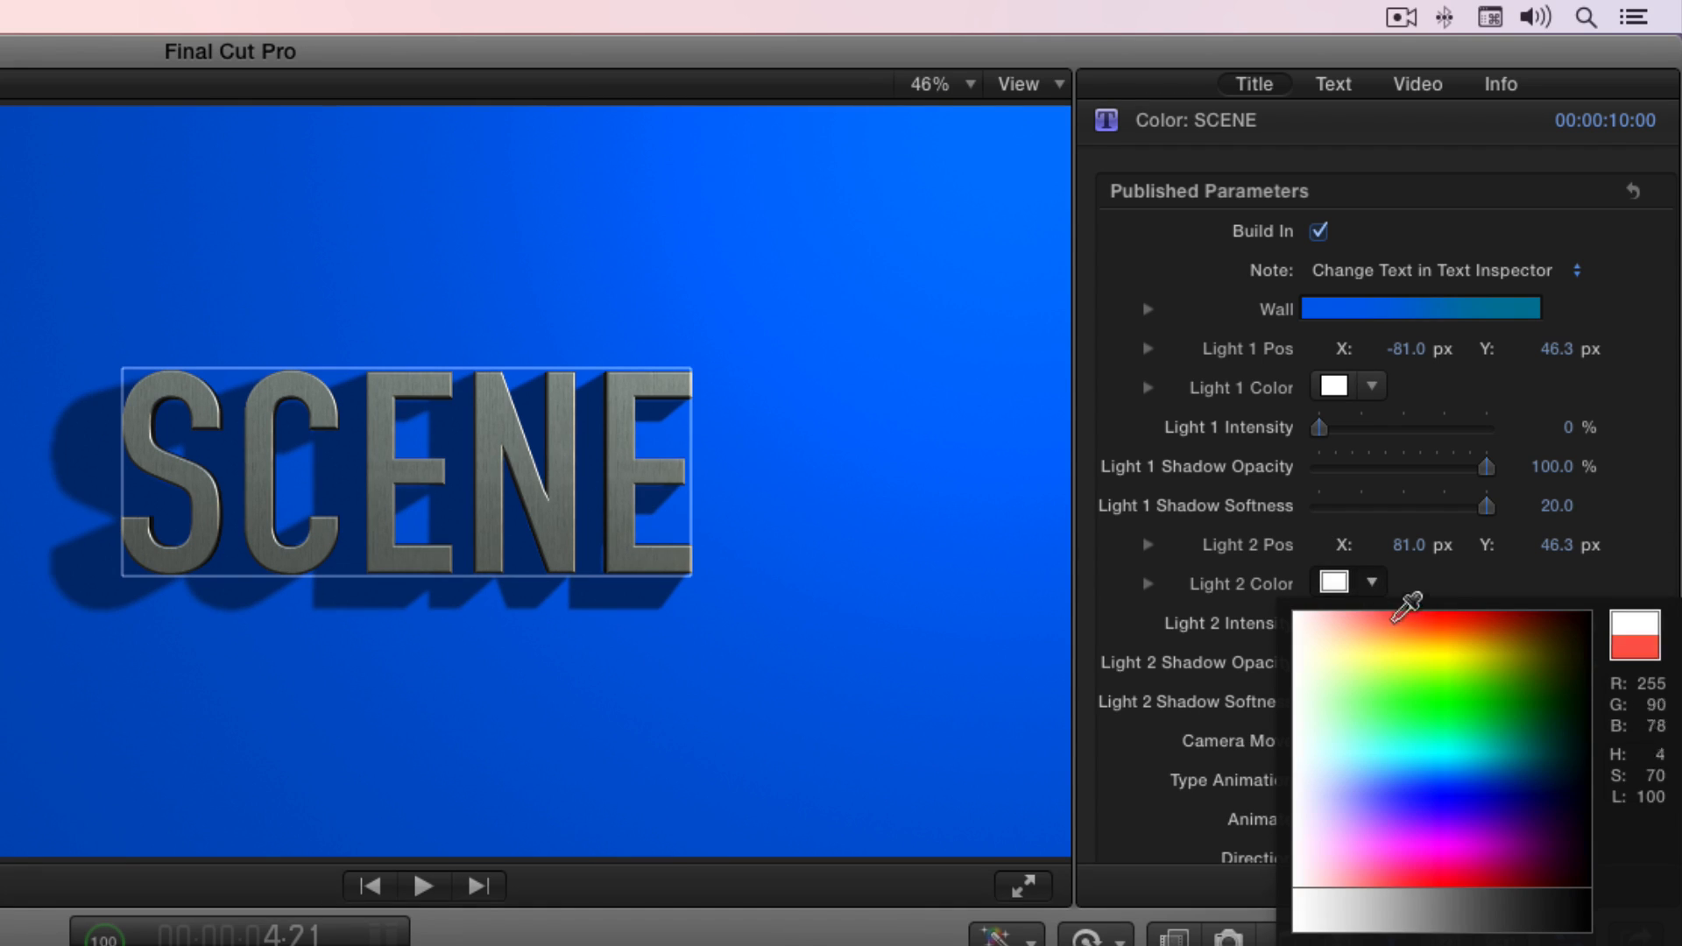
drag(1441, 612, 1371, 593)
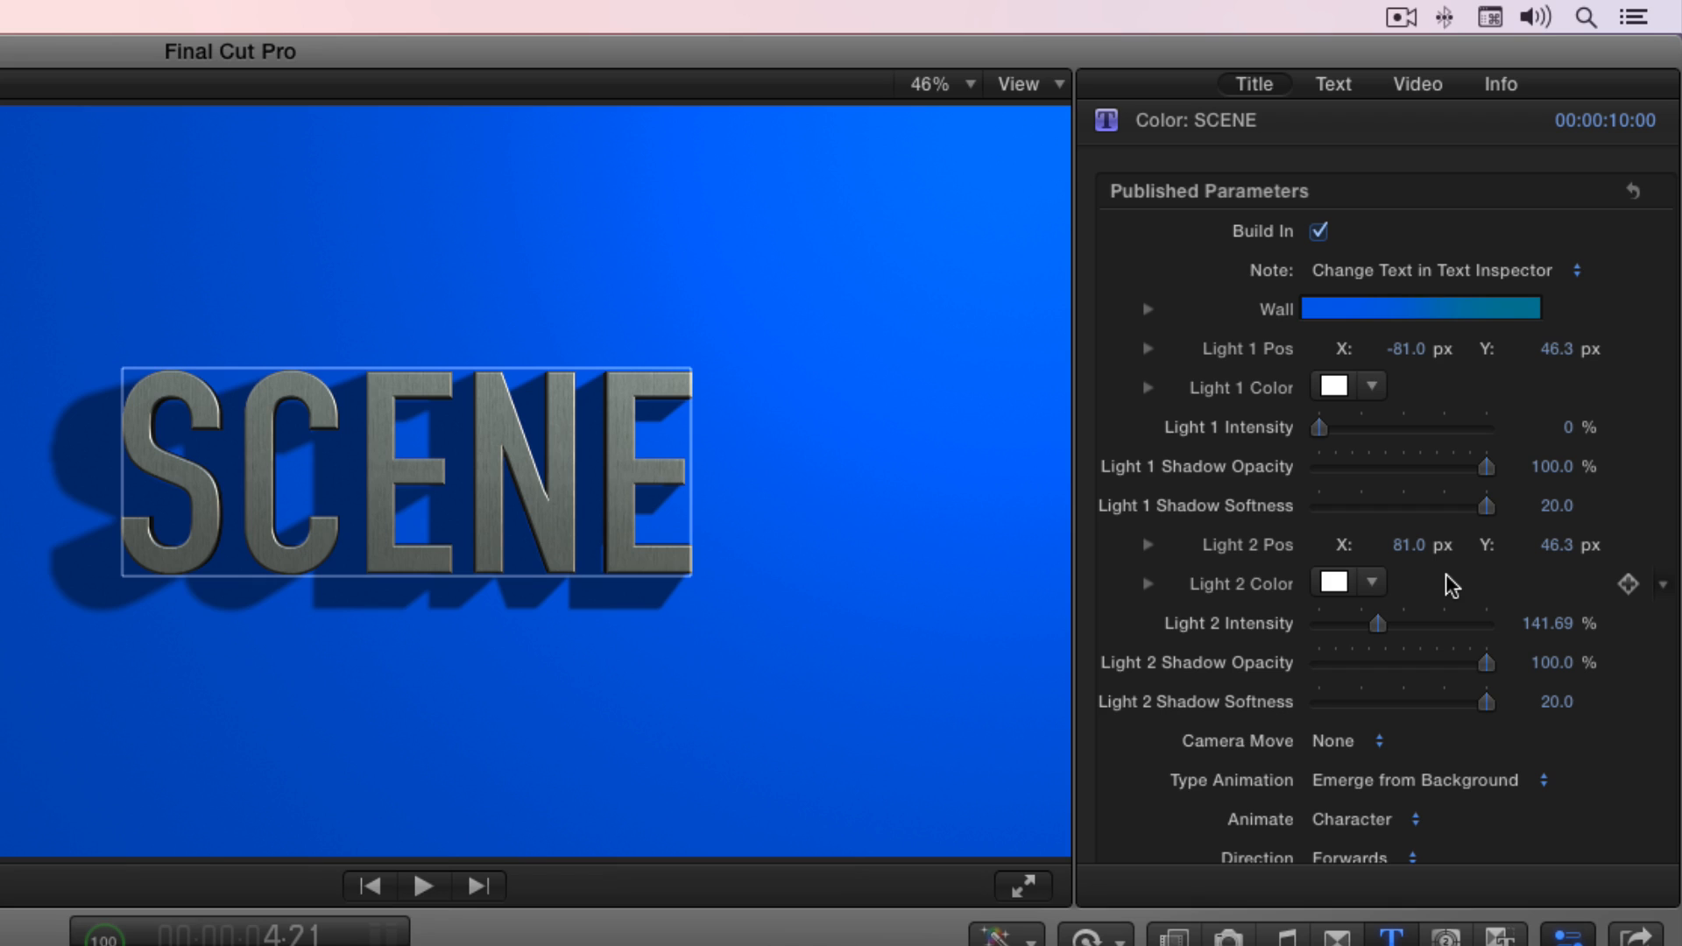
Step: Move Light 2 to X 84.1 px and Y -67.7 px so the shadow falls above the text
scroll(1450, 585, down, 1)
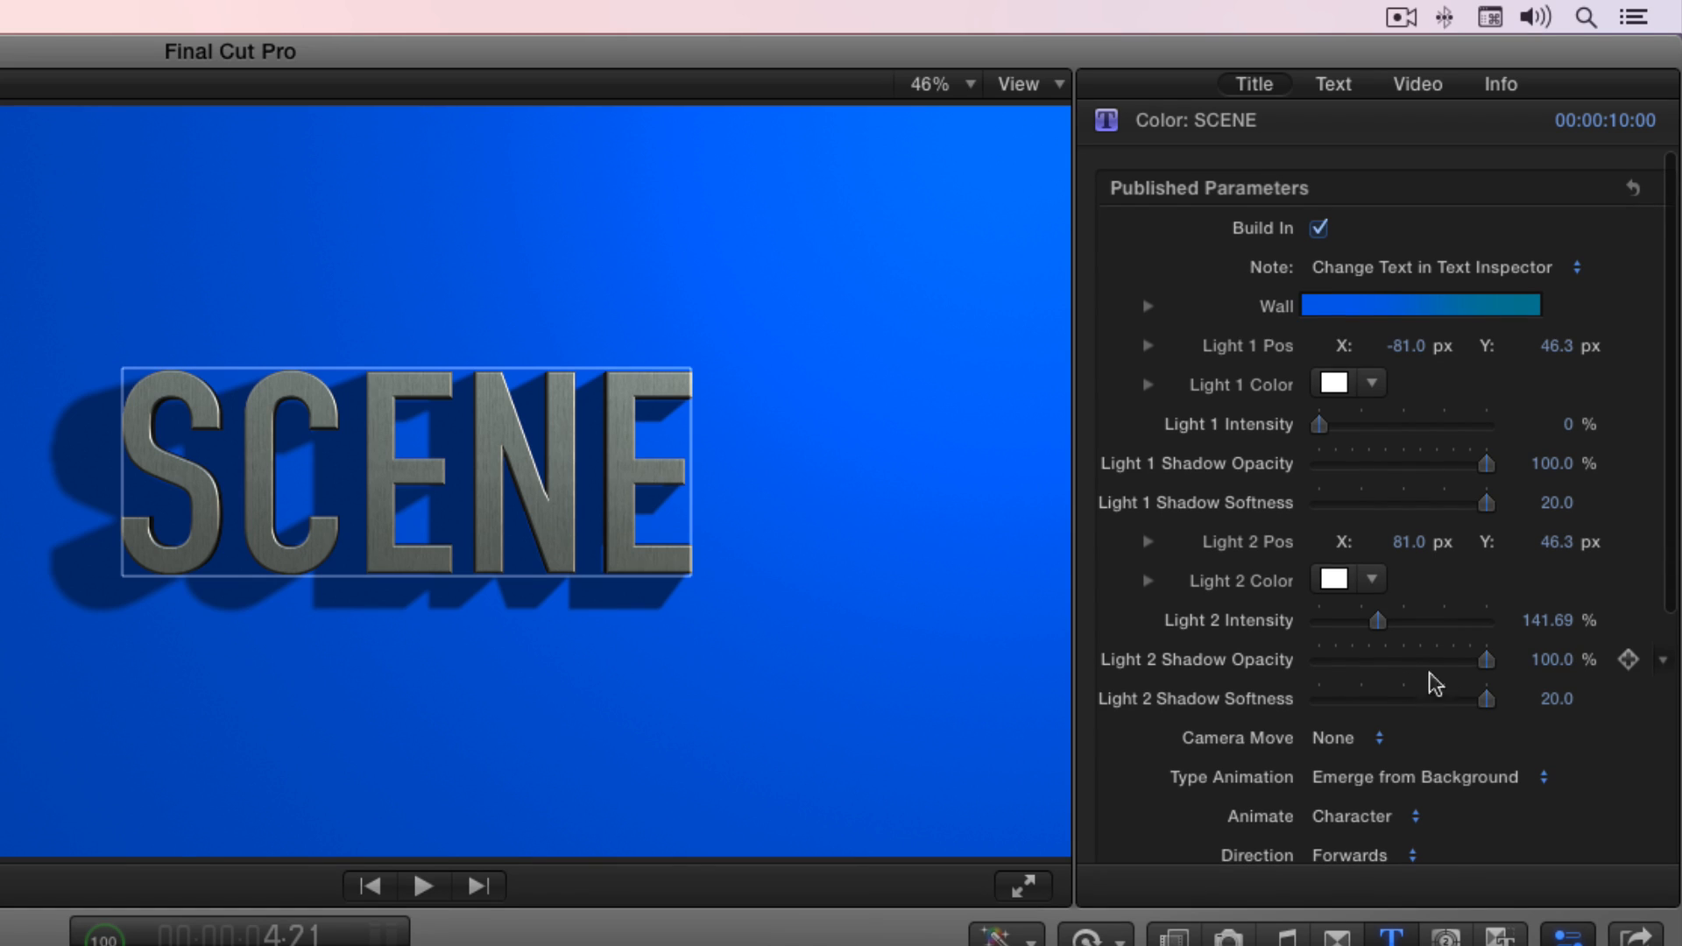
scroll(1509, 595, up, 1)
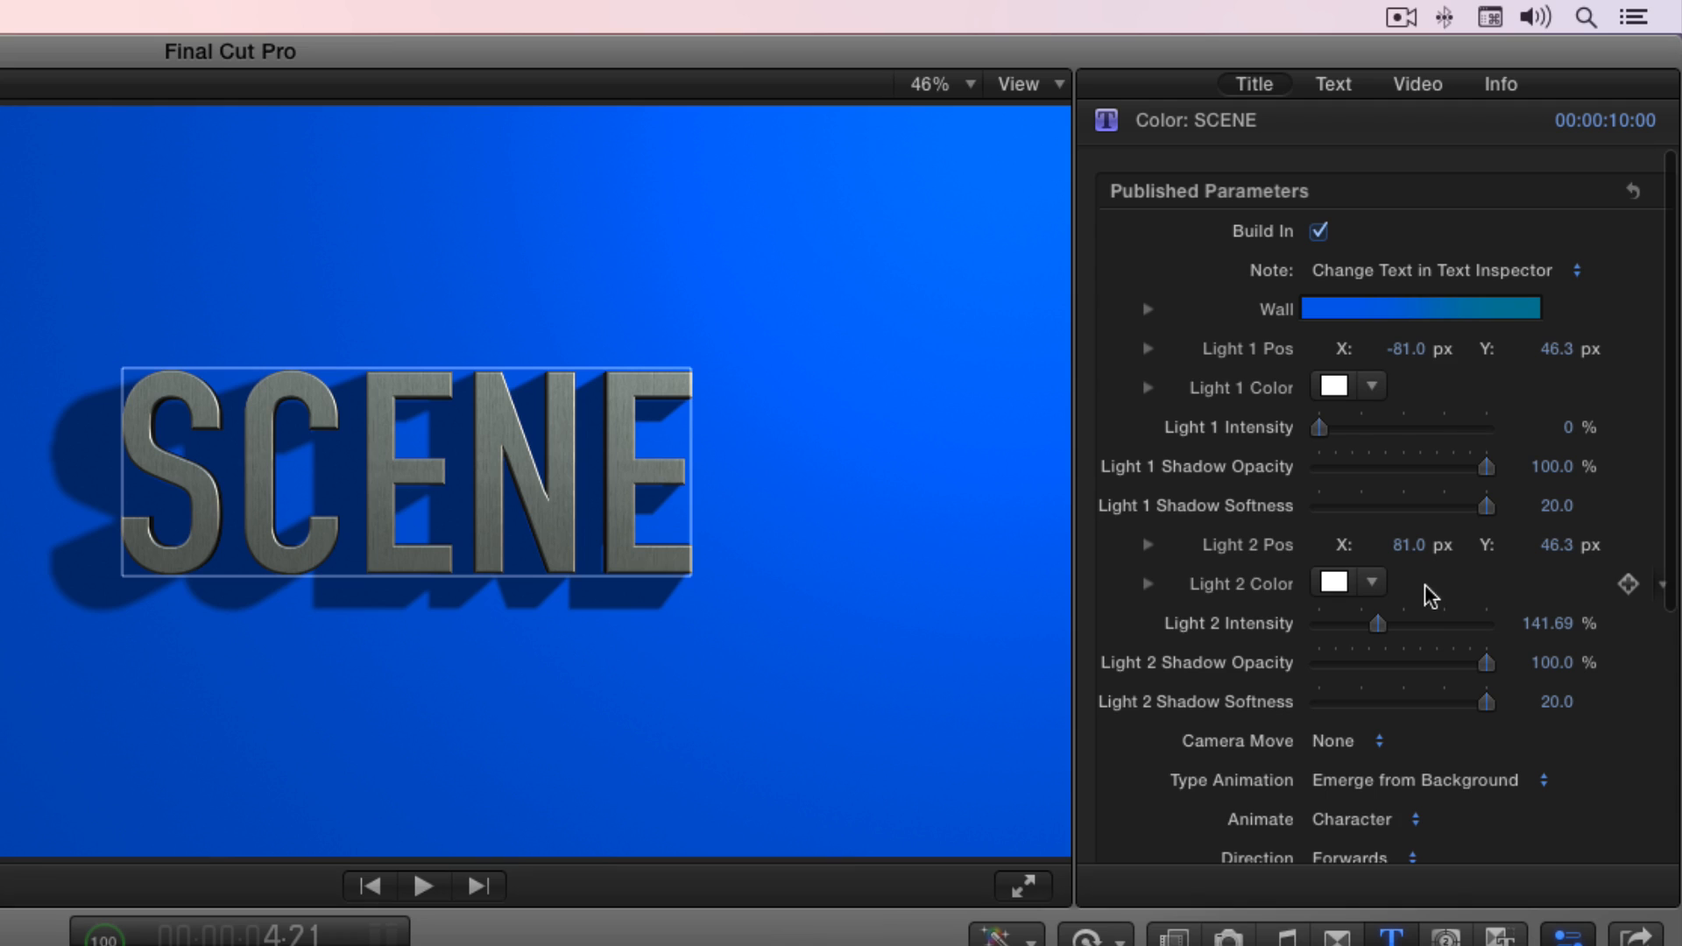
scroll(1434, 580, down, 1)
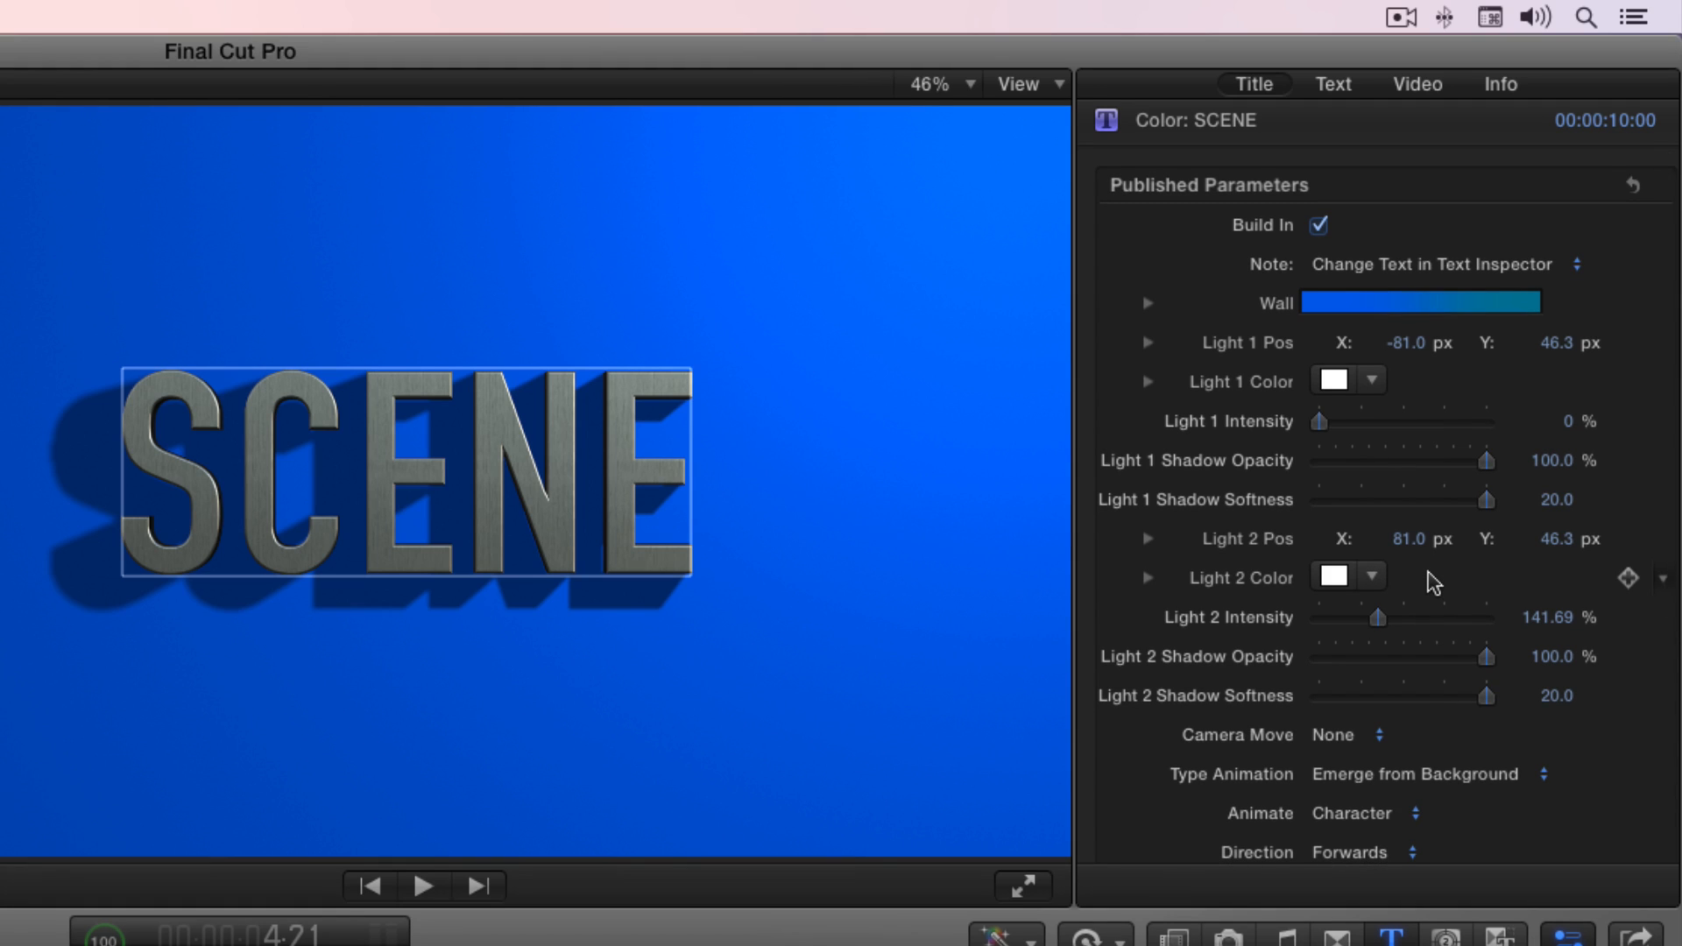
scroll(1434, 582, up, 1)
scroll(1434, 582, up, 1)
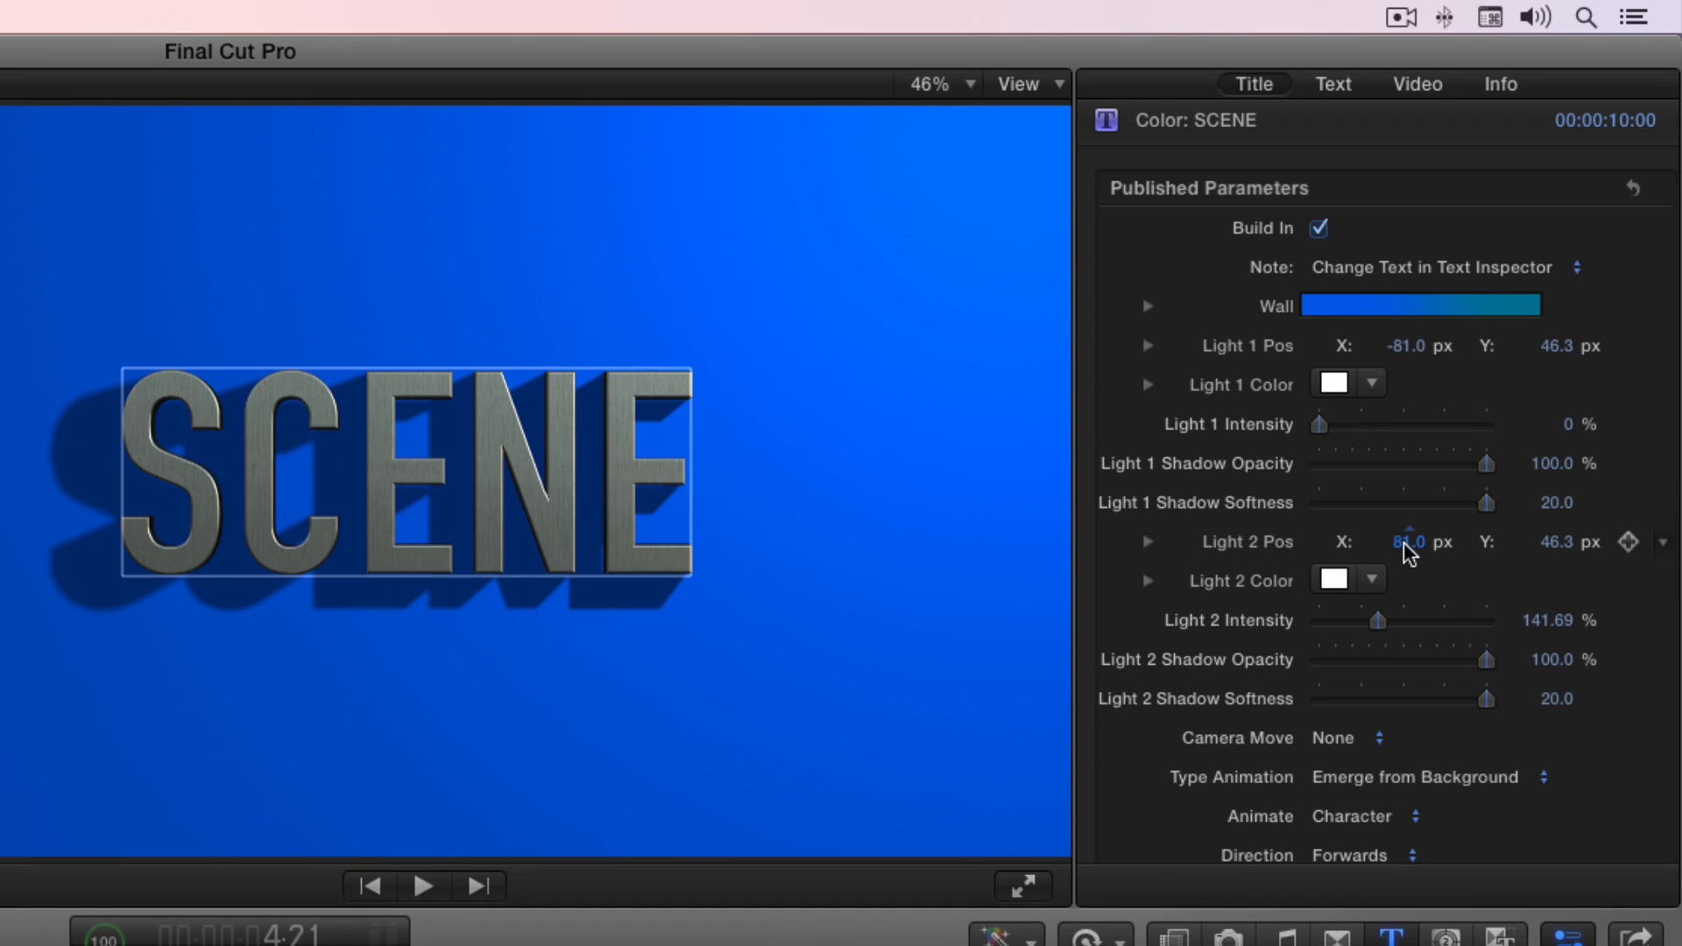
drag(1409, 541, 1409, 534)
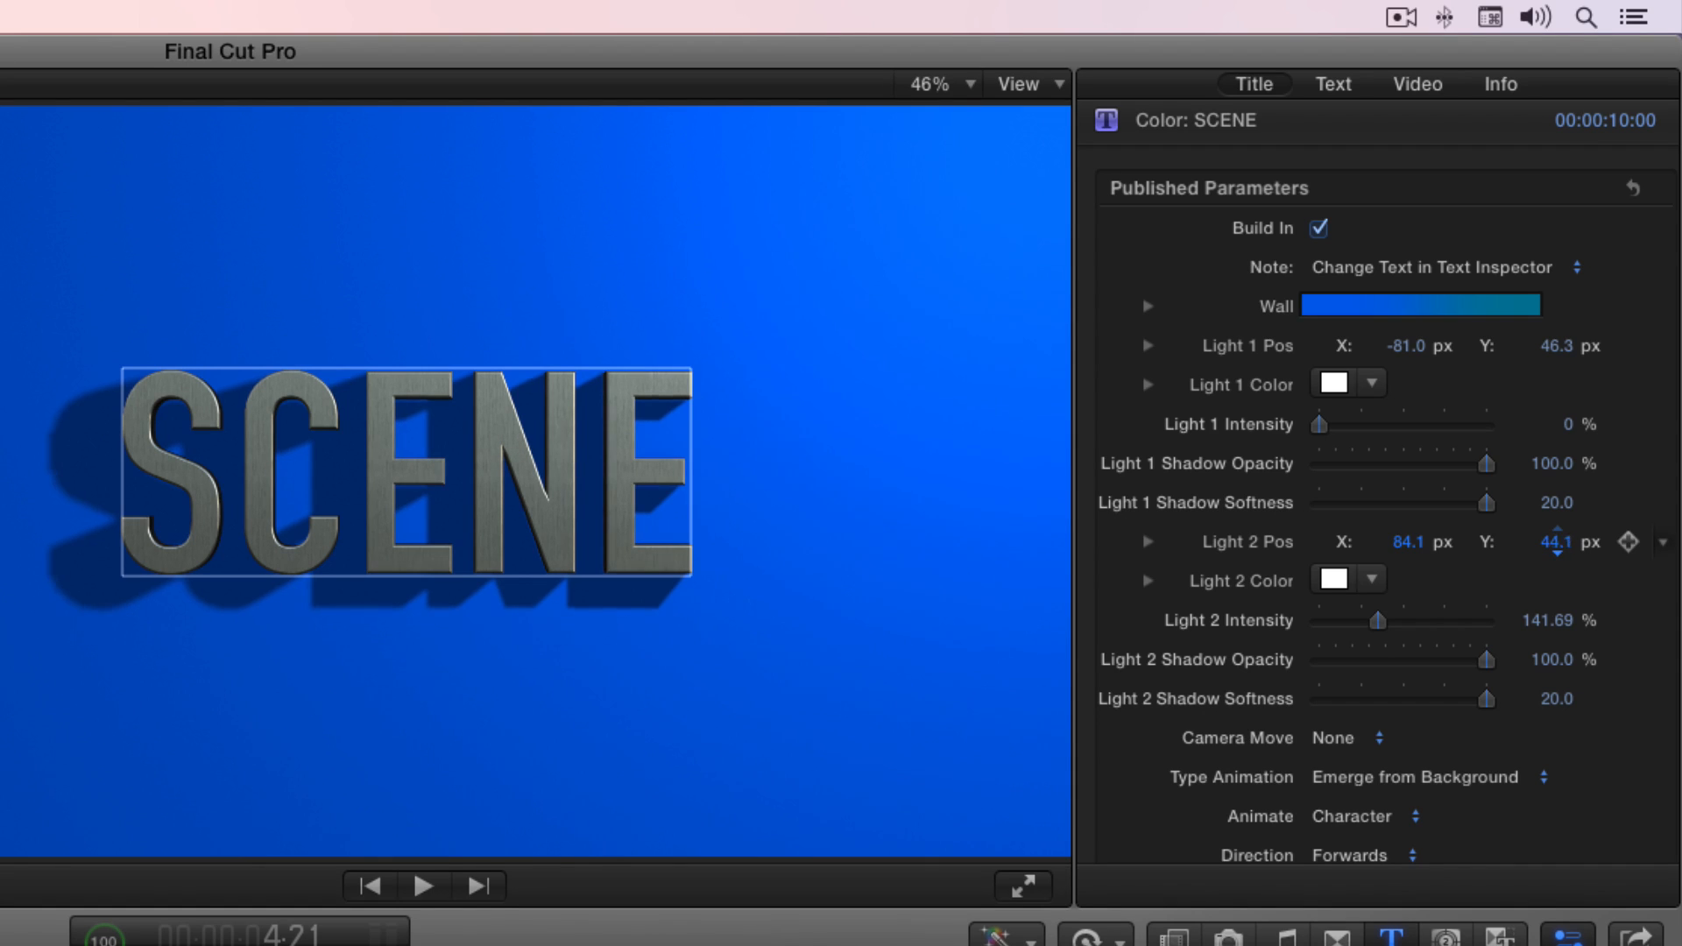
drag(1556, 542, 1553, 545)
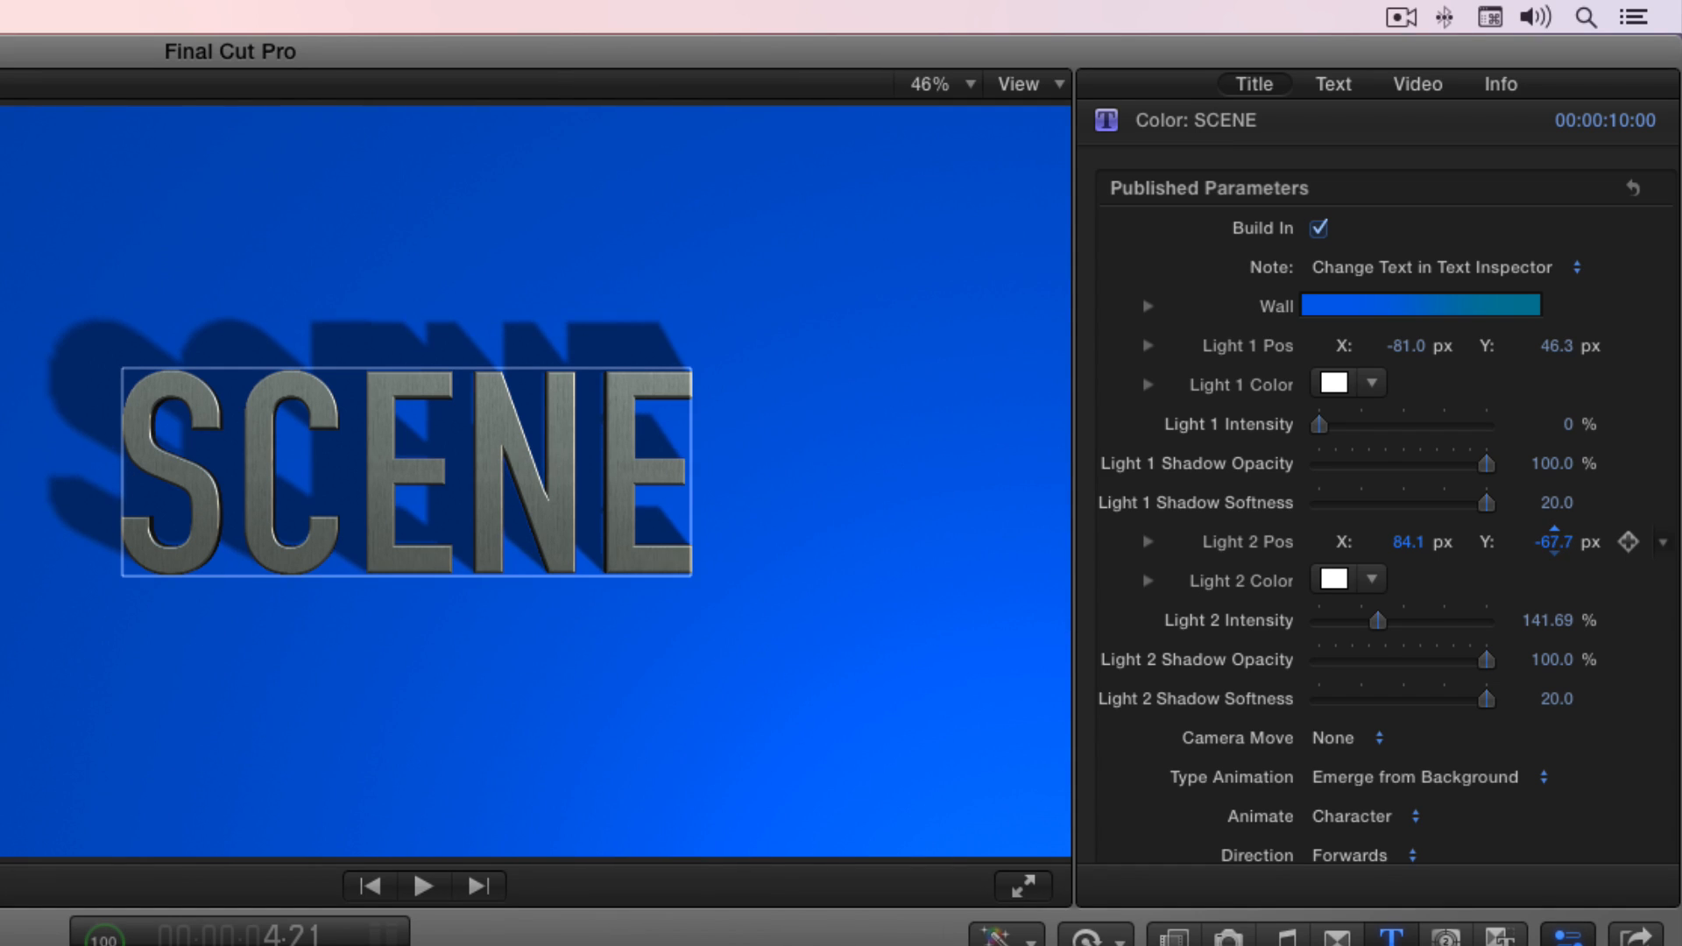
Step: Review the remaining published parameters and play the title from its start to check the text animation
scroll(1458, 491, down, 1)
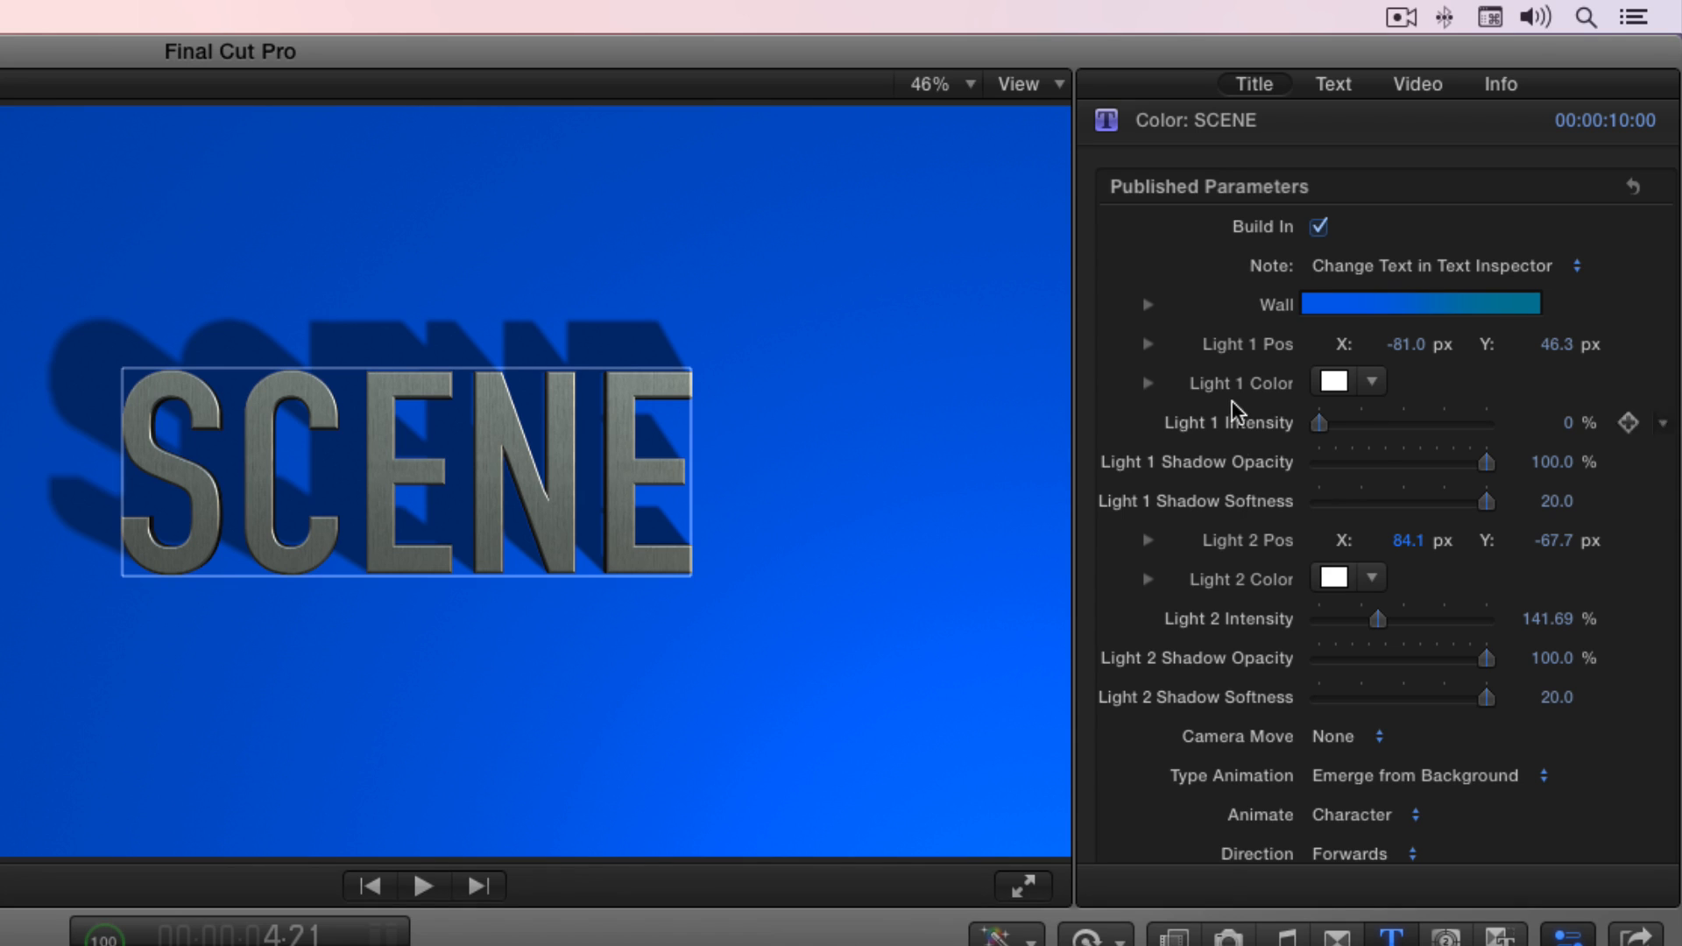
scroll(1240, 412, down, 5)
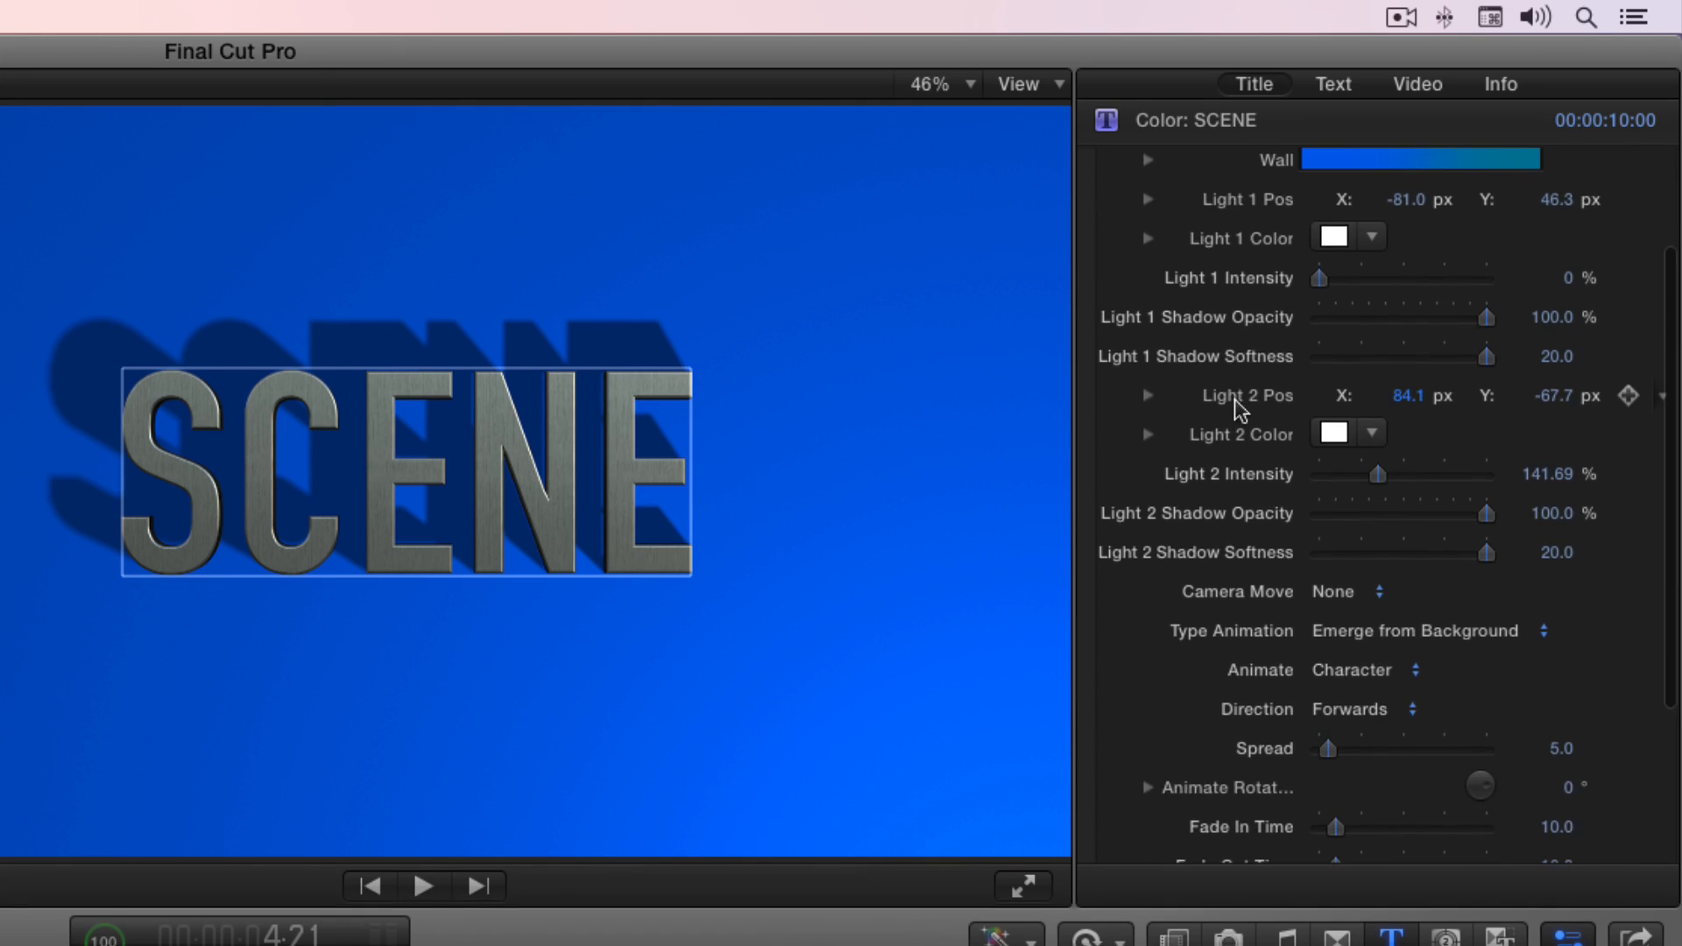
scroll(1231, 399, down, 5)
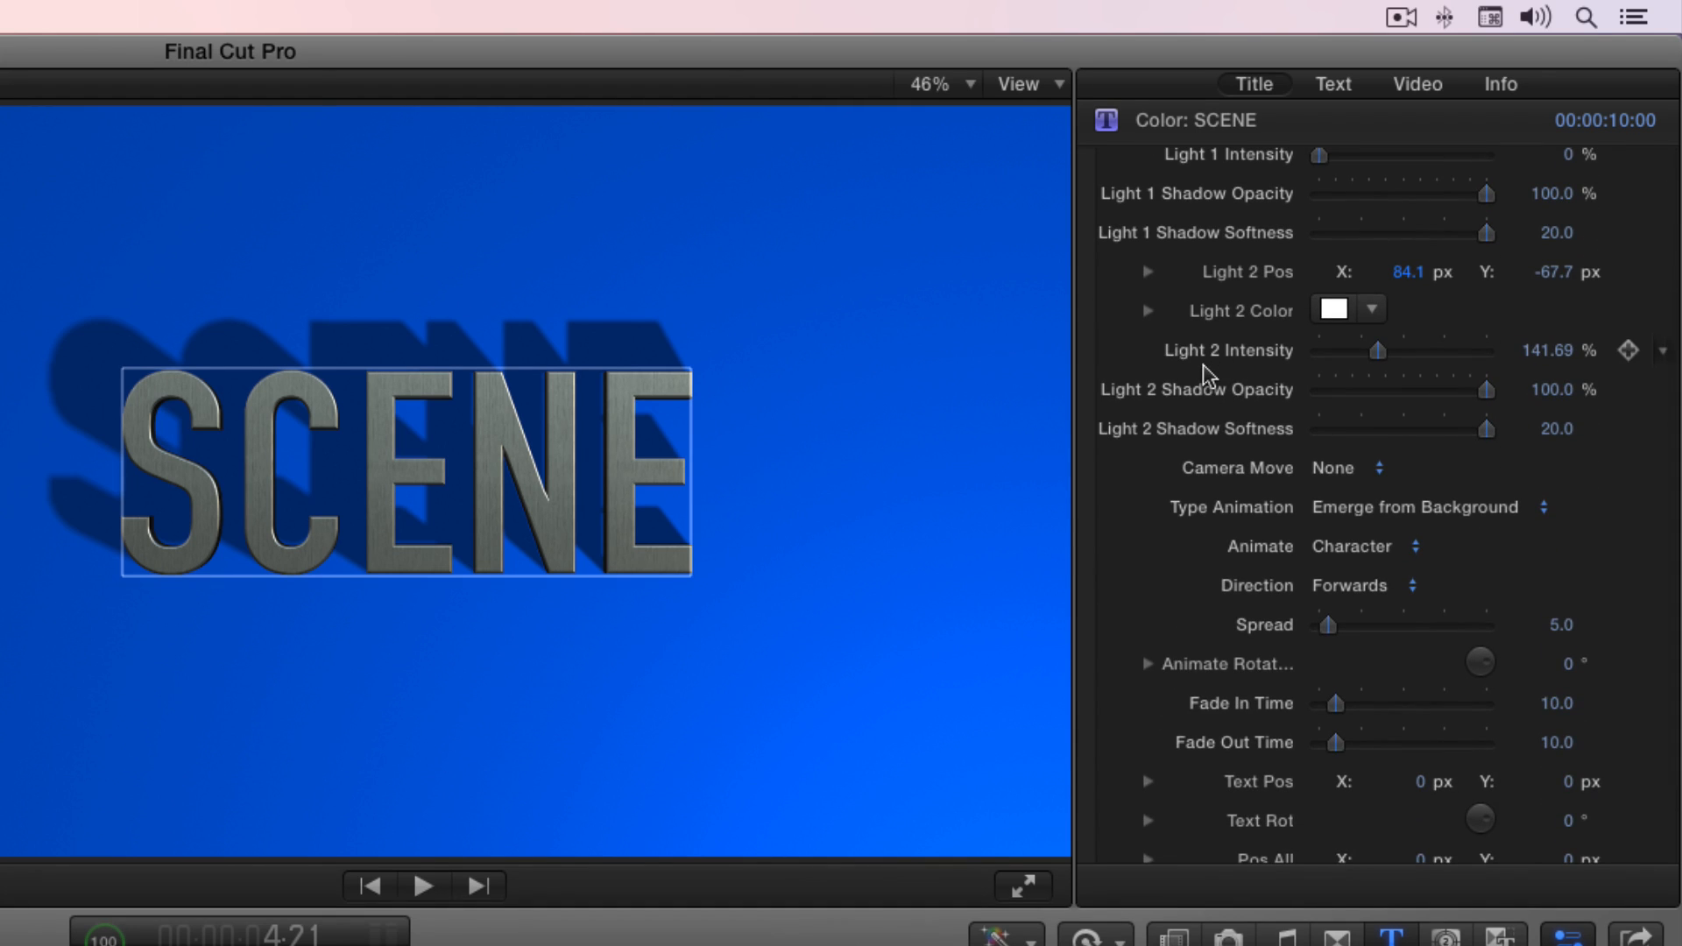
scroll(1207, 374, up, 5)
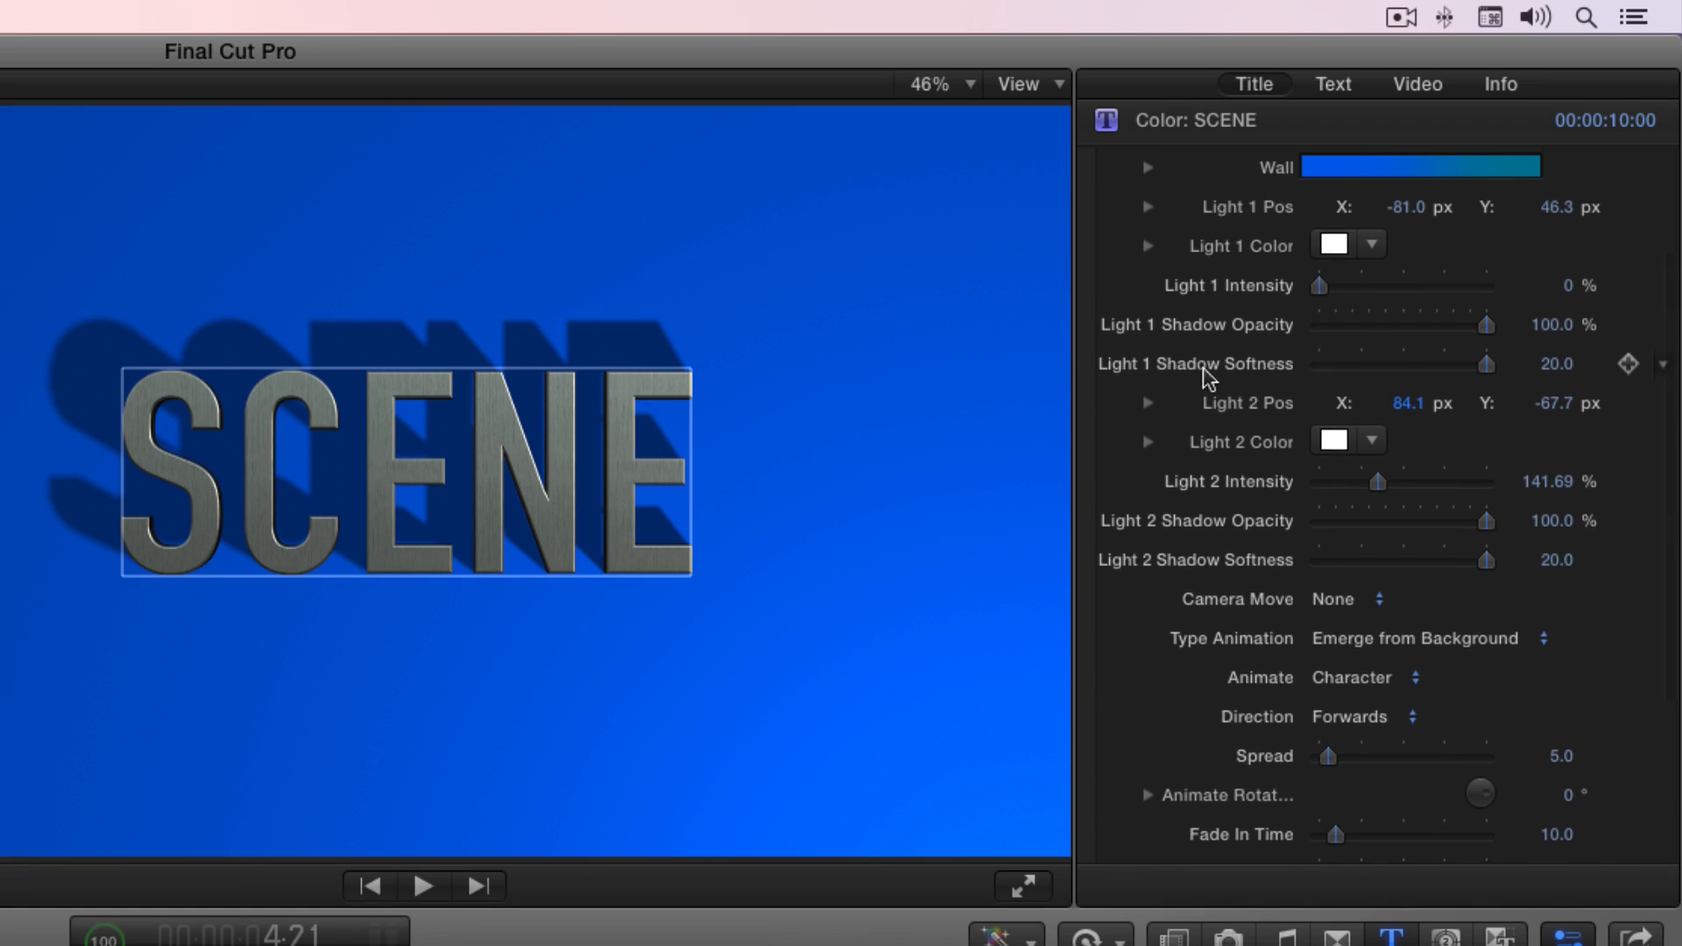
scroll(1207, 375, down, 9)
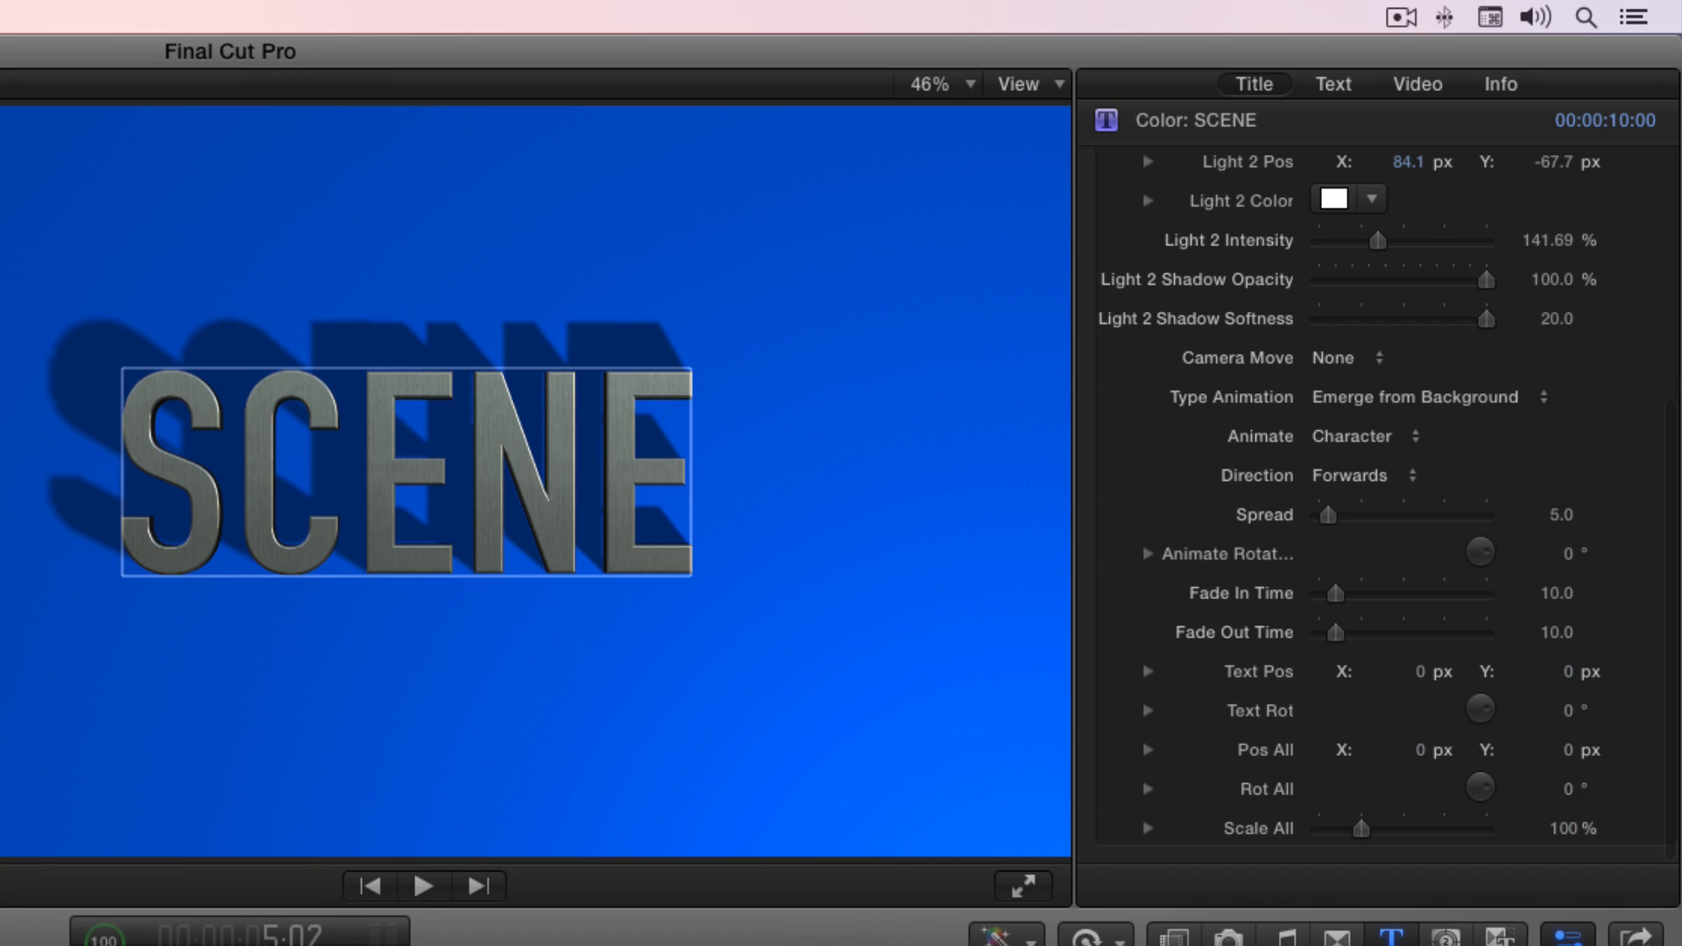
key(Home)
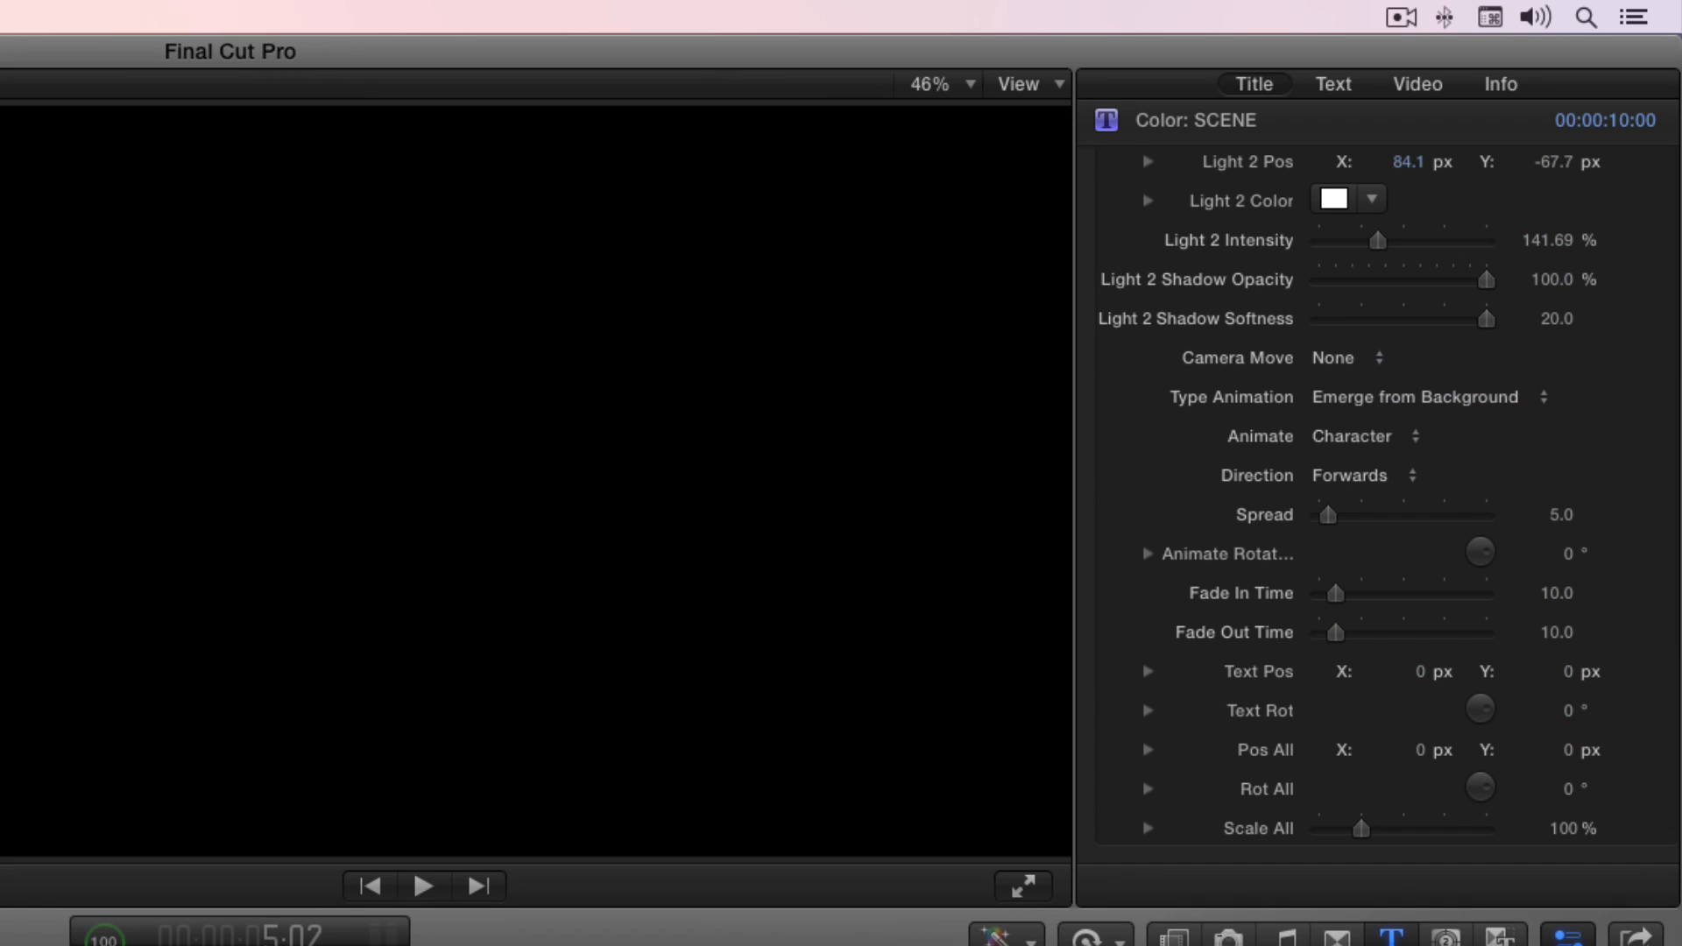
key(space)
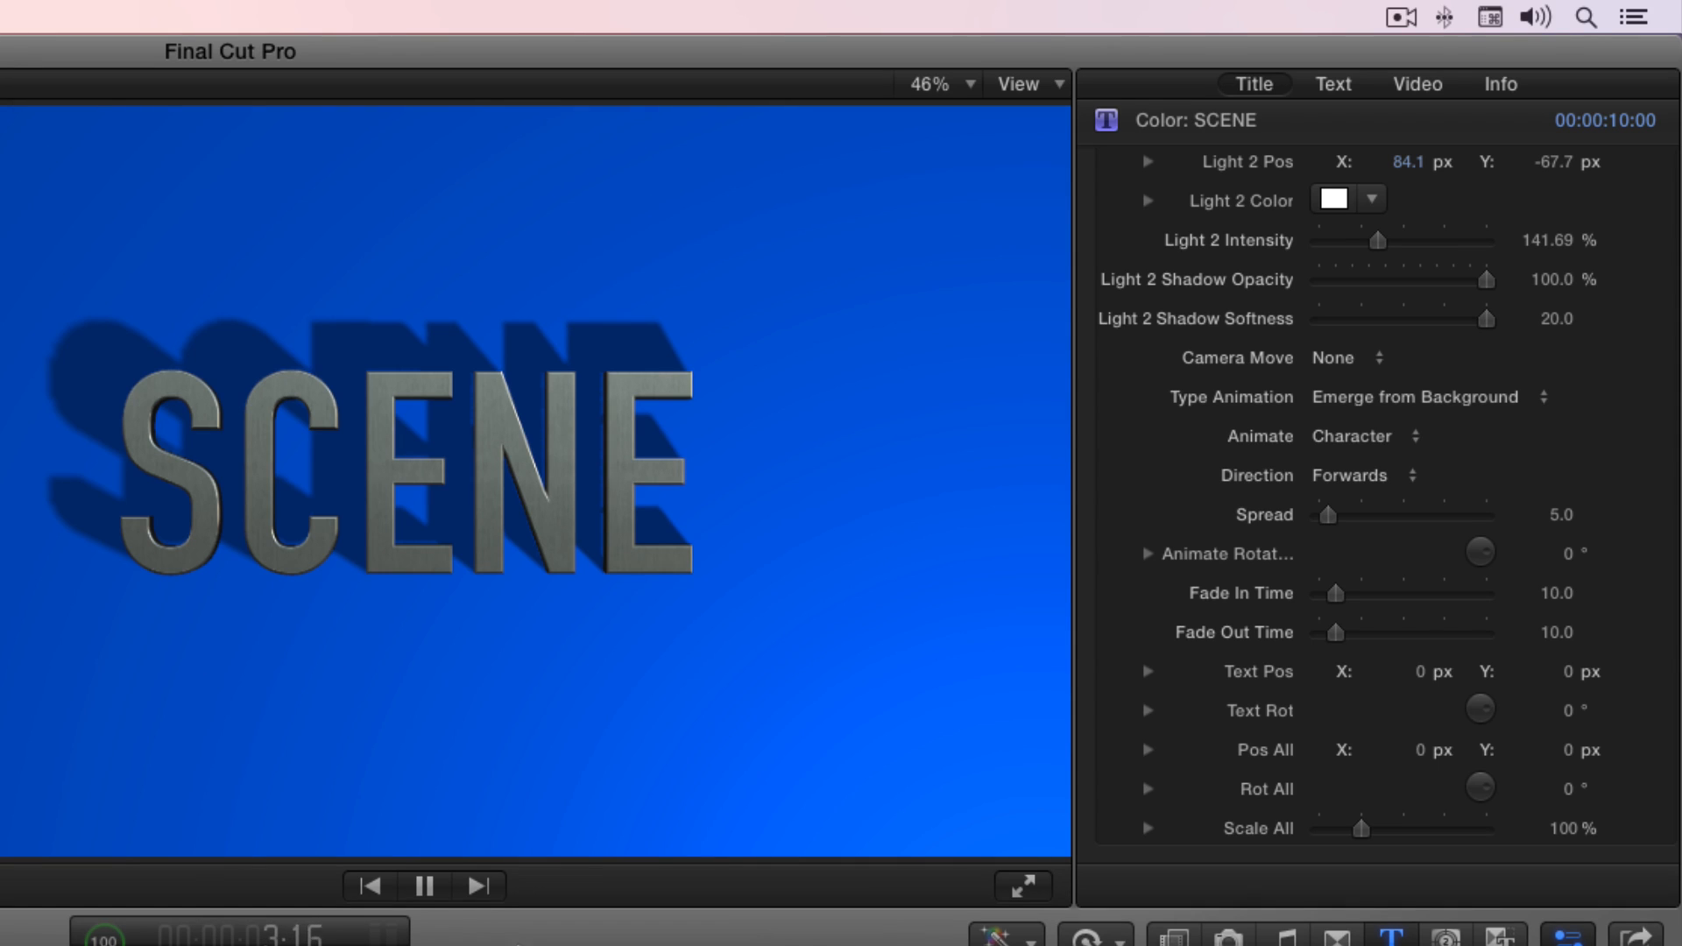
key(space)
Step: Set the title's Type Animation to None and its Camera Move to From Left
click(1397, 398)
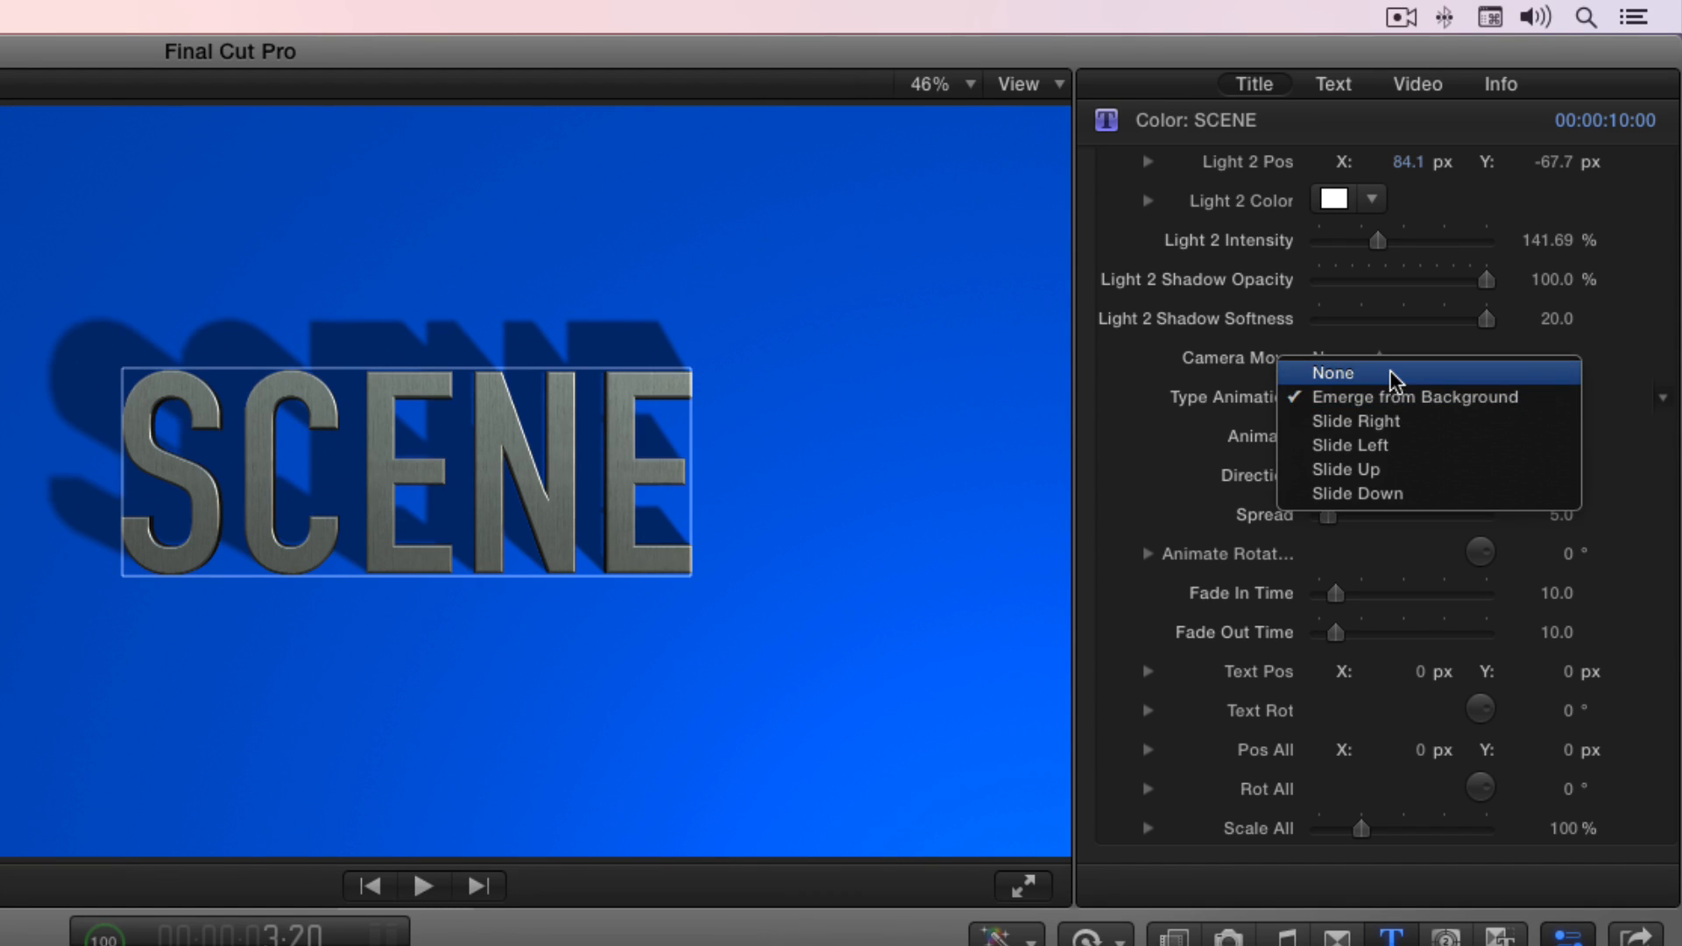
click(1392, 378)
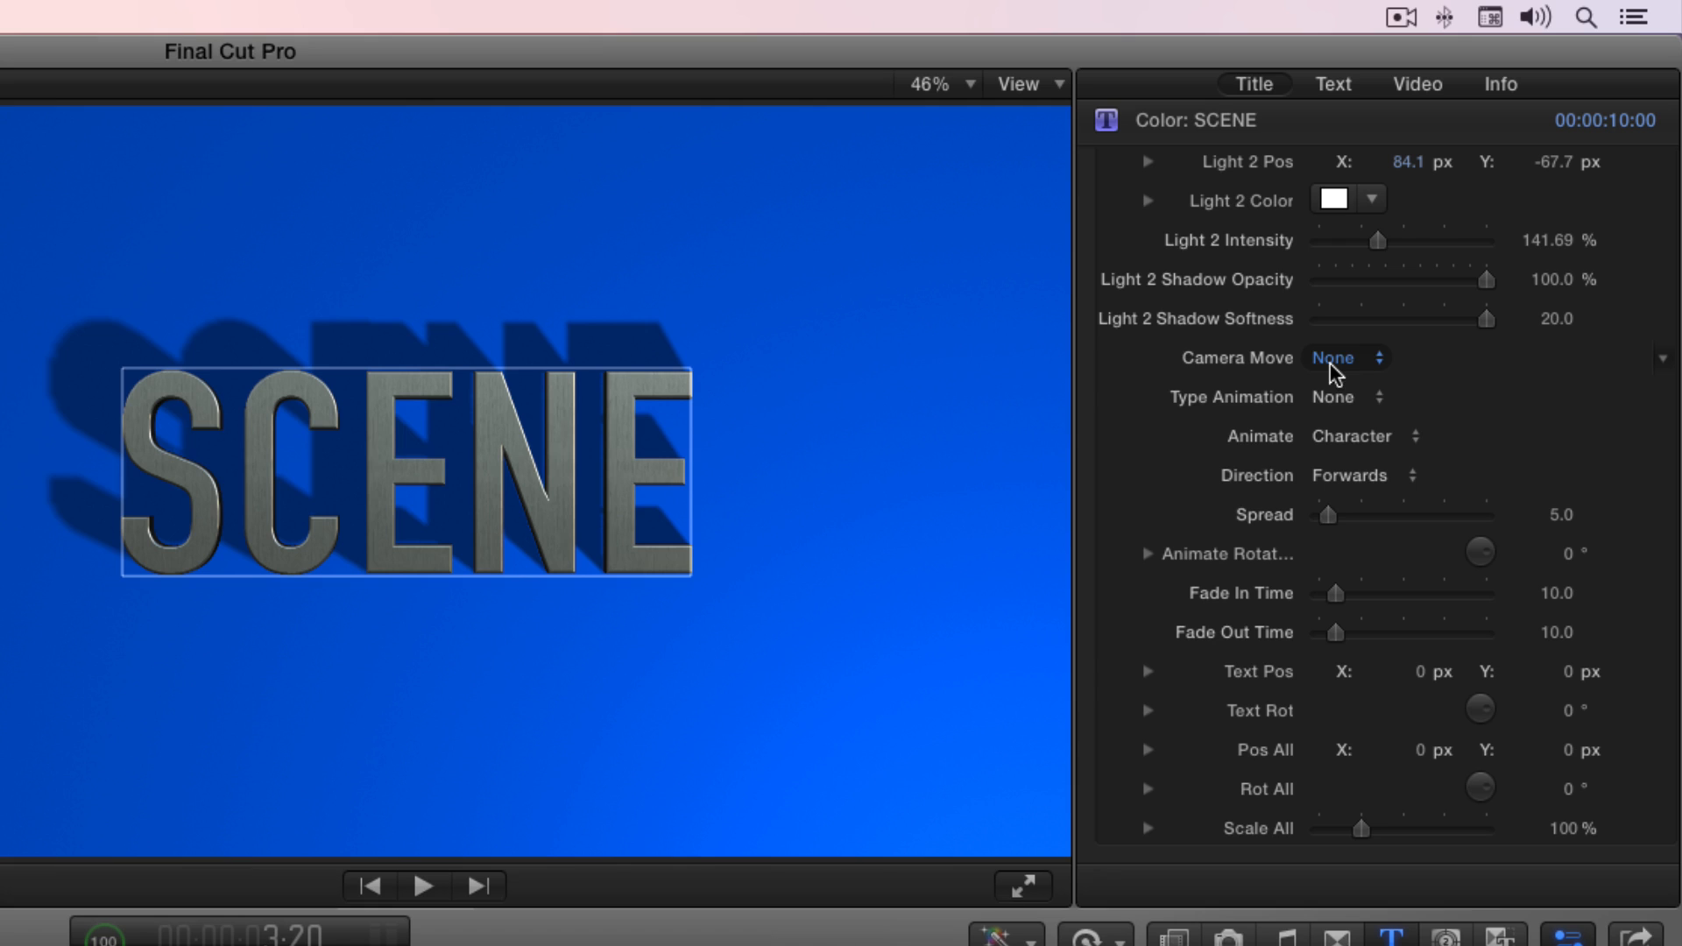
click(1378, 362)
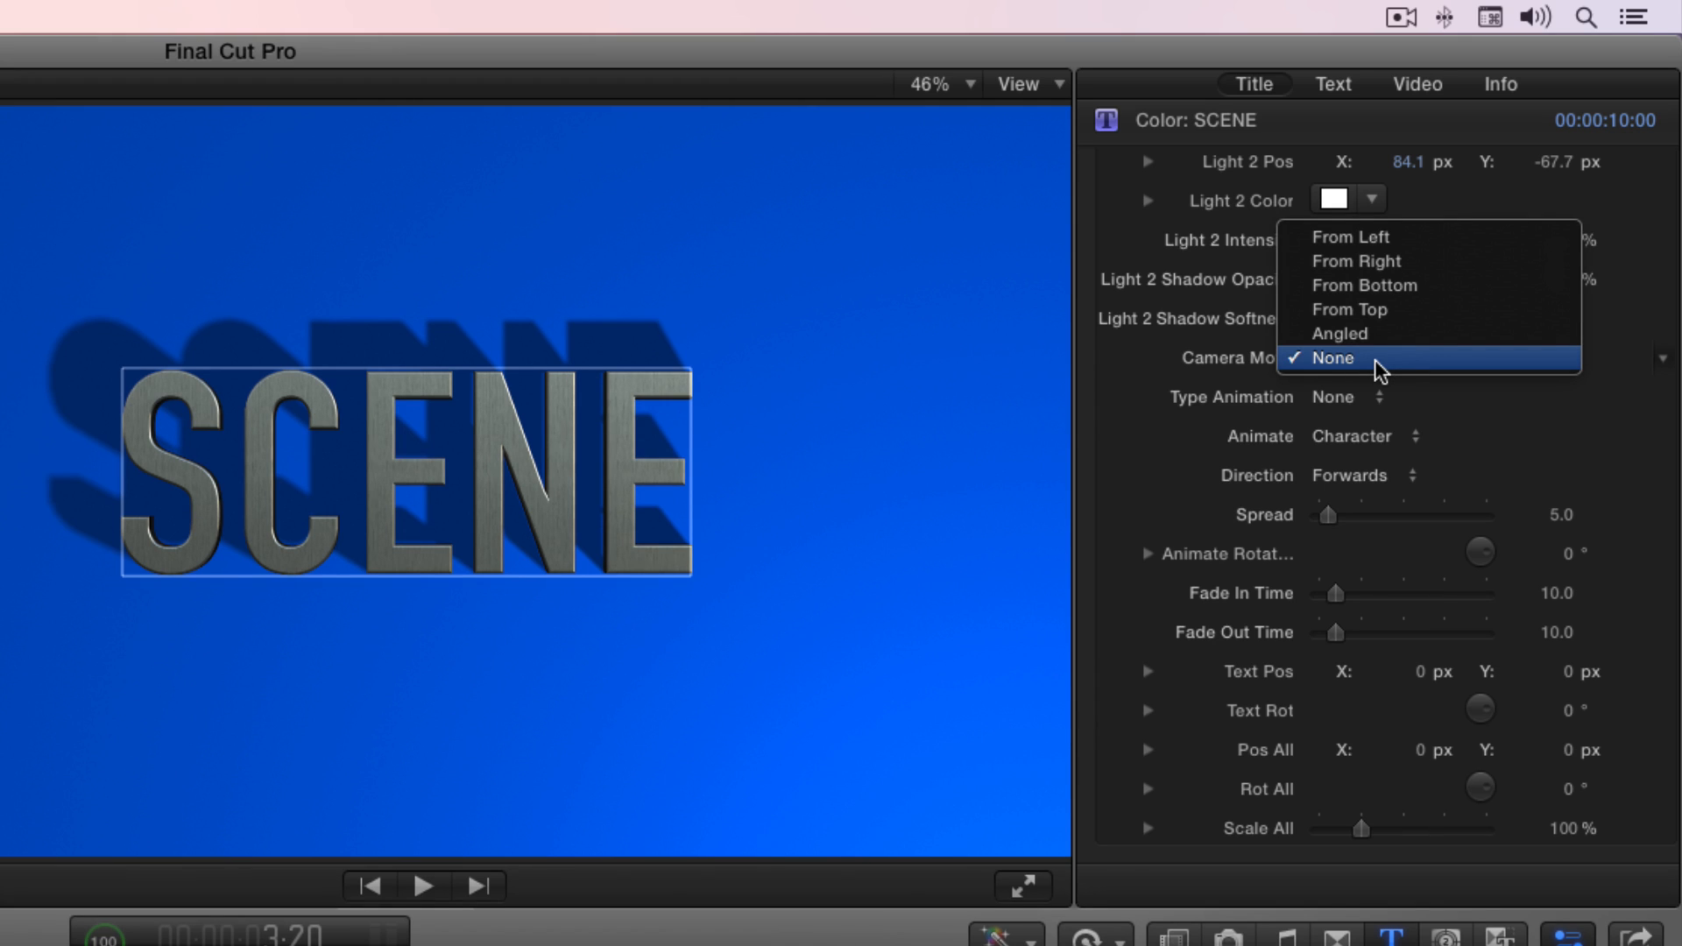
click(1379, 237)
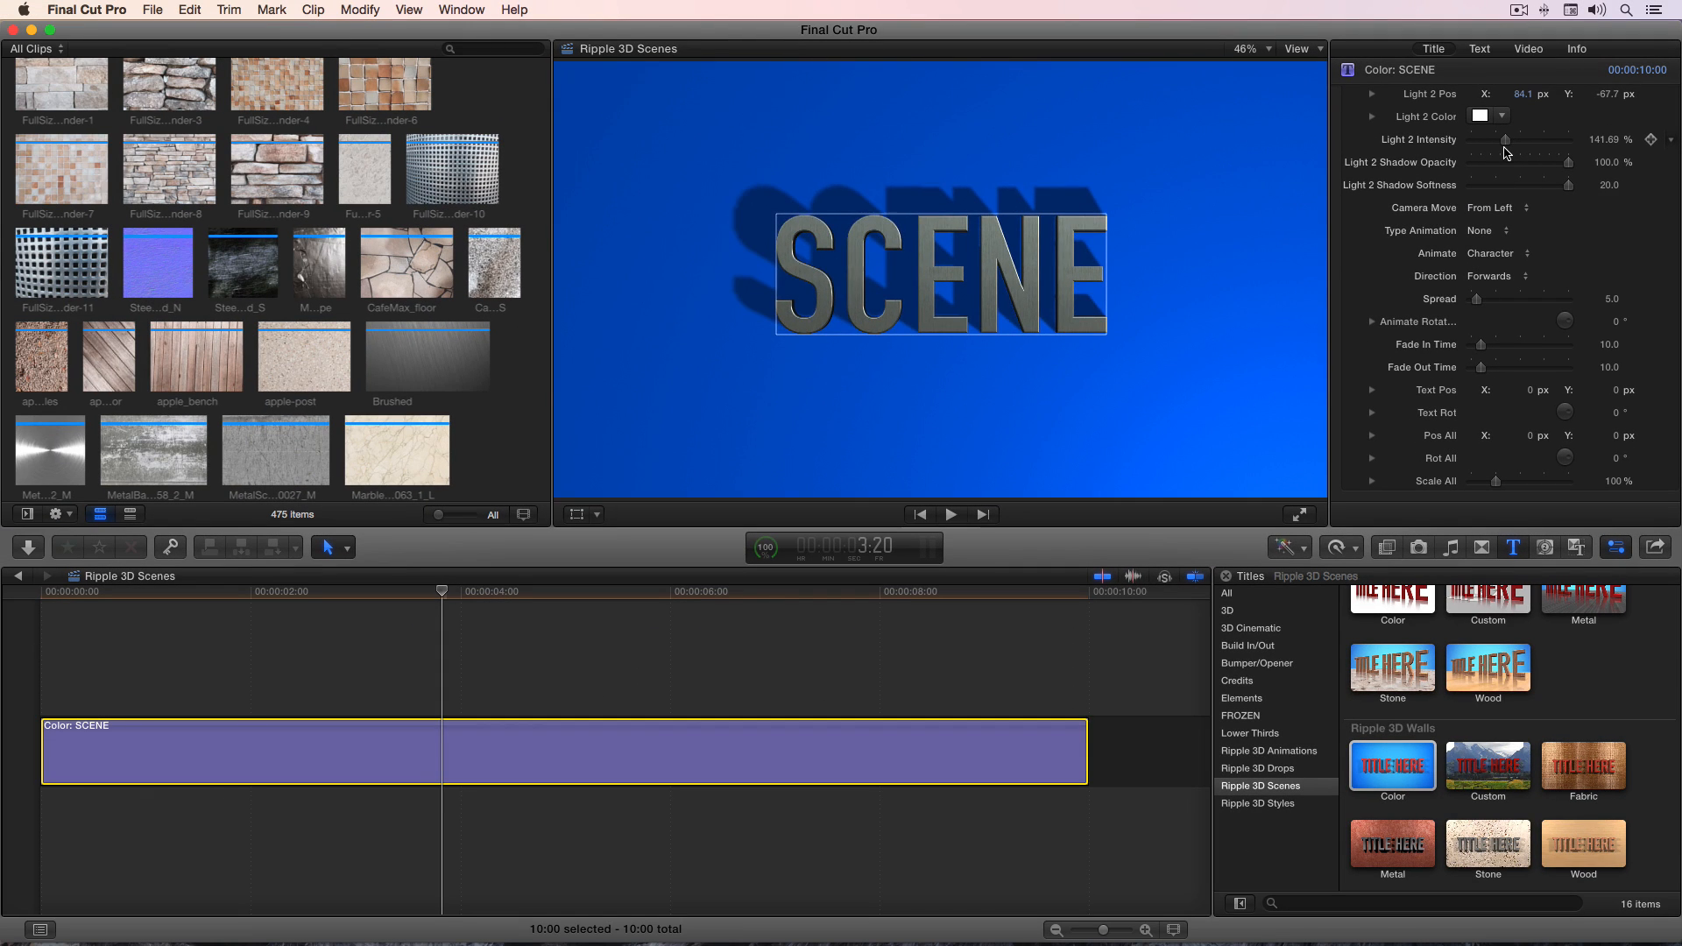
Step: Preview the From Left camera move, trim the title's end to 4:01 and fit the project in the timeline
key(/)
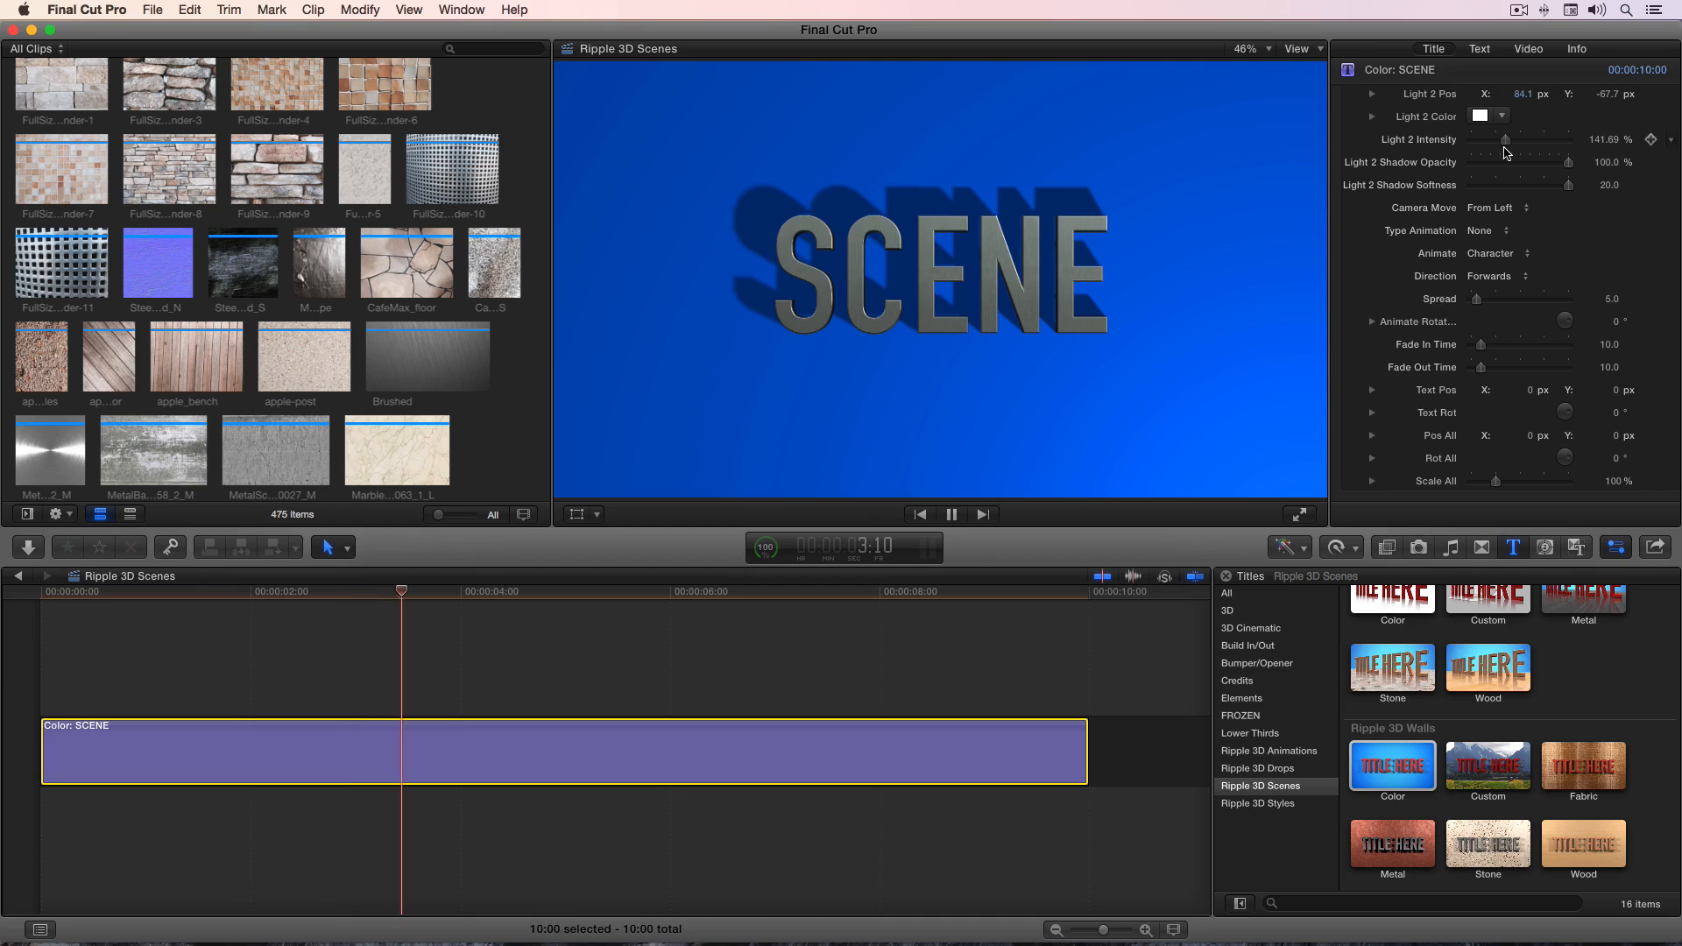
key(space)
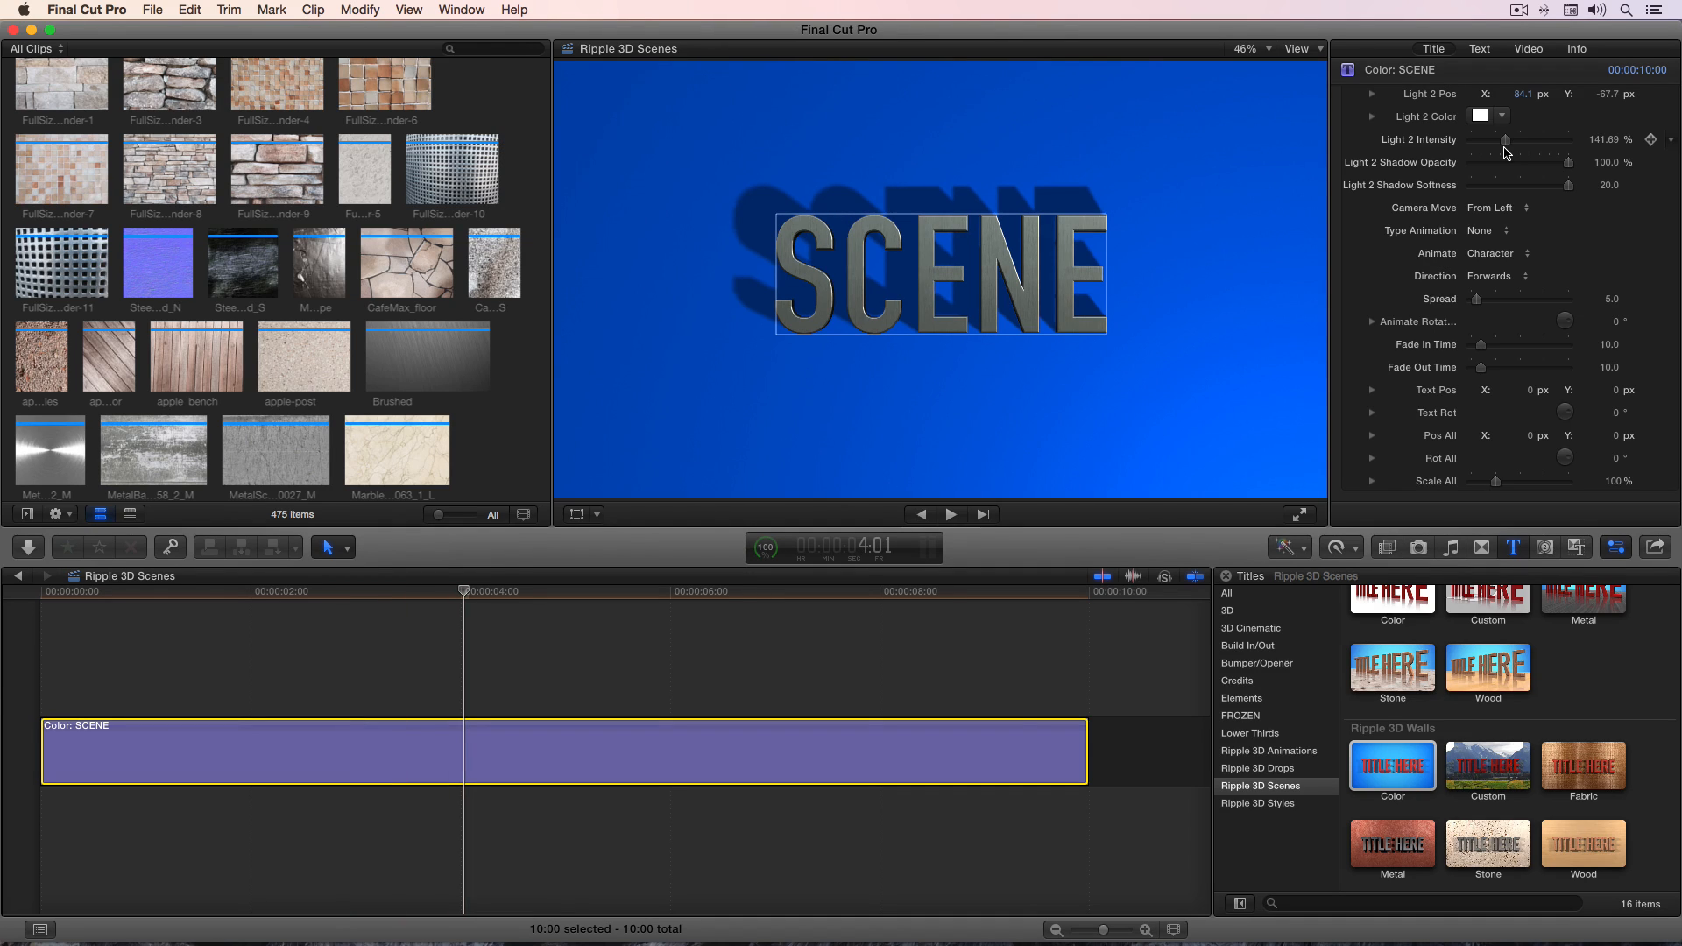
key(alt+bracketright)
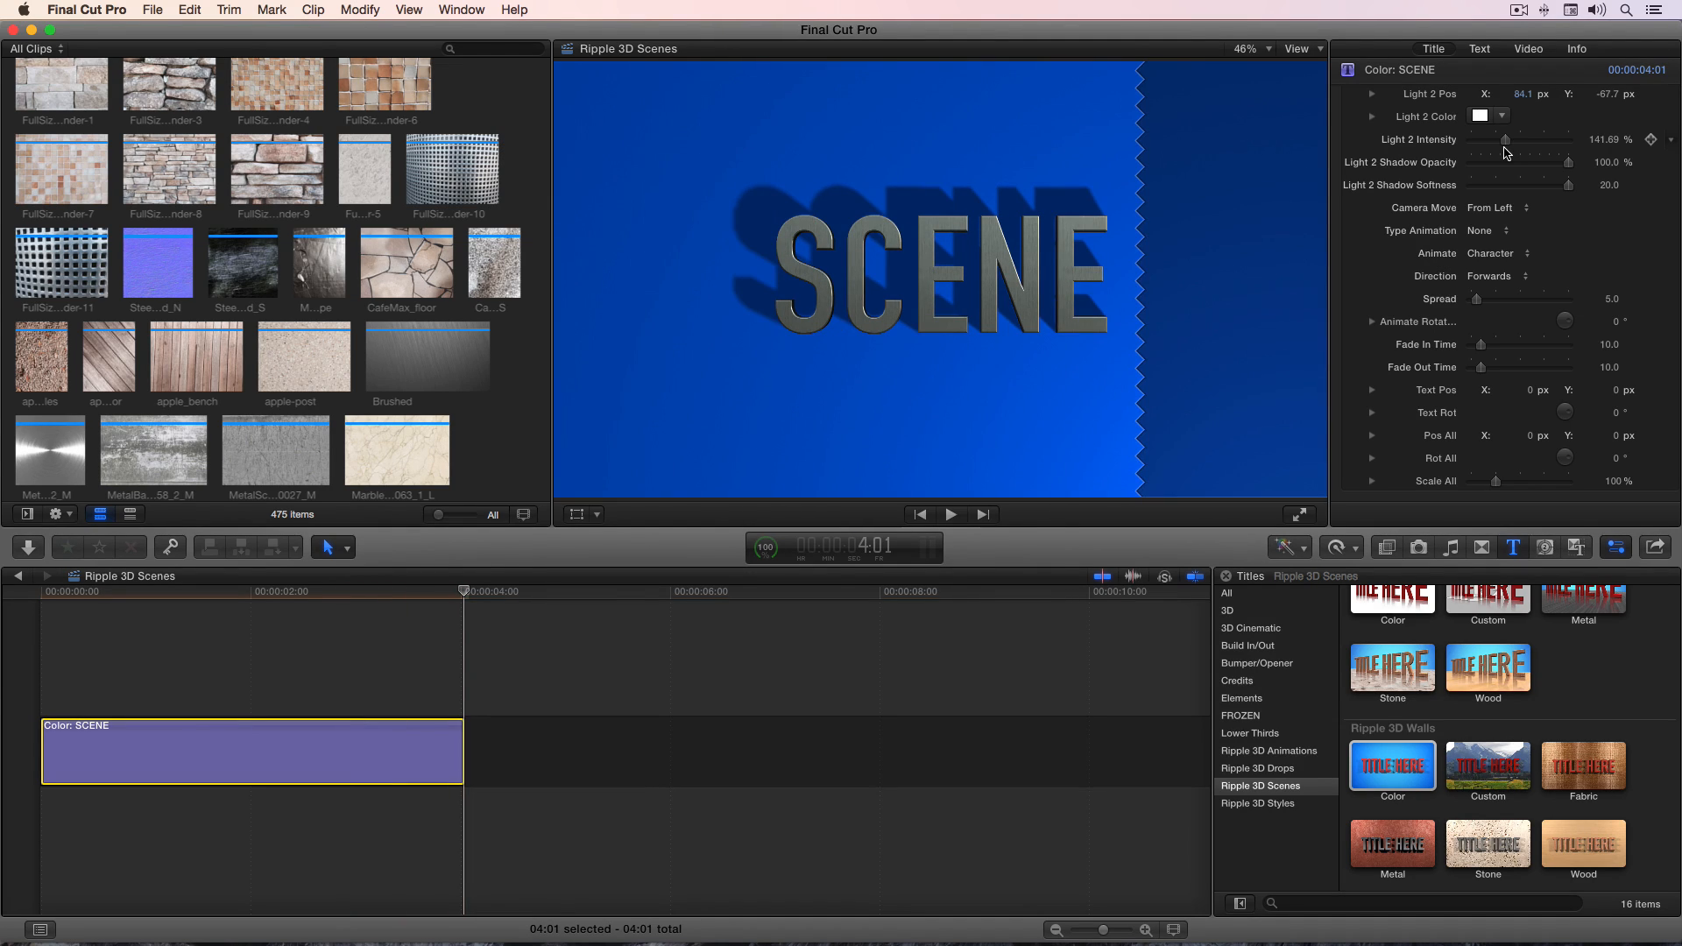
key(shift+z)
Step: Preview the From Right camera move during playback and change the Camera Move to From Bottom
key(space)
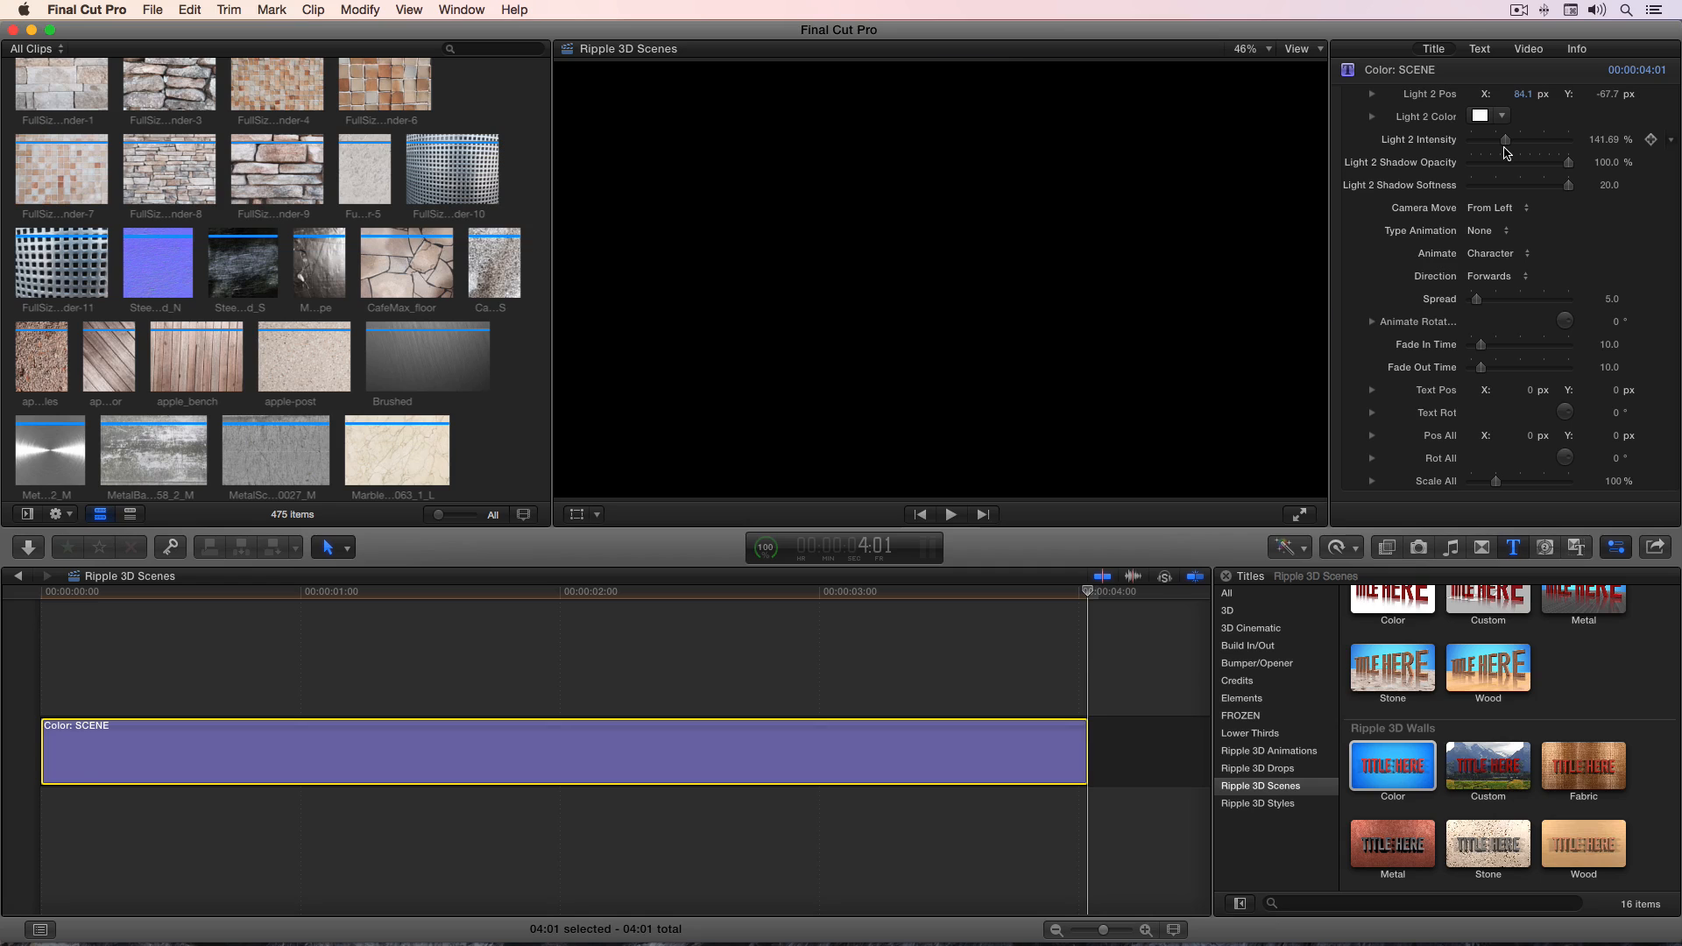
click(1496, 208)
click(1503, 226)
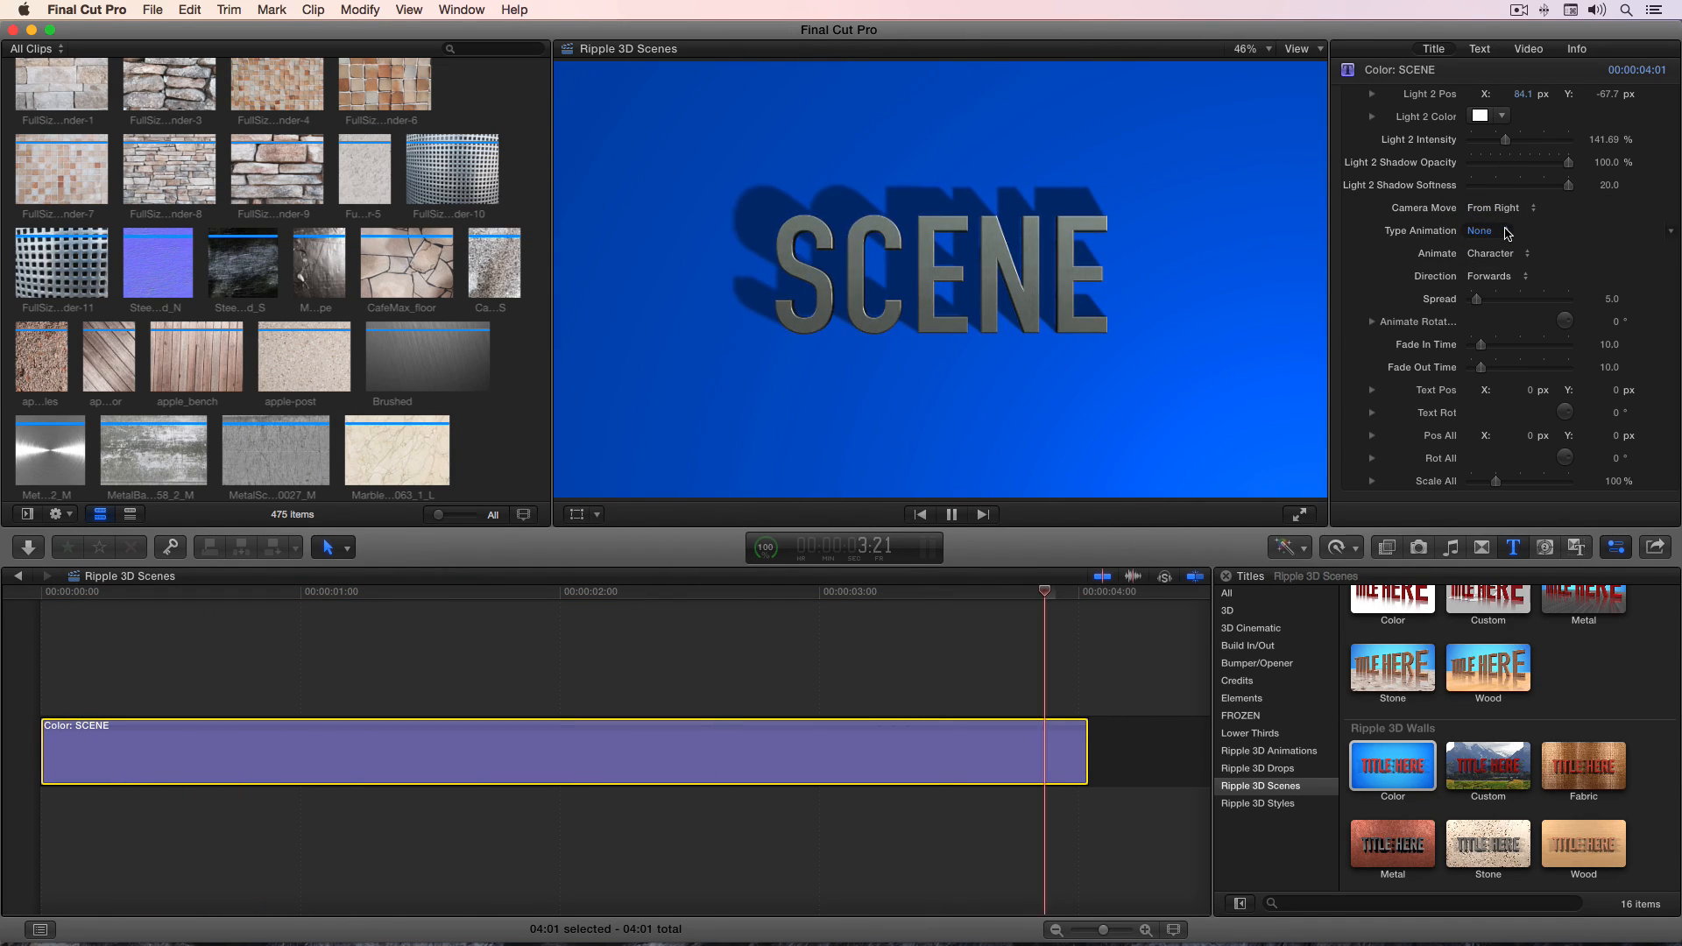
click(1499, 207)
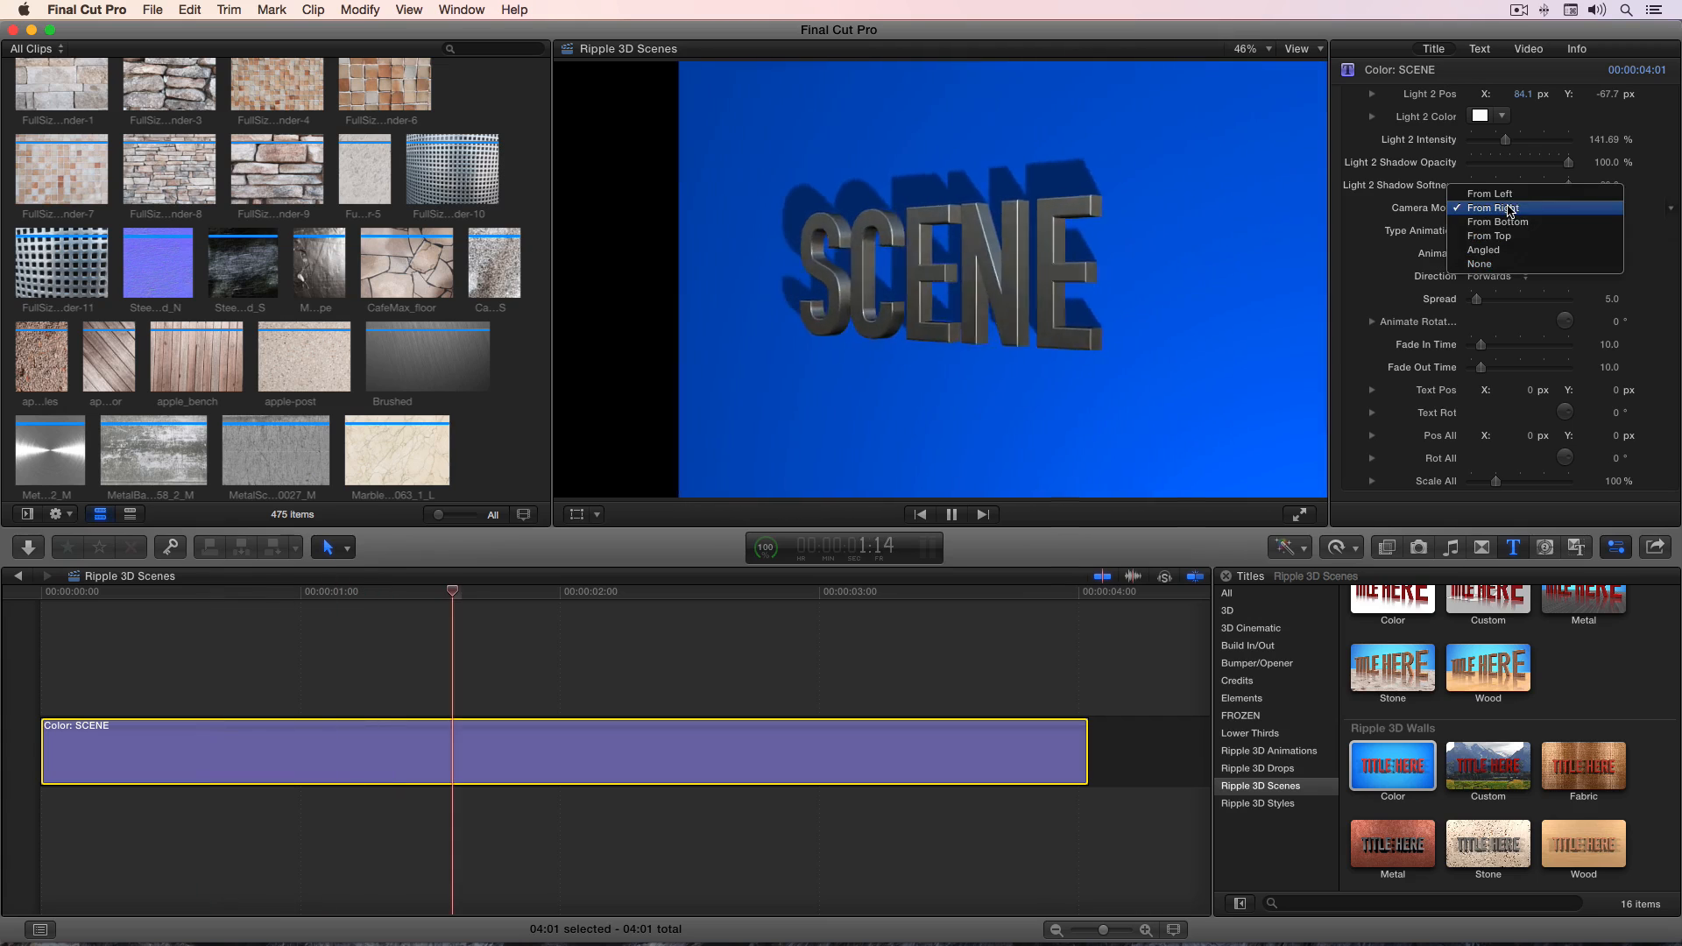
click(1509, 232)
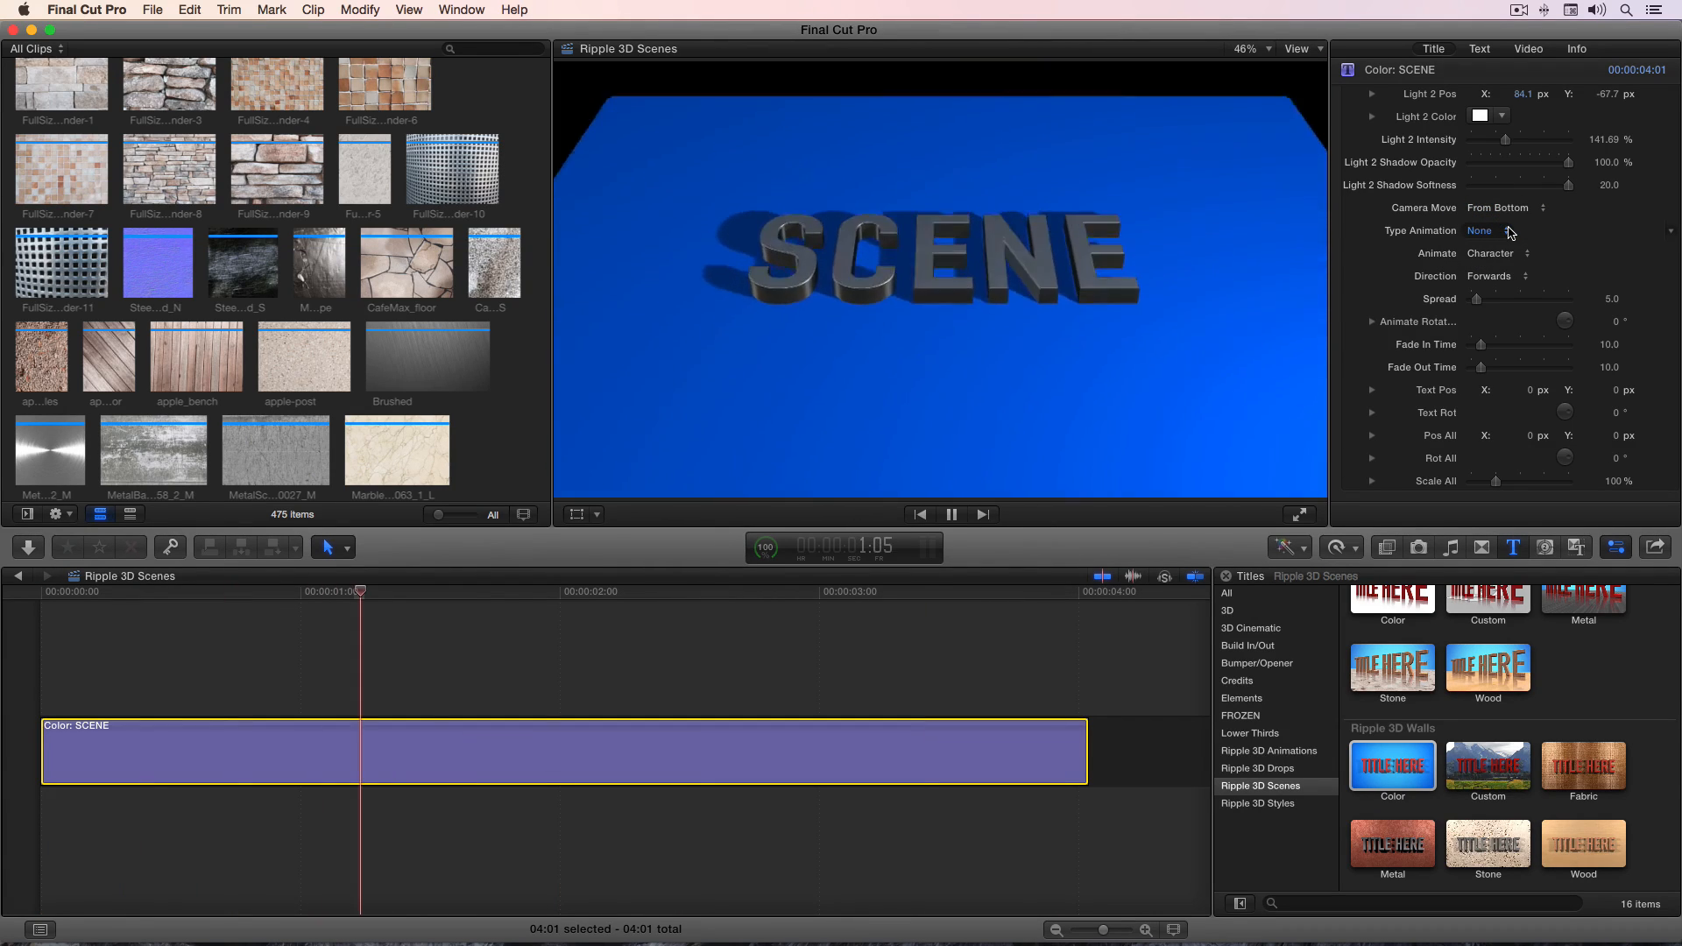
Step: Preview the Angled camera move during playback and set the title's Camera Move to None
click(1511, 212)
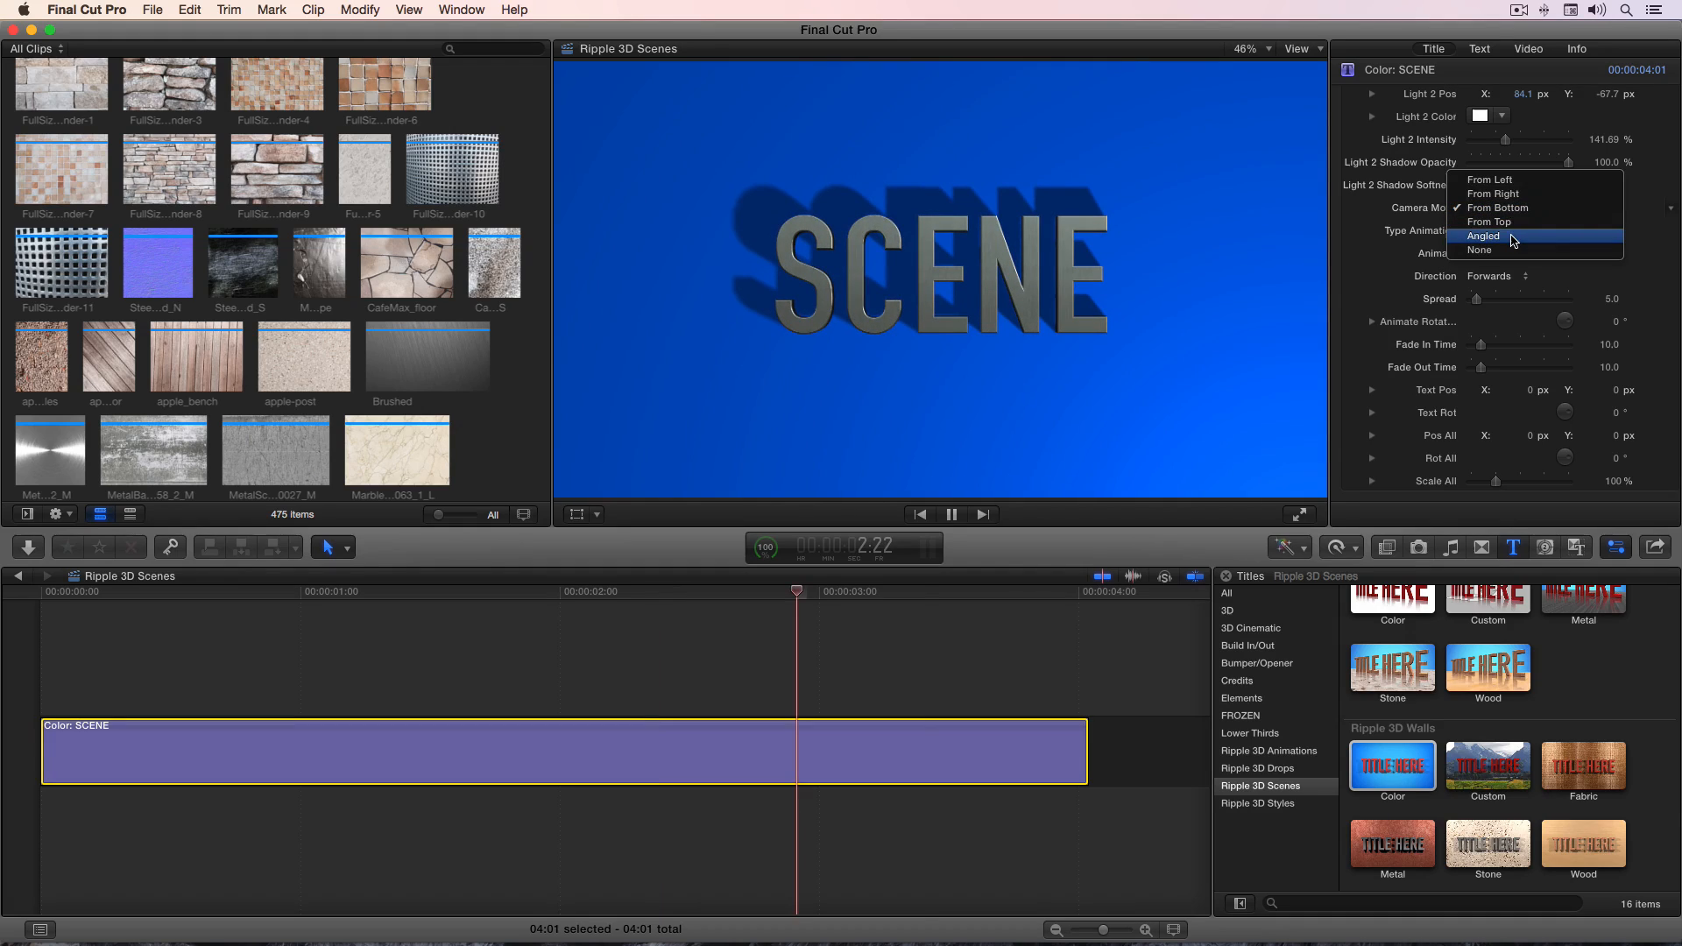
click(1511, 236)
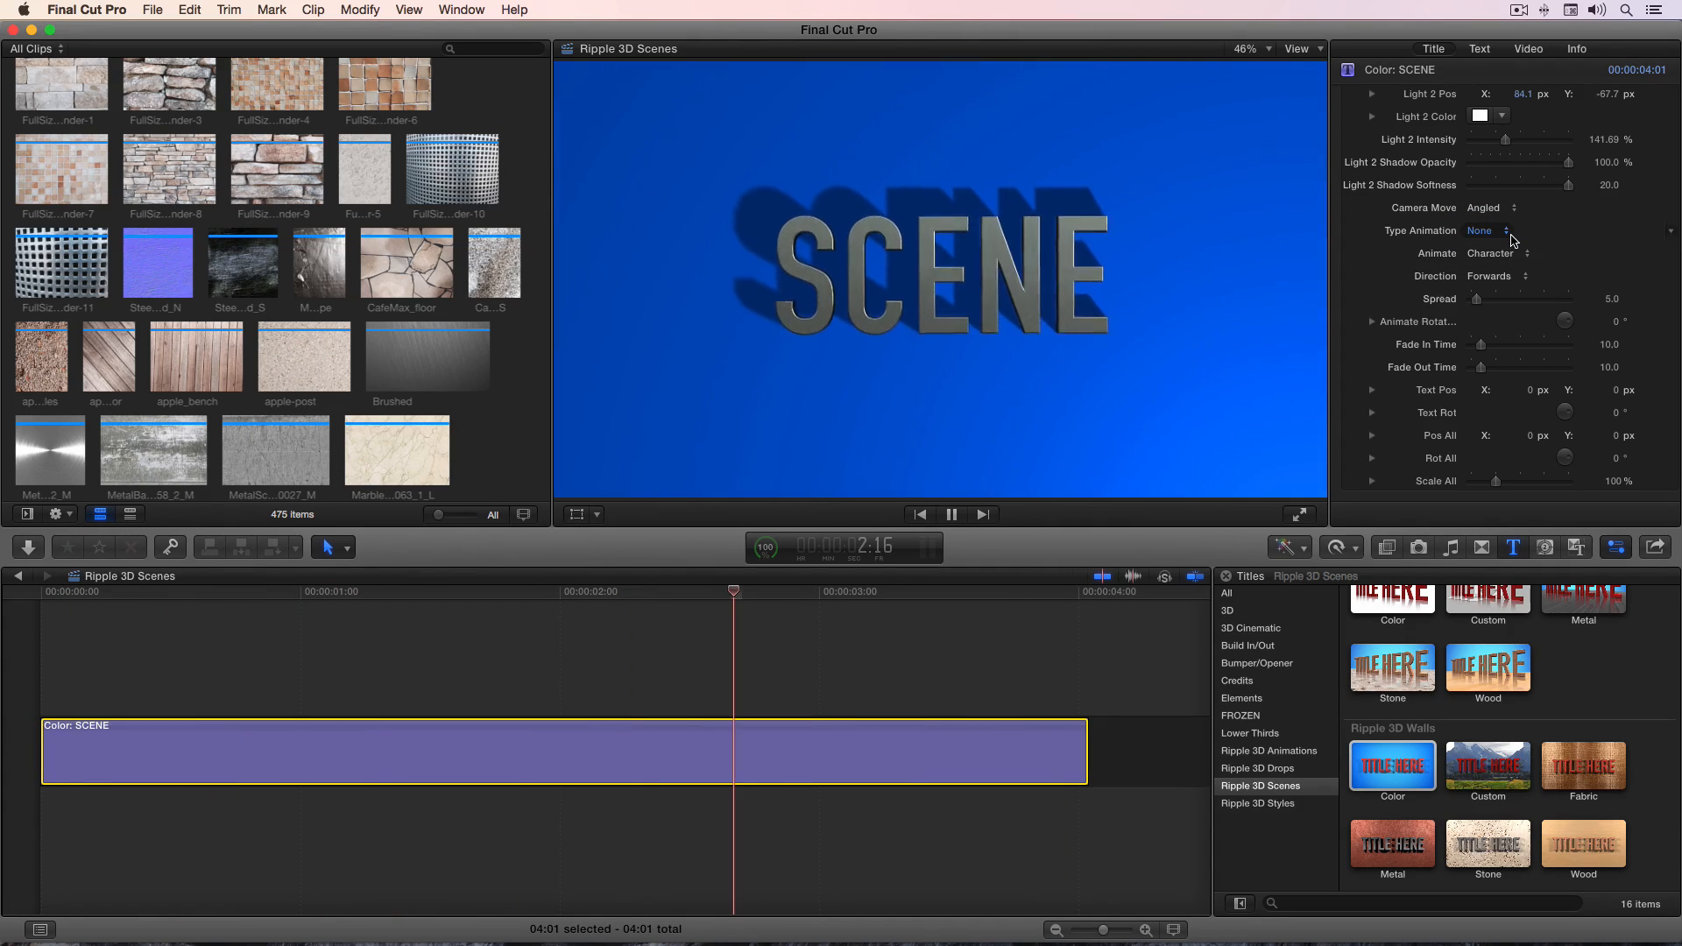
key(space)
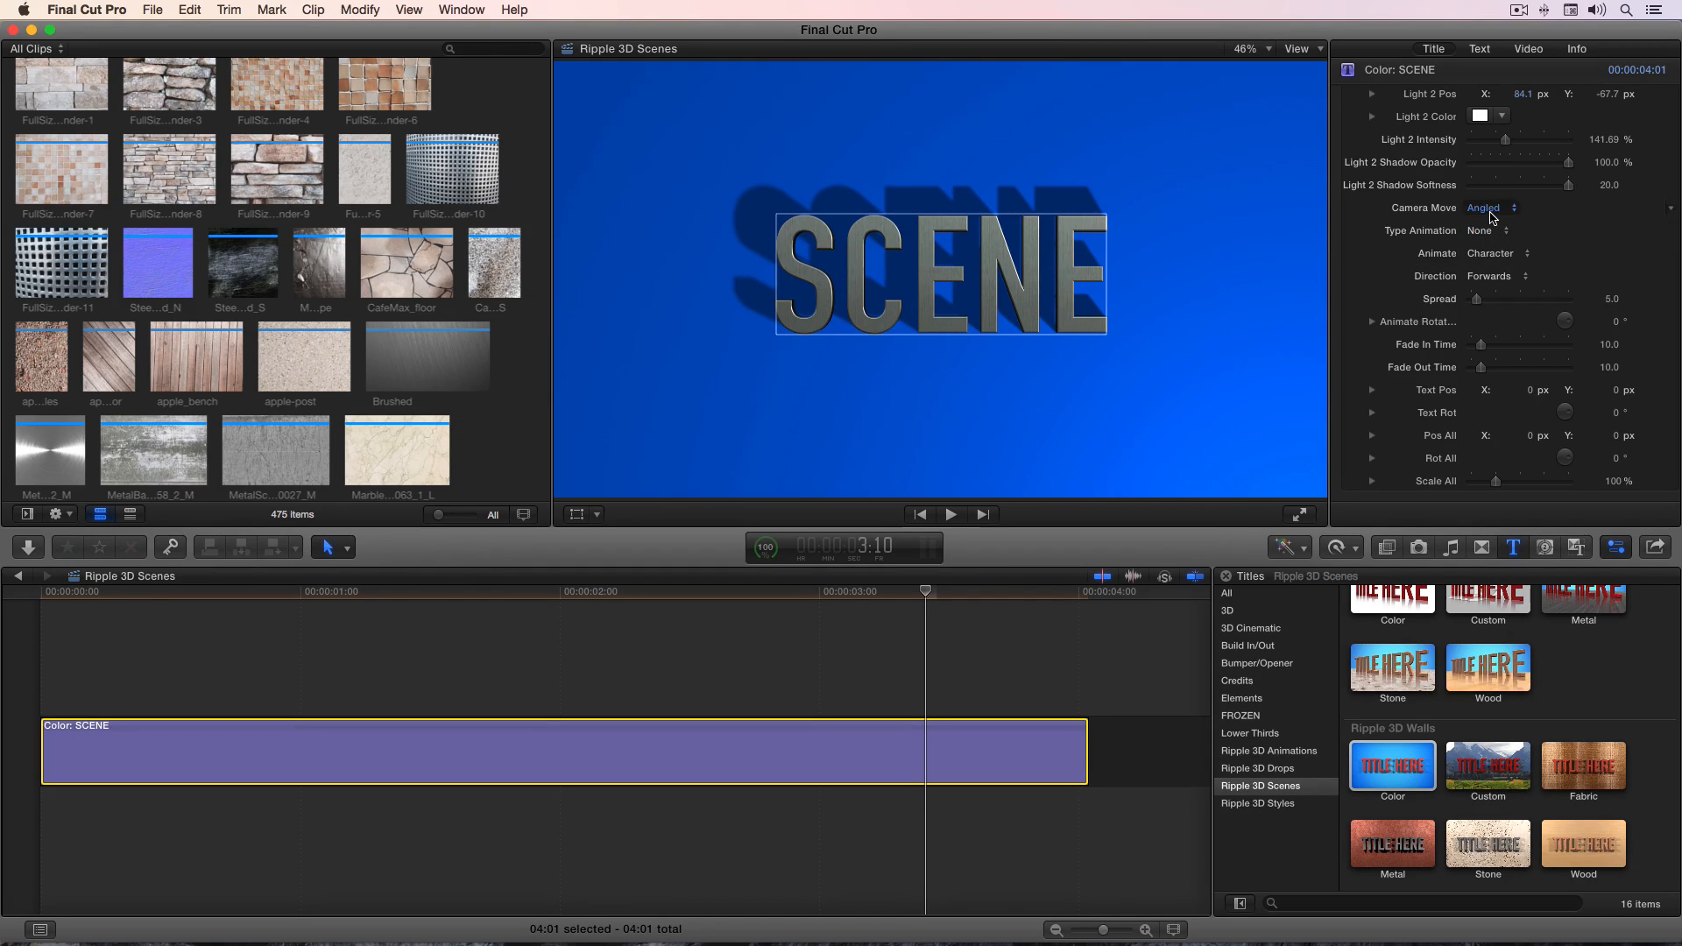
click(1492, 212)
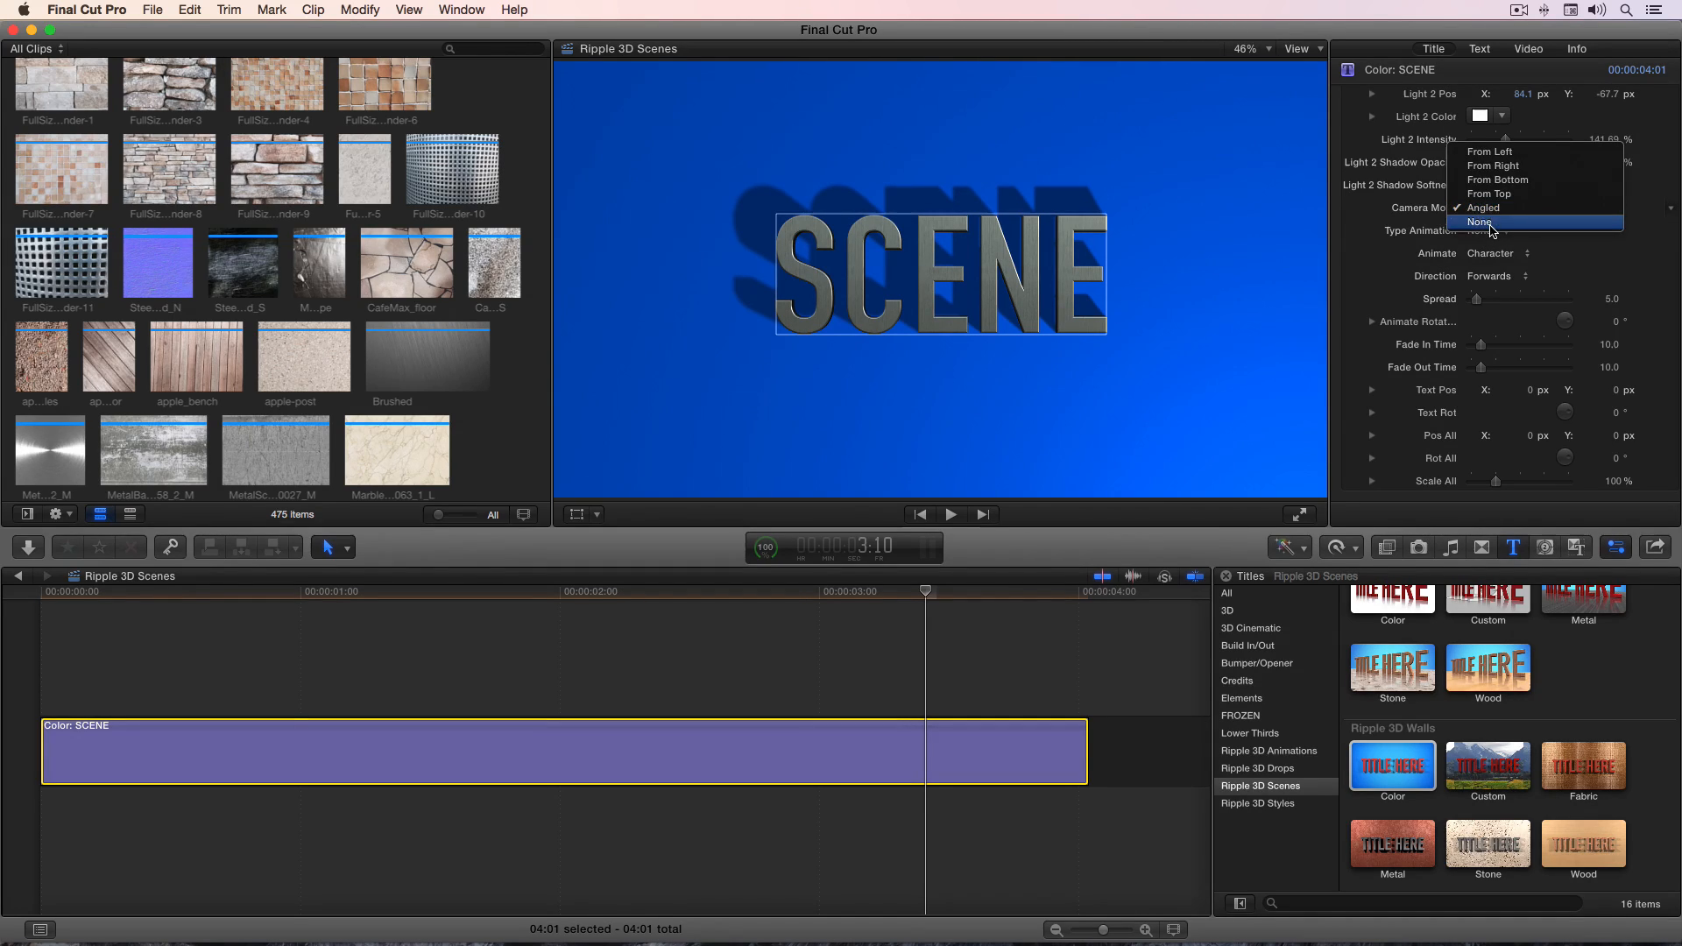
click(1491, 221)
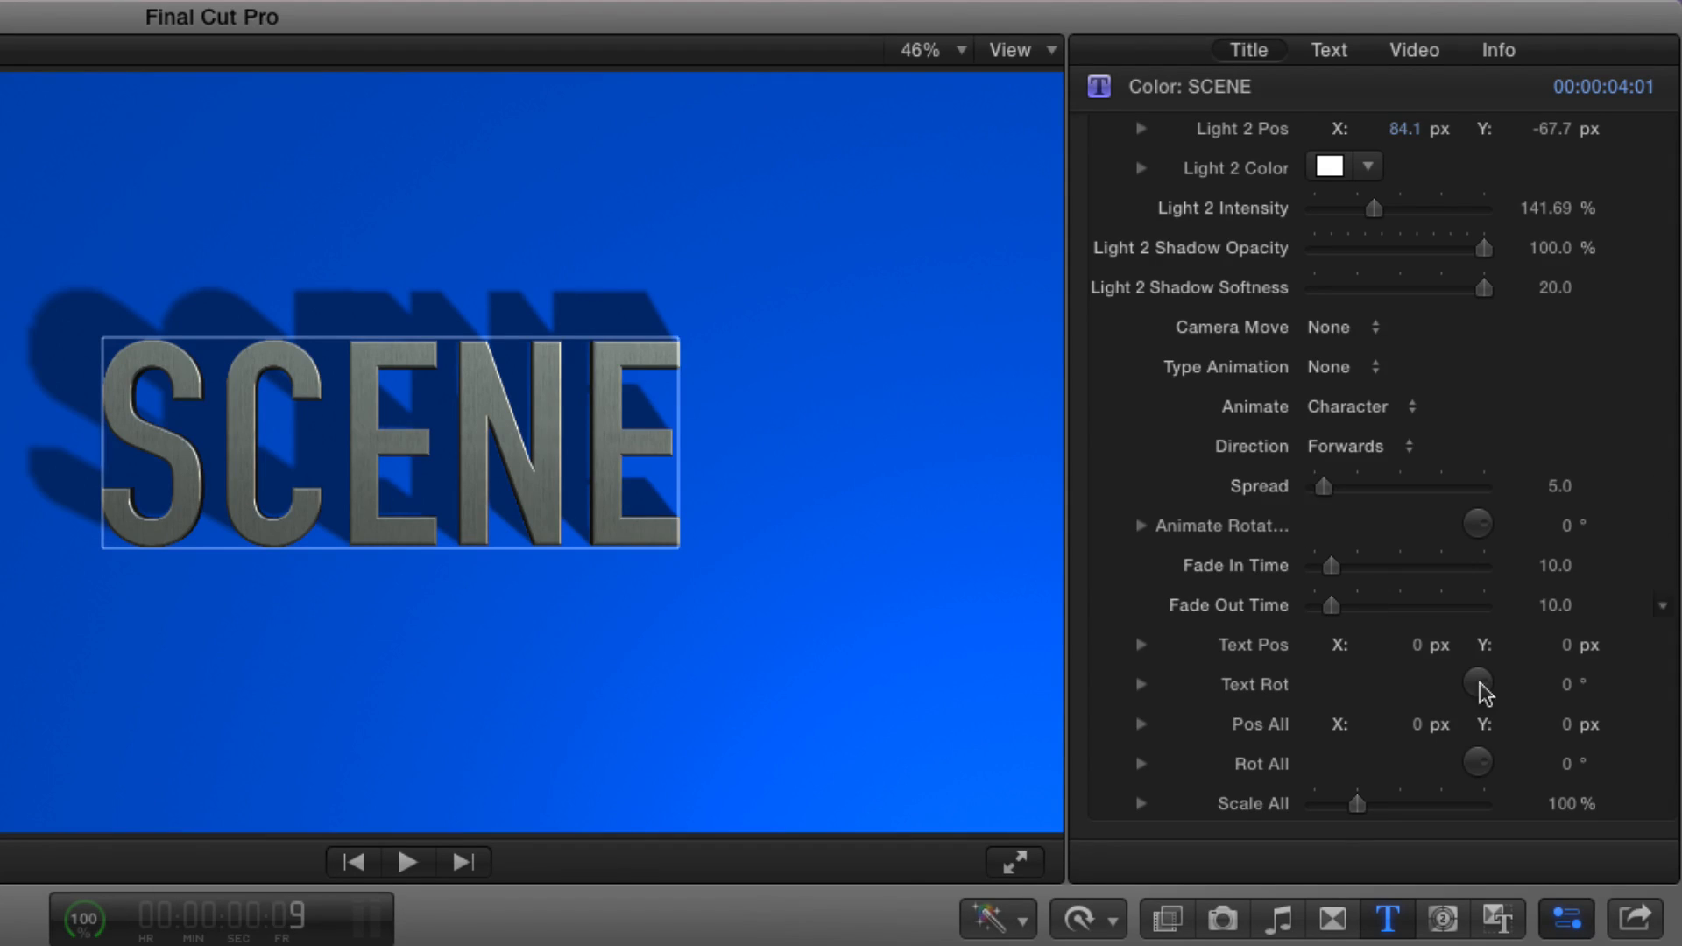
Step: Rotate the whole scene to about -89.2° on Rot All Y and keyframe it at 0:09
click(1140, 764)
scroll(1274, 666, down, 3)
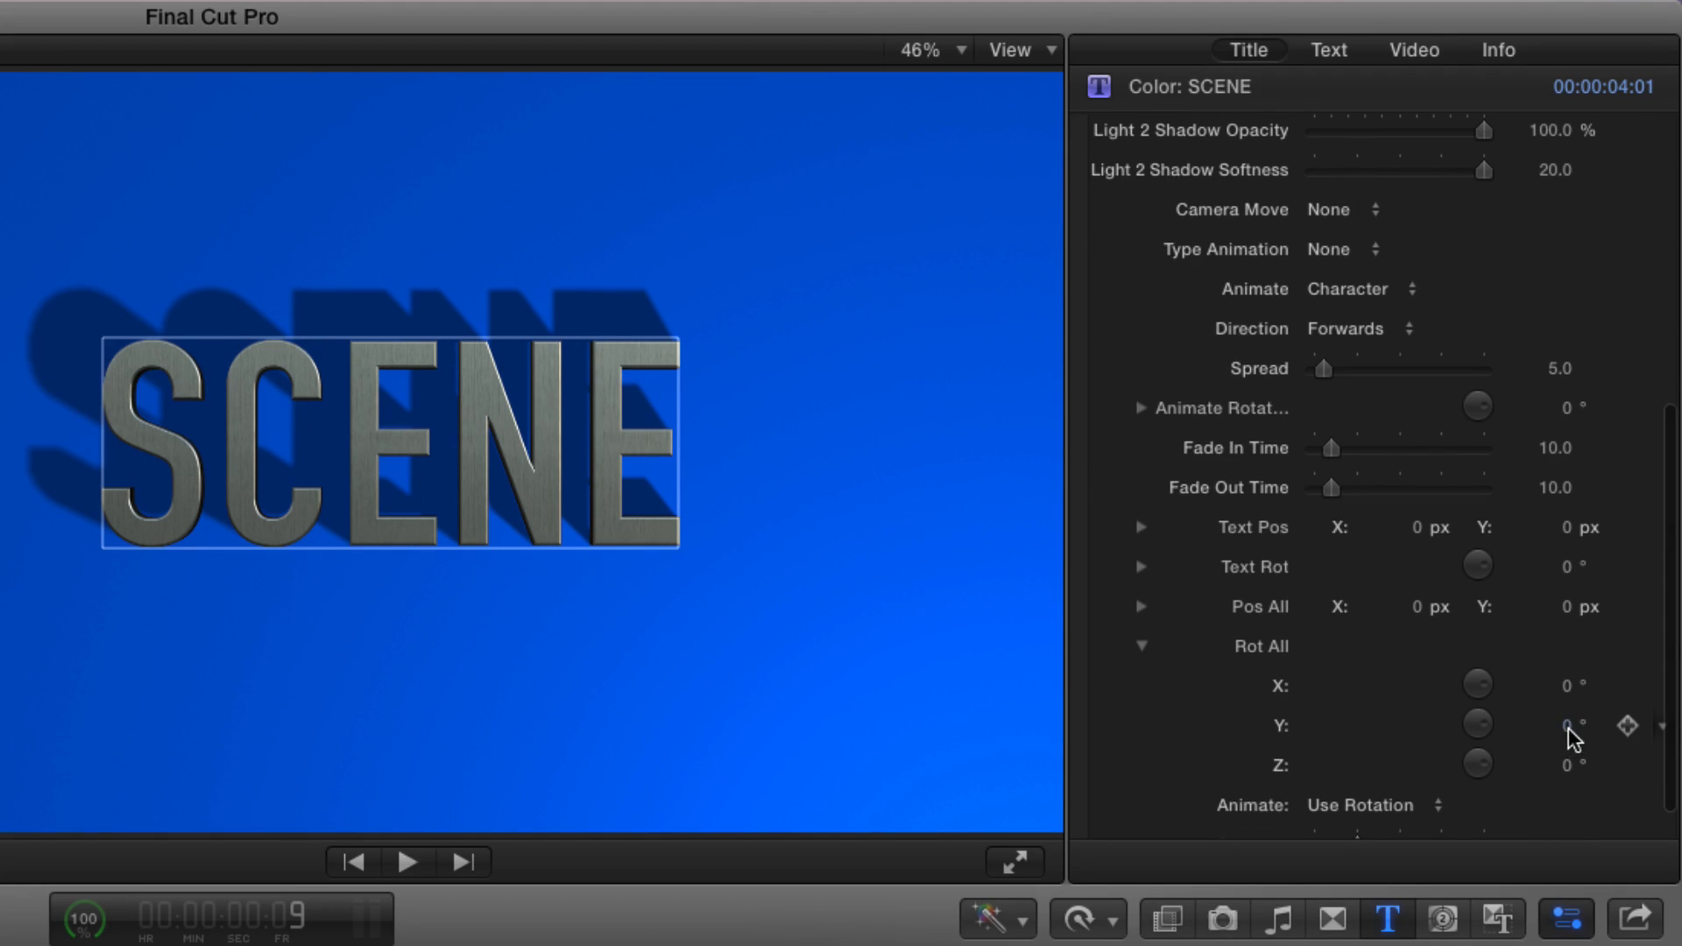
drag(1566, 725, 1566, 803)
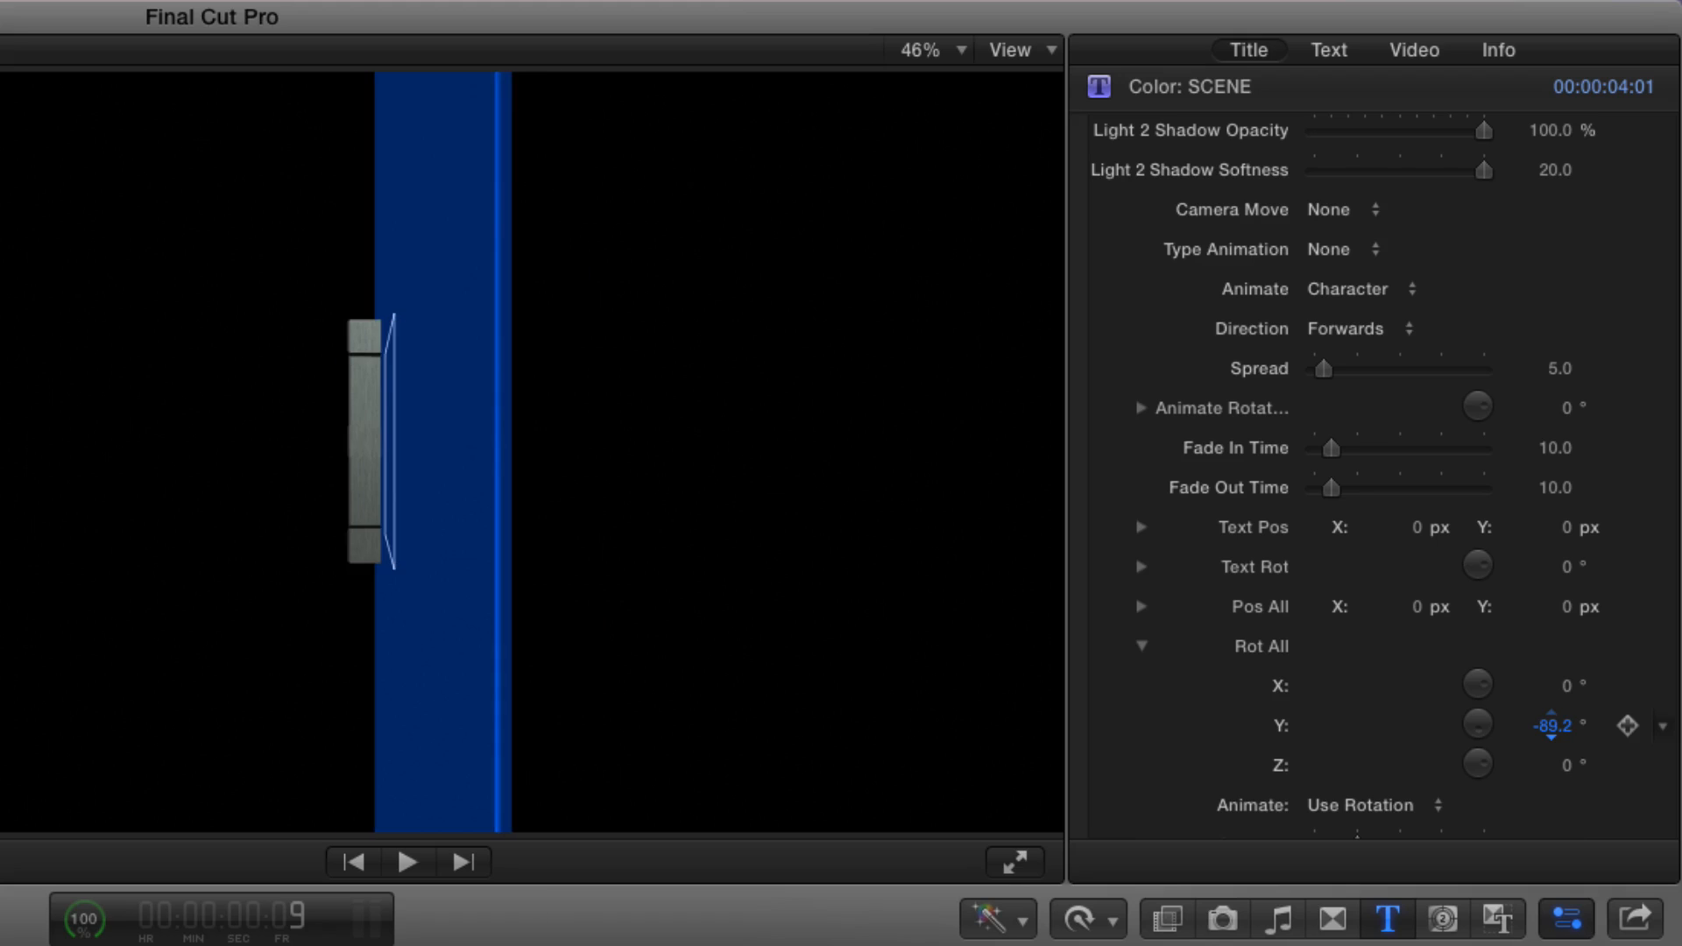
click(1626, 725)
Step: Animate Rot All Y back to 0° around 1:15, play the rotation from the start and collapse the Rot All parameters
drag(1552, 733, 1559, 699)
scroll(1542, 729, up, 1)
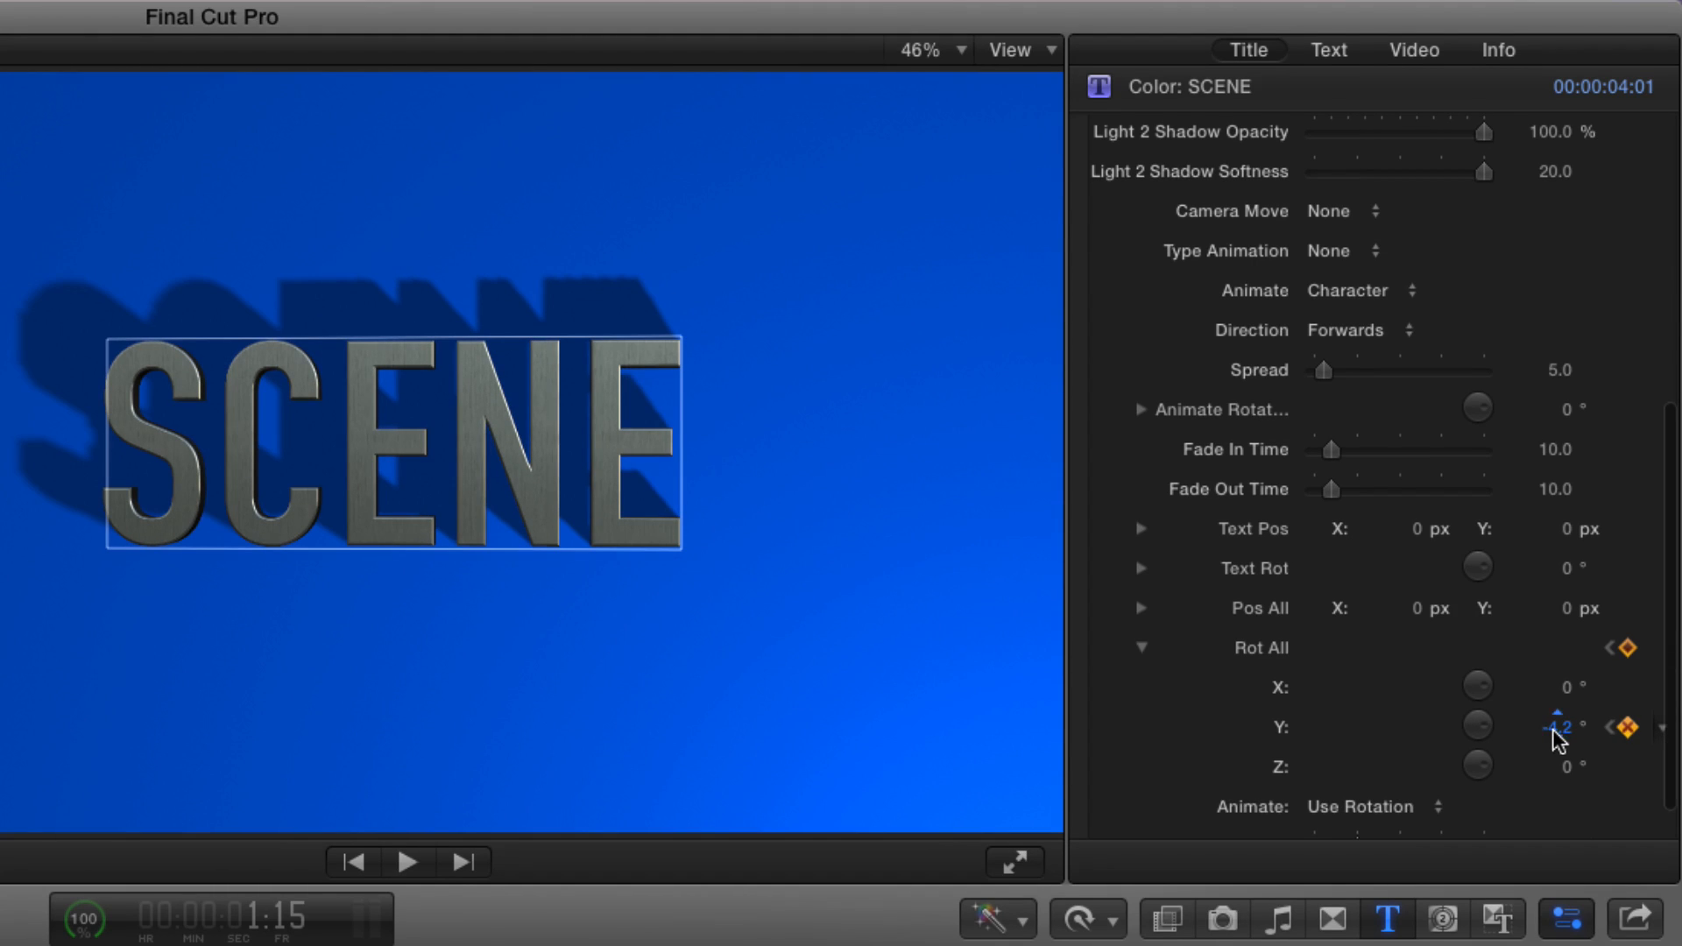
key(Left)
key(Left)
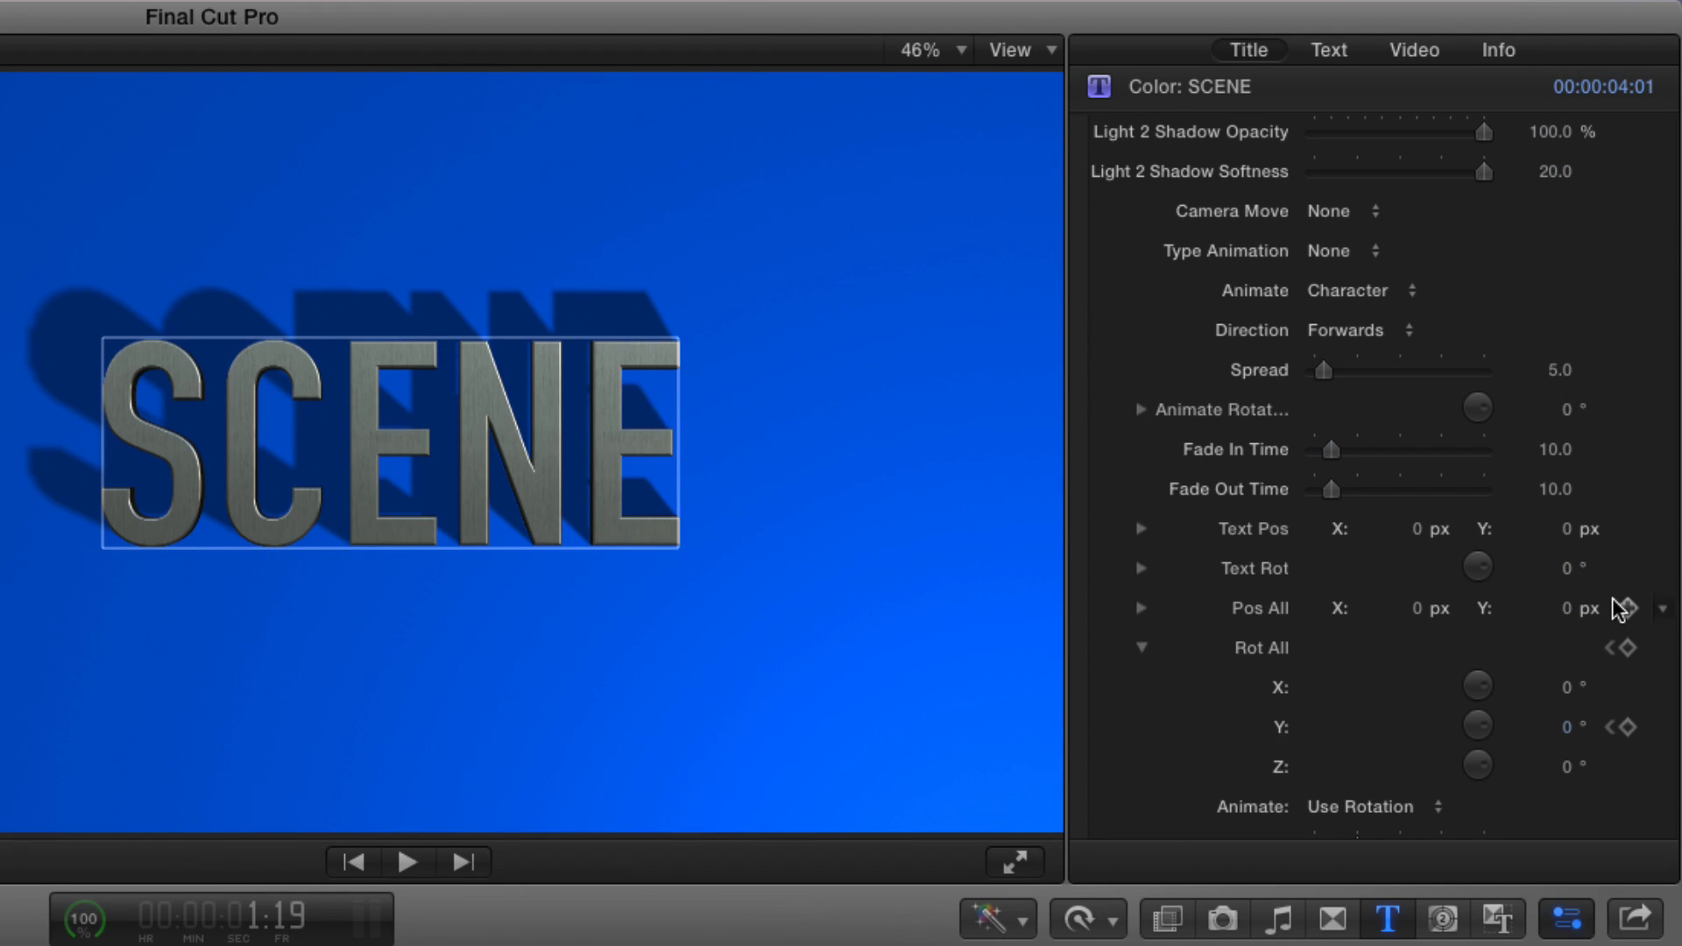
key(Home)
key(space)
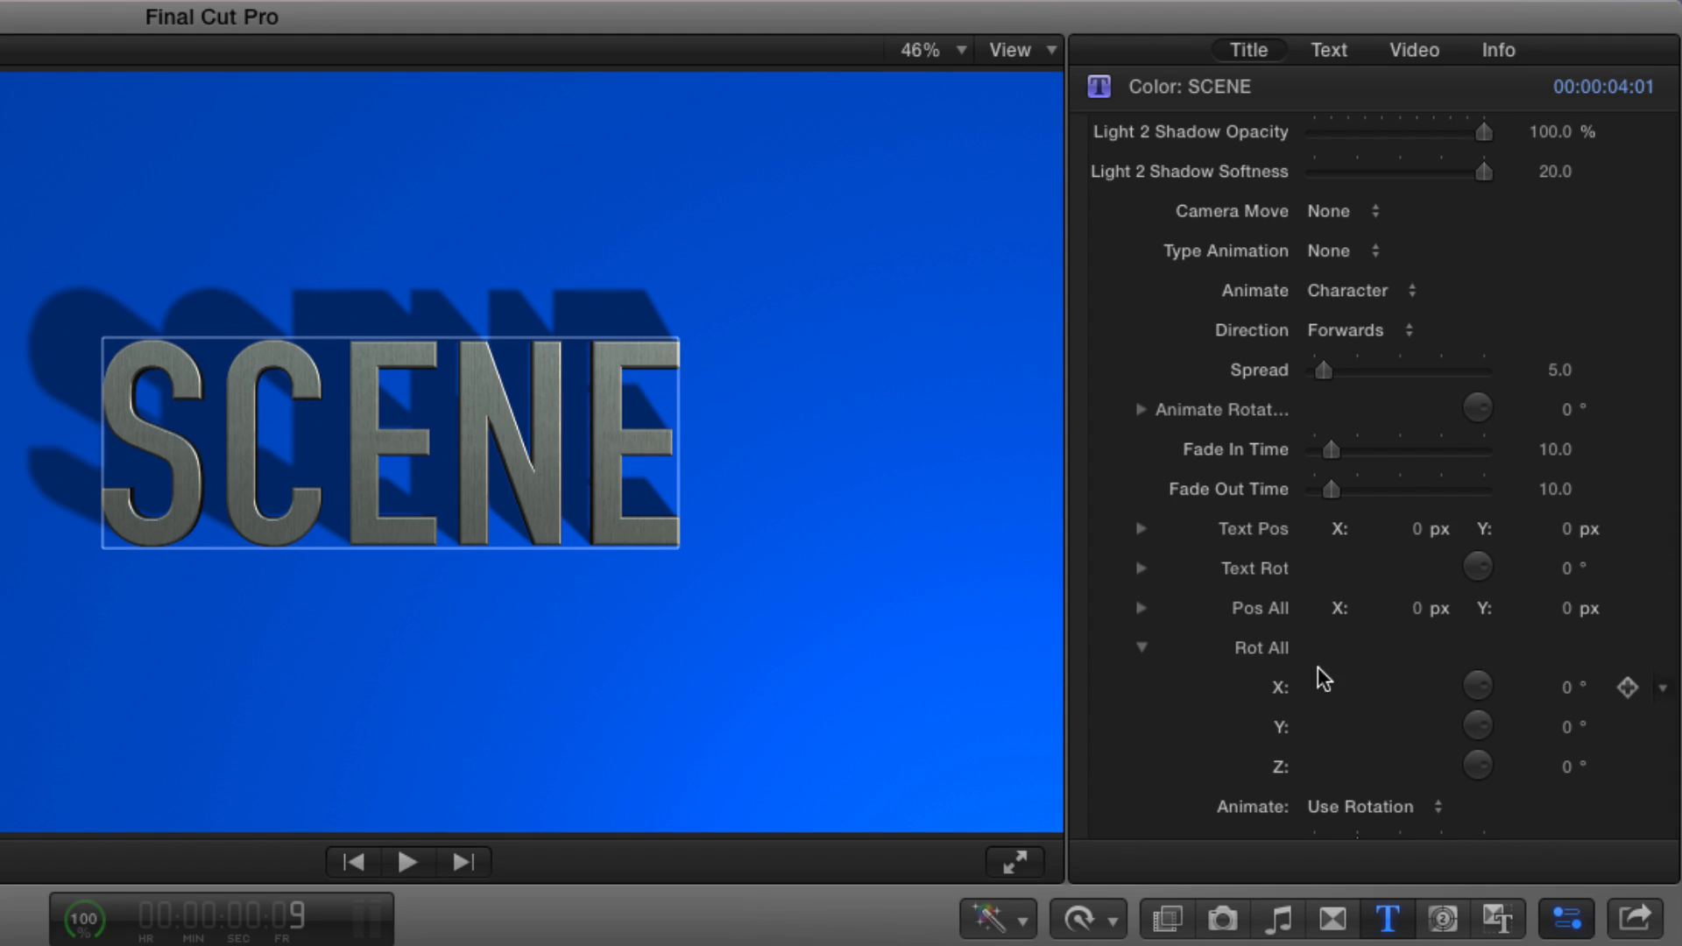
click(1142, 647)
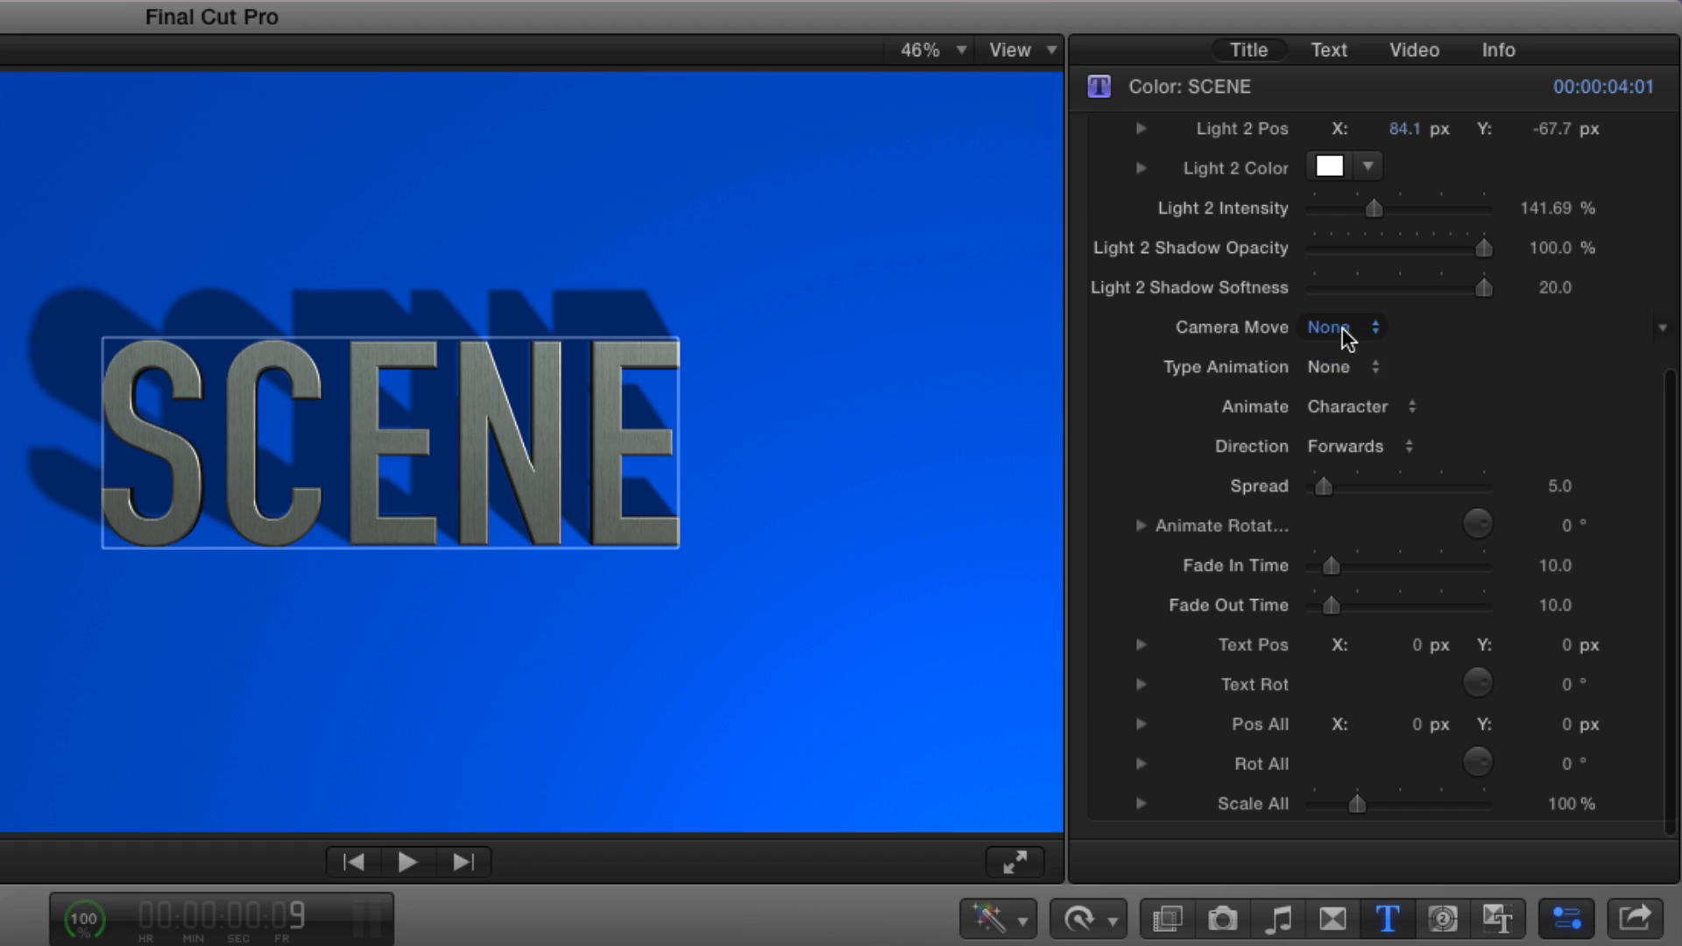
Step: Set the Type Animation to Slide Right and play the title to preview the character slide
click(1345, 372)
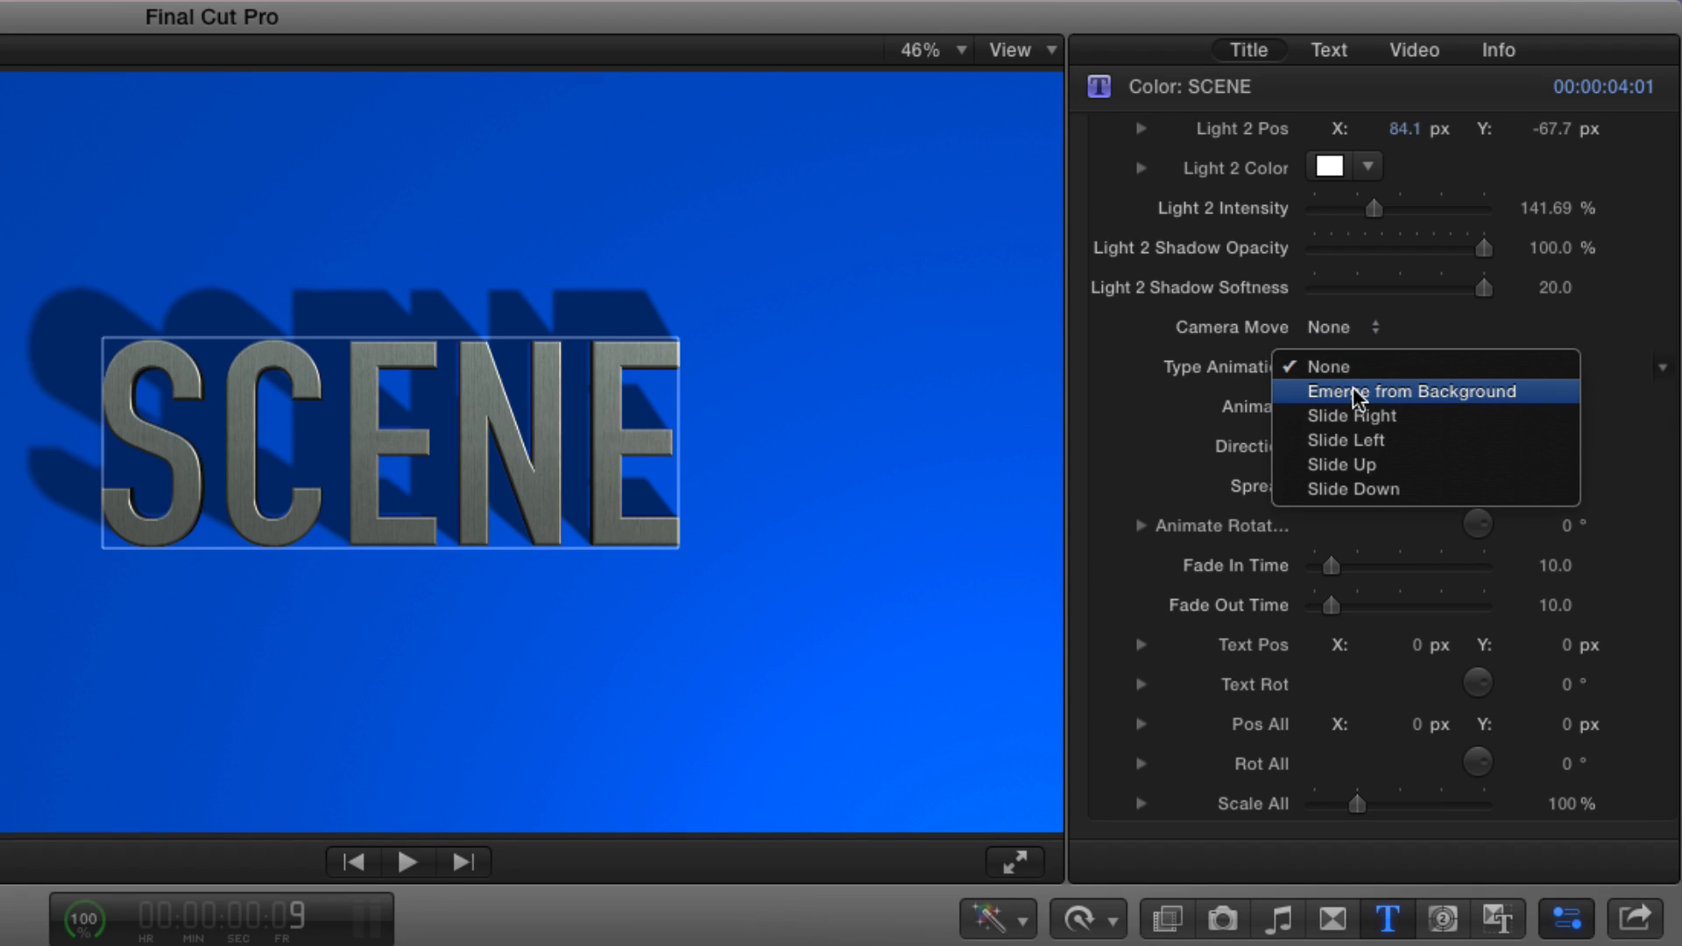
click(1351, 416)
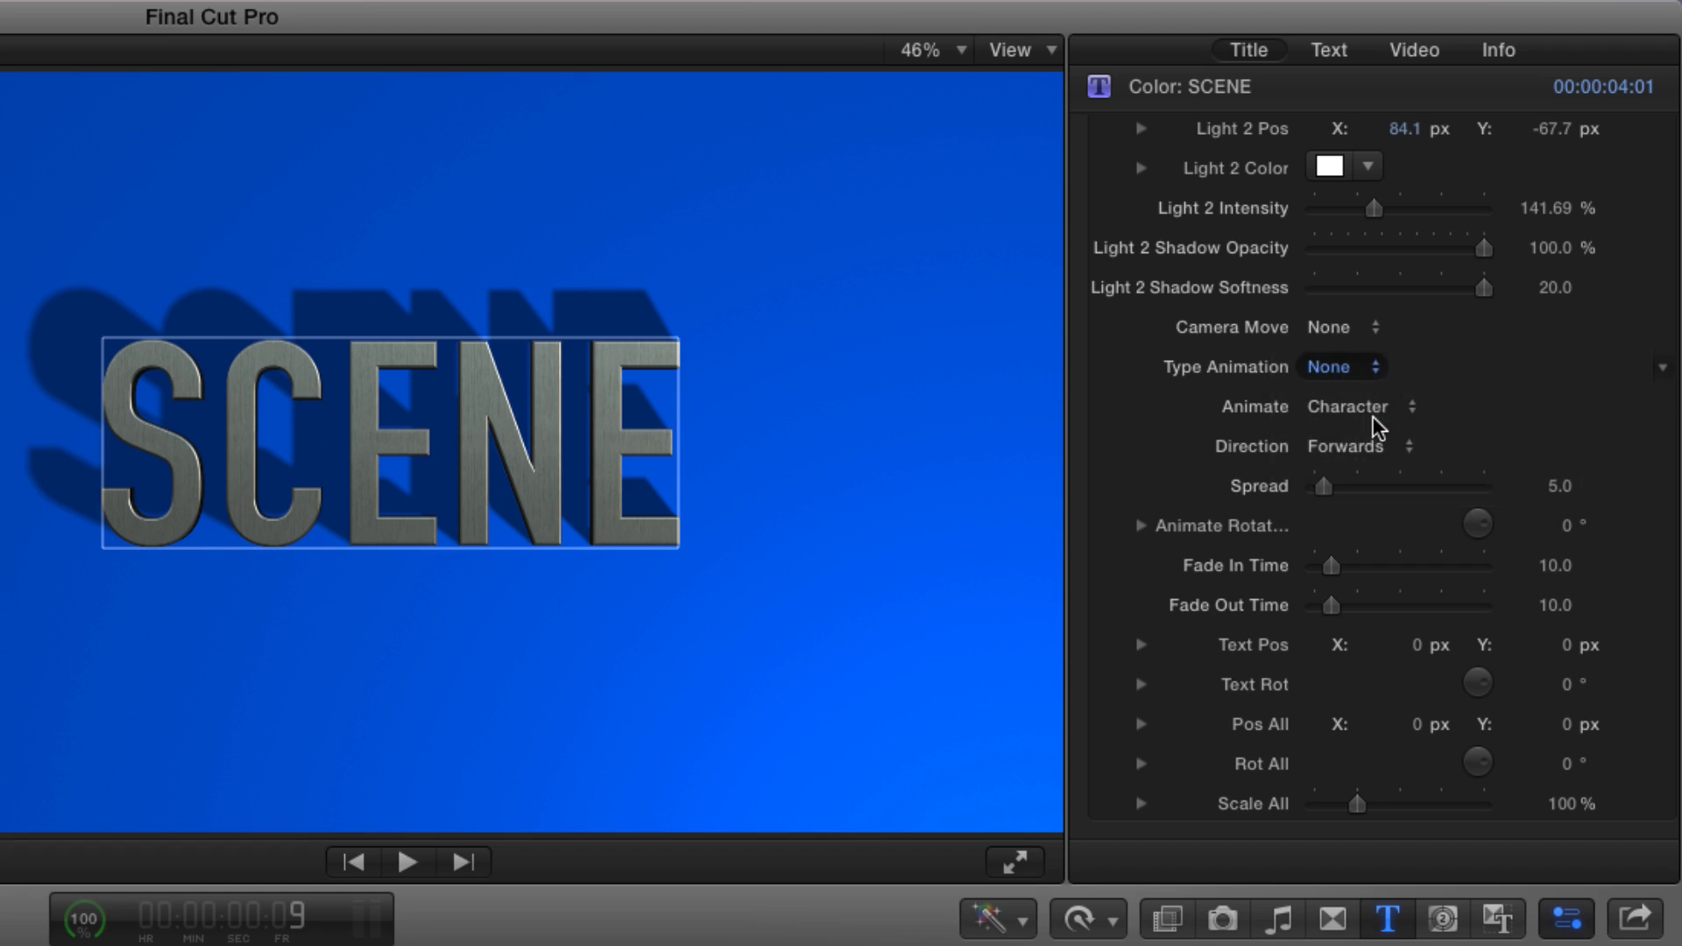
key(space)
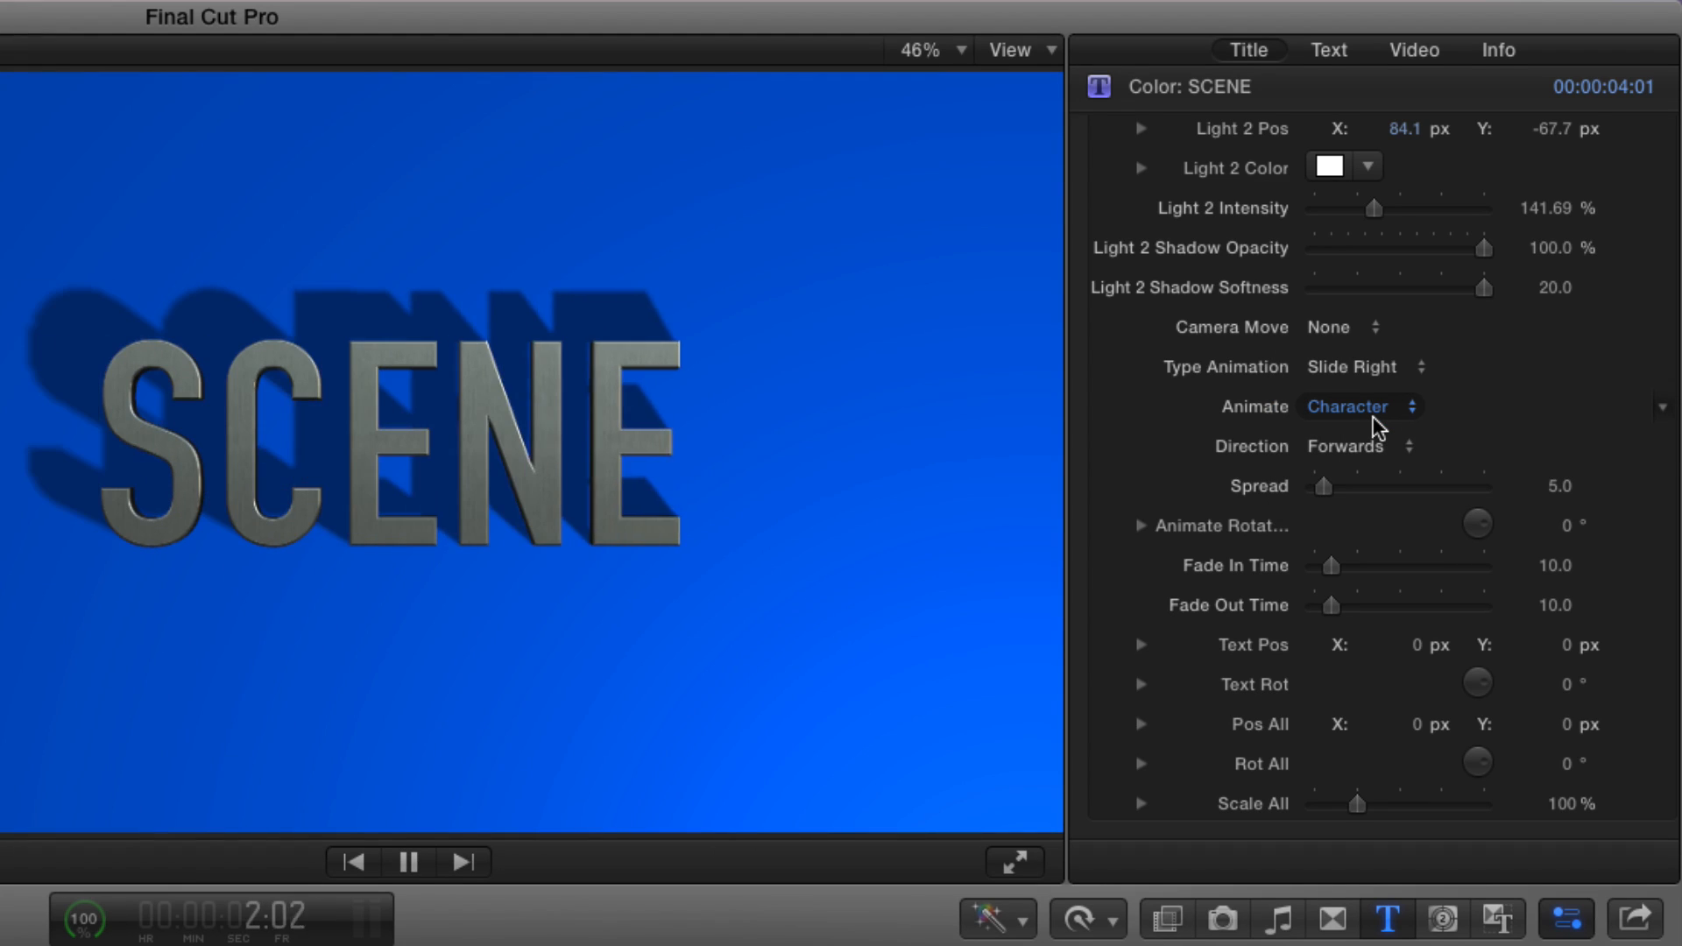
key(space)
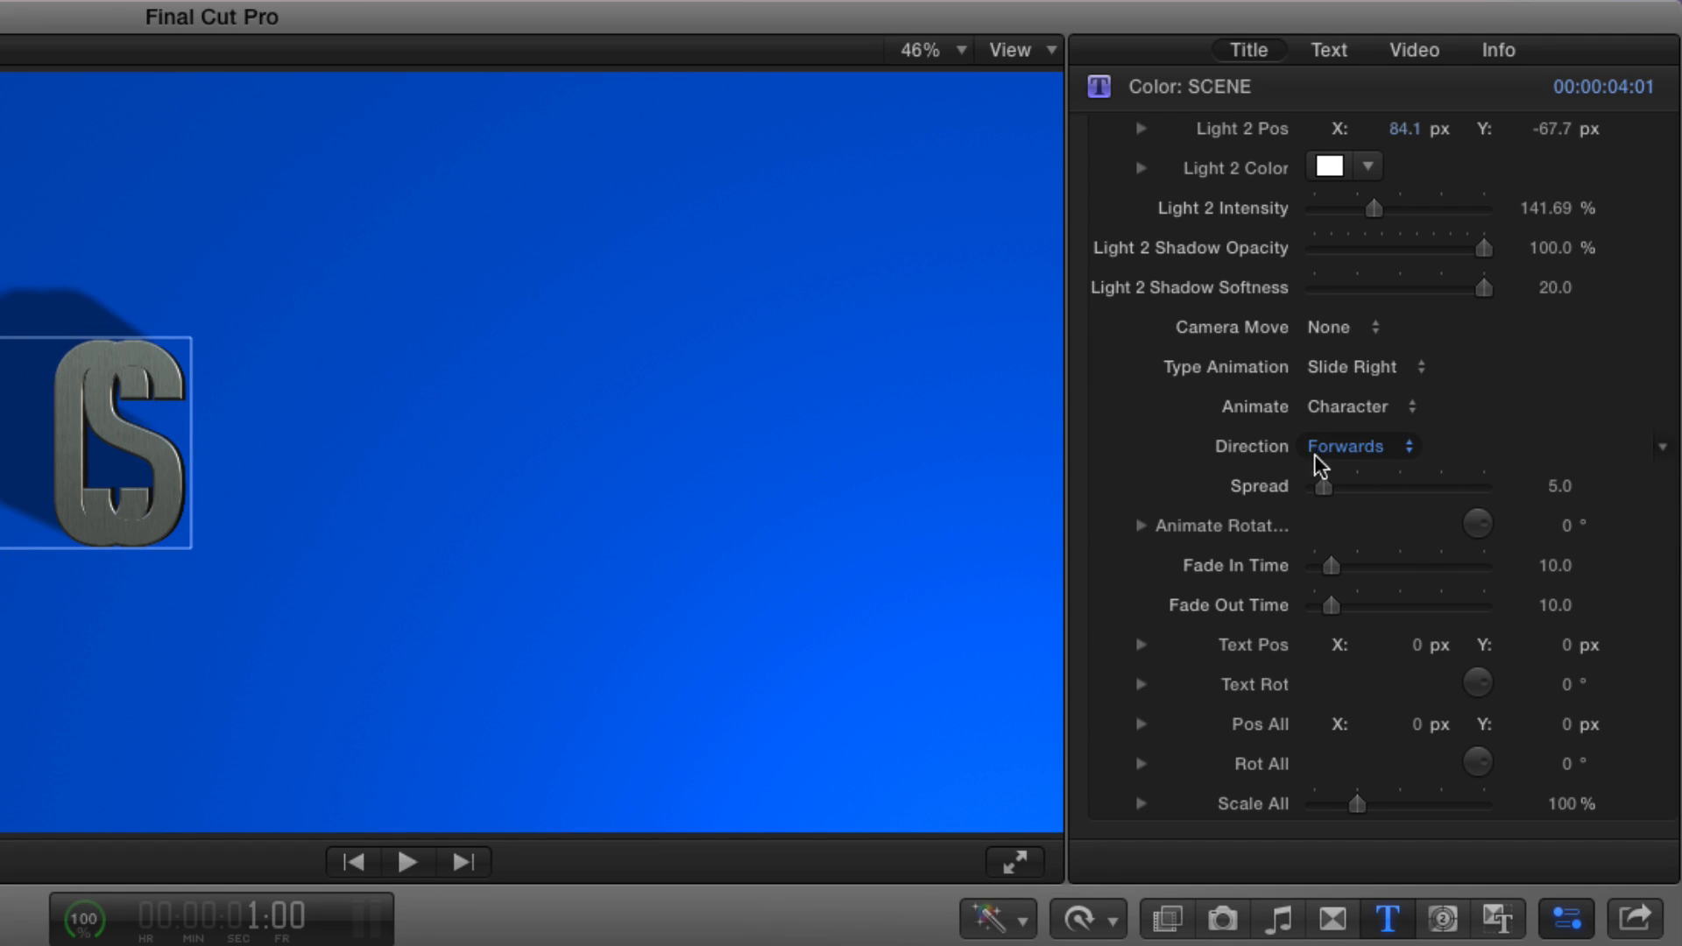
Step: Set the type animation's Direction to Backwards and preview it in playback
click(1366, 448)
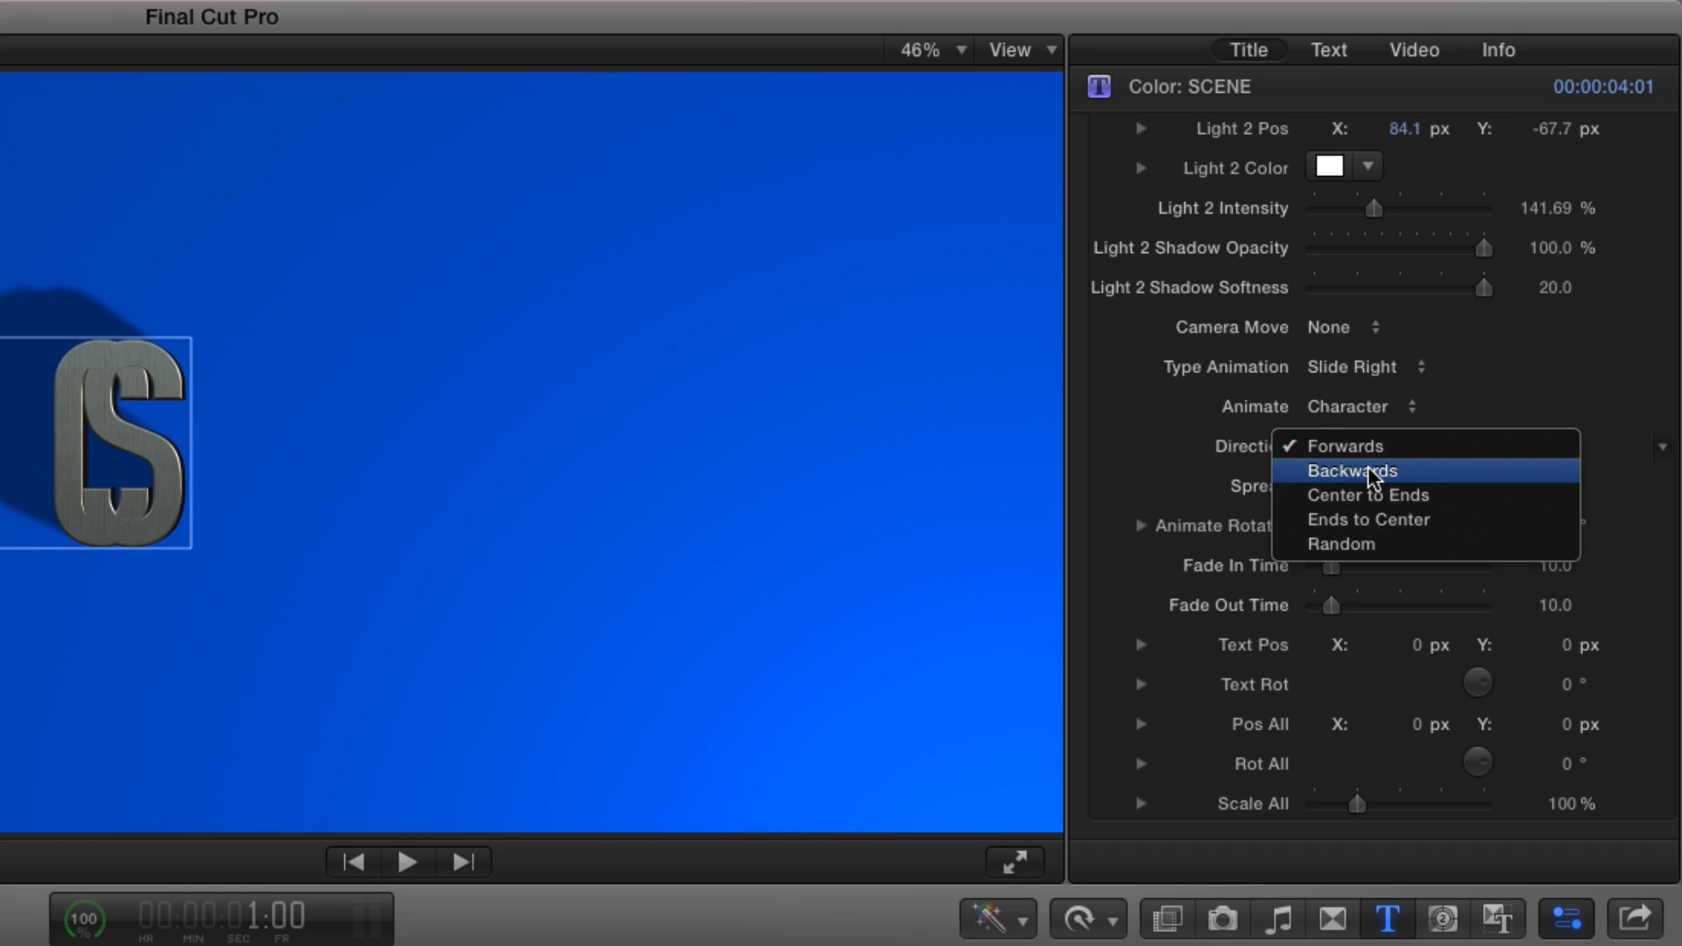
click(1369, 473)
key(space)
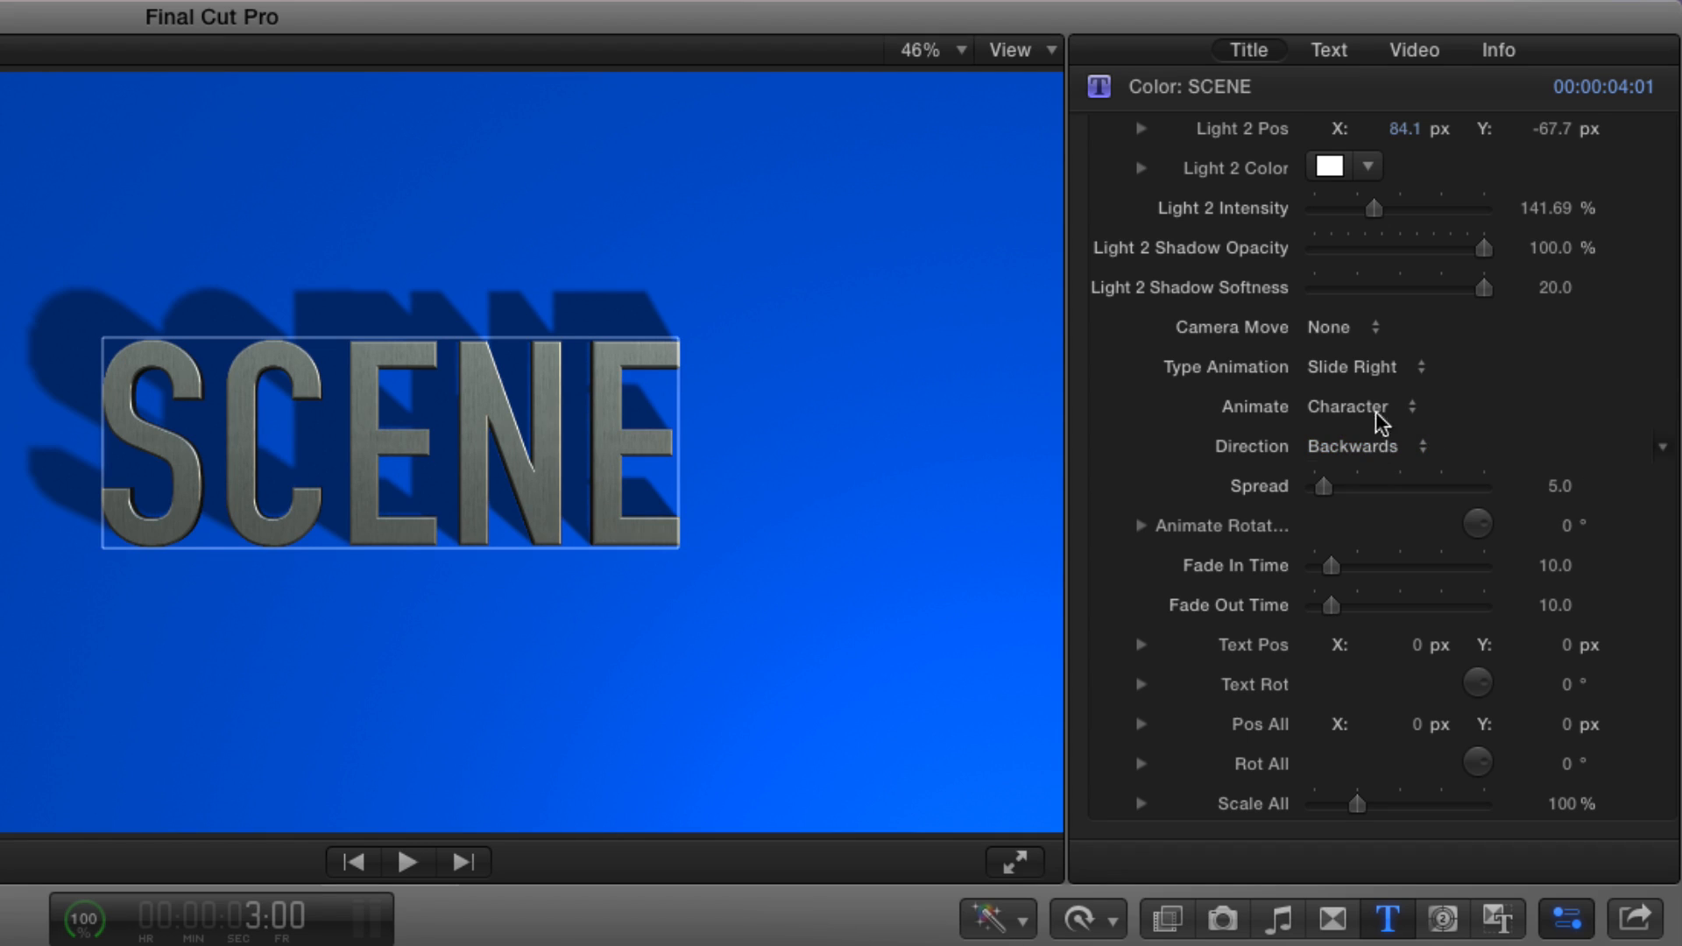
Step: Set the Type Animation to Slide Down and play the title to check the motion
click(1375, 368)
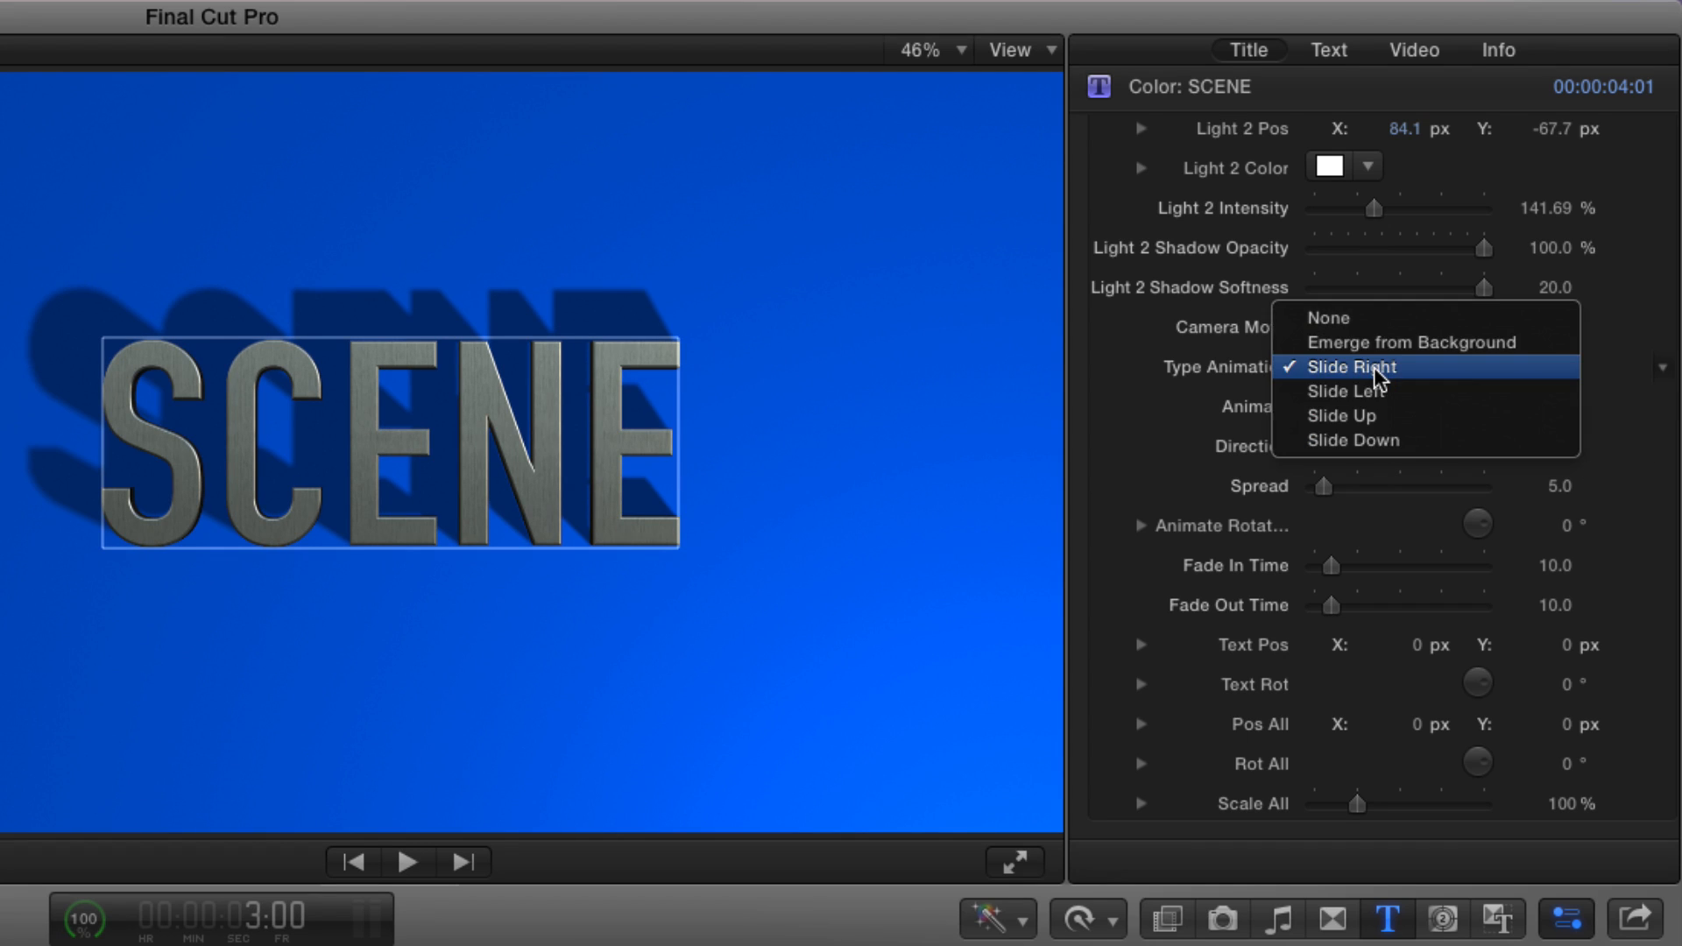
click(1384, 442)
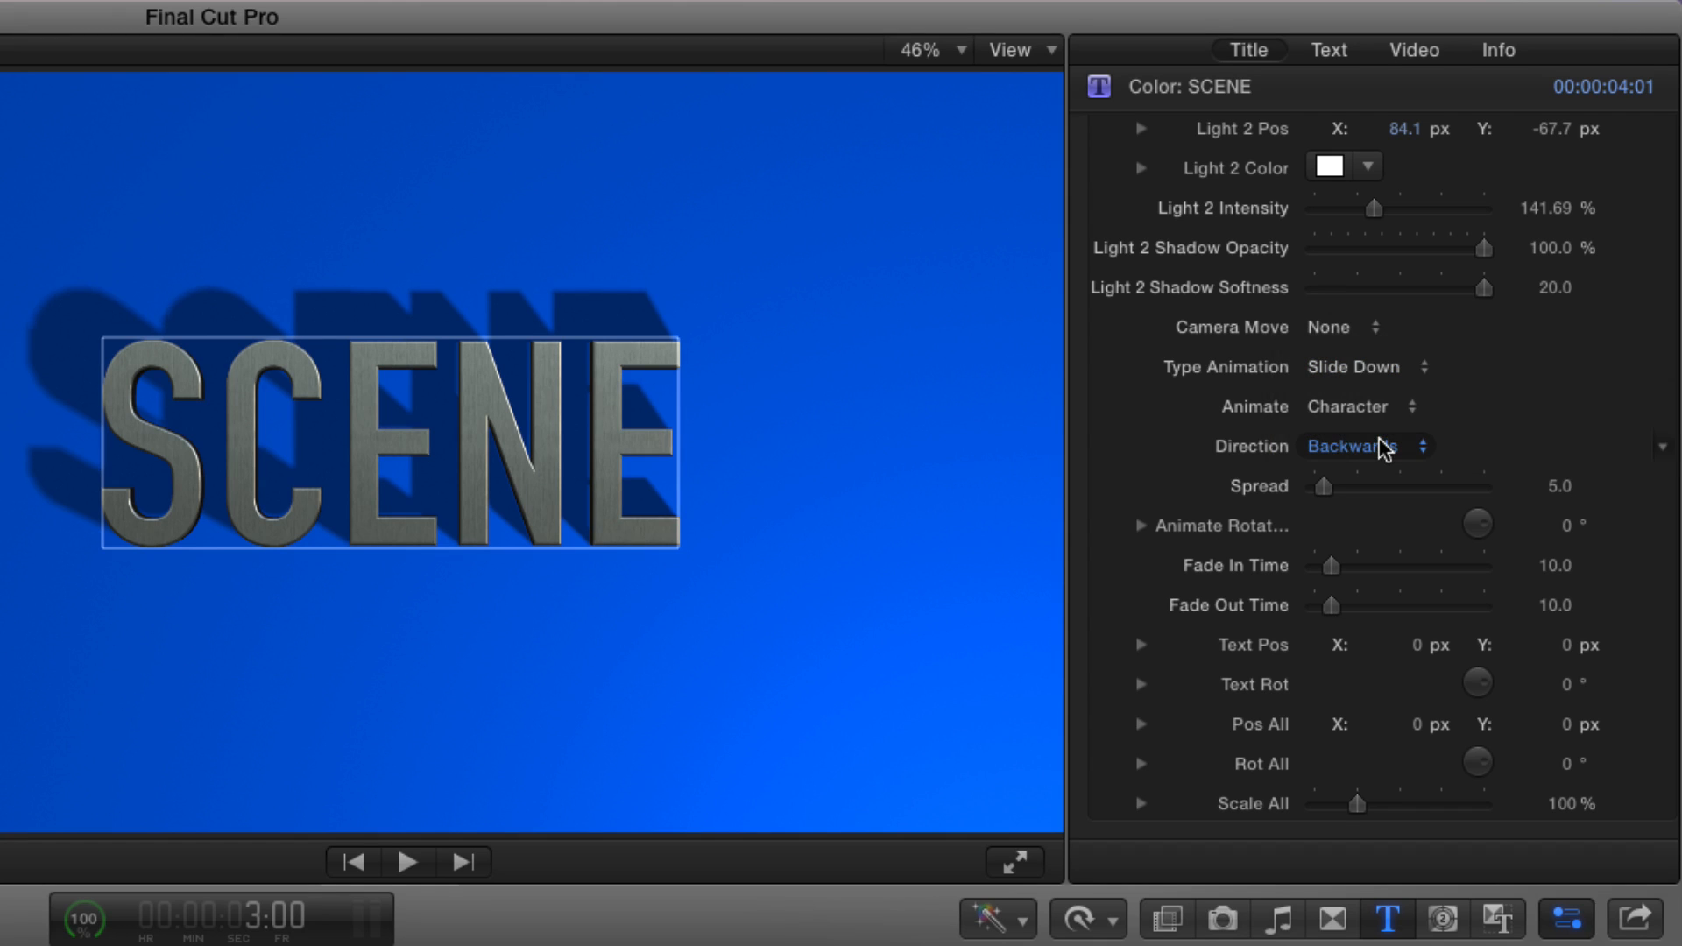
key(slash)
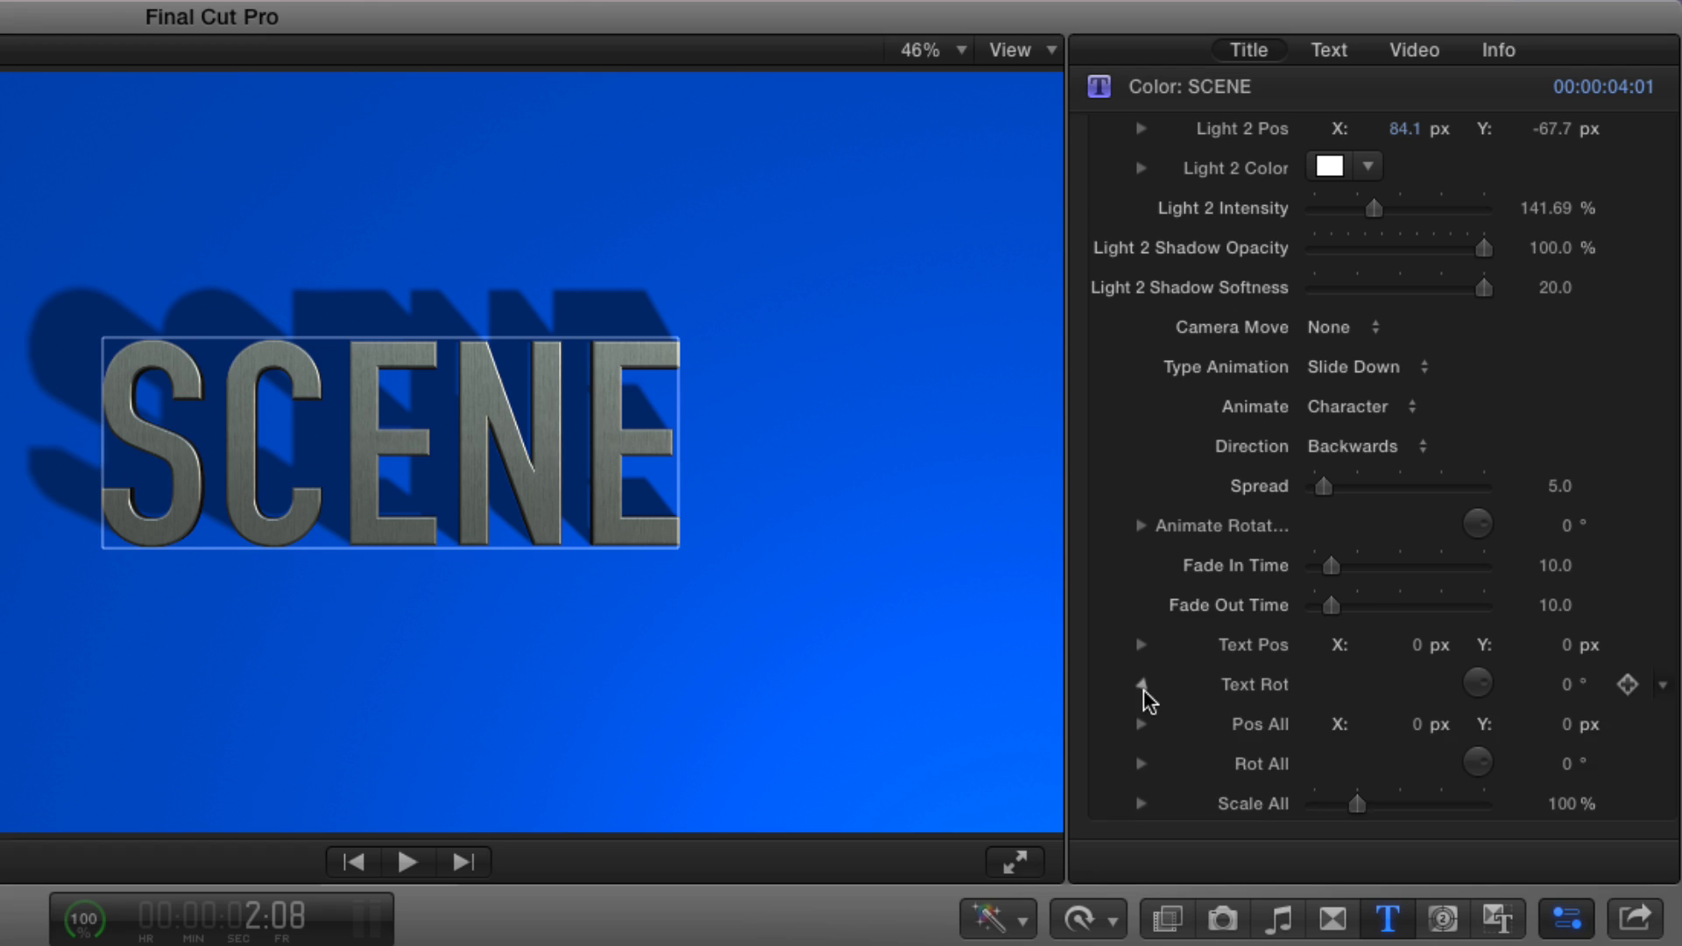
Step: Rotate only the text to about -81.2° on Text Rot Y
click(1141, 686)
scroll(1292, 607, down, 2)
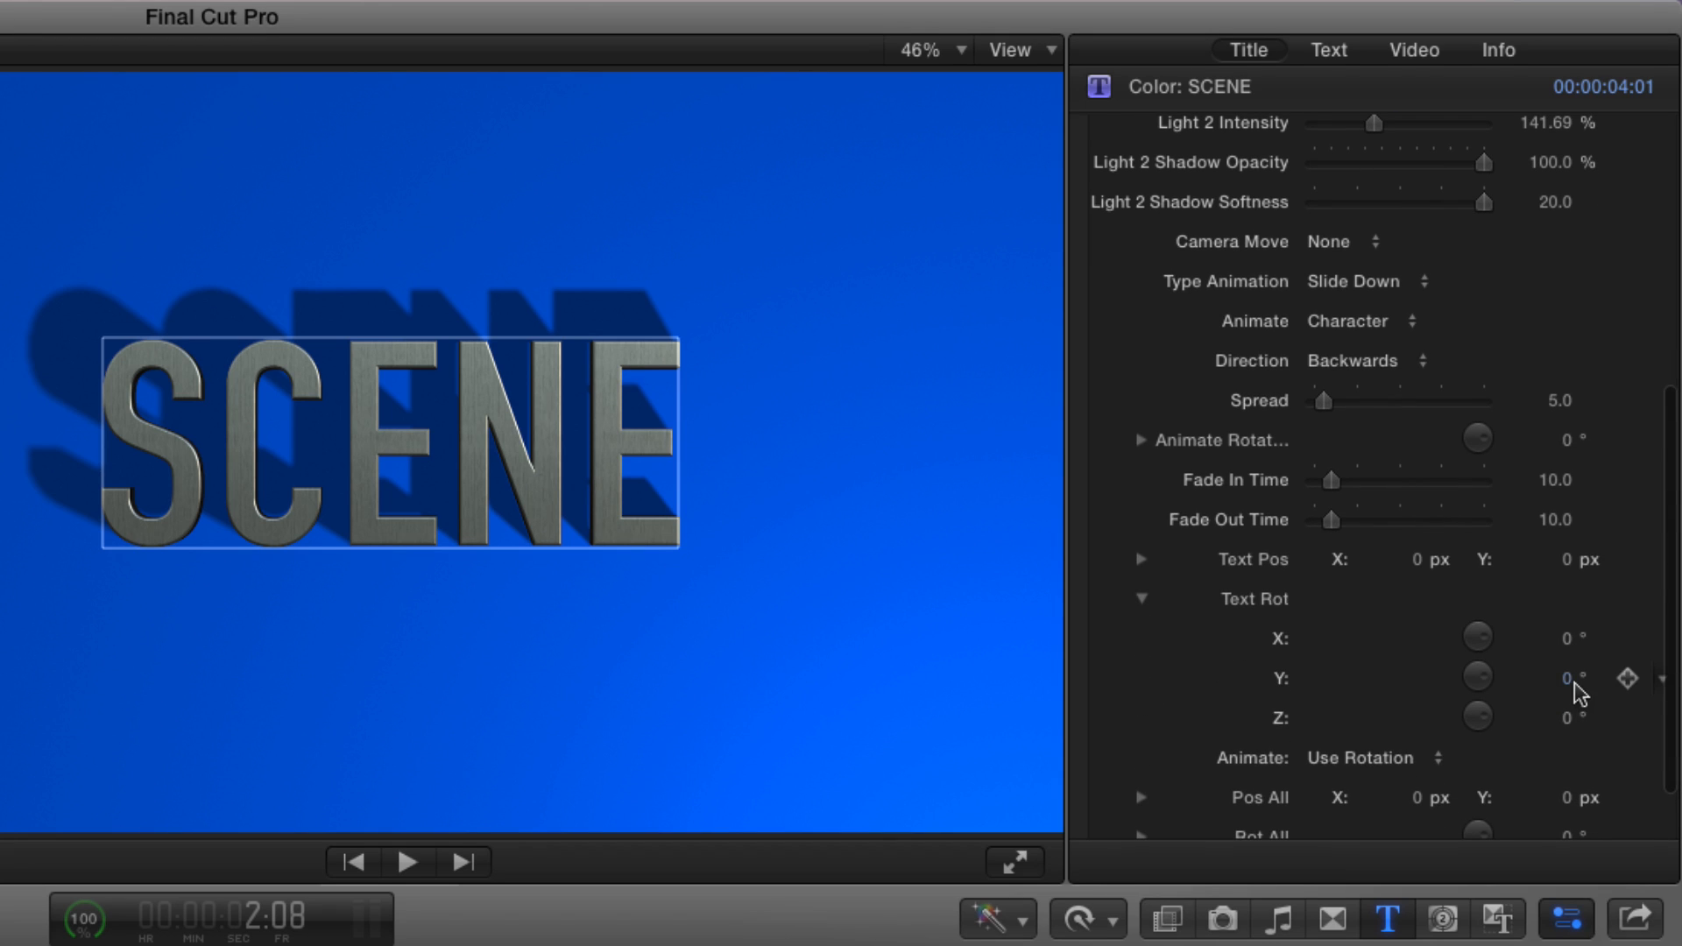
drag(1568, 686, 1452, 687)
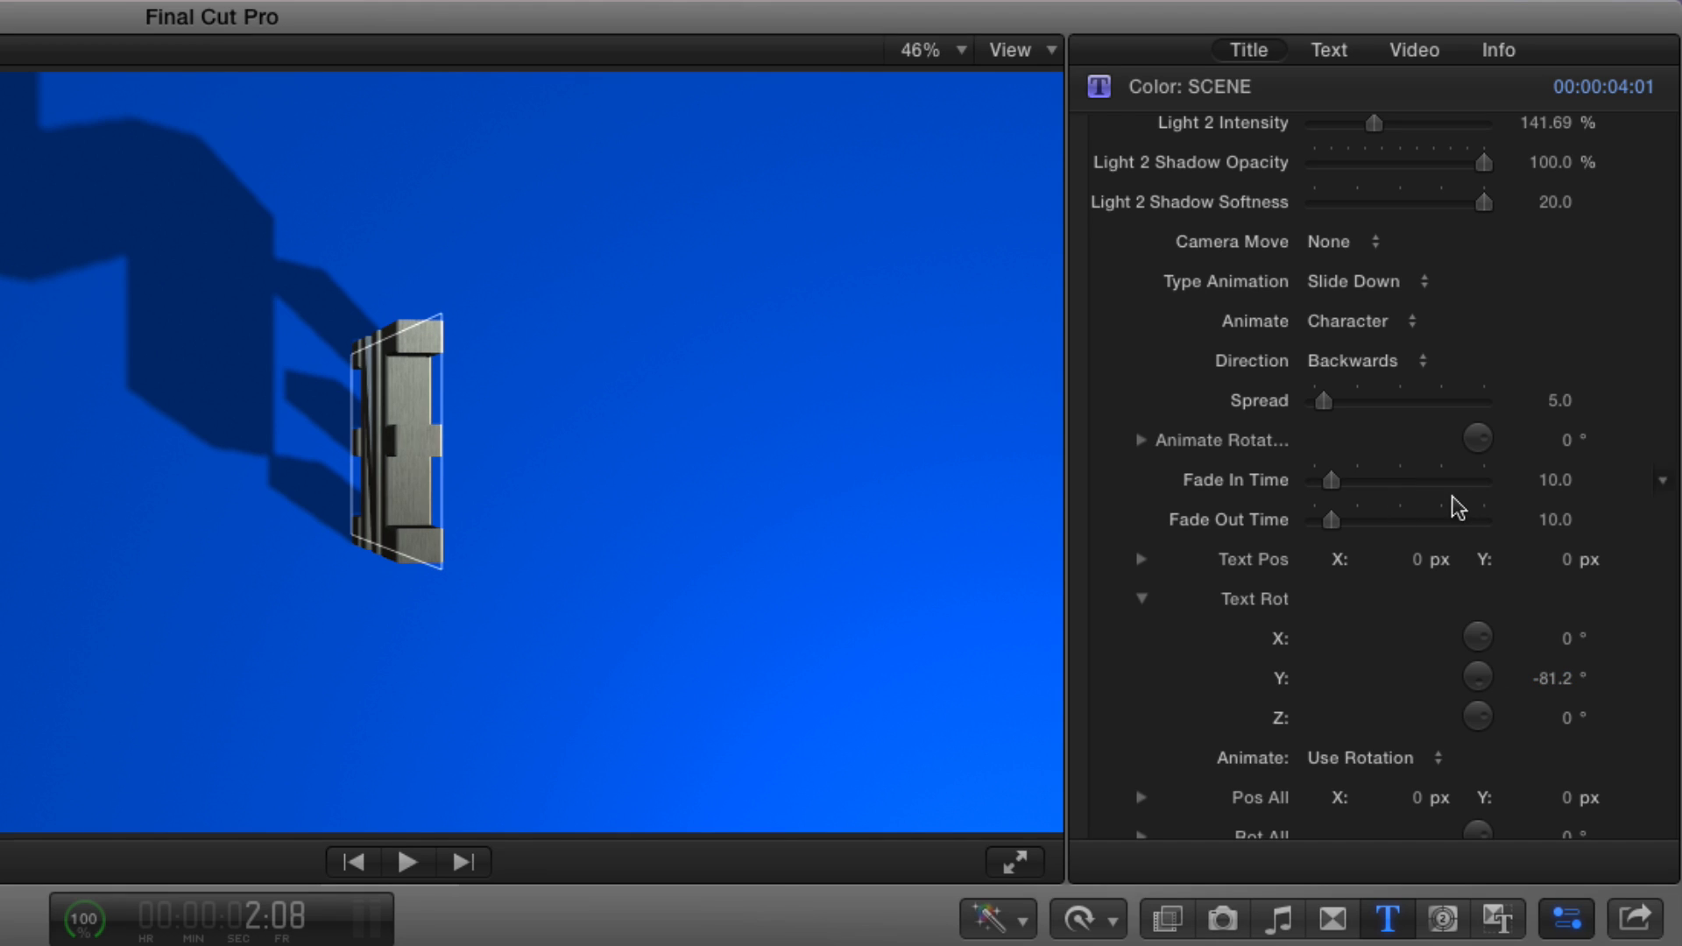
Step: Rotate the wall and text together to about 15.6° on Rot All Y
scroll(1453, 473, down, 2)
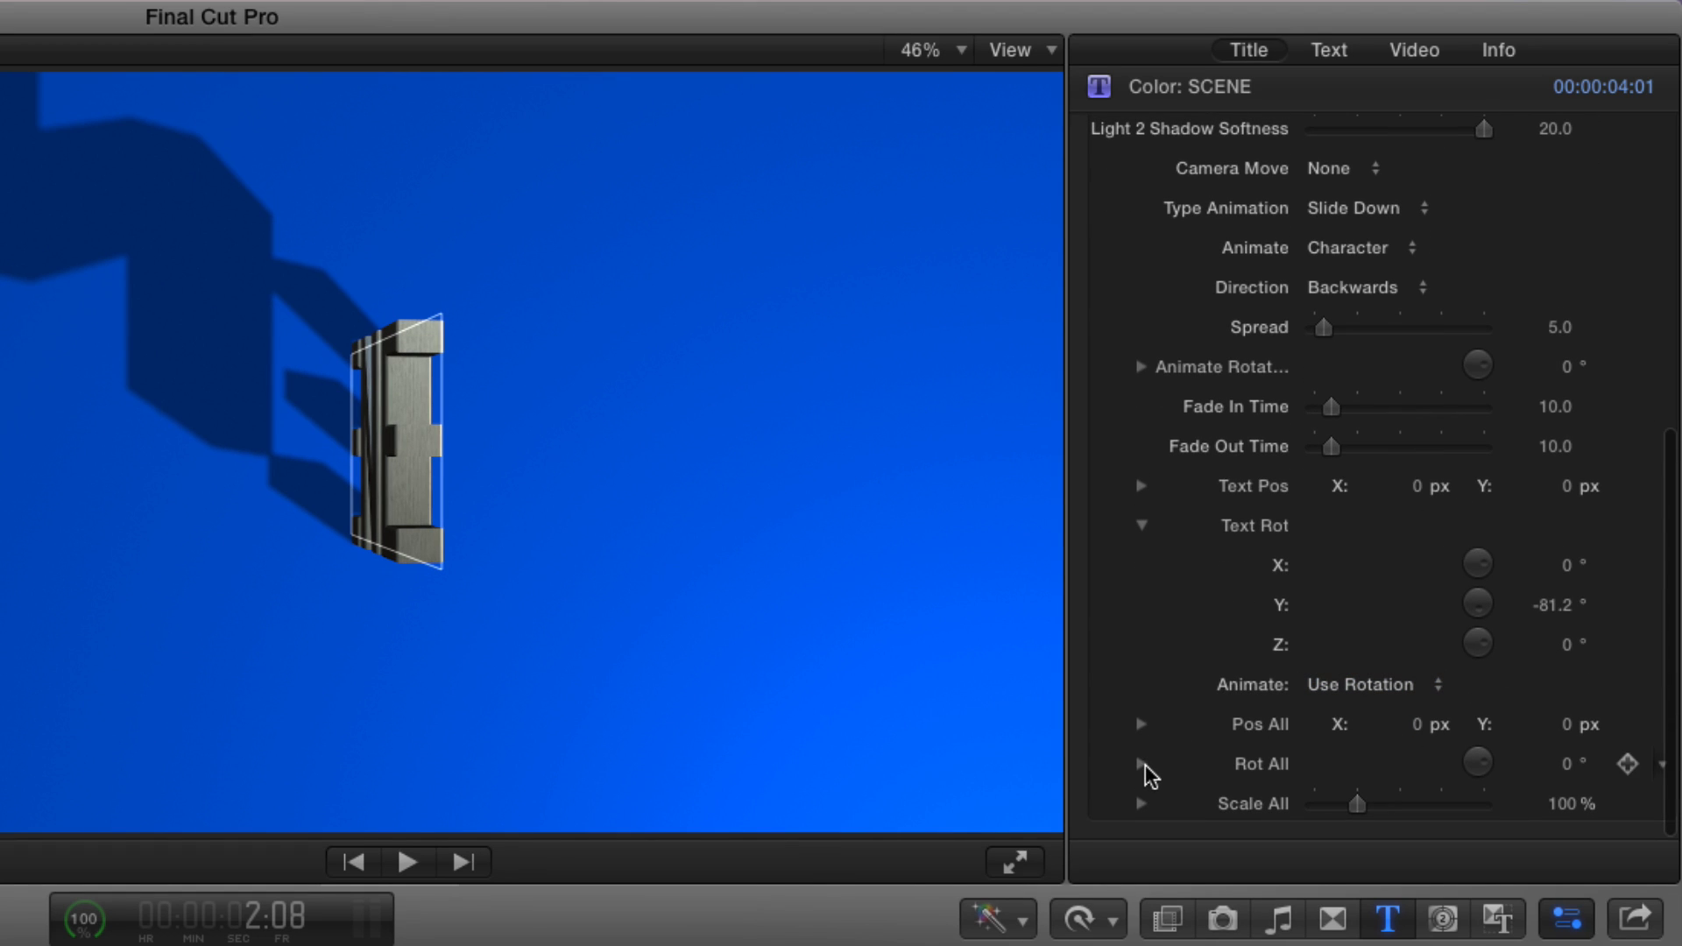
click(1143, 765)
scroll(1507, 692, down, 3)
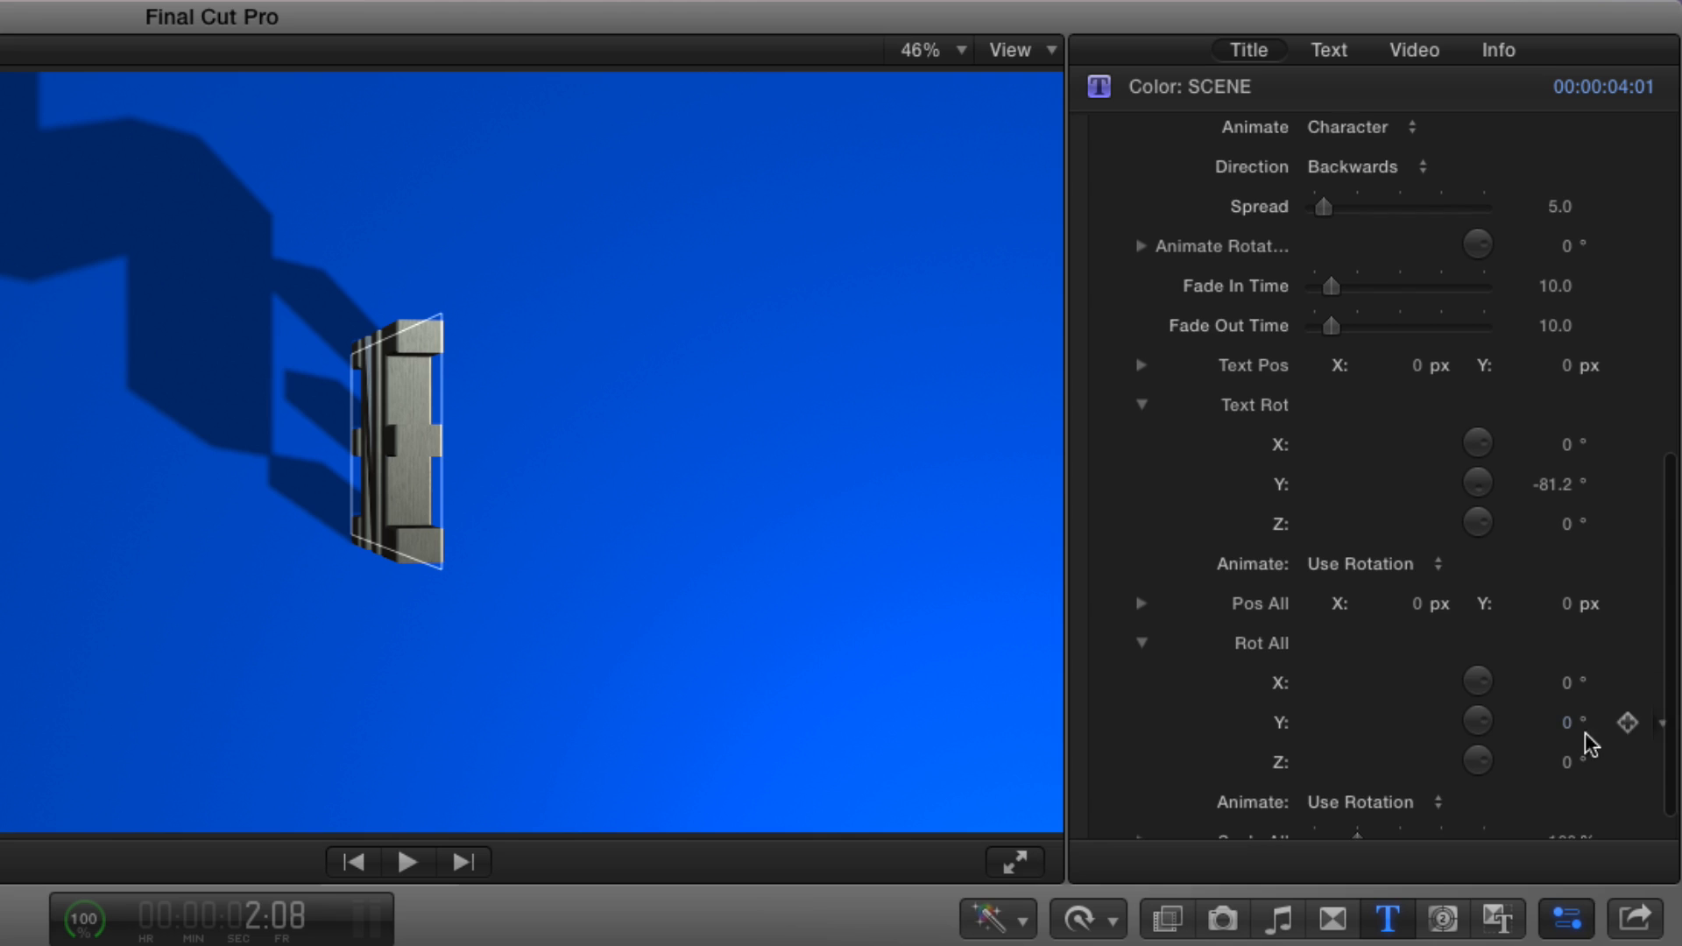
mouse_move(1572, 732)
mouse_down()
mouse_move(1461, 731)
mouse_move(1592, 731)
mouse_up()
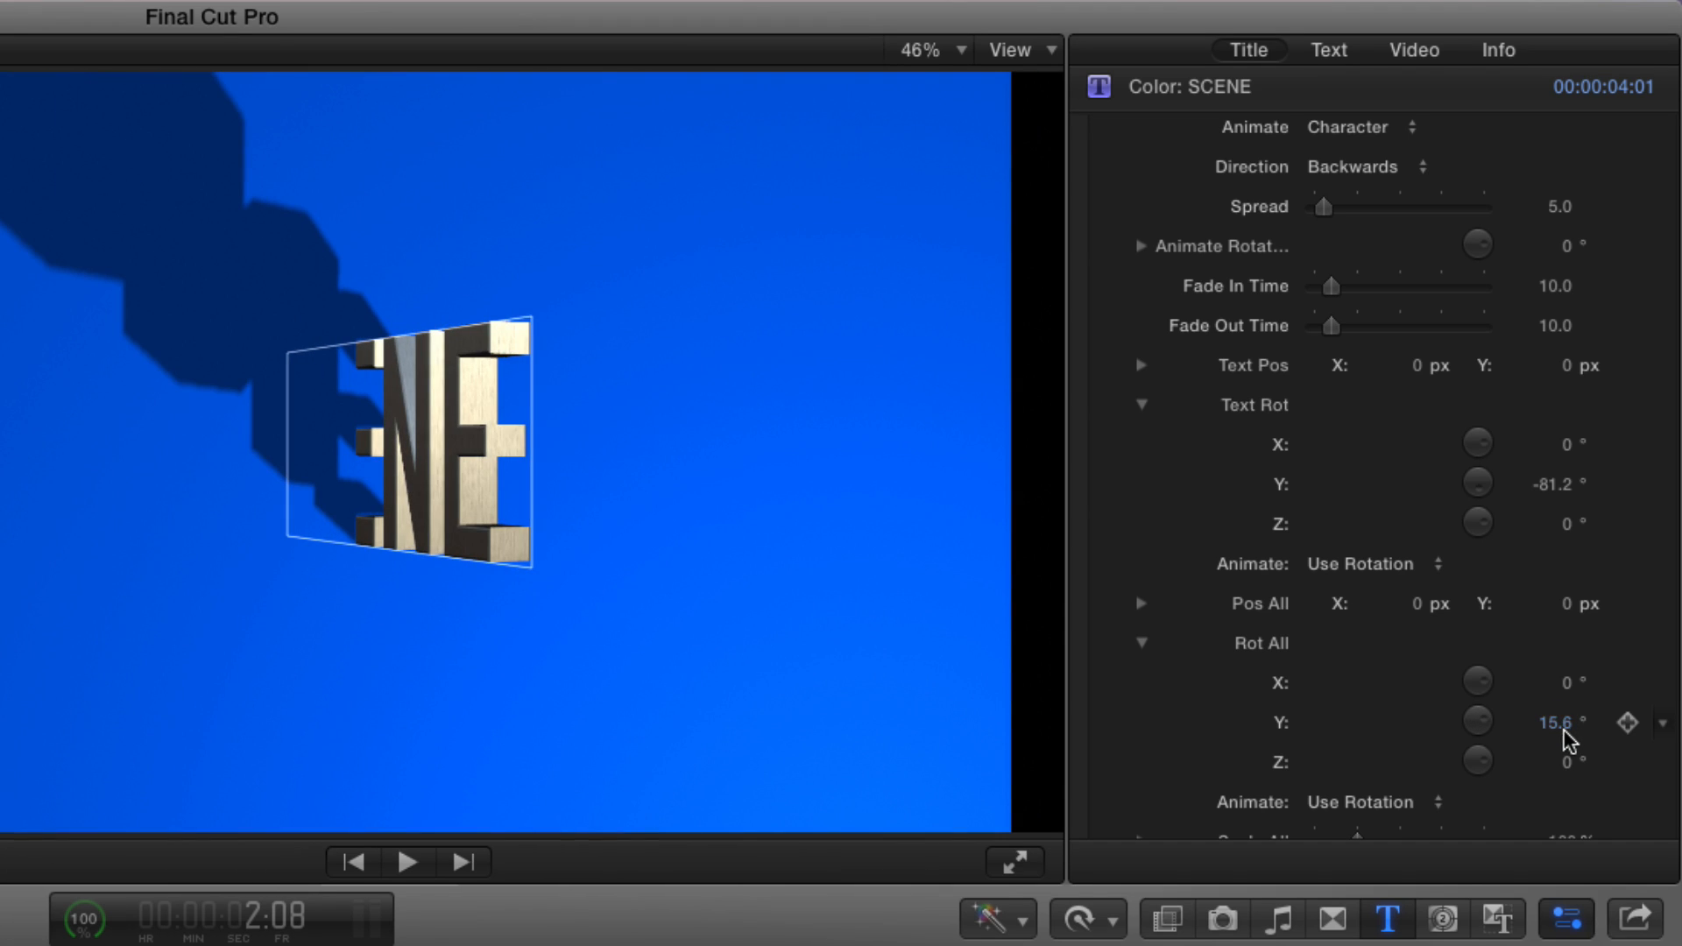
Step: Reset both Rot All Y and Text Rot Y to 0°
click(1564, 733)
text(0)
key(Return)
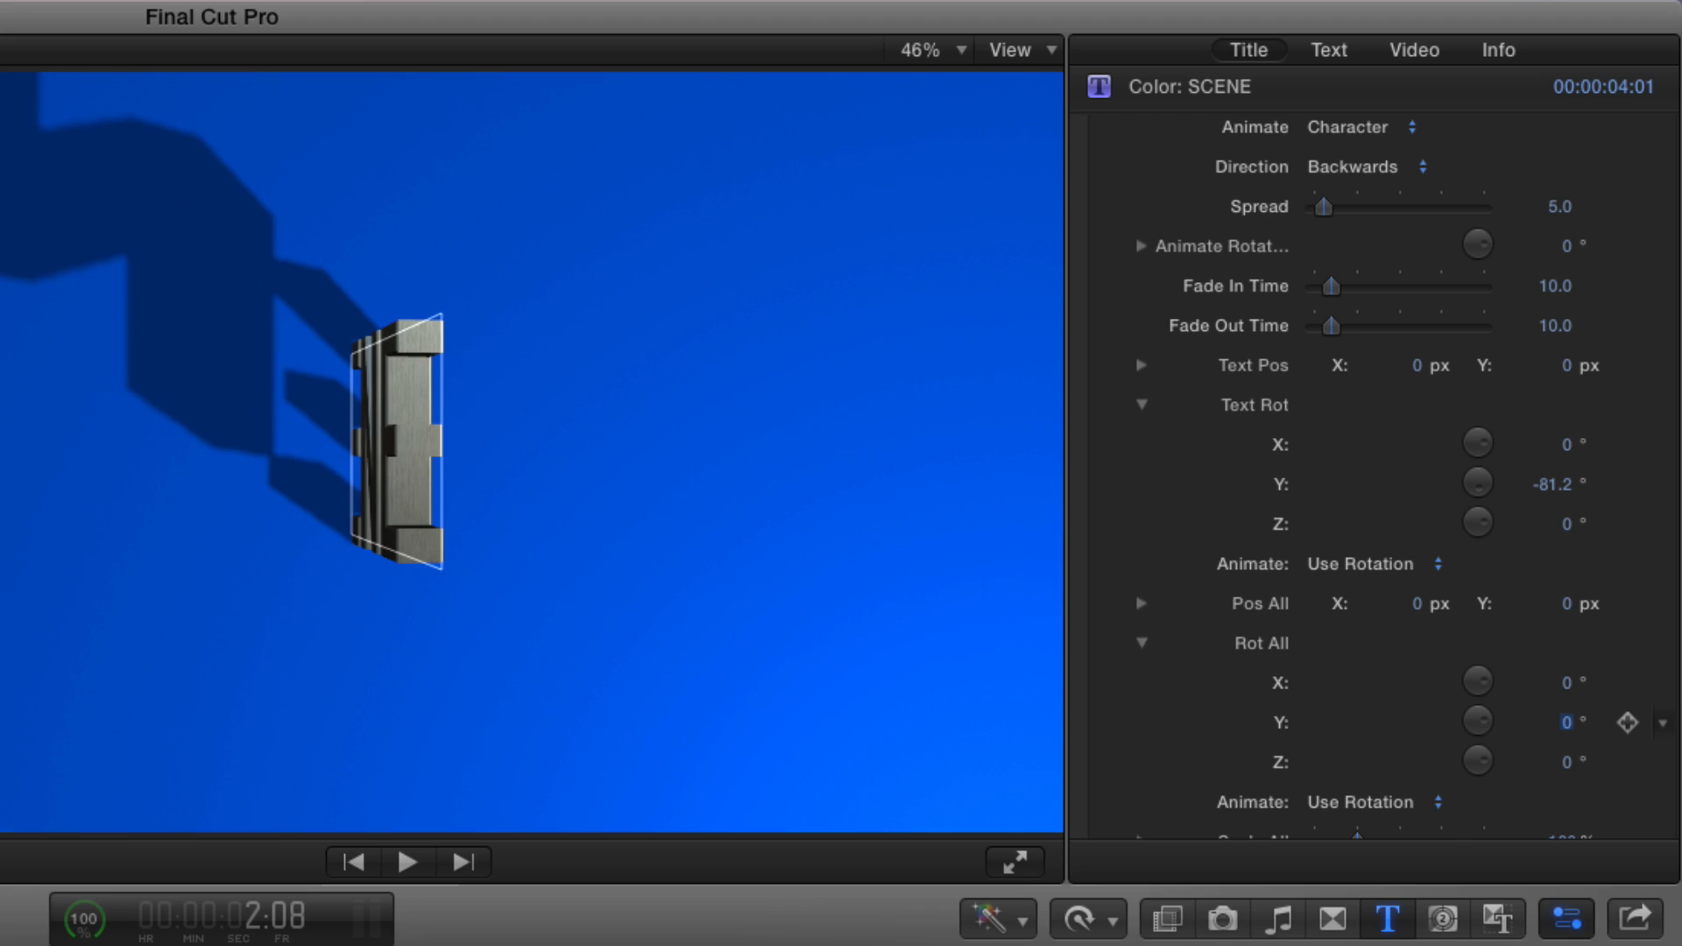
click(1554, 486)
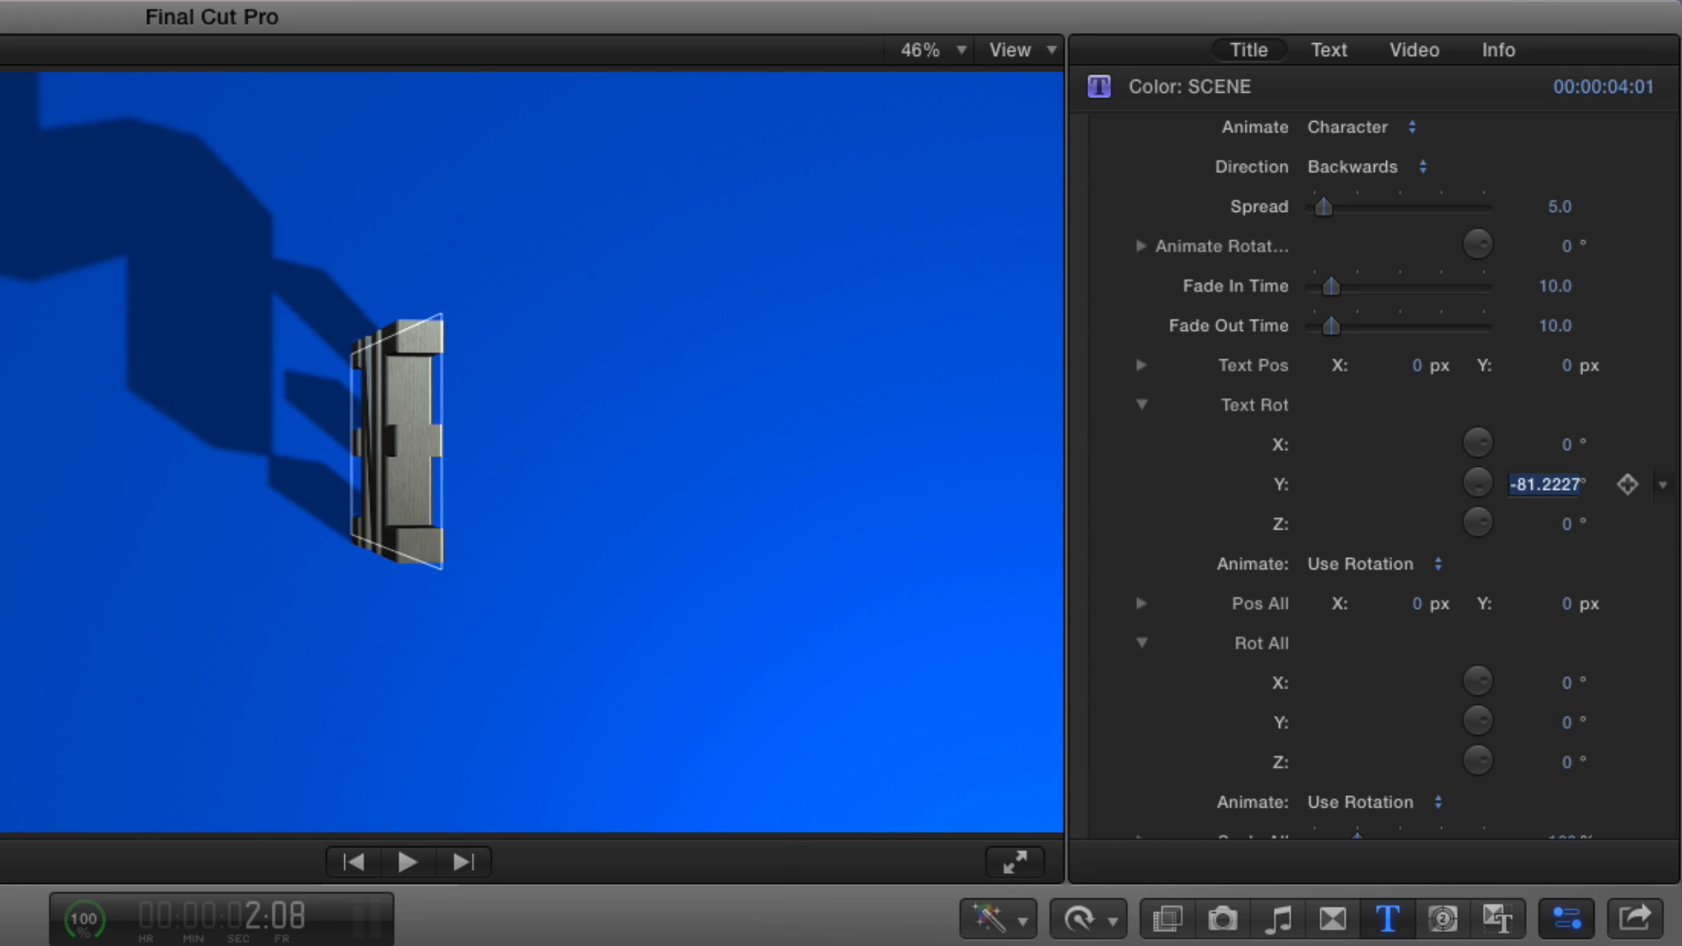
double_click(1558, 483)
text(0)
key(Return)
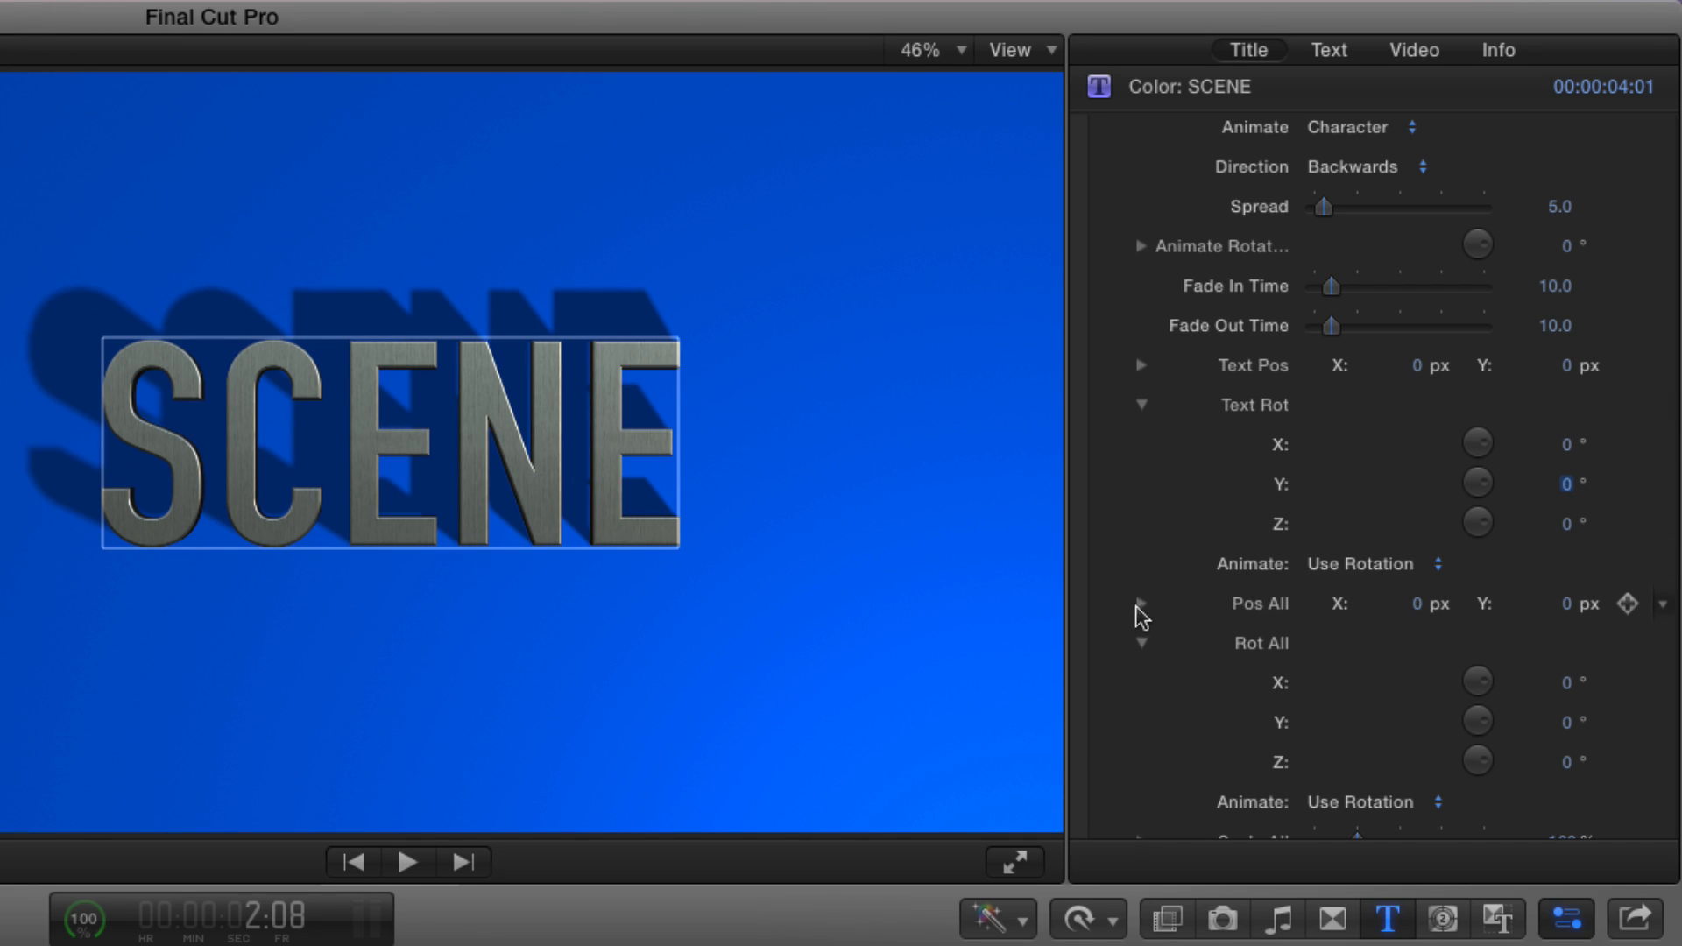
Step: Move the whole scene closer by setting Pos All Z to about 18.73 px, and preview the title animation
click(1141, 604)
drag(1574, 733, 1574, 691)
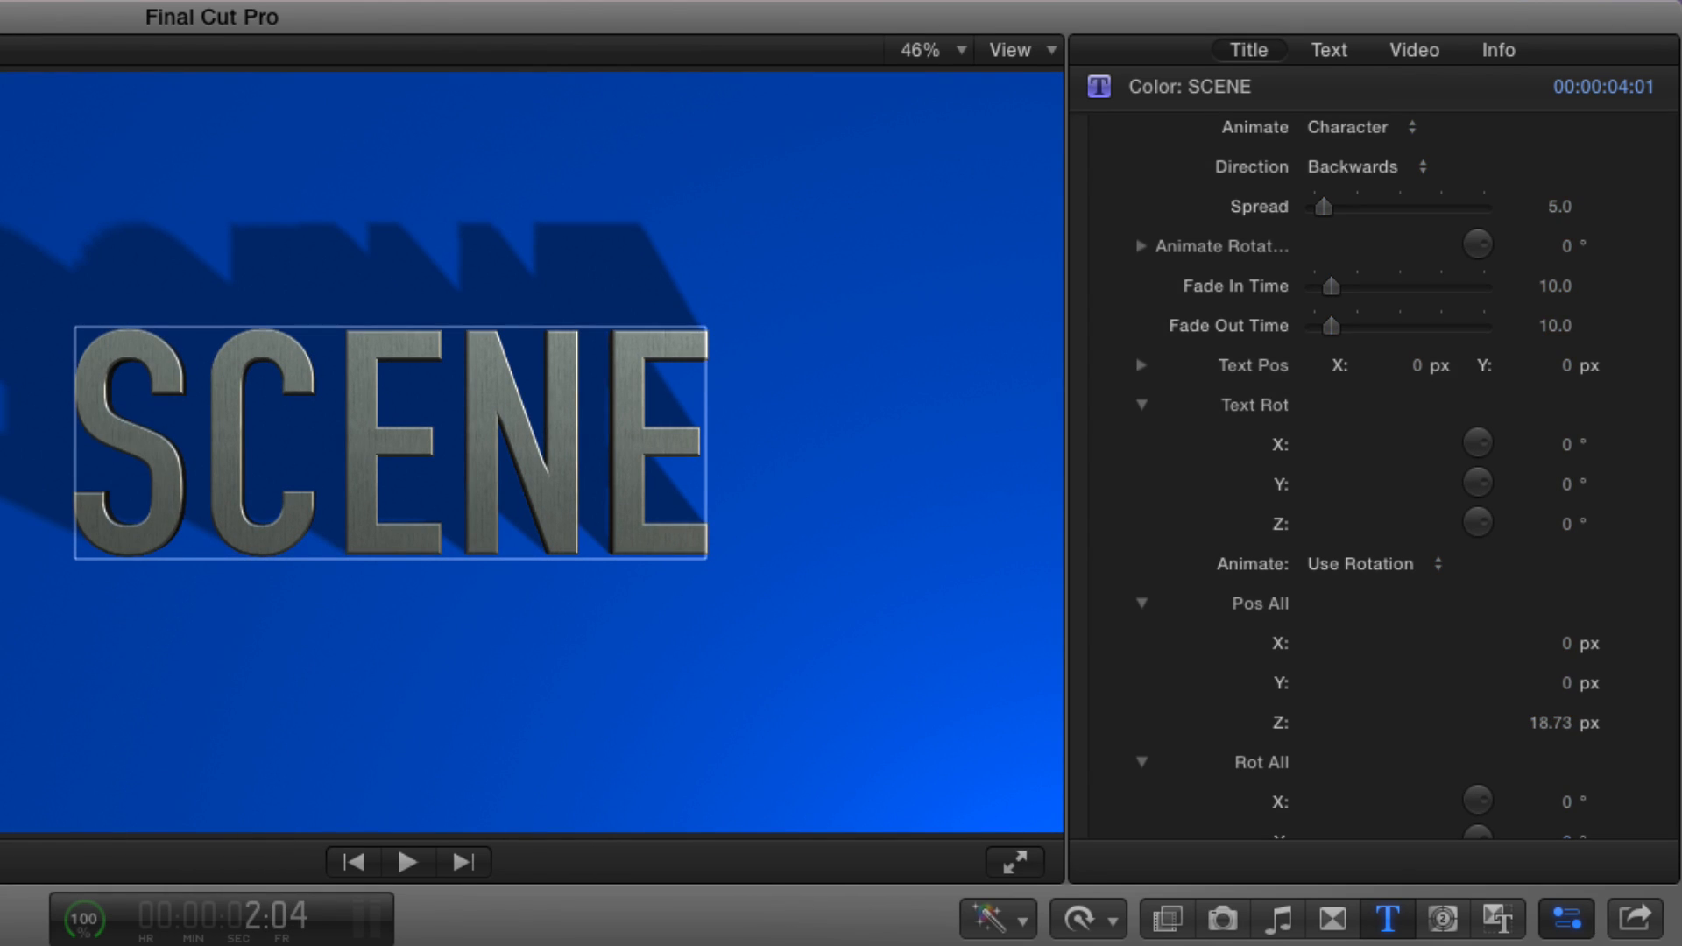
key(space)
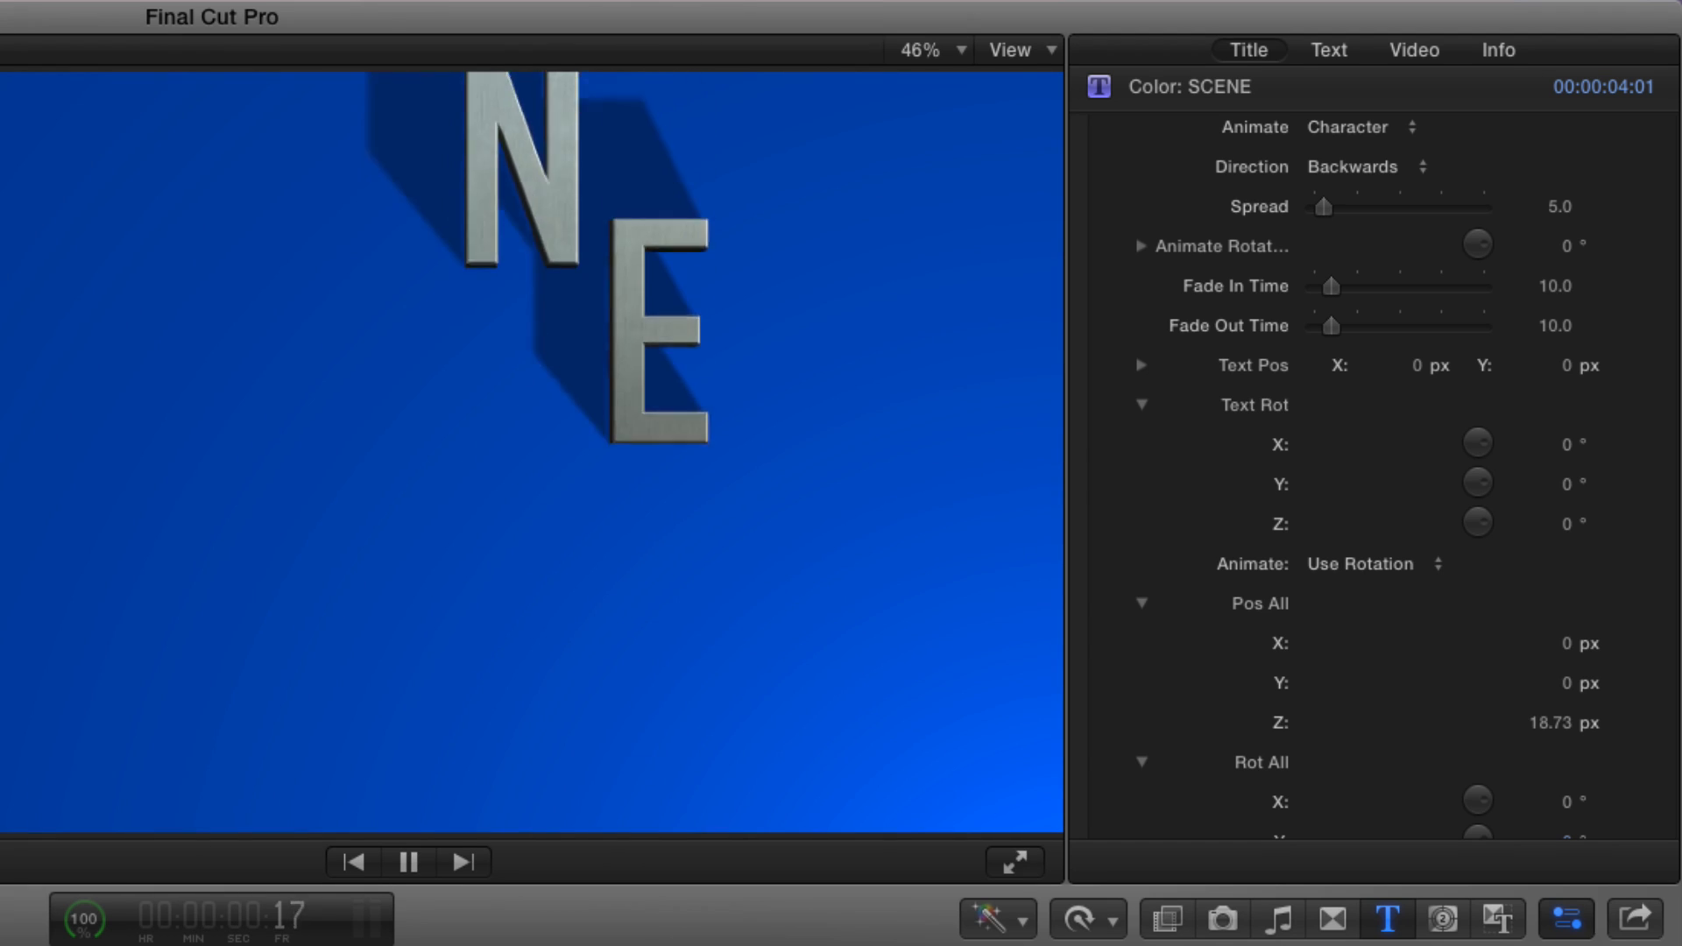
key(space)
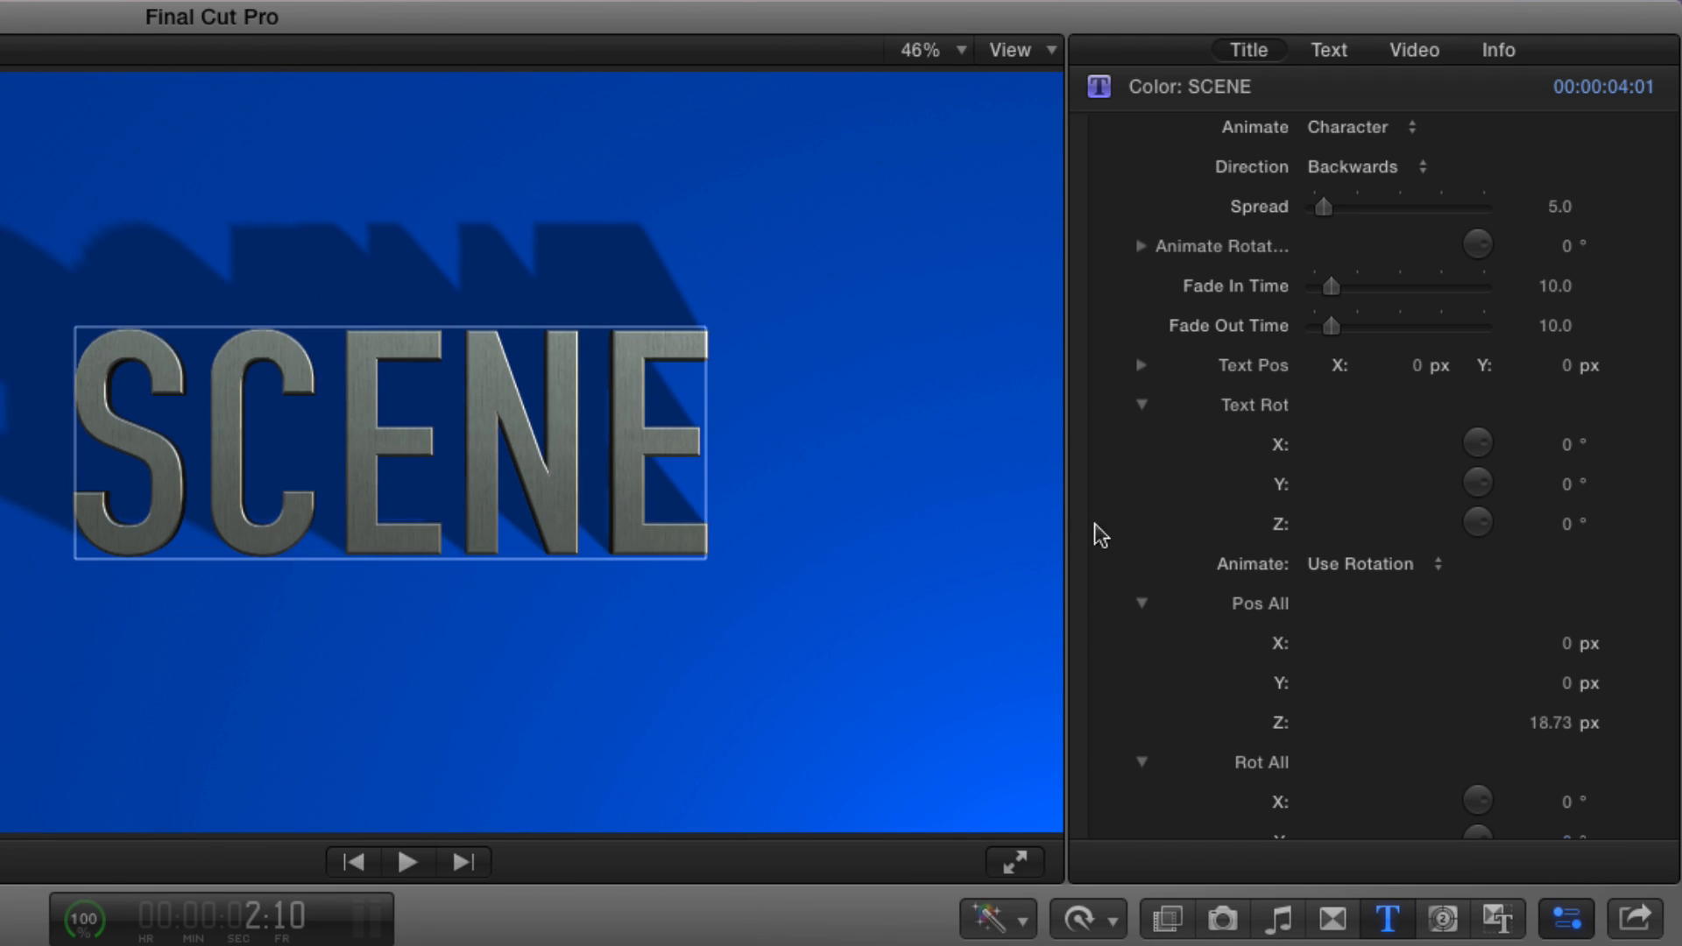
Step: Collapse the expanded Rot All, Pos All and Text Rot parameters
scroll(1380, 600, down, 3)
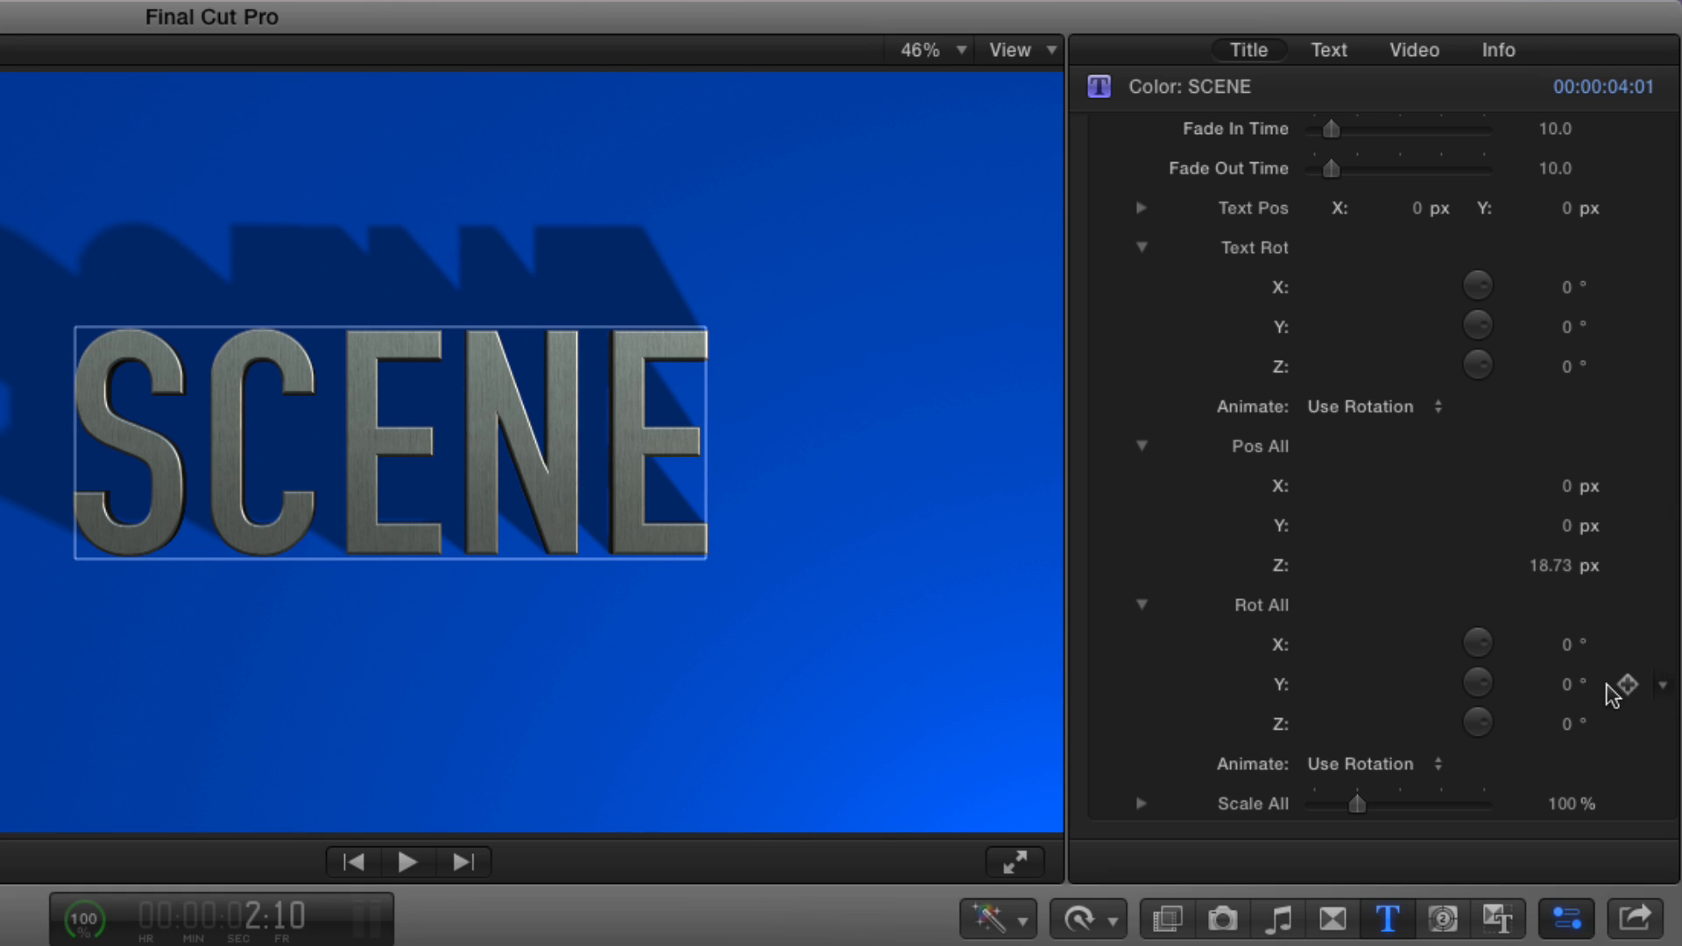
click(1140, 606)
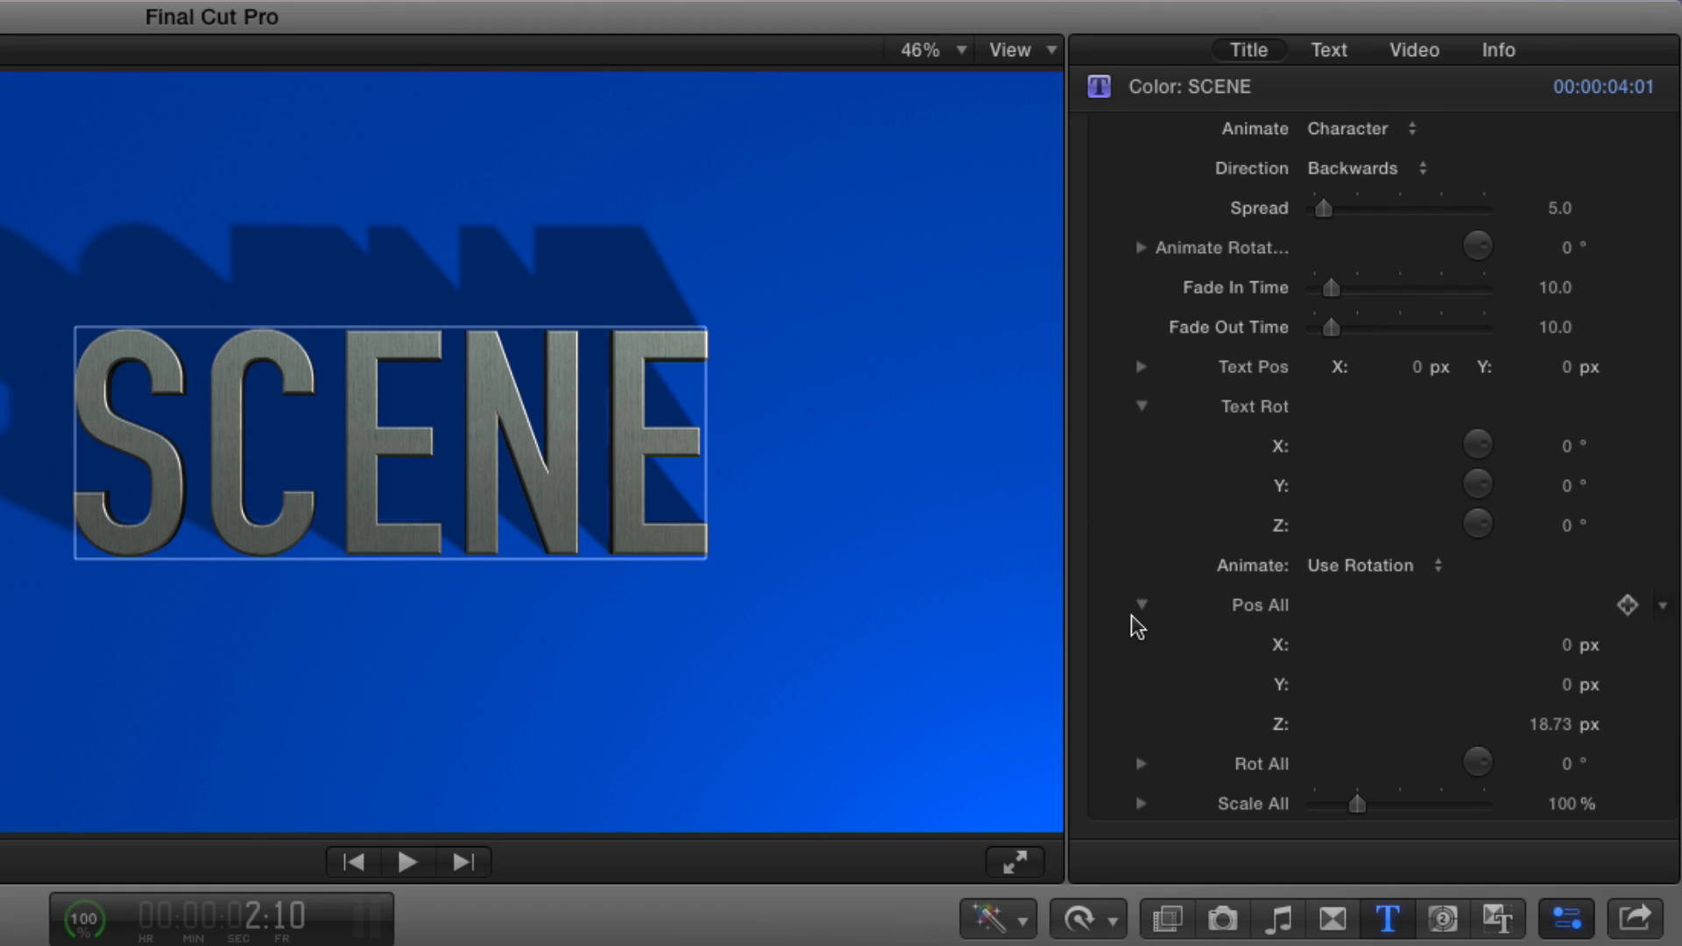
click(1138, 609)
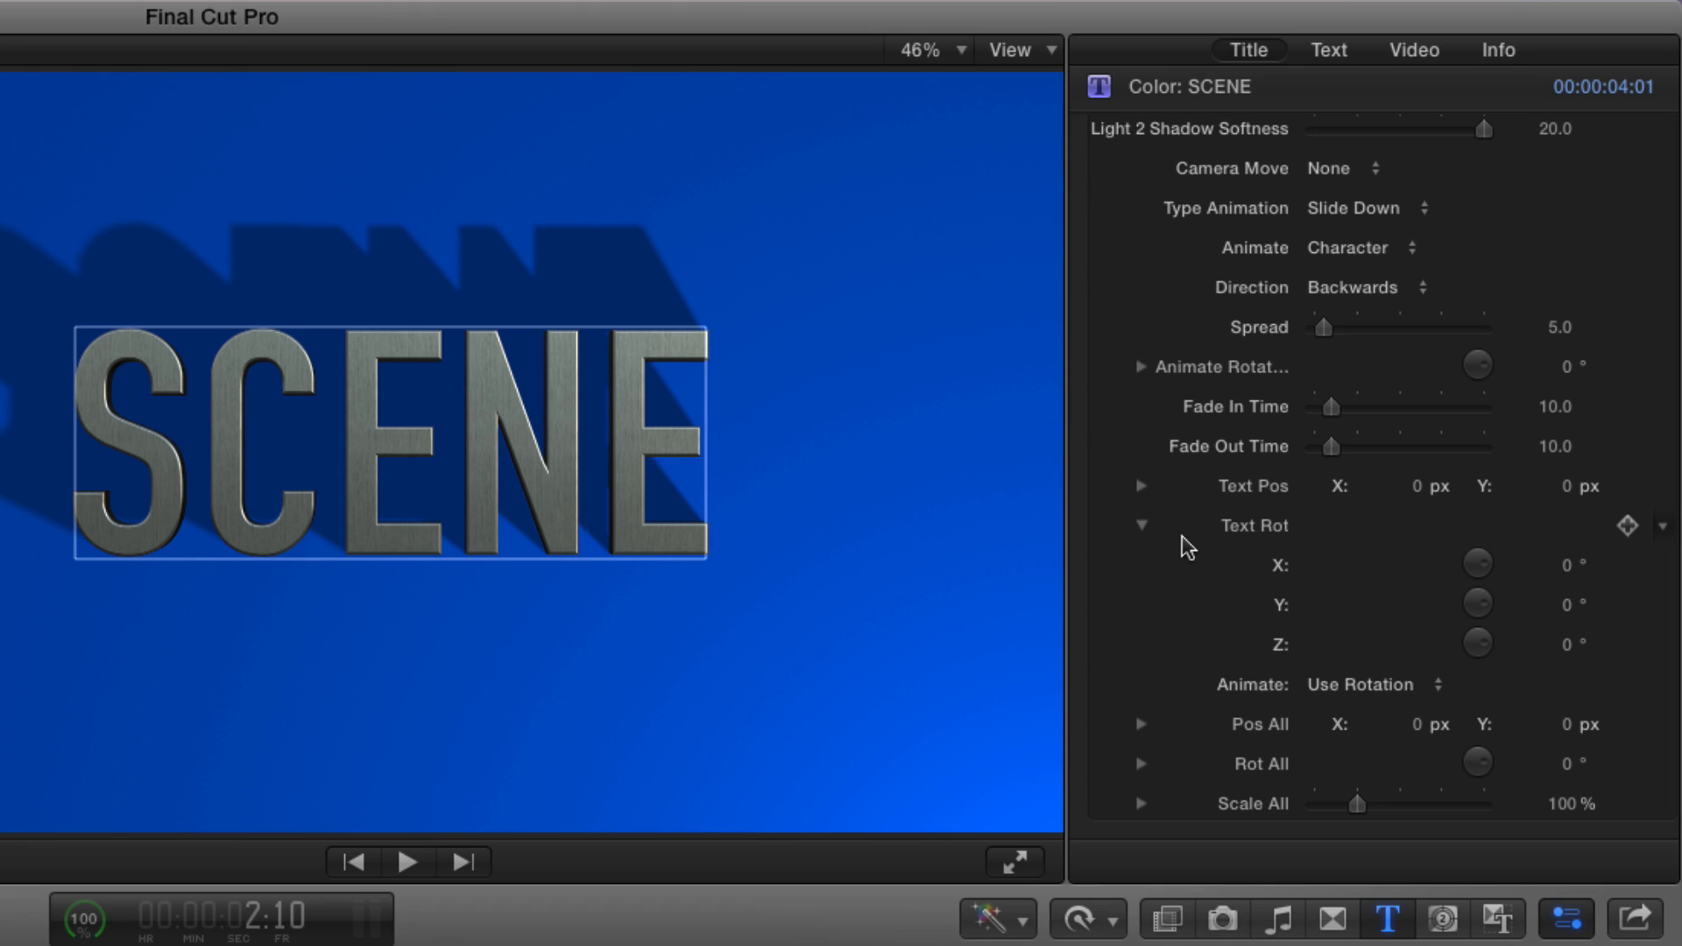
click(1141, 525)
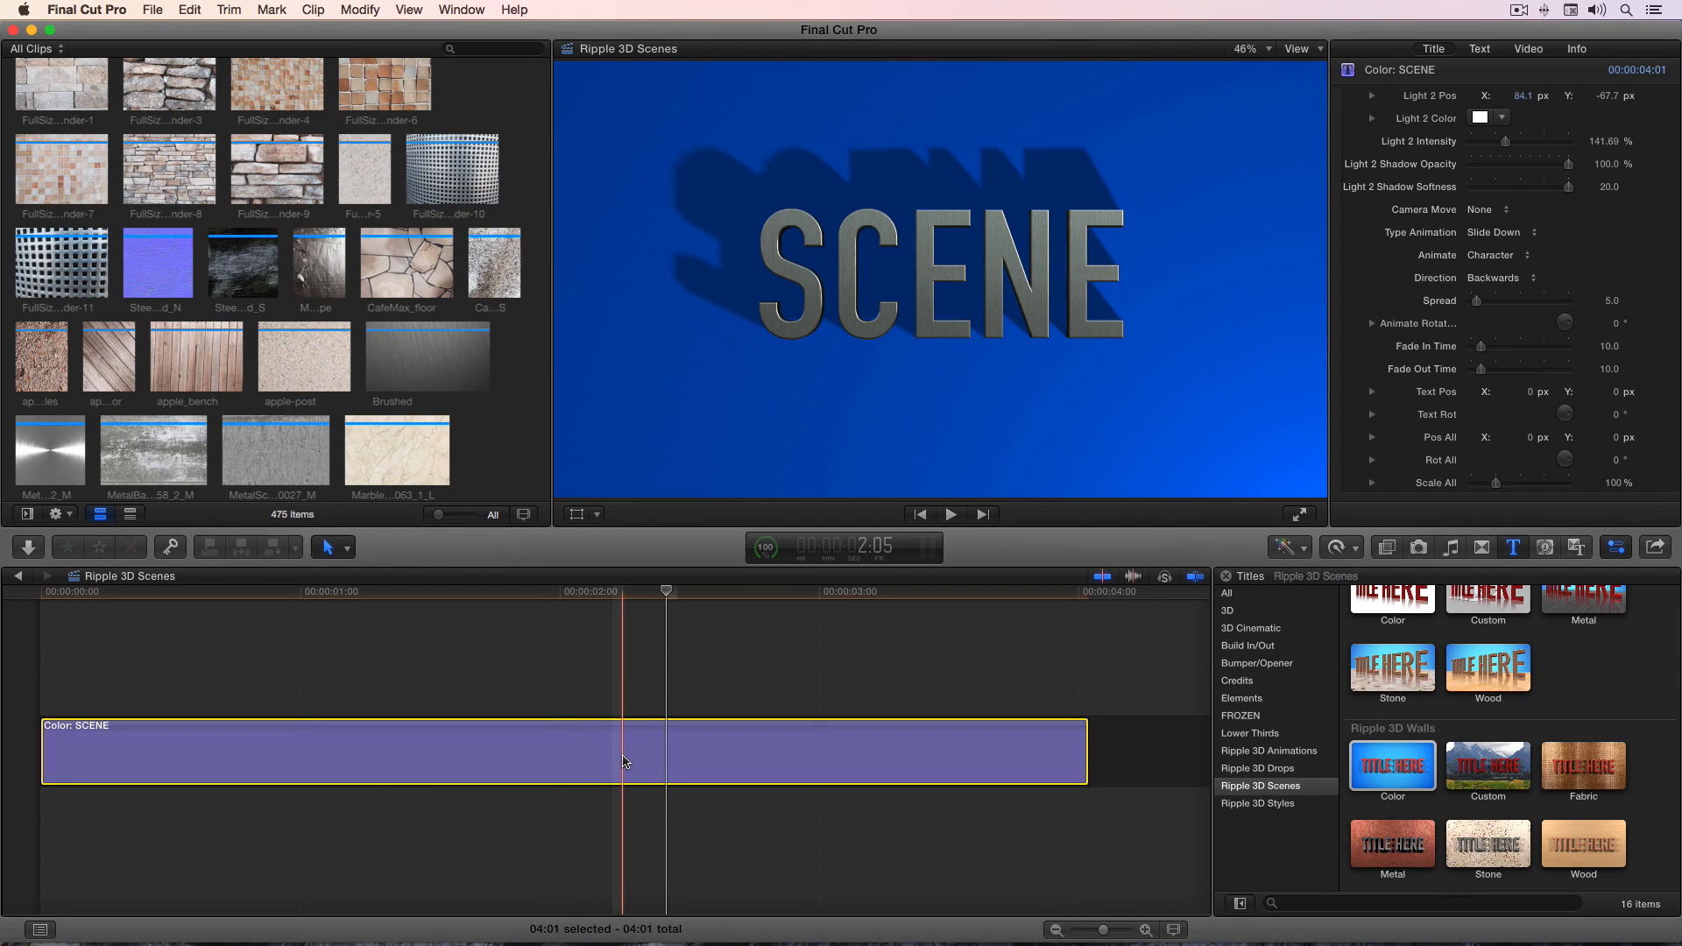
Step: Replace the Color title in the timeline with the Custom wall title and park the playhead around 7:02
key(Delete)
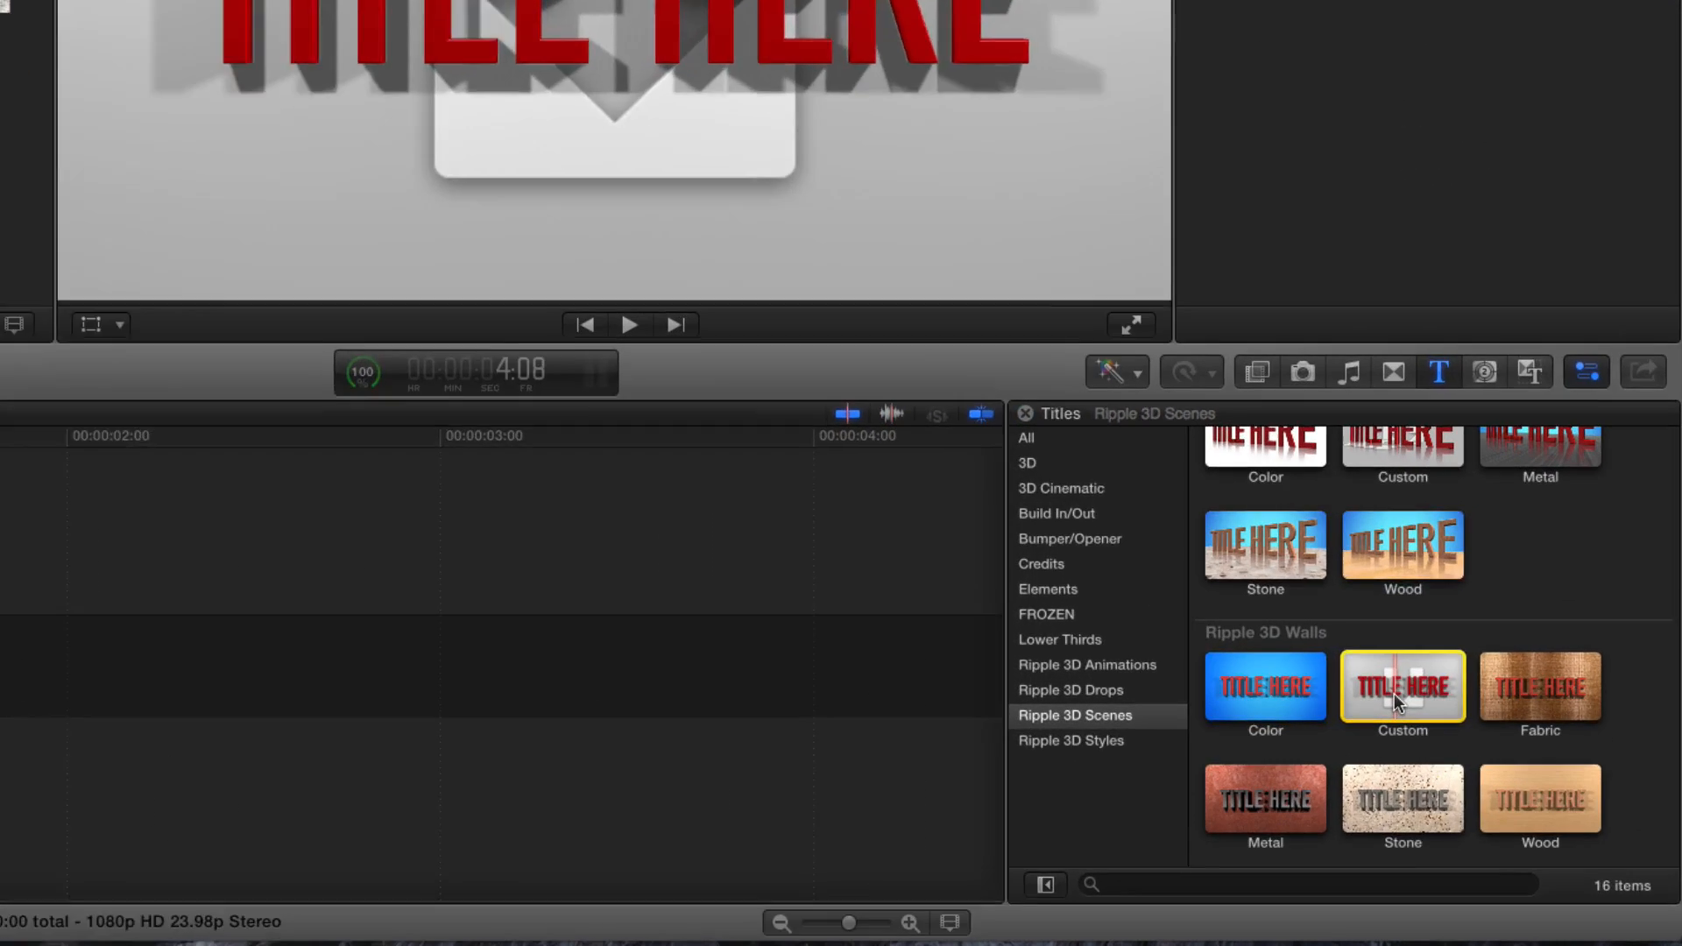
click(1484, 771)
key(e)
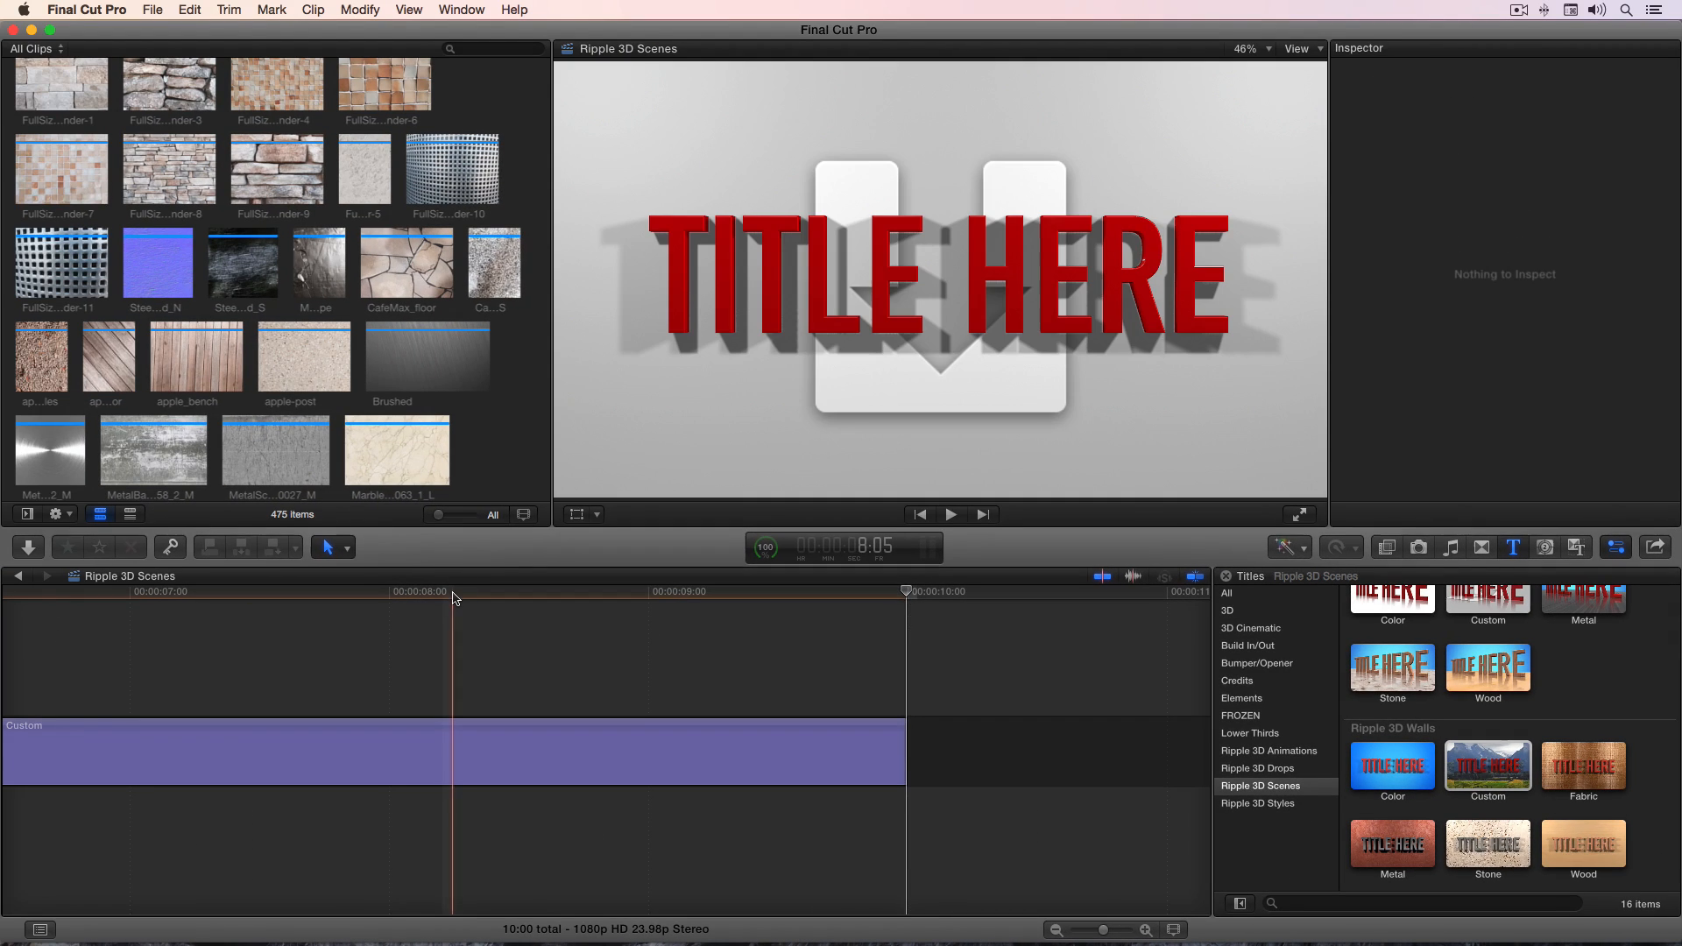
click(453, 594)
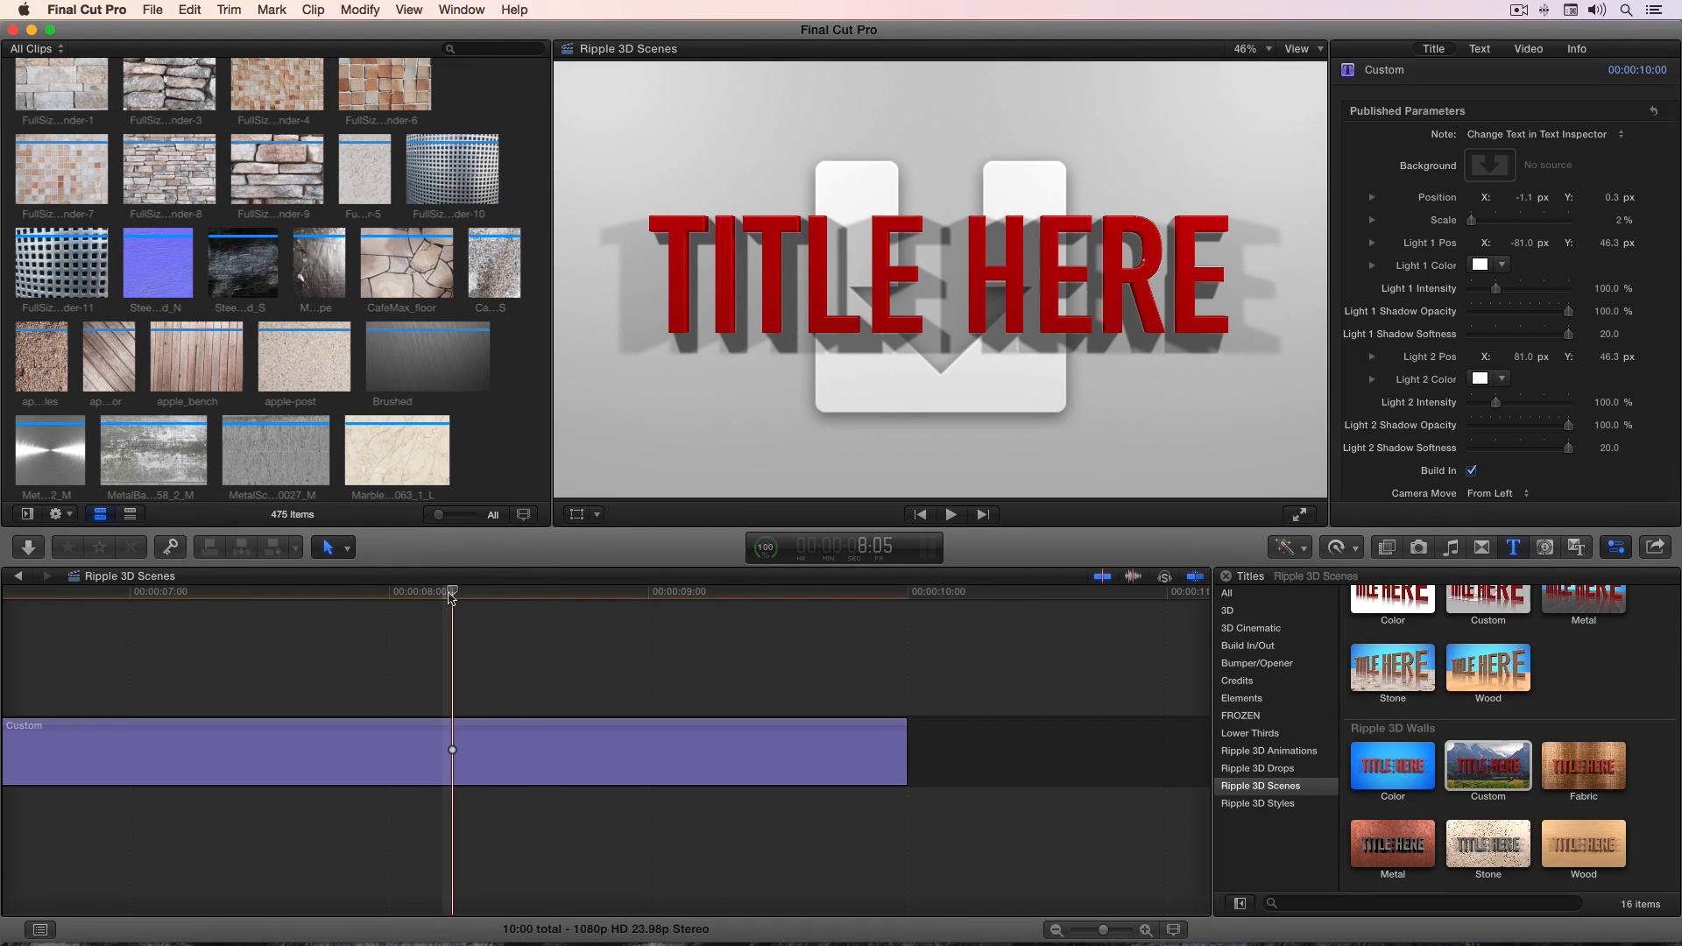
scroll(575, 597, left, 5)
click(575, 597)
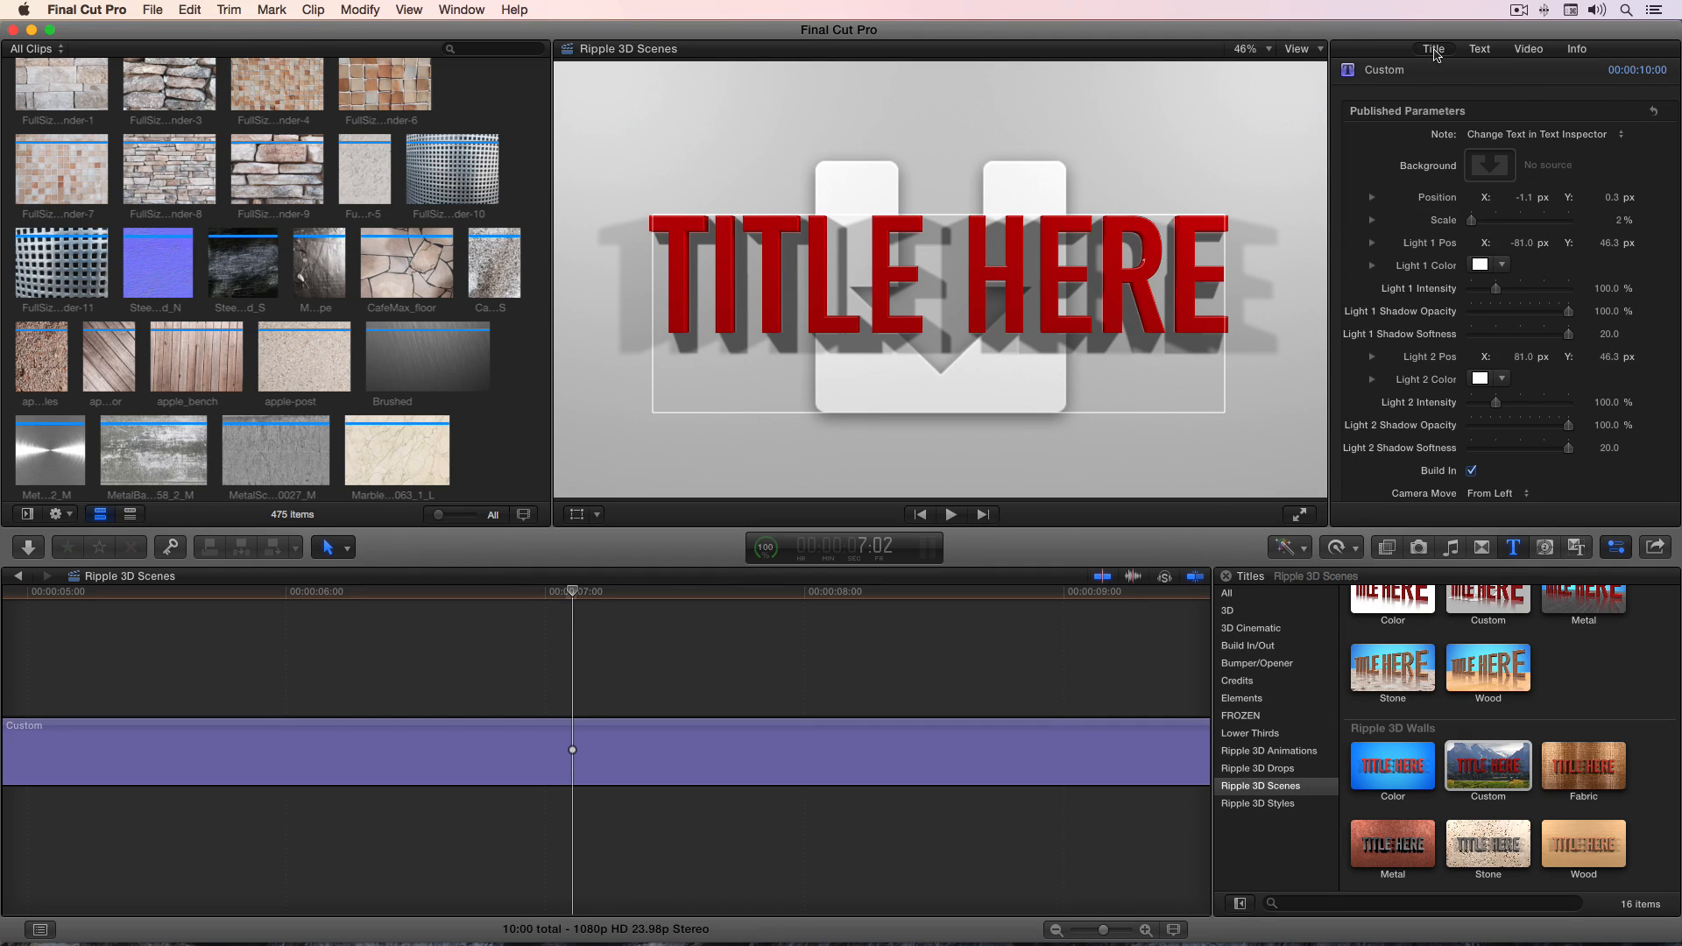
Step: Use the FullSizeRender-4 tile image as the Custom wall's background and set its X position to -1.0 px
click(1491, 166)
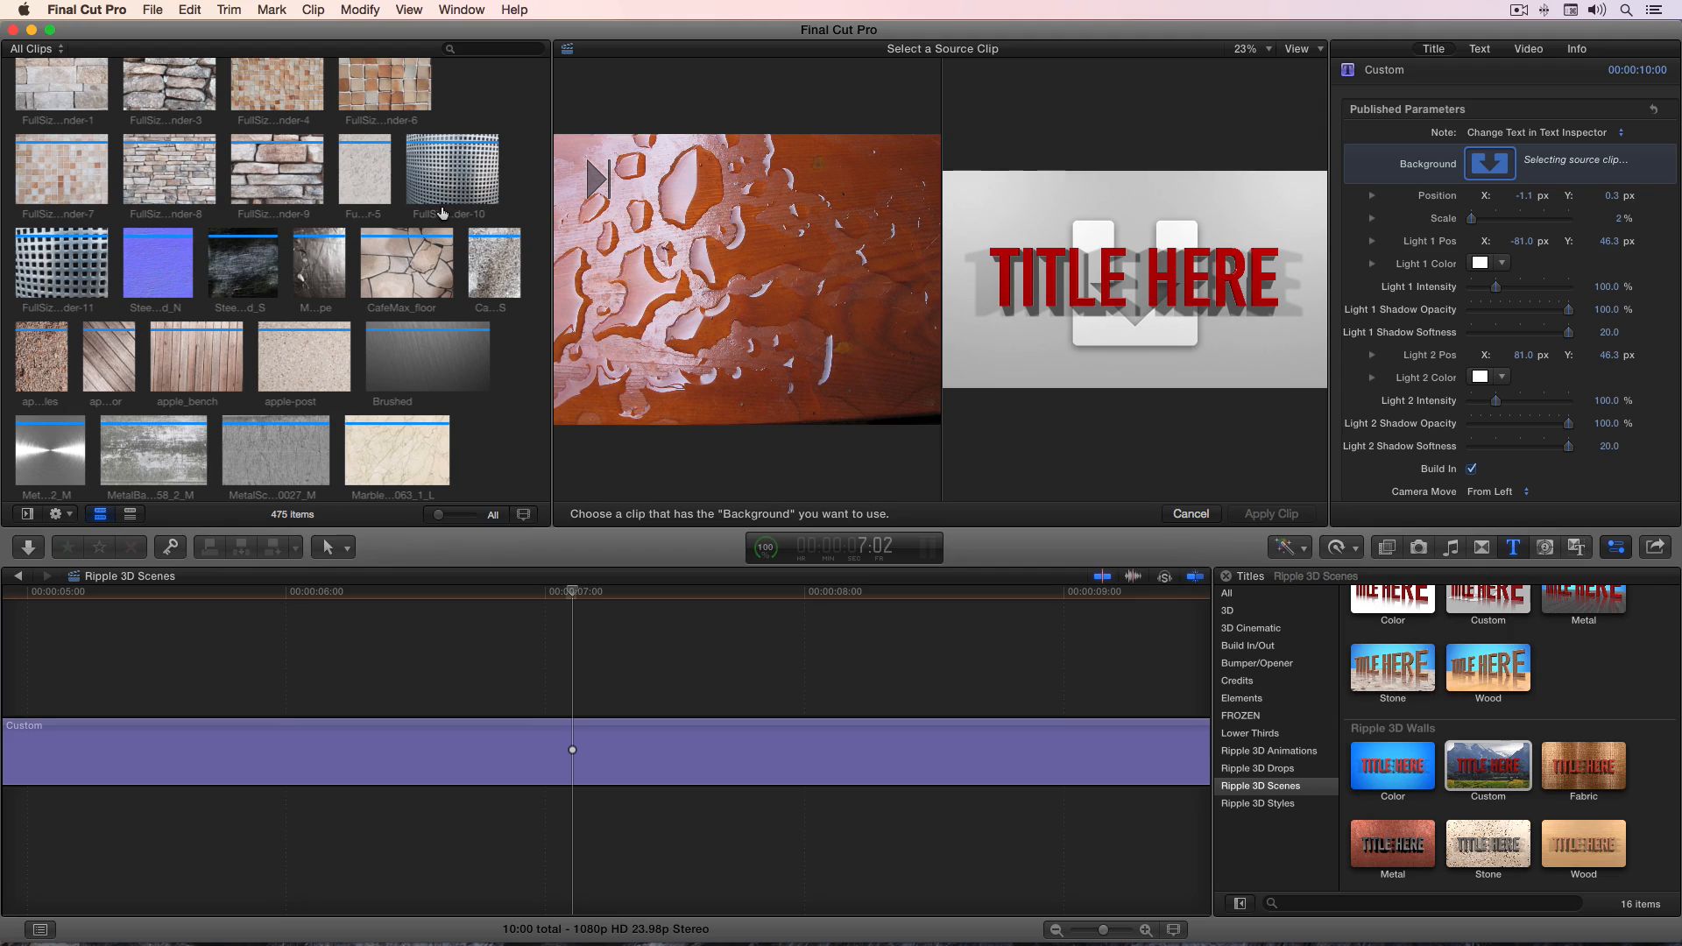
click(270, 87)
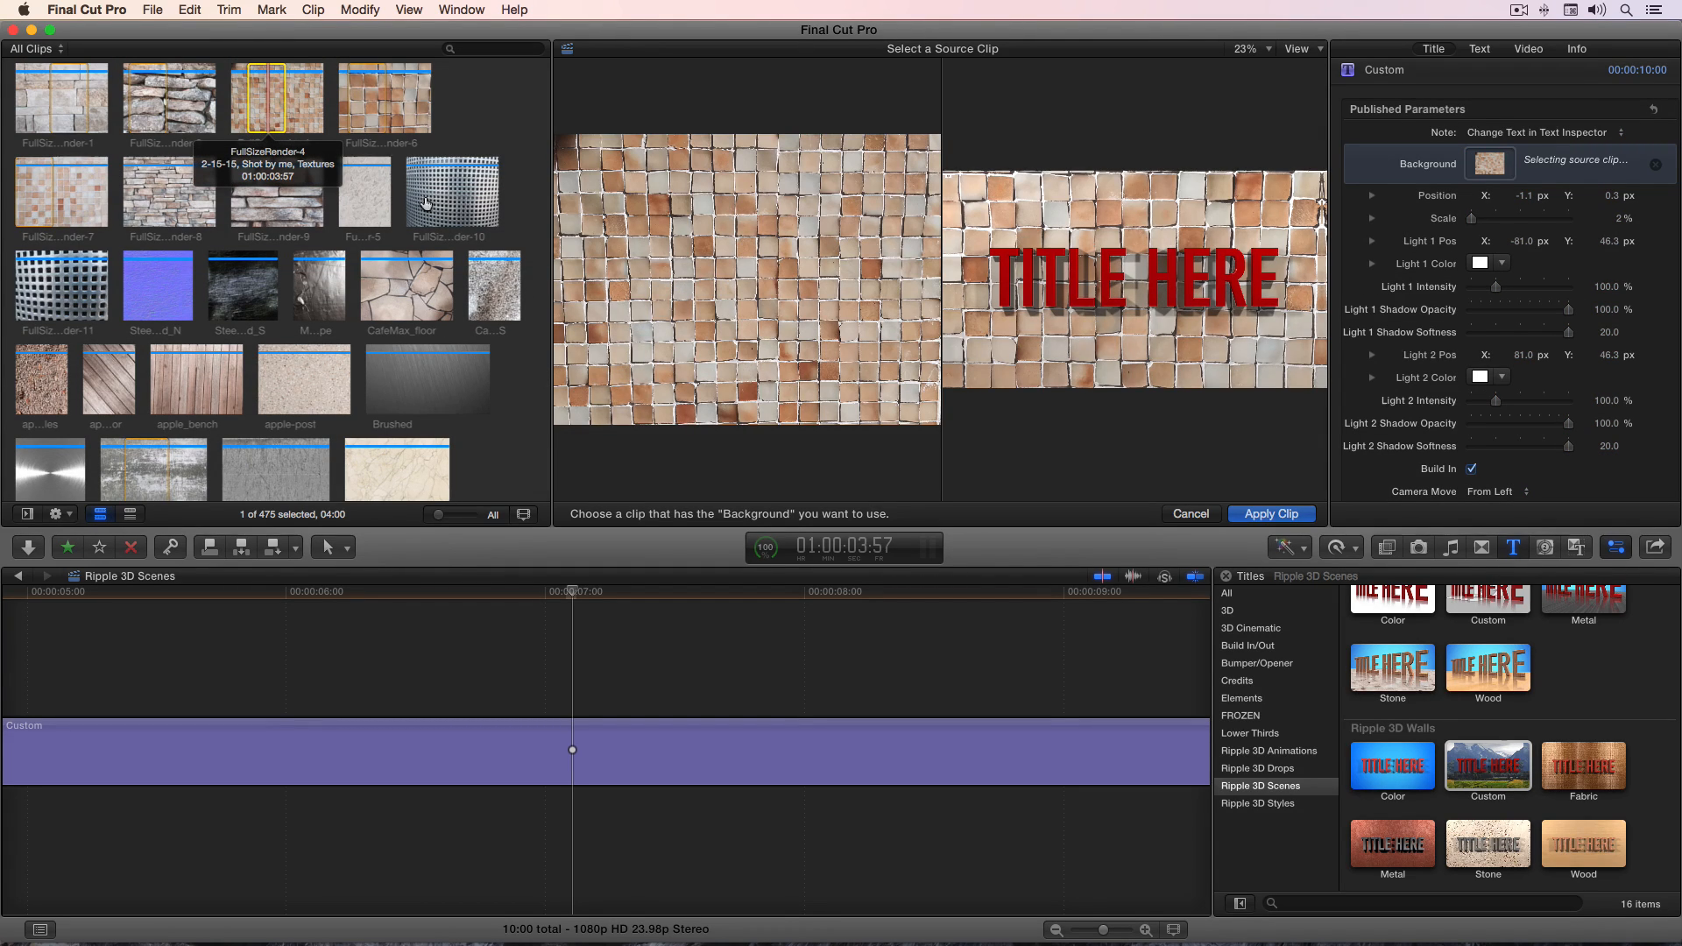
click(1291, 519)
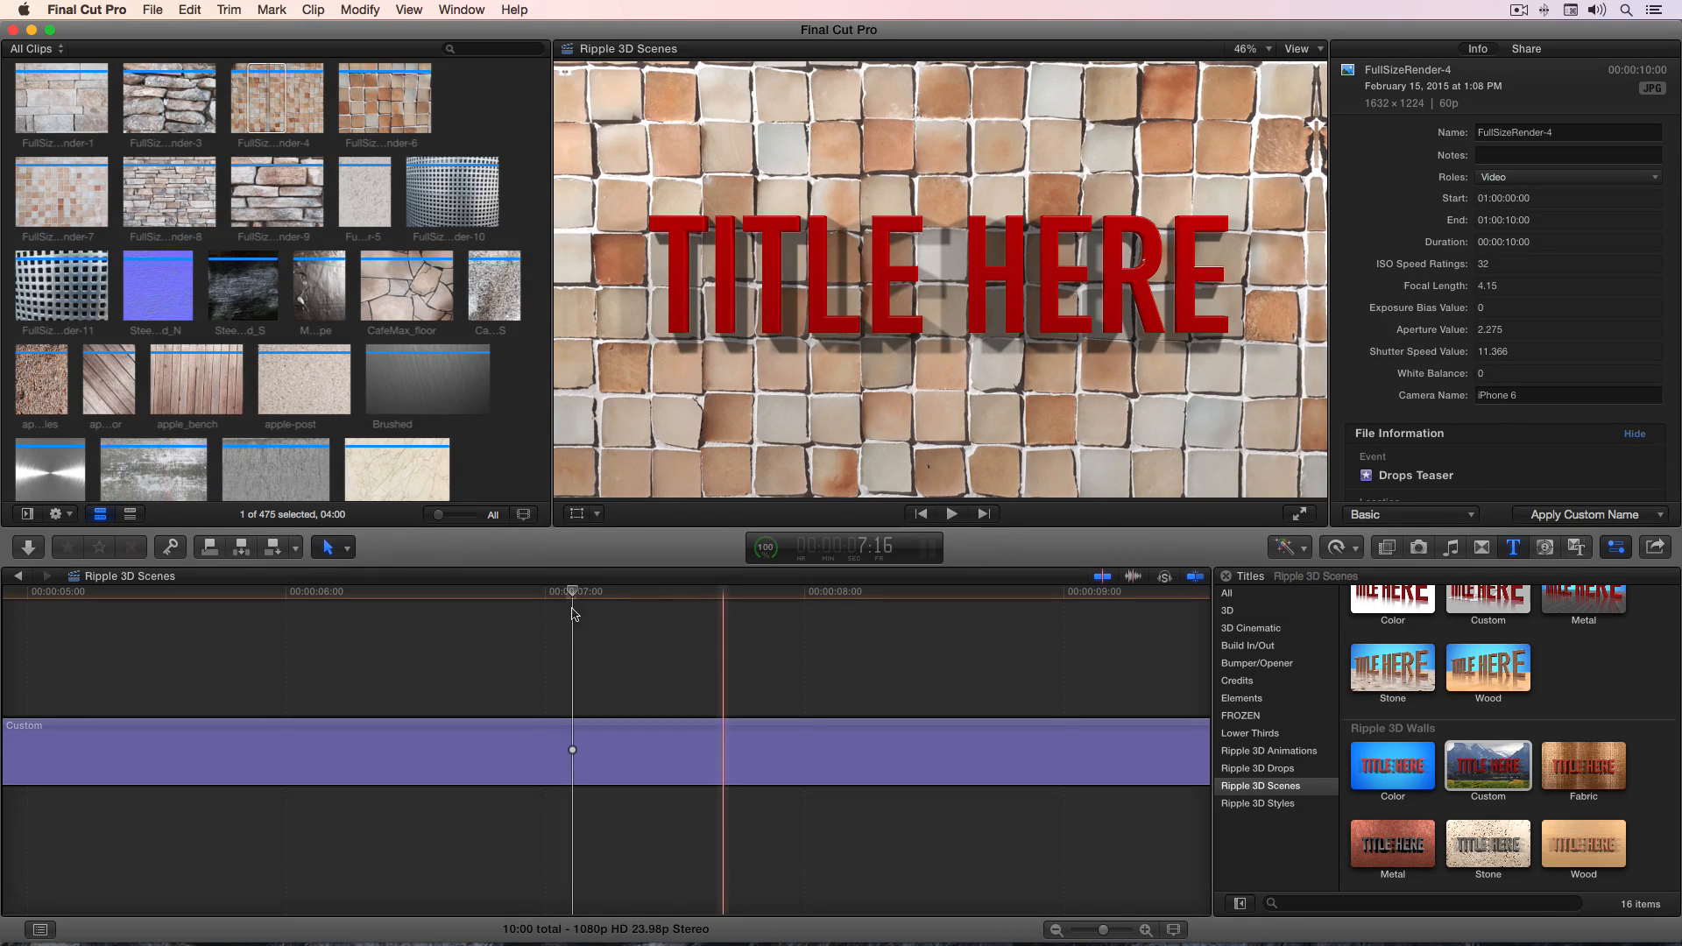
click(571, 594)
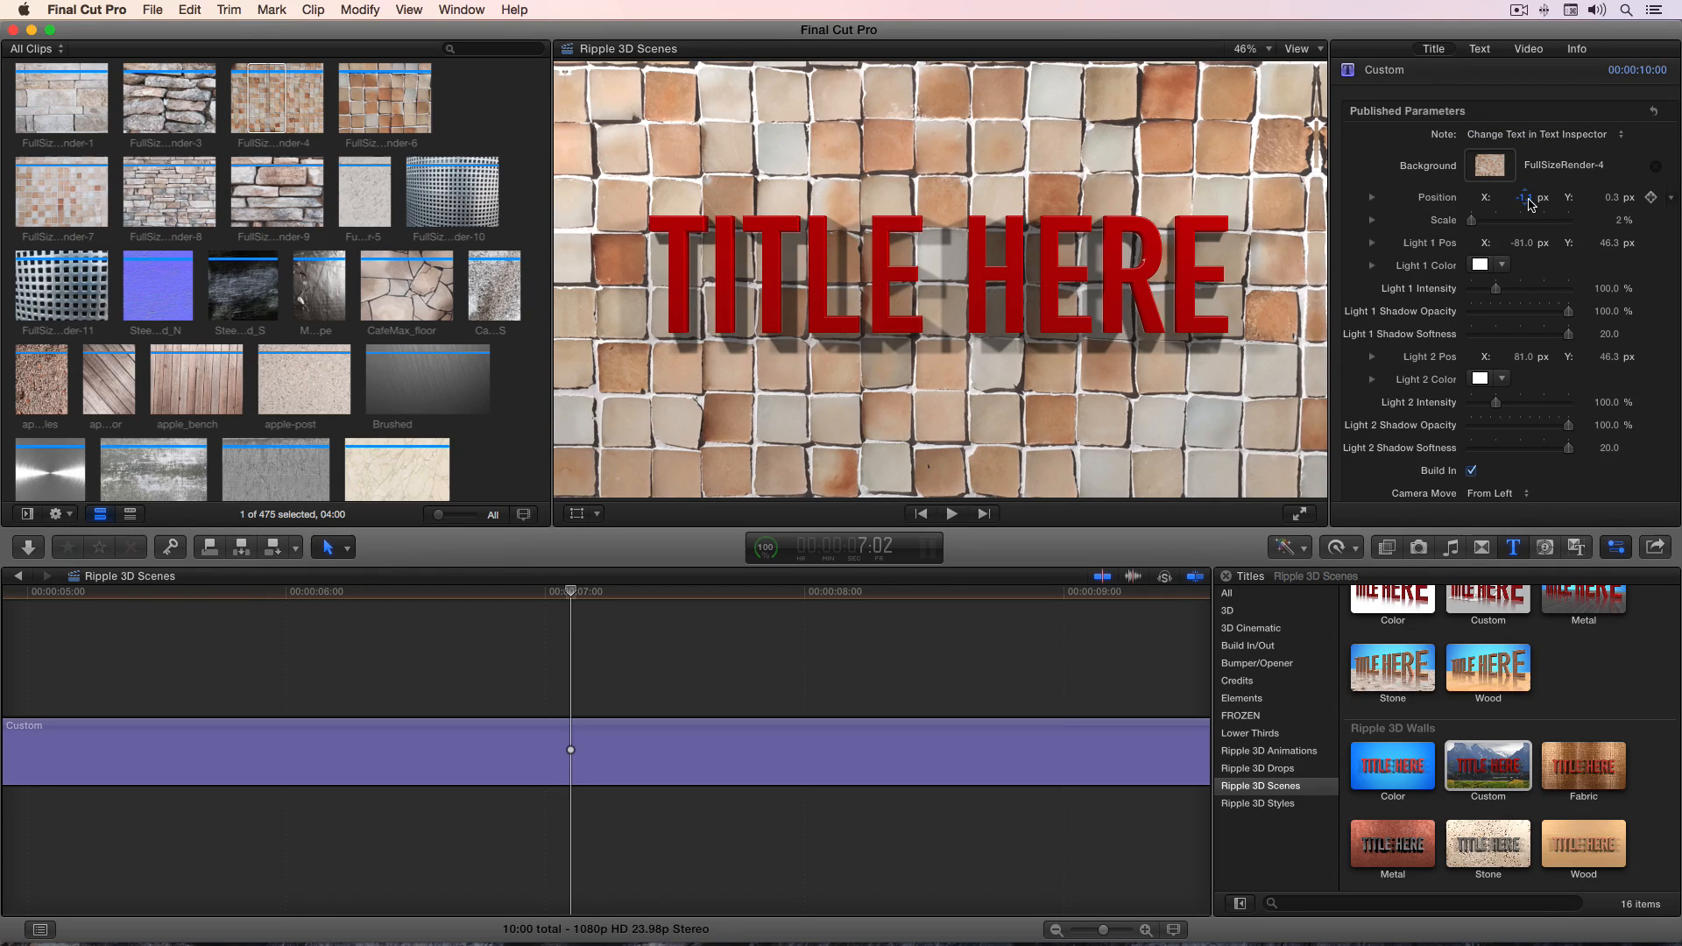
drag(1525, 197, 1574, 210)
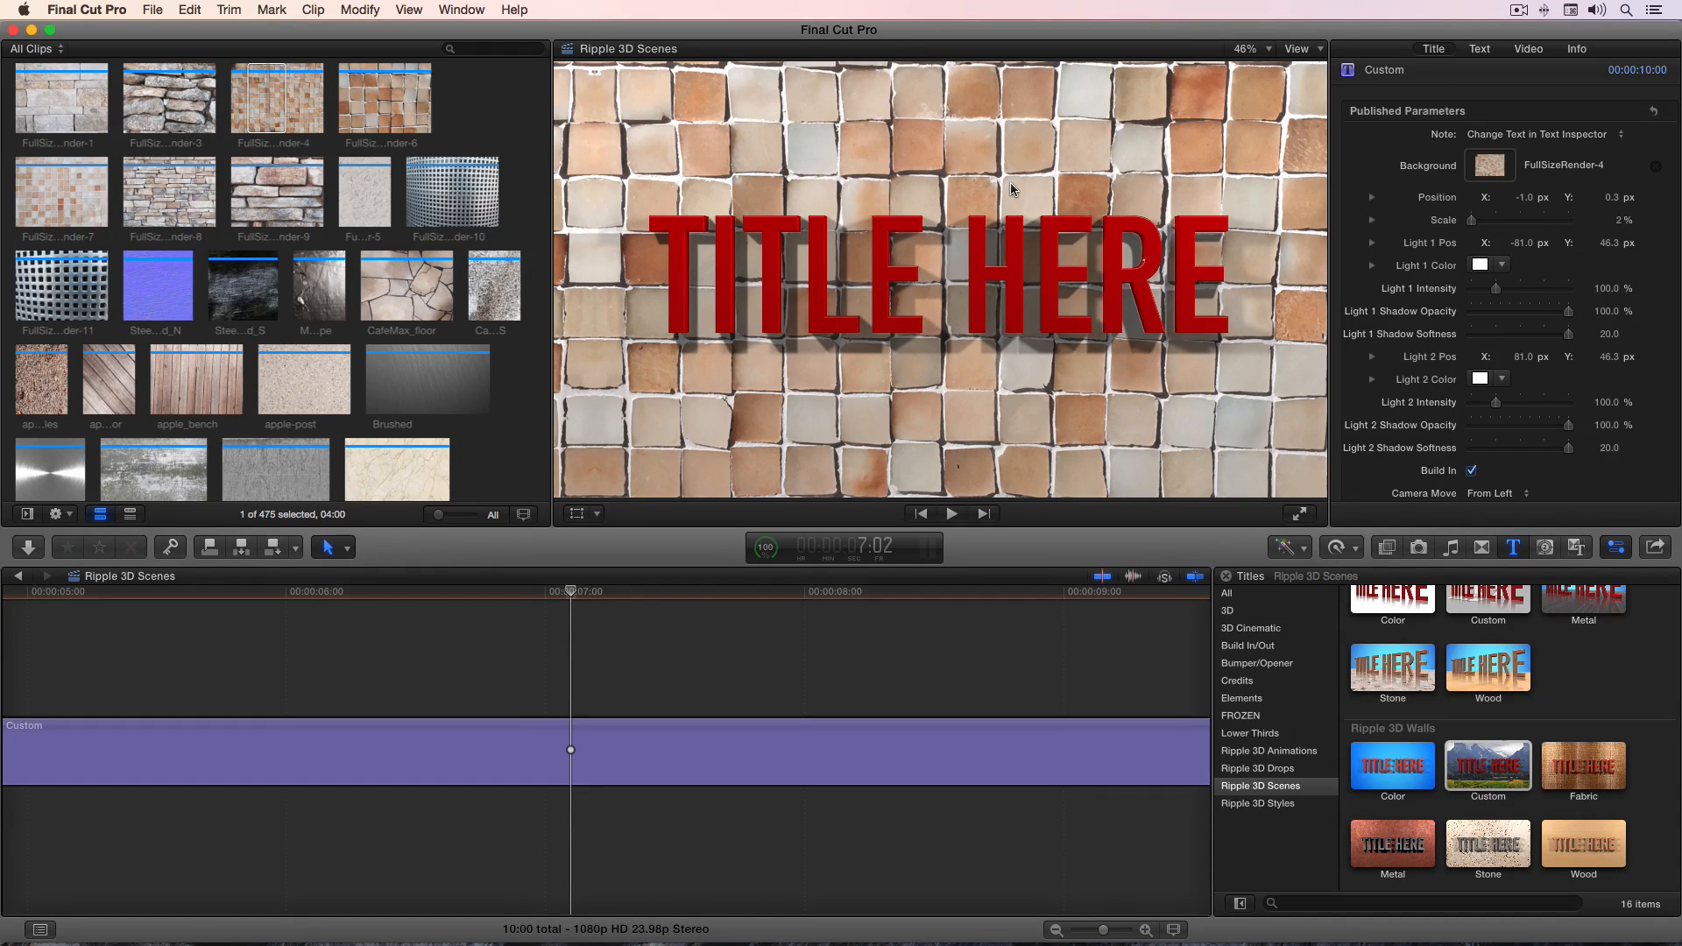
Step: Replace the Custom title in the timeline with the Fabric wall title and park the playhead at 7:21
click(604, 762)
key(Delete)
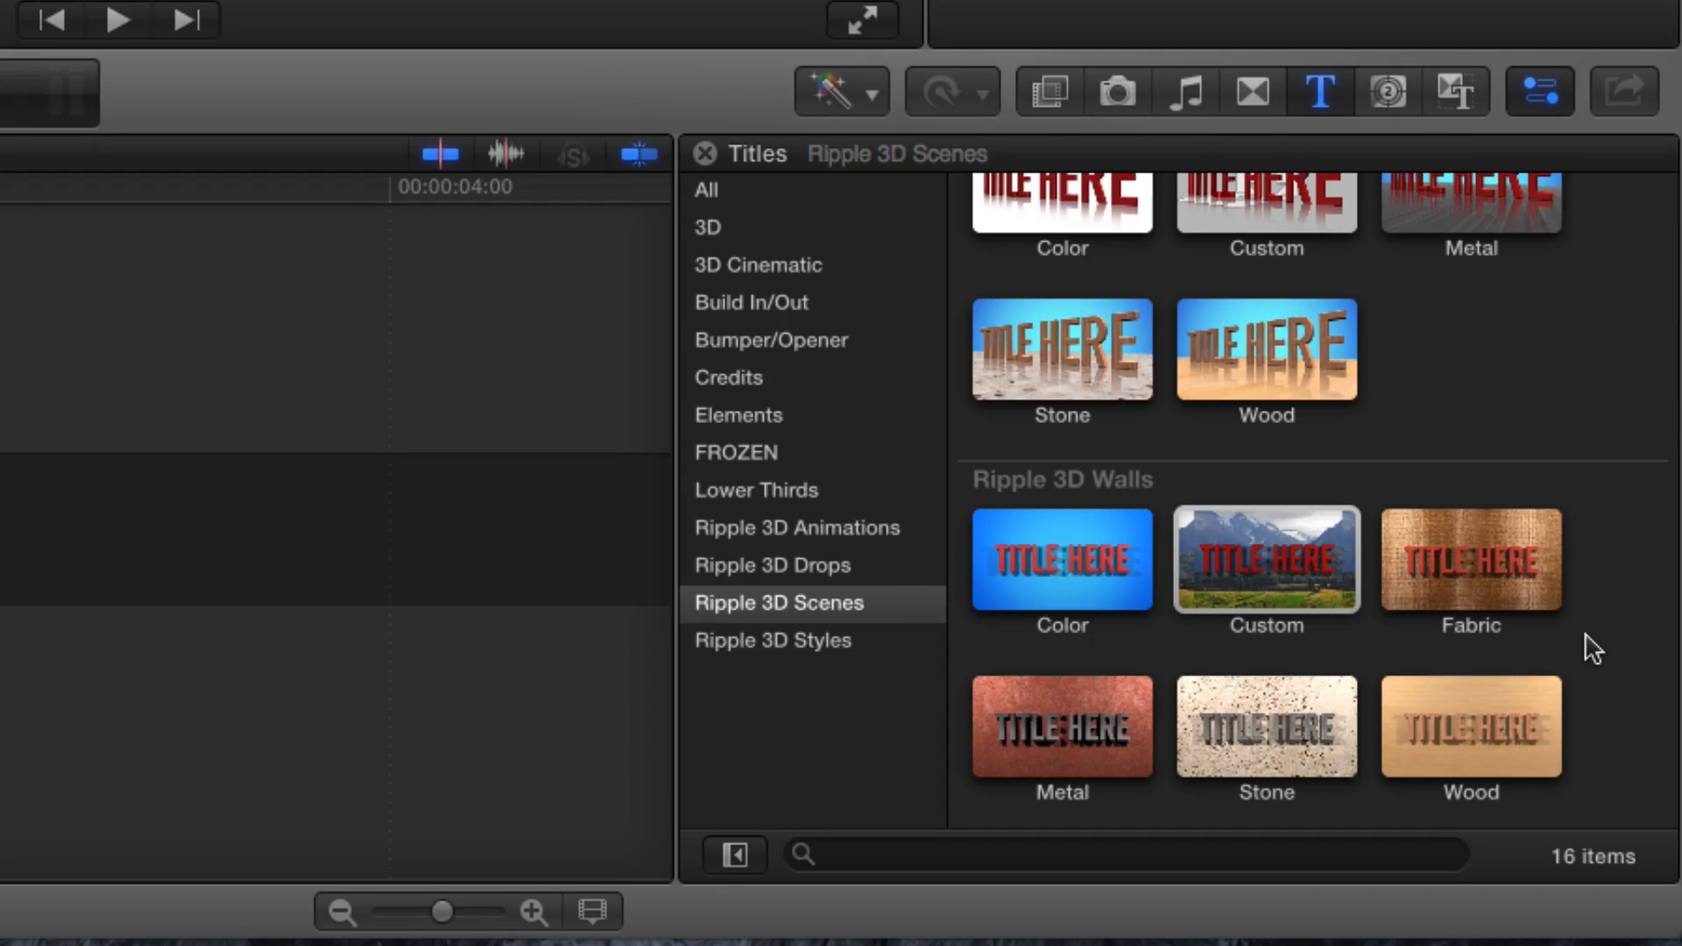
click(1486, 578)
key(e)
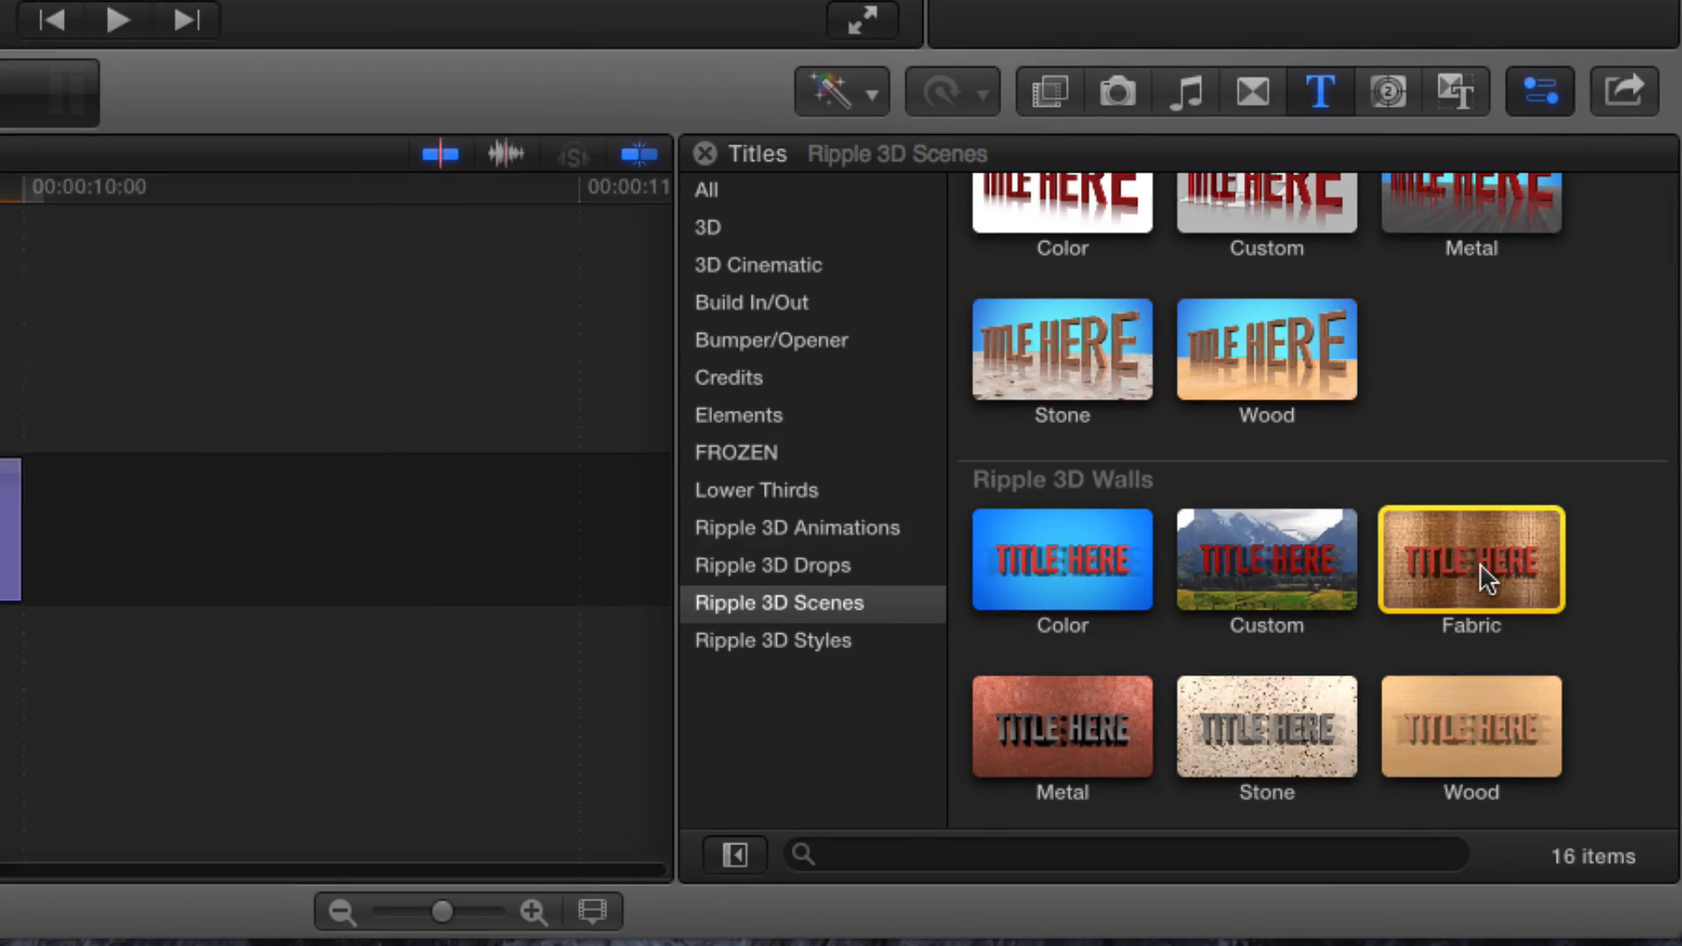
click(329, 599)
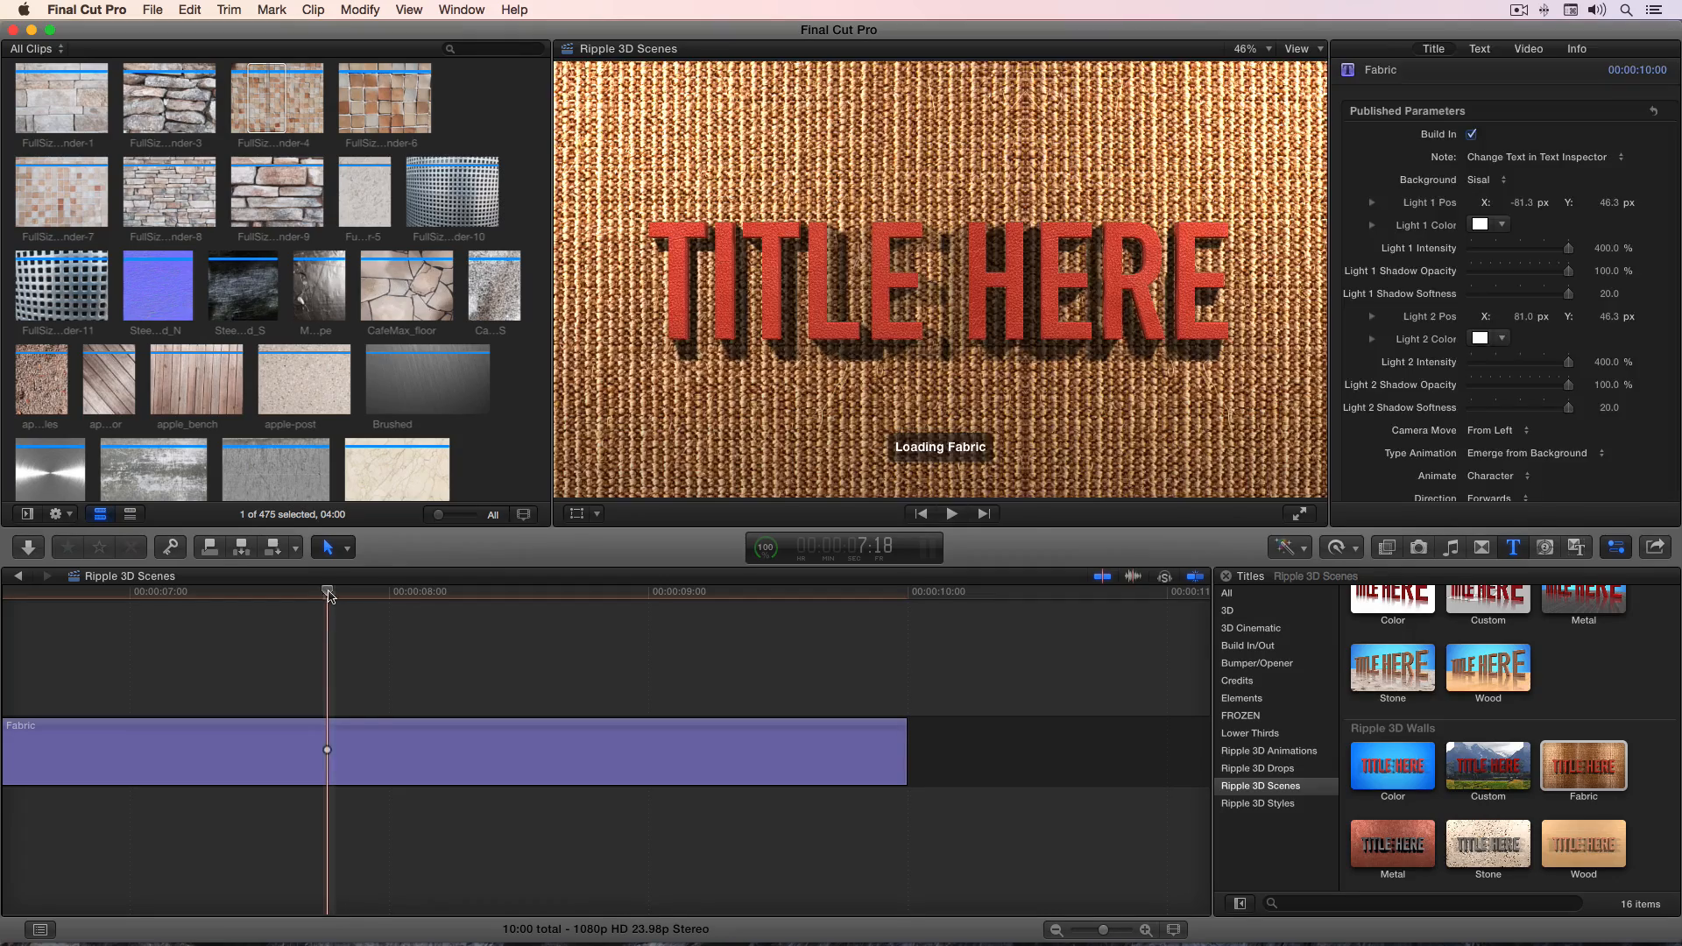
drag(330, 600, 367, 596)
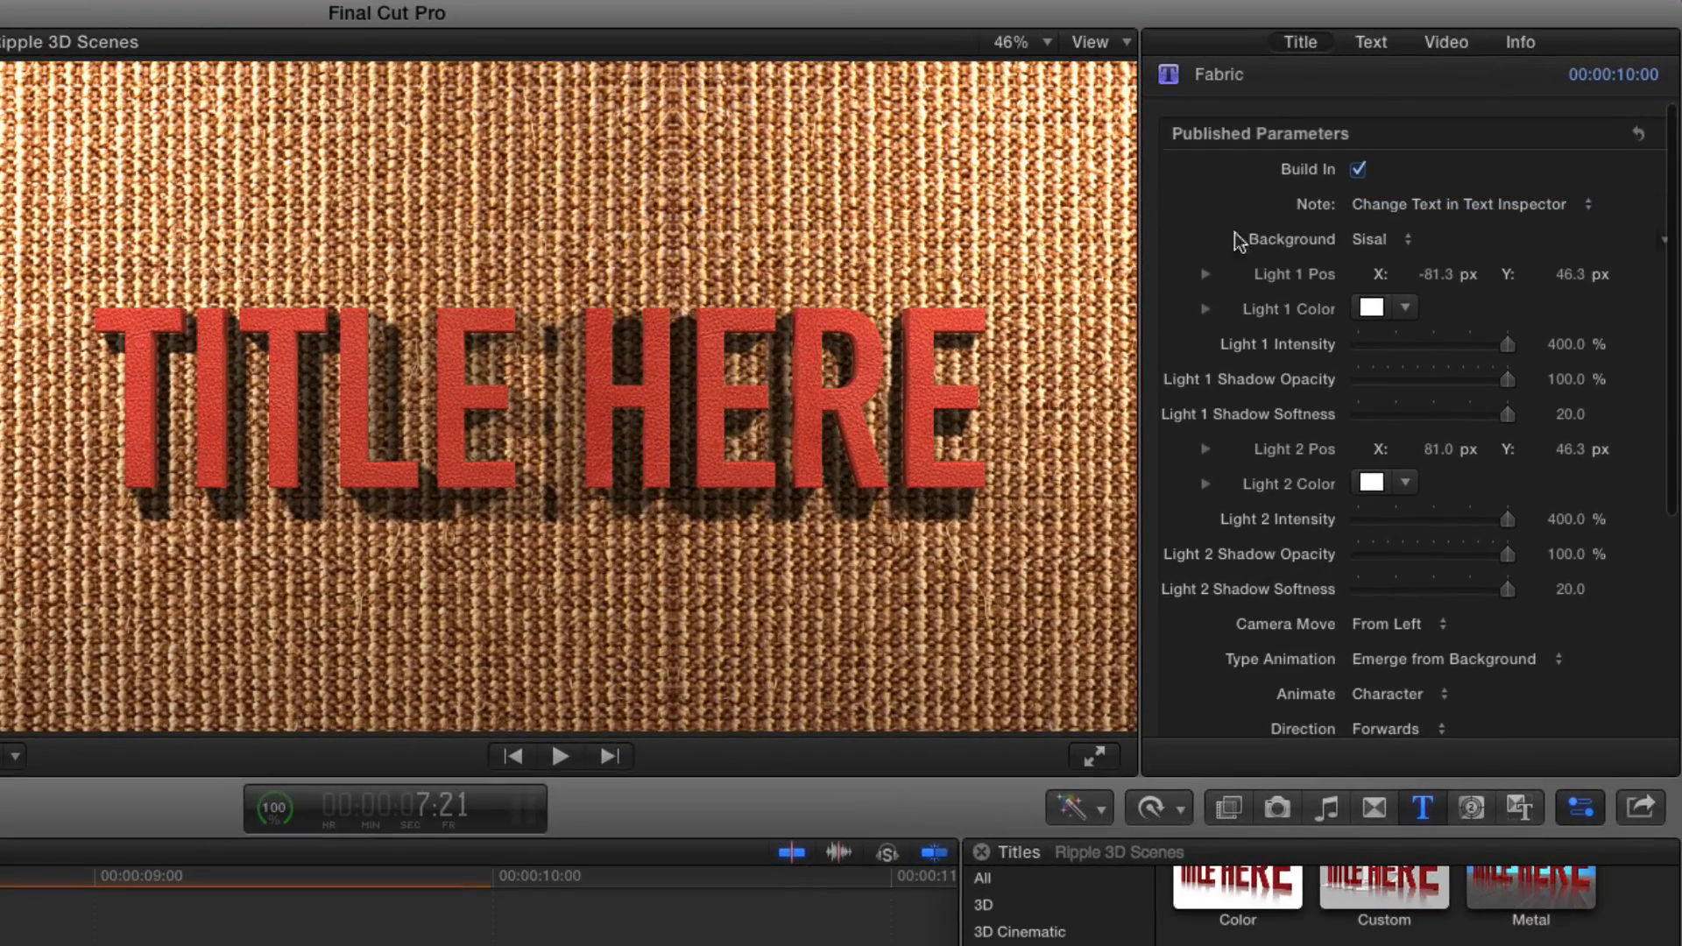
Step: Switch the Fabric wall's background to Canvas, Linen and finally Wool
click(1399, 248)
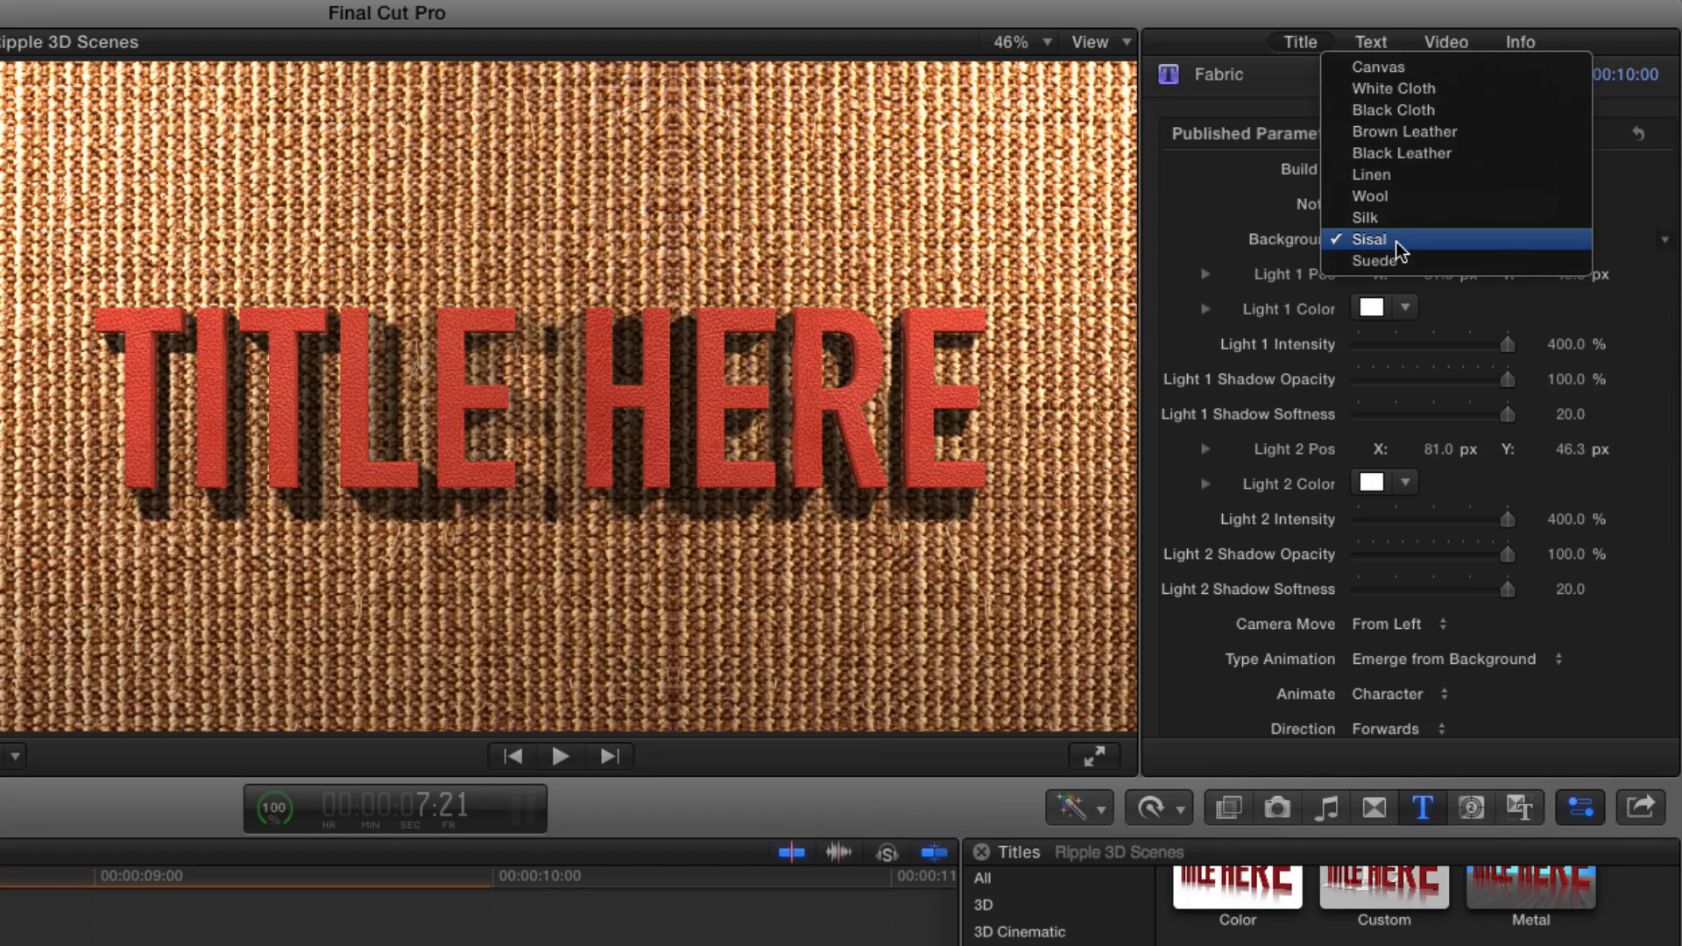
click(1411, 68)
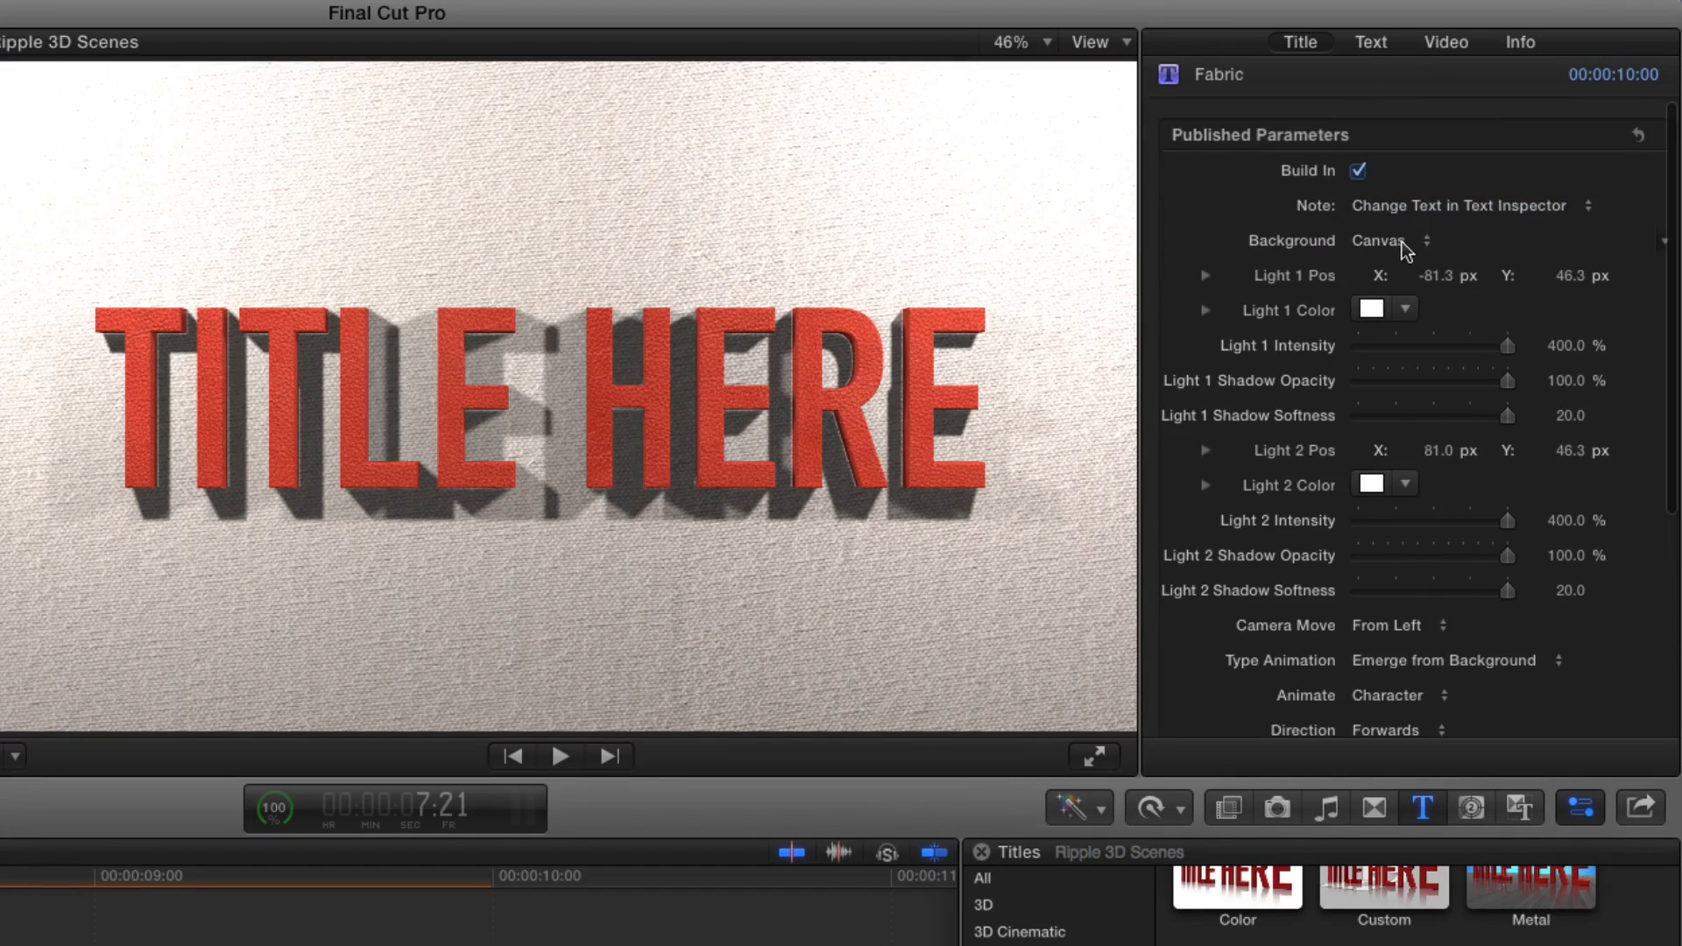
click(1401, 242)
click(1421, 349)
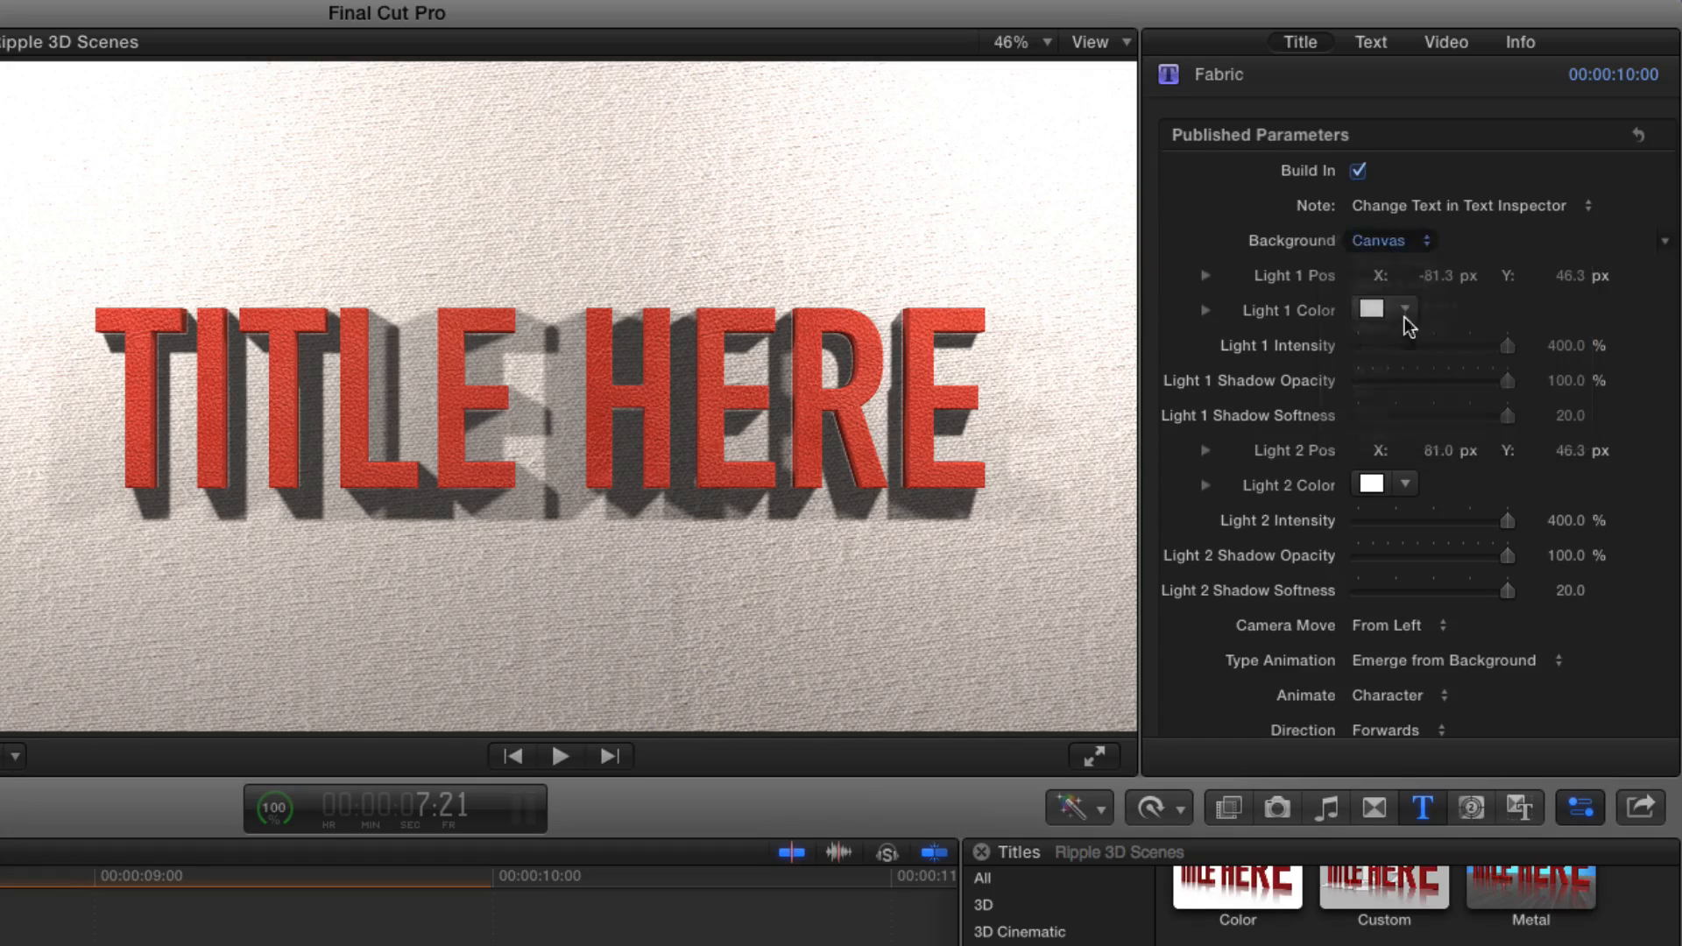
click(1395, 208)
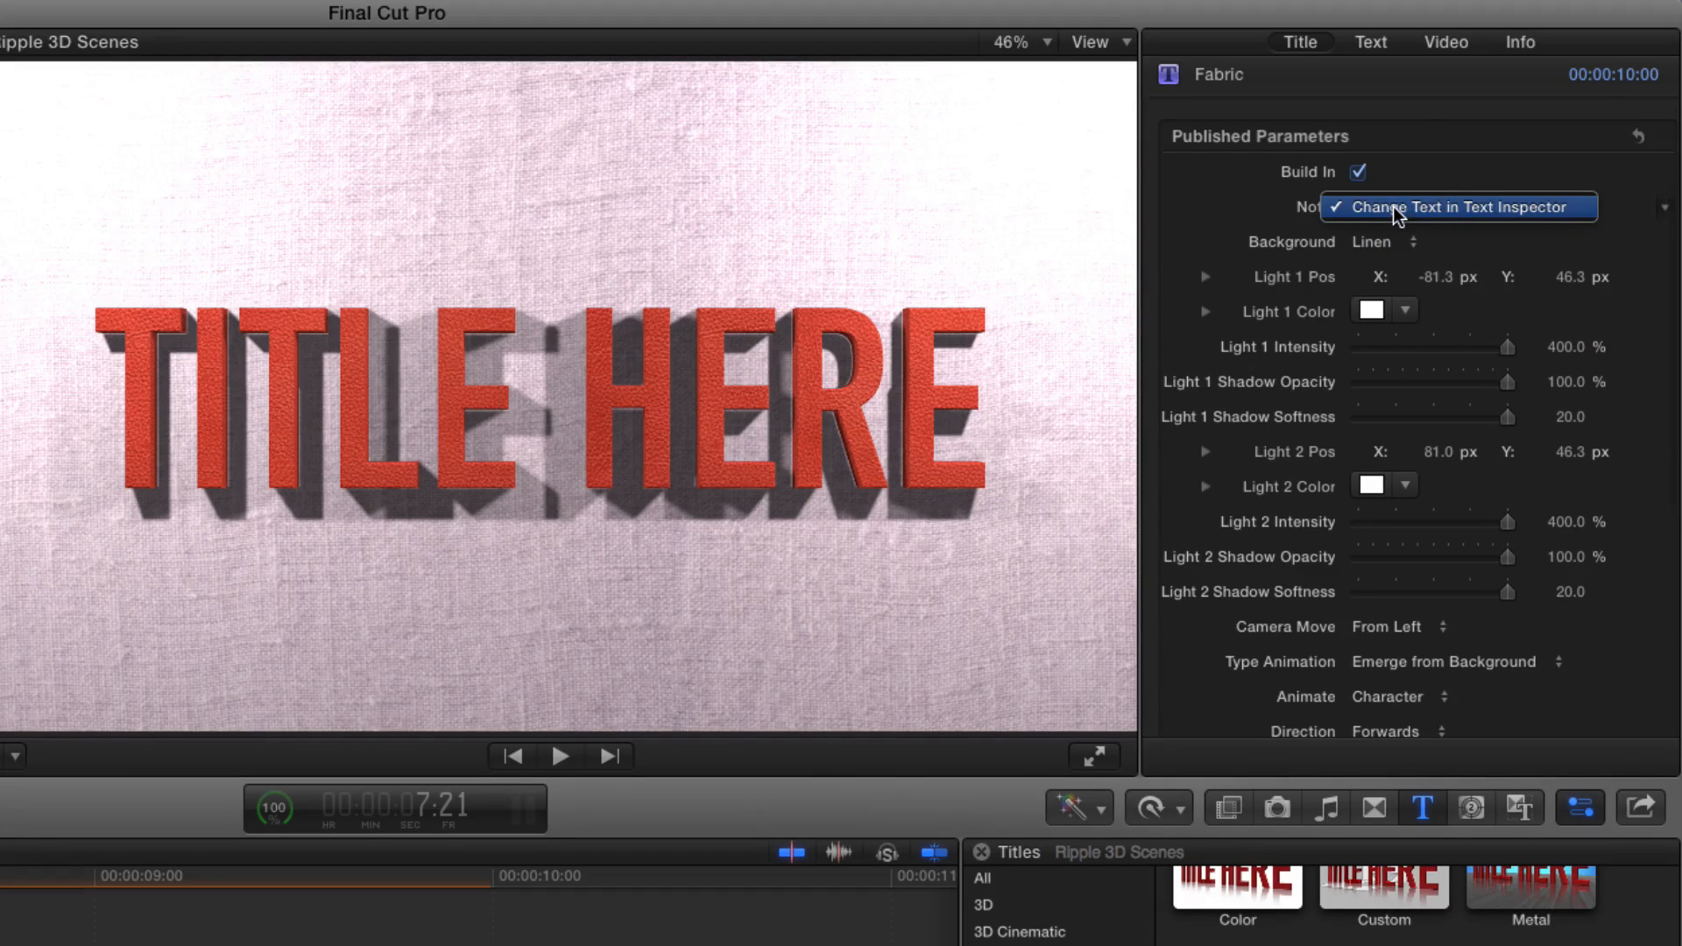
click(1394, 210)
click(1393, 241)
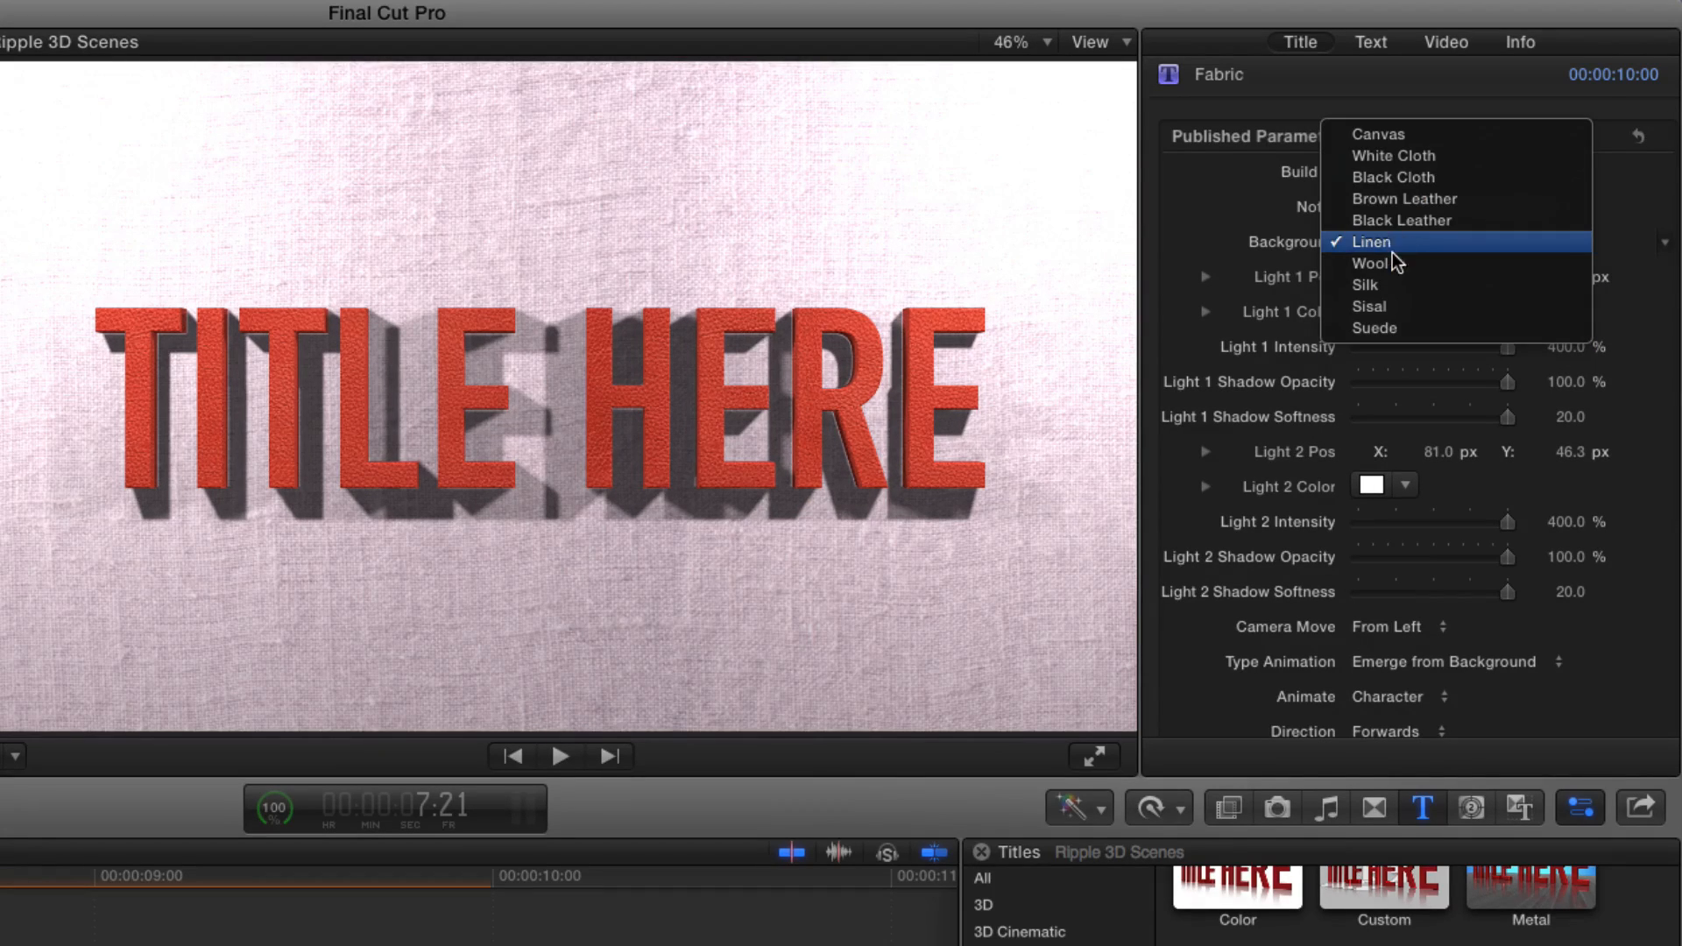
click(1396, 263)
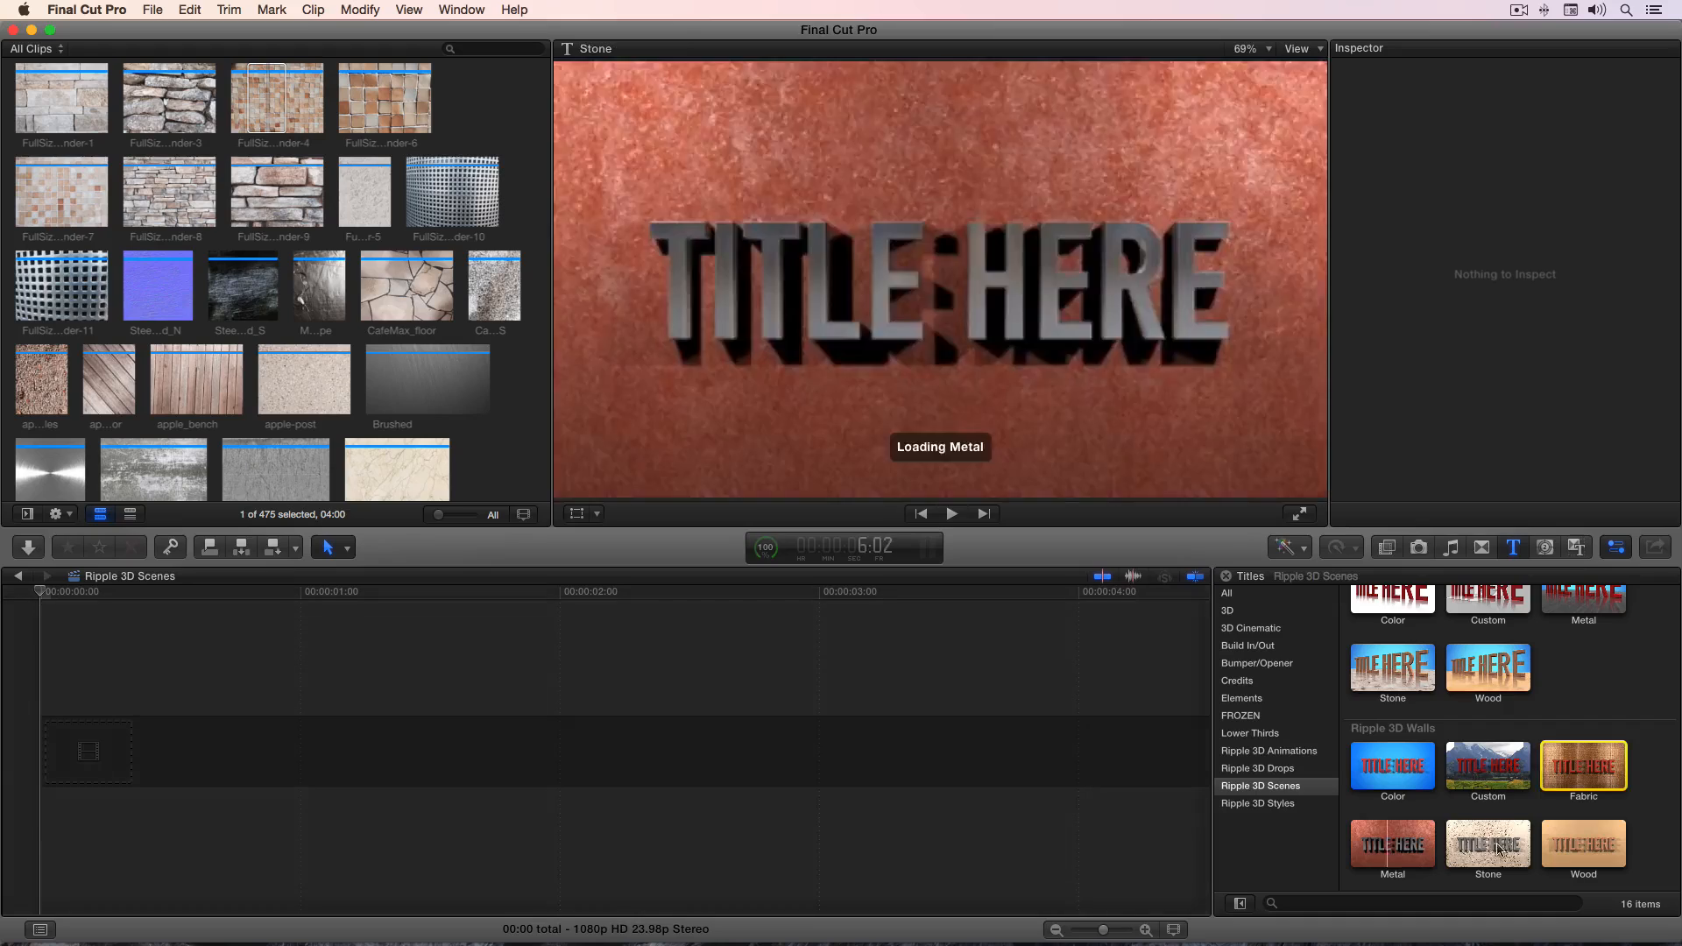
Step: Append the Stone wall title to the timeline and park the playhead at 8:06
click(1490, 846)
key(e)
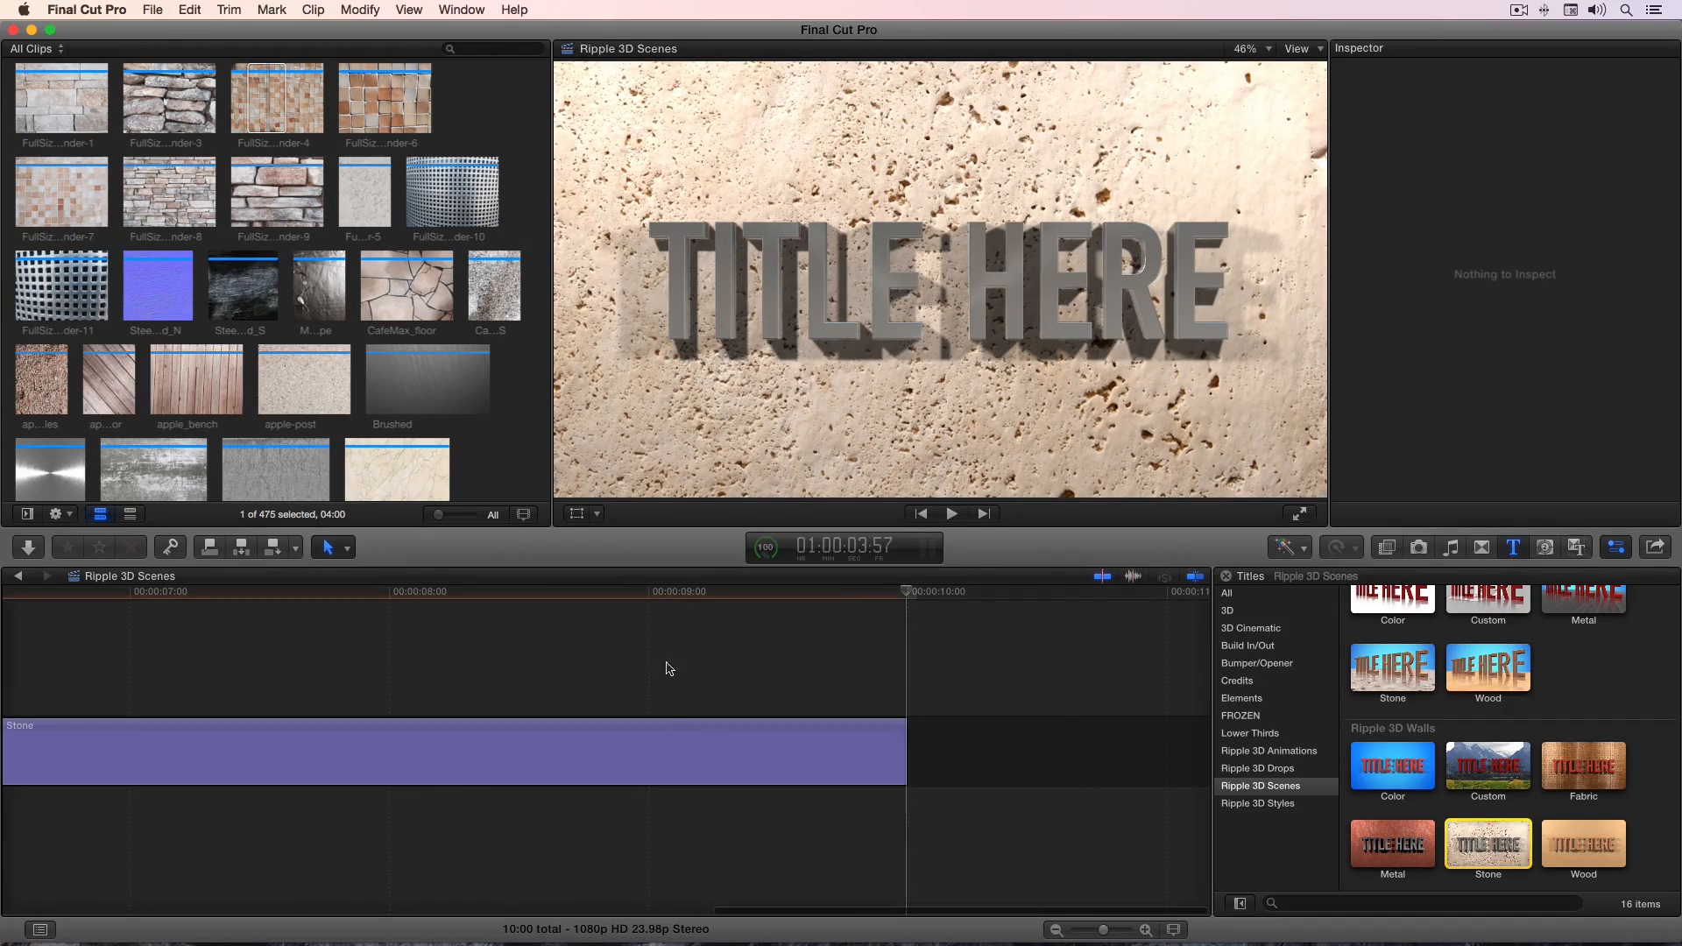
click(461, 594)
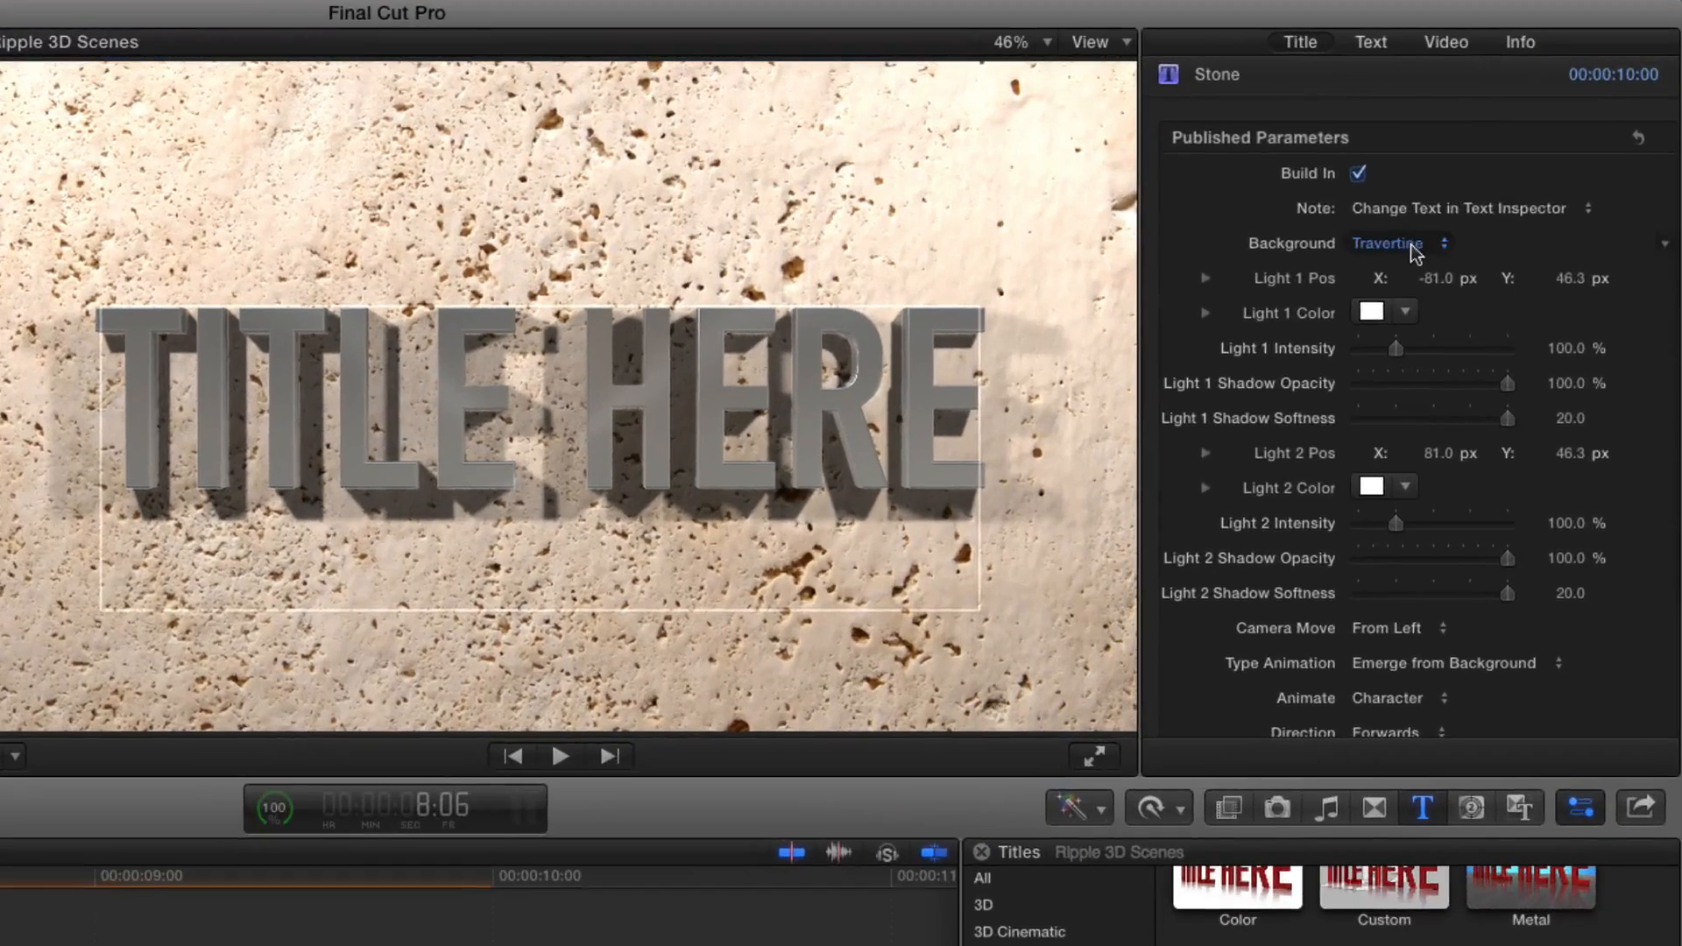
Step: Change the Stone wall's background to Marble, and from there to Dirty Concrete
click(1502, 179)
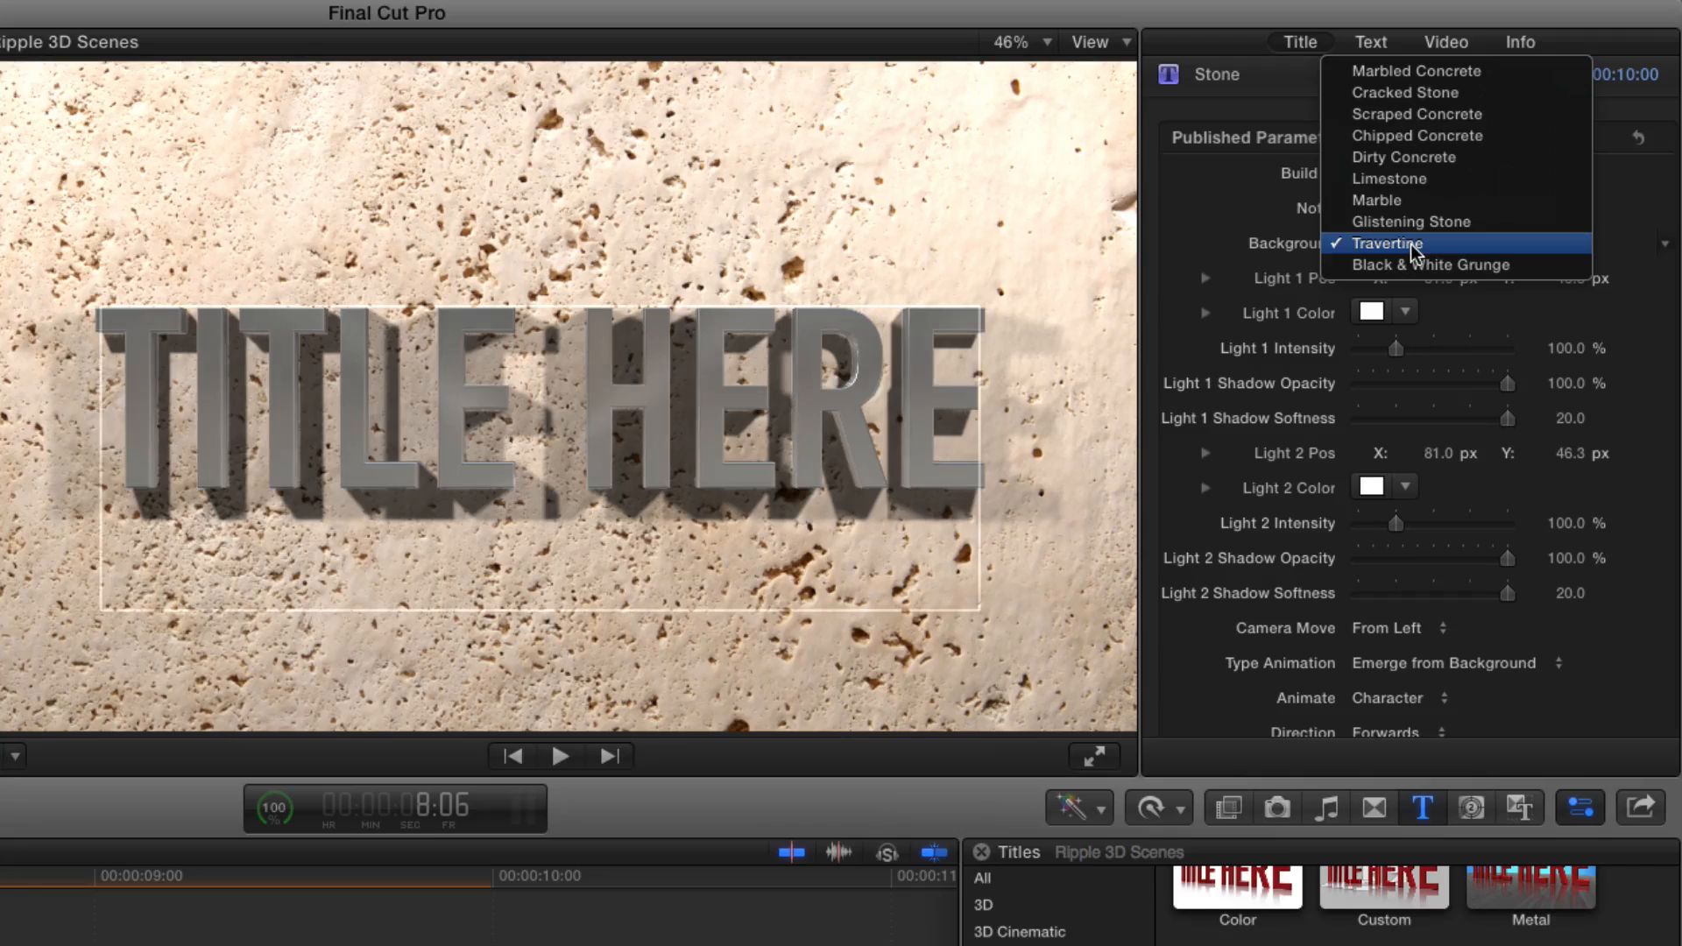
click(1407, 203)
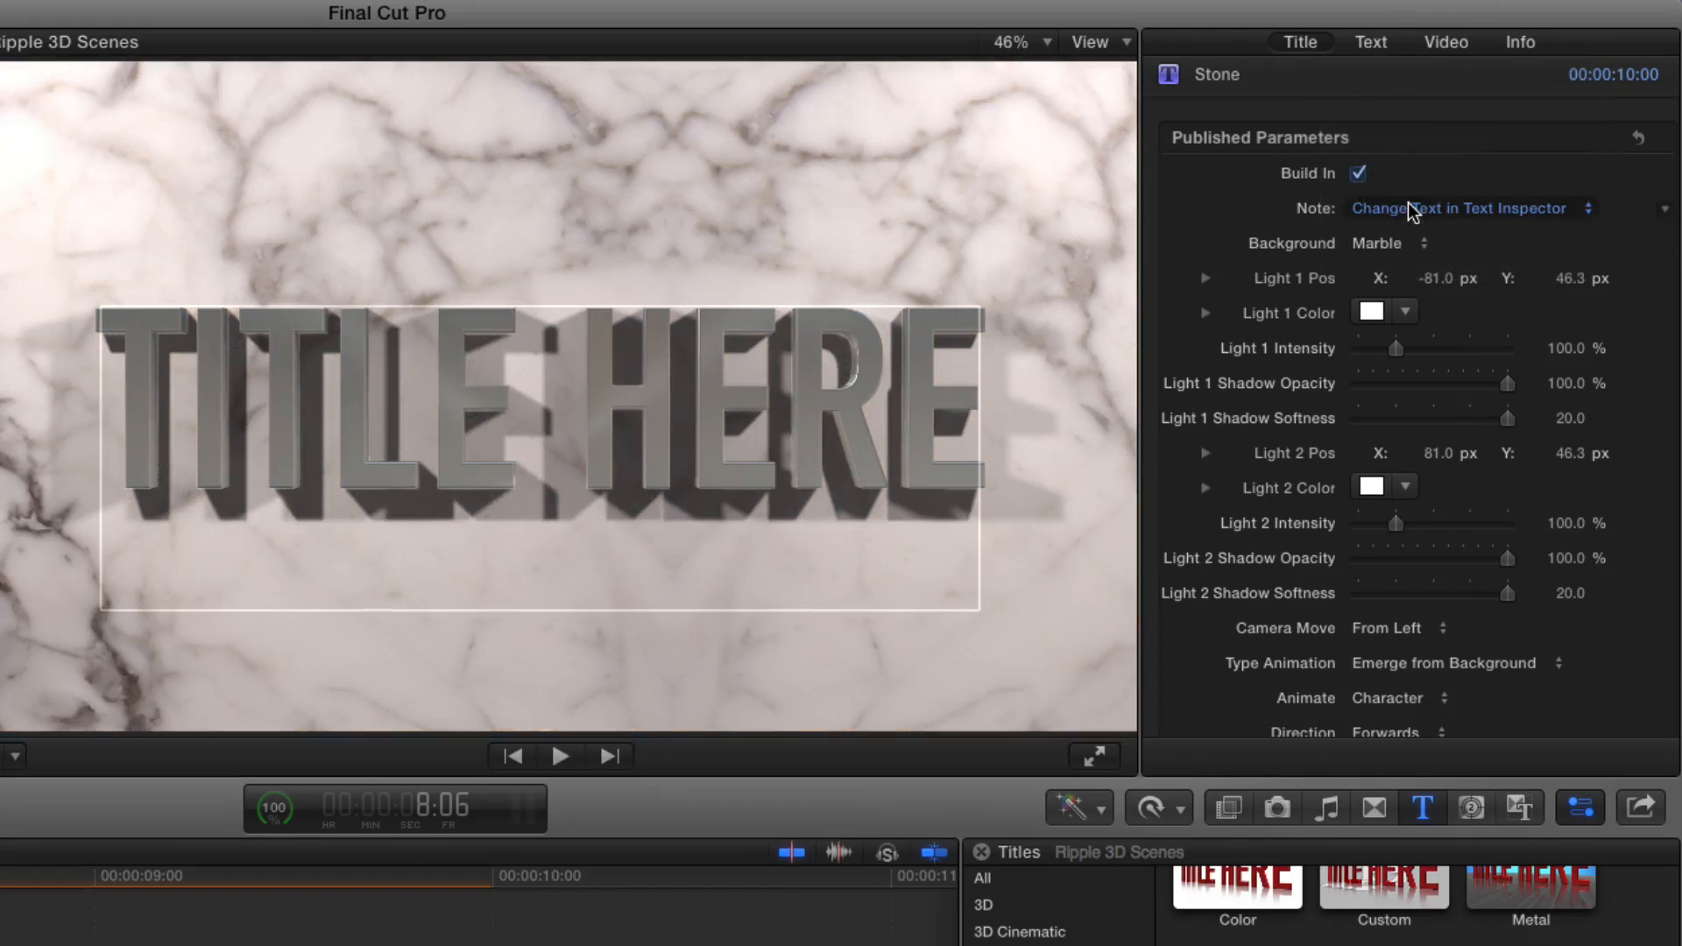
click(1410, 210)
click(1410, 210)
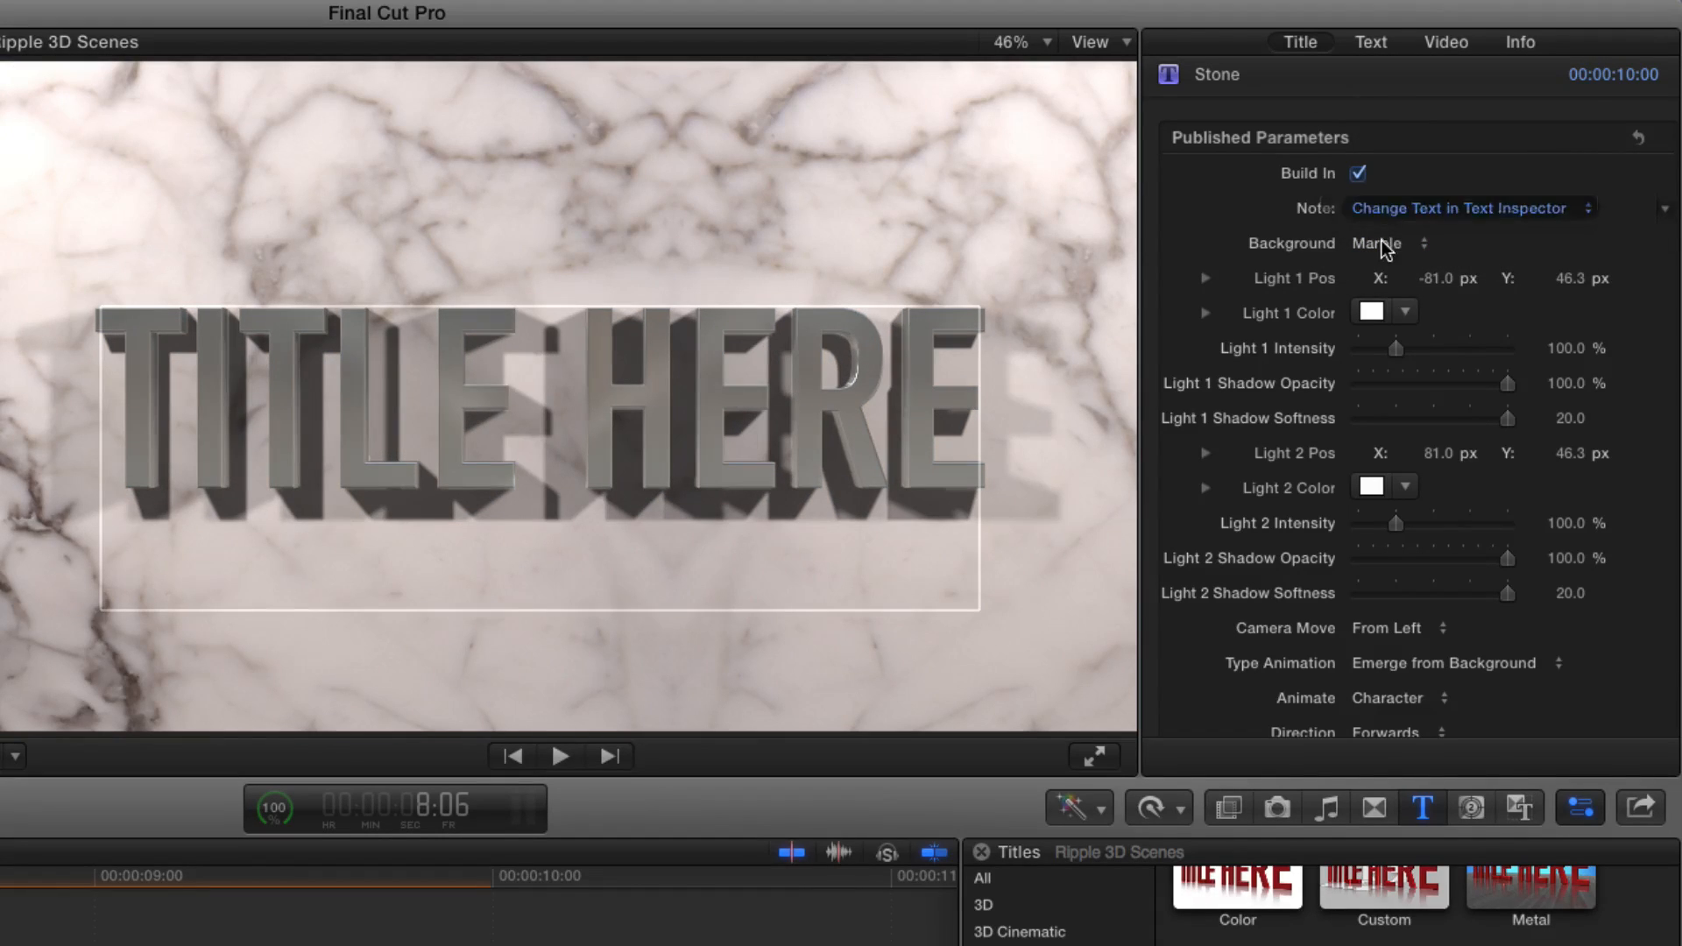
click(1388, 244)
click(1400, 201)
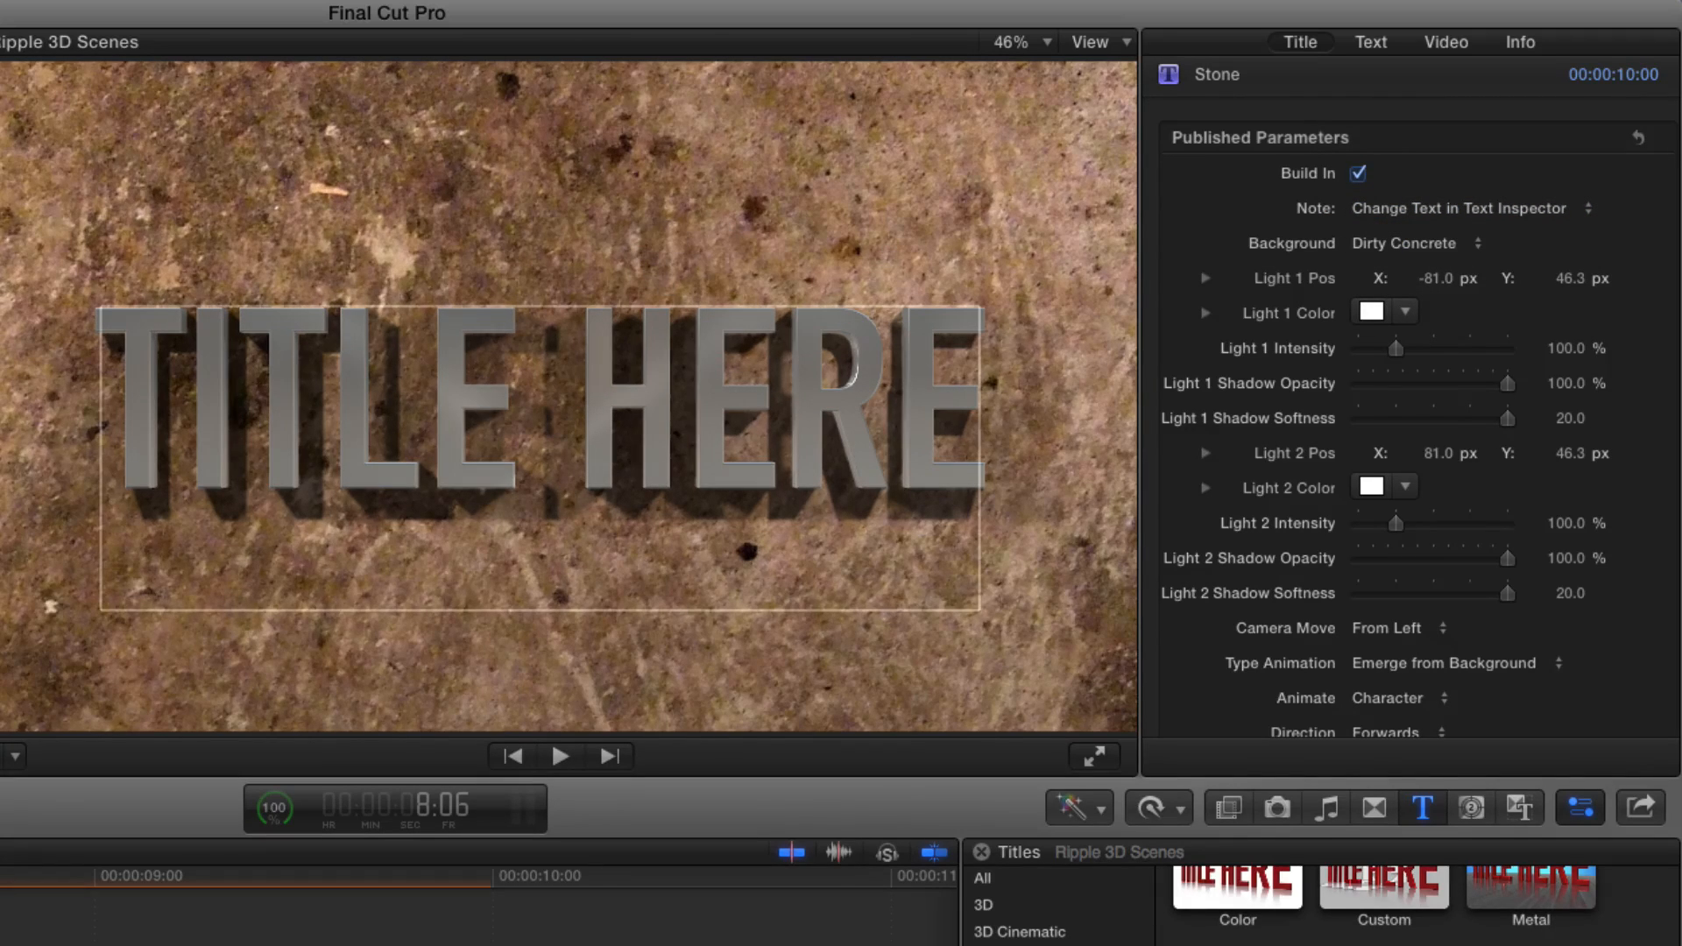
Step: Play the Stone title from its start to preview the camera move and letter animation
key(Home)
key(space)
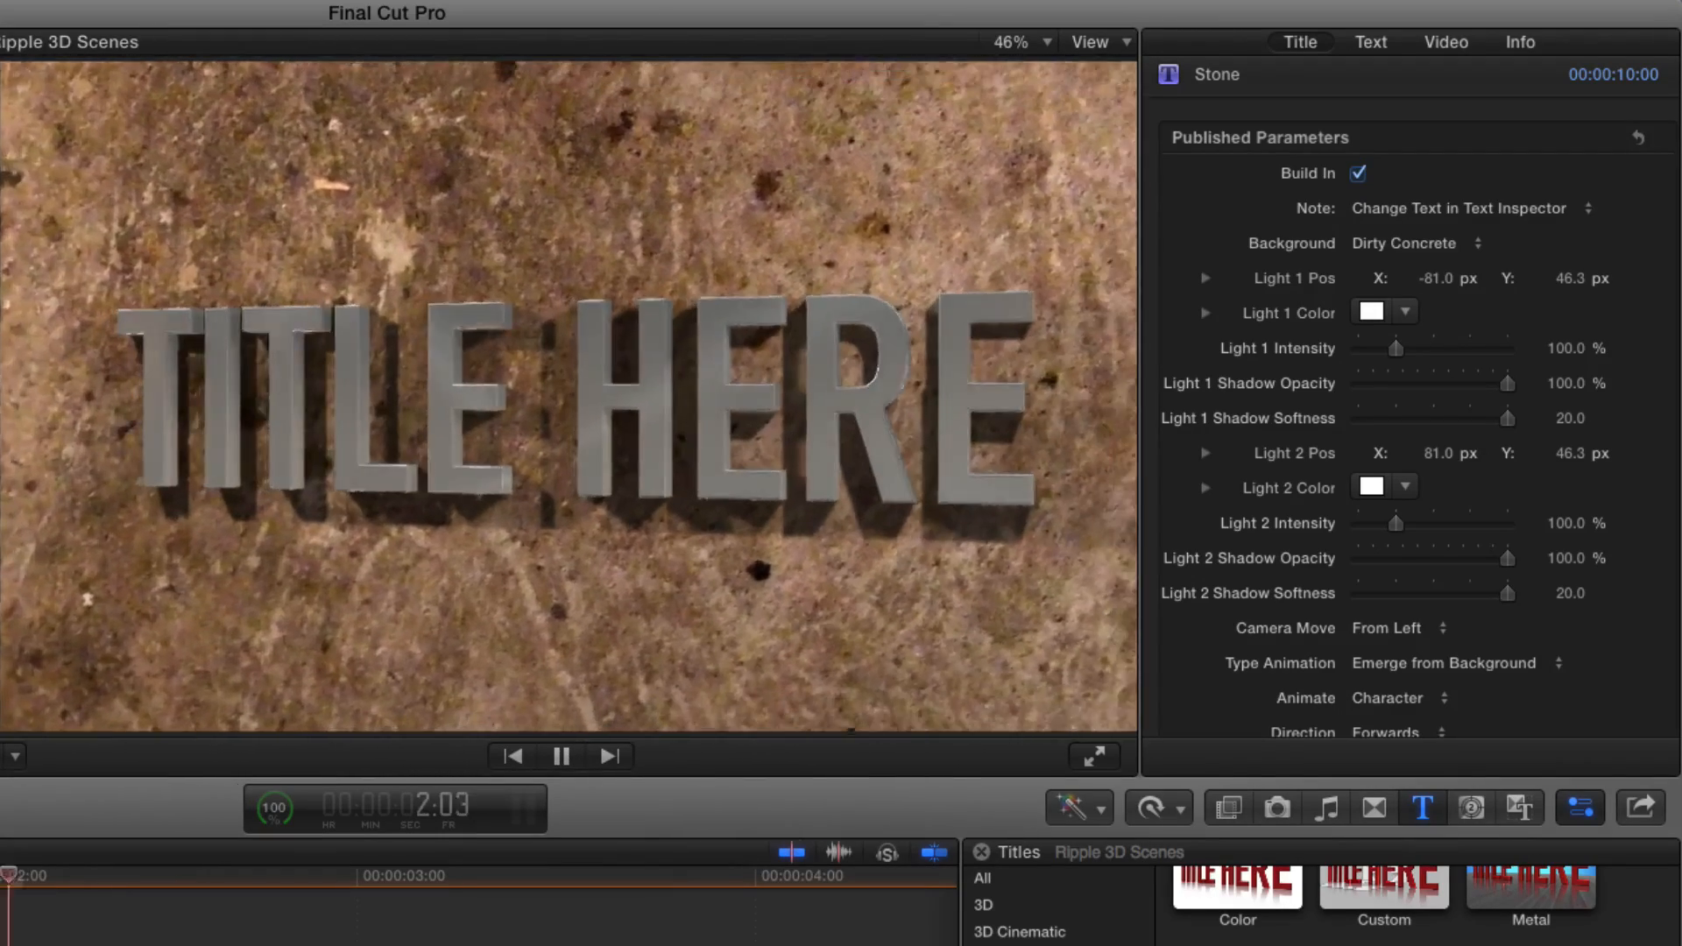
key(space)
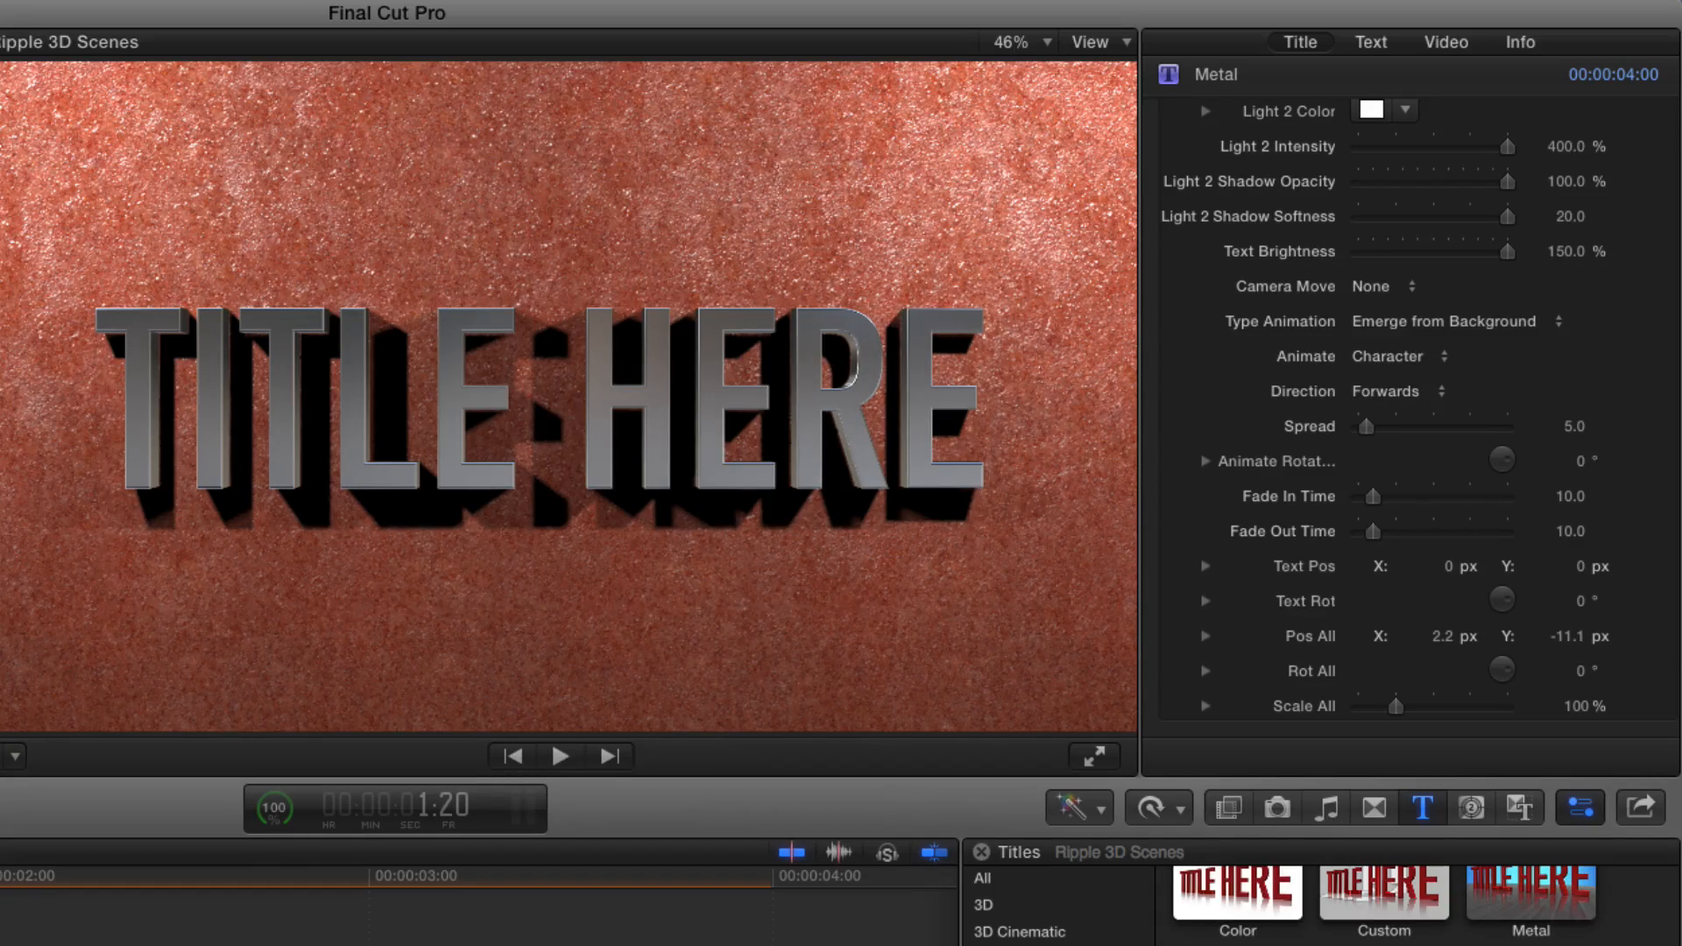
Step: Set Animate Rotation Y of the Metal title to 62.0° and preview the letter animation before and after the change
key(space)
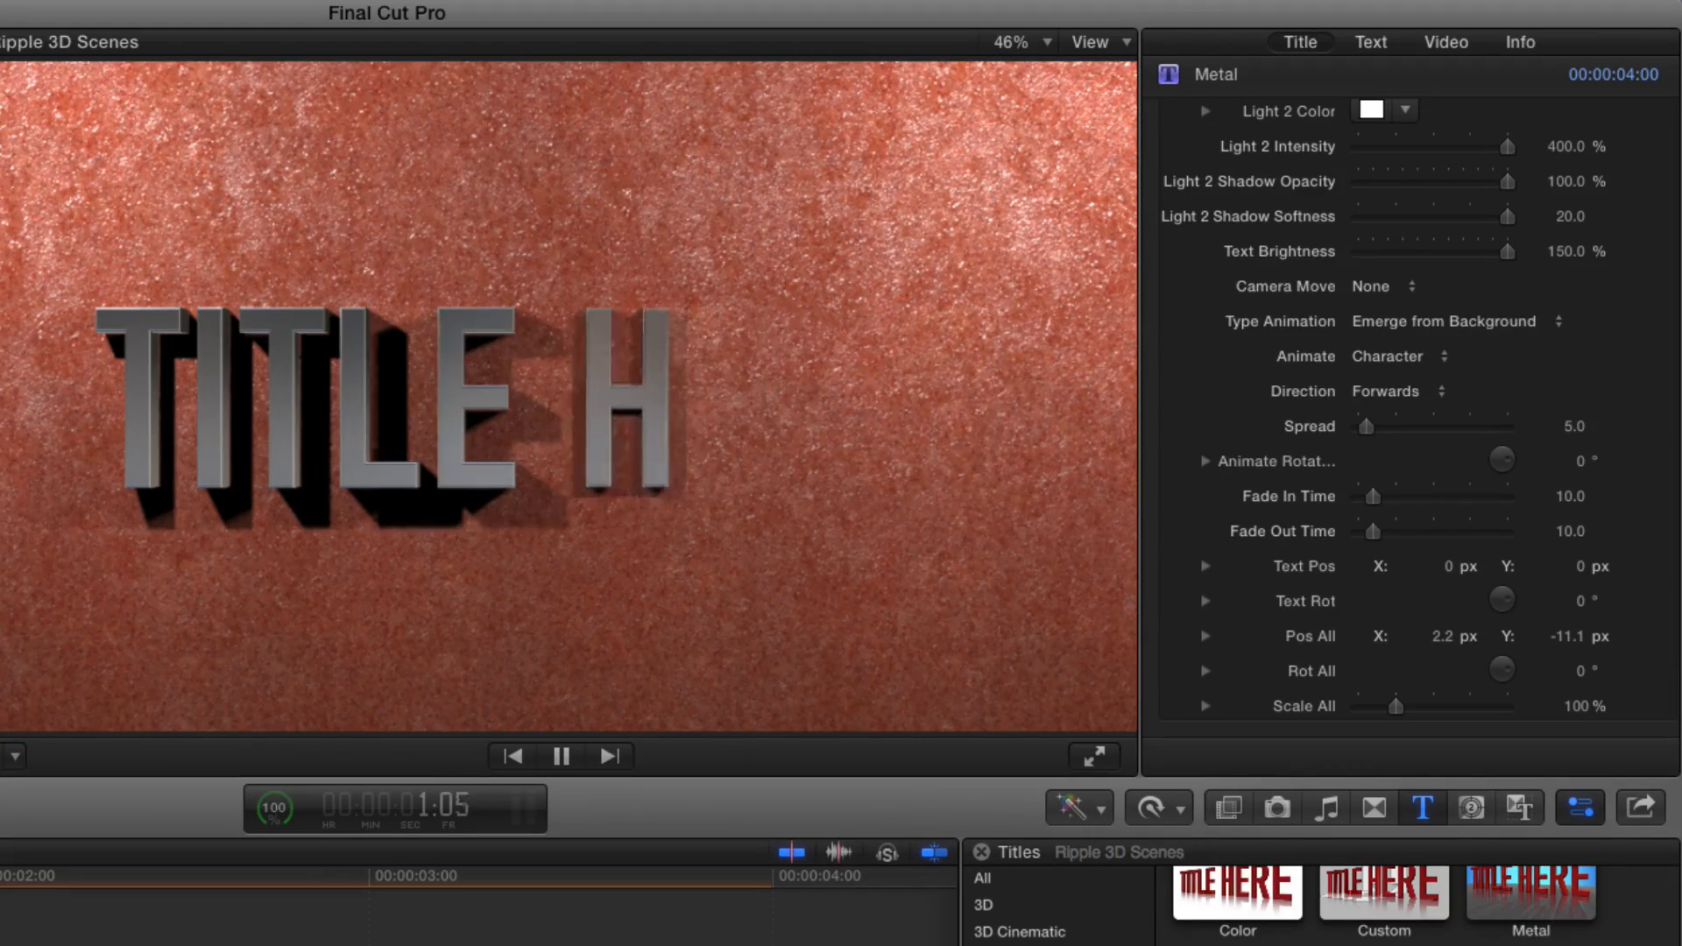
key(space)
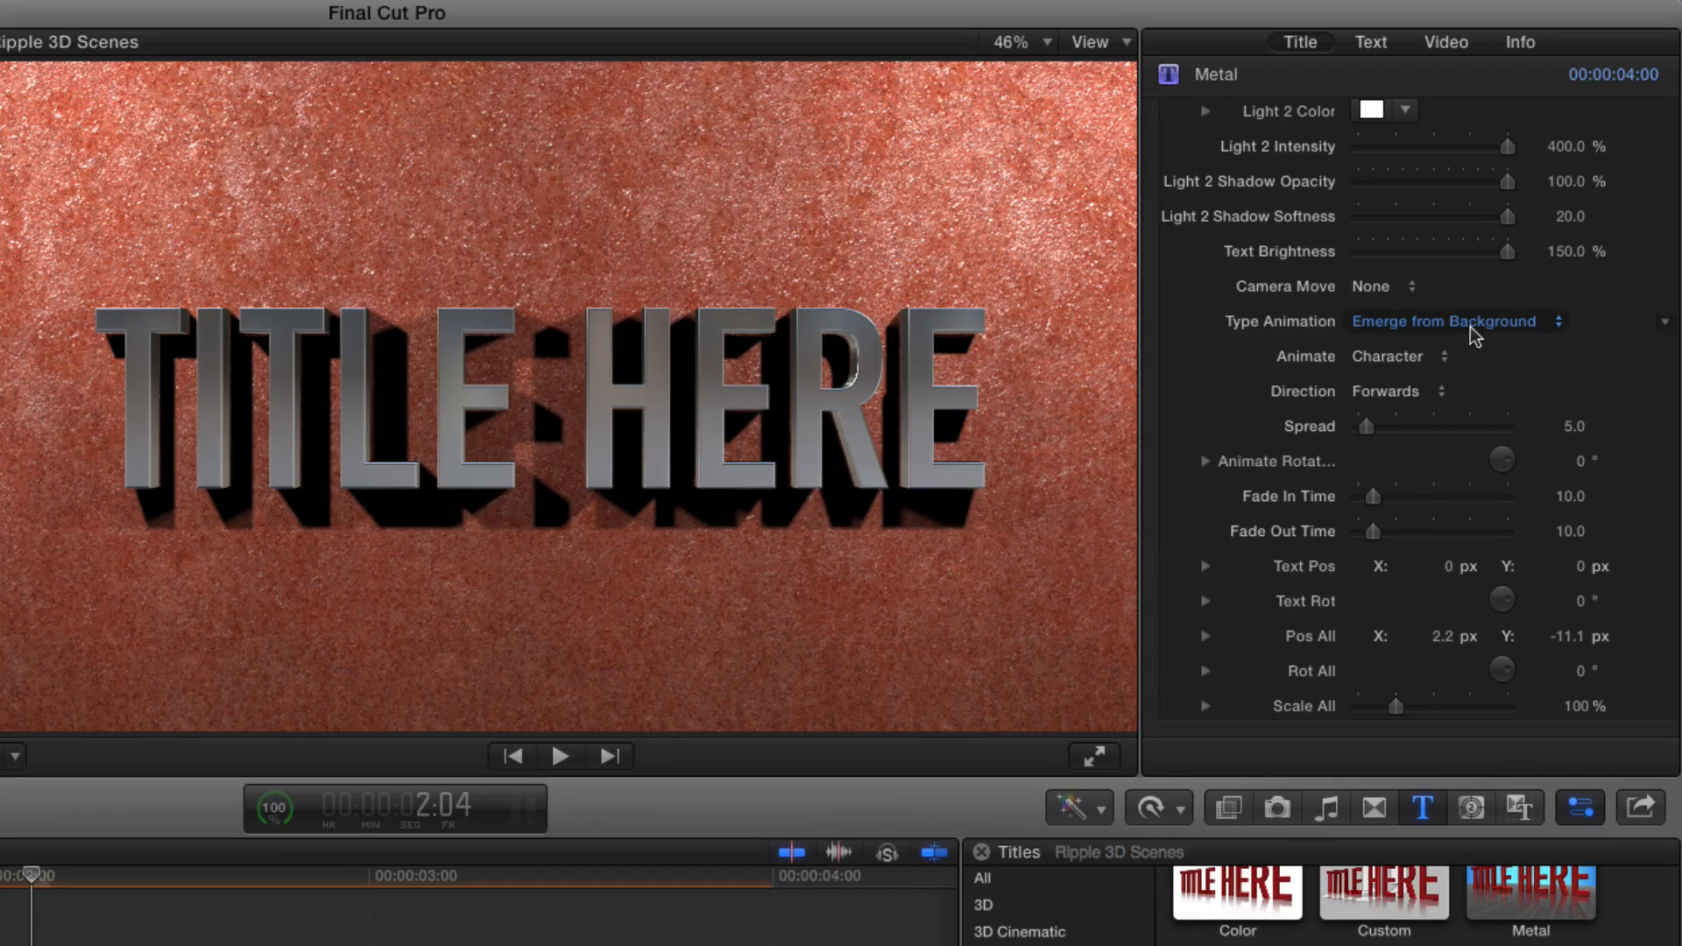
click(1205, 460)
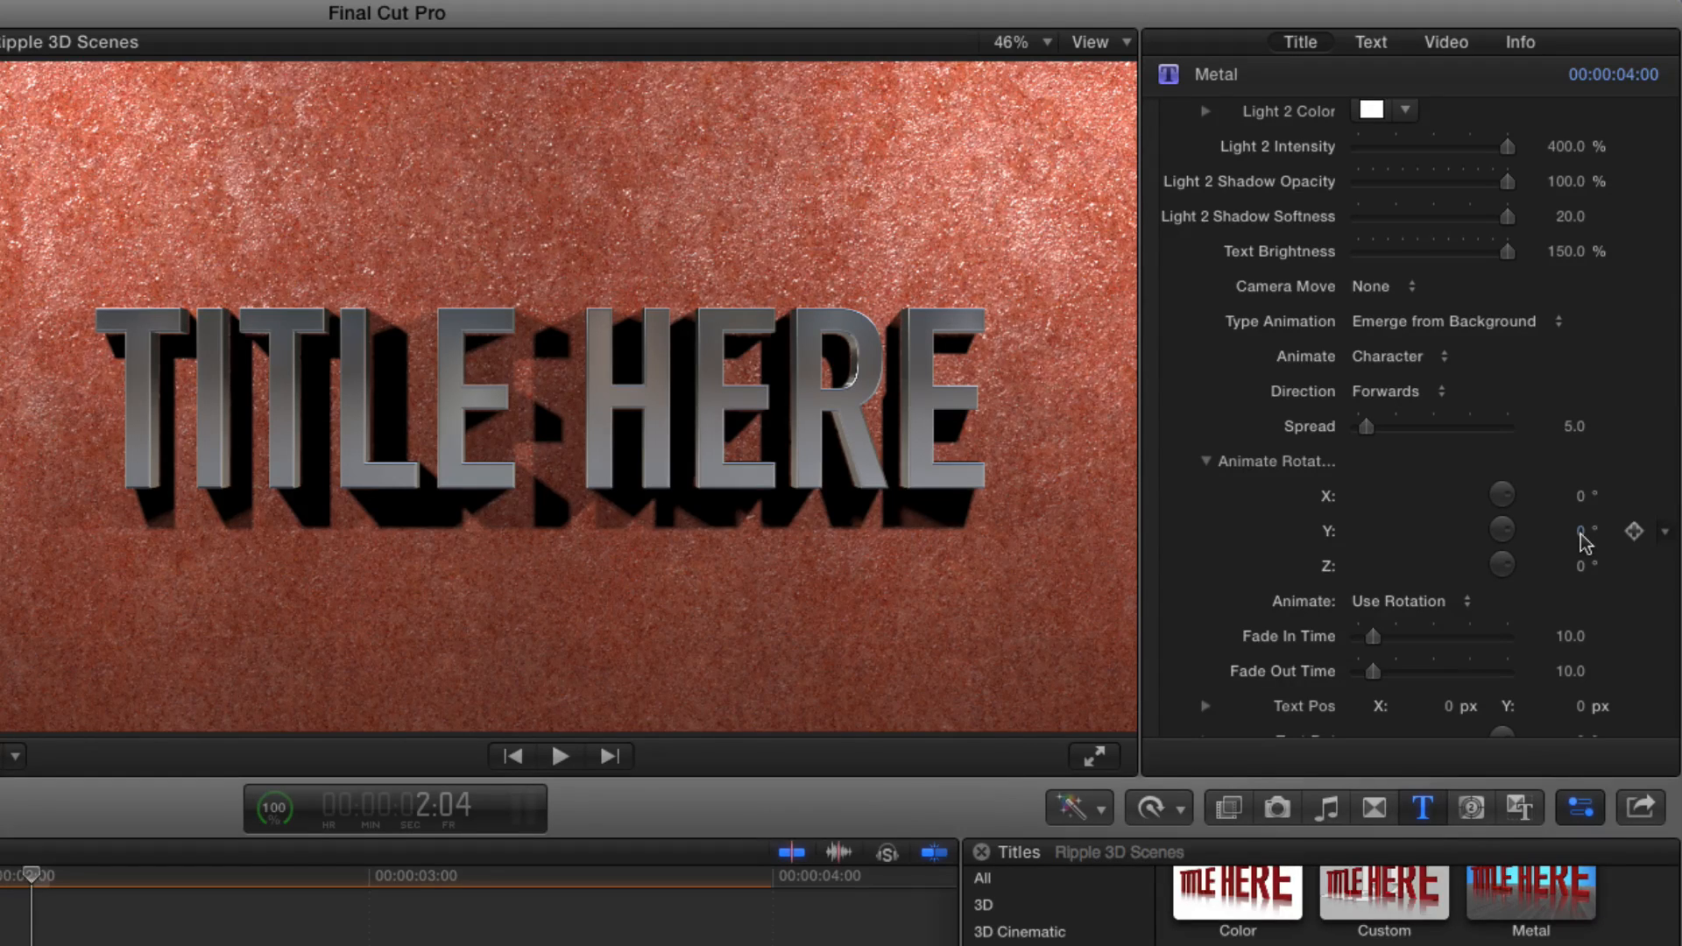
drag(1583, 541, 1583, 534)
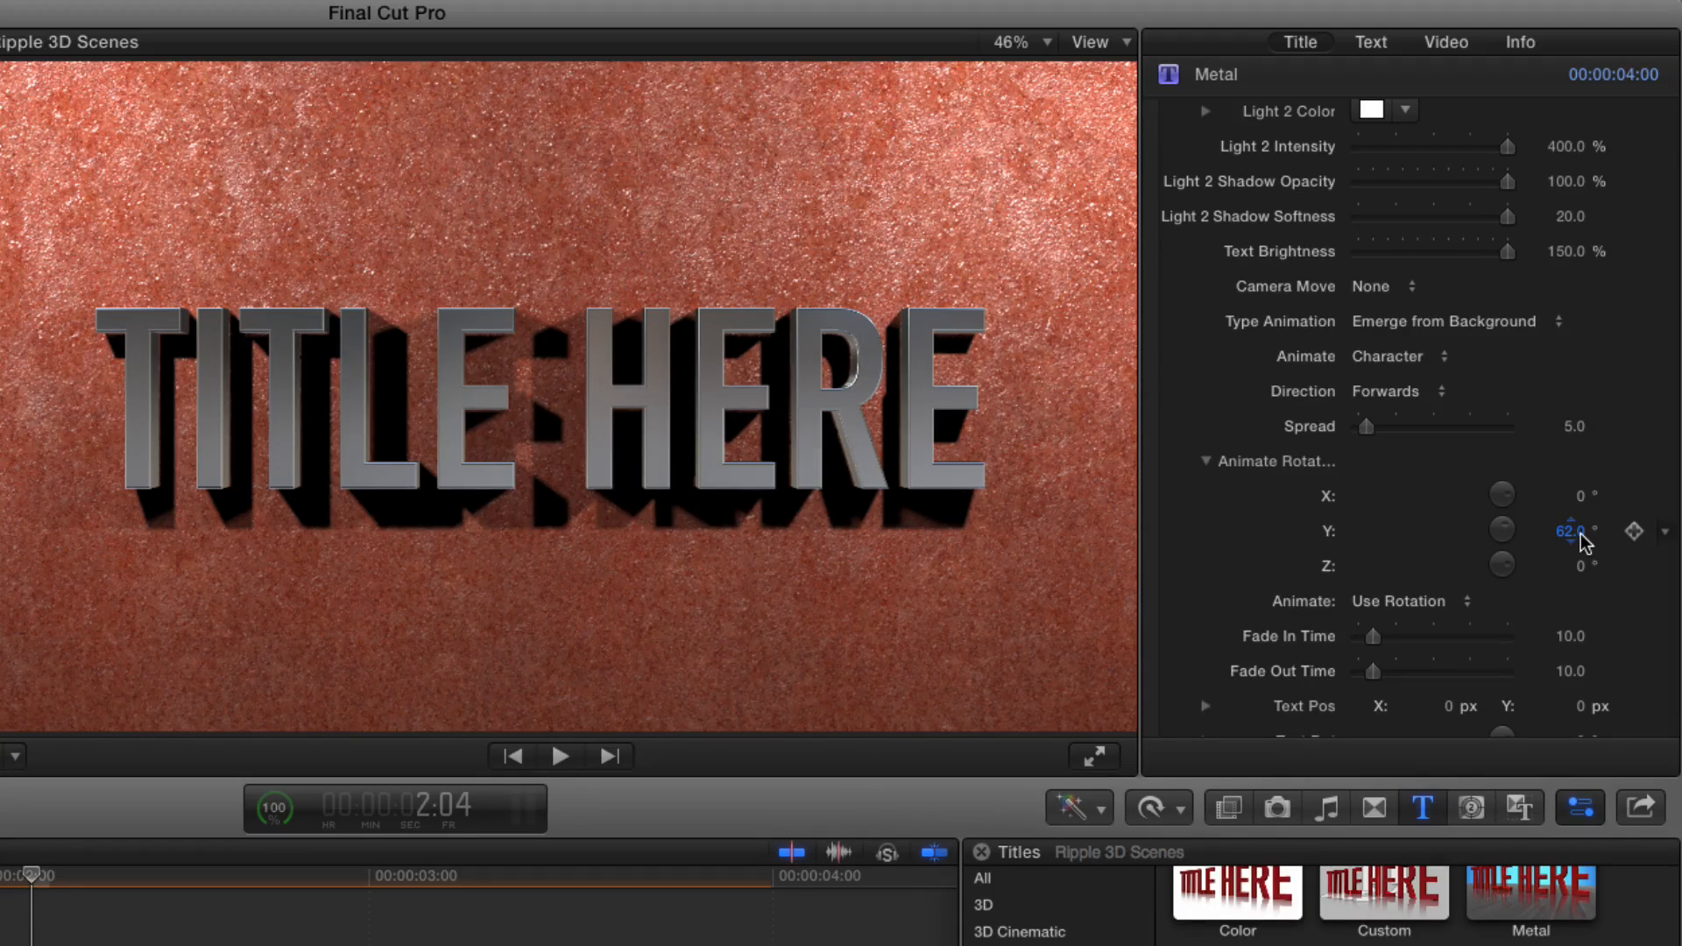
key(space)
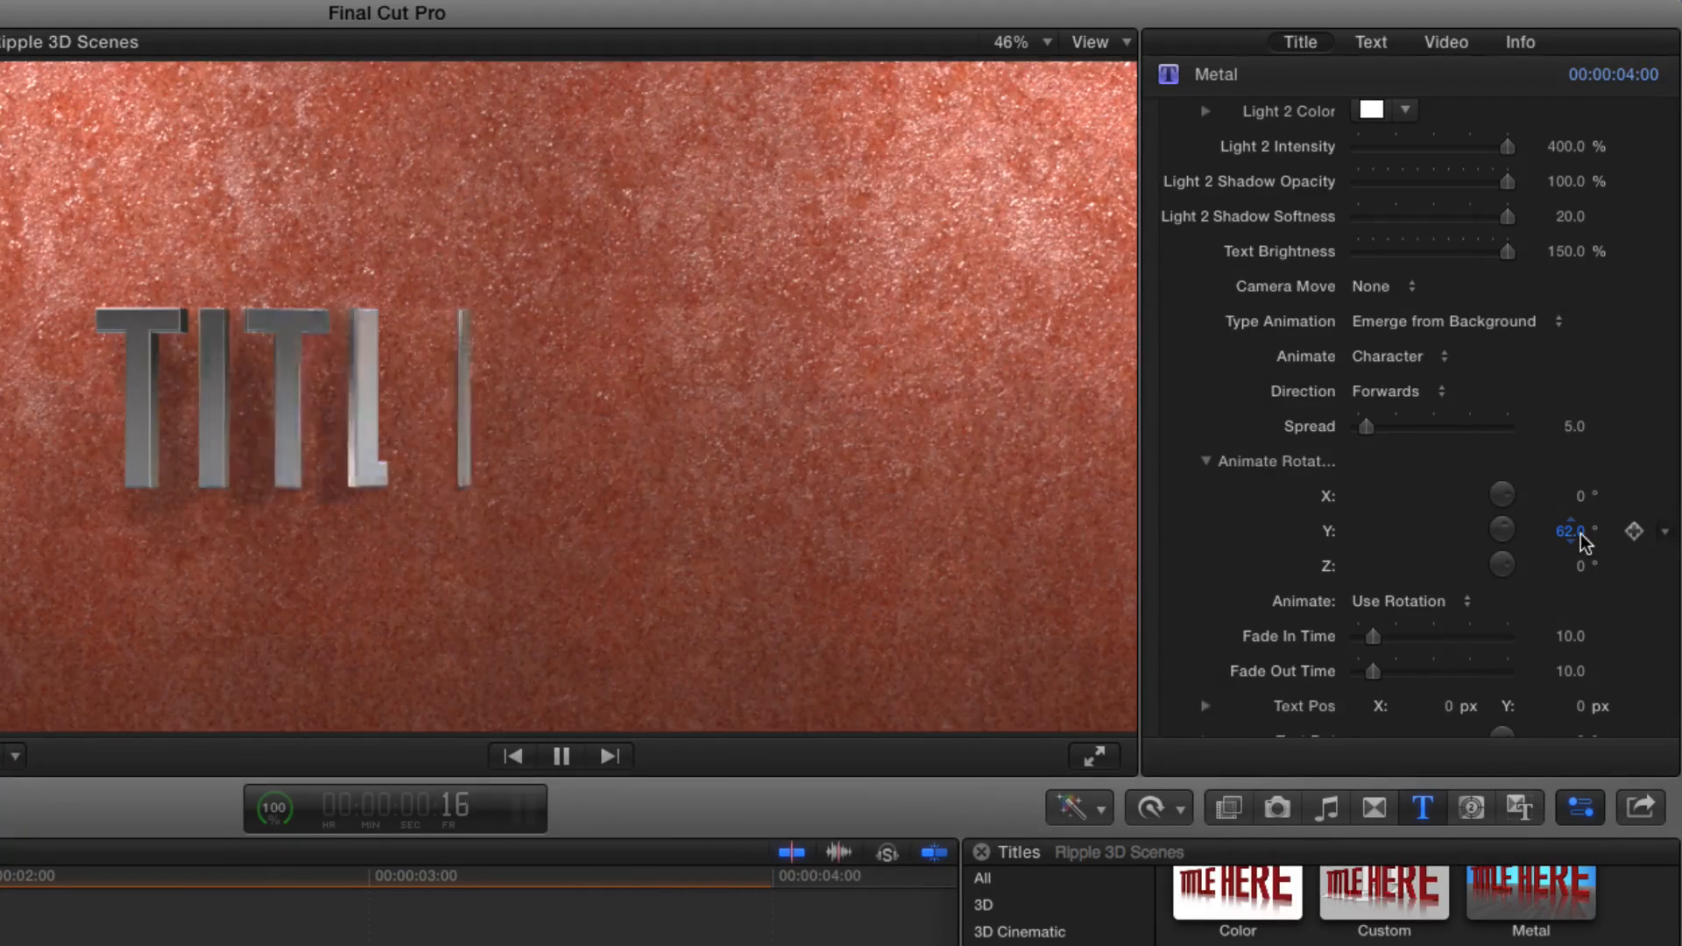
key(space)
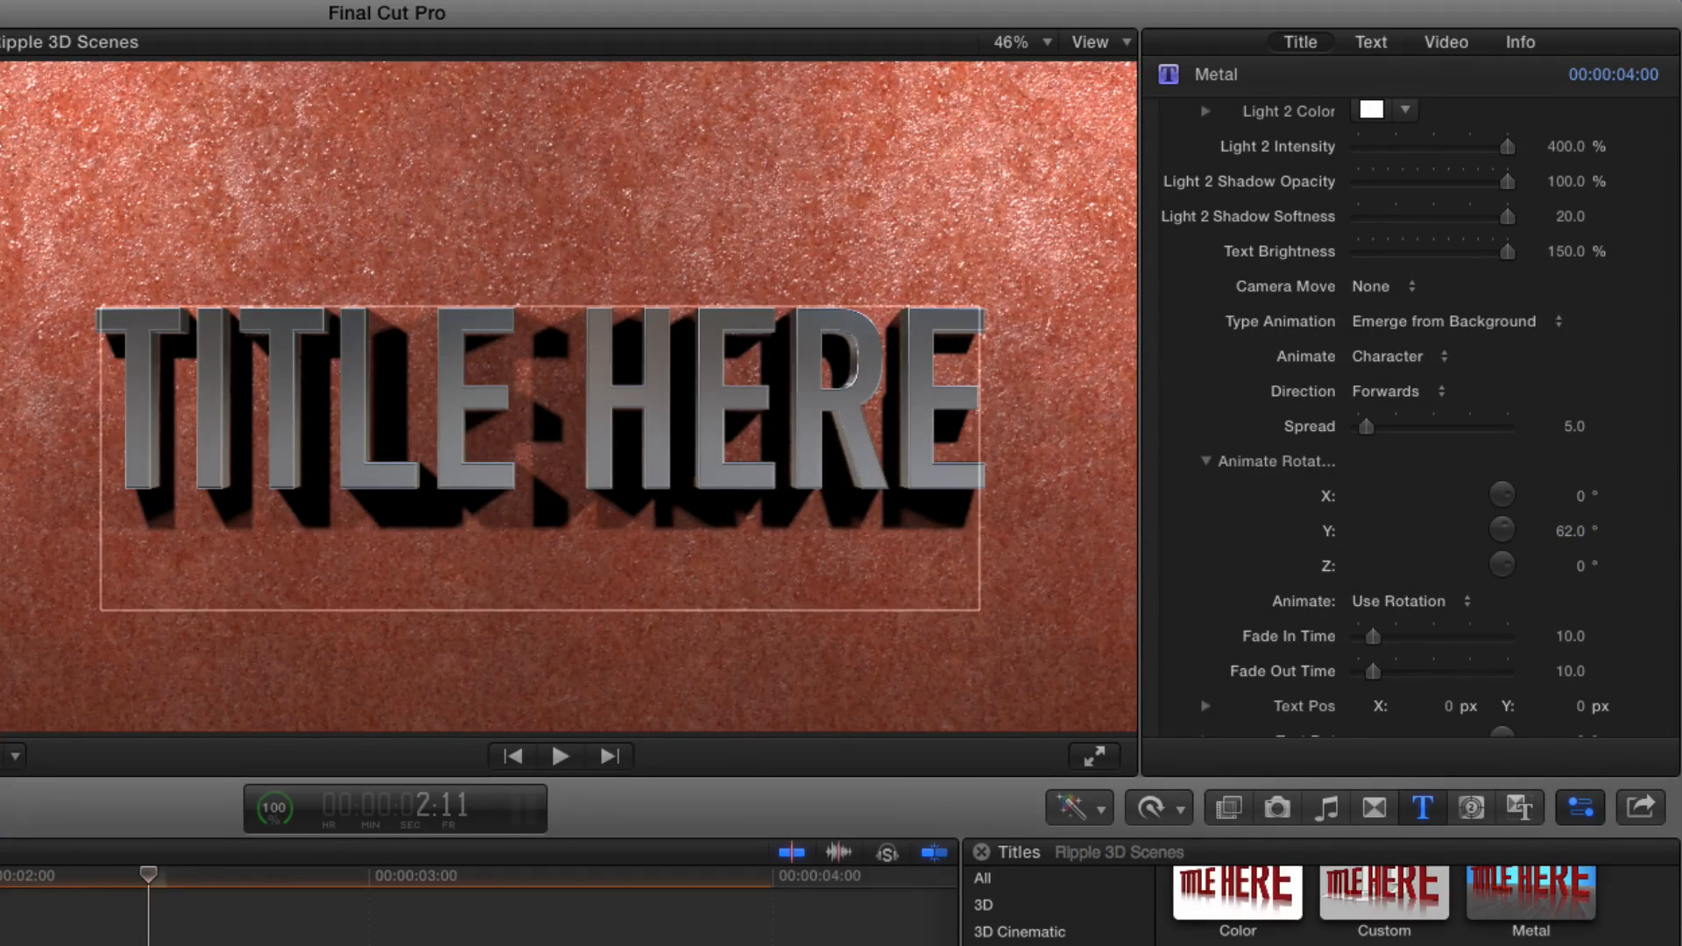
Step: Park the playhead at 2:02 and increase the Metal title's Animate Rotation X angle
drag(97, 599, 594, 637)
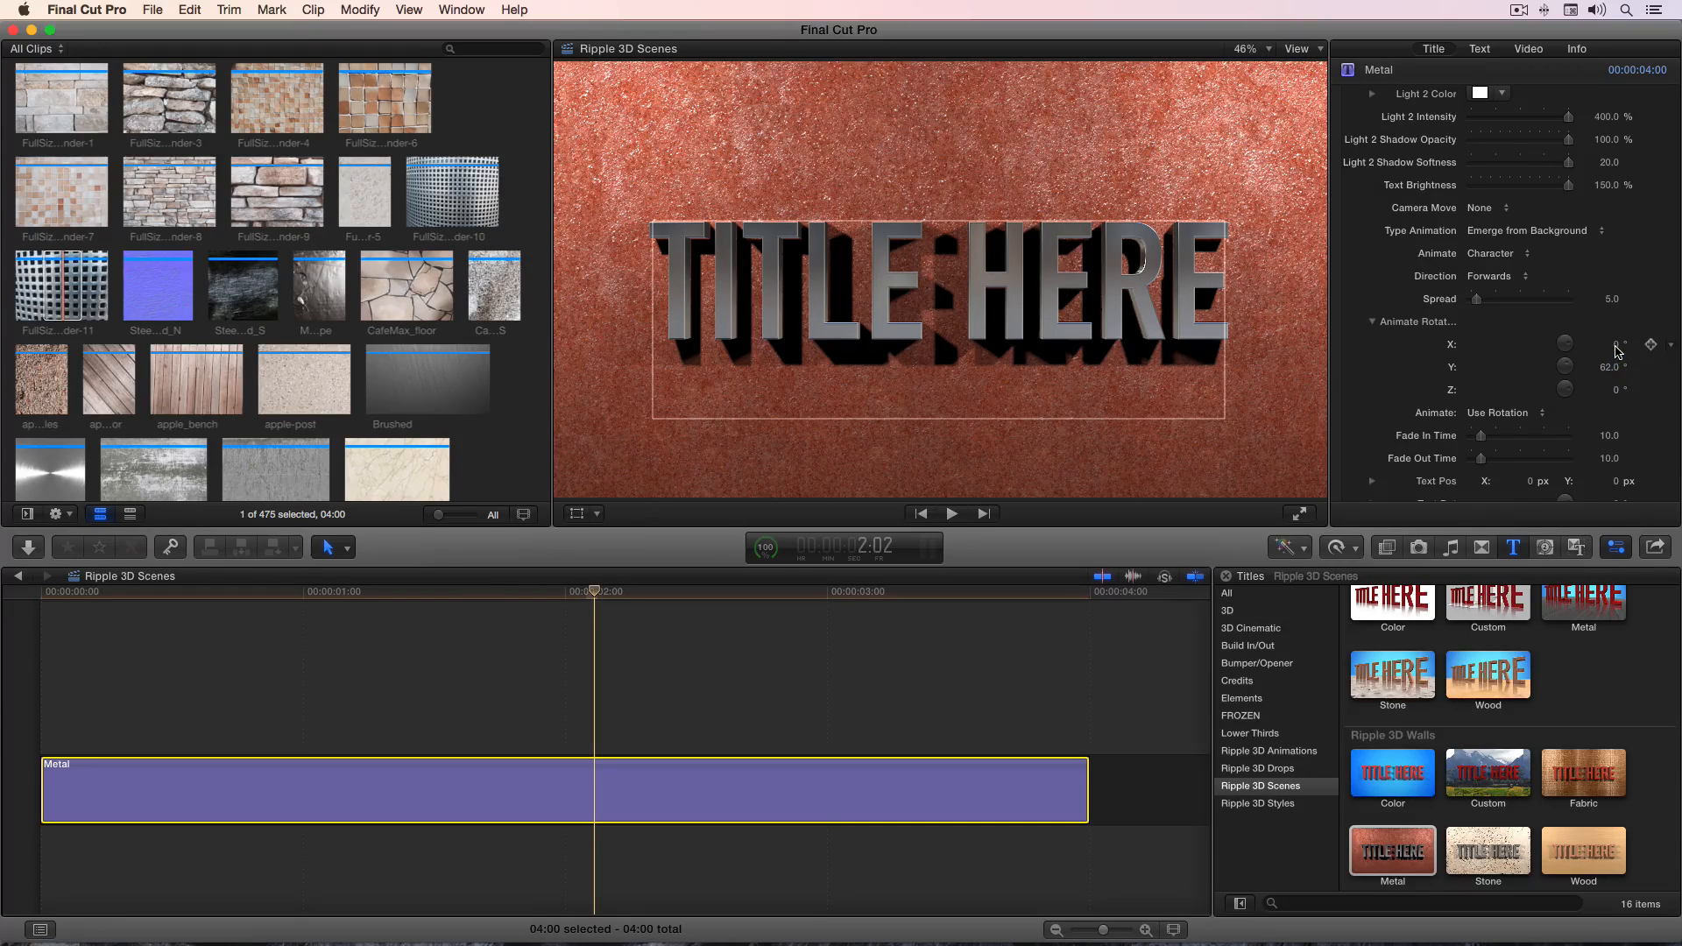
drag(1617, 350, 1617, 345)
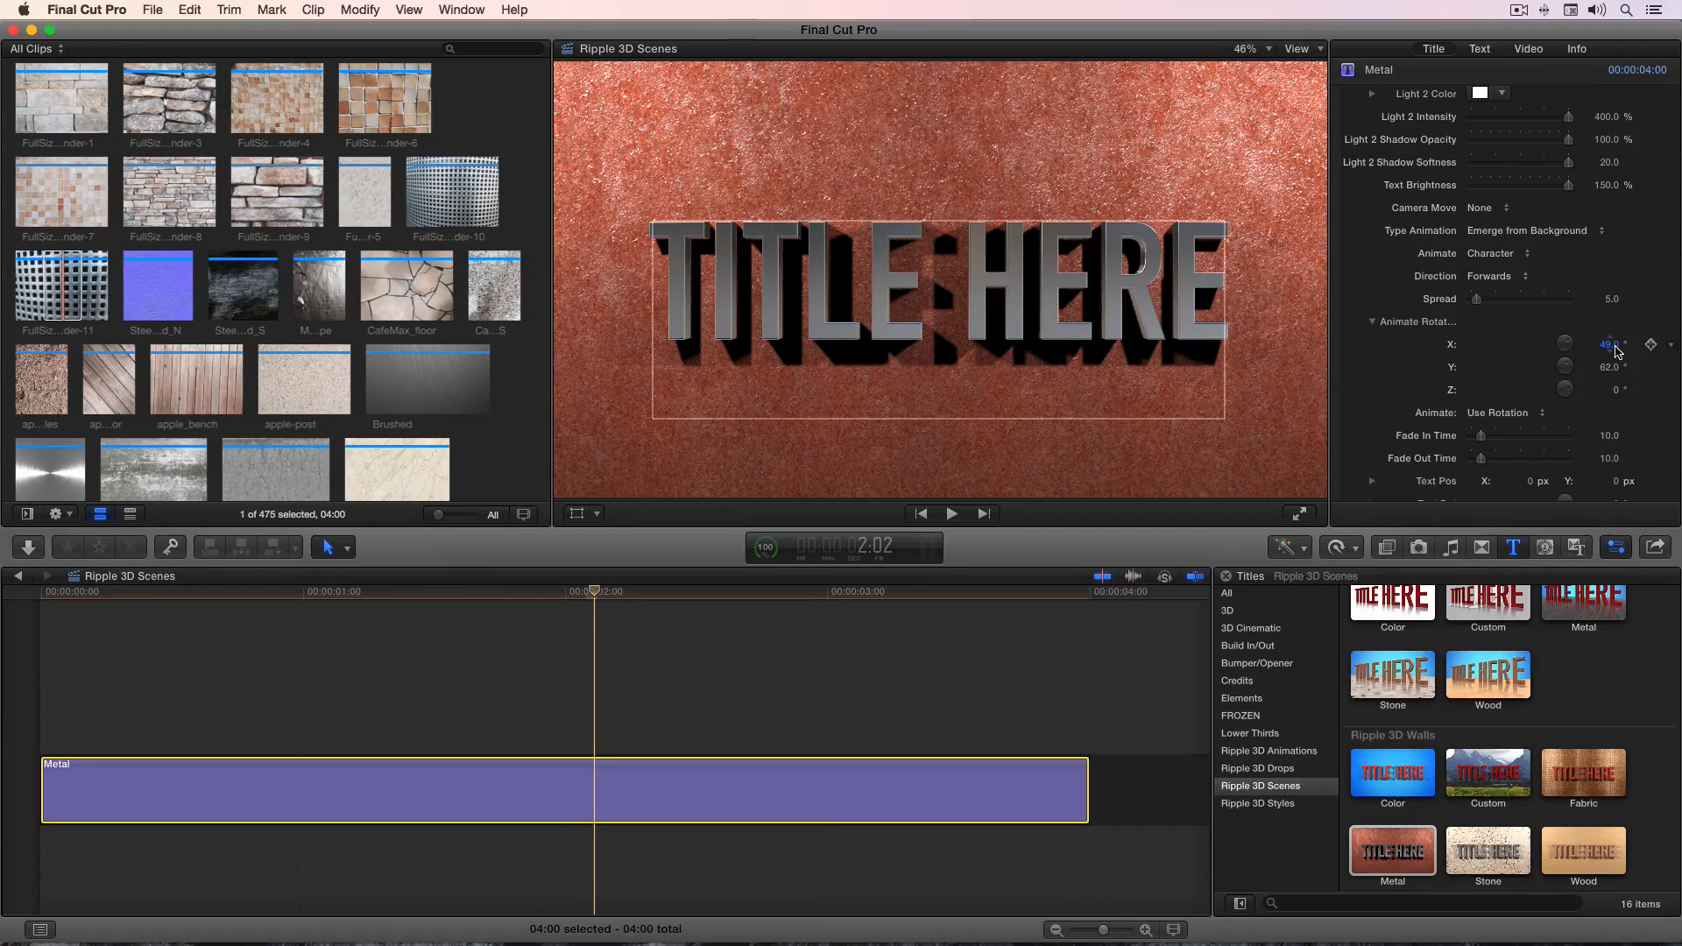
Step: Play the Metal title to preview its rotating letter animation, and park the playhead at 1:19
key(slash)
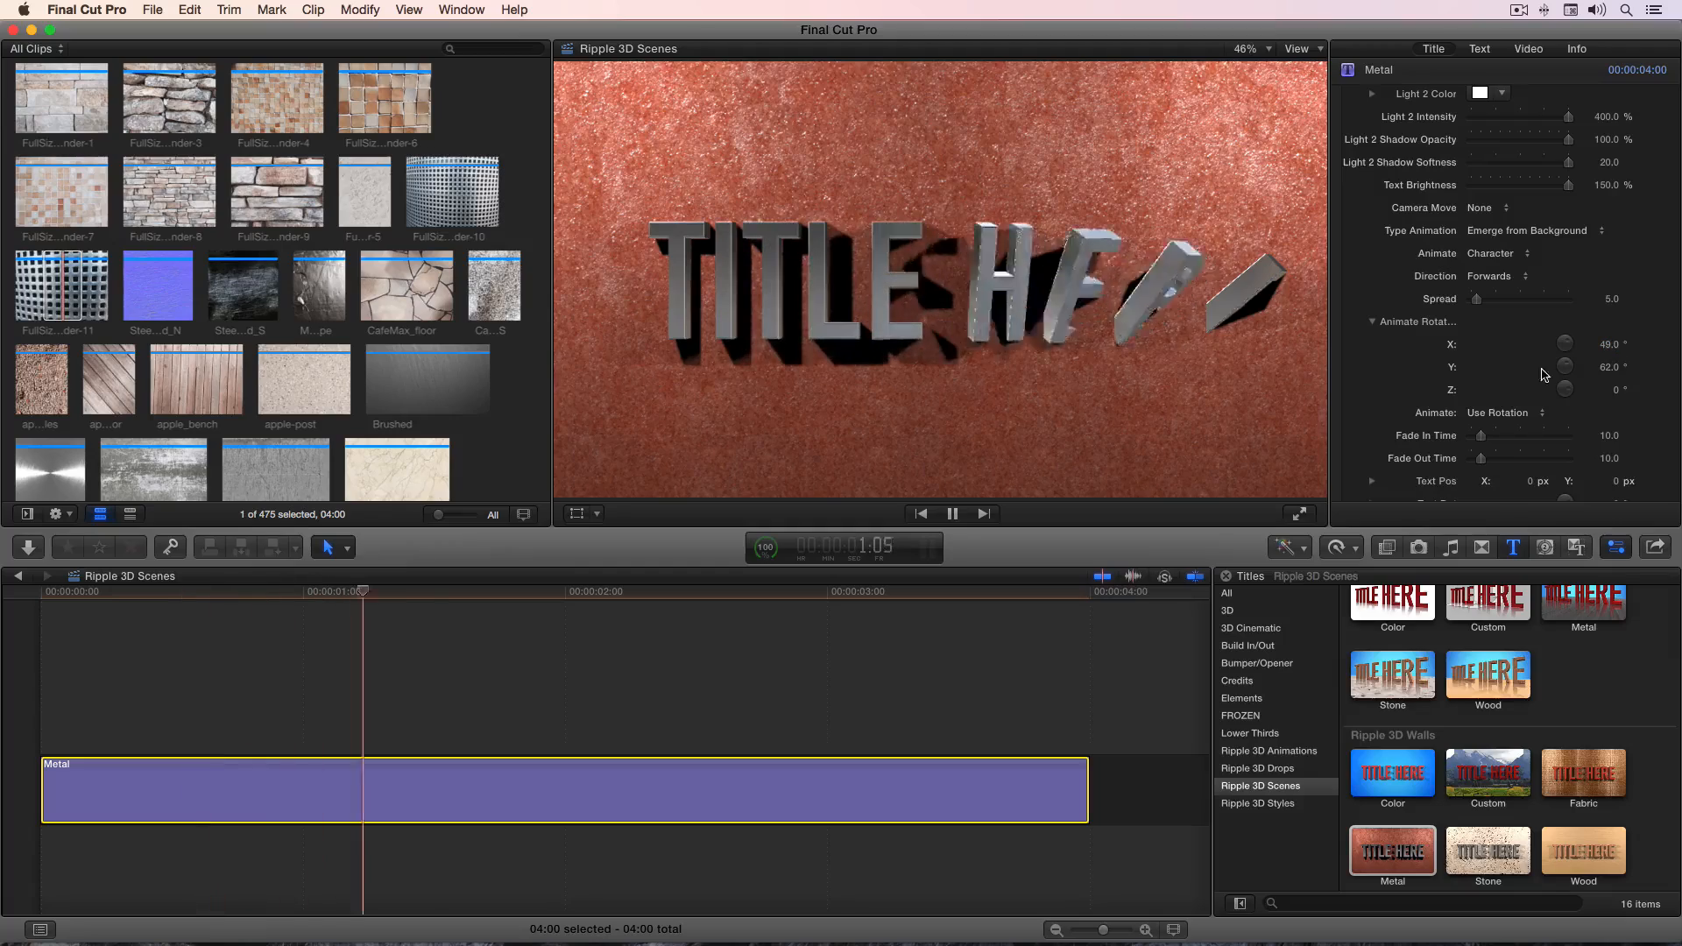
key(space)
drag(618, 592, 519, 661)
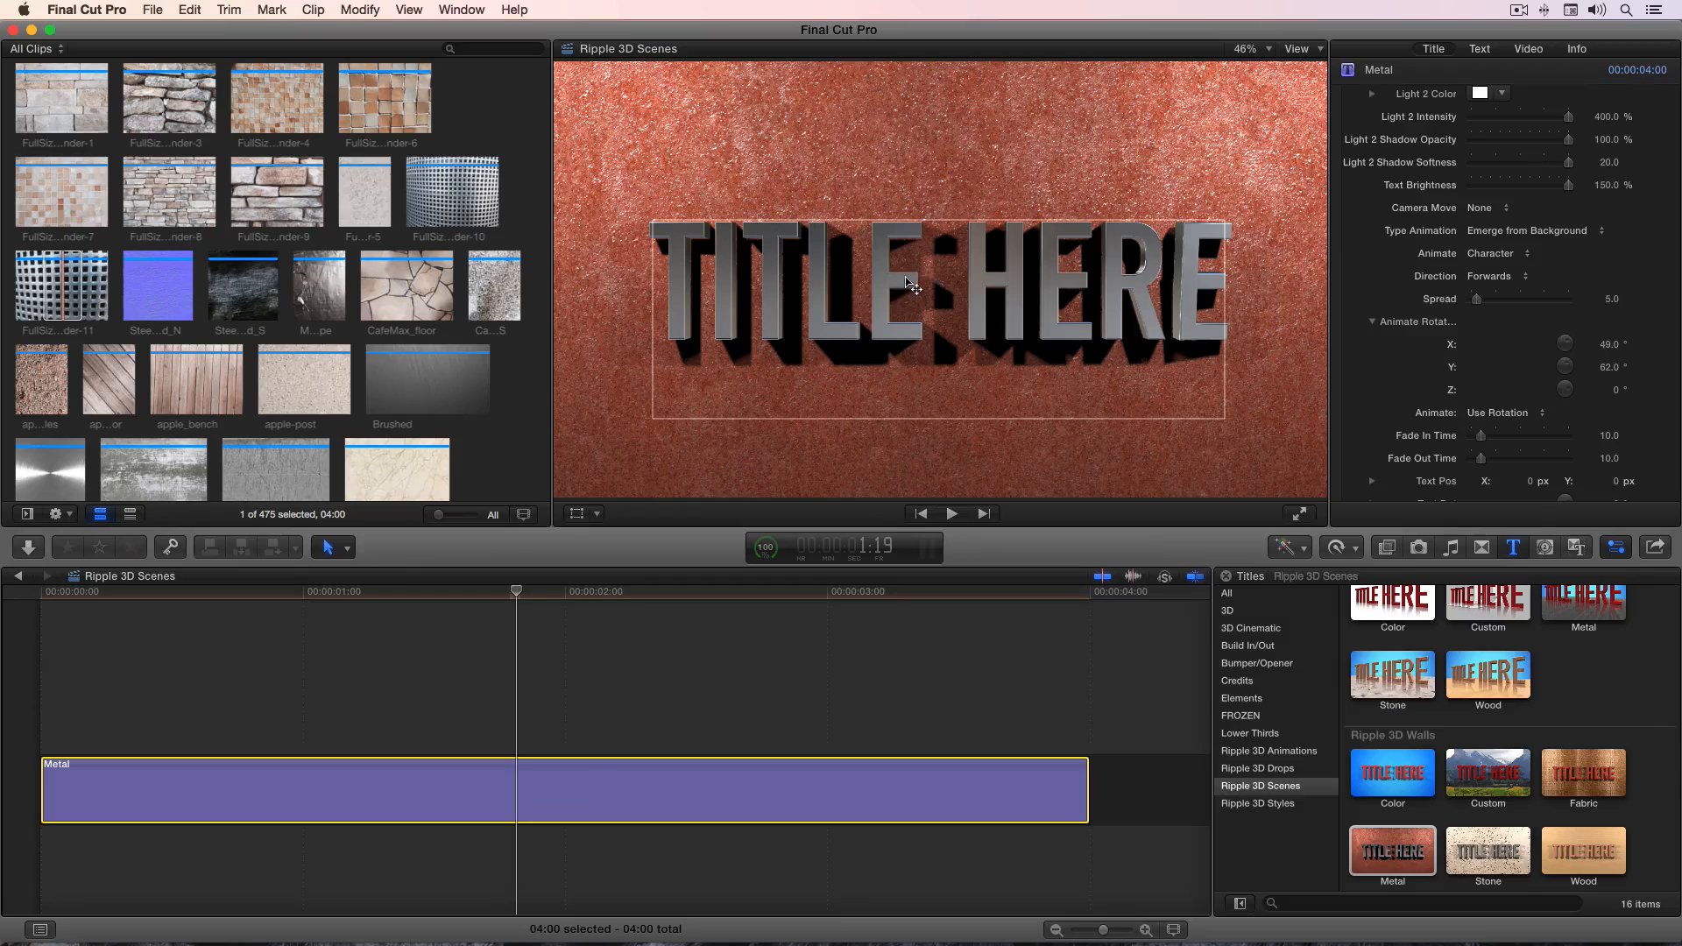
Step: Keyframe the Metal title's Text Pos at frame 4 and set its Z position to -16.85 px
scroll(1377, 376, down, 5)
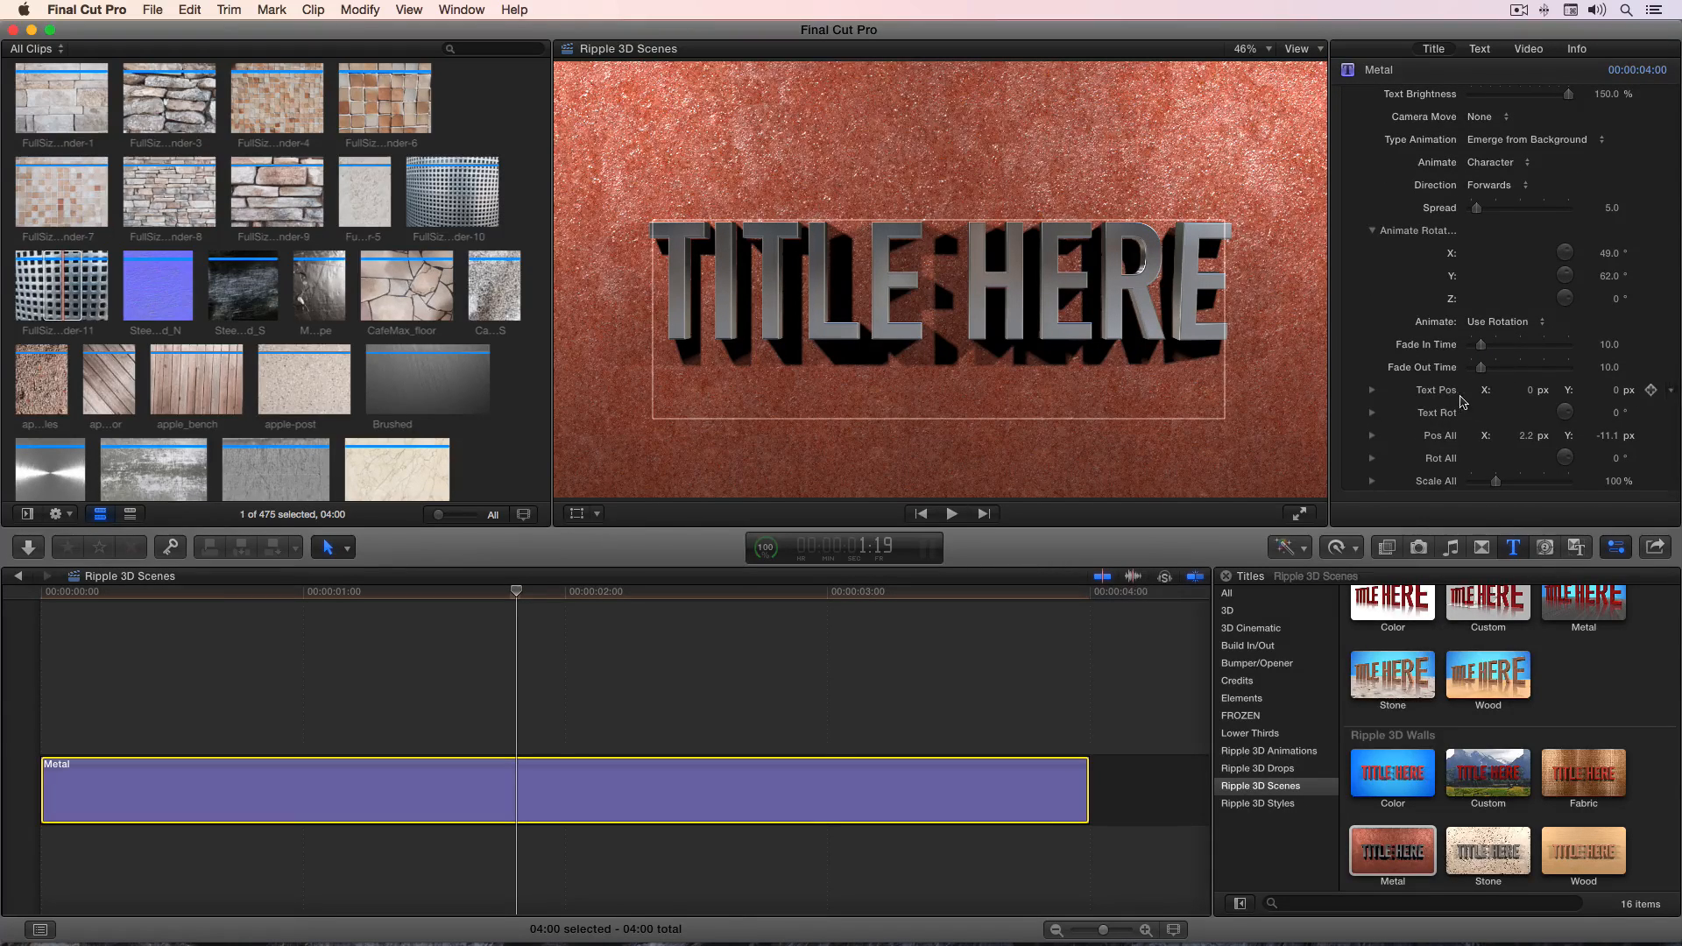
drag(515, 593, 488, 597)
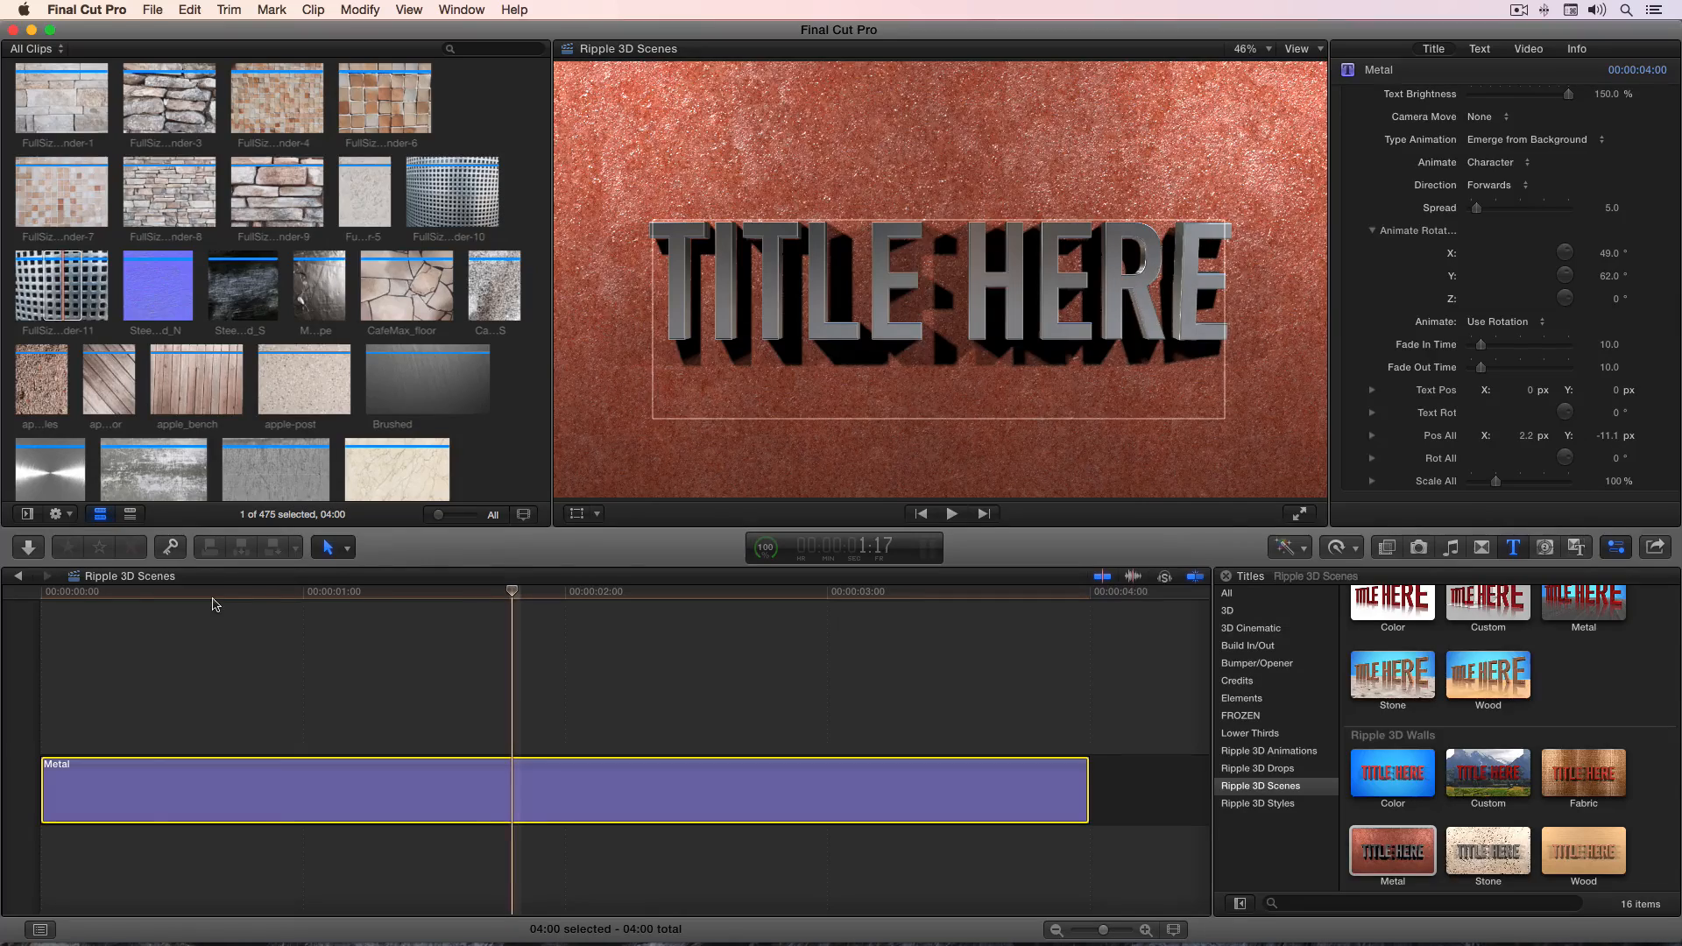
click(132, 594)
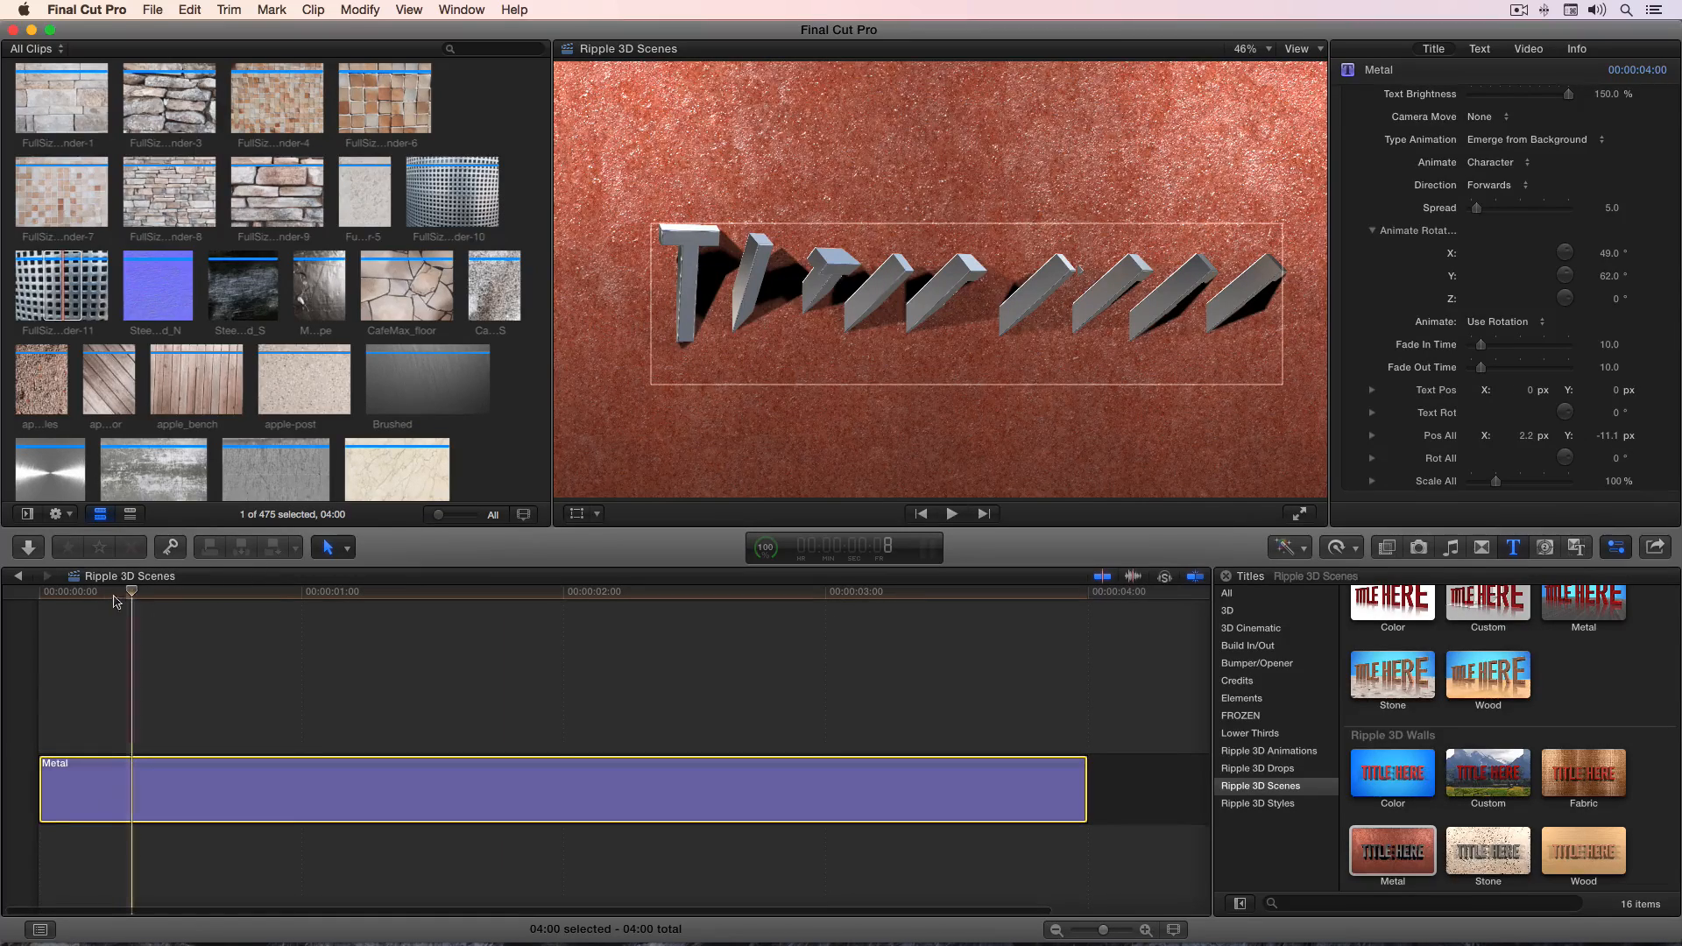
mouse_move(115, 601)
mouse_down()
mouse_move(48, 596)
mouse_move(94, 595)
mouse_up()
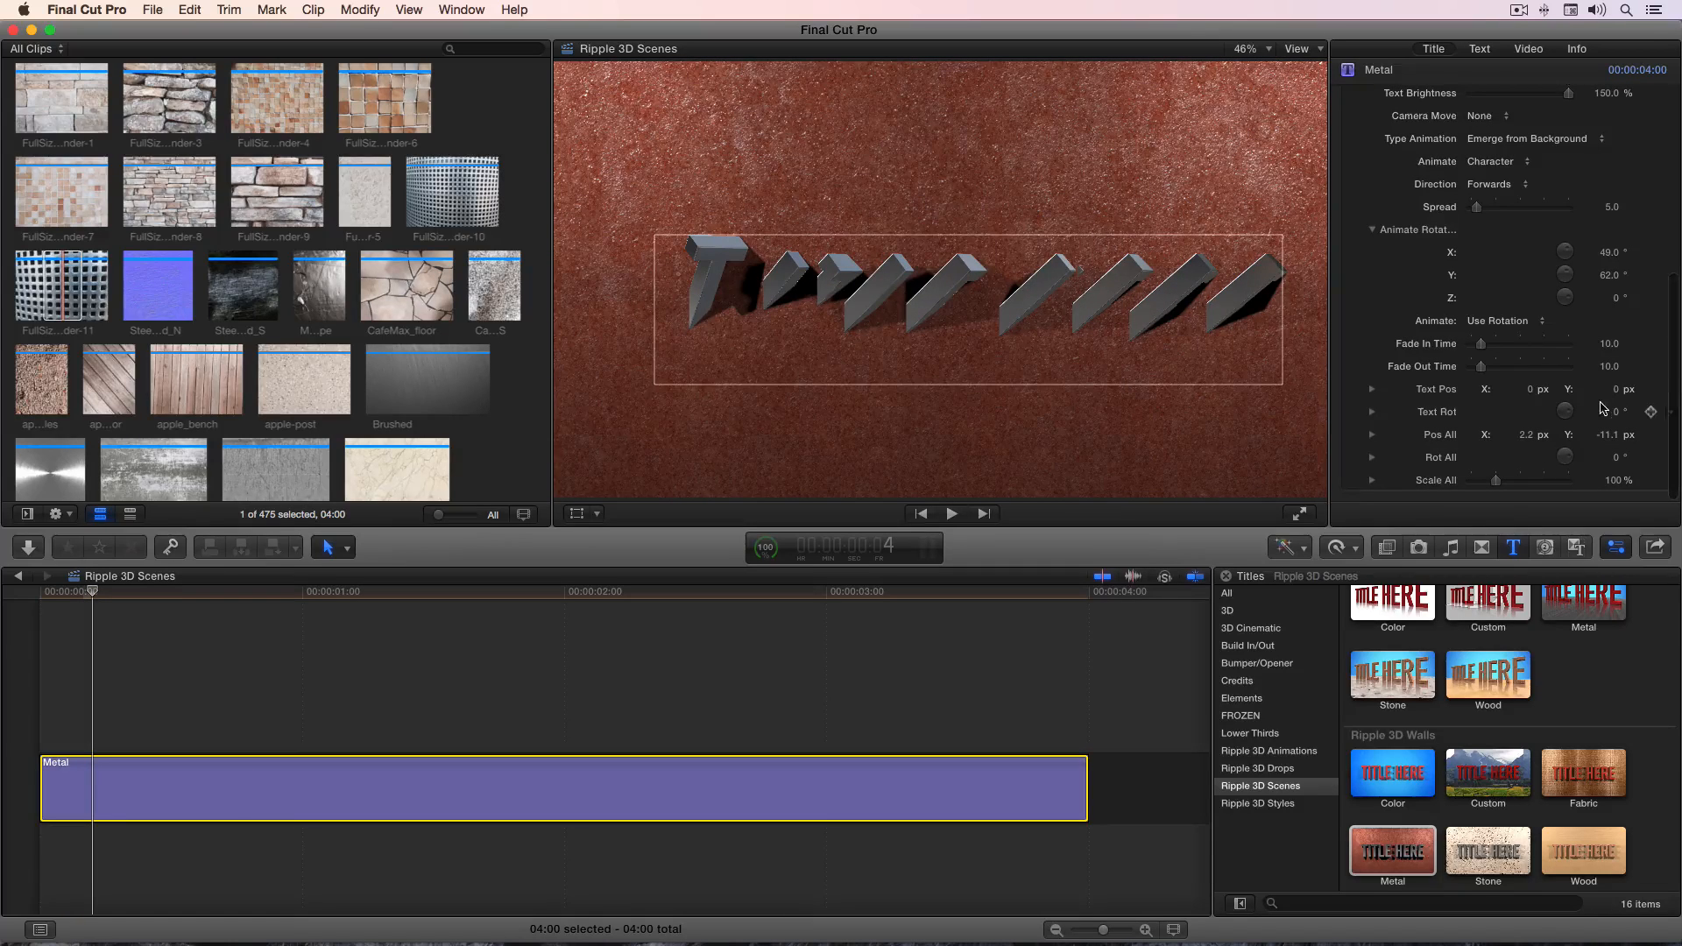
click(1652, 392)
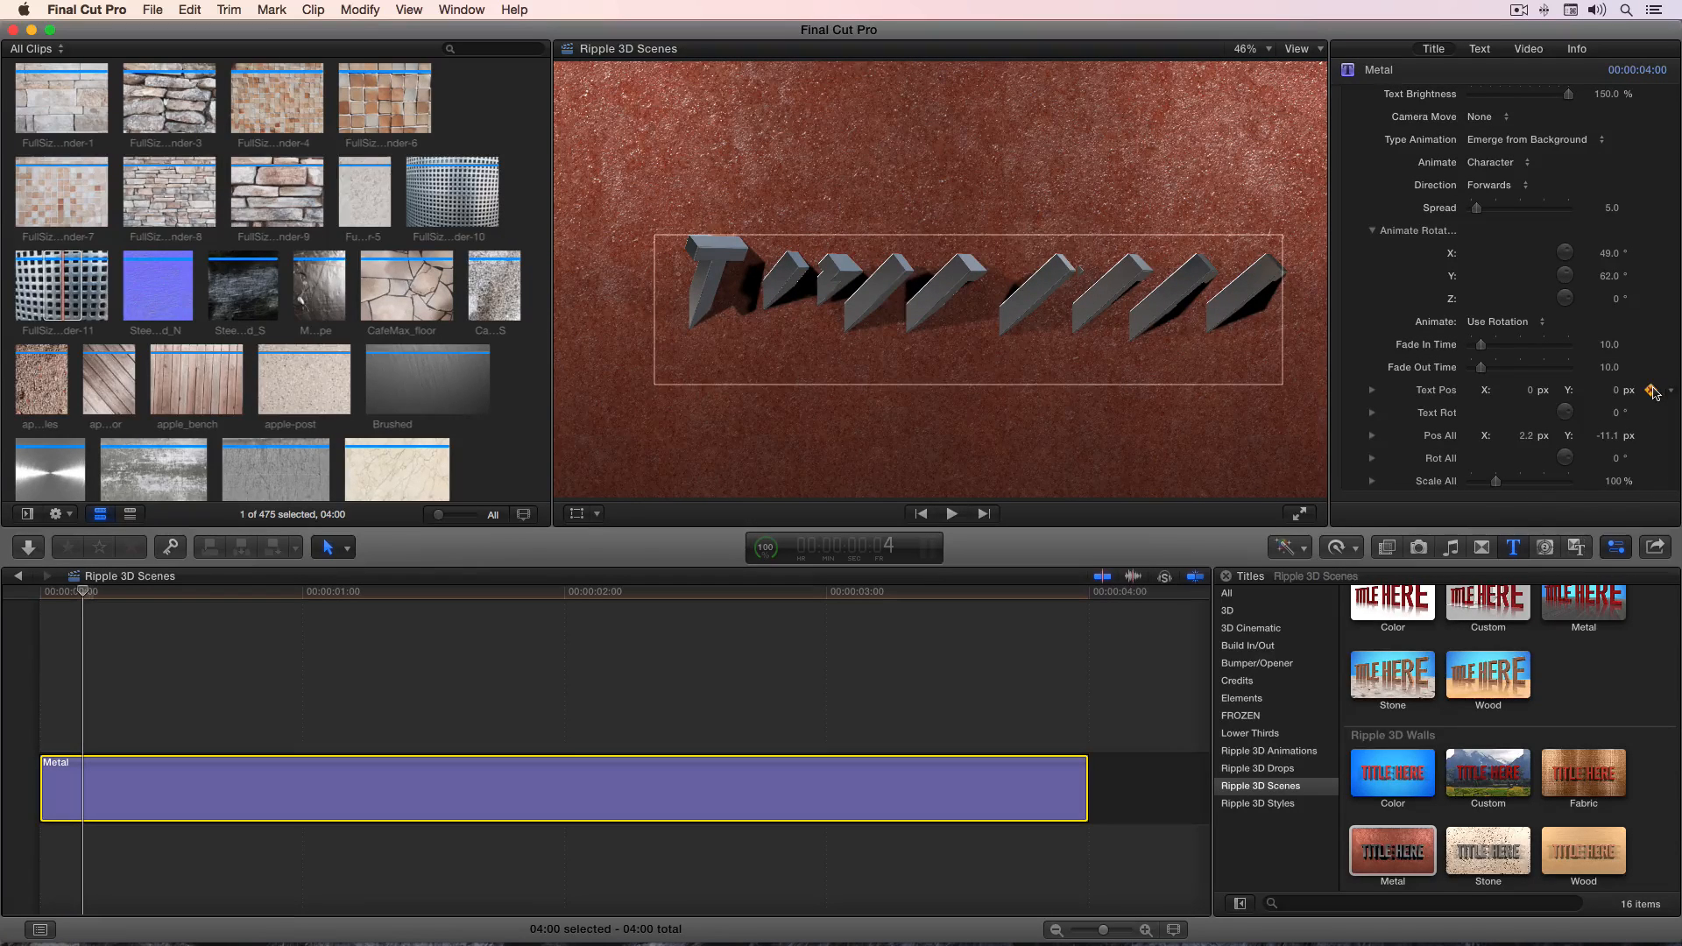
click(1373, 391)
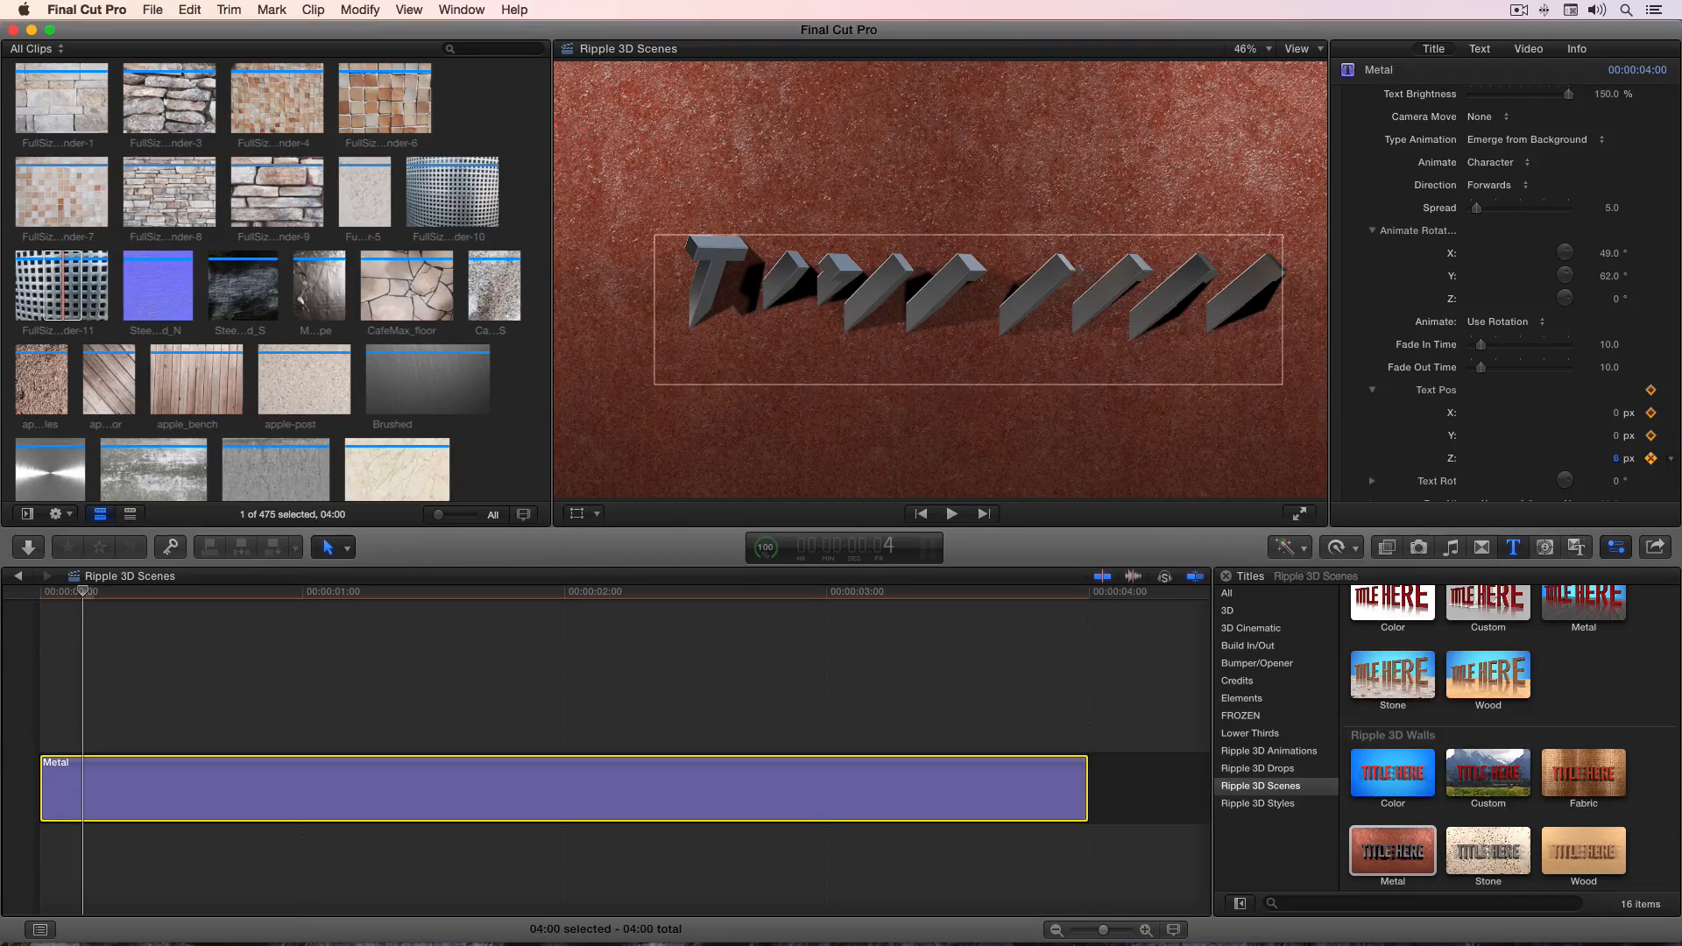
drag(1616, 458, 1604, 458)
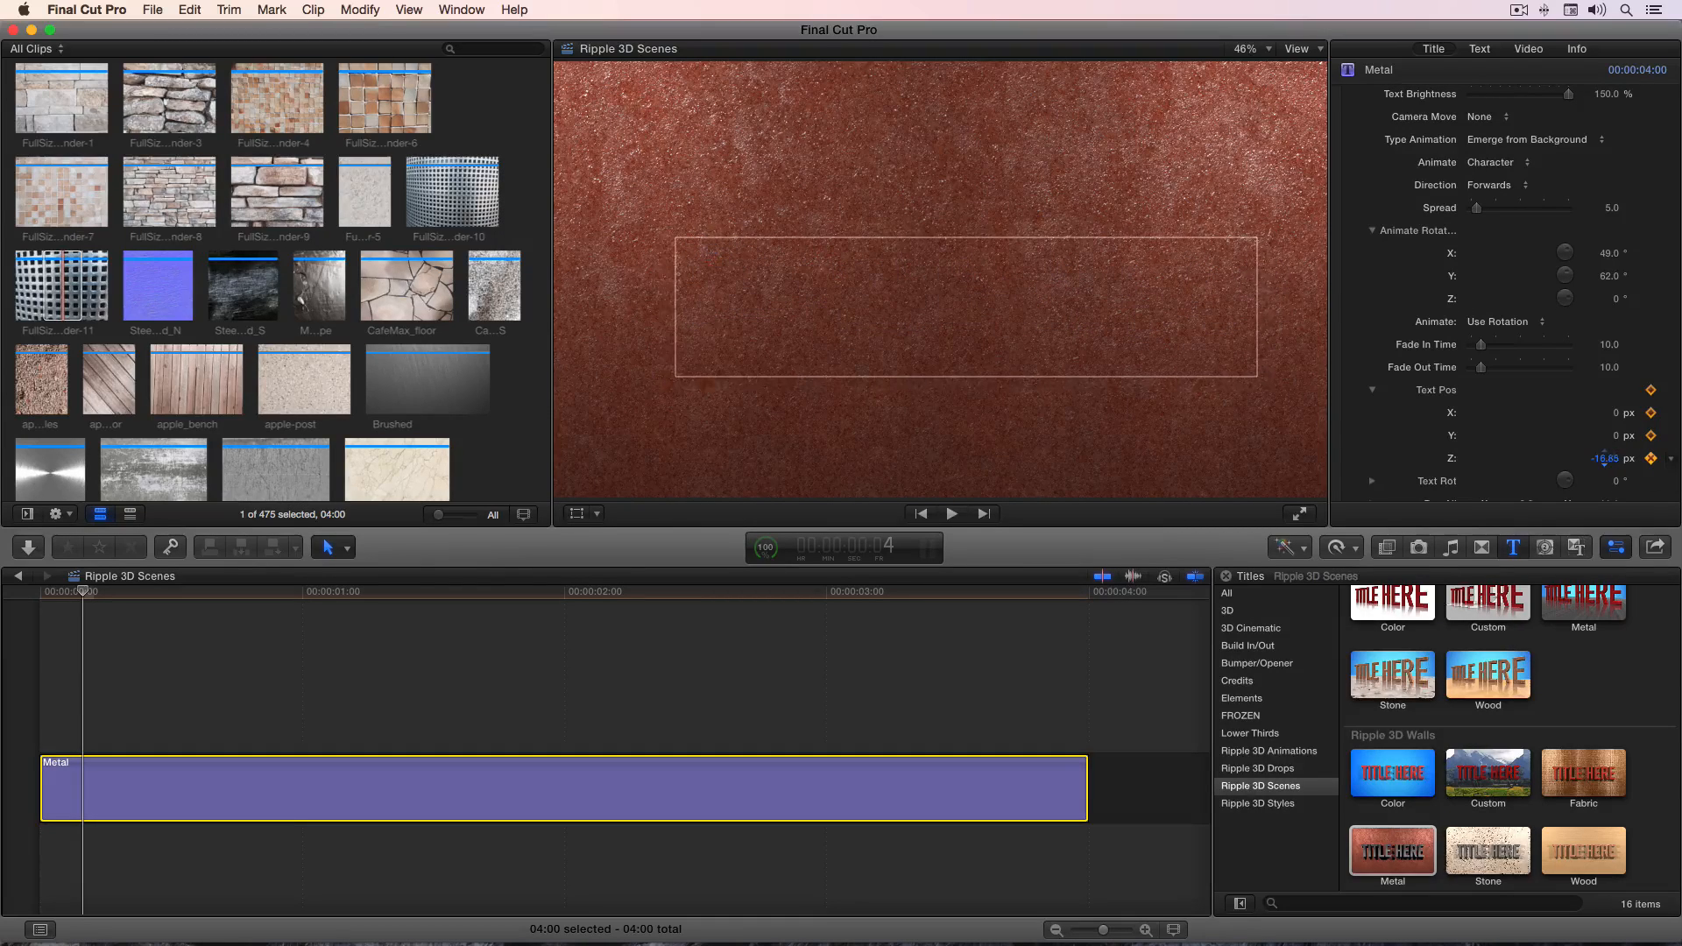
Step: Bring the Metal title's Text Pos Z to about 0 px at 1:23, and raise the Z value at 1:04 as well
drag(84, 598, 563, 624)
scroll(1616, 486, up, 1)
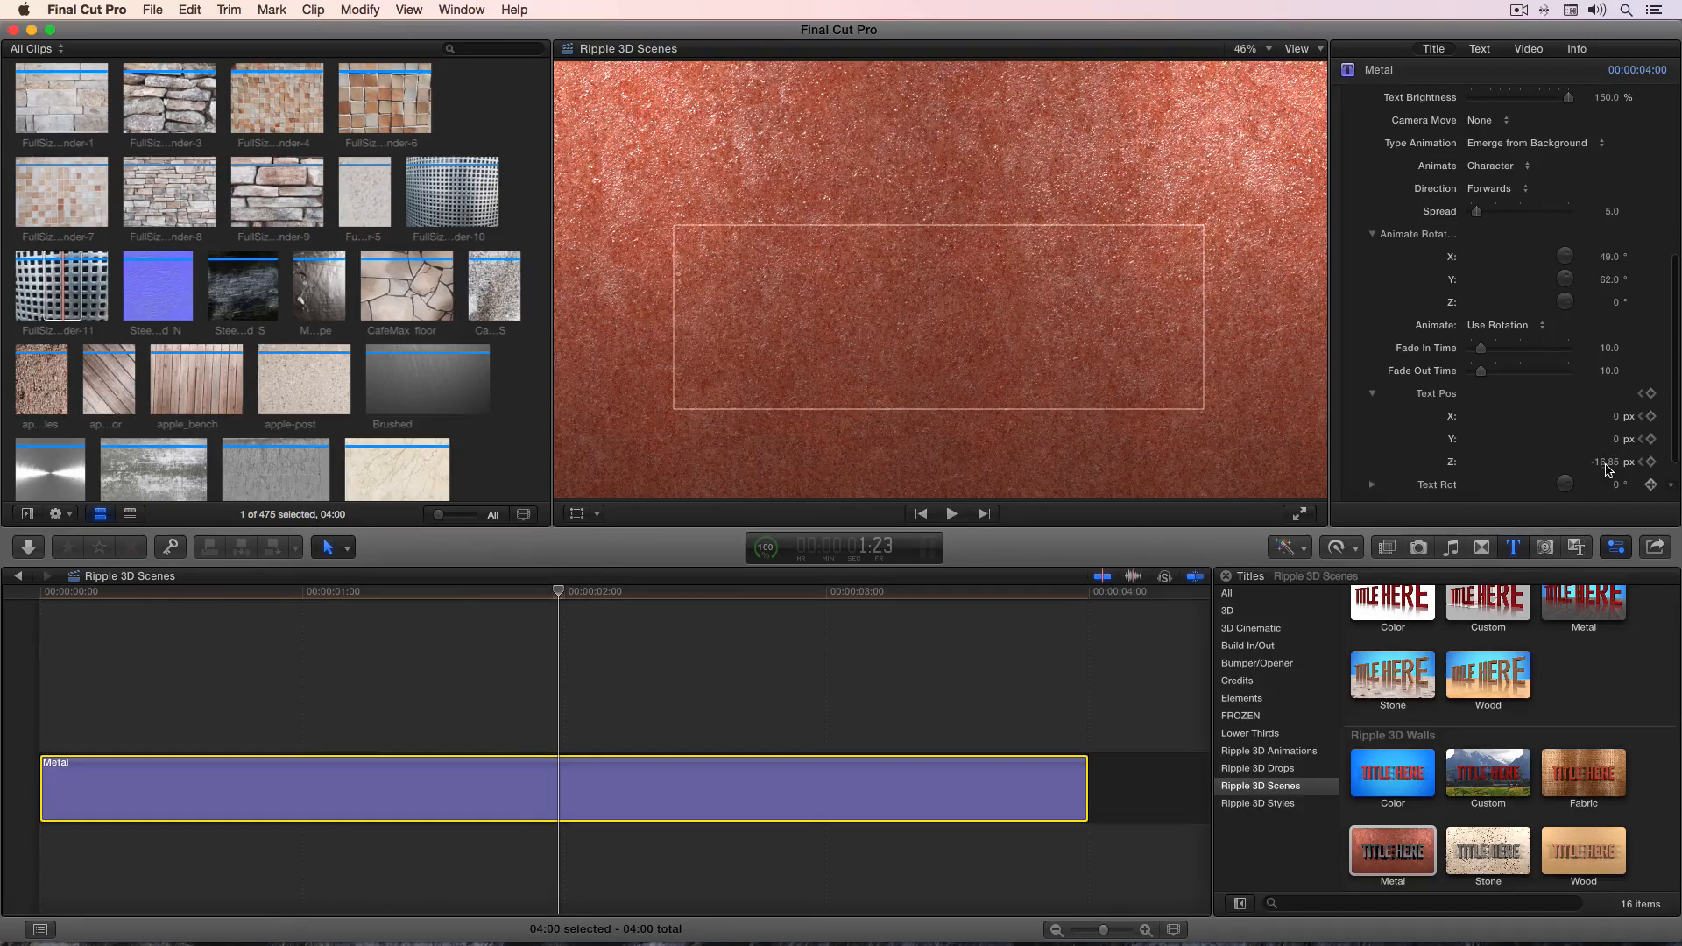
mouse_move(1609, 461)
mouse_down()
mouse_move(1635, 460)
mouse_move(1620, 461)
mouse_up()
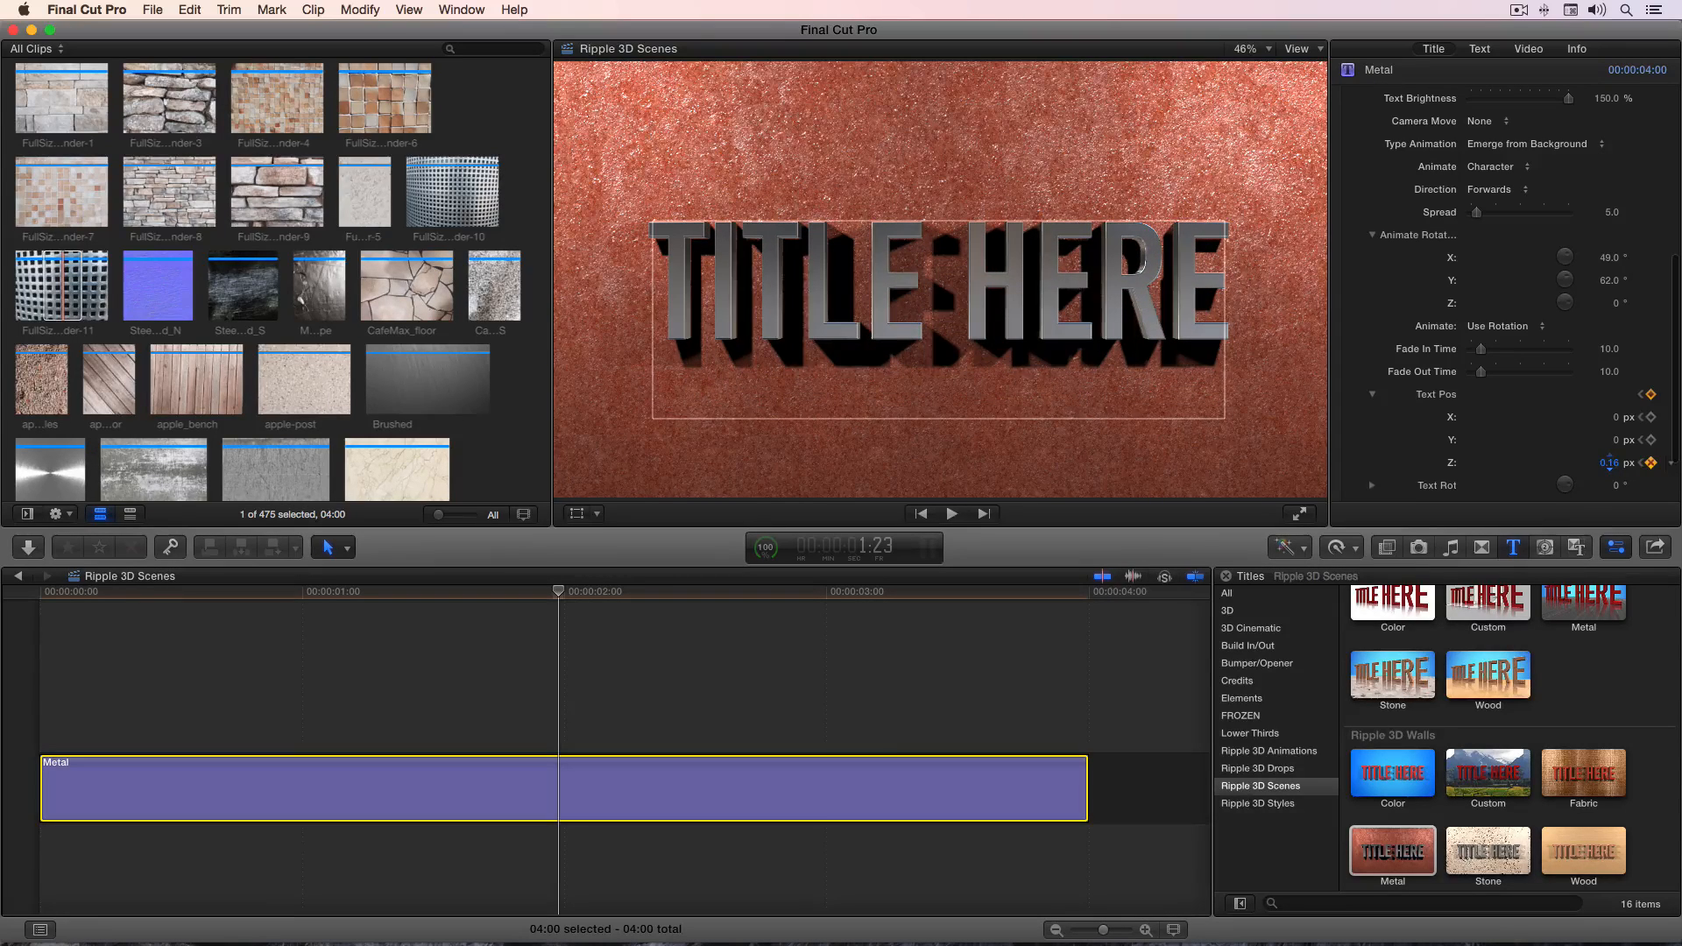
drag(525, 591, 349, 622)
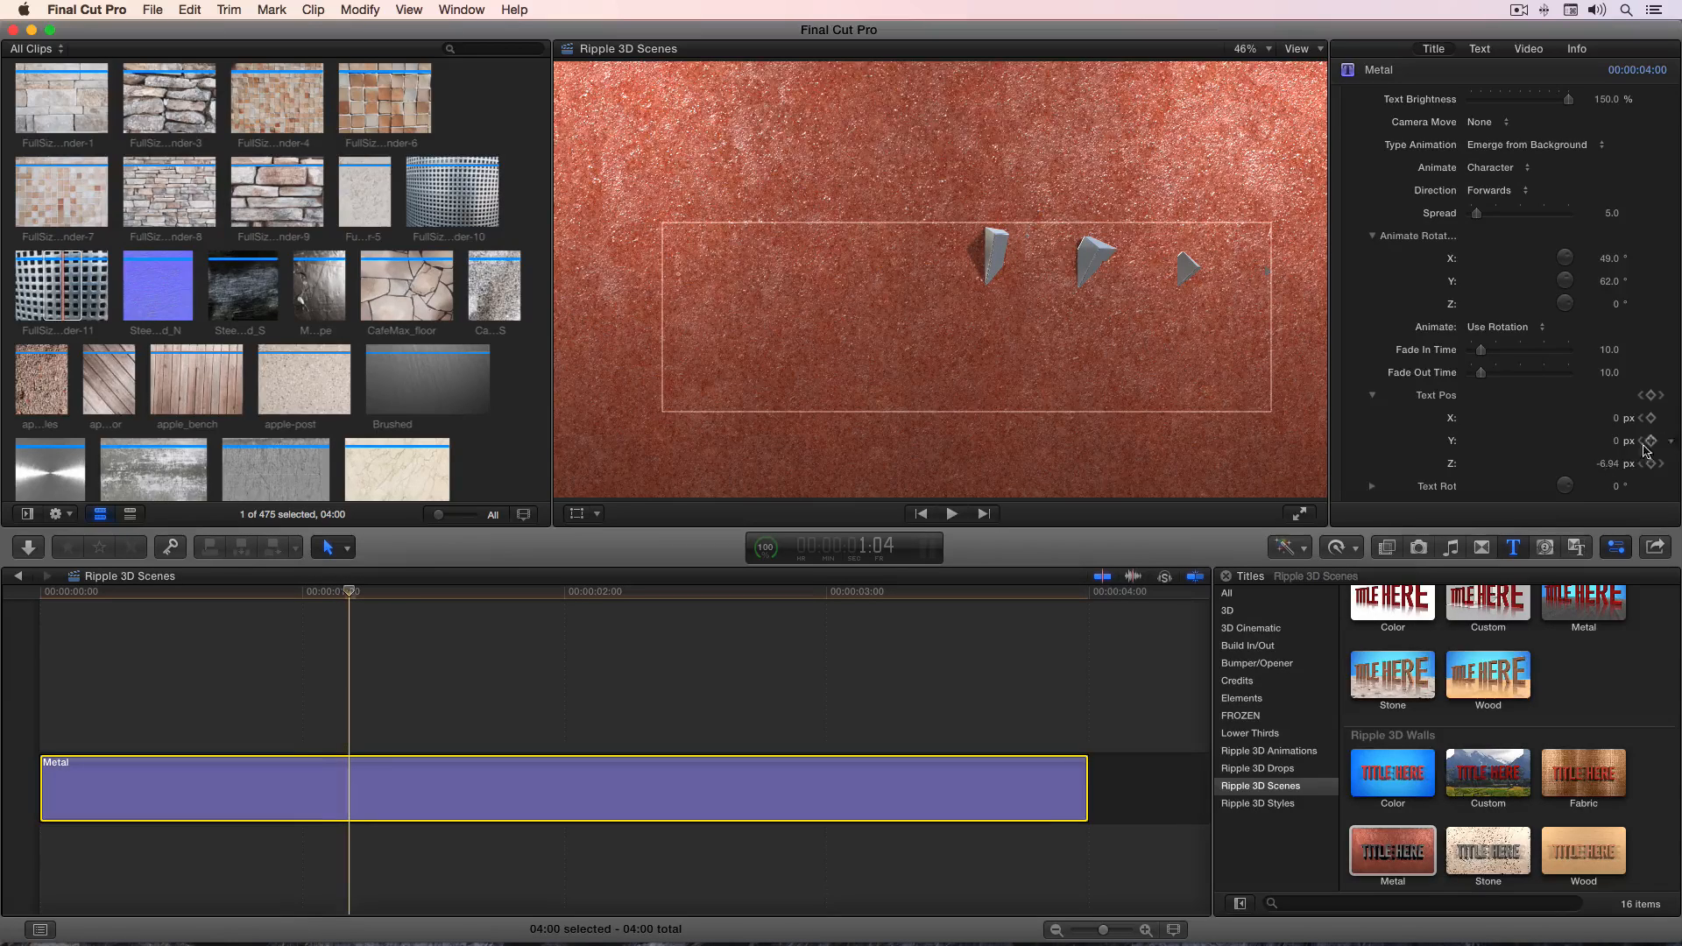
drag(1606, 460, 1607, 457)
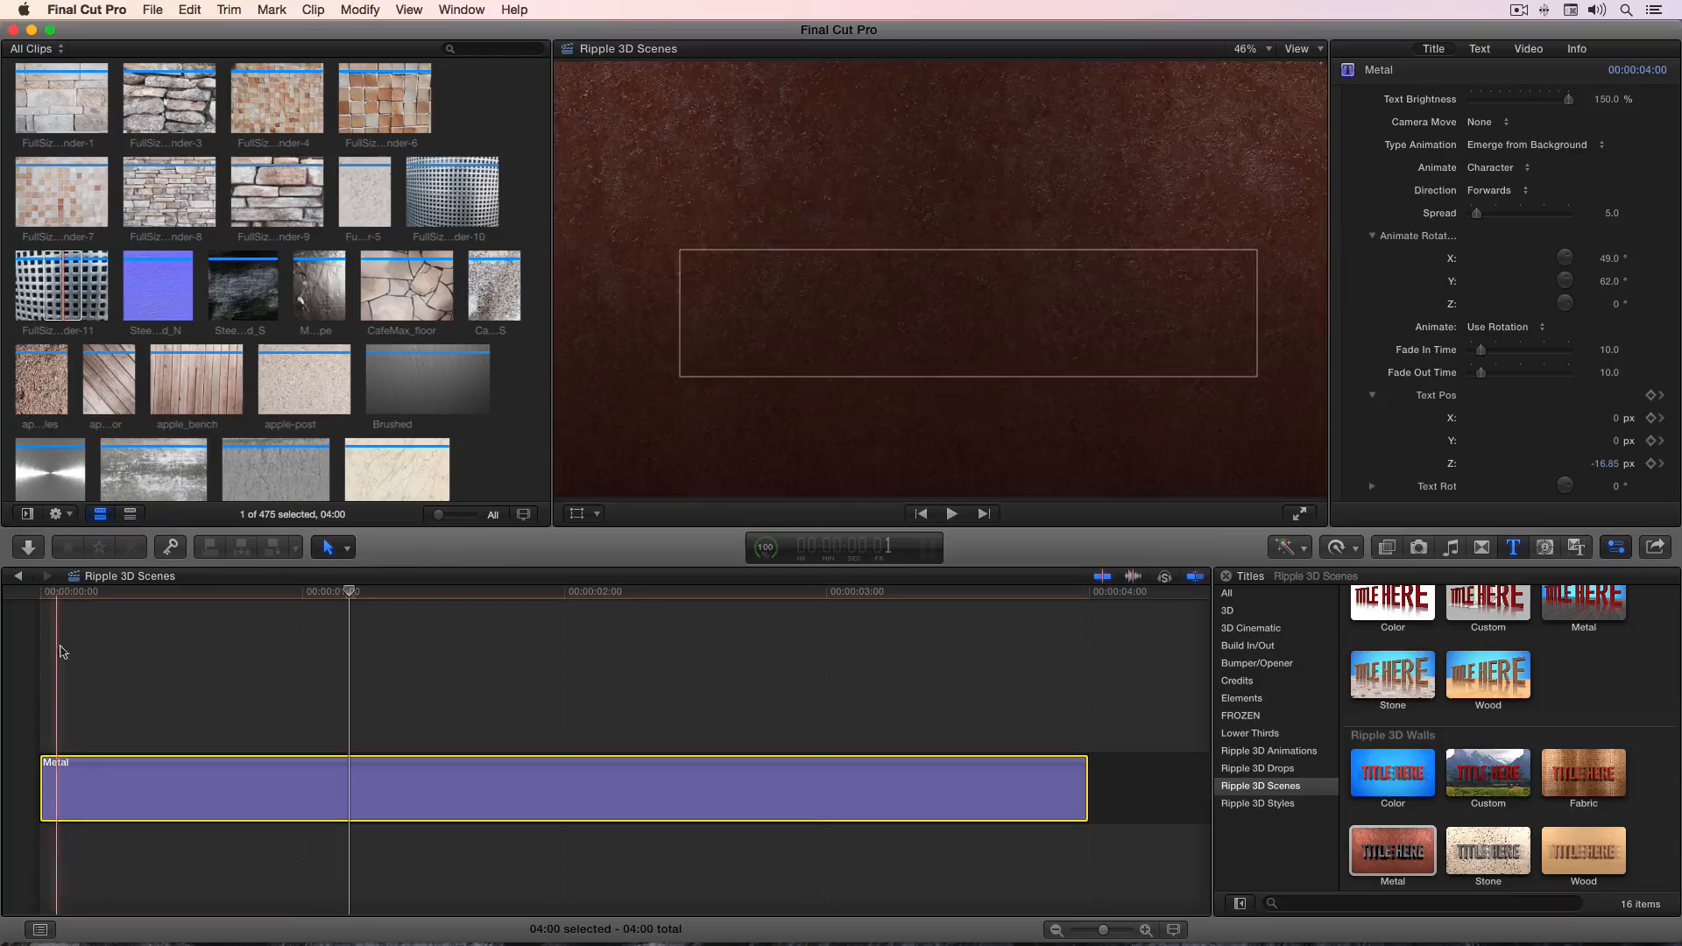
Step: Play the Metal title twice from near its start to preview the keyframed letter emergence
click(50, 596)
key(space)
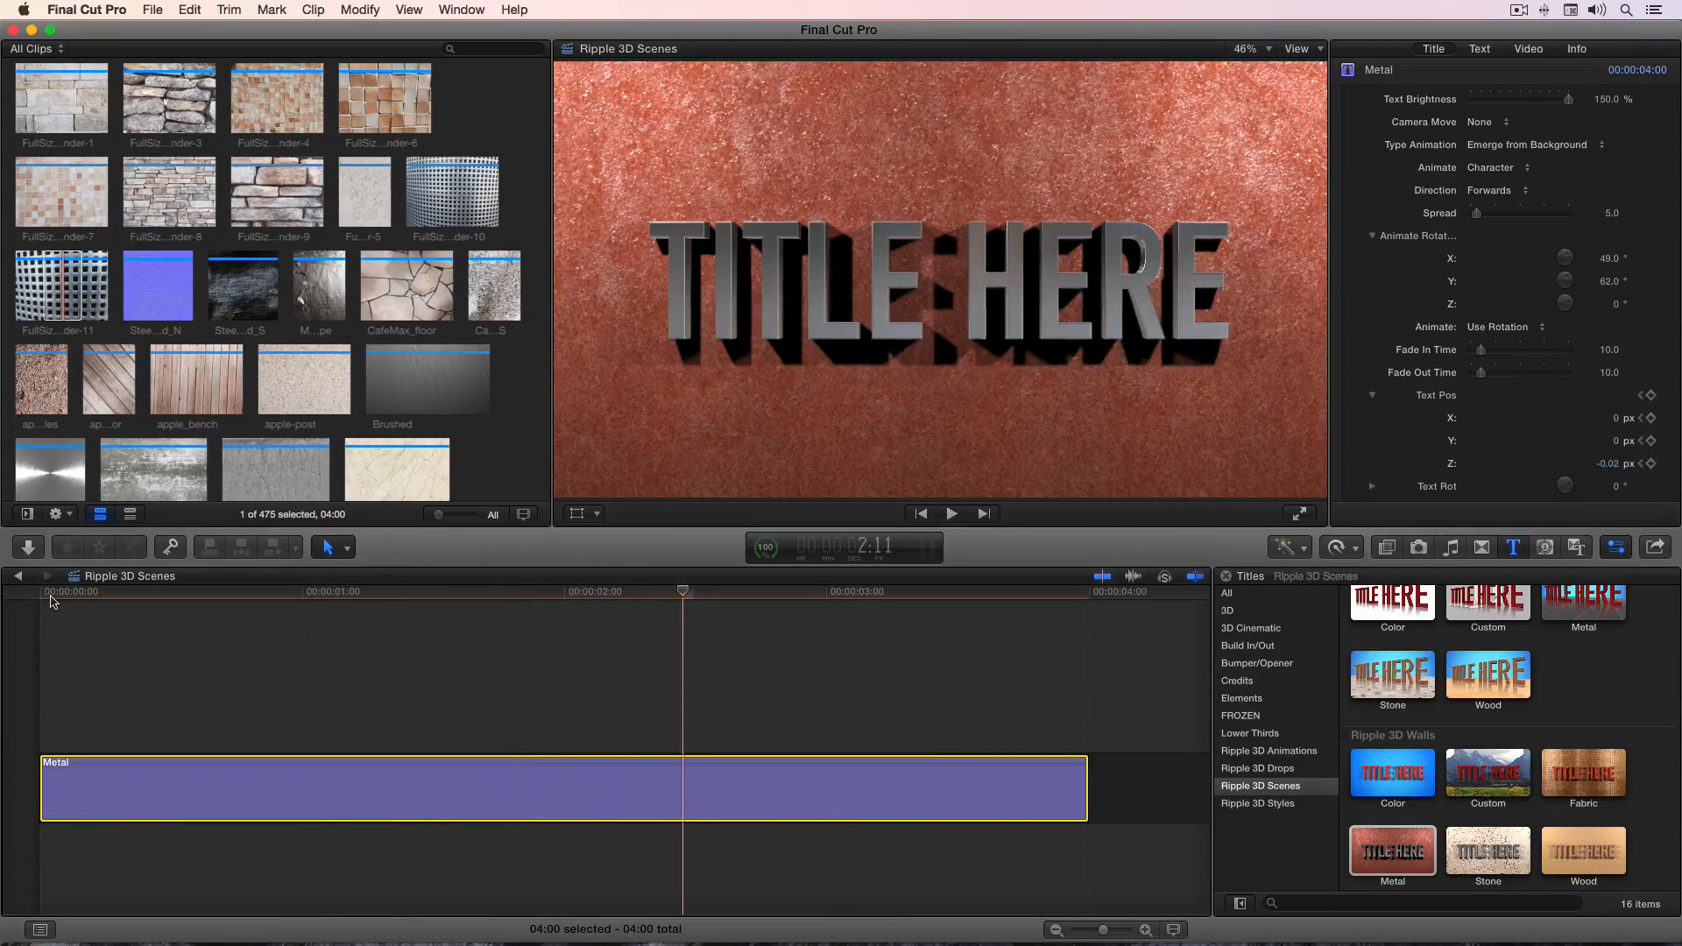
click(51, 596)
key(space)
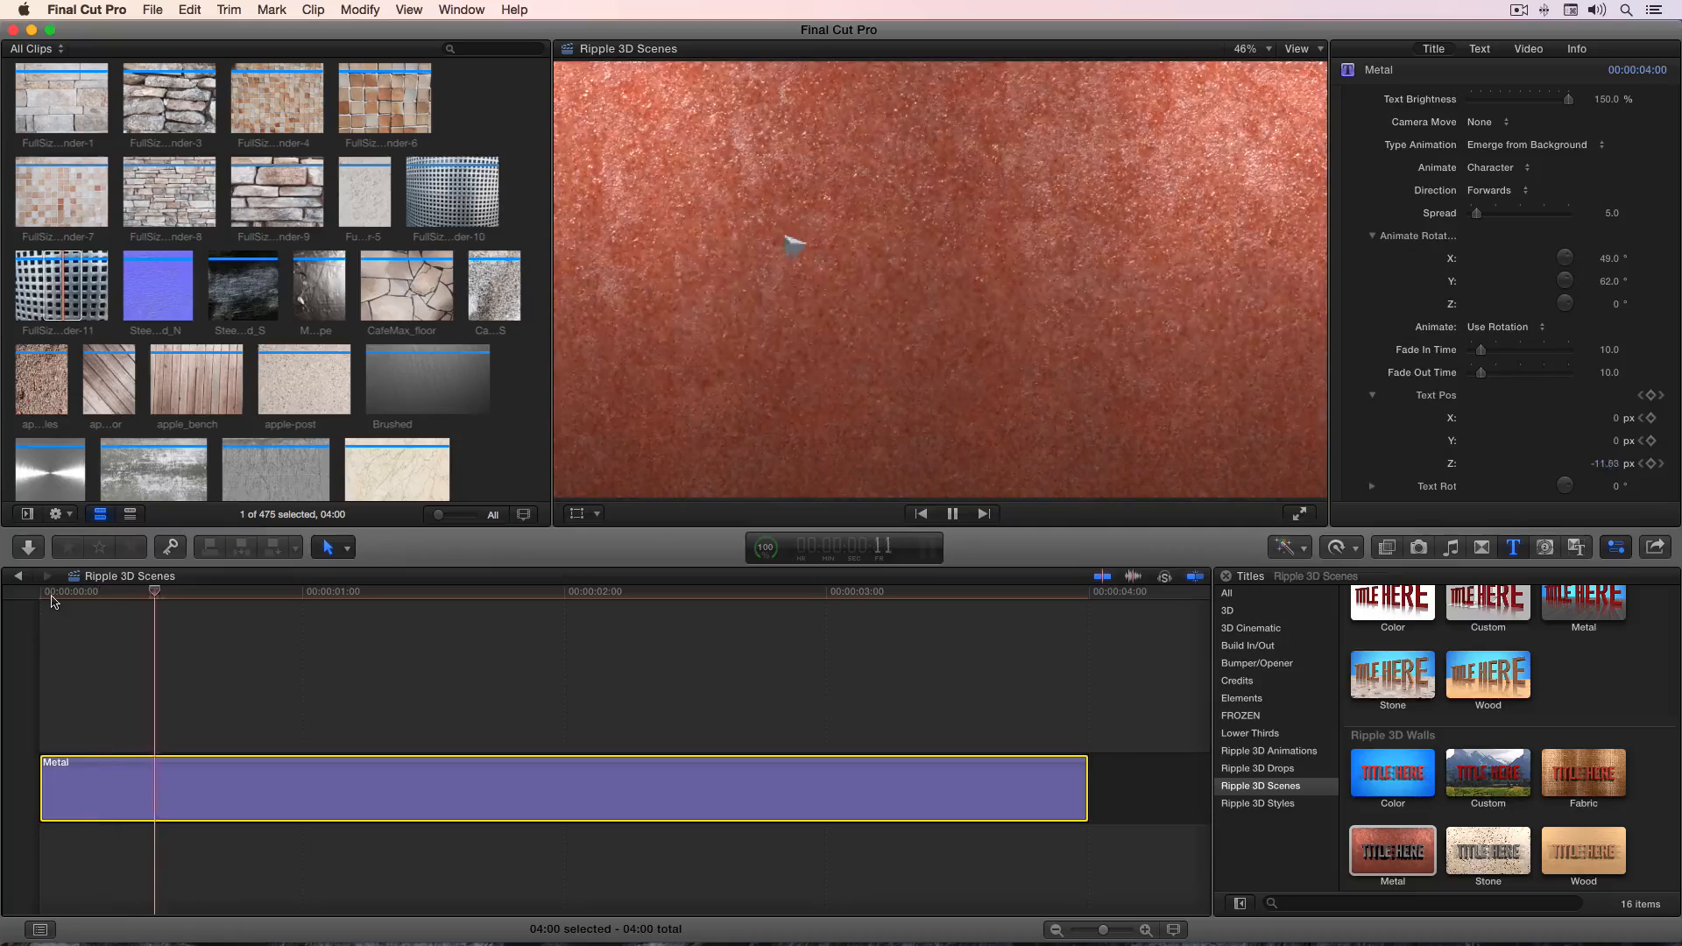
key(space)
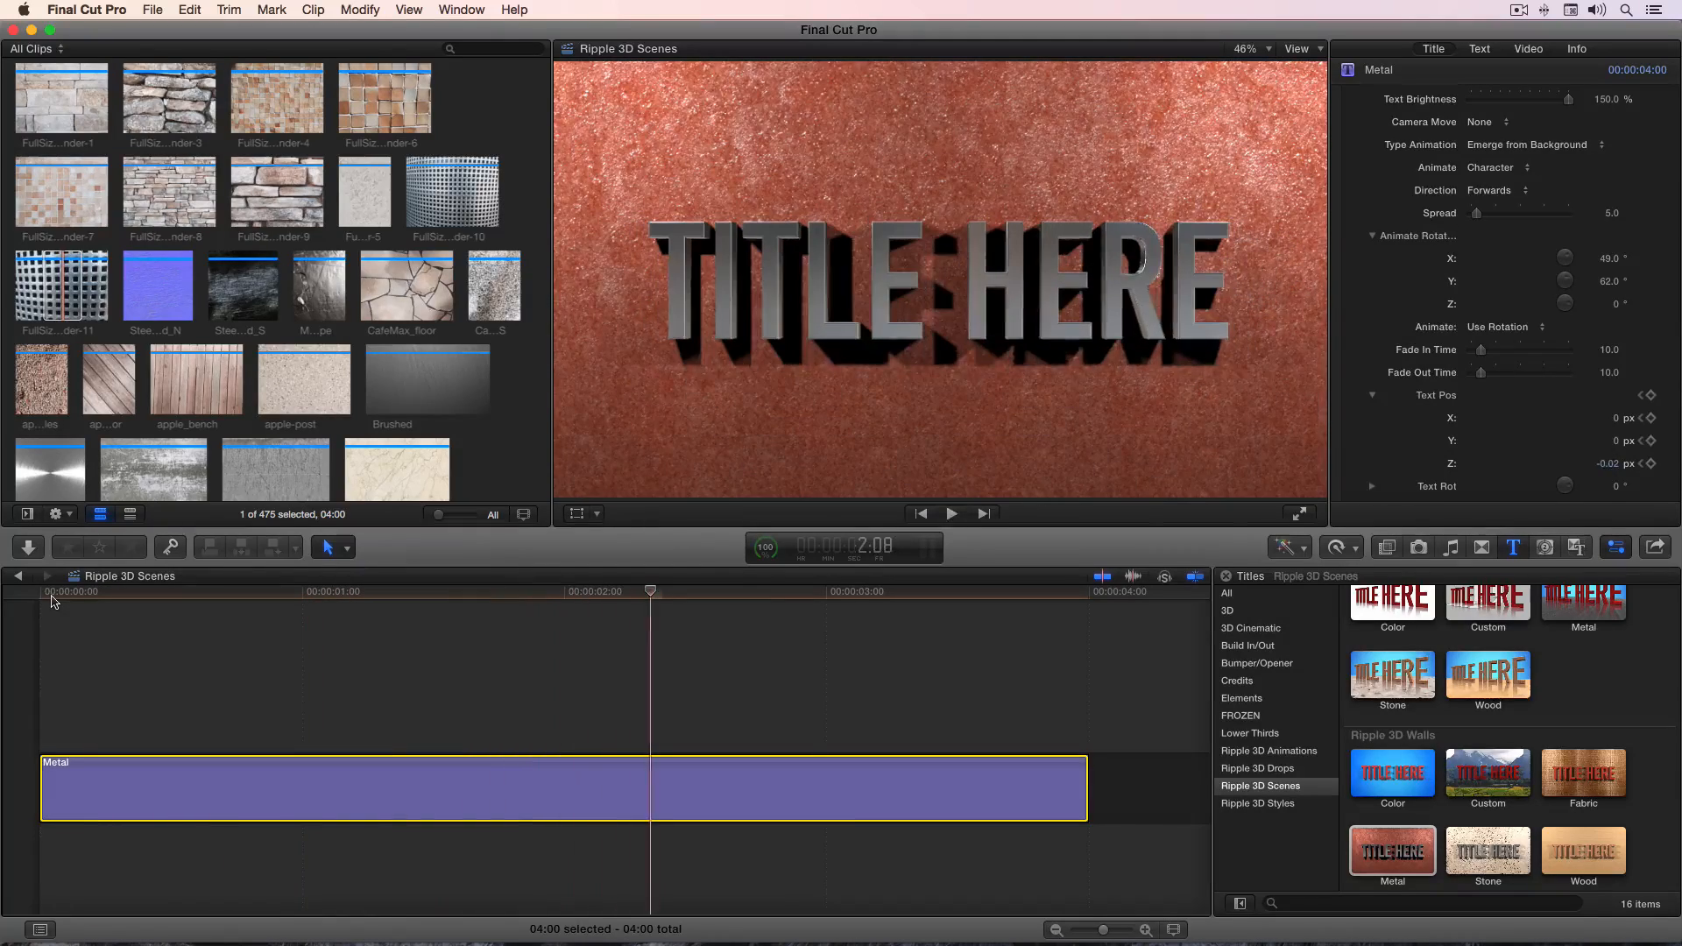
Step: Replace the Stone title in the timeline with the Color title from Ripple 3D Floors - Reflections
scroll(1432, 377, up, 1)
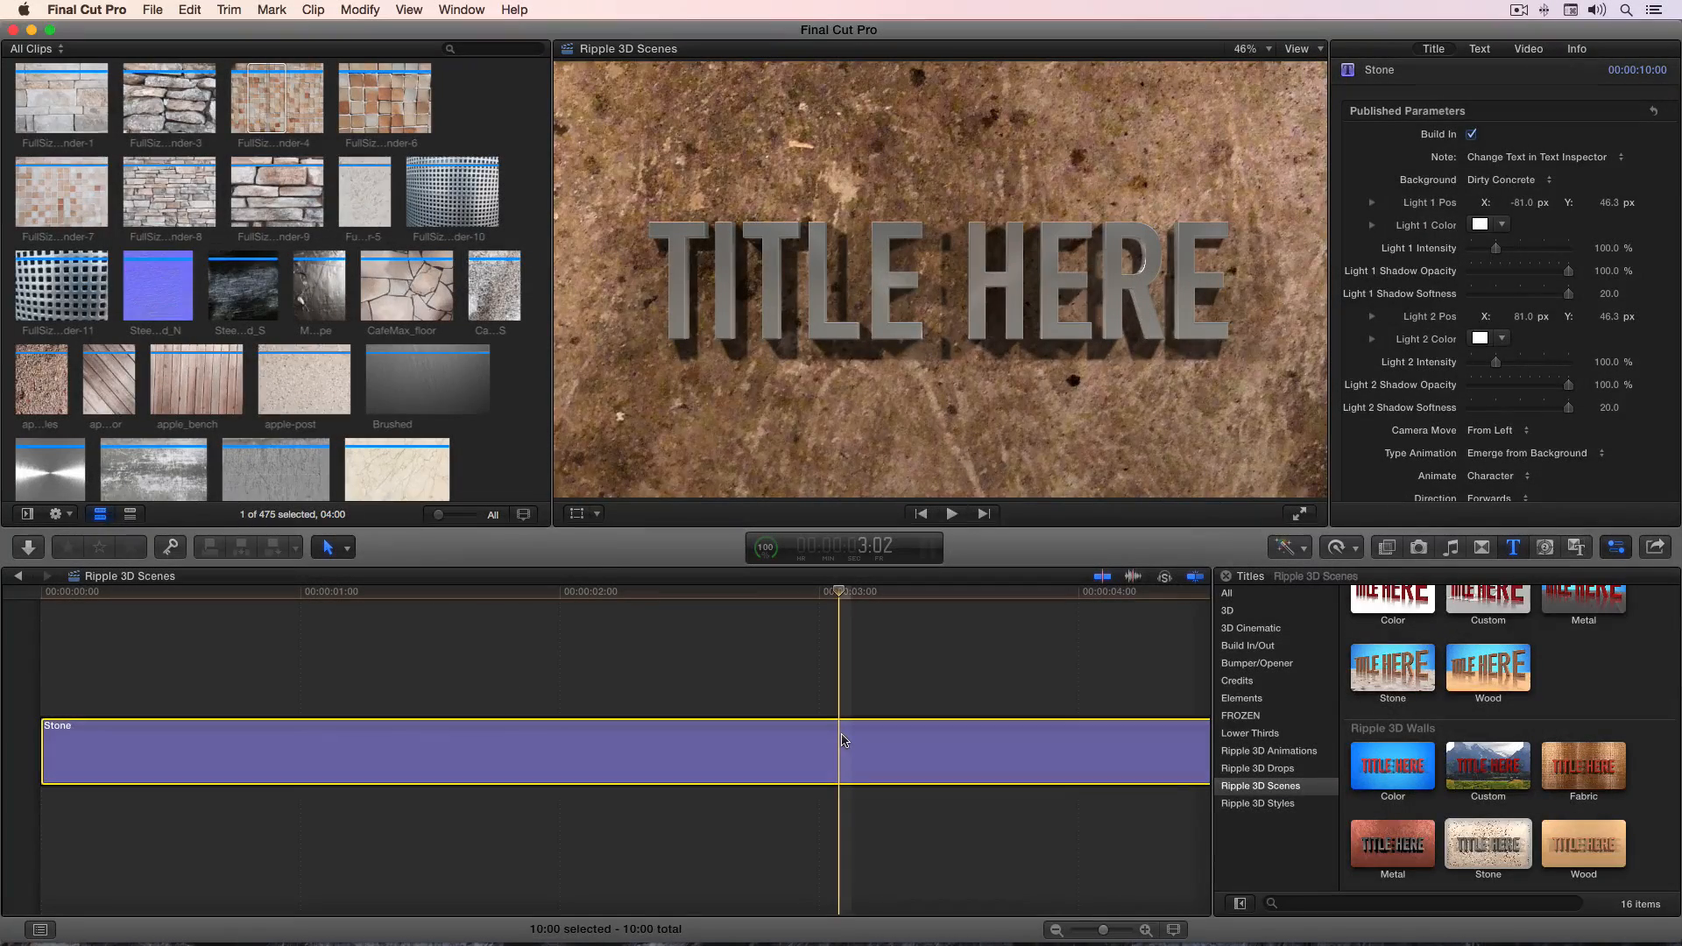
key(Delete)
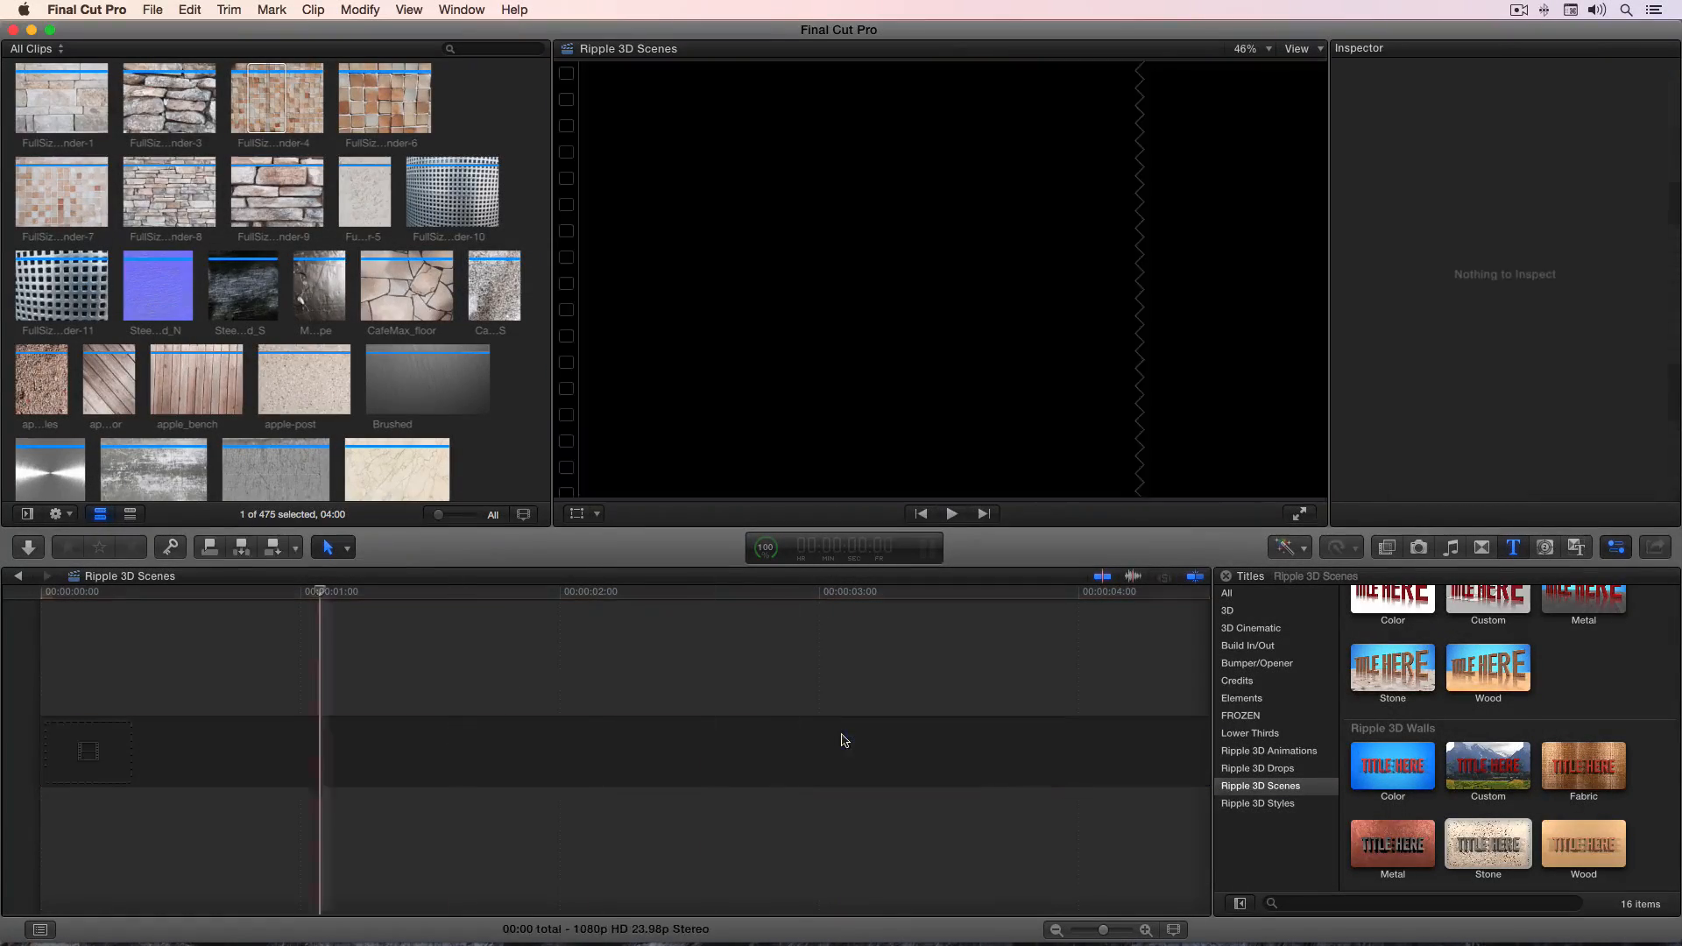
scroll(1662, 676, up, 5)
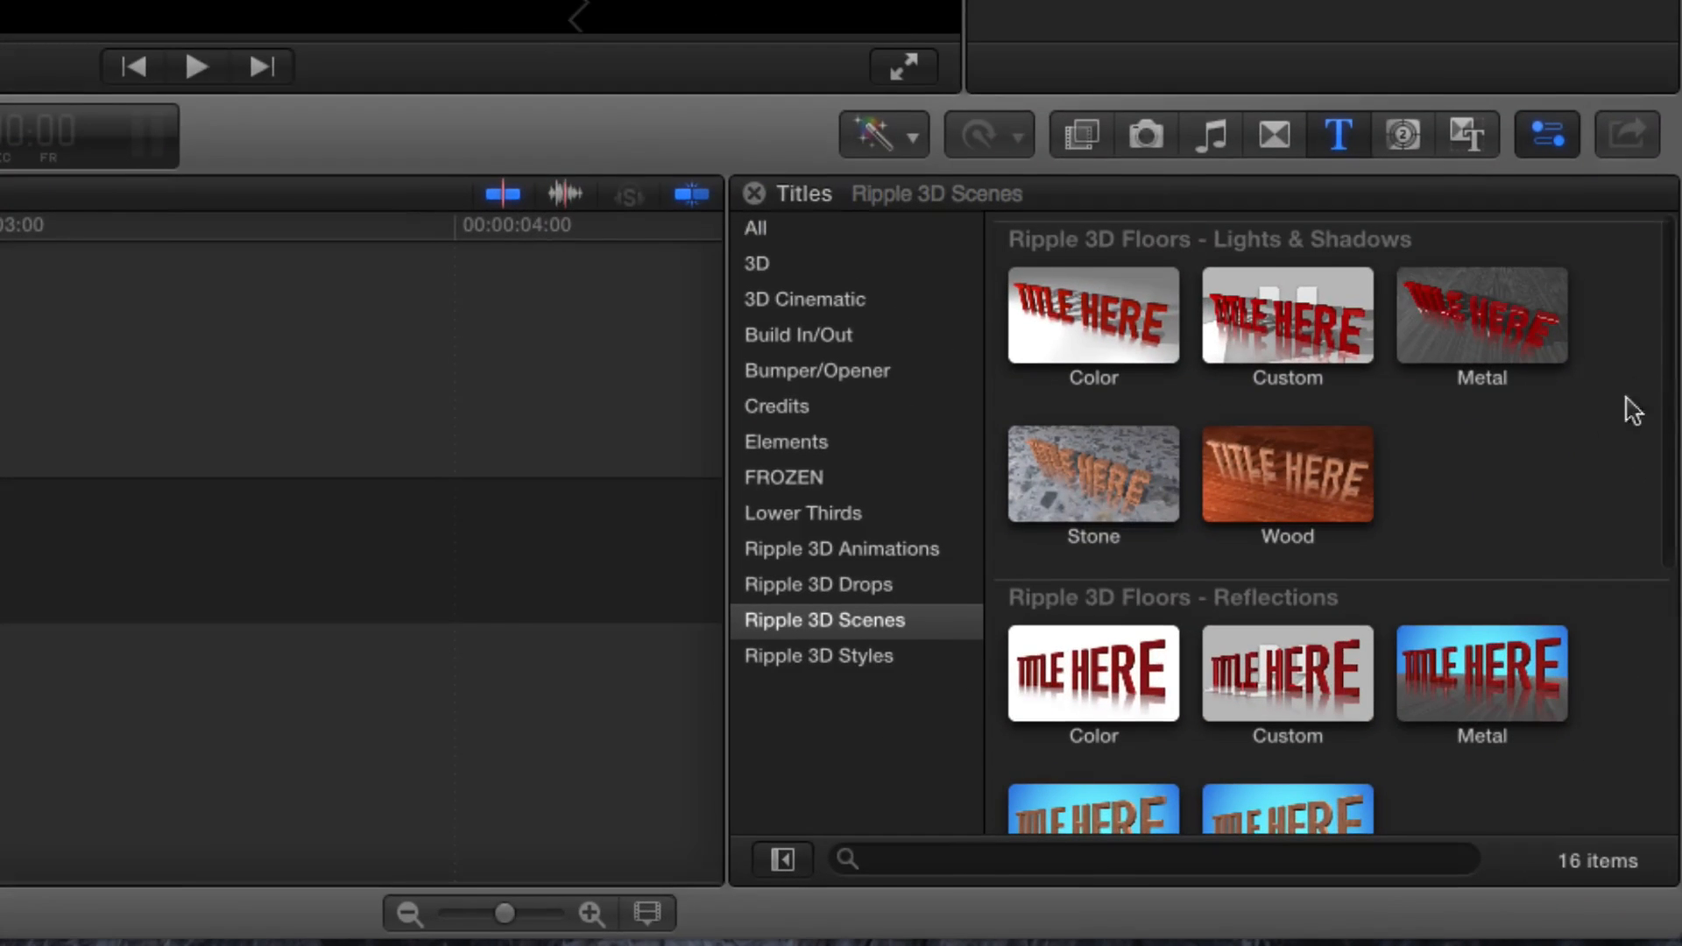
scroll(1490, 473, down, 2)
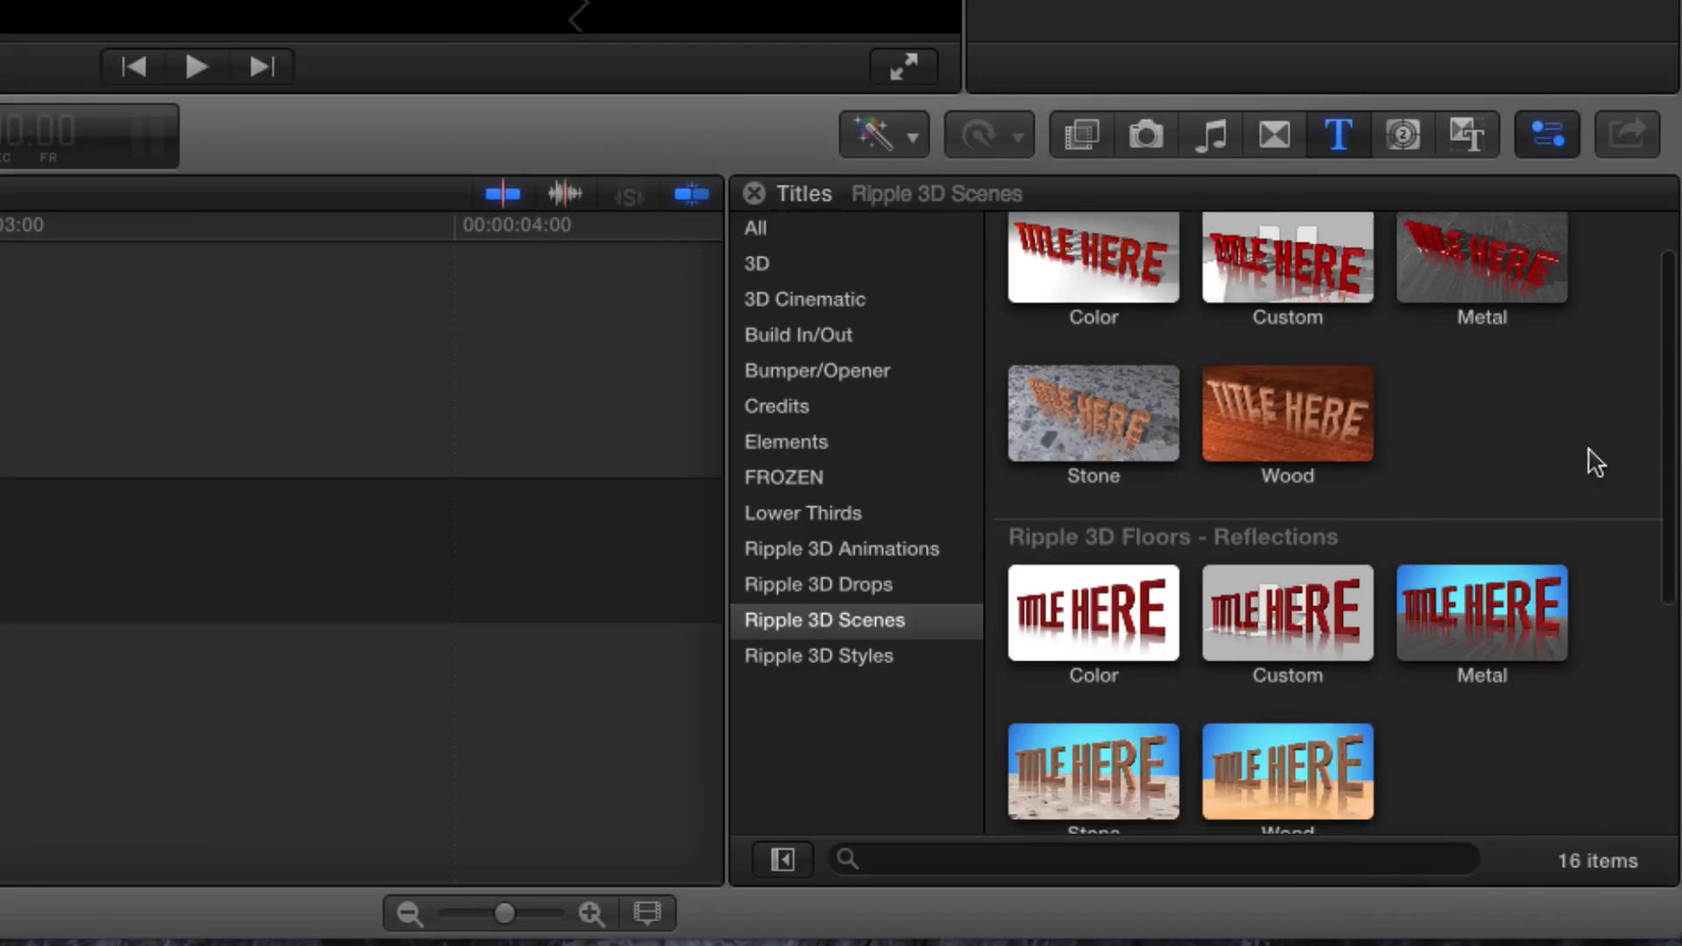
scroll(1490, 459, up, 2)
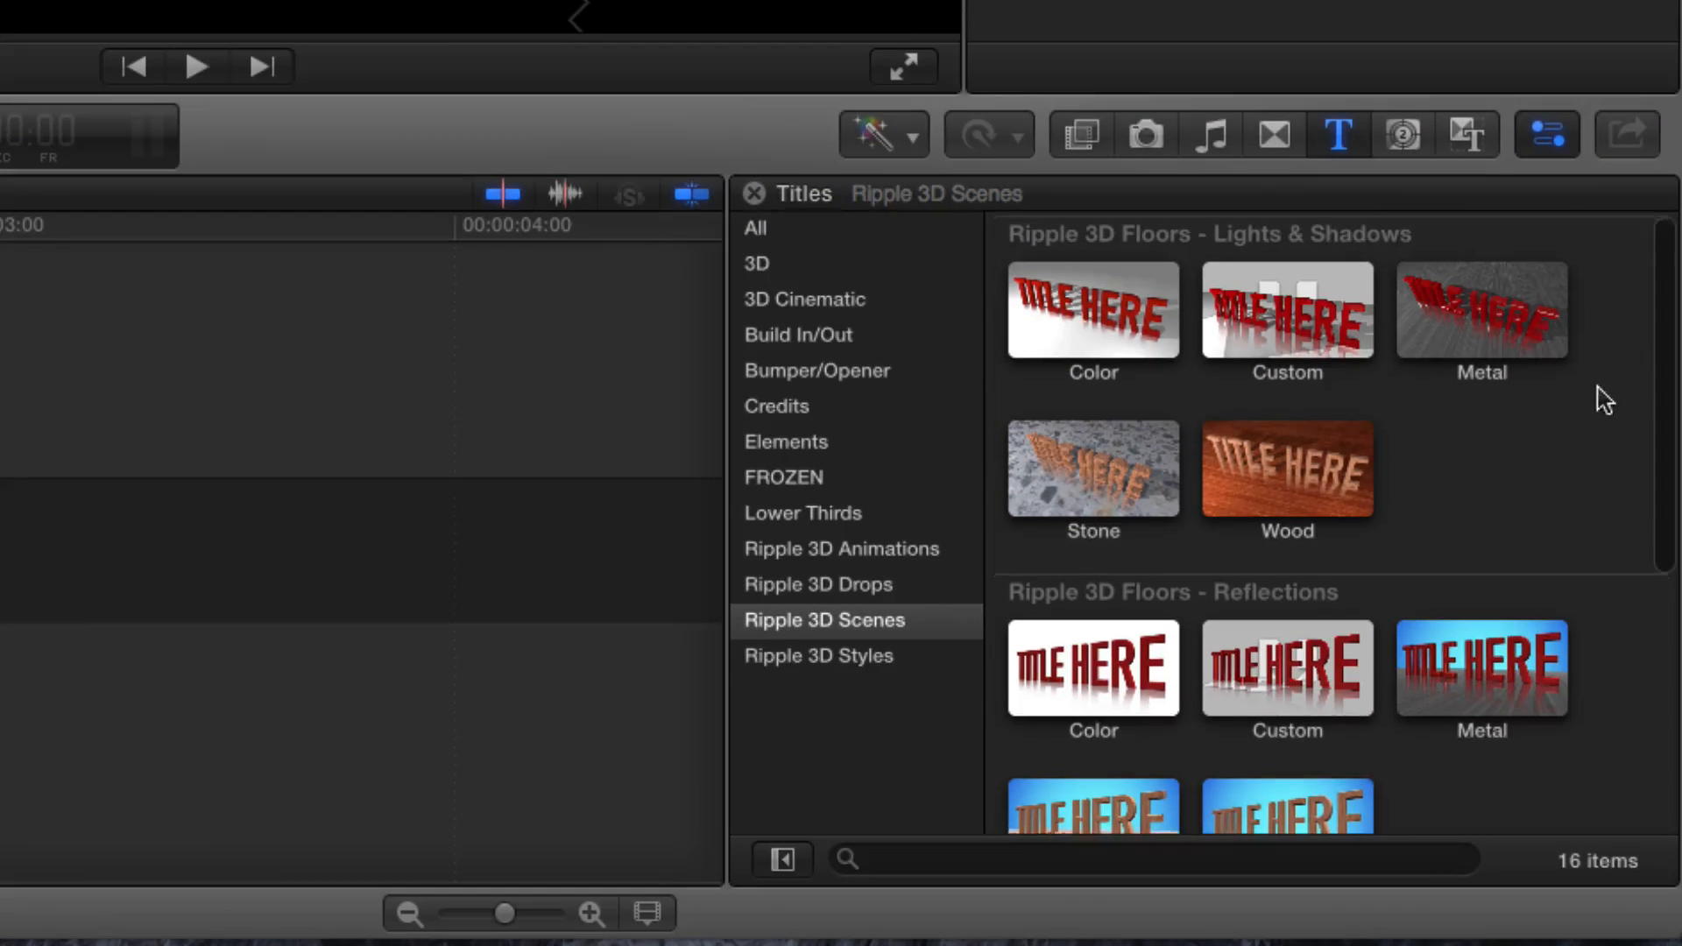
scroll(1489, 464, down, 1)
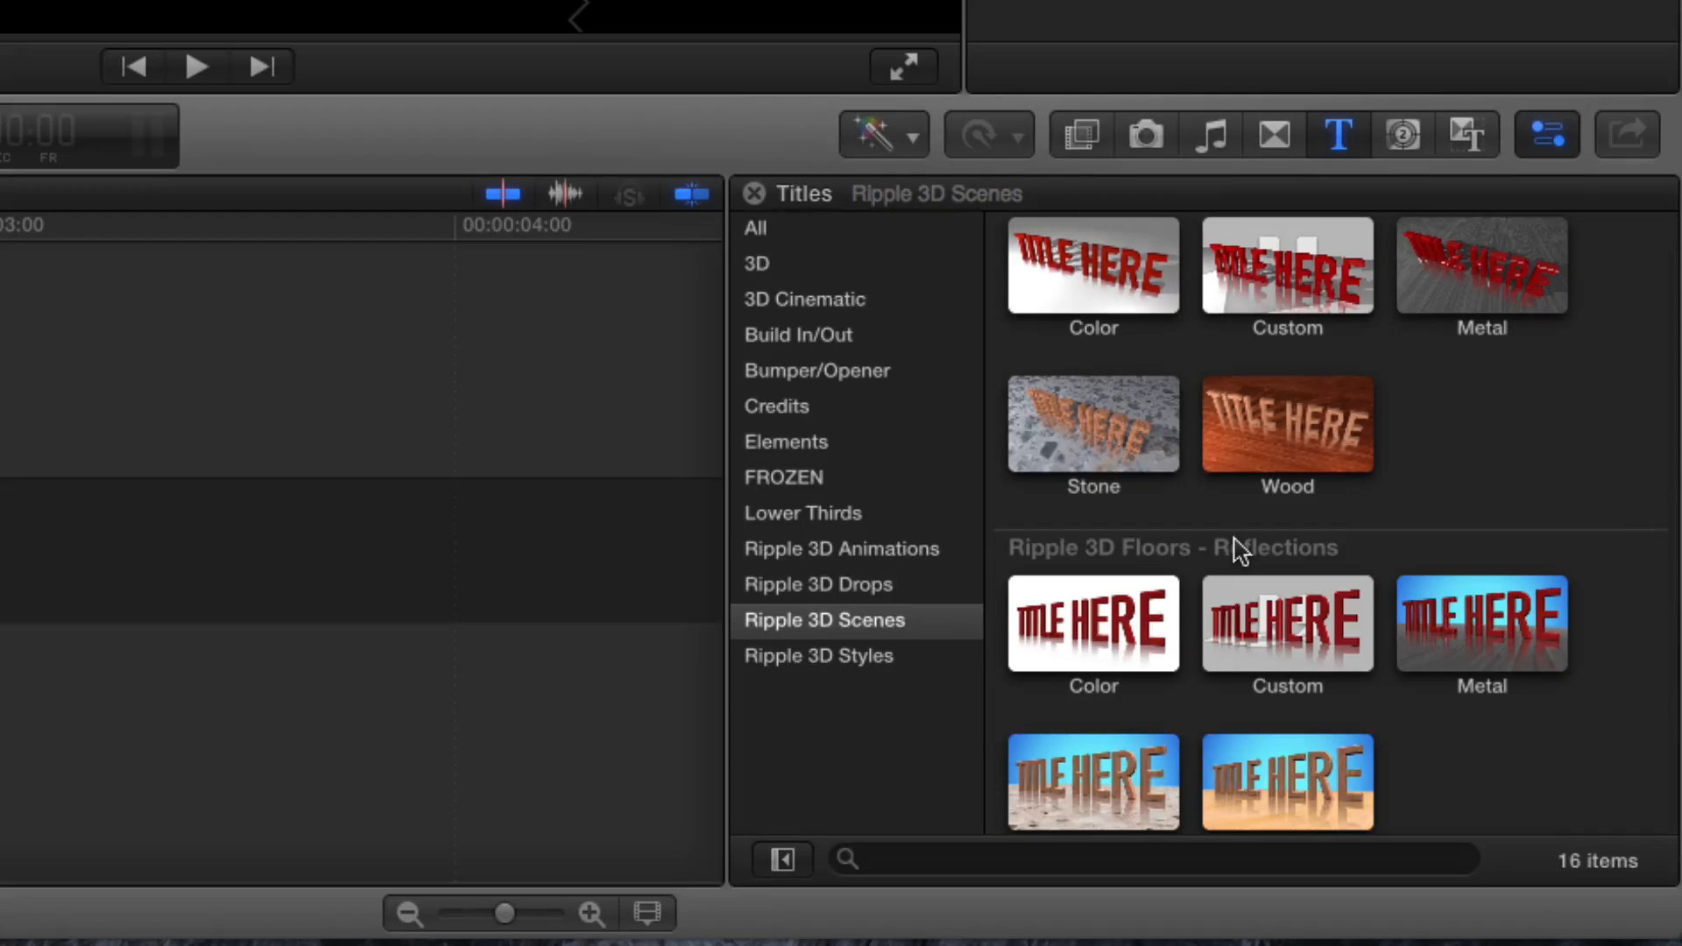
scroll(1598, 525, down, 1)
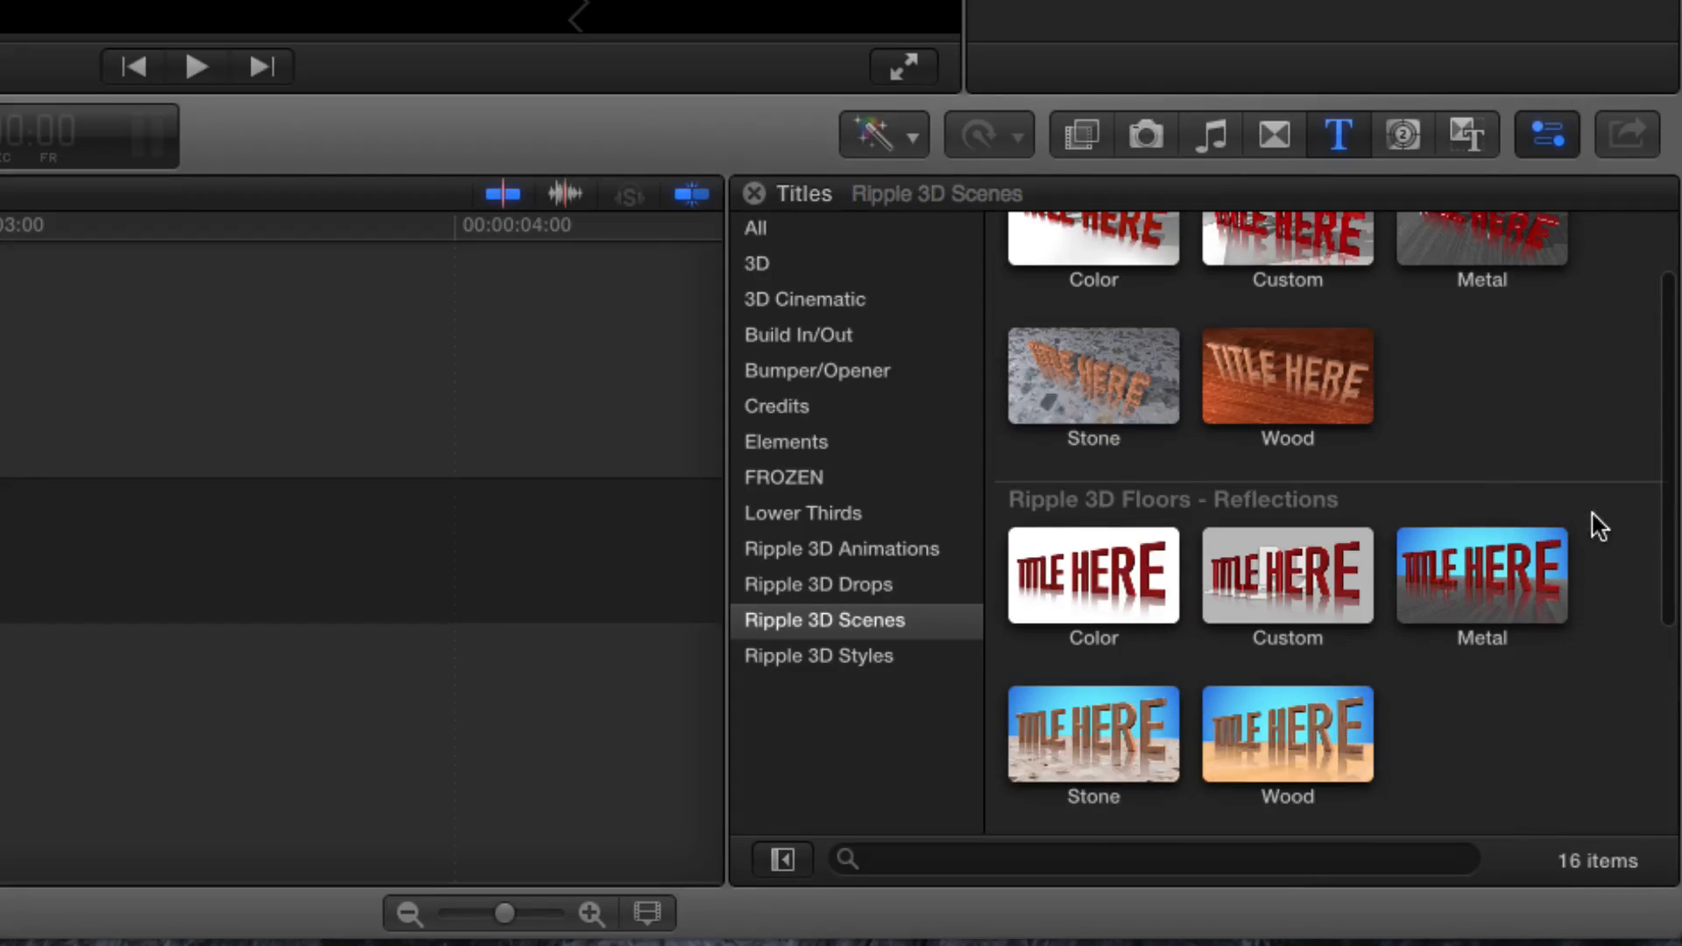
click(1108, 582)
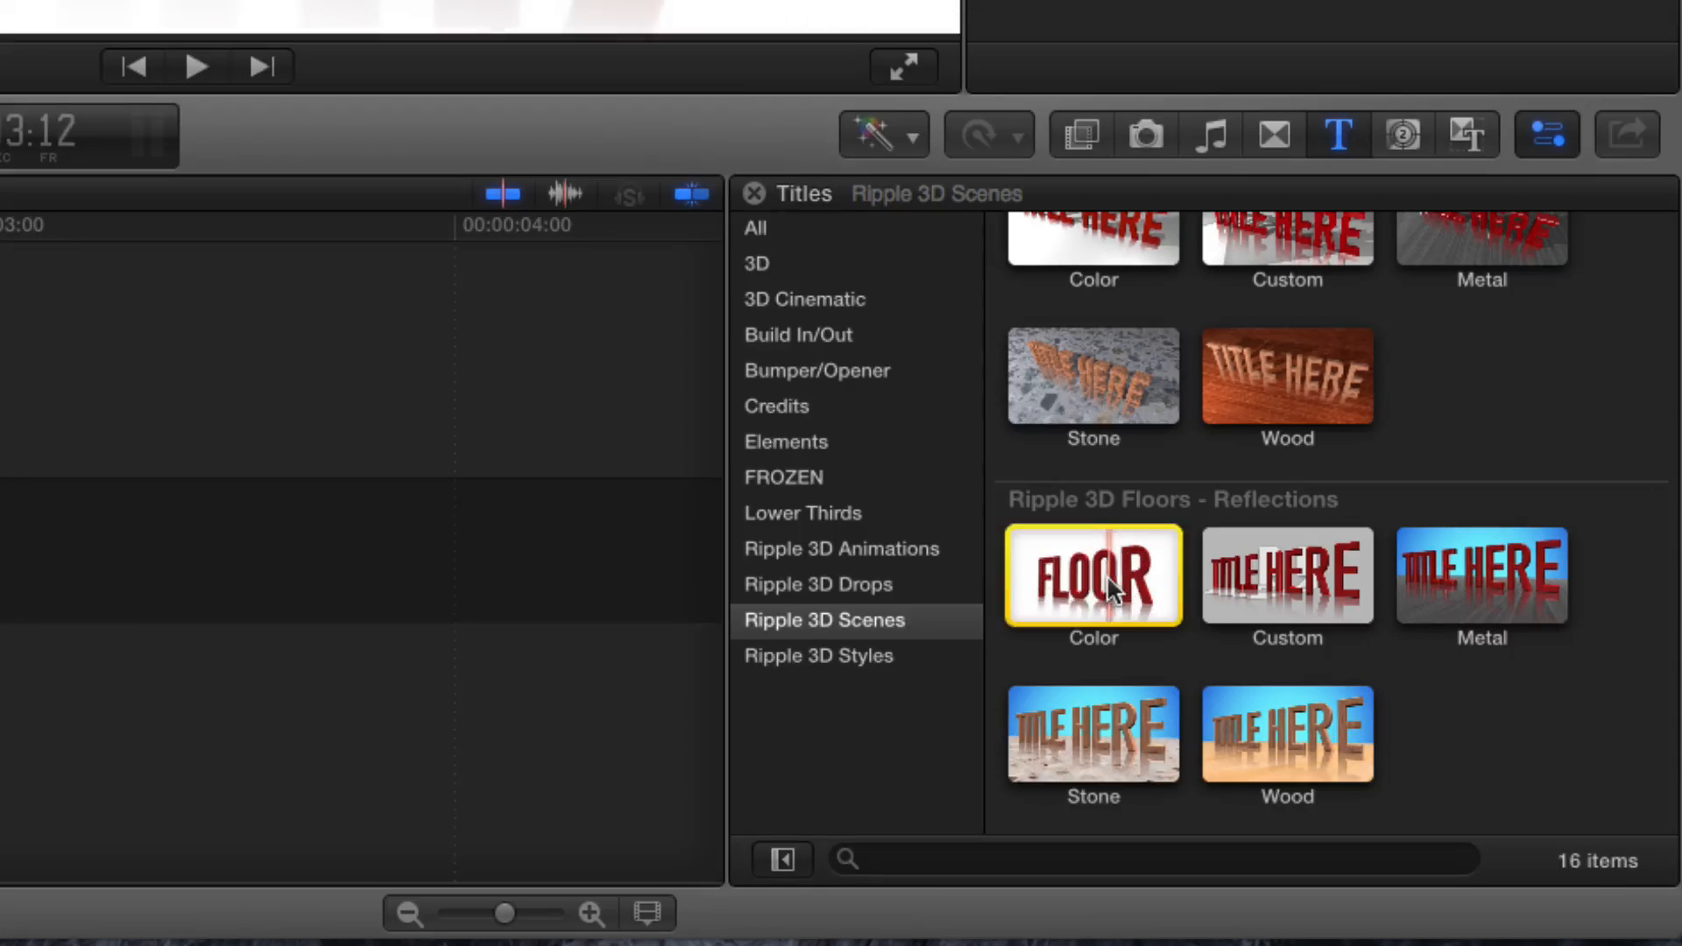
key(e)
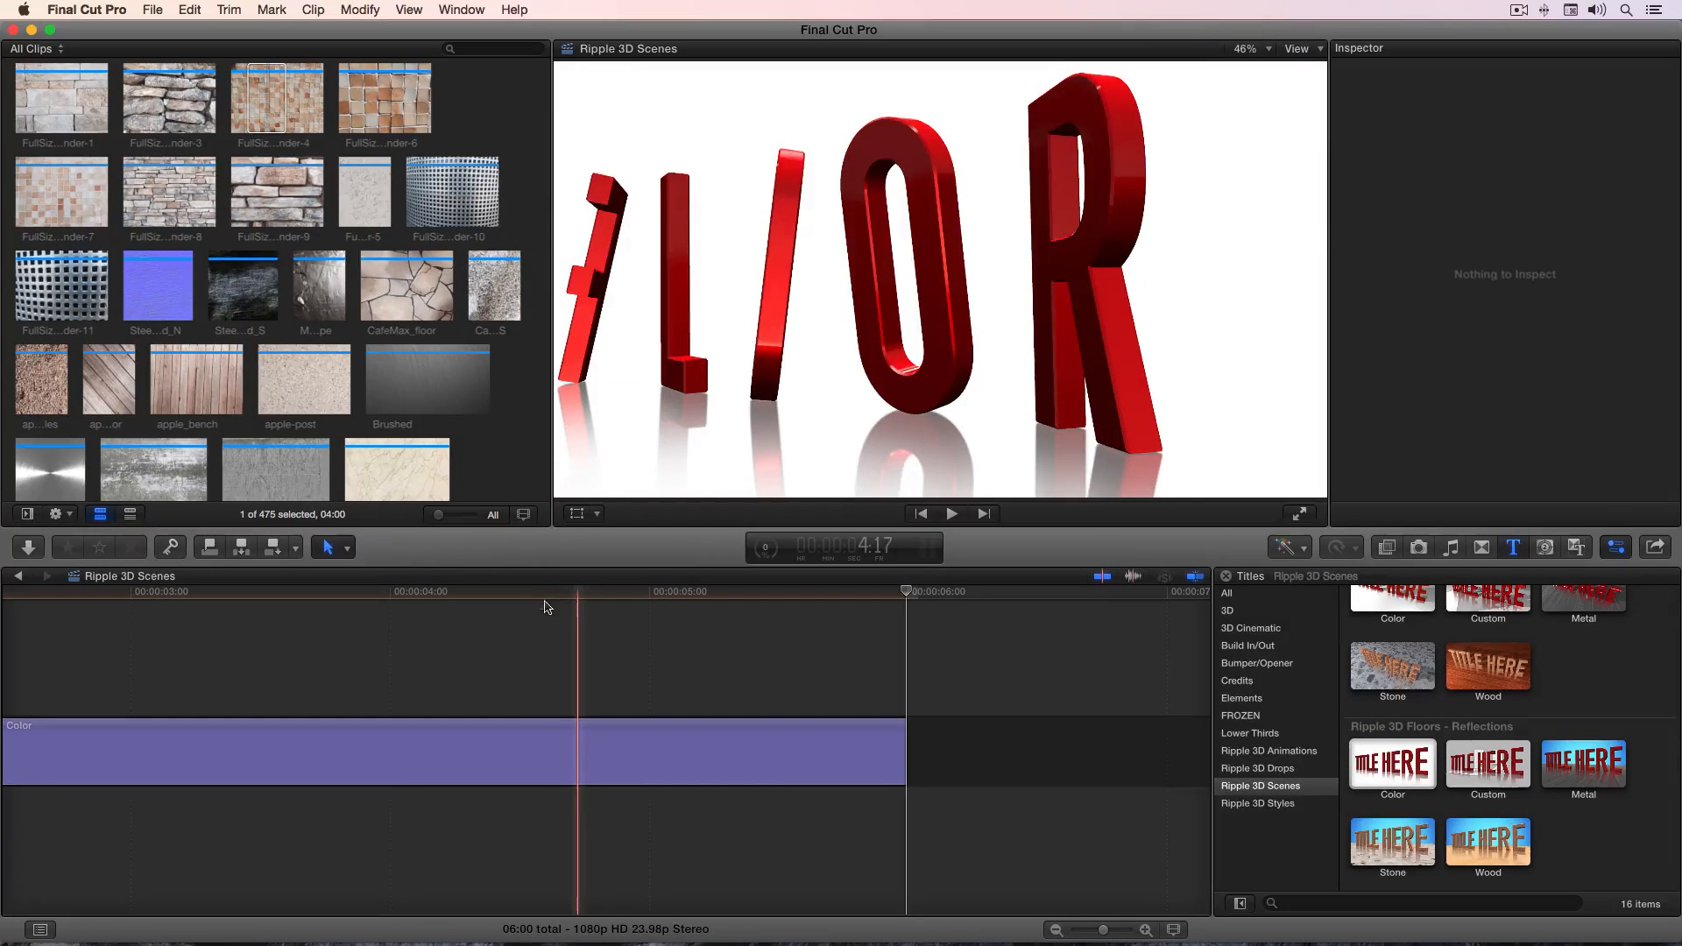
Step: Fit the Color floor title in the timeline, select it and play it from the start to preview its animation
click(545, 606)
key(shift+z)
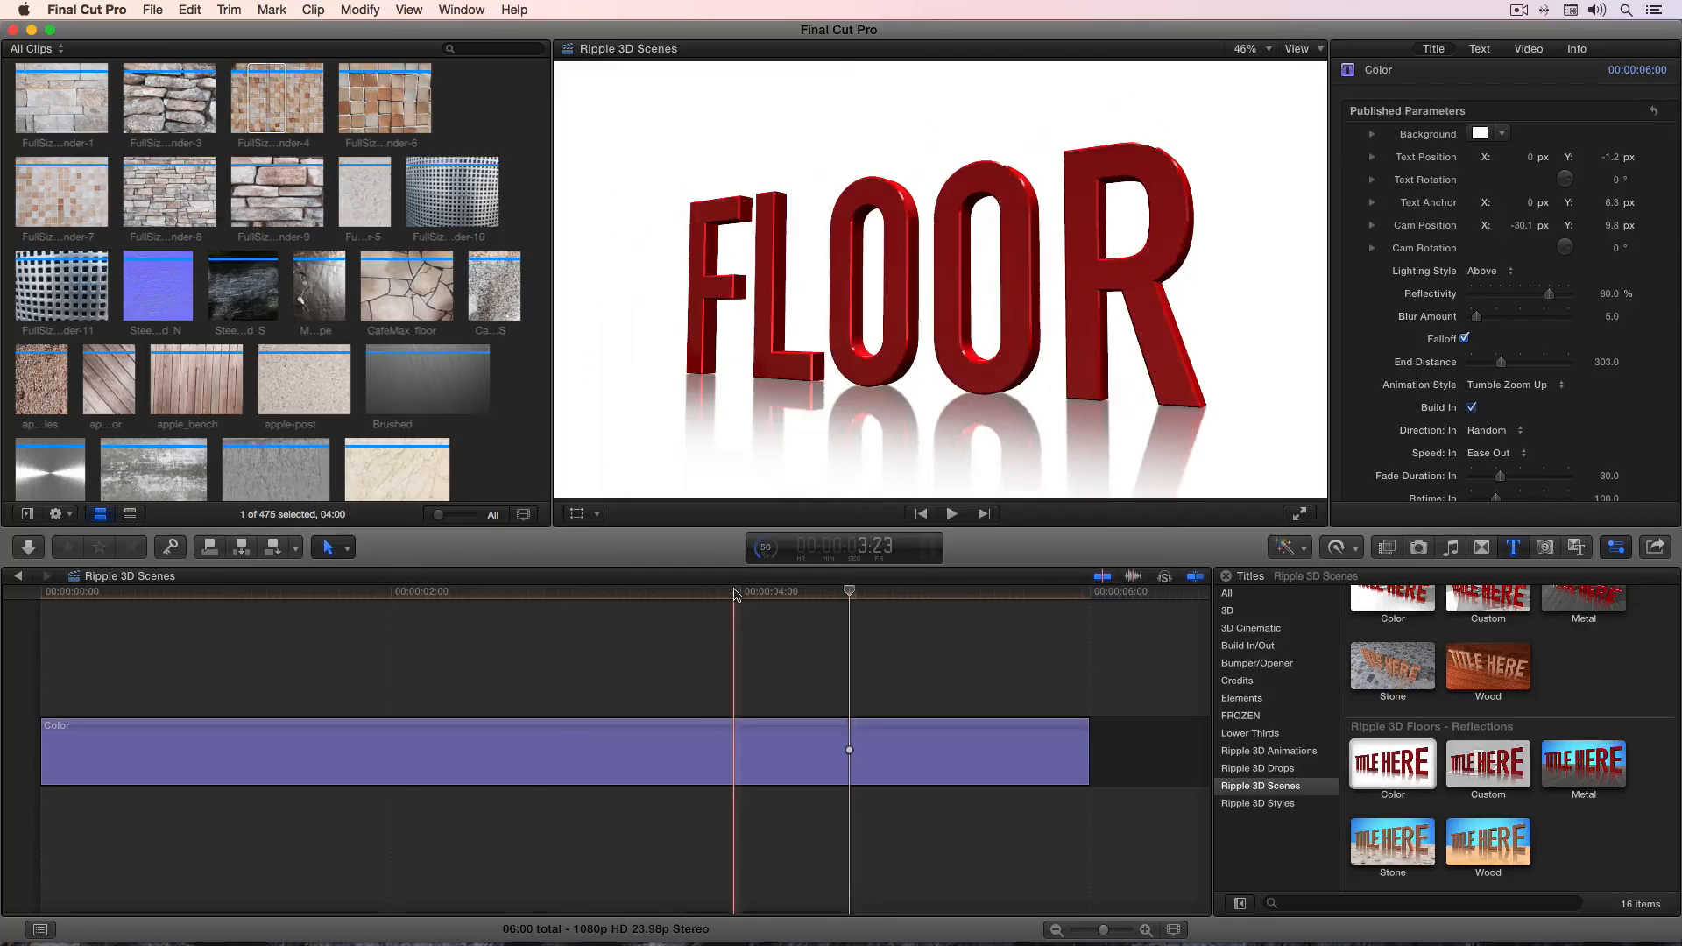
click(734, 593)
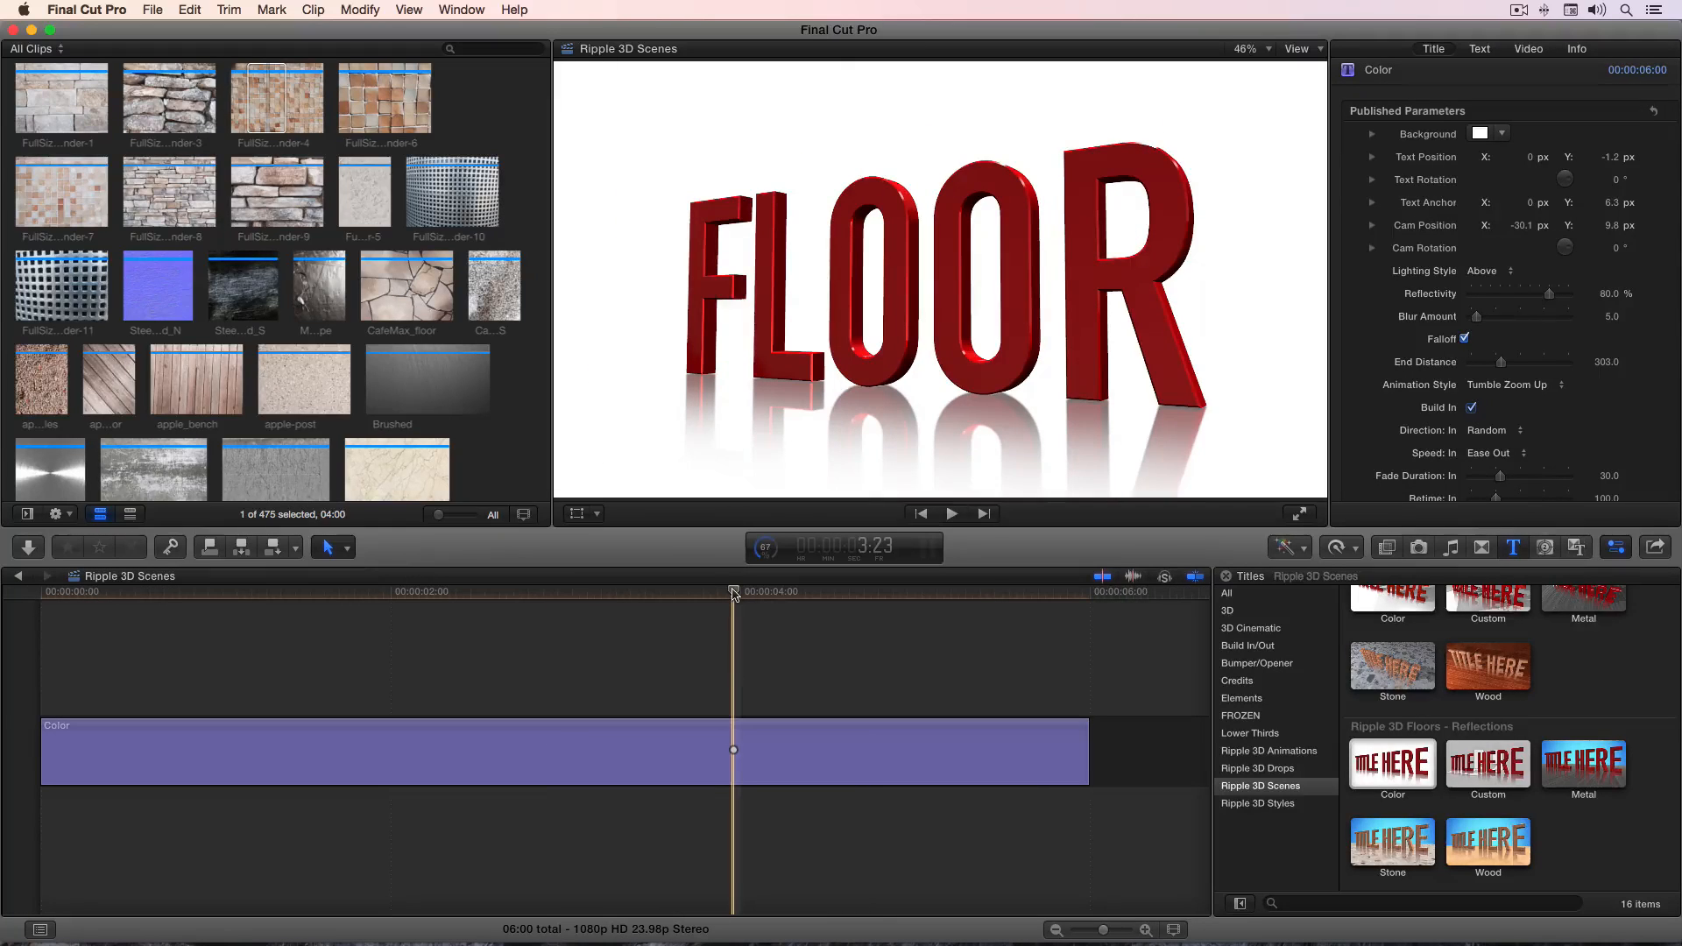
click(710, 758)
key(slash)
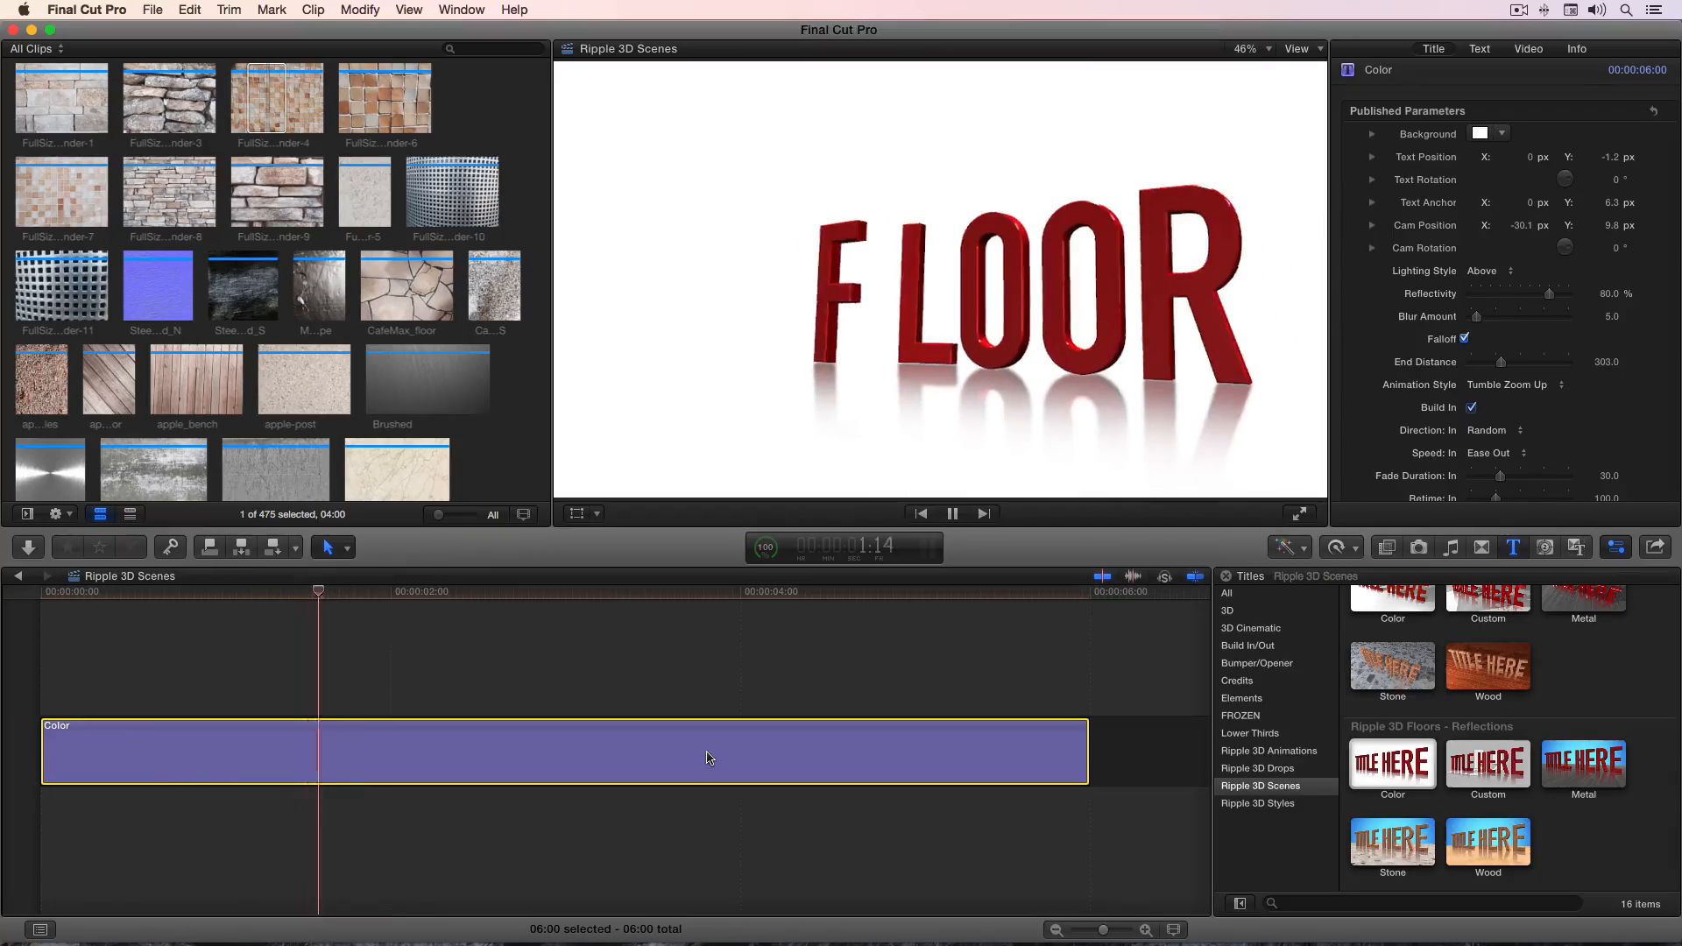
key(space)
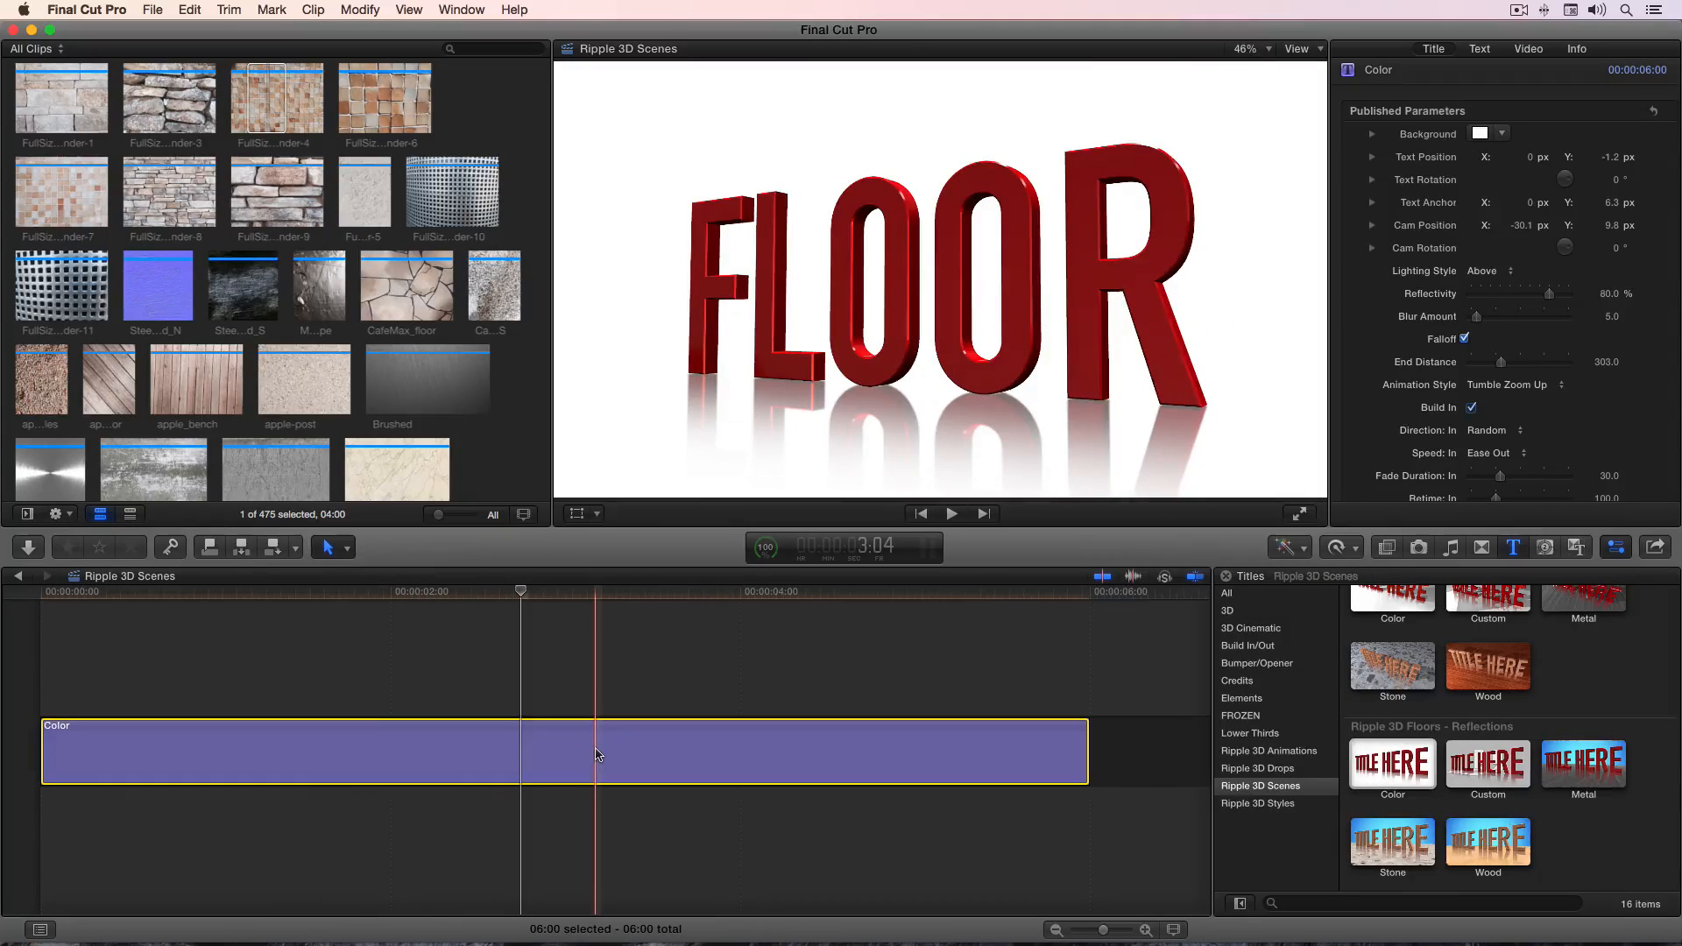
Step: Change the Color floor title's text to SCENE
double_click(596, 754)
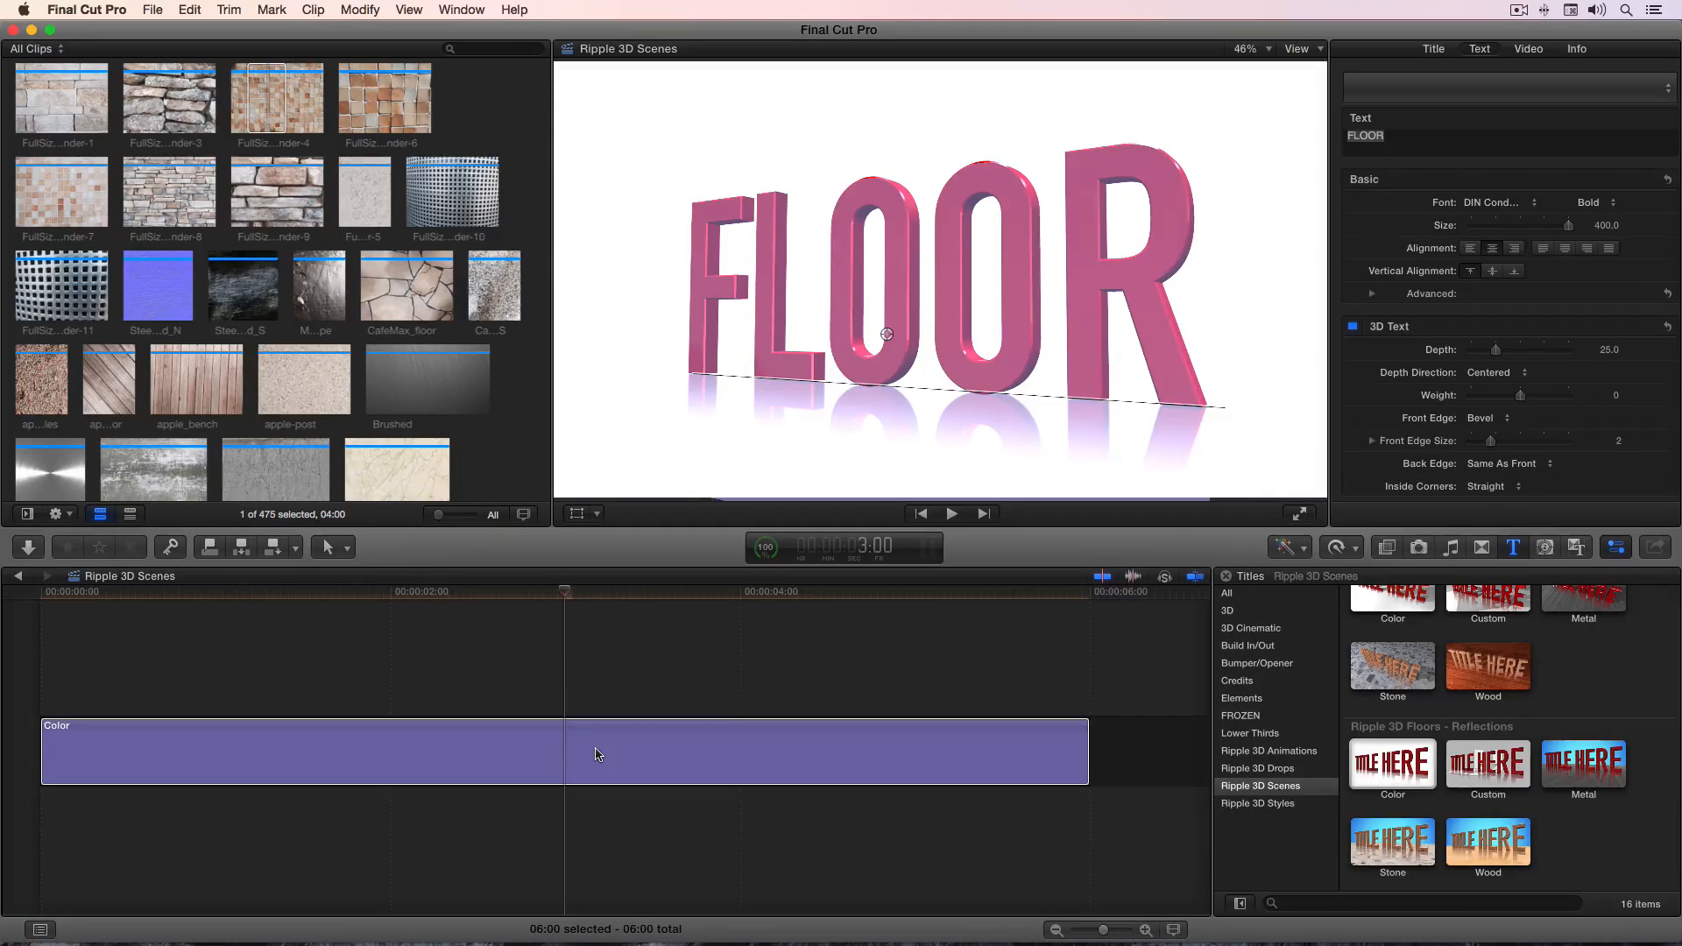
text(SCENE)
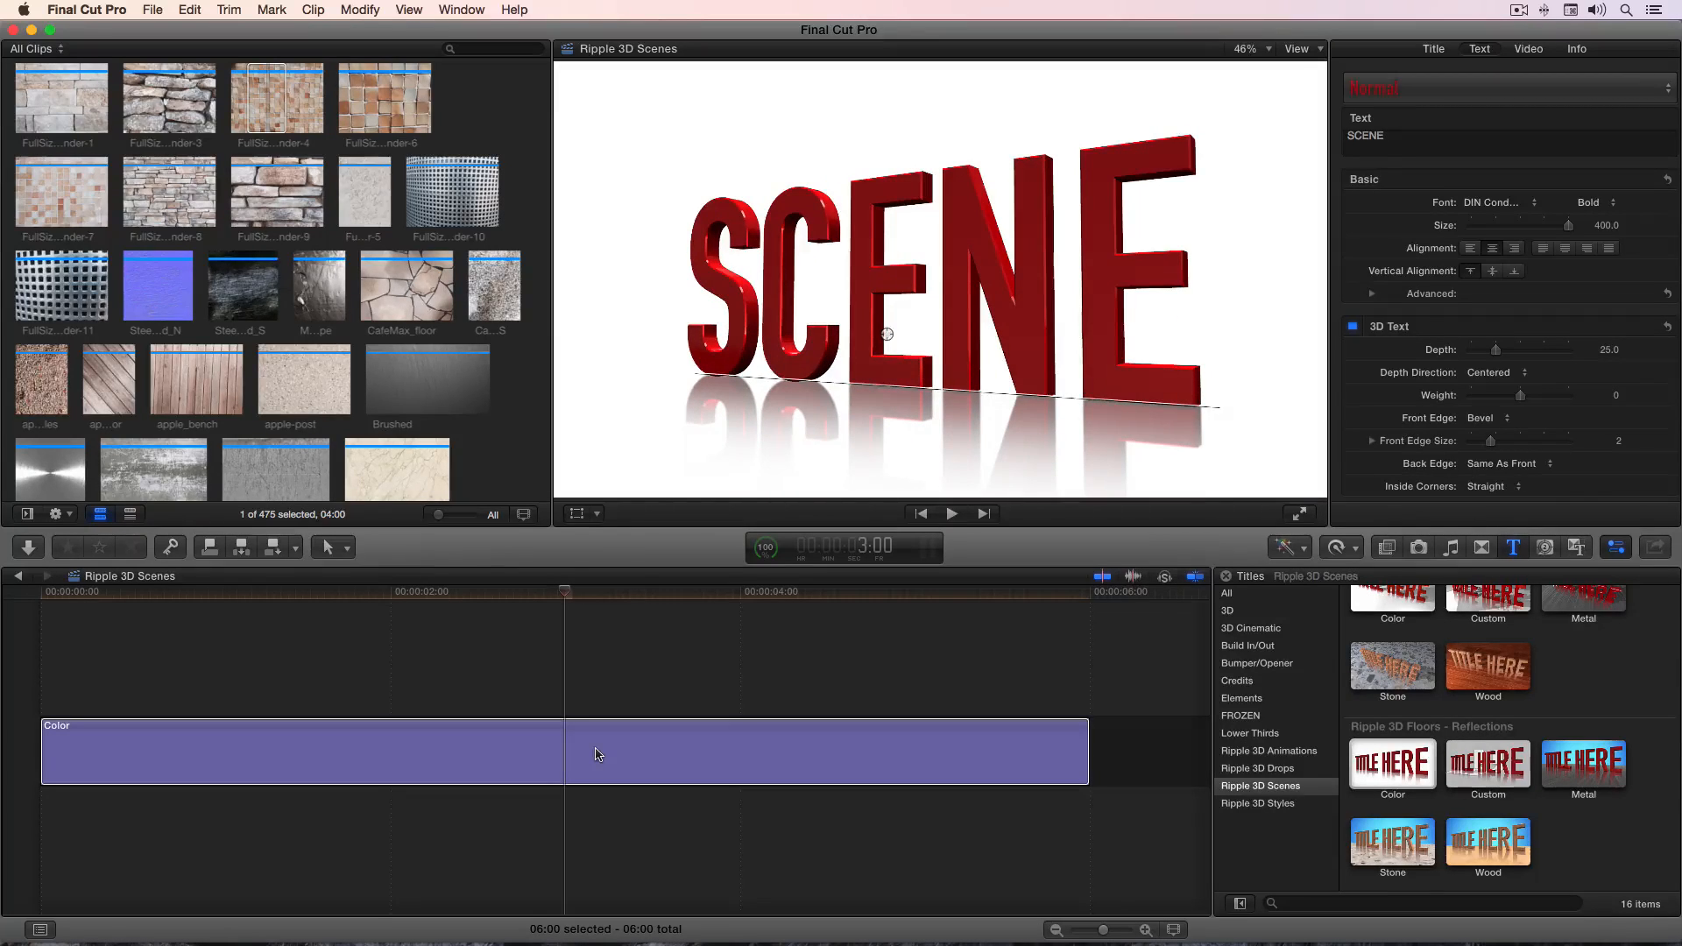
click(597, 753)
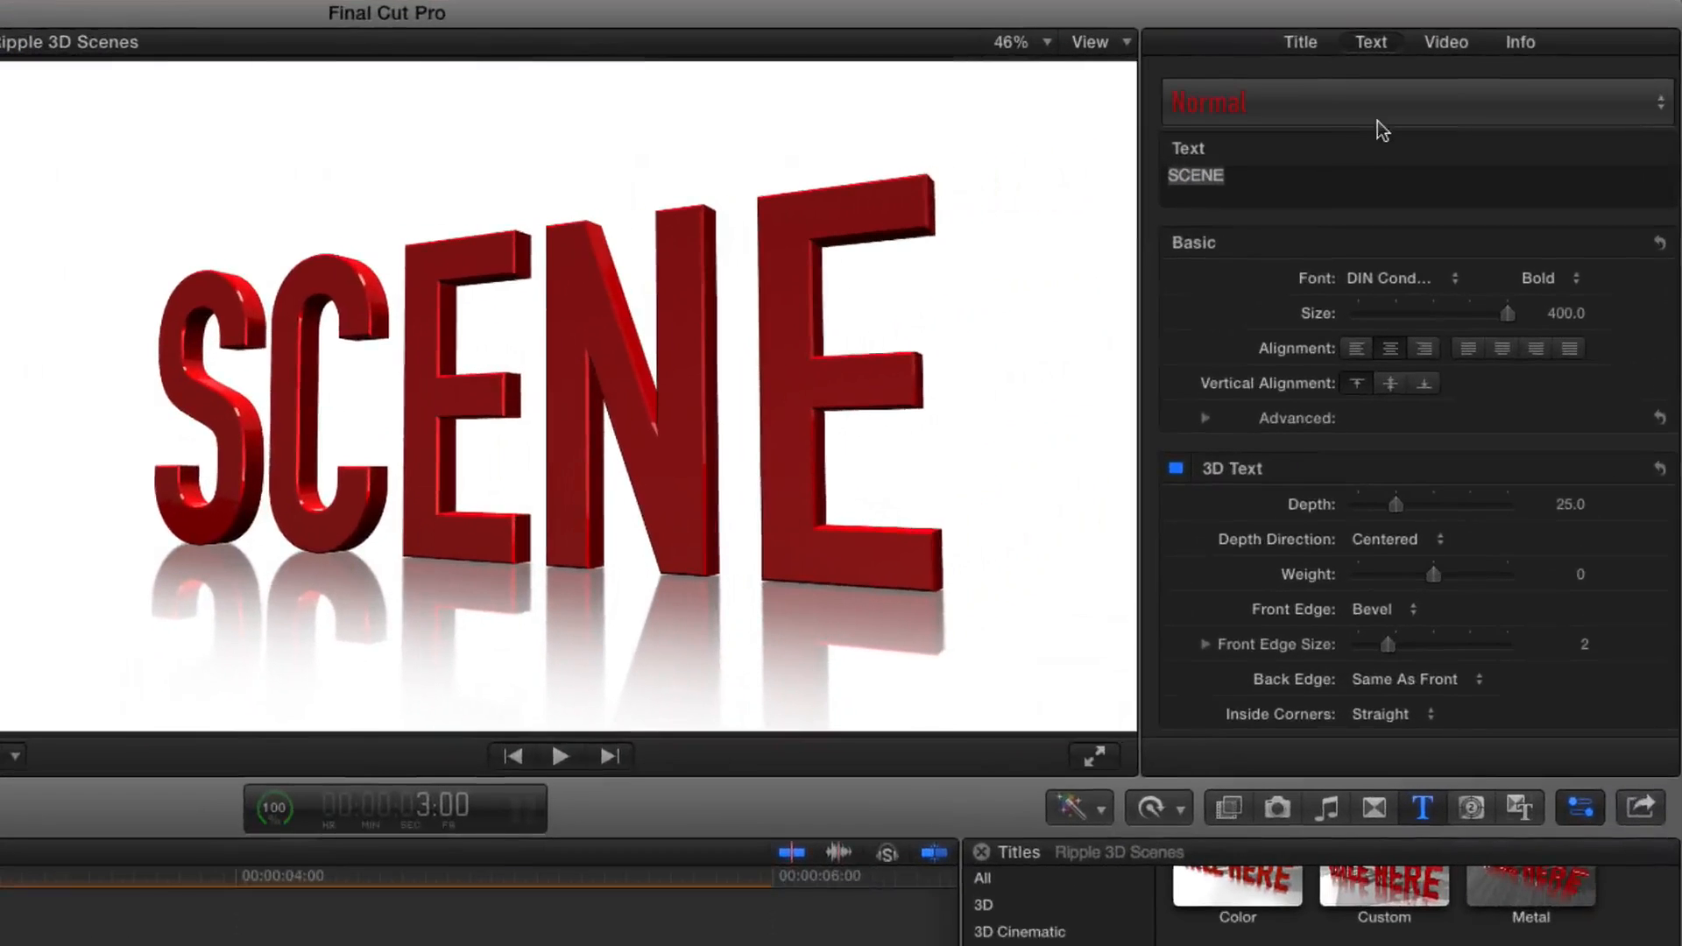
Step: Set the SCENE text's font to Distant Galaxy and reduce its size to 269.3
click(1420, 275)
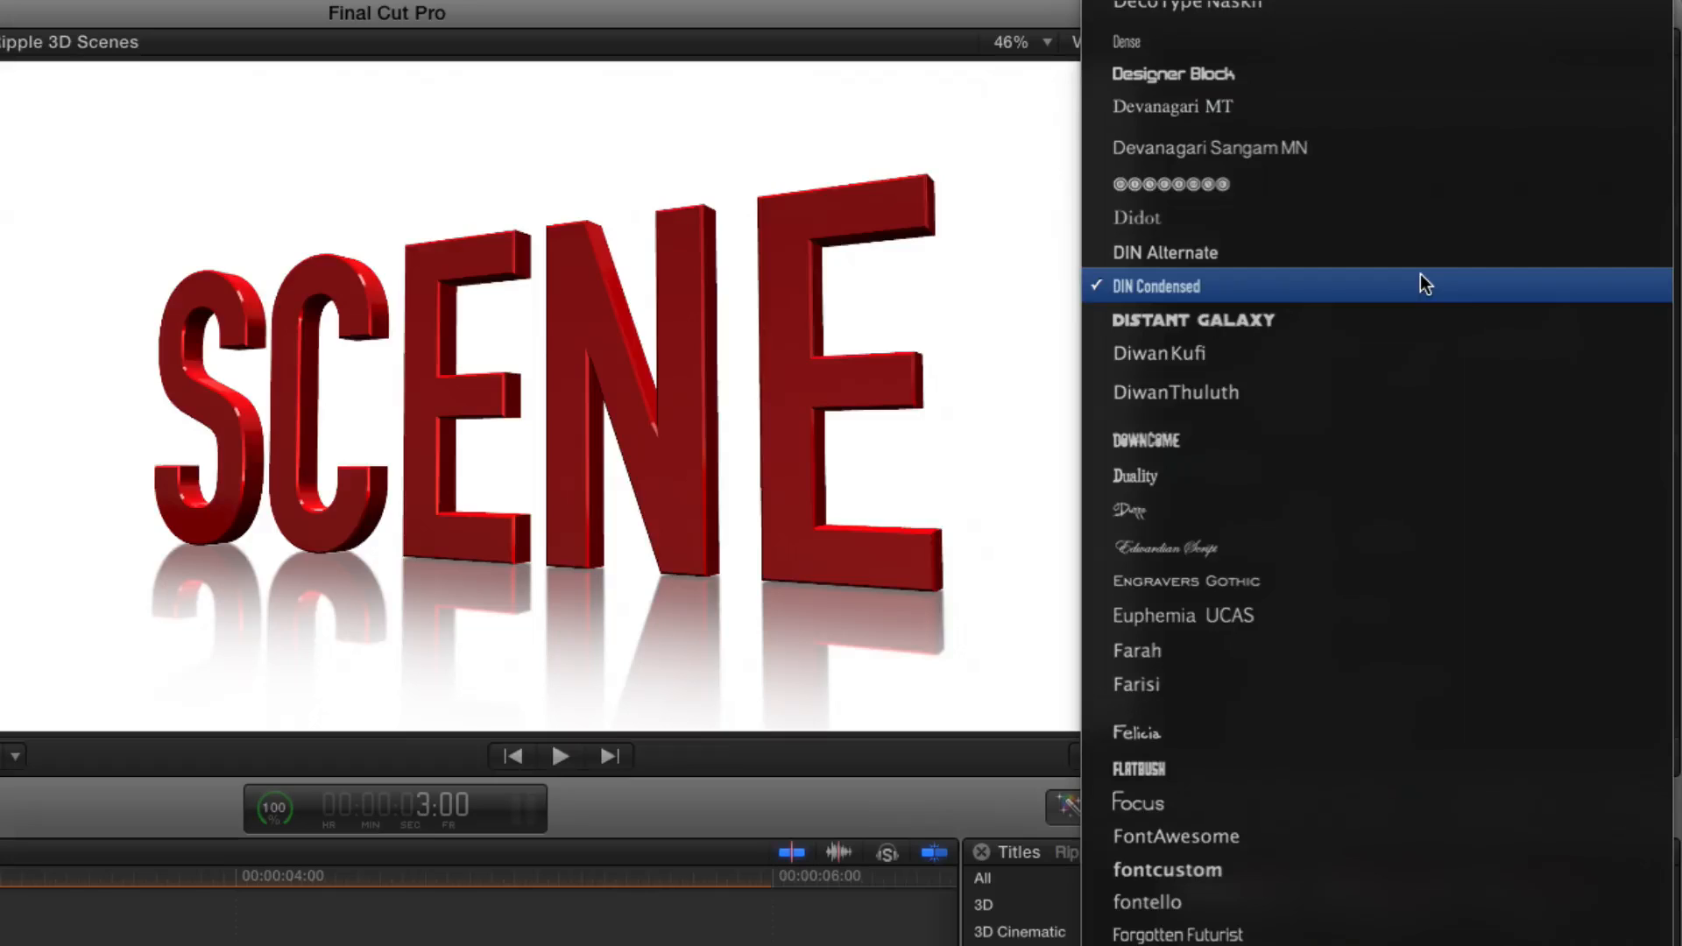
click(1311, 327)
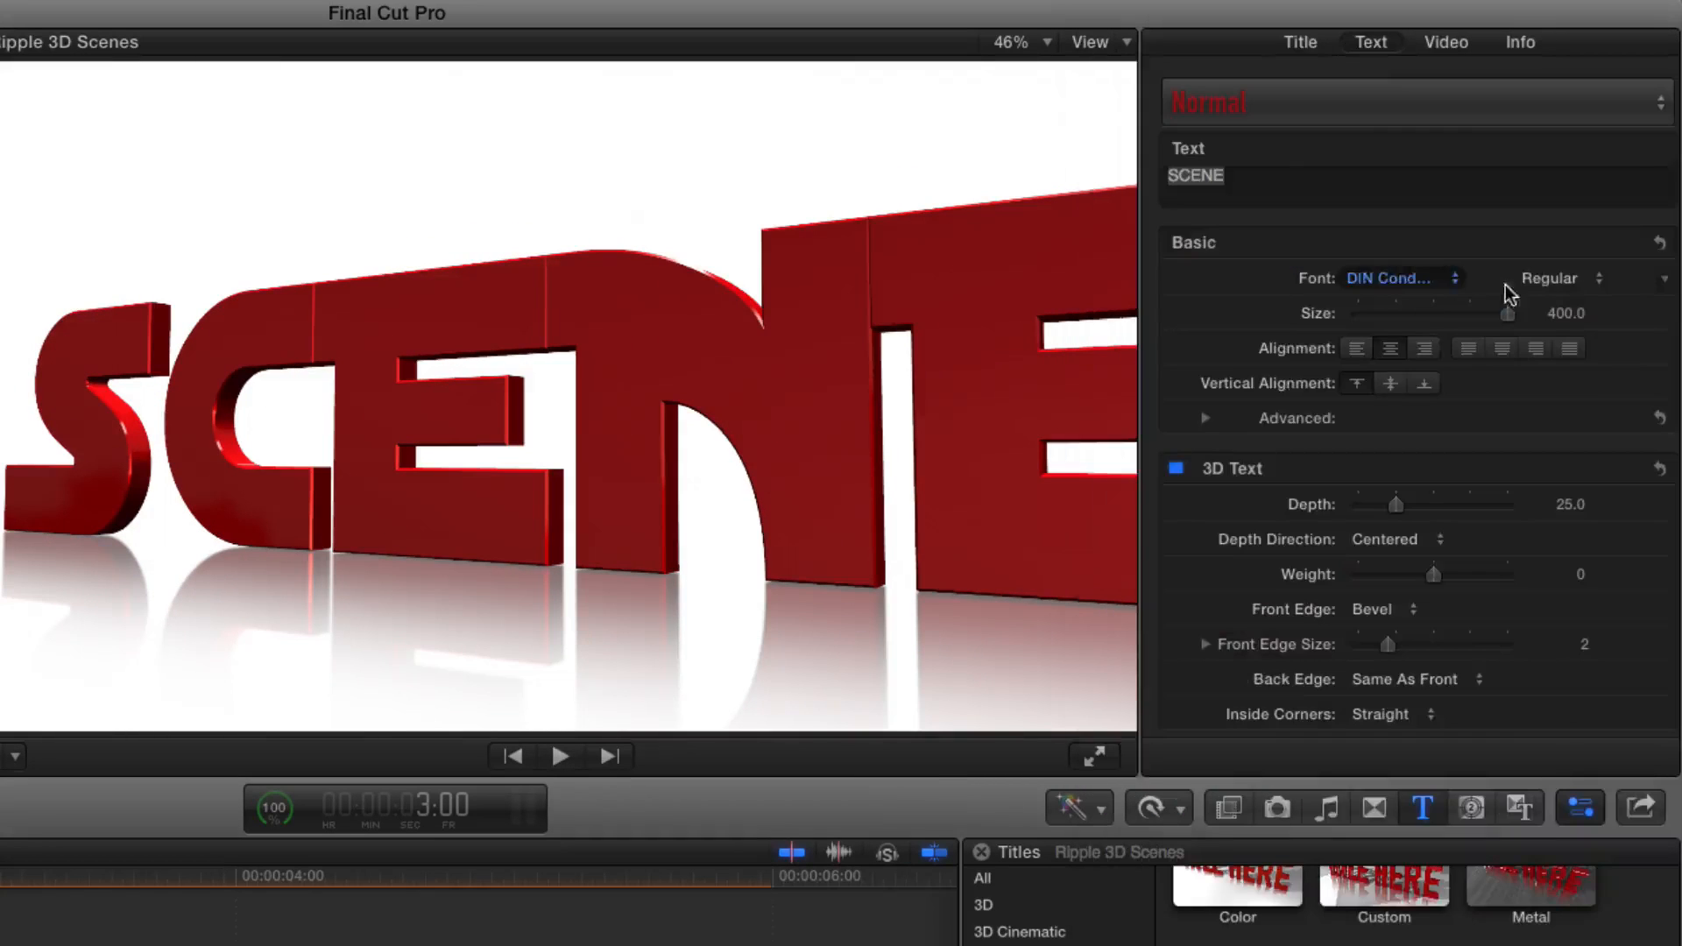
drag(1566, 314, 1566, 428)
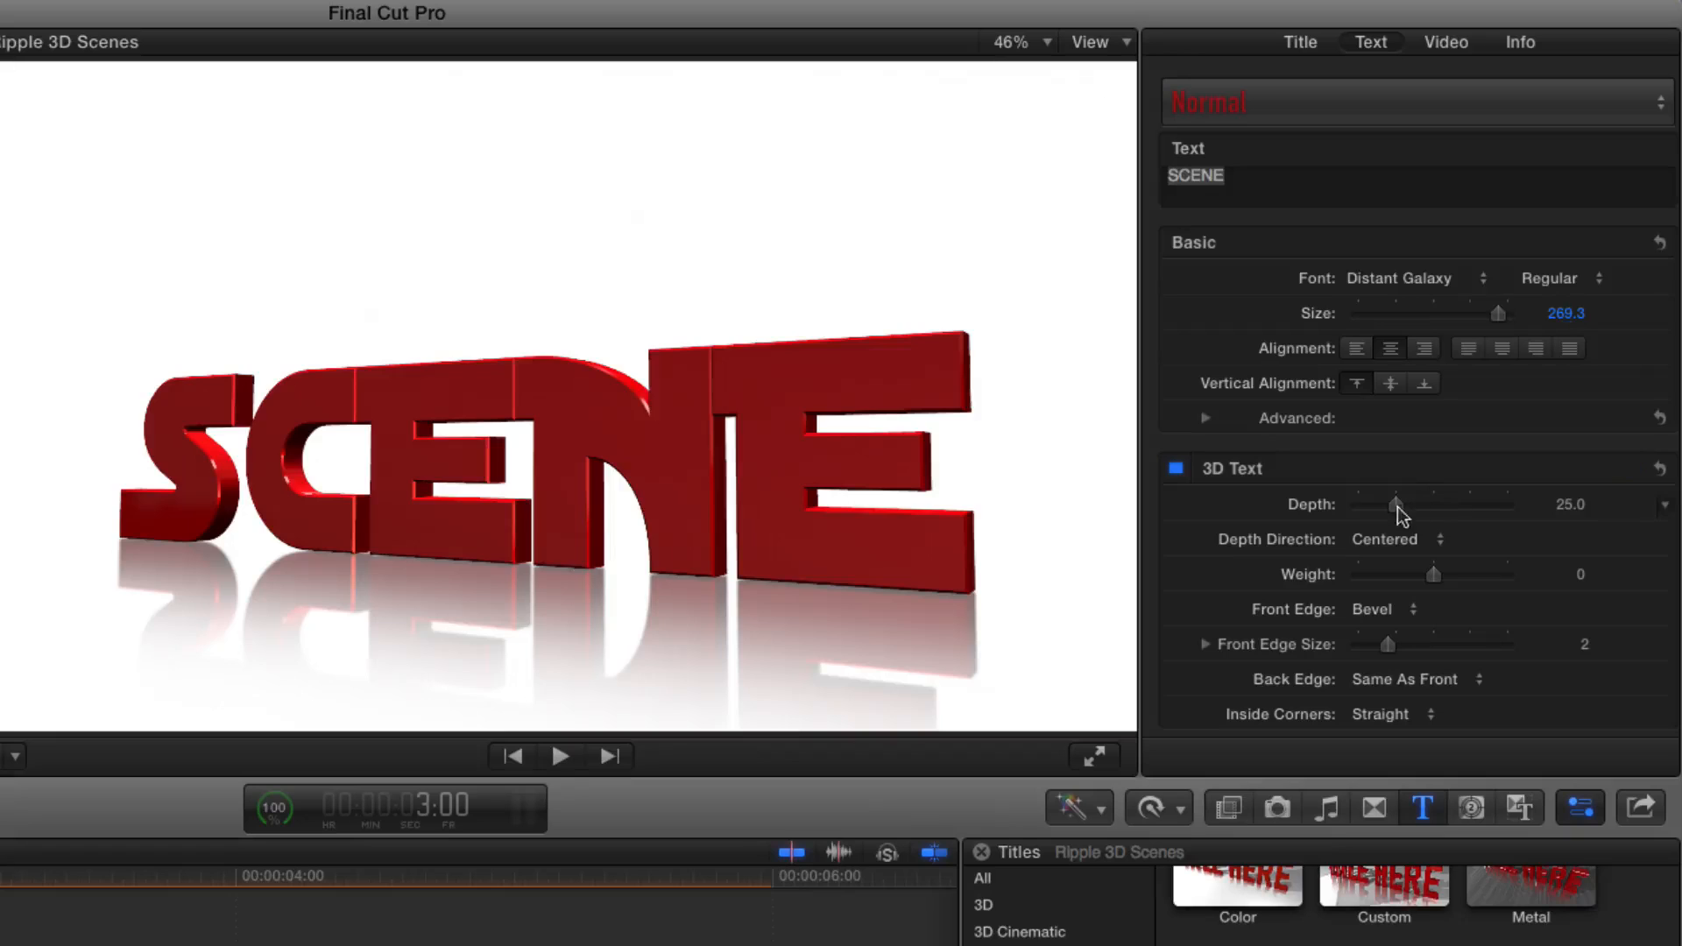
Step: Increase the SCENE text's 3D depth to 43 and view its lighting and material settings
drag(1398, 512, 1422, 508)
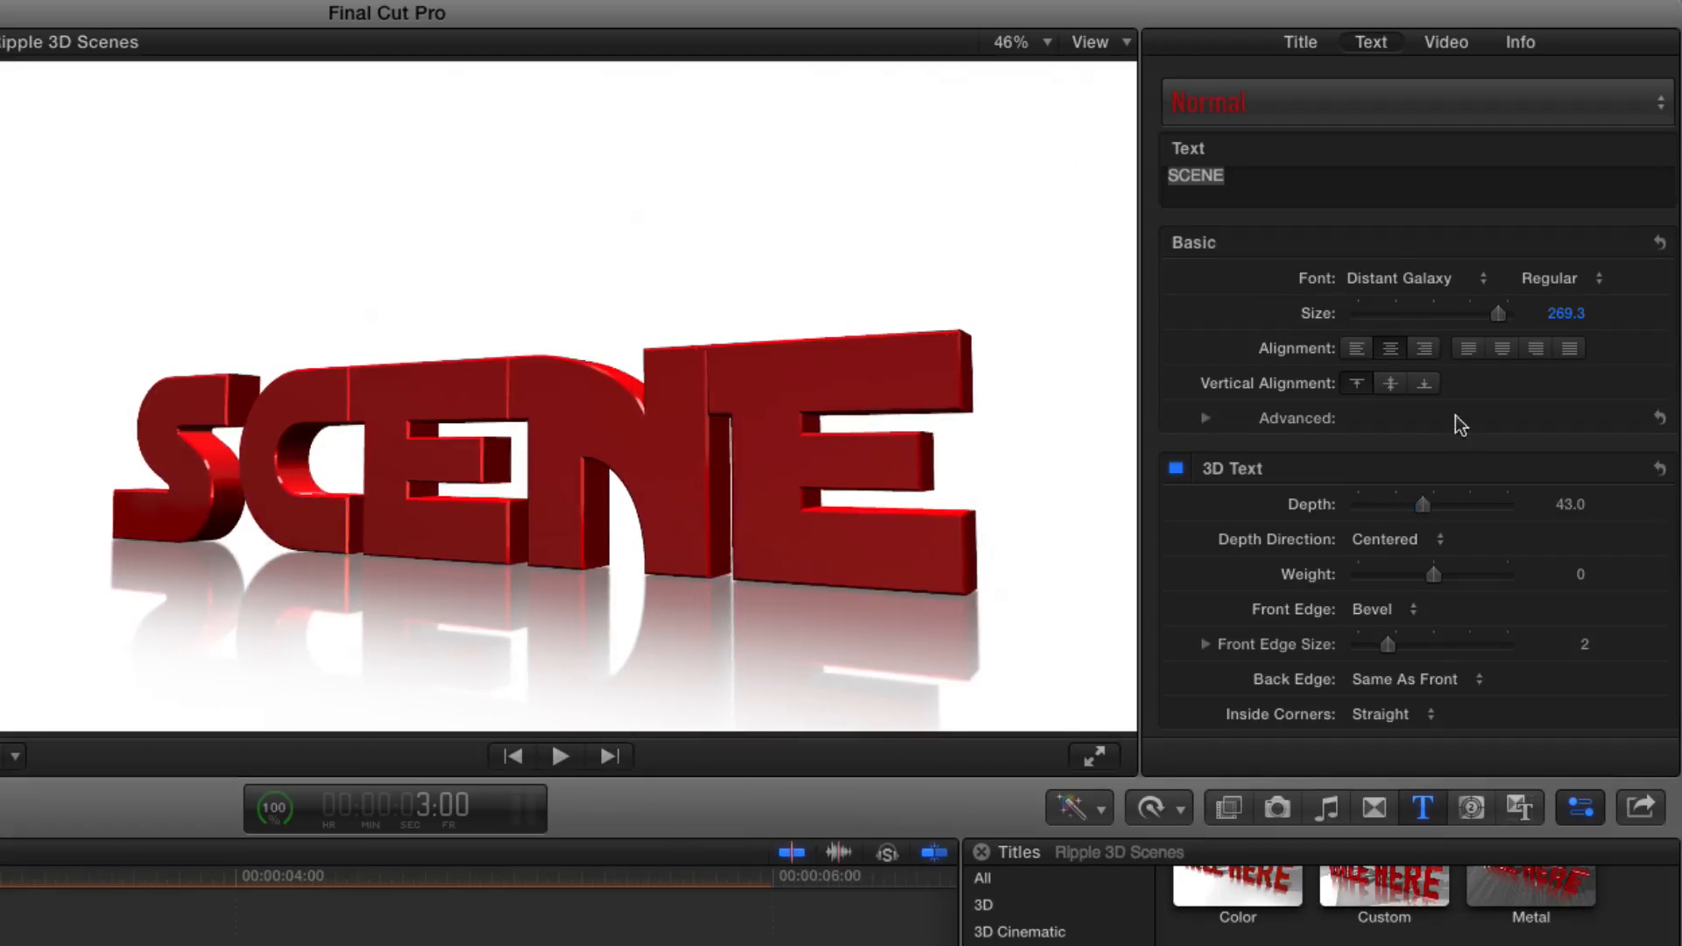
scroll(1453, 417, down, 10)
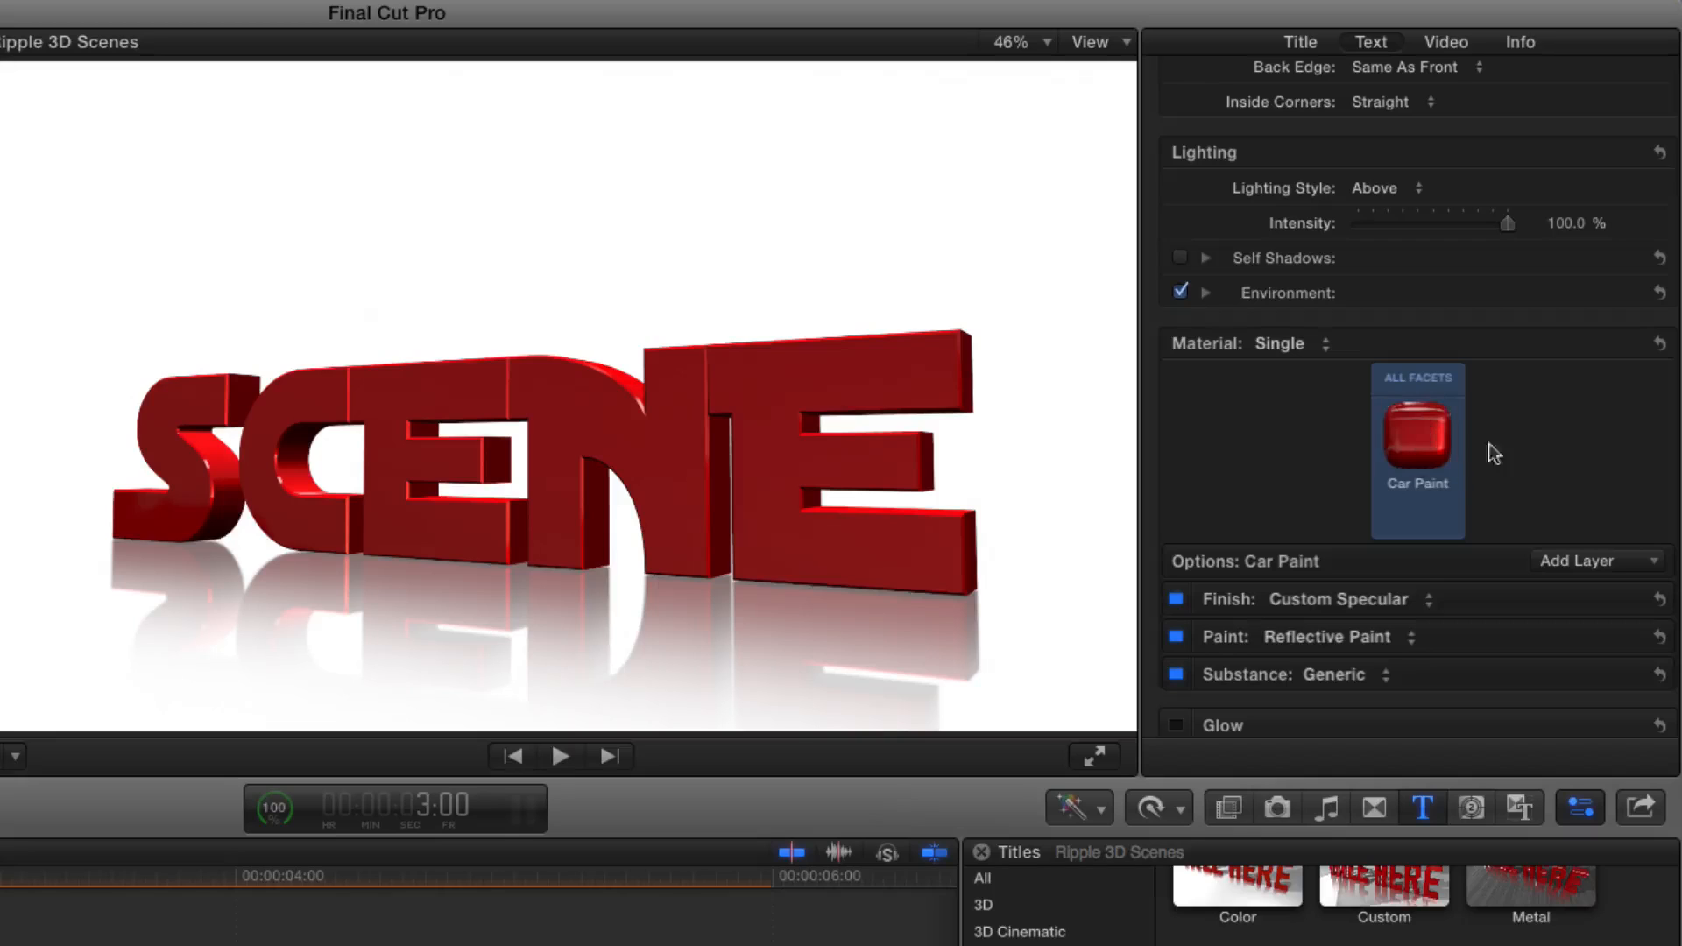
Step: Change the SCENE title's background colour to a slightly warm off-white in its published parameters
click(1298, 46)
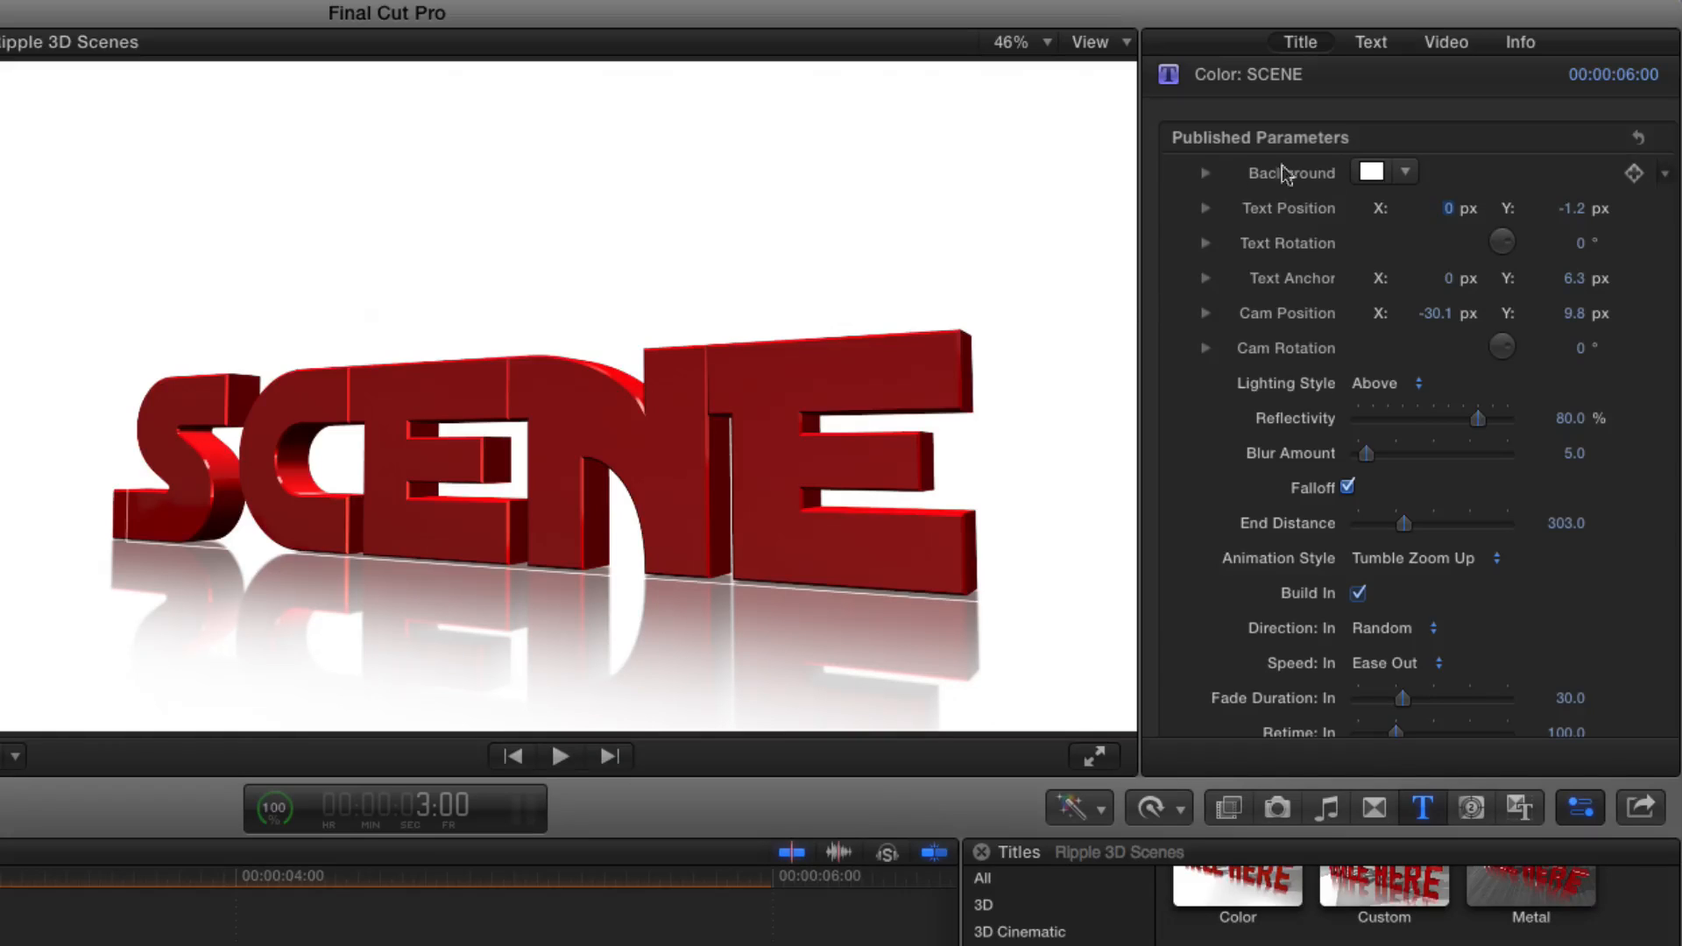
click(1406, 174)
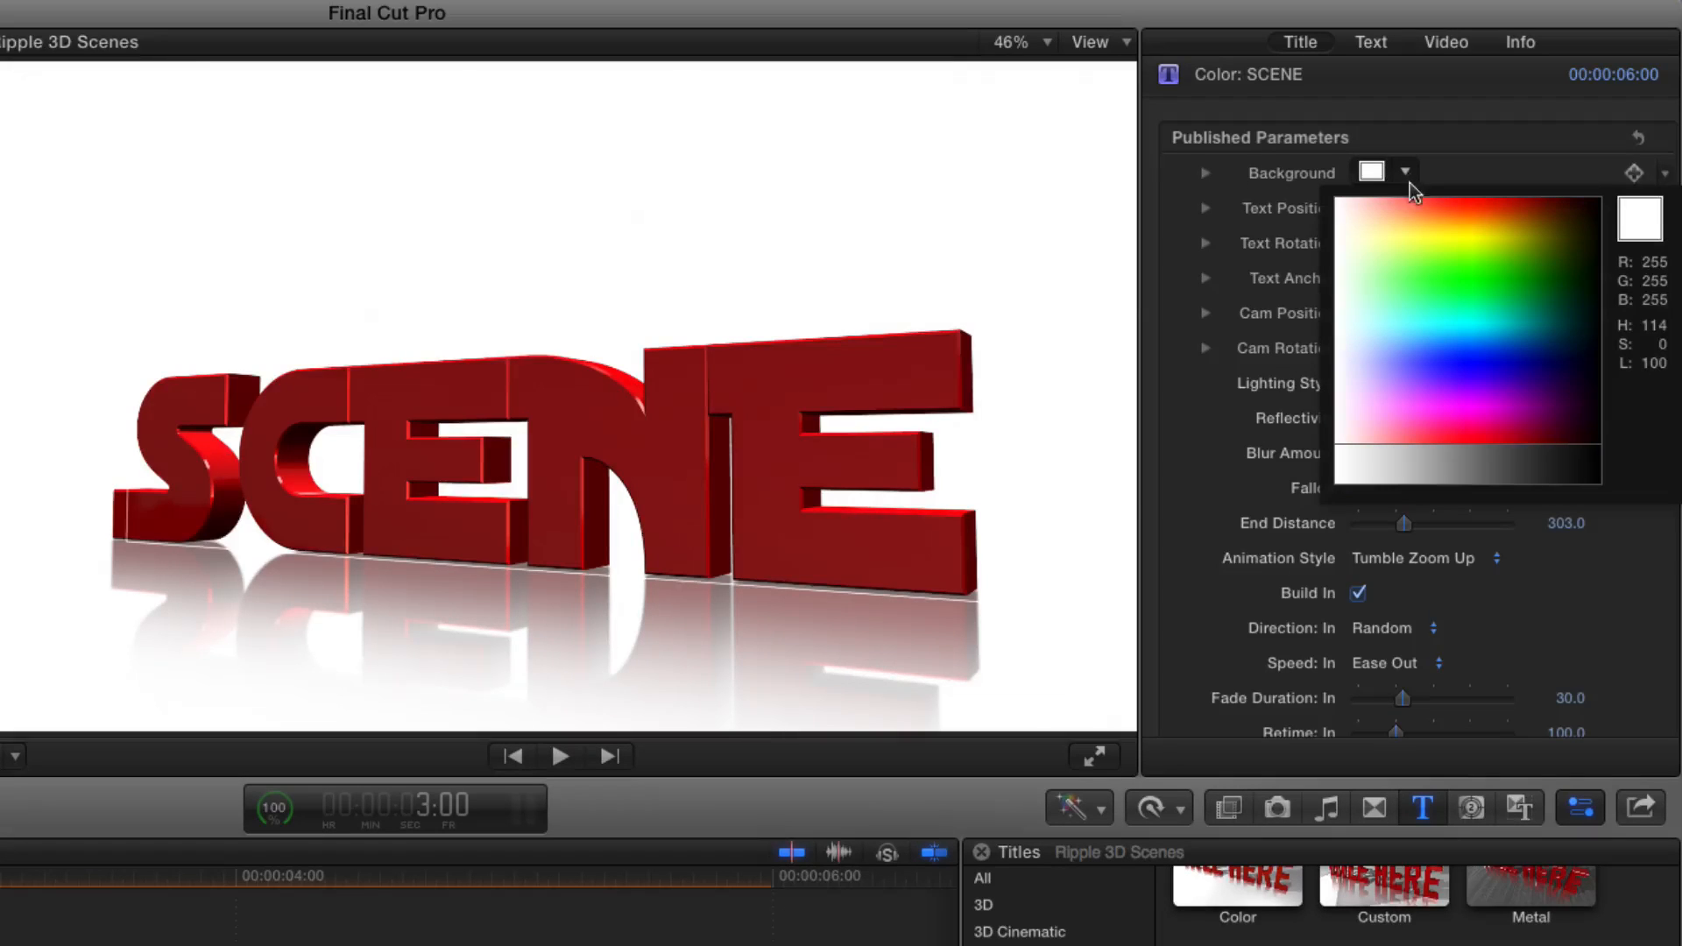
drag(1433, 210, 1337, 218)
click(1337, 218)
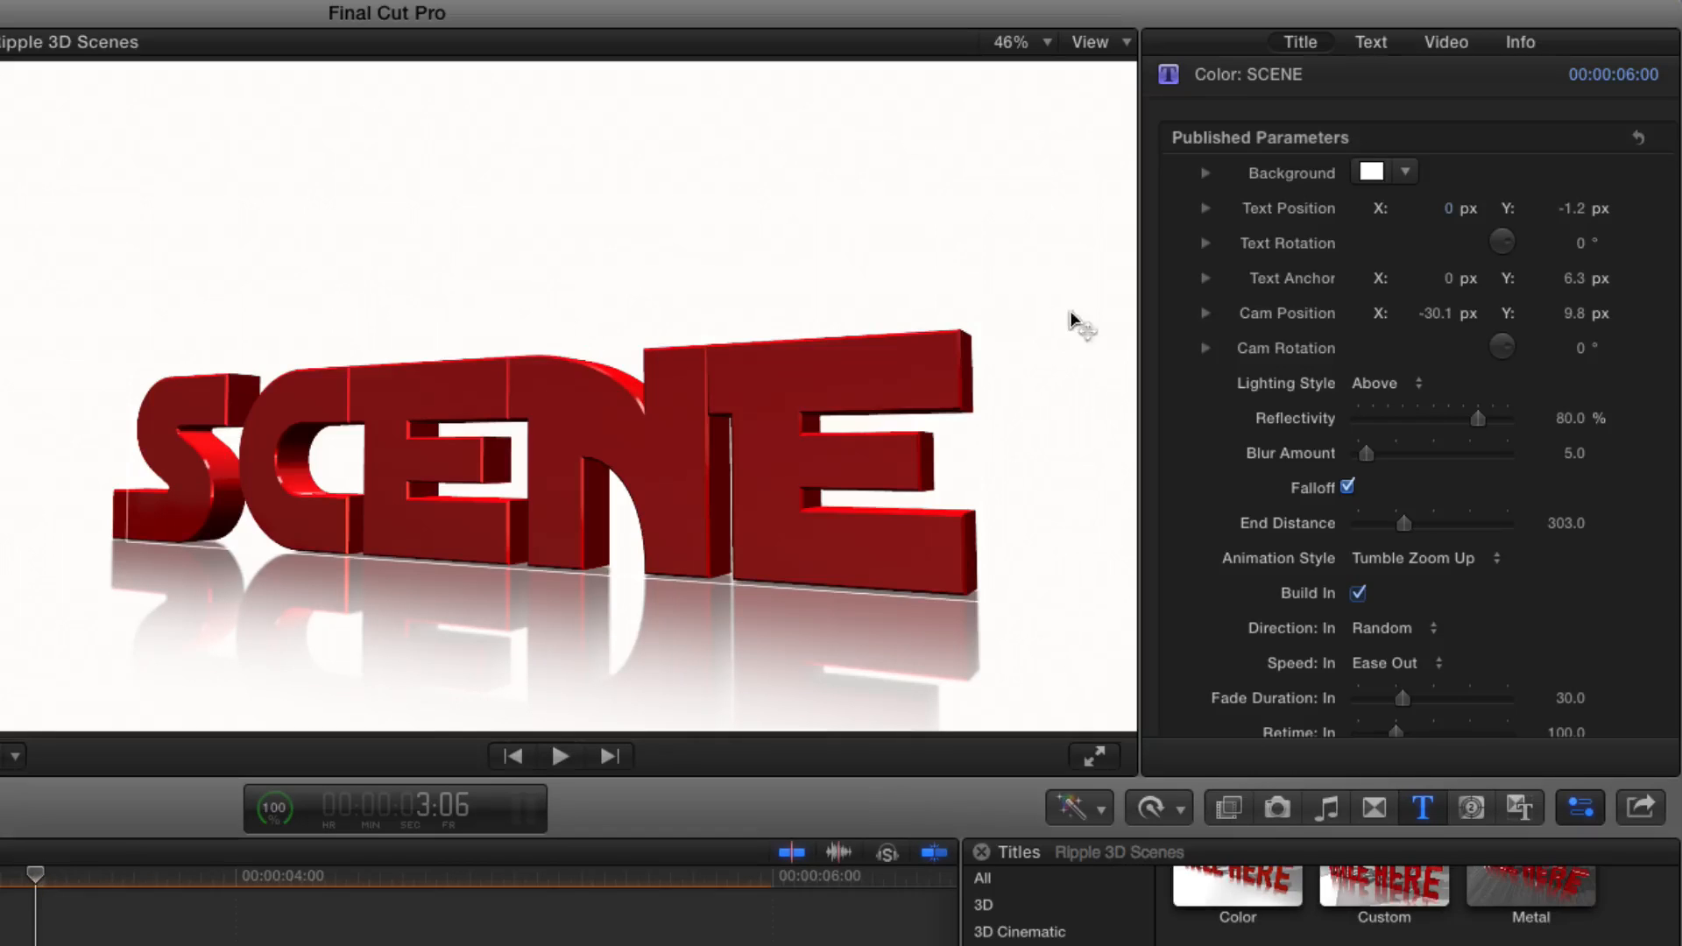
Step: Raise the SCENE text to a Y position of 12.4 px and play the title to preview it
mouse_move(1449, 210)
mouse_down()
mouse_move(1450, 230)
mouse_move(1449, 175)
mouse_move(1449, 261)
mouse_move(1449, 210)
mouse_up()
scroll(1596, 213, down, 1)
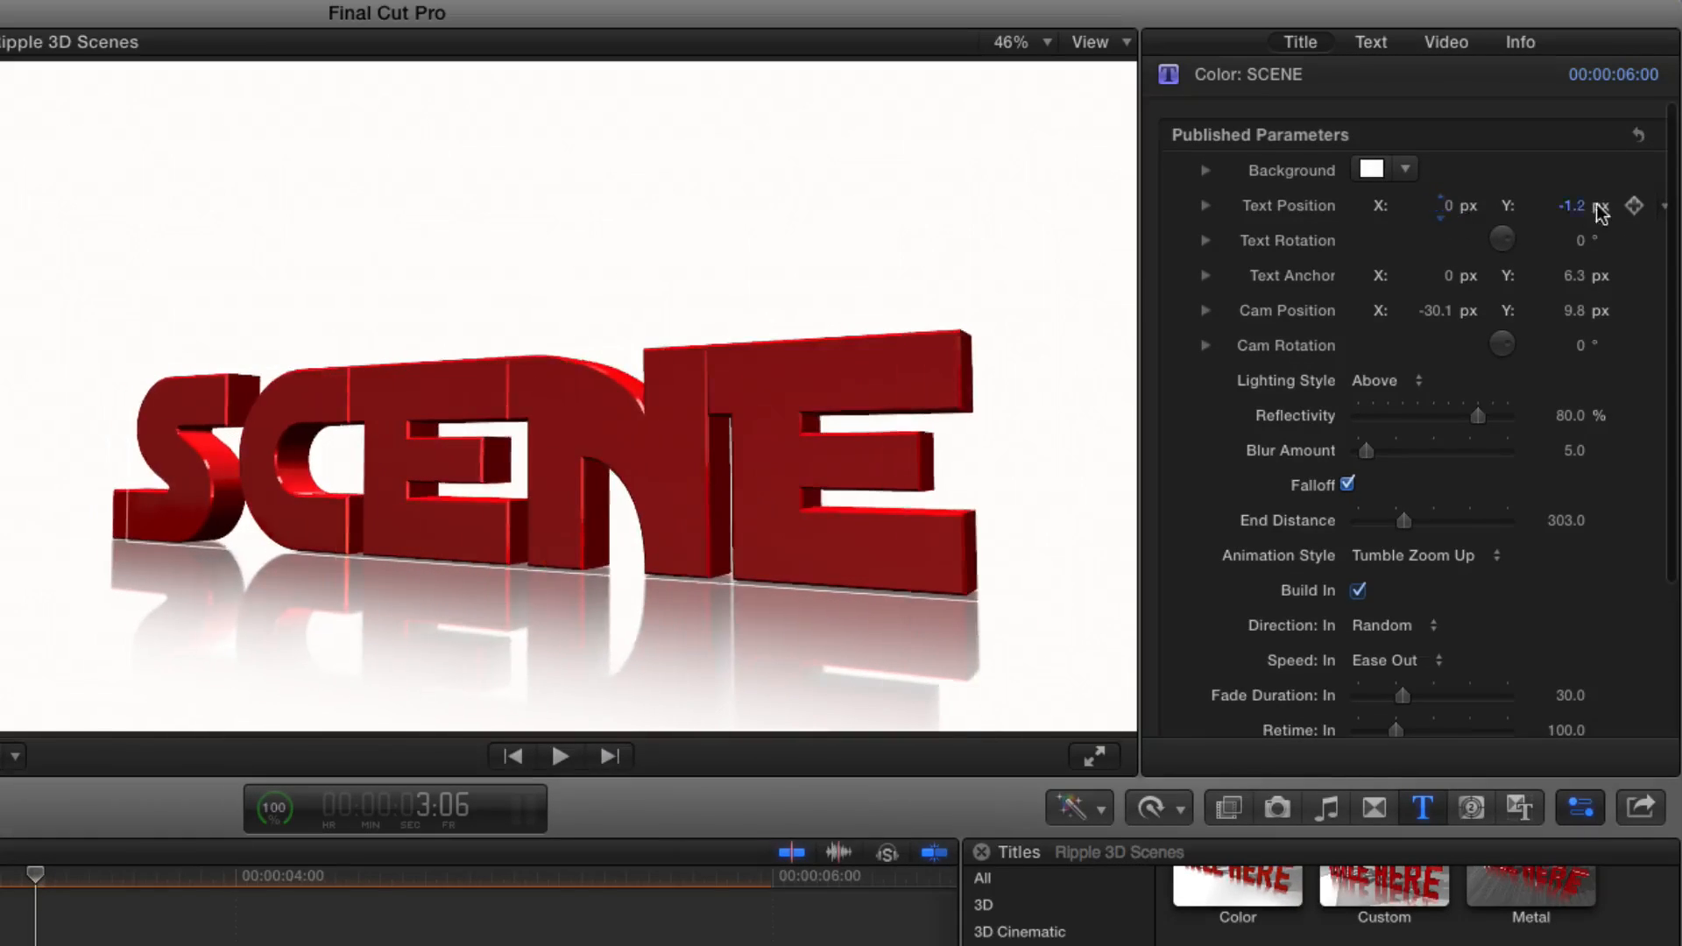
drag(1580, 215, 1579, 167)
key(space)
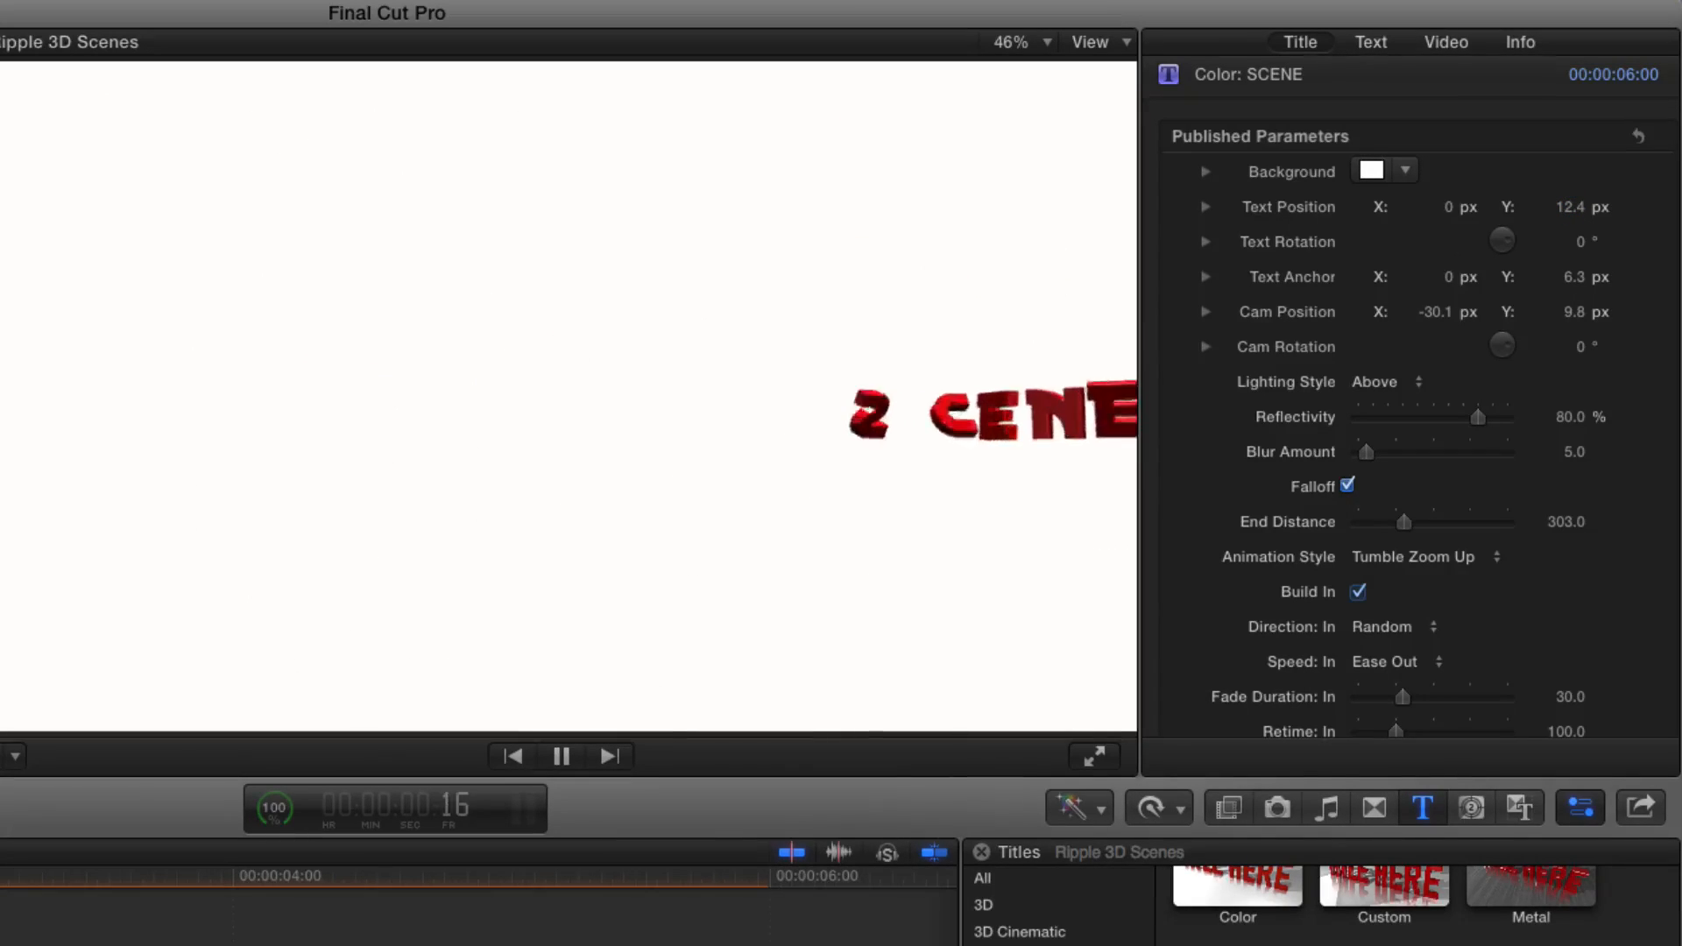
key(space)
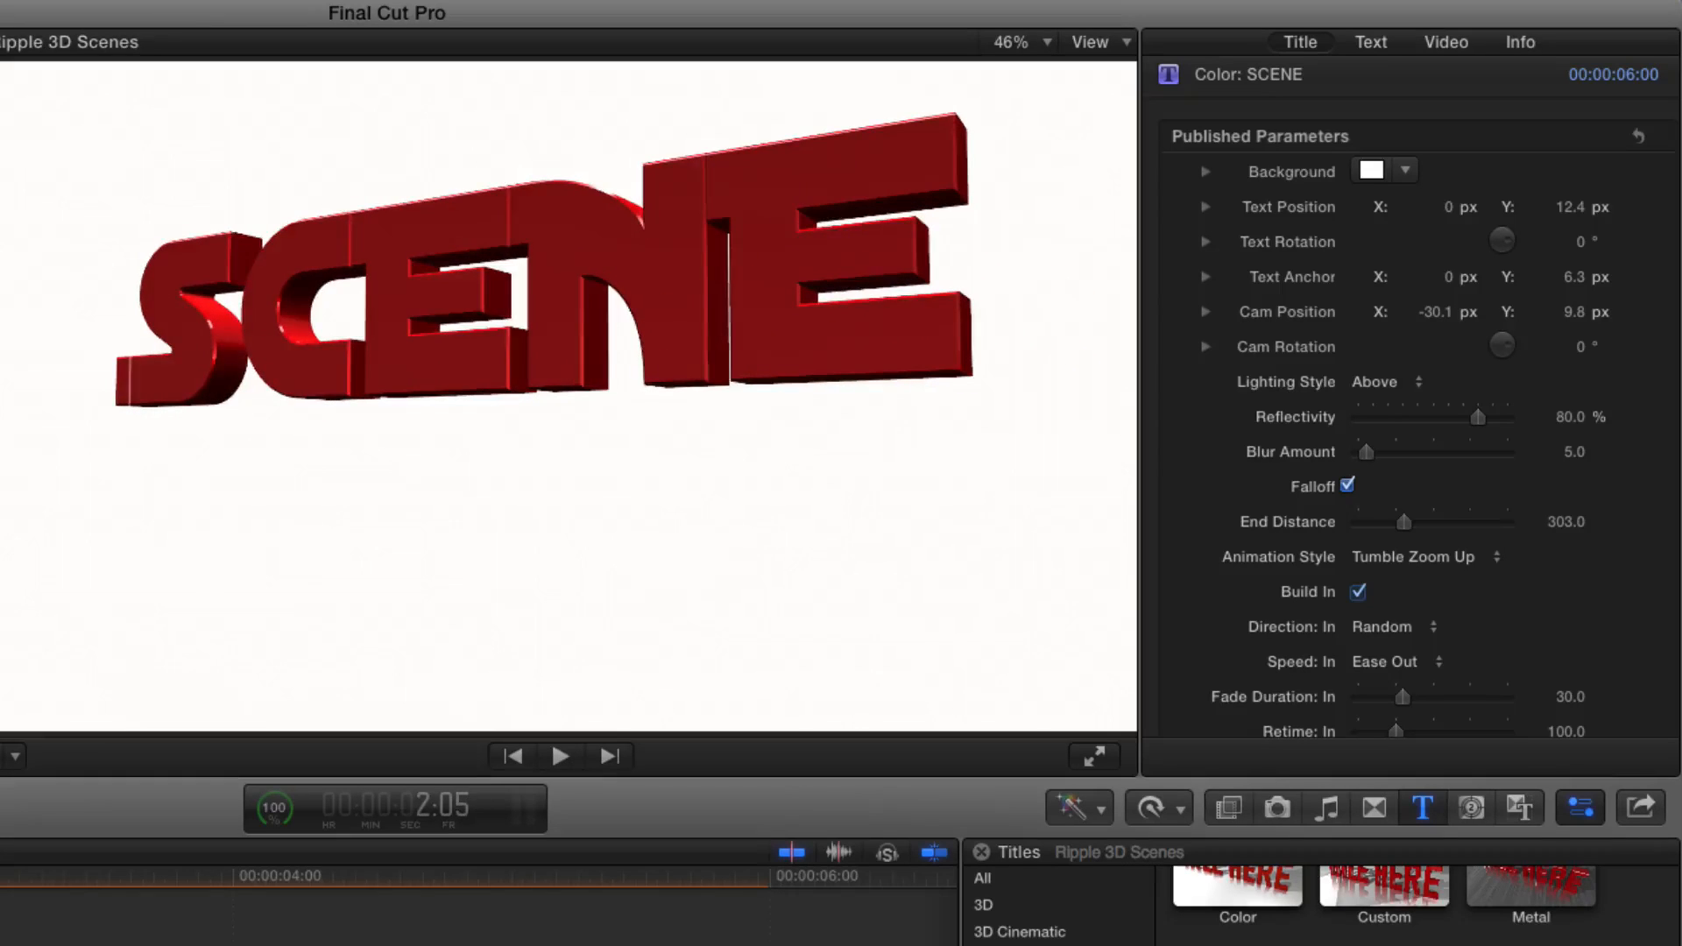
Step: Animate the text's Y position with keyframes from 12.4 px at 2:05 down to -1.3 px at 2:18 and play it from the start
click(552, 755)
mouse_move(1574, 217)
mouse_down()
mouse_move(1573, 249)
mouse_move(1574, 212)
mouse_up()
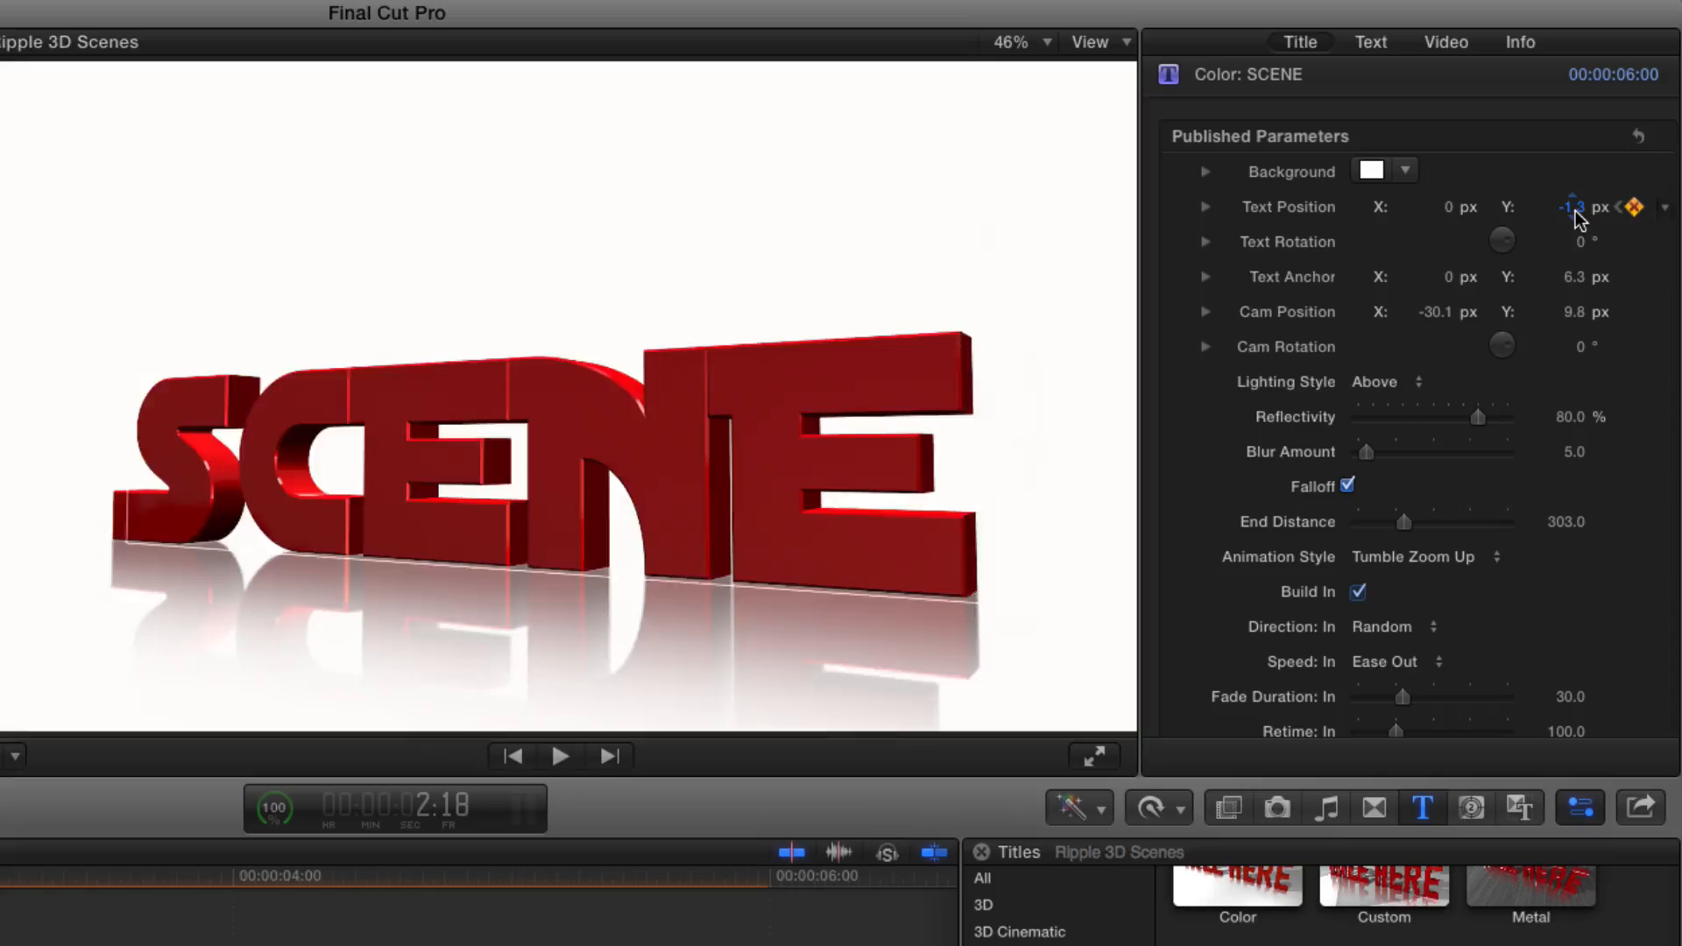
key(Home)
key(space)
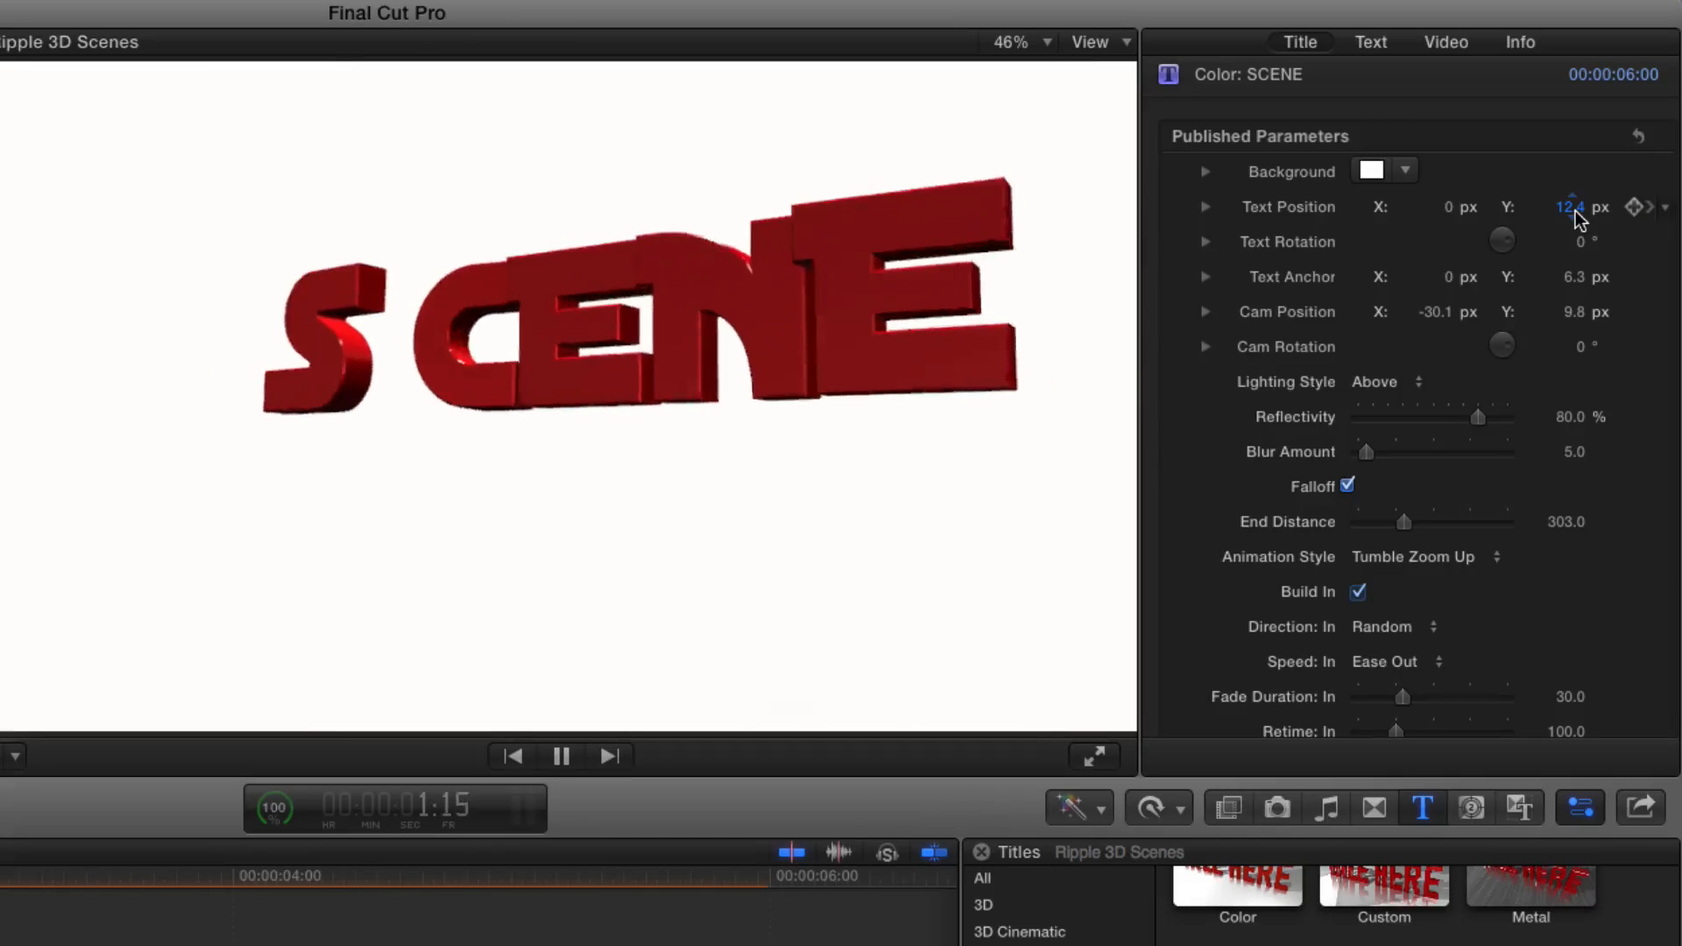
key(space)
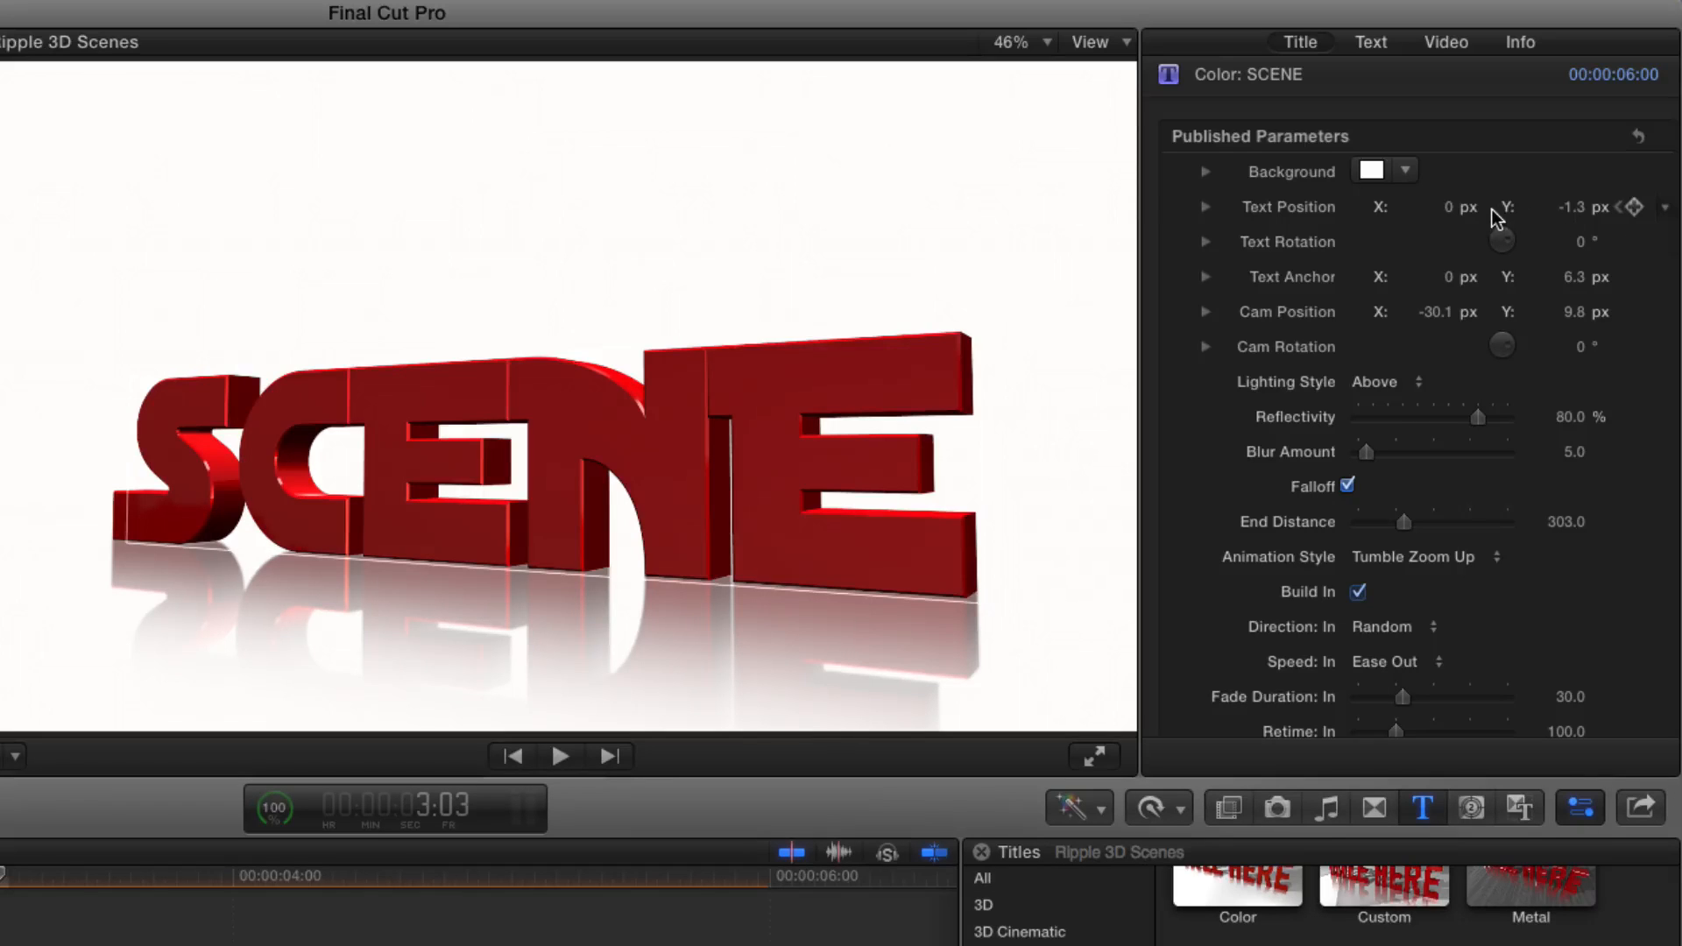
Step: Remove both text position keyframes, return the text's Y position to -1.2 px and preview the title
click(1620, 214)
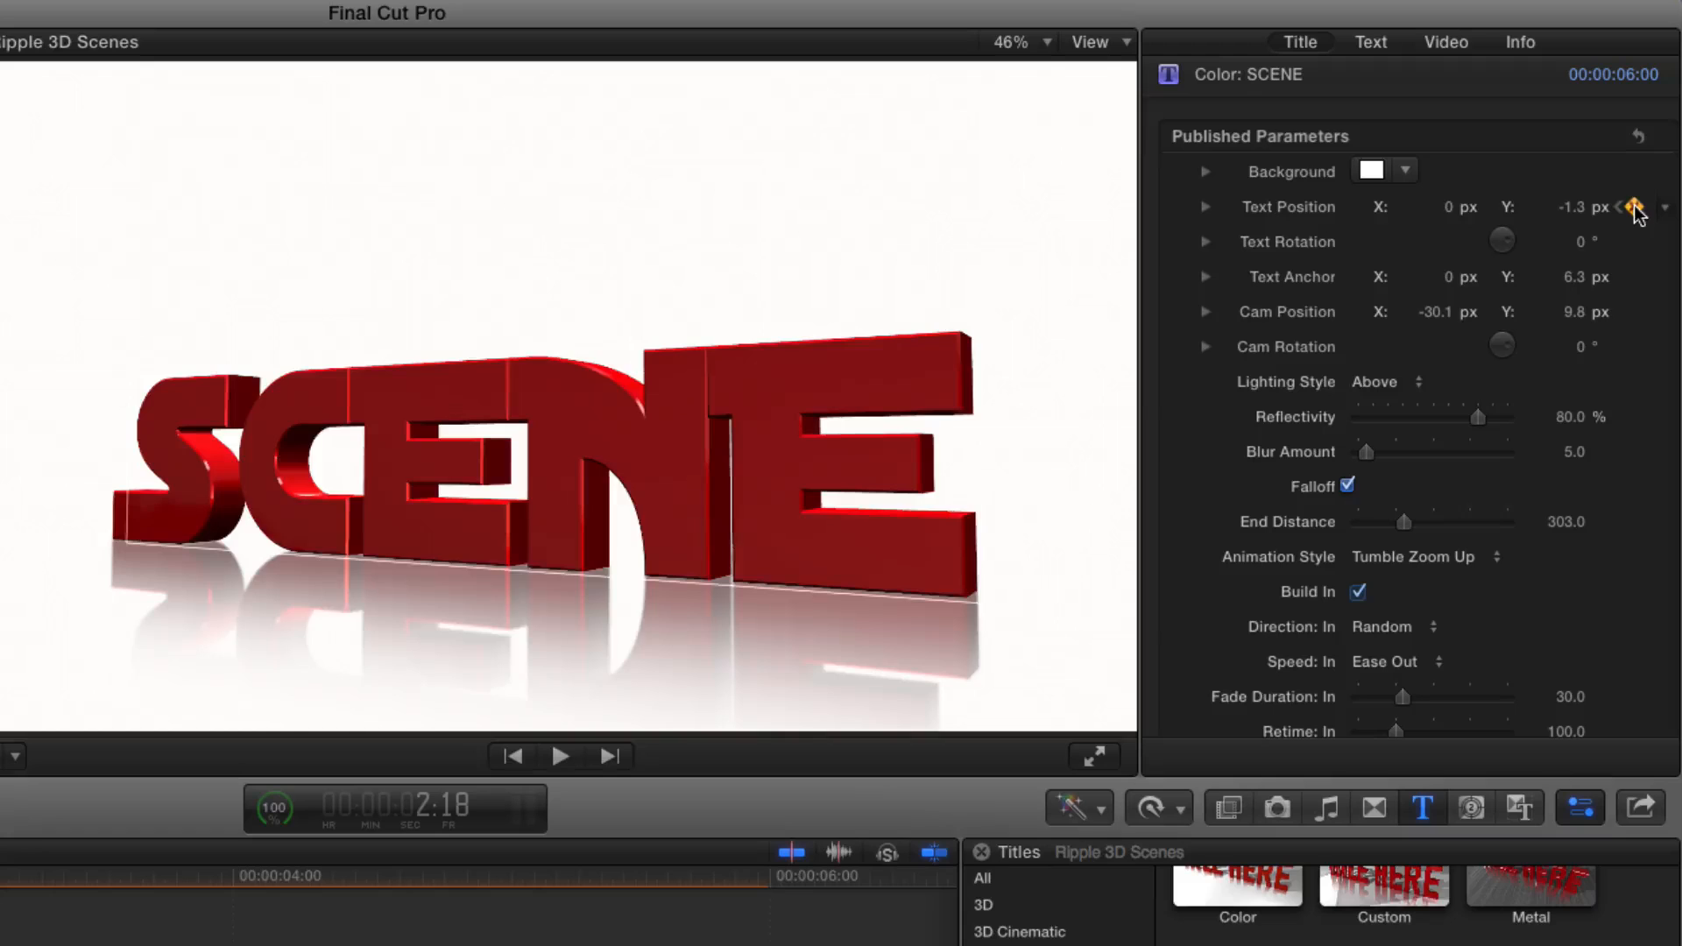
click(1619, 209)
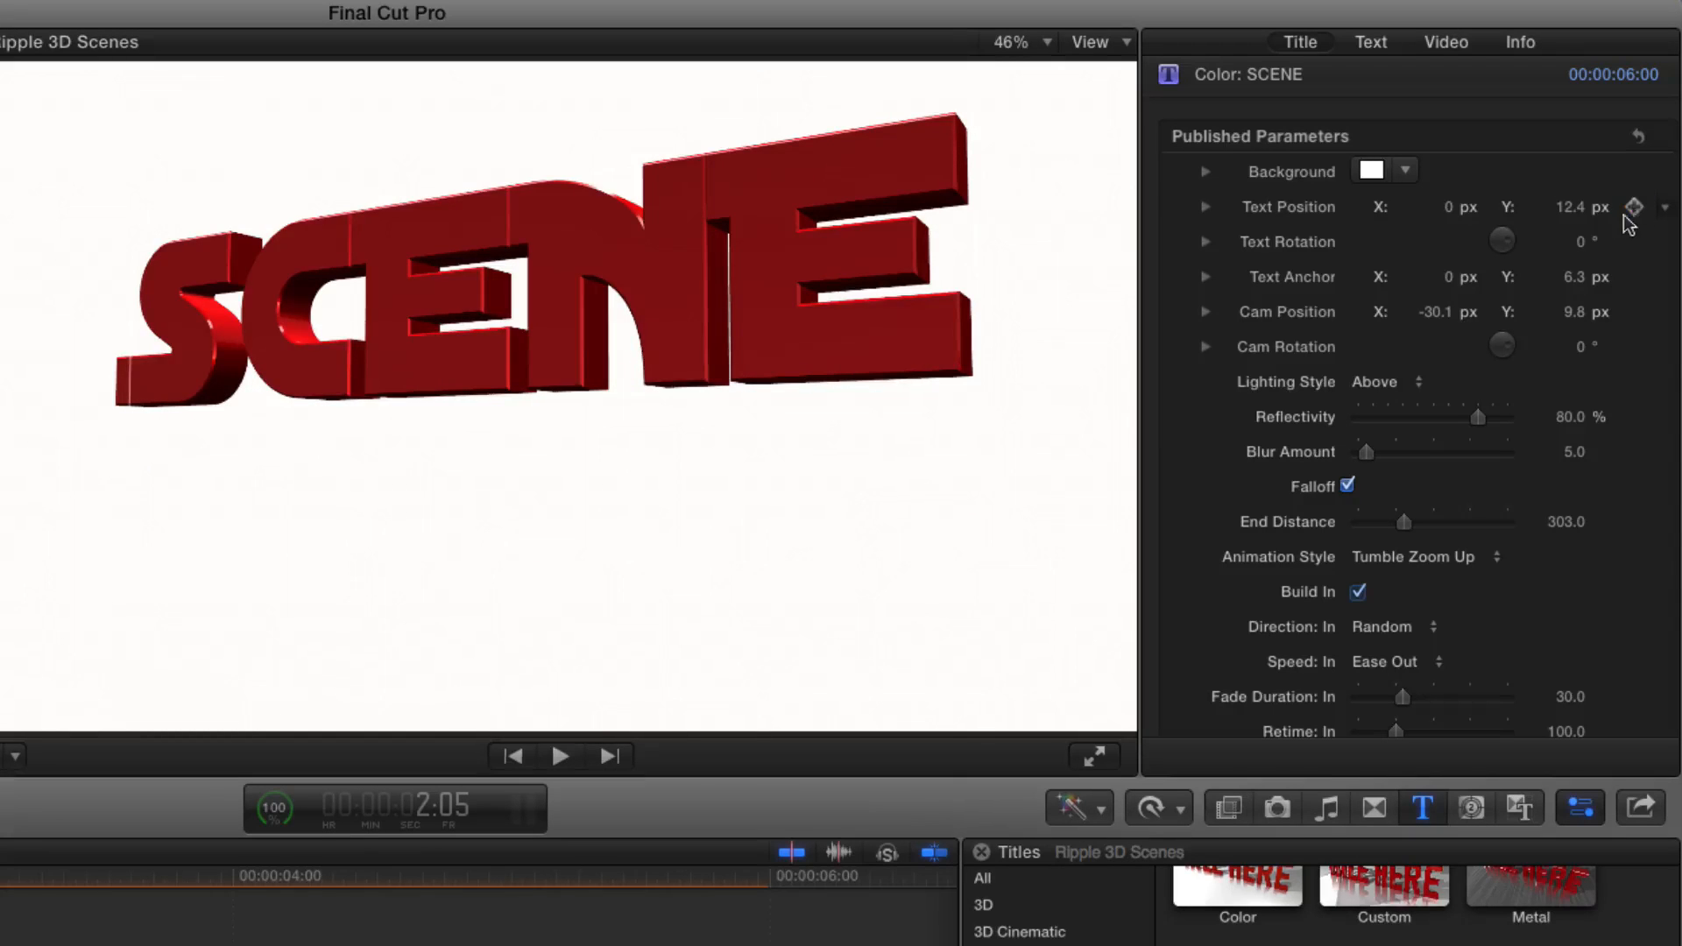
click(1572, 212)
text(0)
key(Return)
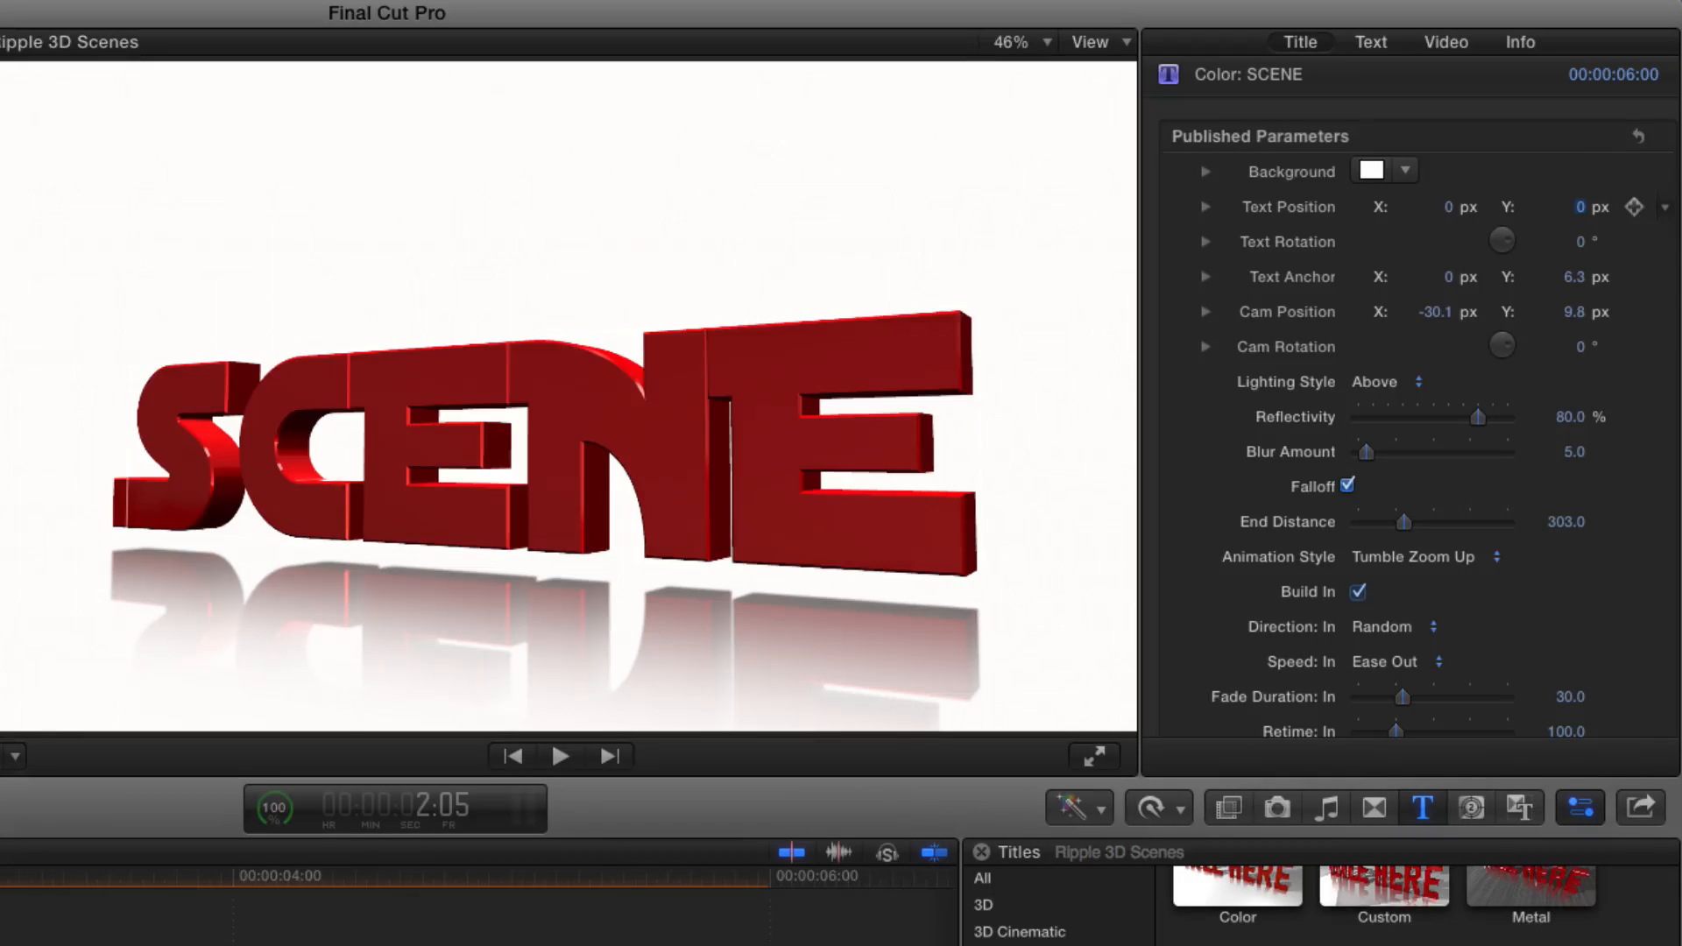
drag(1580, 207, 1570, 208)
click(1572, 208)
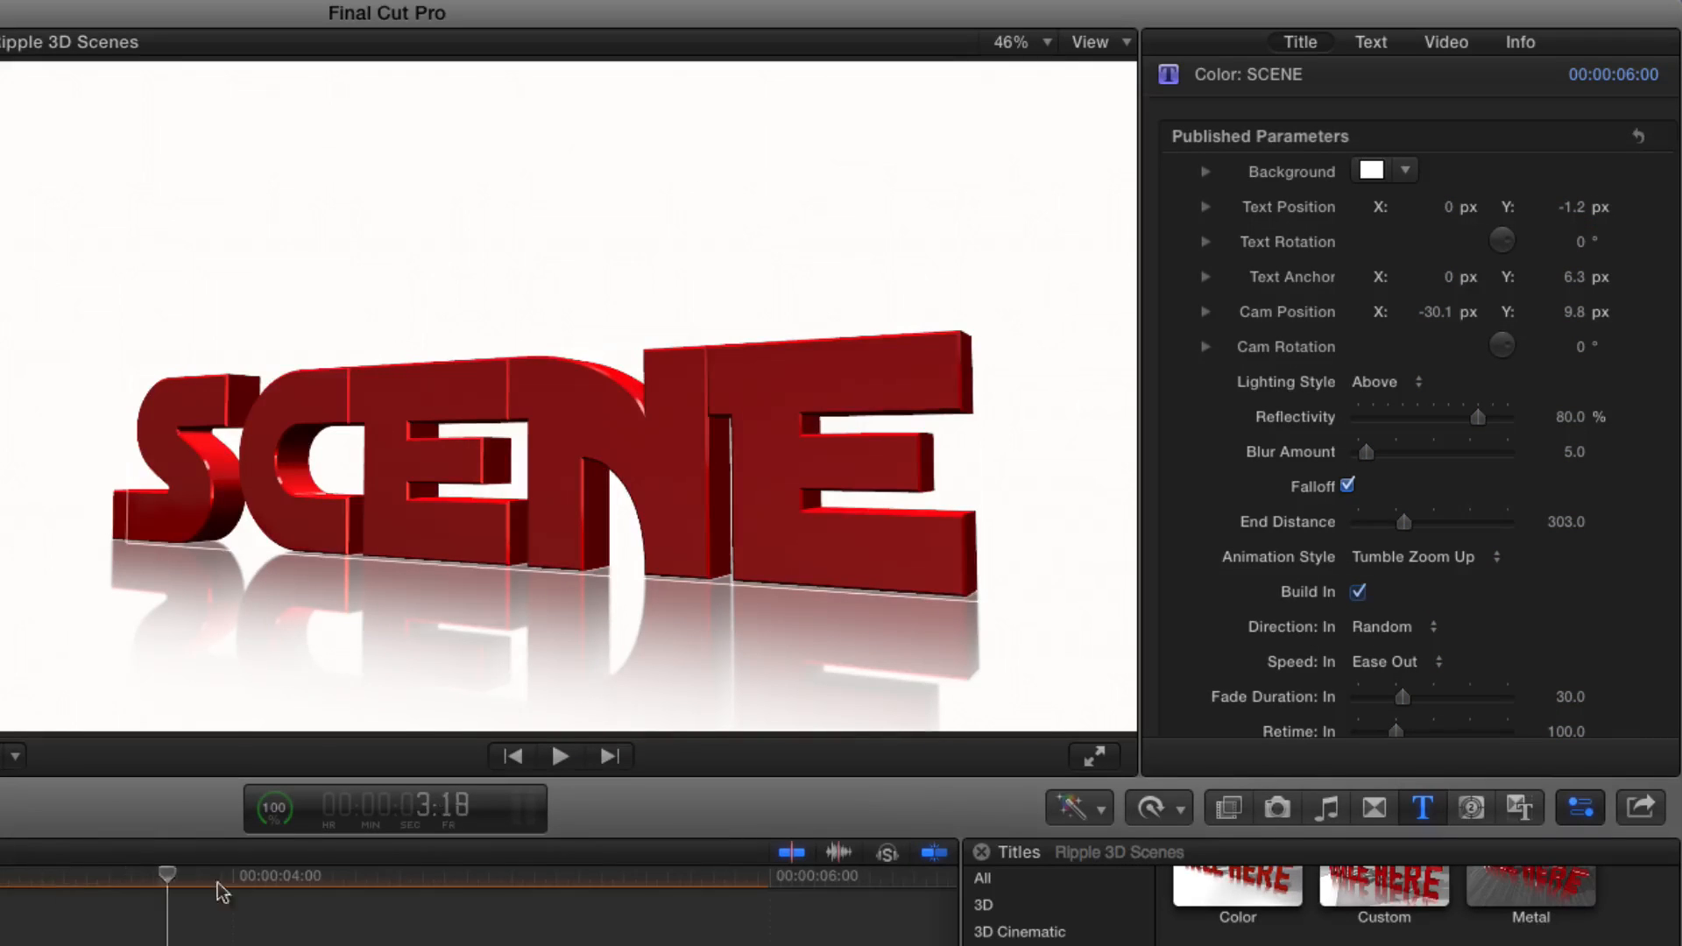
key(space)
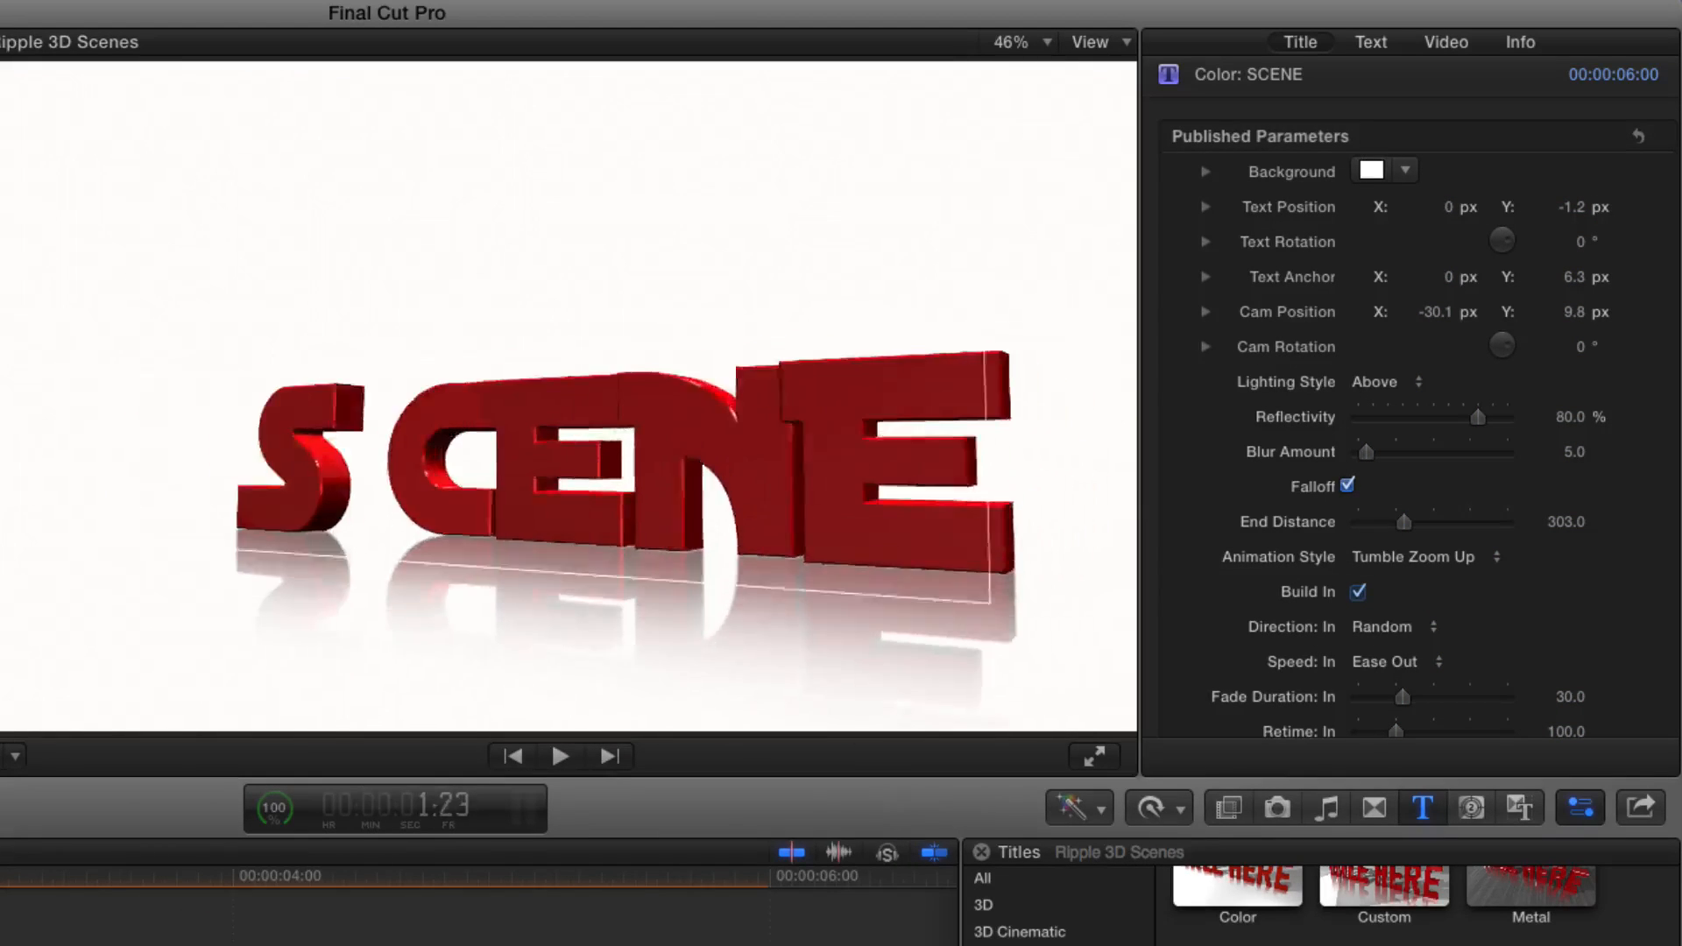
Step: Expand the camera position and rotation parameters, set the camera's Y rotation to -30.3° and its X position to 28.79 px
scroll(1363, 285, down, 1)
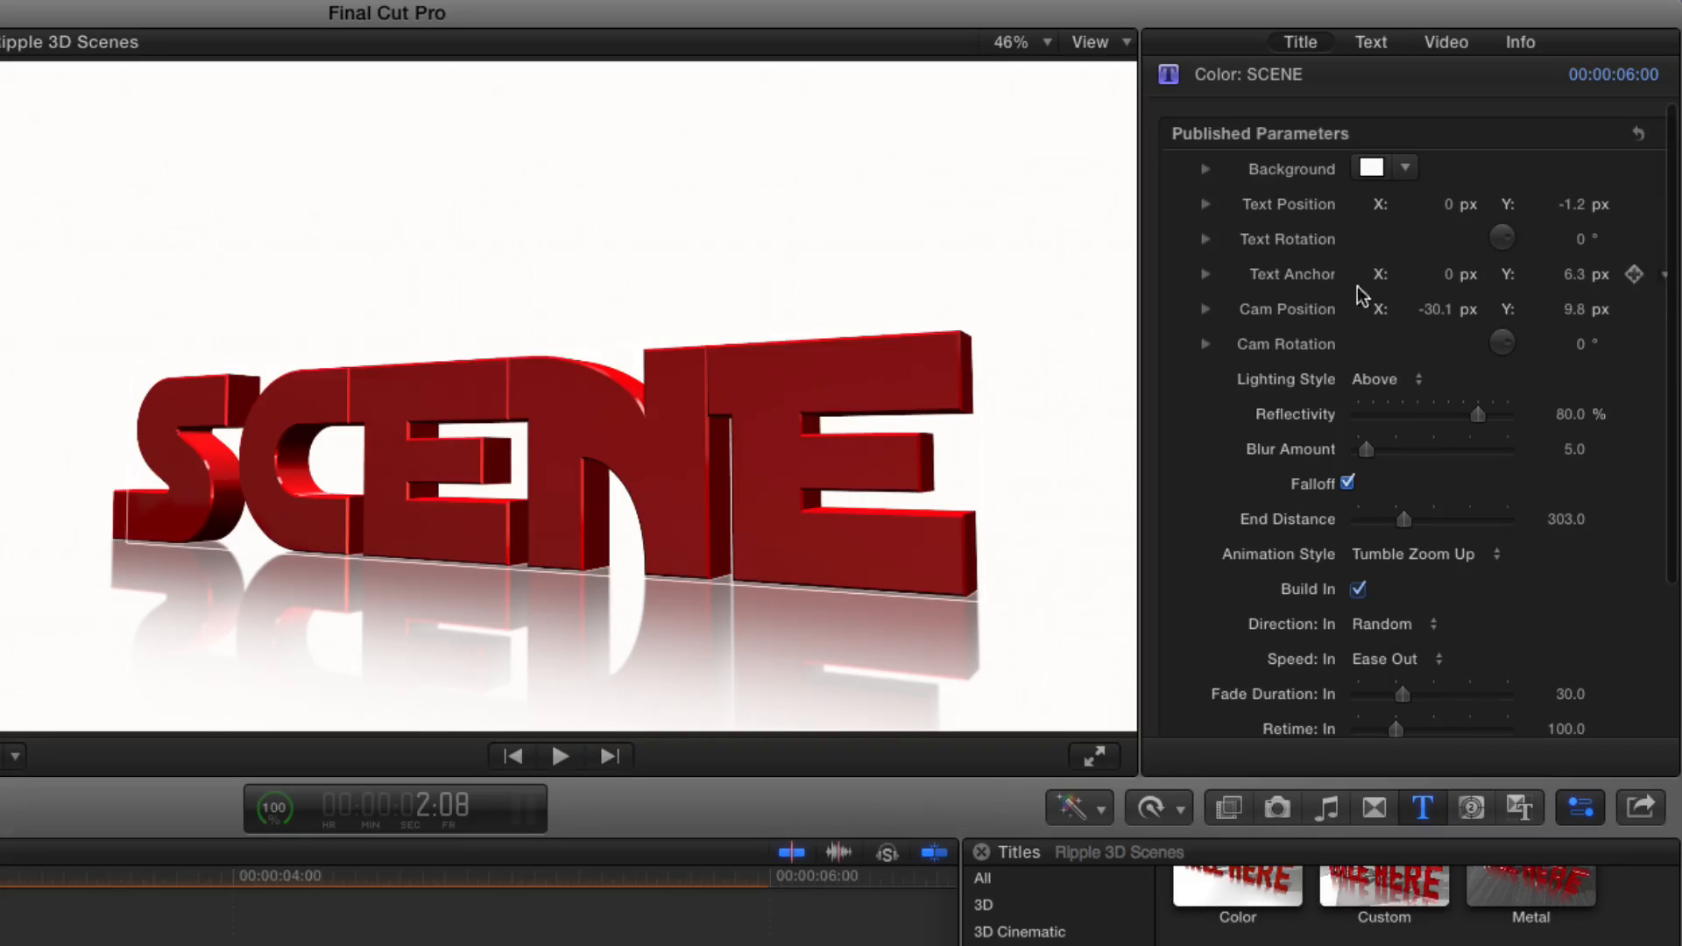
click(1202, 344)
click(1206, 309)
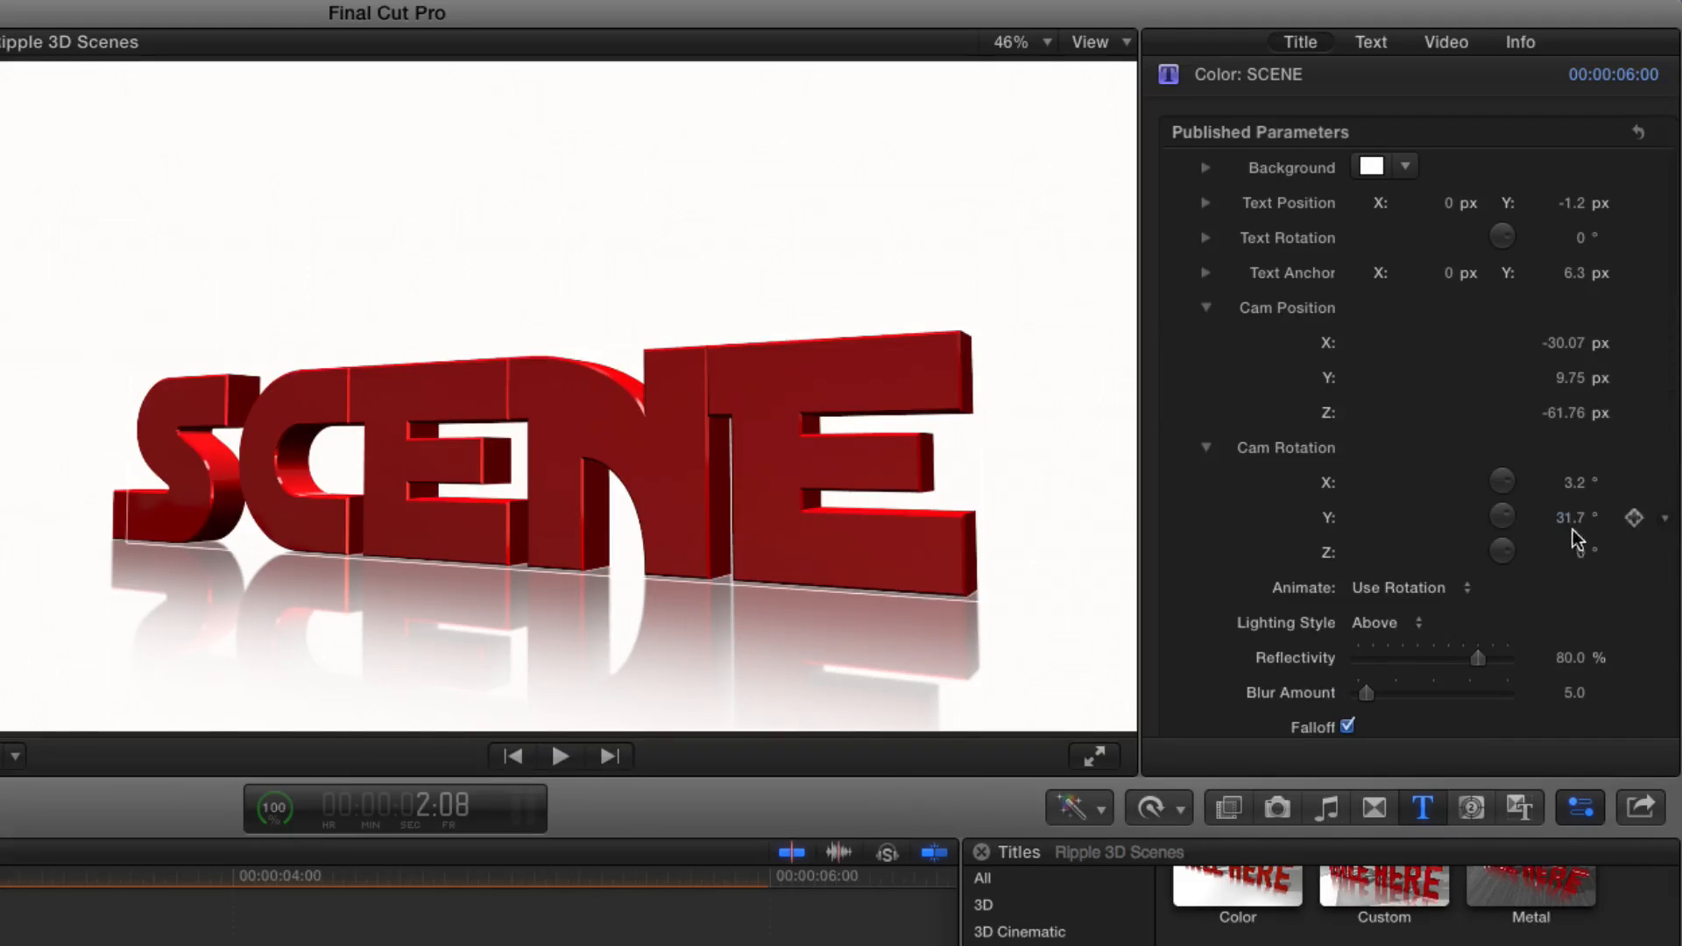
mouse_move(1570, 525)
mouse_down()
mouse_move(1570, 578)
mouse_move(1568, 511)
mouse_up()
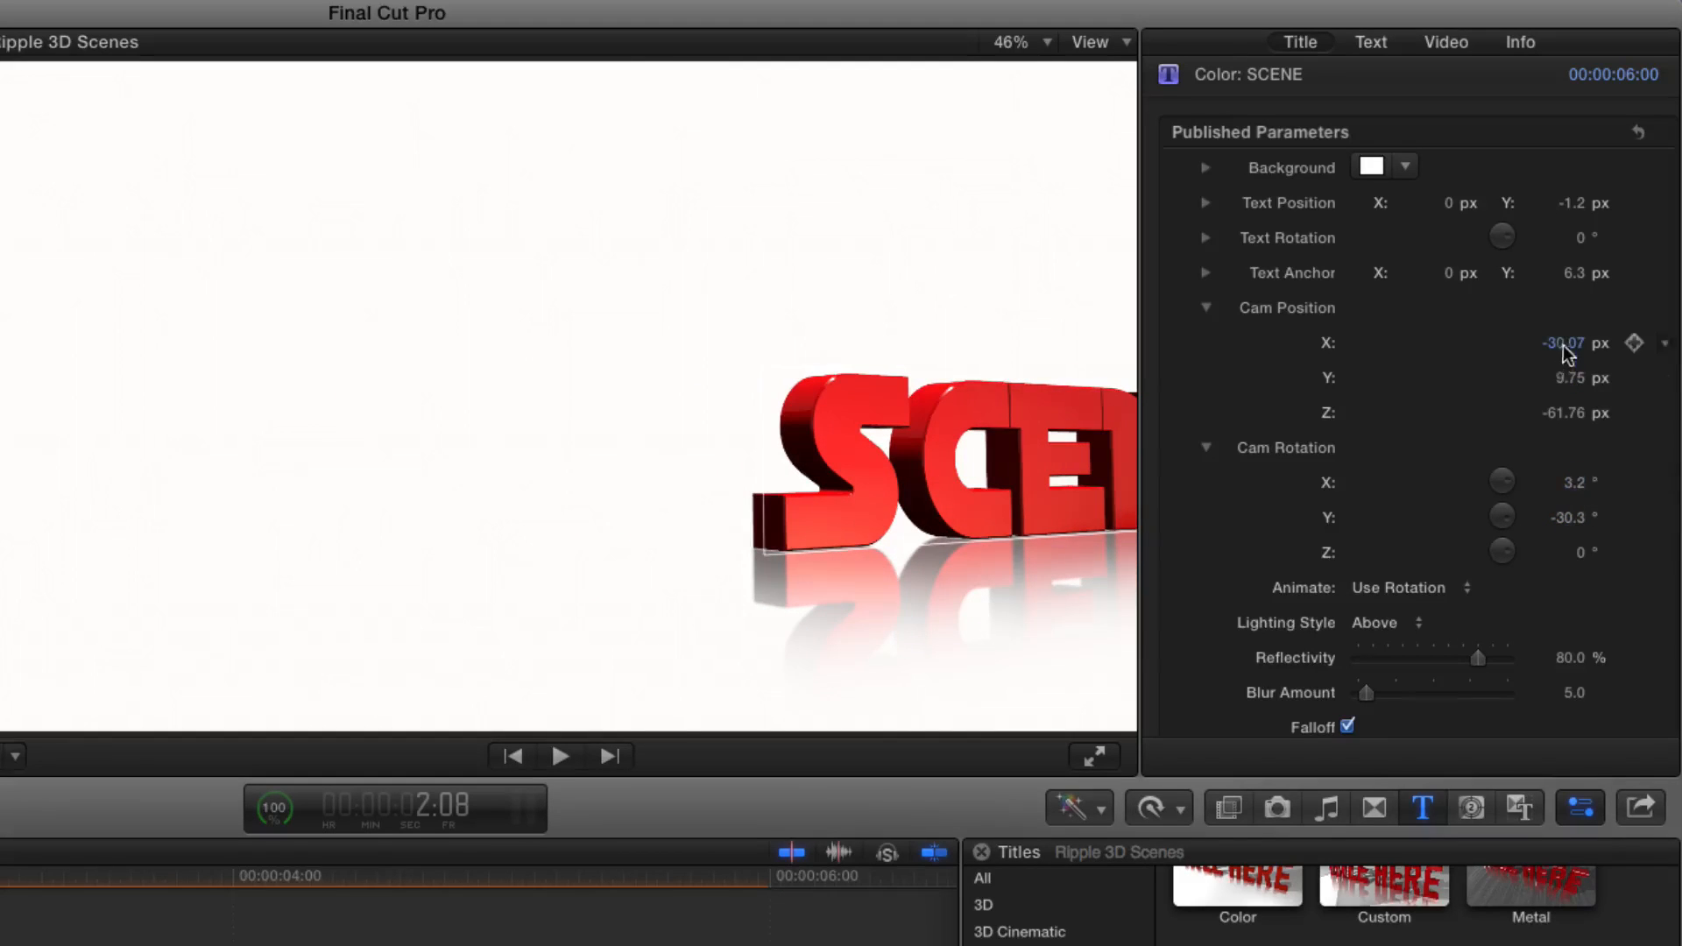
drag(1567, 350, 1567, 299)
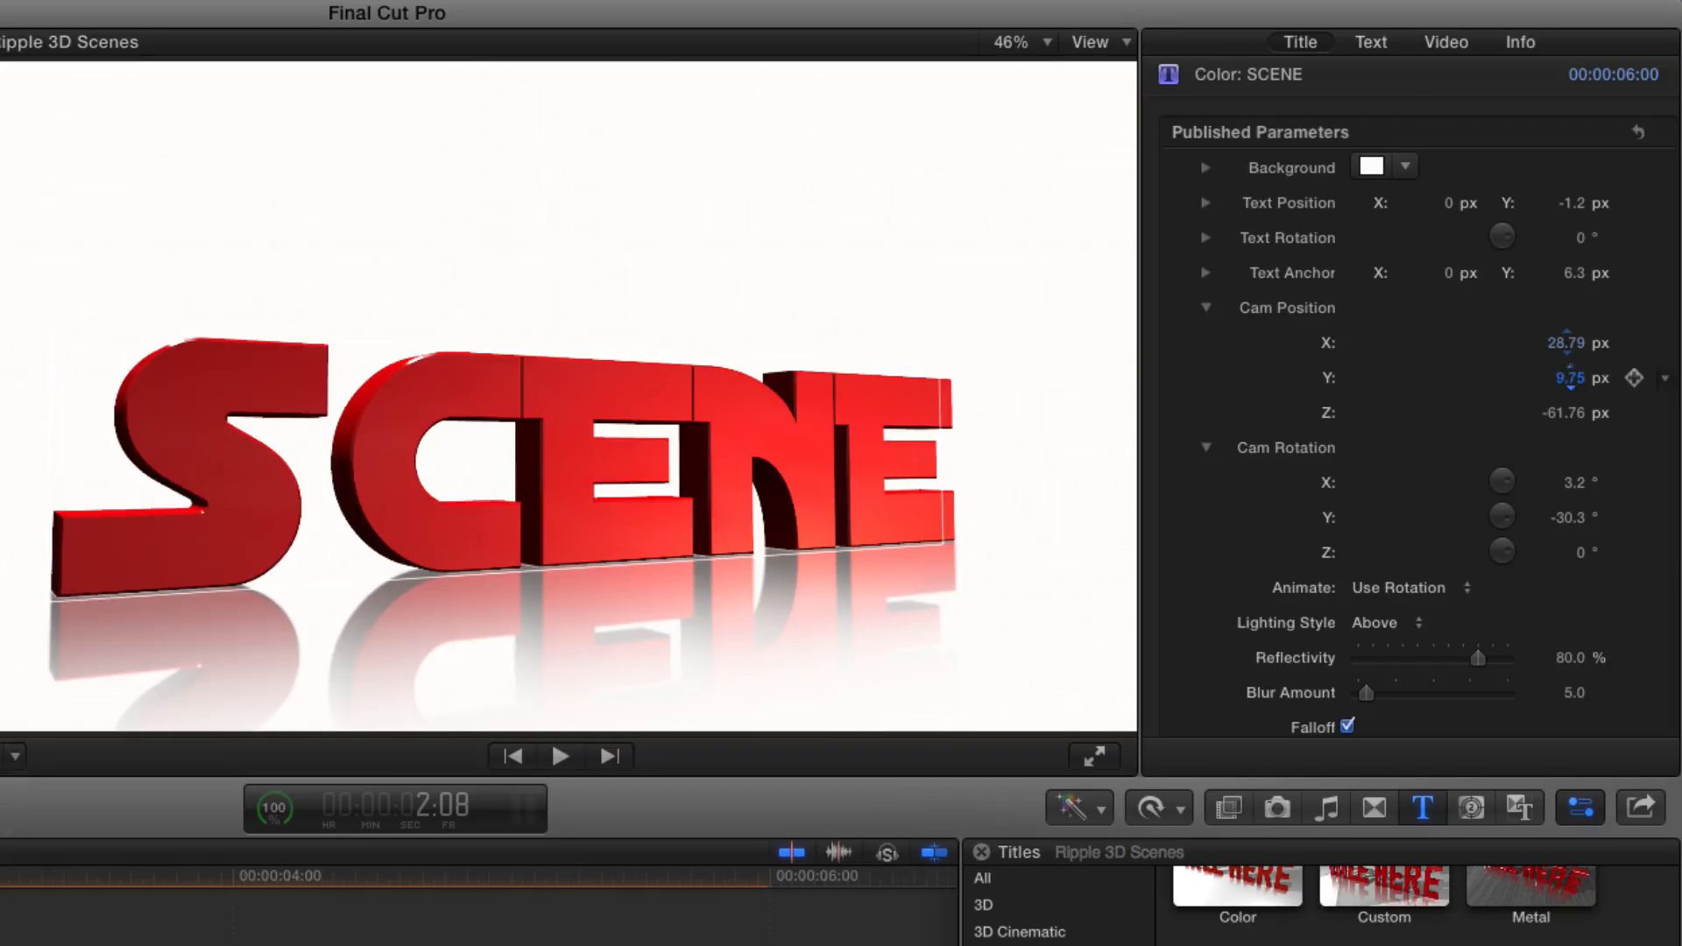
Step: Refine the camera to position X 22.07, Y 8.38, Z -58.67 px and rotation X 1.5°, Y -25.3°
mouse_move(1568, 378)
mouse_down()
mouse_move(1576, 420)
mouse_move(1568, 396)
mouse_up()
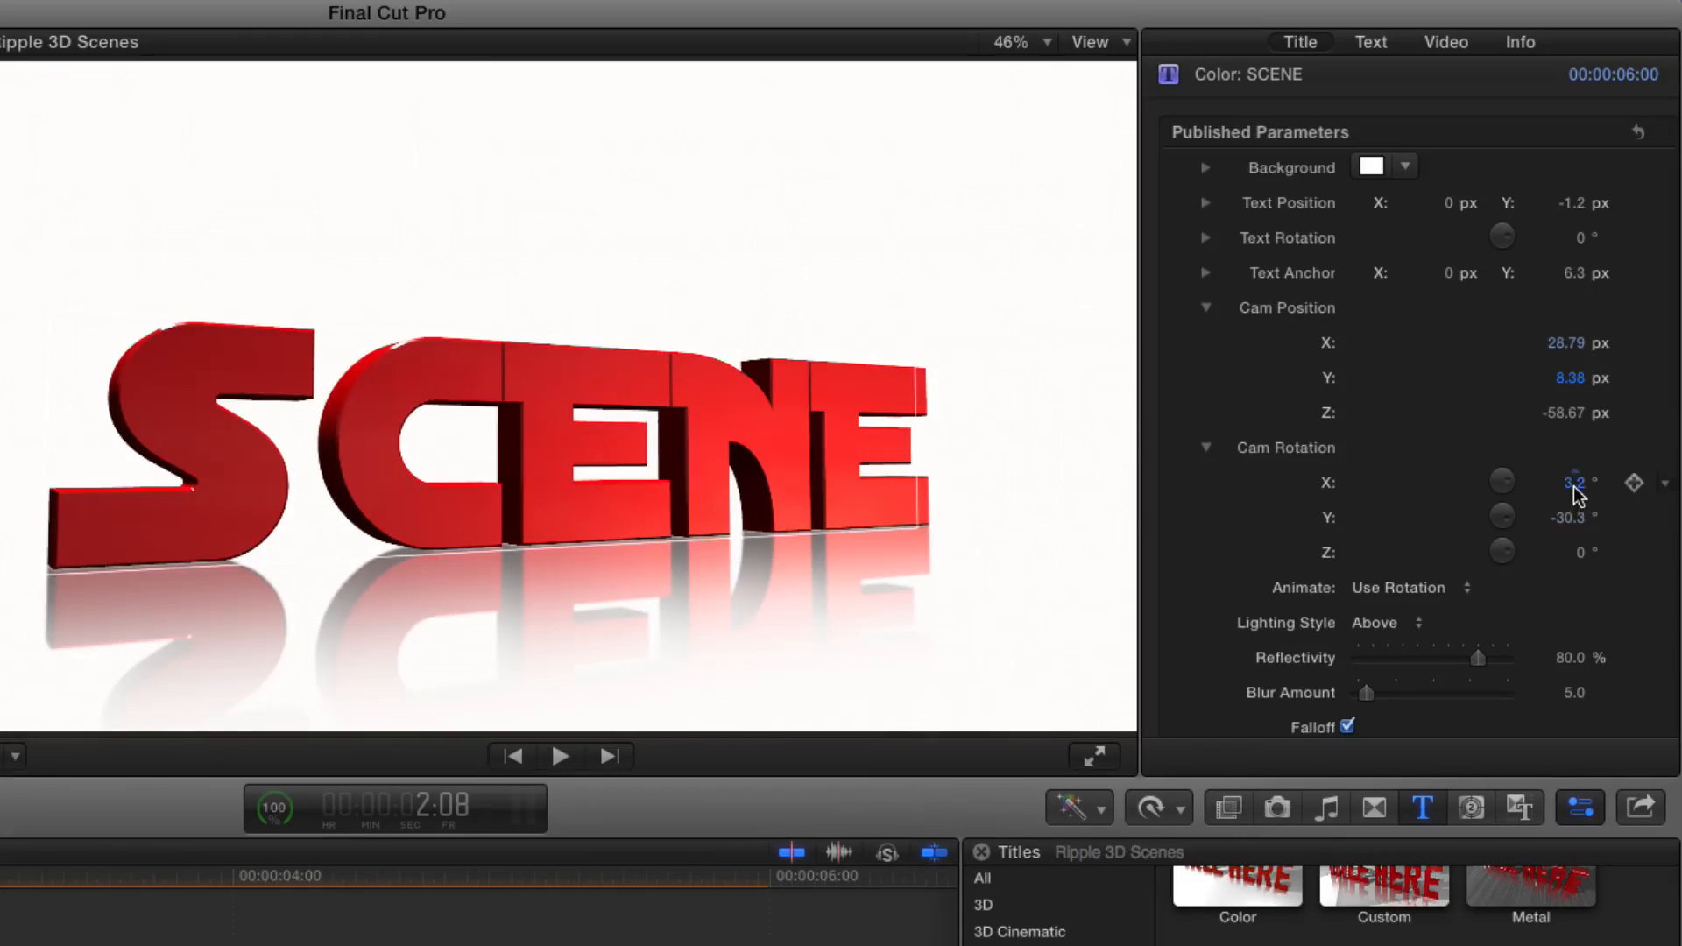
drag(1574, 487, 1570, 516)
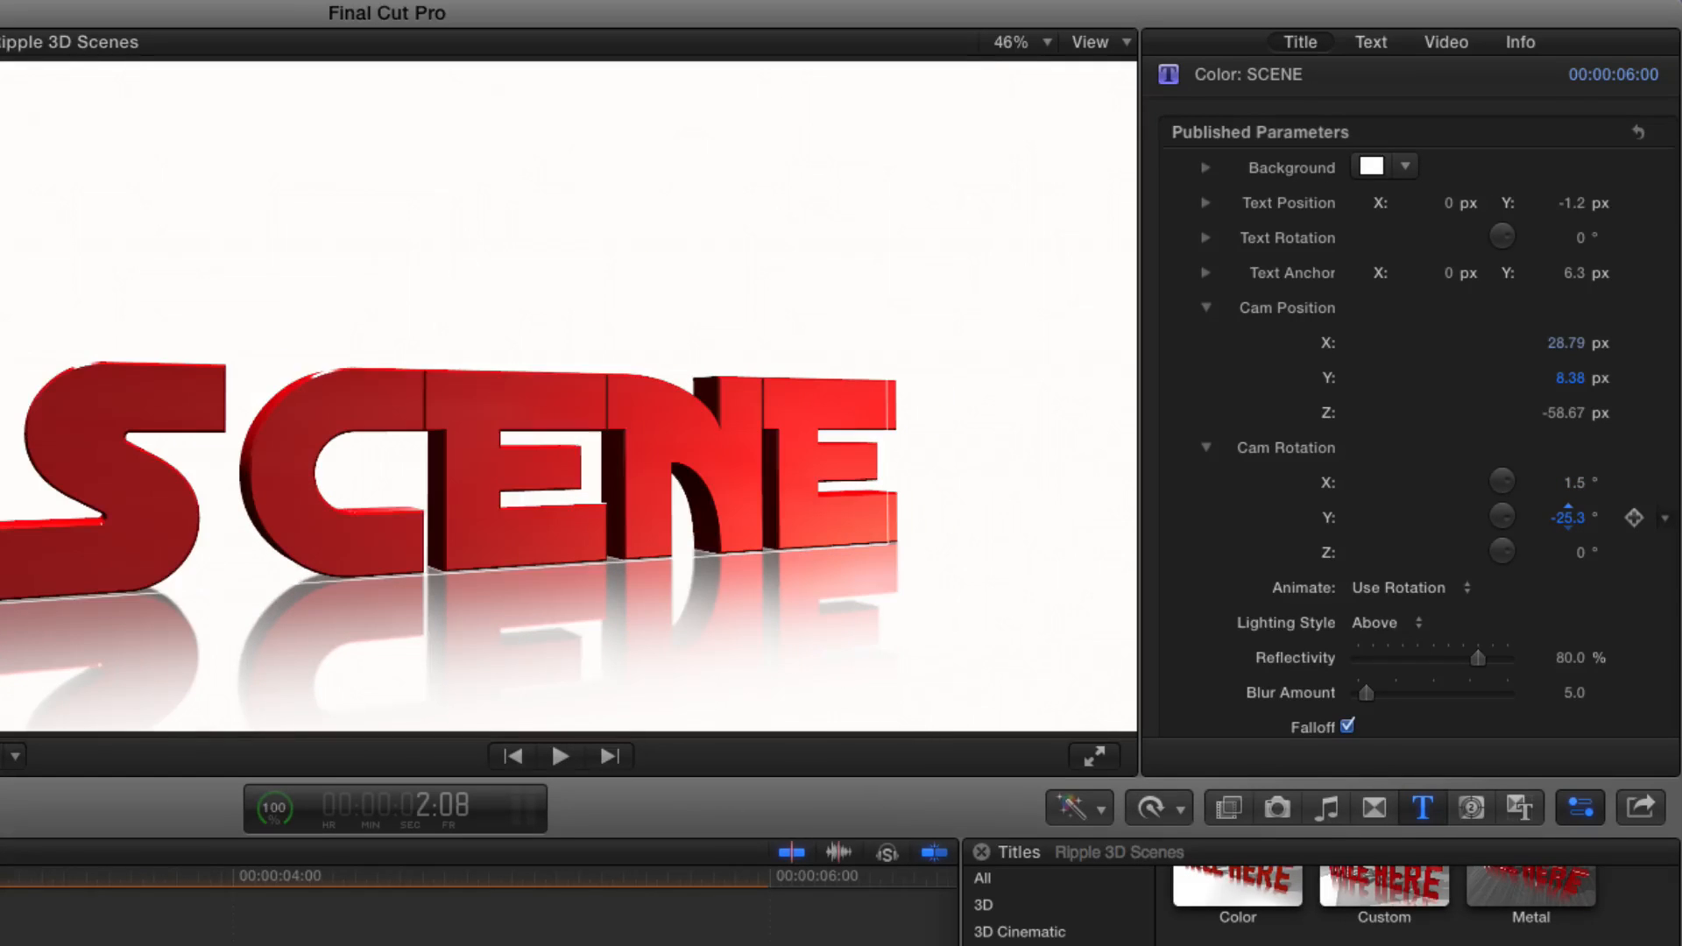
drag(1568, 342, 1569, 351)
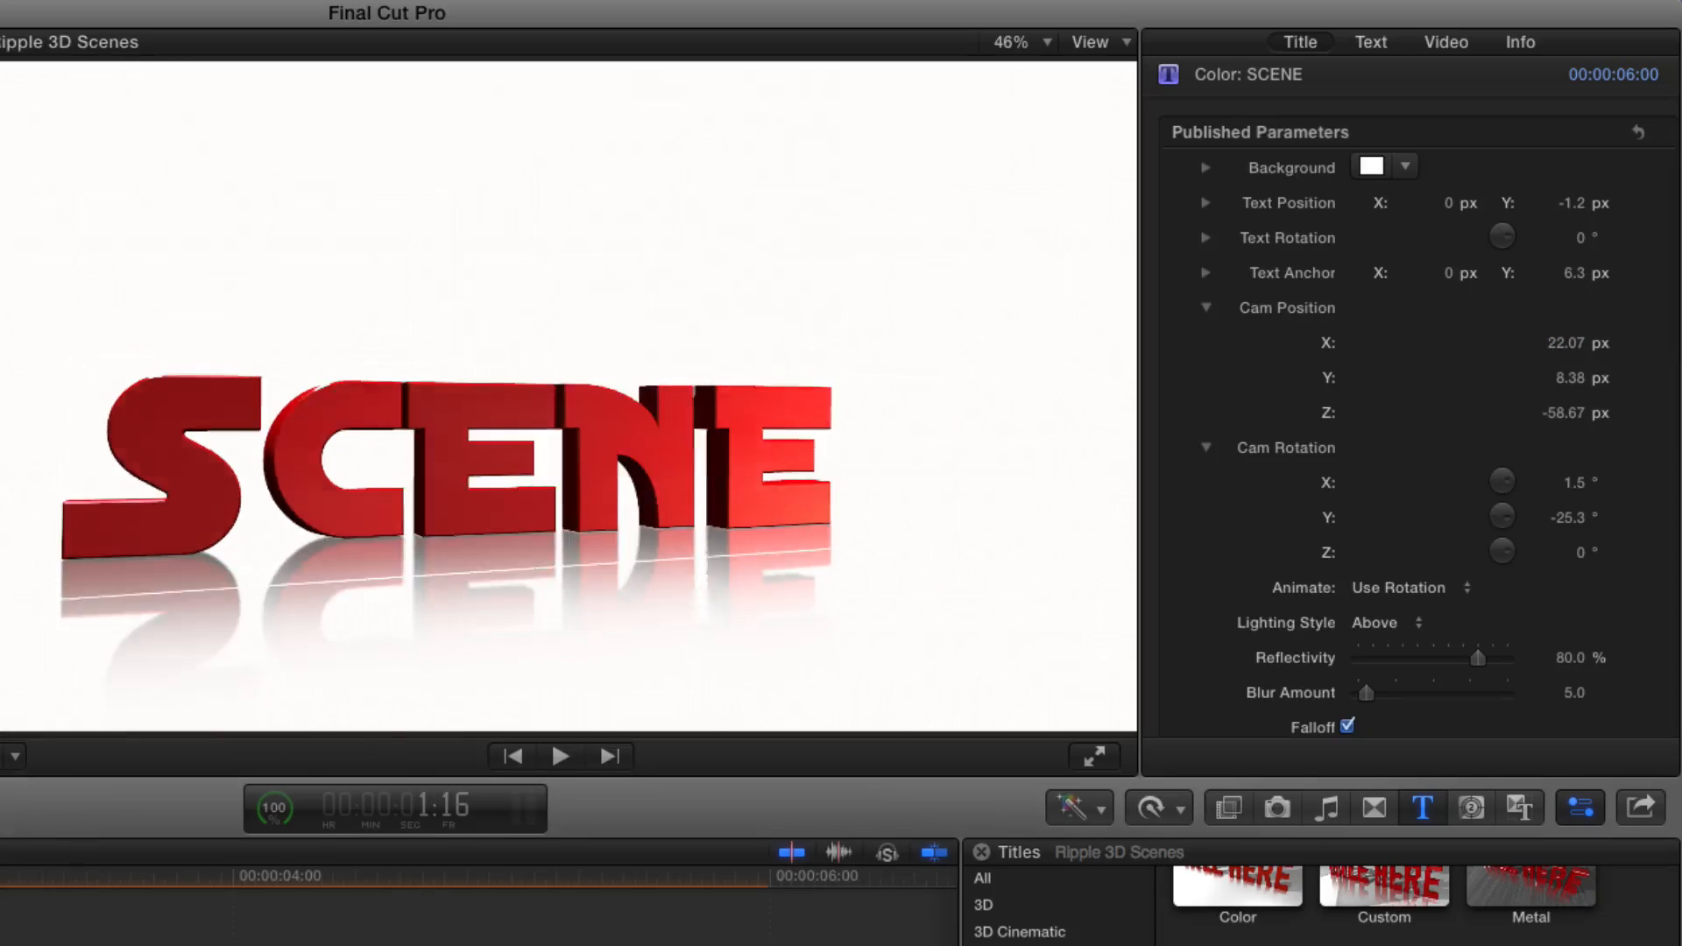
Step: Play the SCENE title from the start to preview the new camera angle
key(Home)
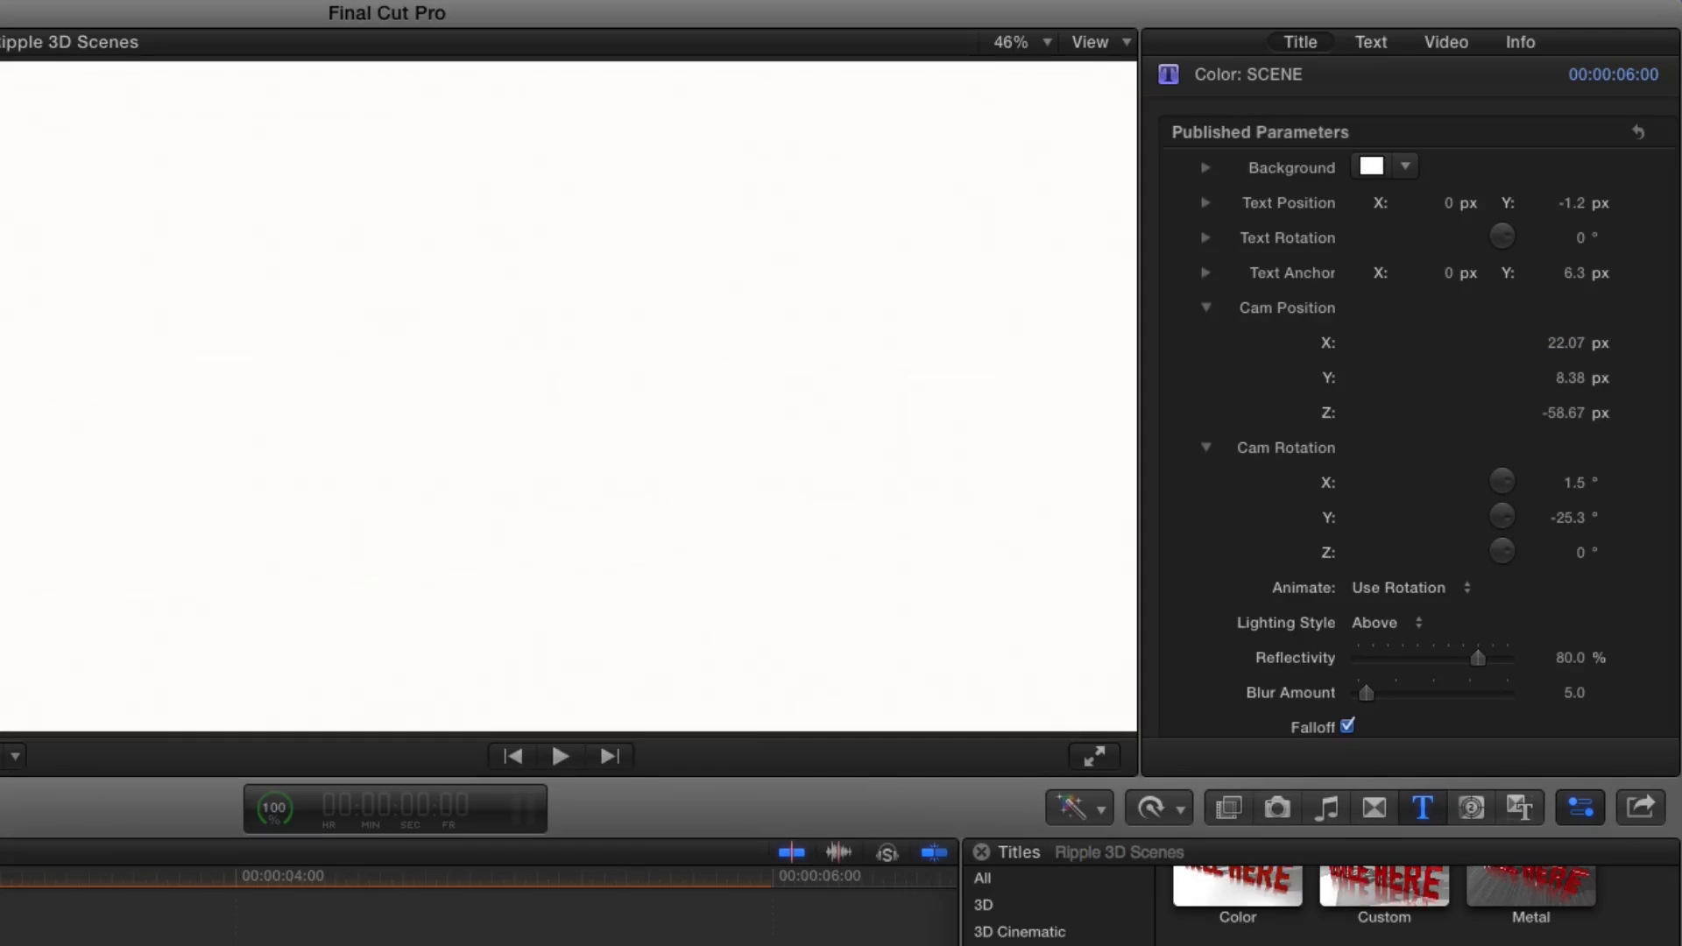
key(space)
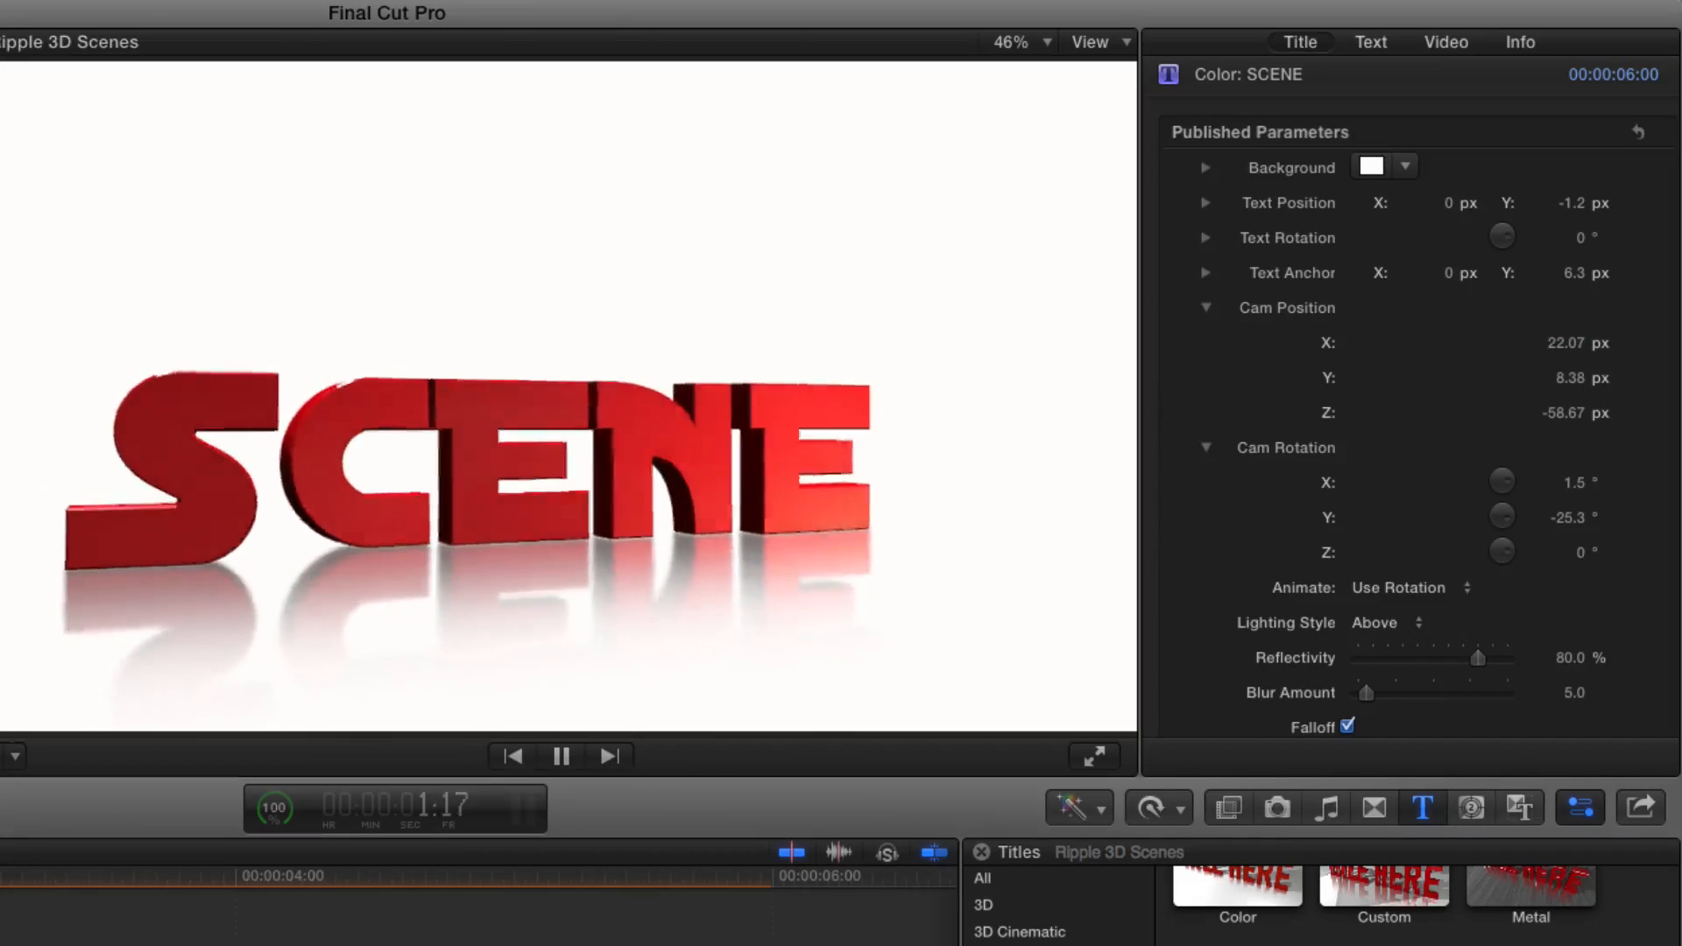
key(space)
scroll(1421, 501, up, 1)
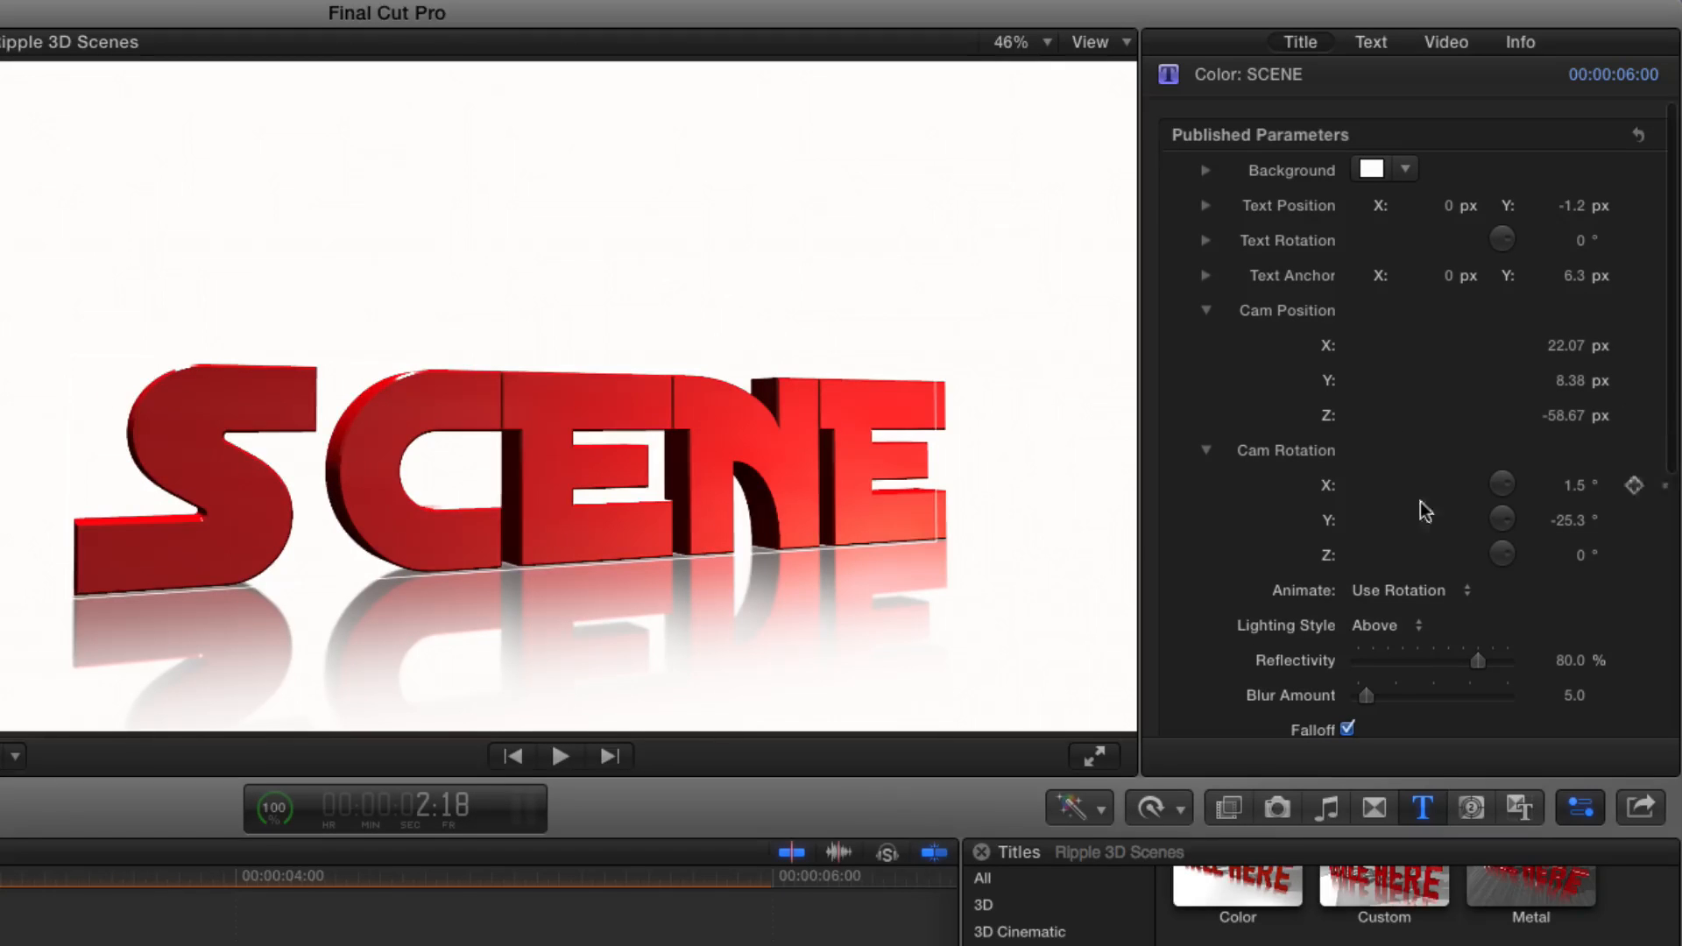
Step: Swing the camera to the opposite side with a Y rotation of 17.7° and an X position of -13.26 px
drag(1577, 530, 1615, 530)
scroll(1570, 345, down, 1)
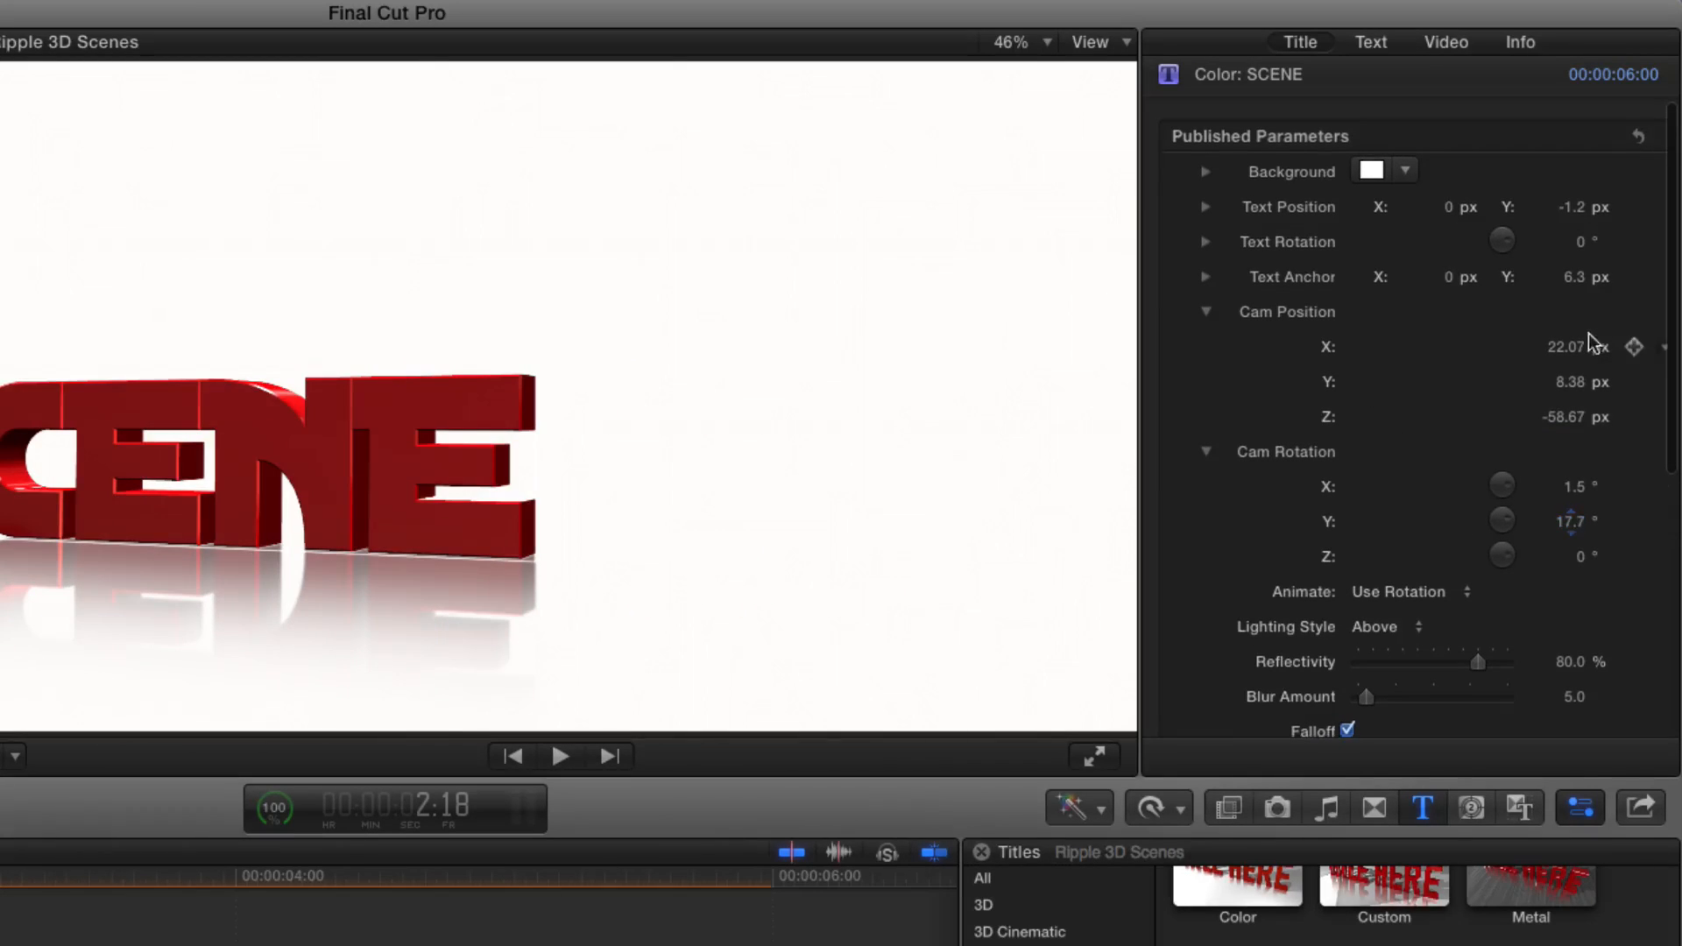
drag(1565, 345, 1543, 345)
Step: Add keyframes for the camera's position and rotation at 2:00
scroll(1563, 345, down, 1)
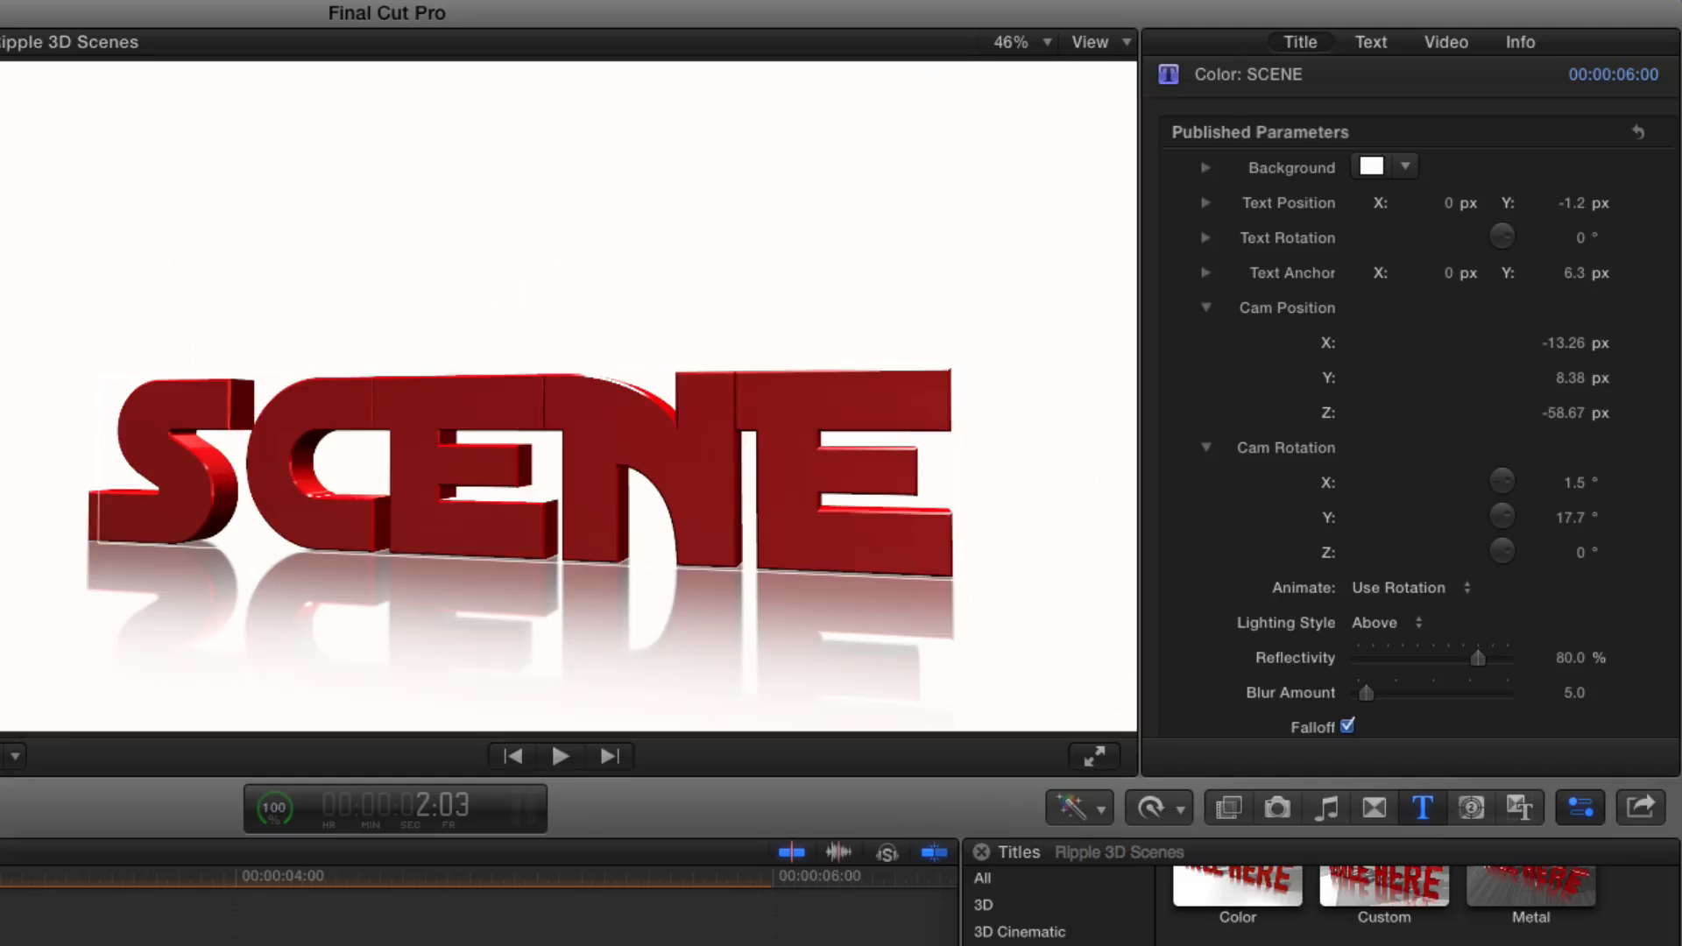
scroll(477, 907, right, 1)
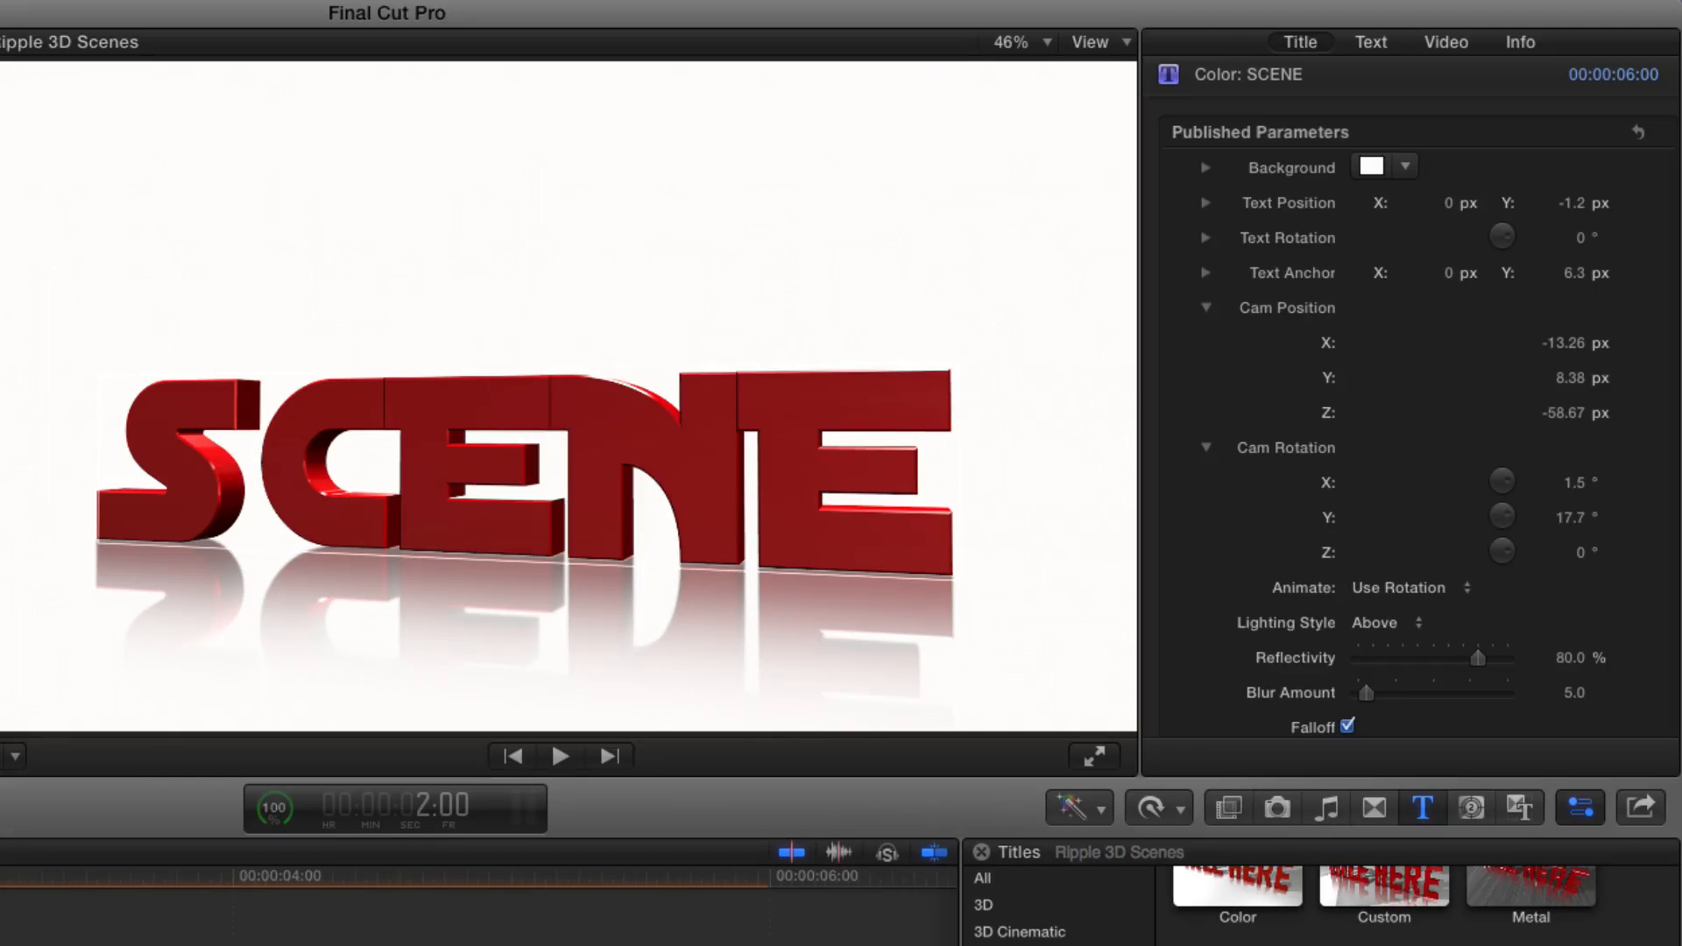
scroll(1209, 306, up, 1)
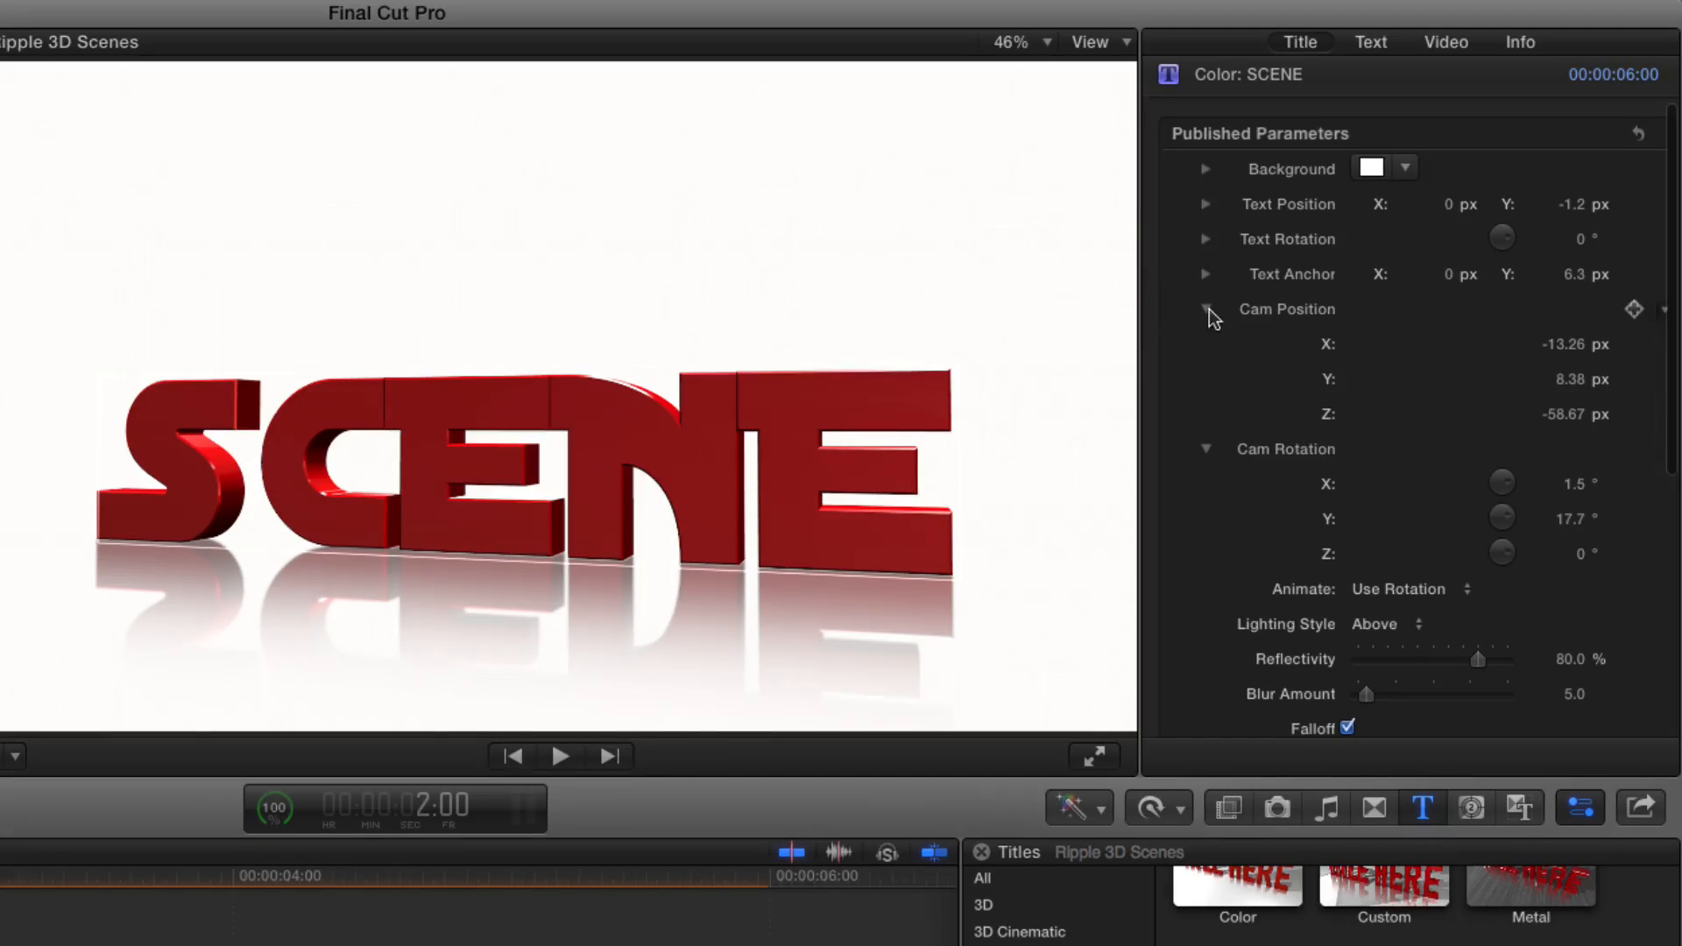
click(1634, 307)
click(1633, 448)
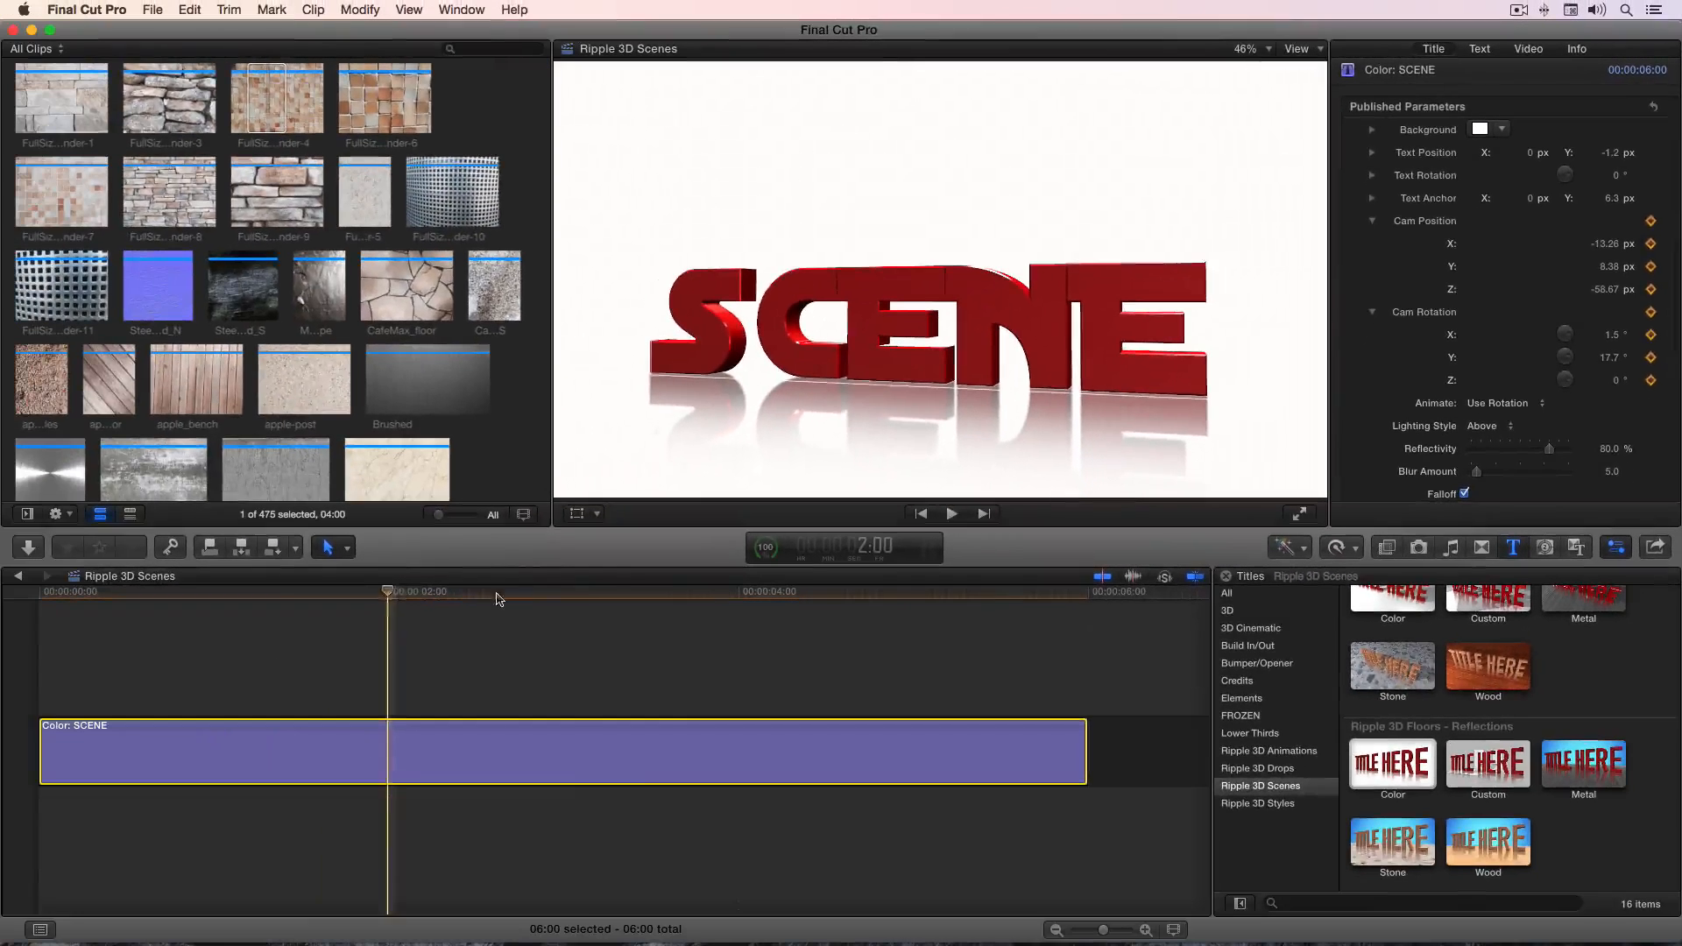
Step: At 3:18, keyframe the camera's Y rotation to -11.8°, shift its X position to reframe SCENE, and return the playhead to the start
drag(499, 599, 698, 595)
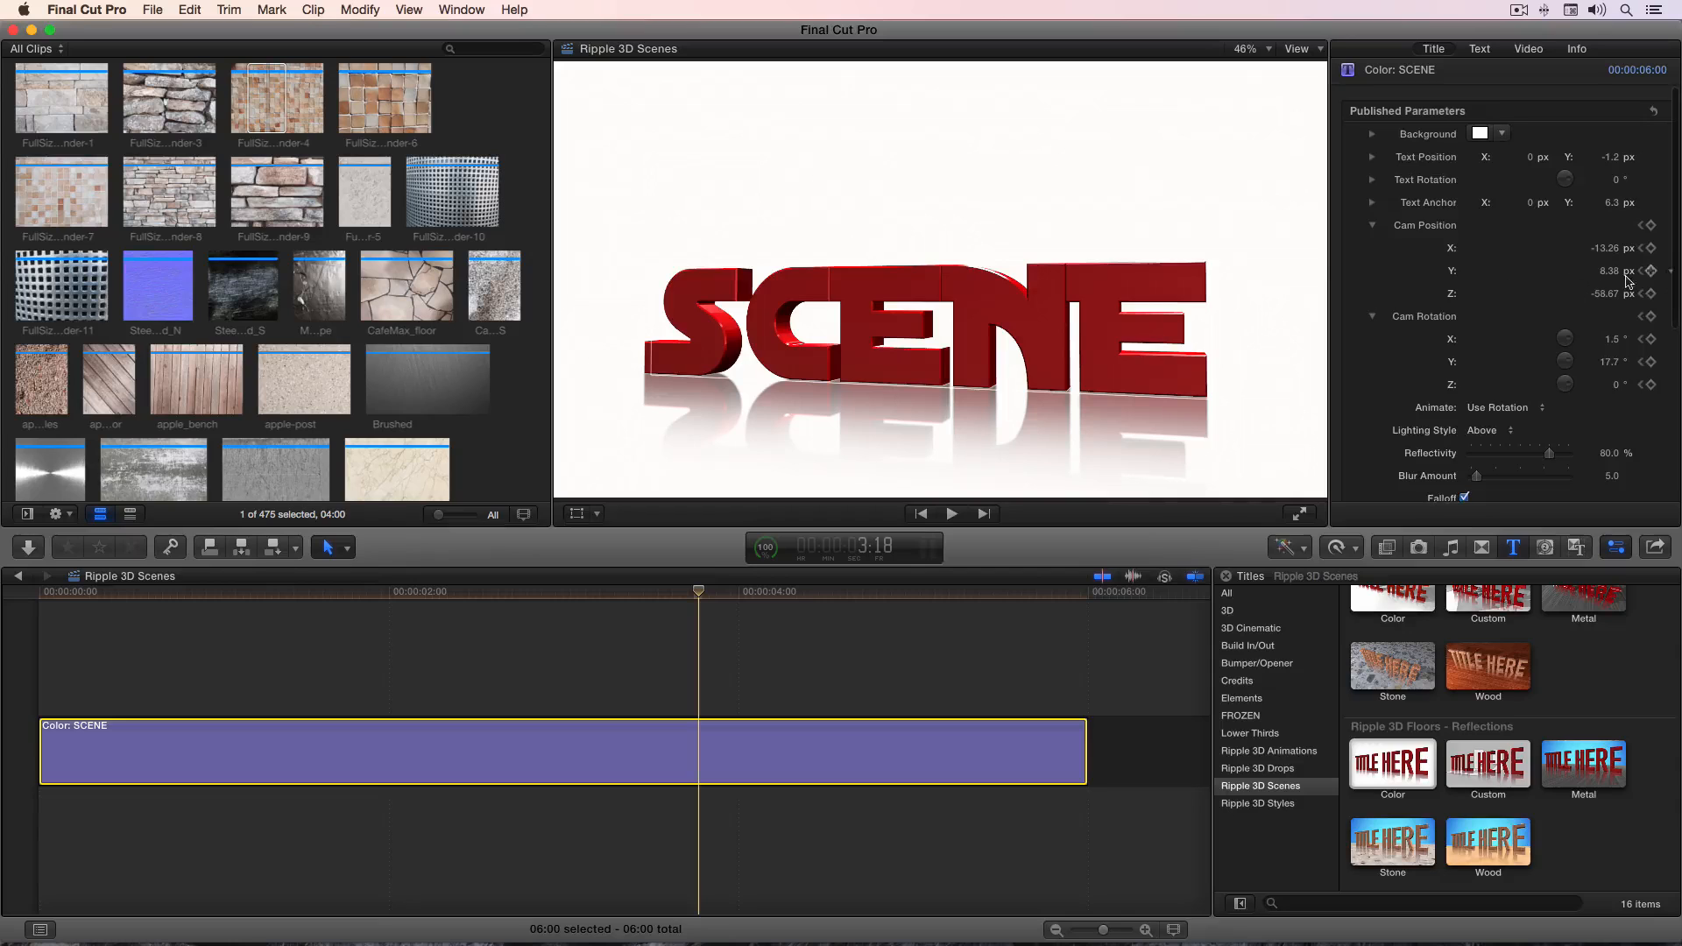
drag(1615, 279, 1614, 286)
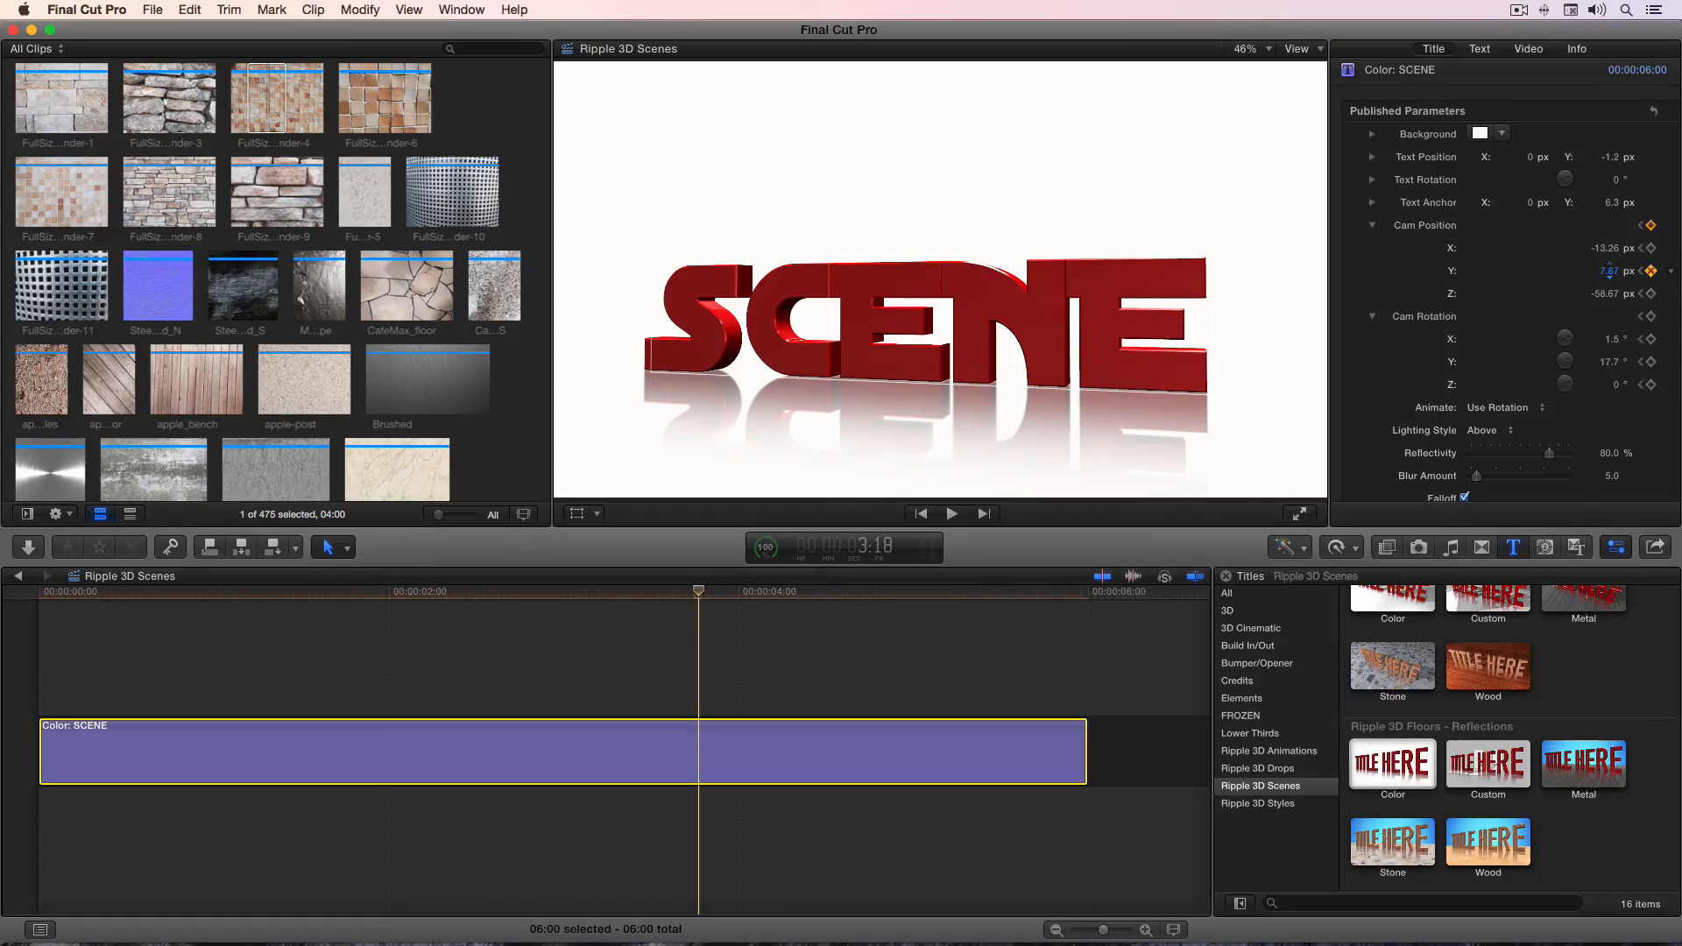
key(super+z)
drag(1614, 362, 1614, 394)
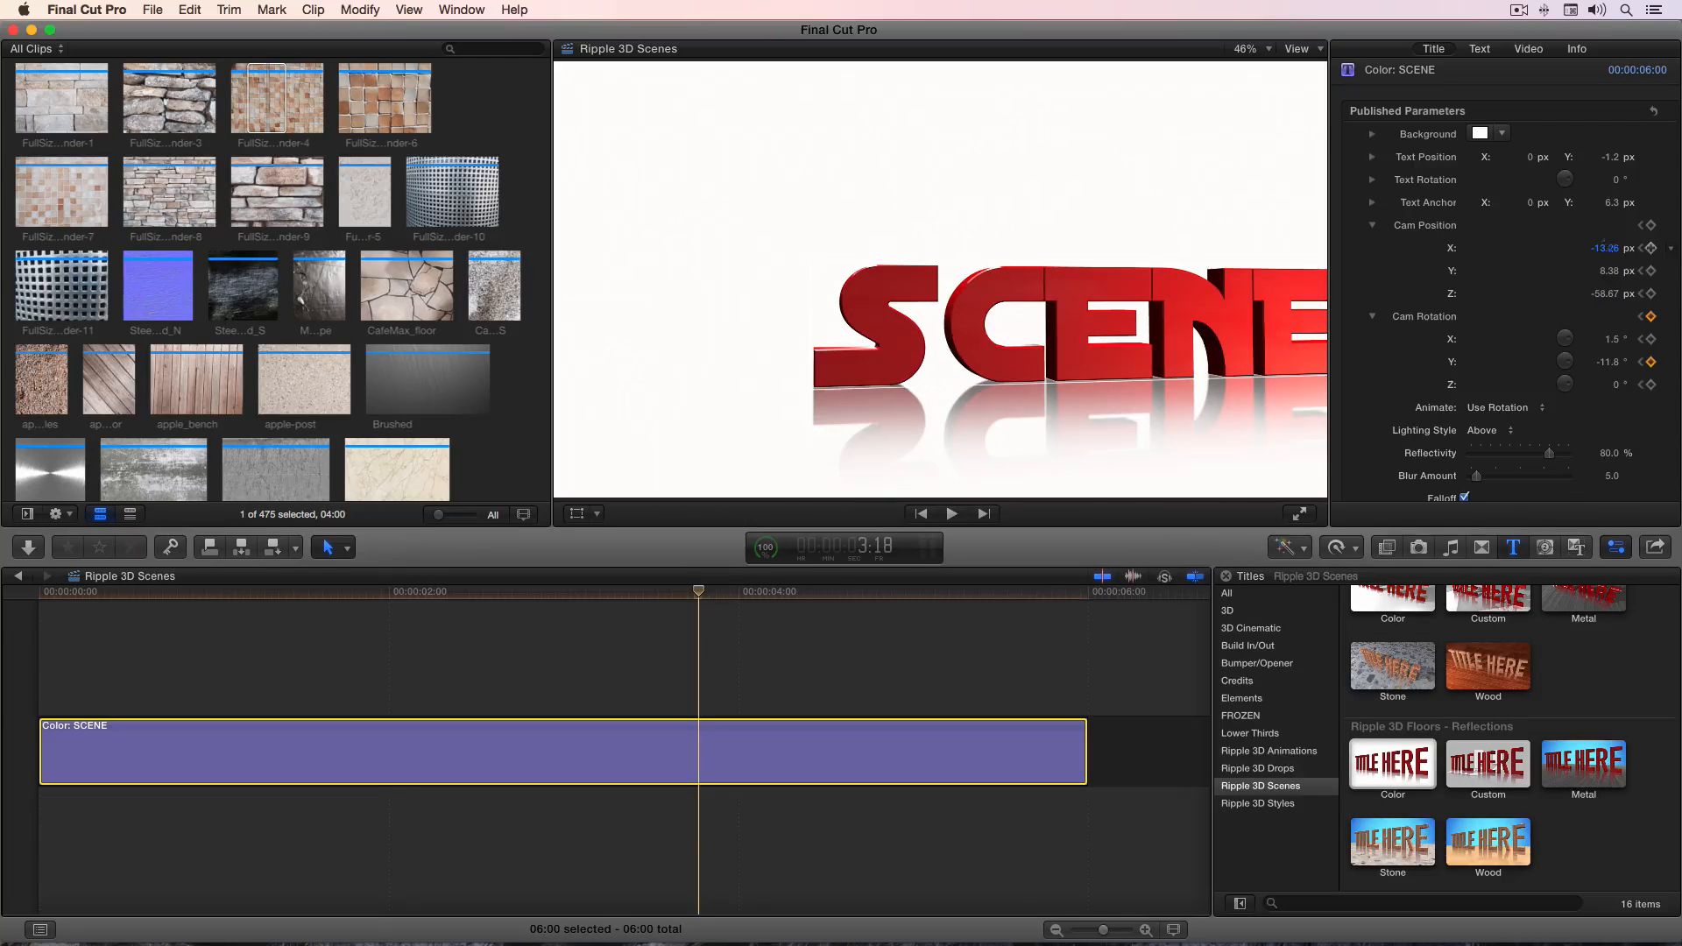
drag(1604, 248, 1603, 228)
drag(75, 594, 25, 596)
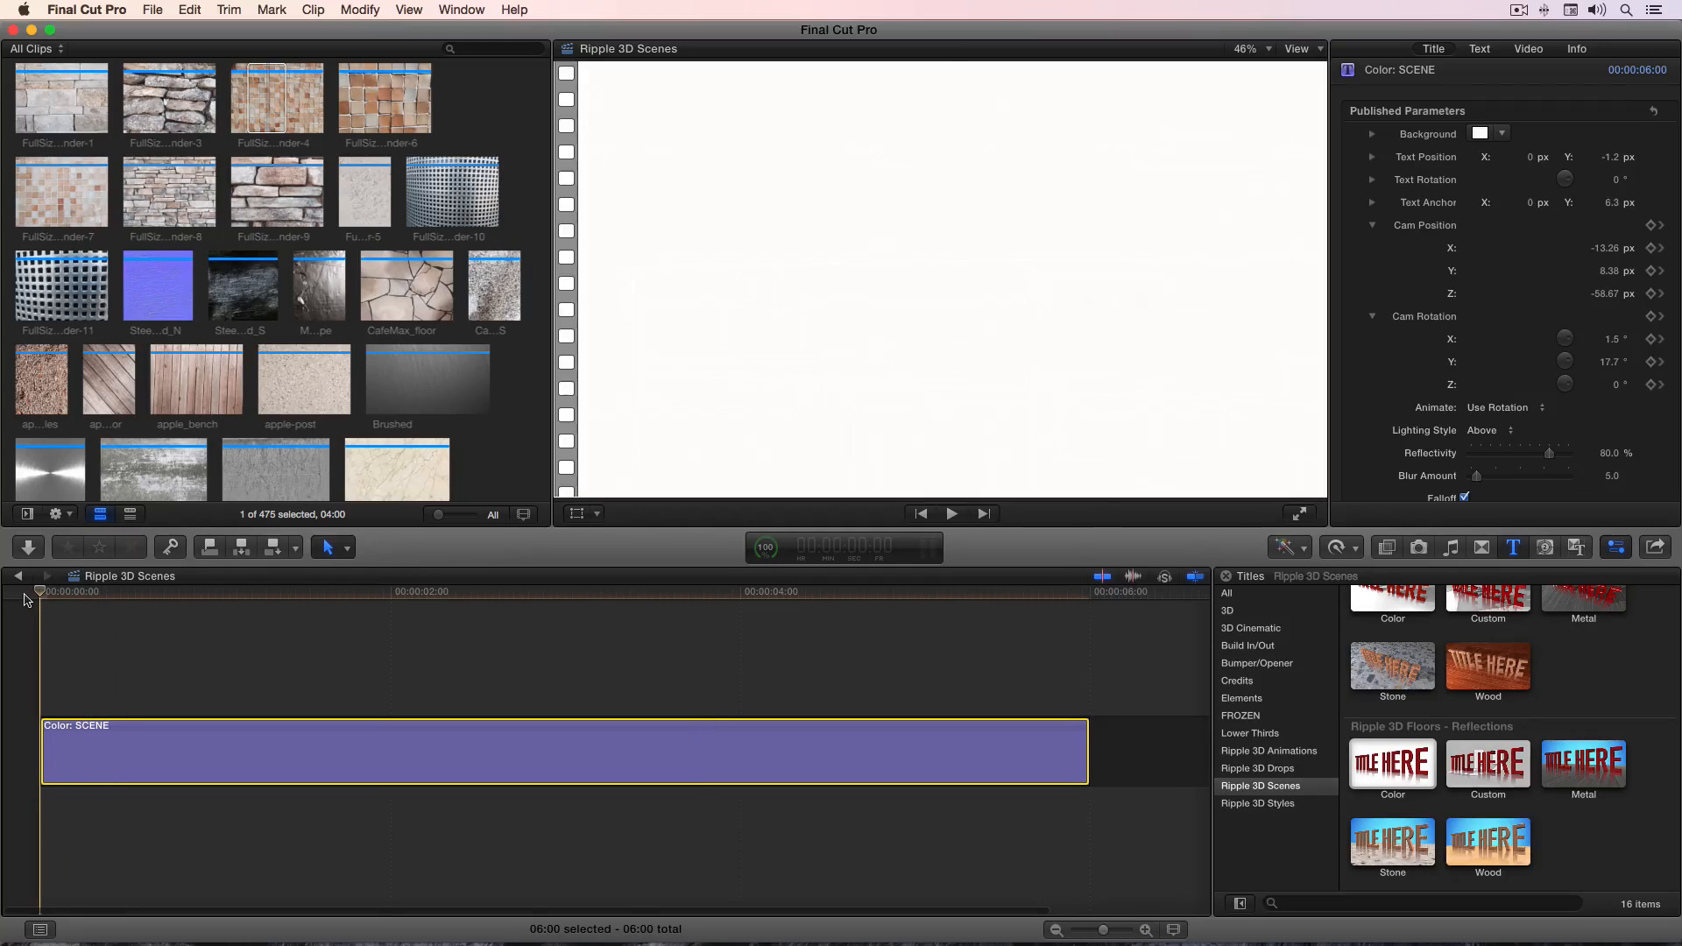
Step: Play the SCENE title to preview the keyframed camera swing, then park the playhead at 2:17
key(space)
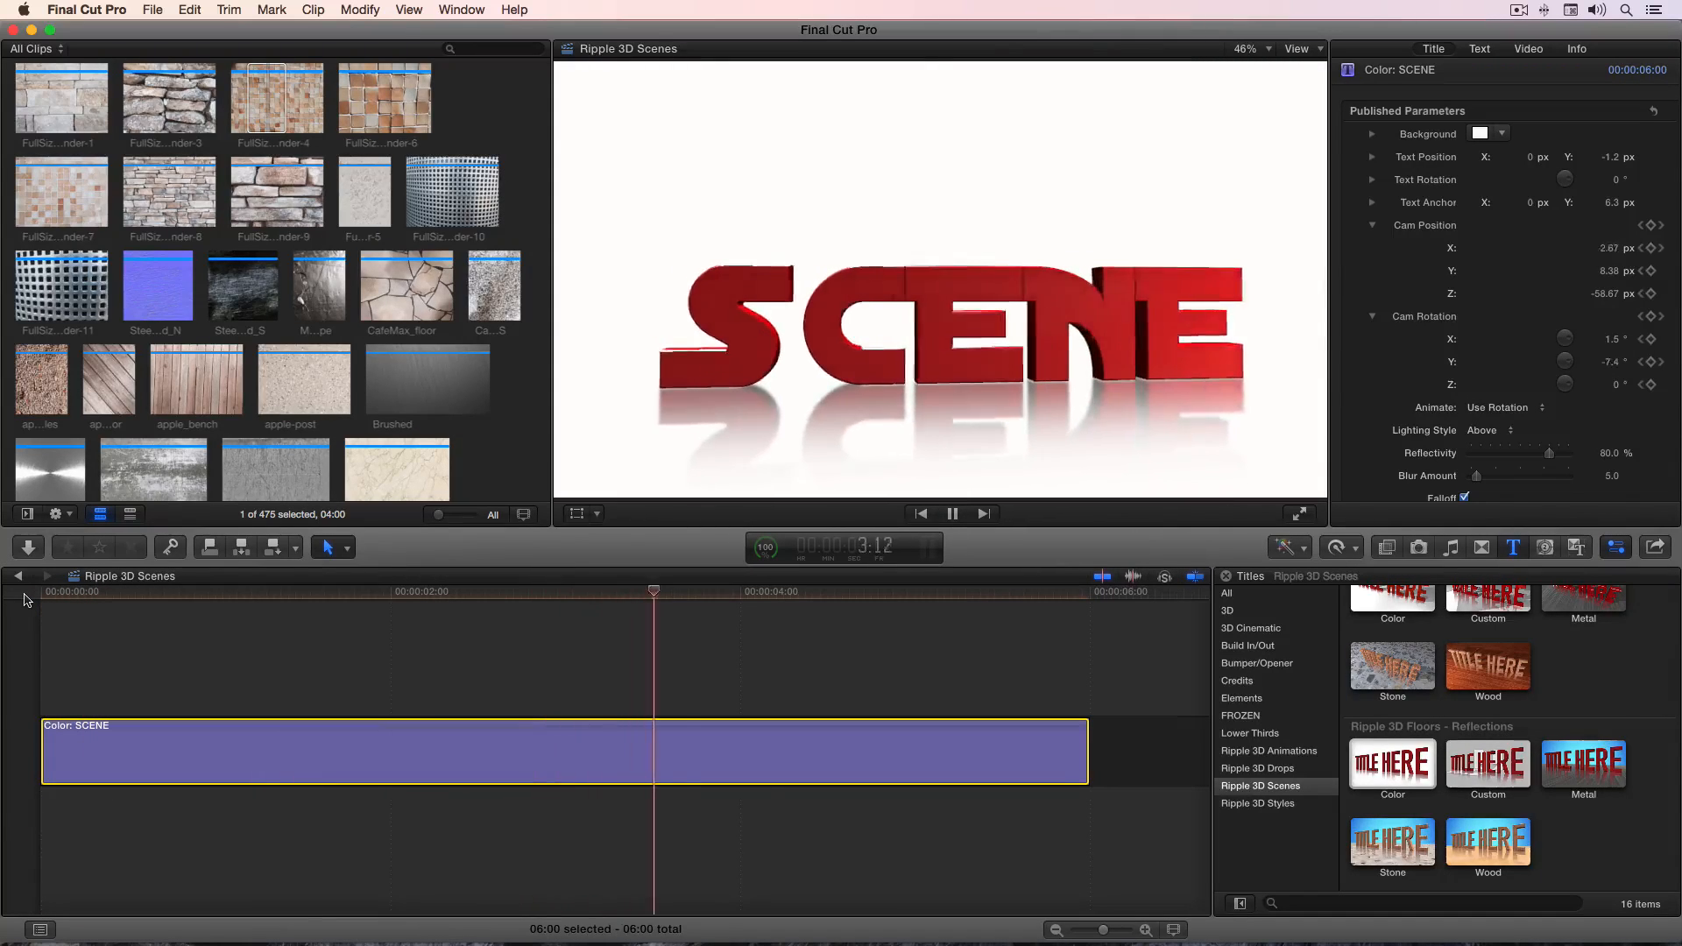
key(space)
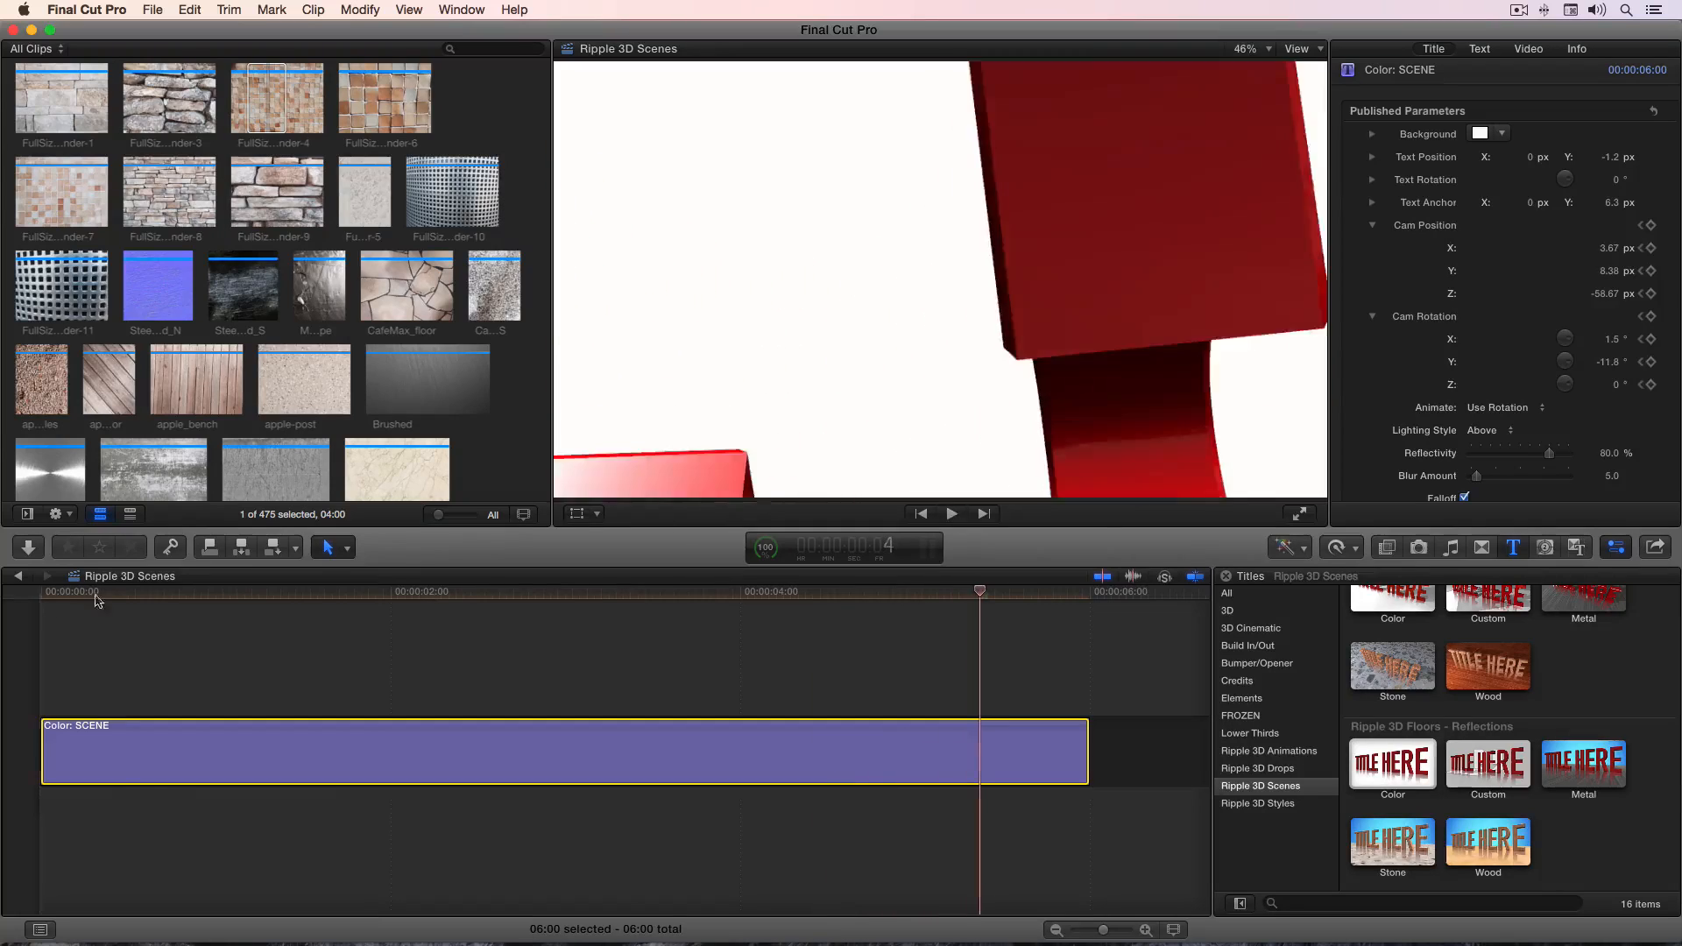
drag(97, 599, 517, 595)
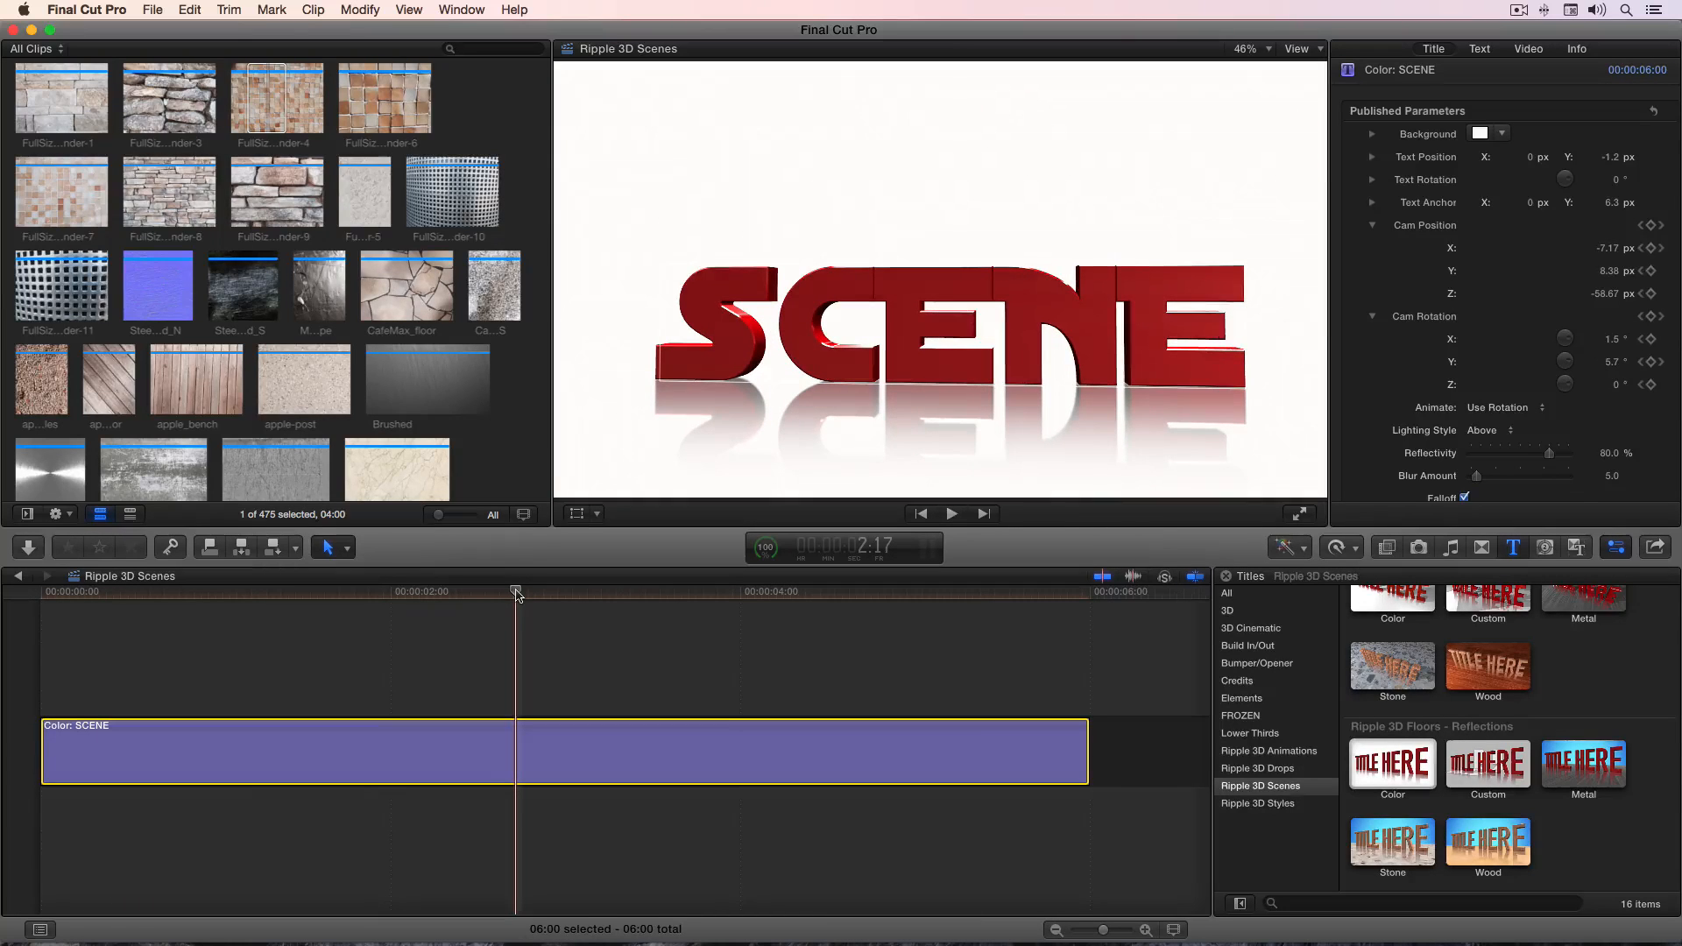
Step: In the clip's Video Animation, move the first camera keyframe to the clip's start and the second to its end
key(ctrl+v)
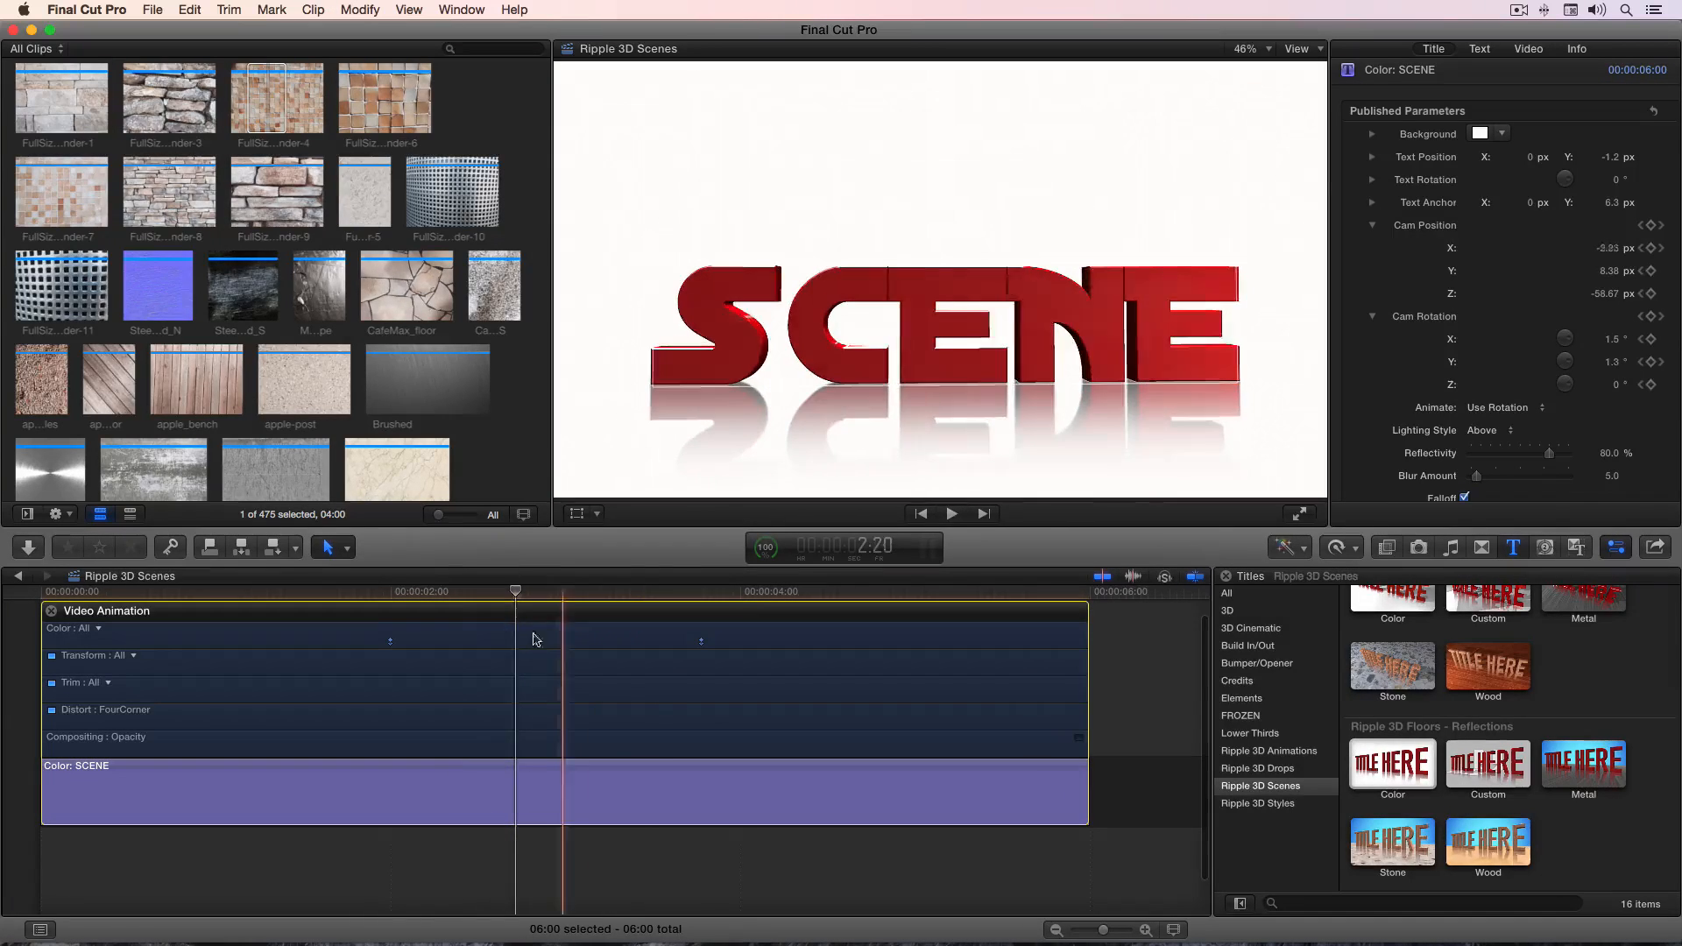
drag(389, 642, 42, 637)
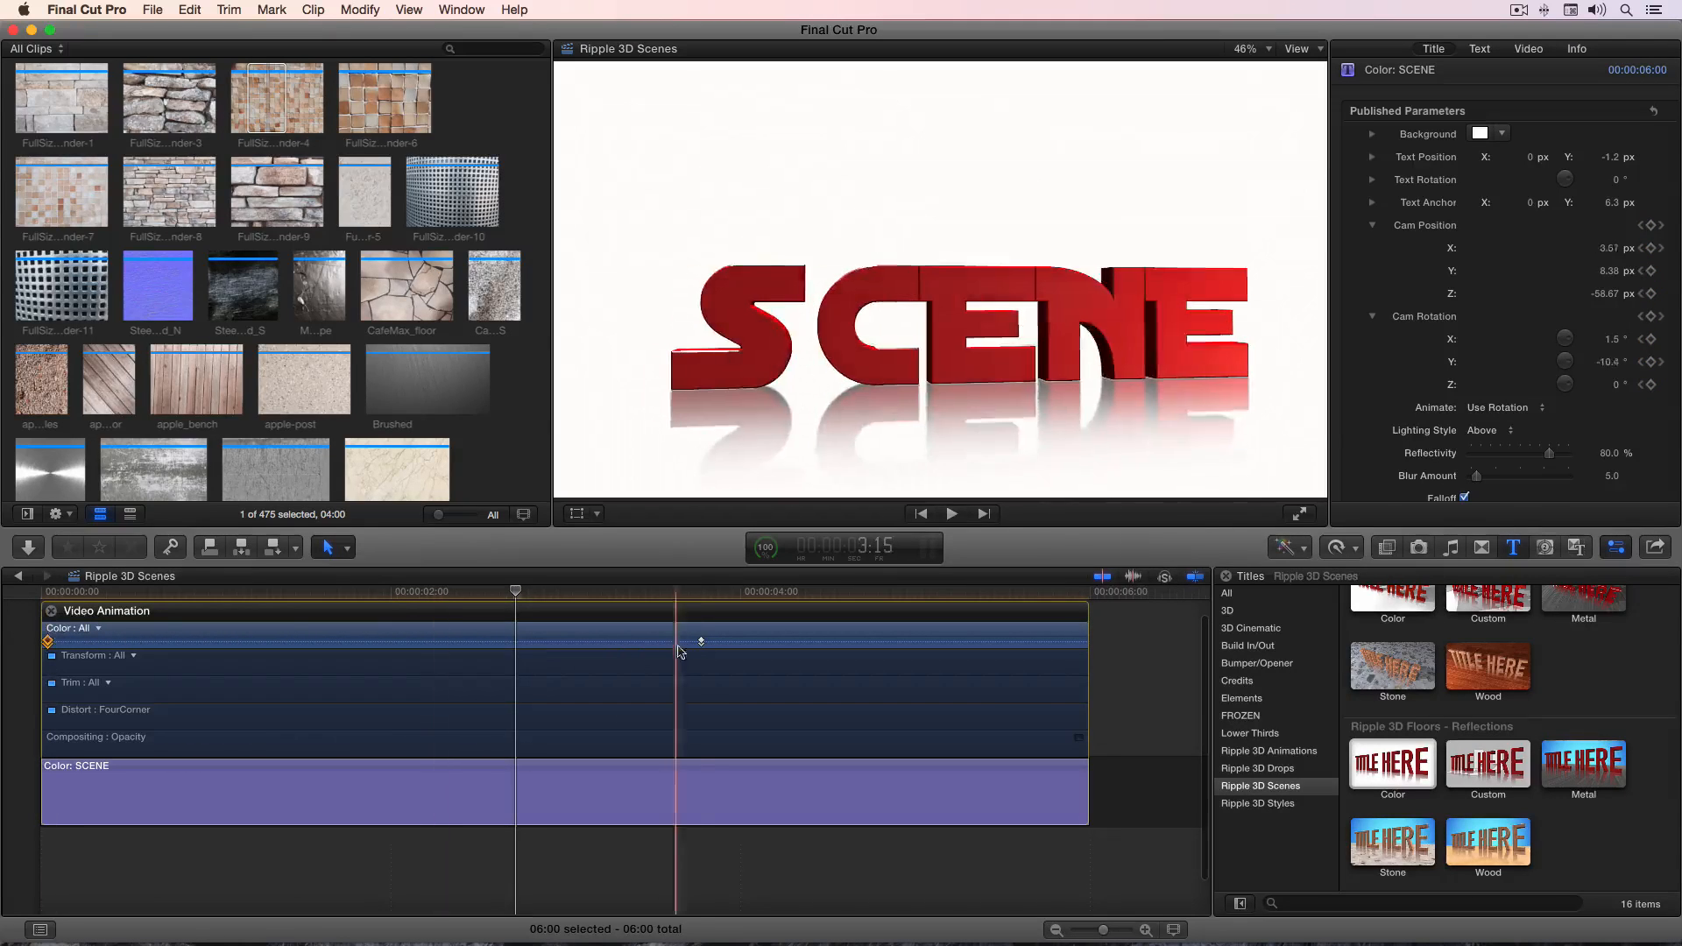
drag(700, 641, 1130, 645)
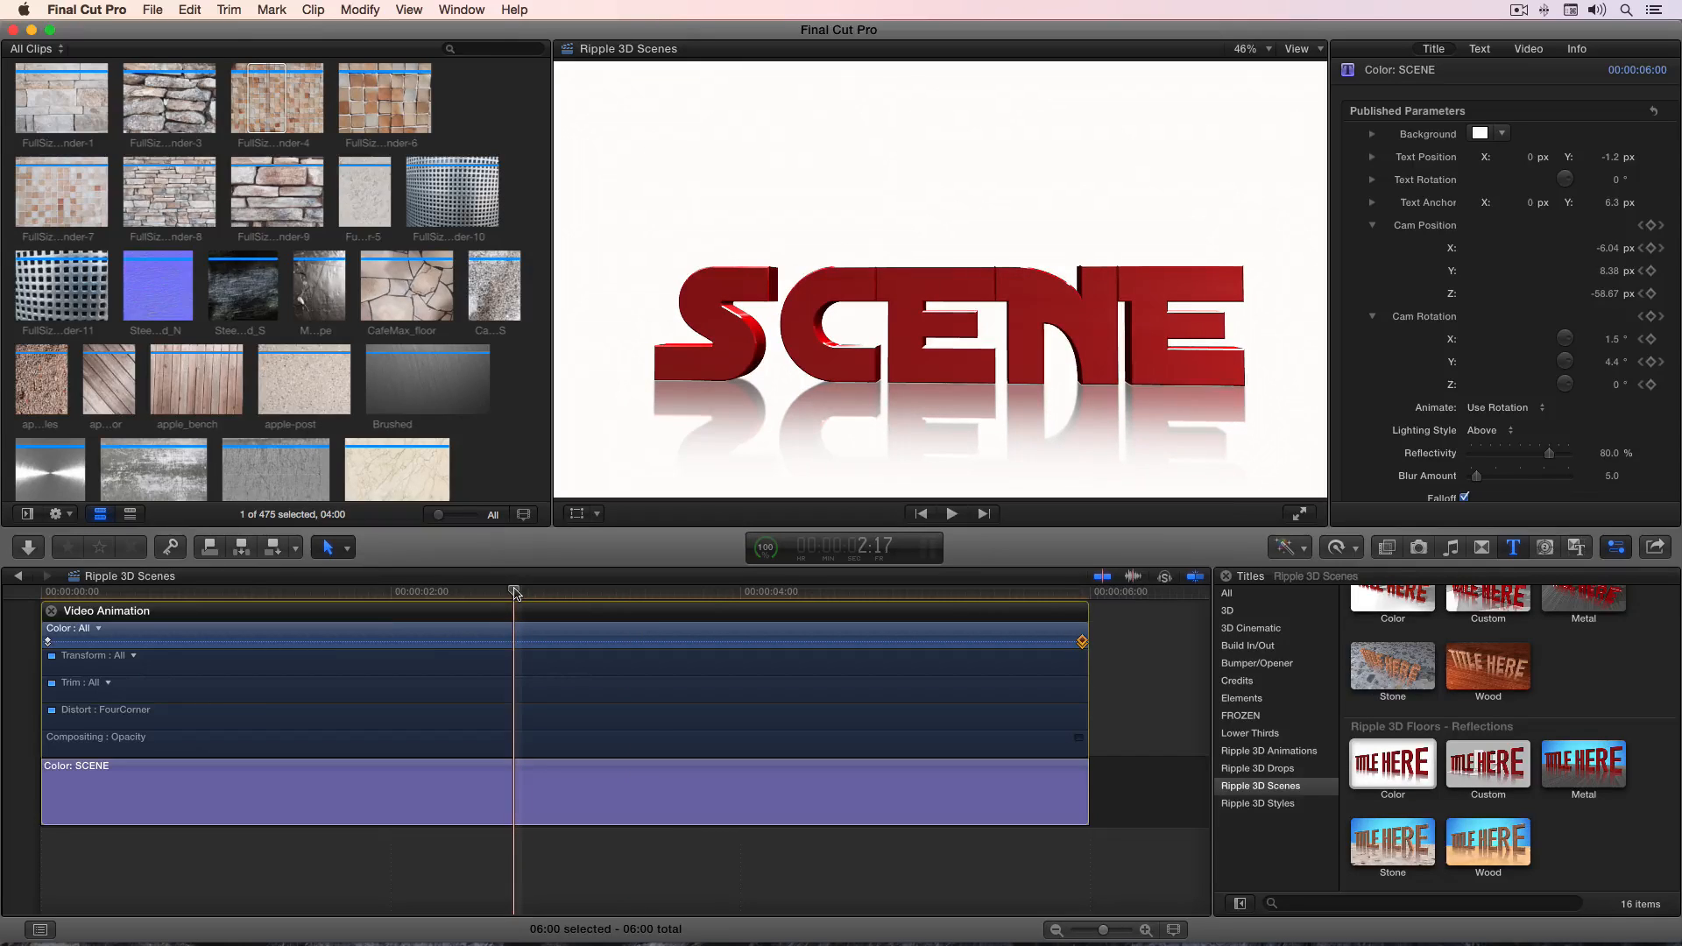
key(ctrl+v)
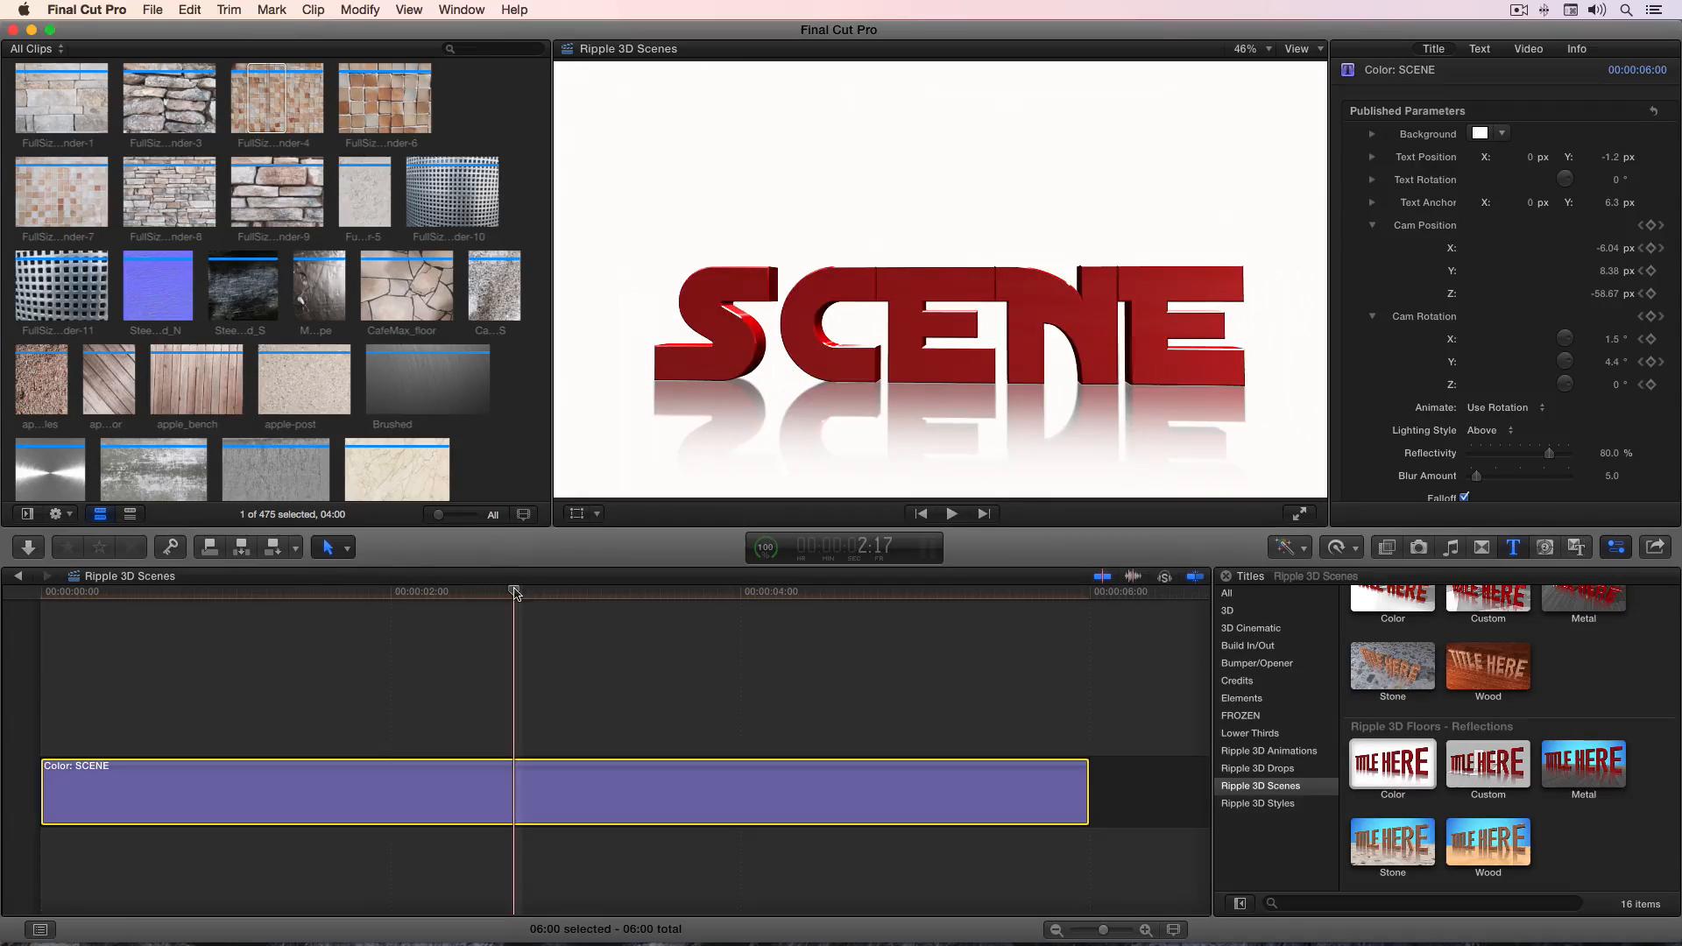
Step: Play the title from the beginning to preview the full-length camera move, and park the playhead at 2:20
key(Home)
key(space)
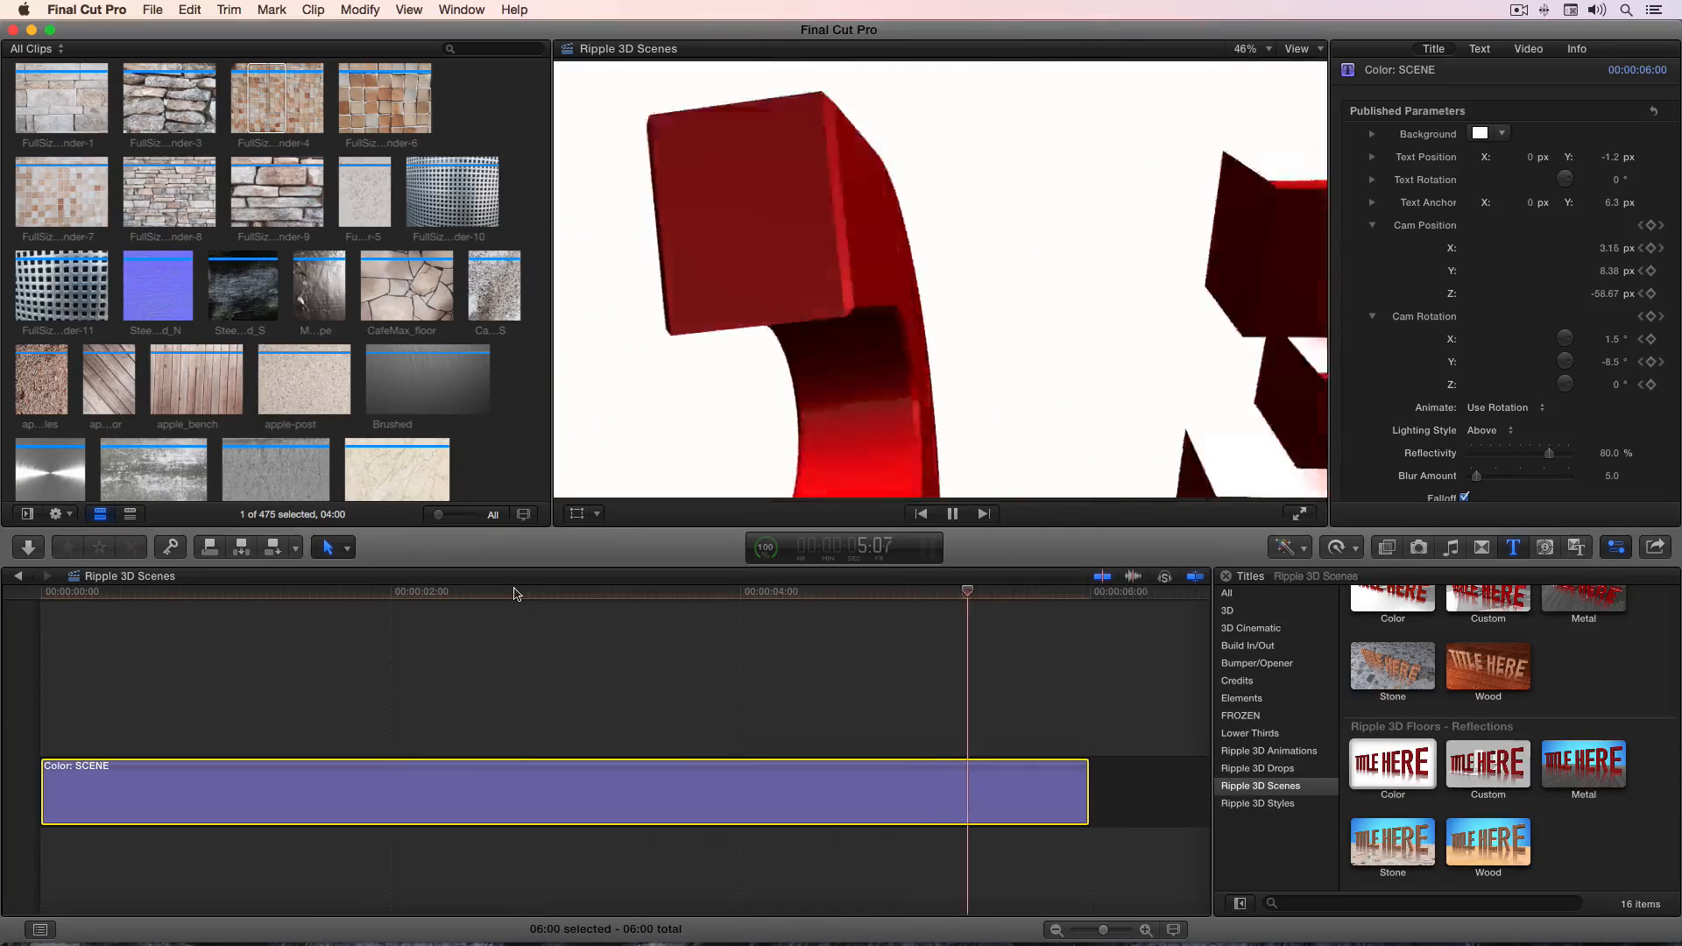
click(535, 592)
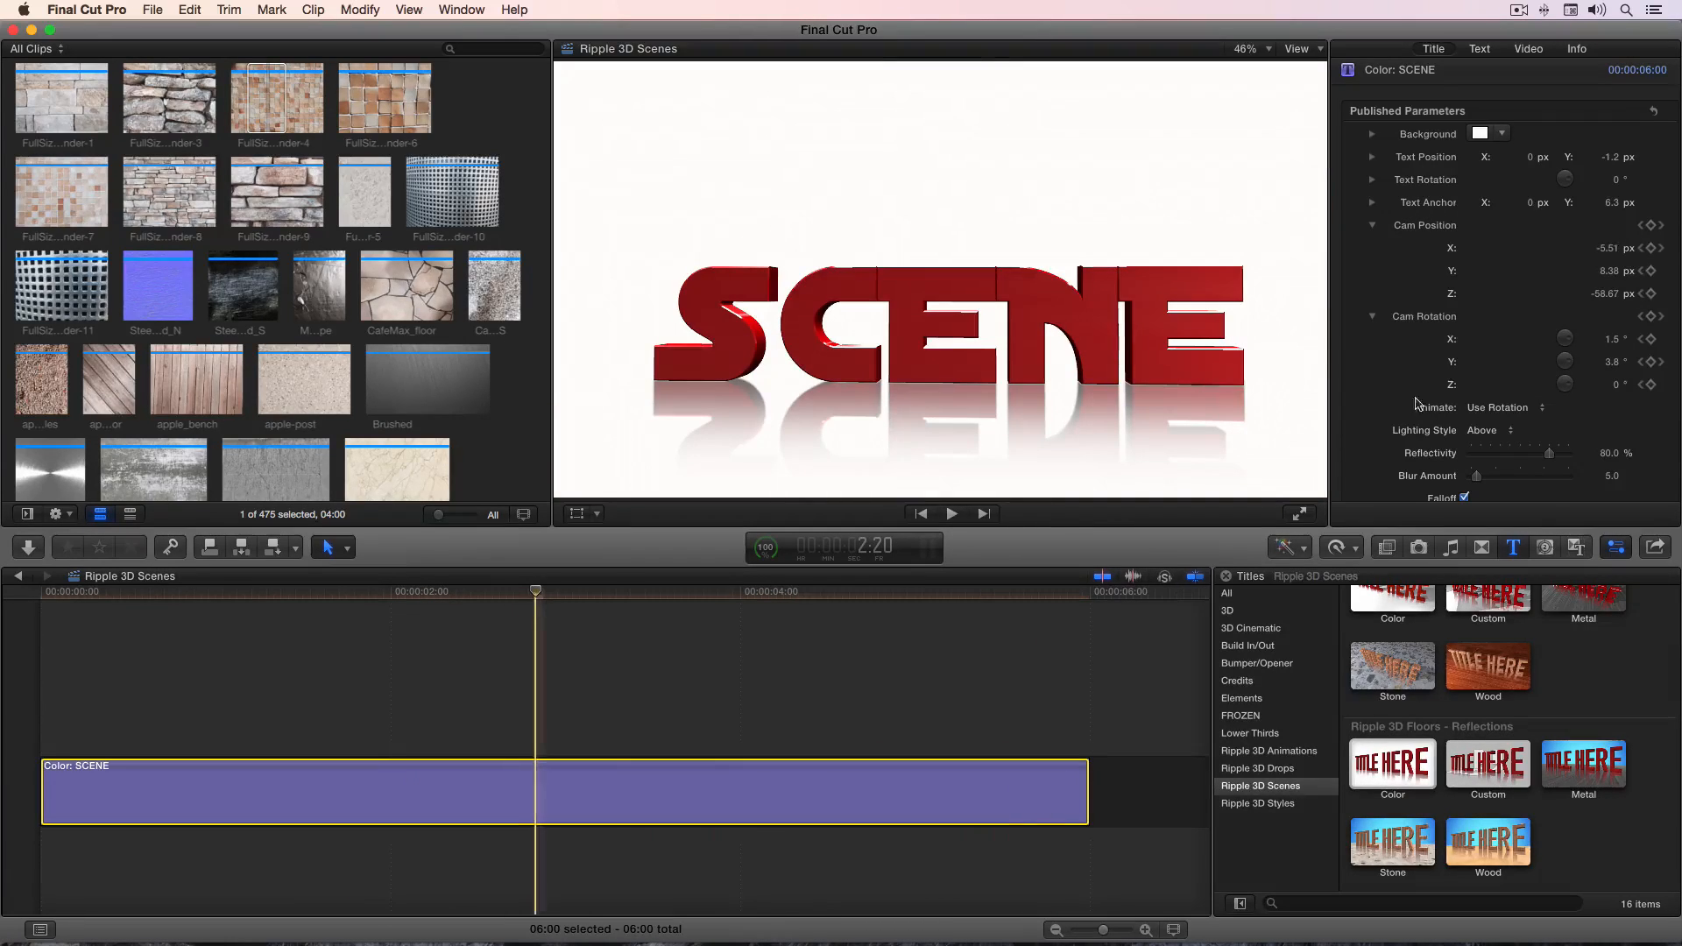
Step: Collapse the camera position and rotation parameters and set the title's Lighting Style to Backlit
click(1372, 228)
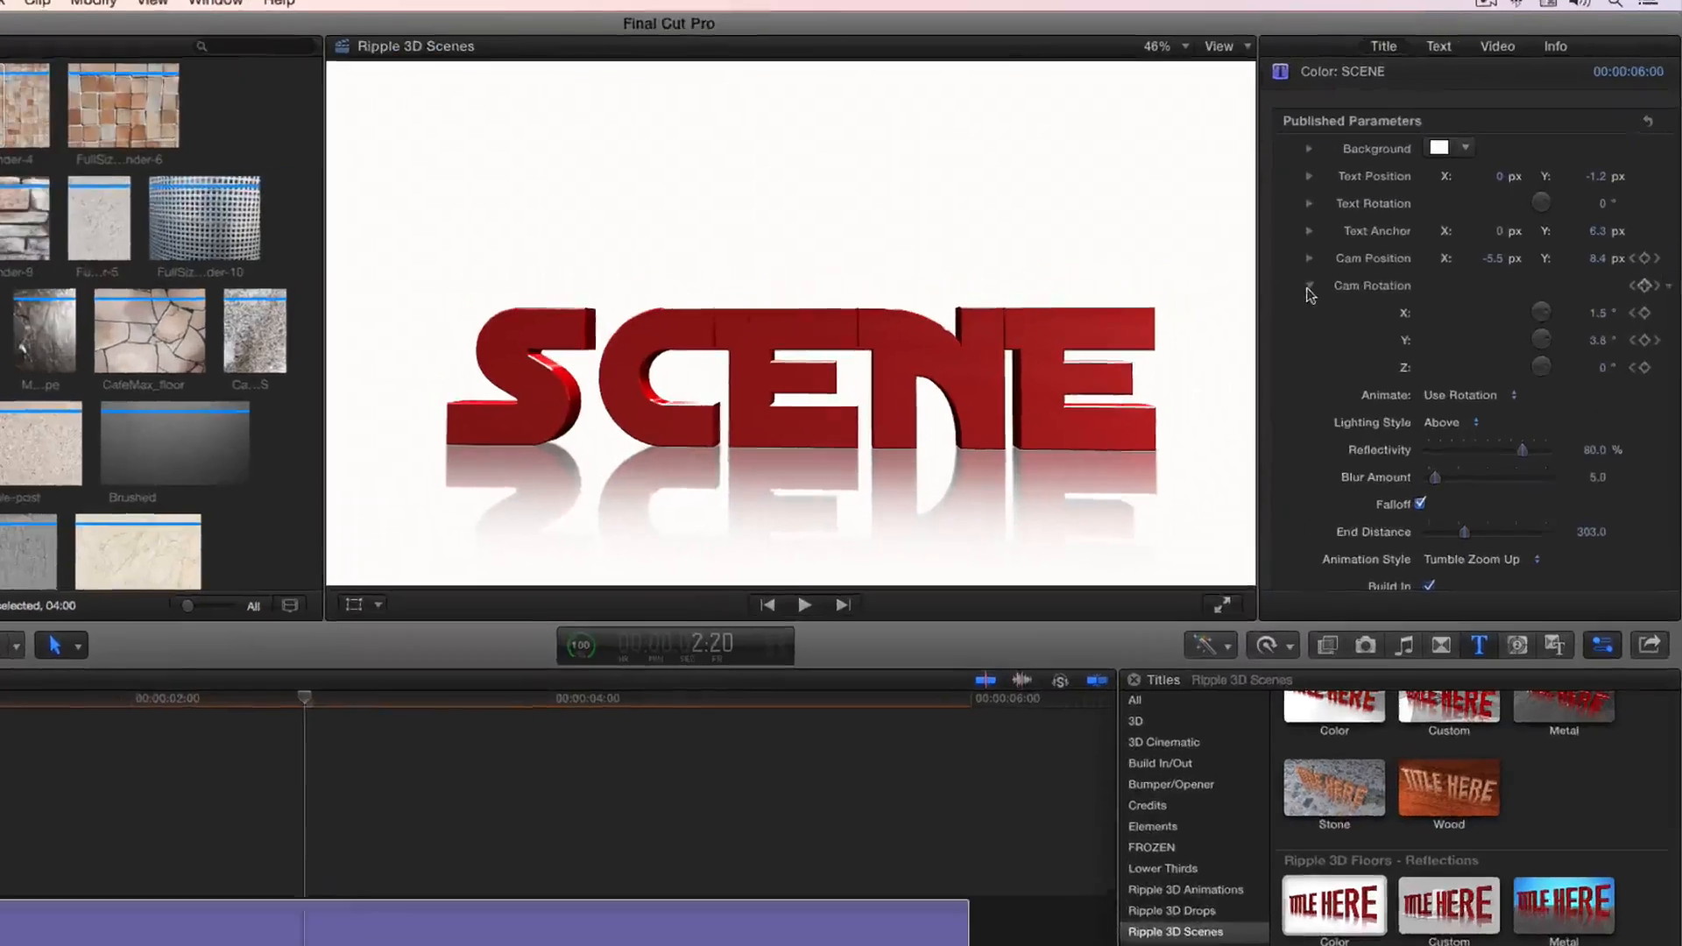
click(1371, 247)
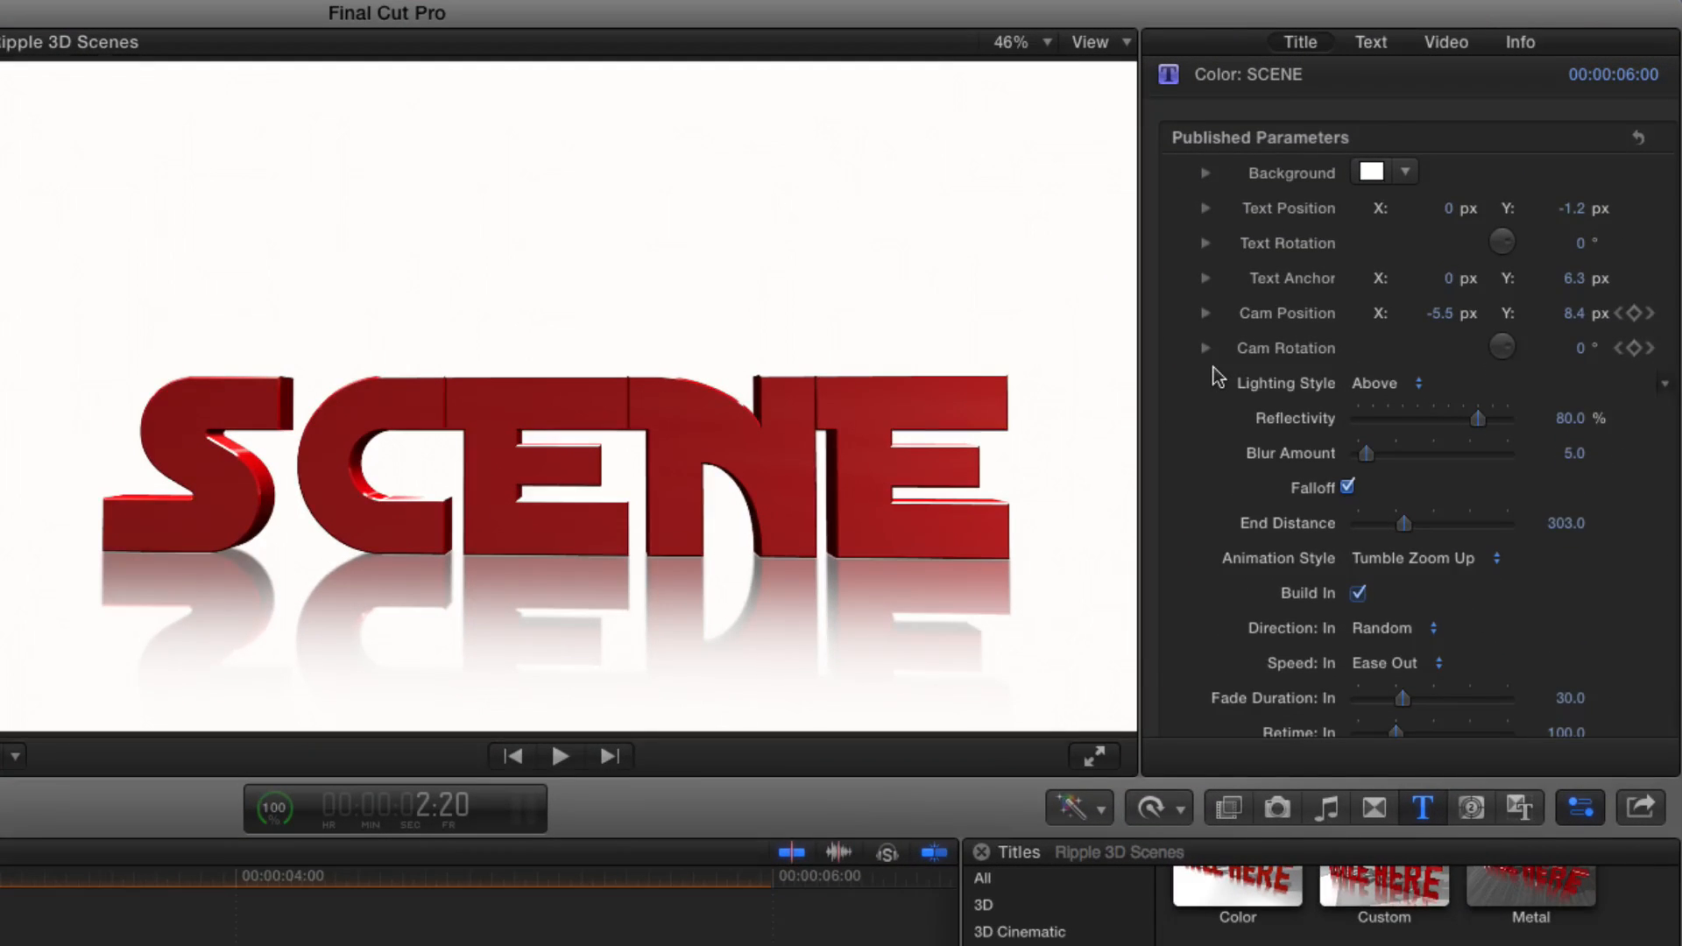
click(1382, 383)
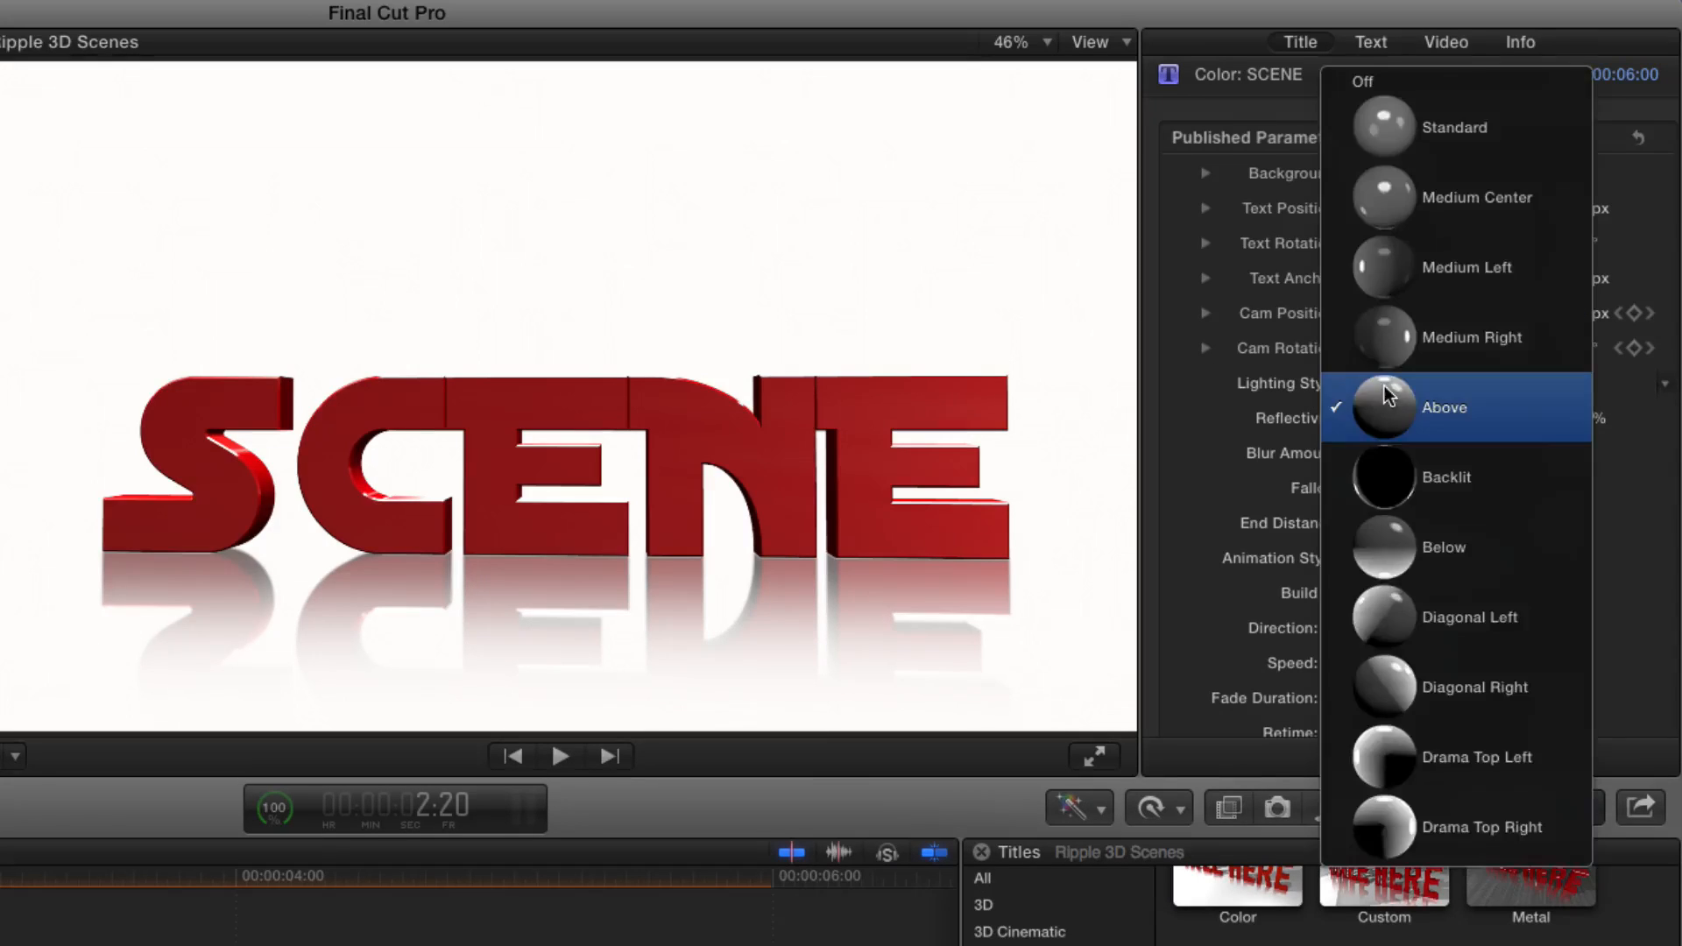
click(1386, 477)
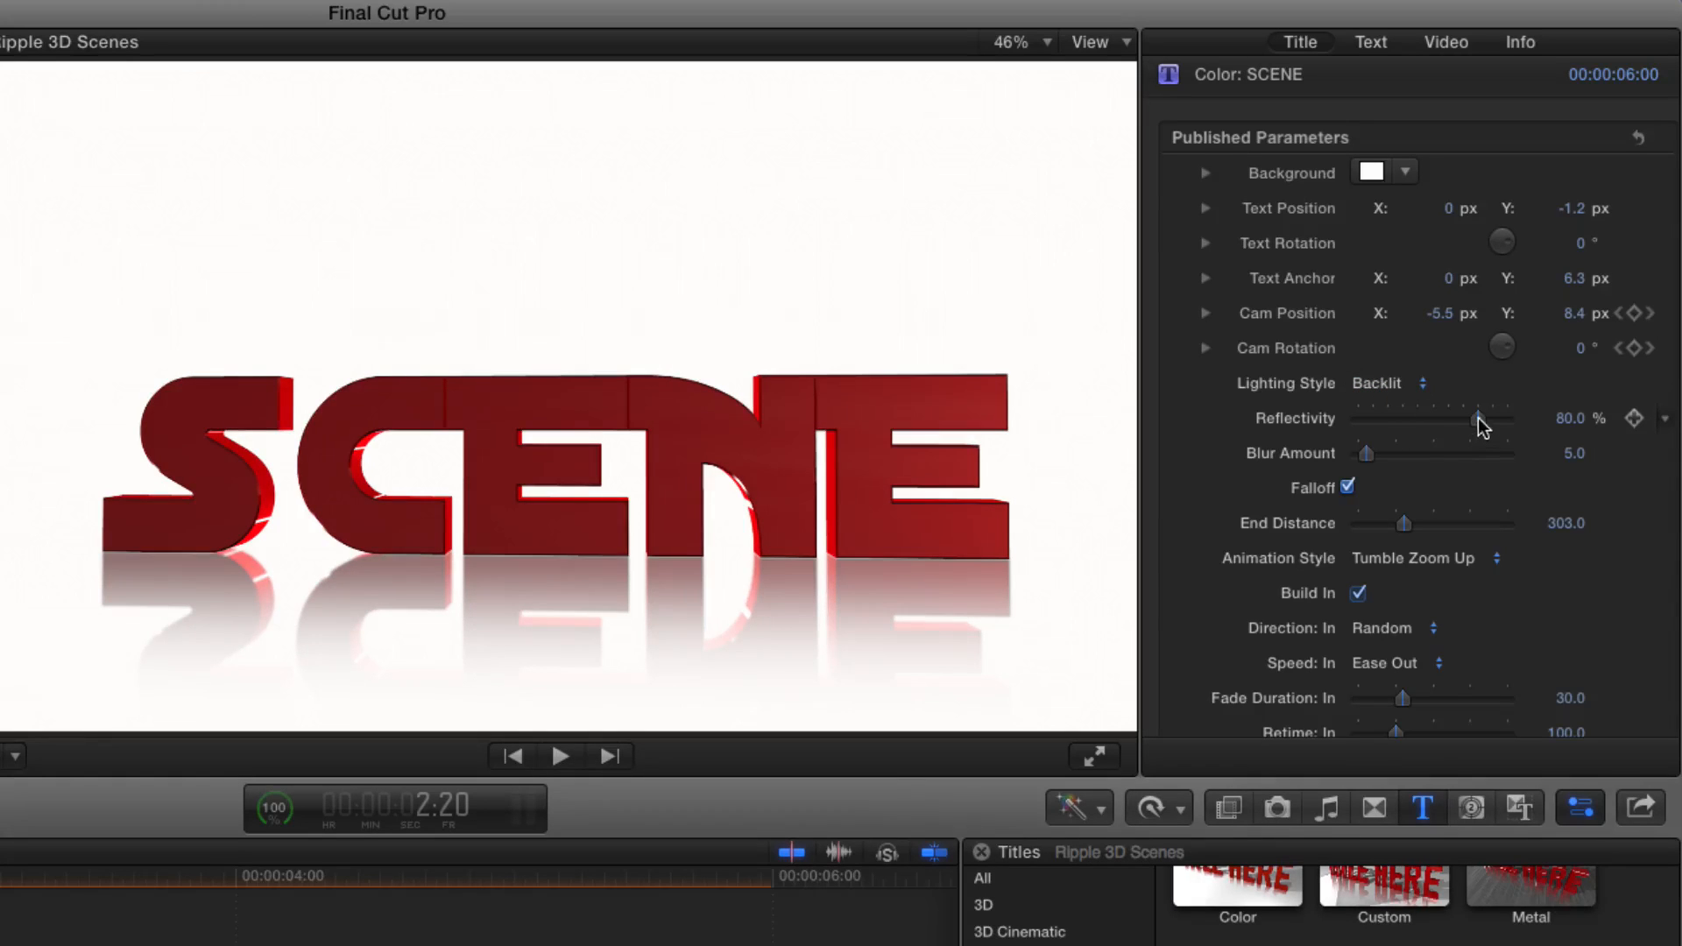
Step: Raise the floor's Reflectivity to 88.6%, and compare the reflection with Falloff off and on, leaving it on
mouse_move(1479, 418)
mouse_down()
mouse_move(1316, 423)
mouse_move(1494, 424)
mouse_up()
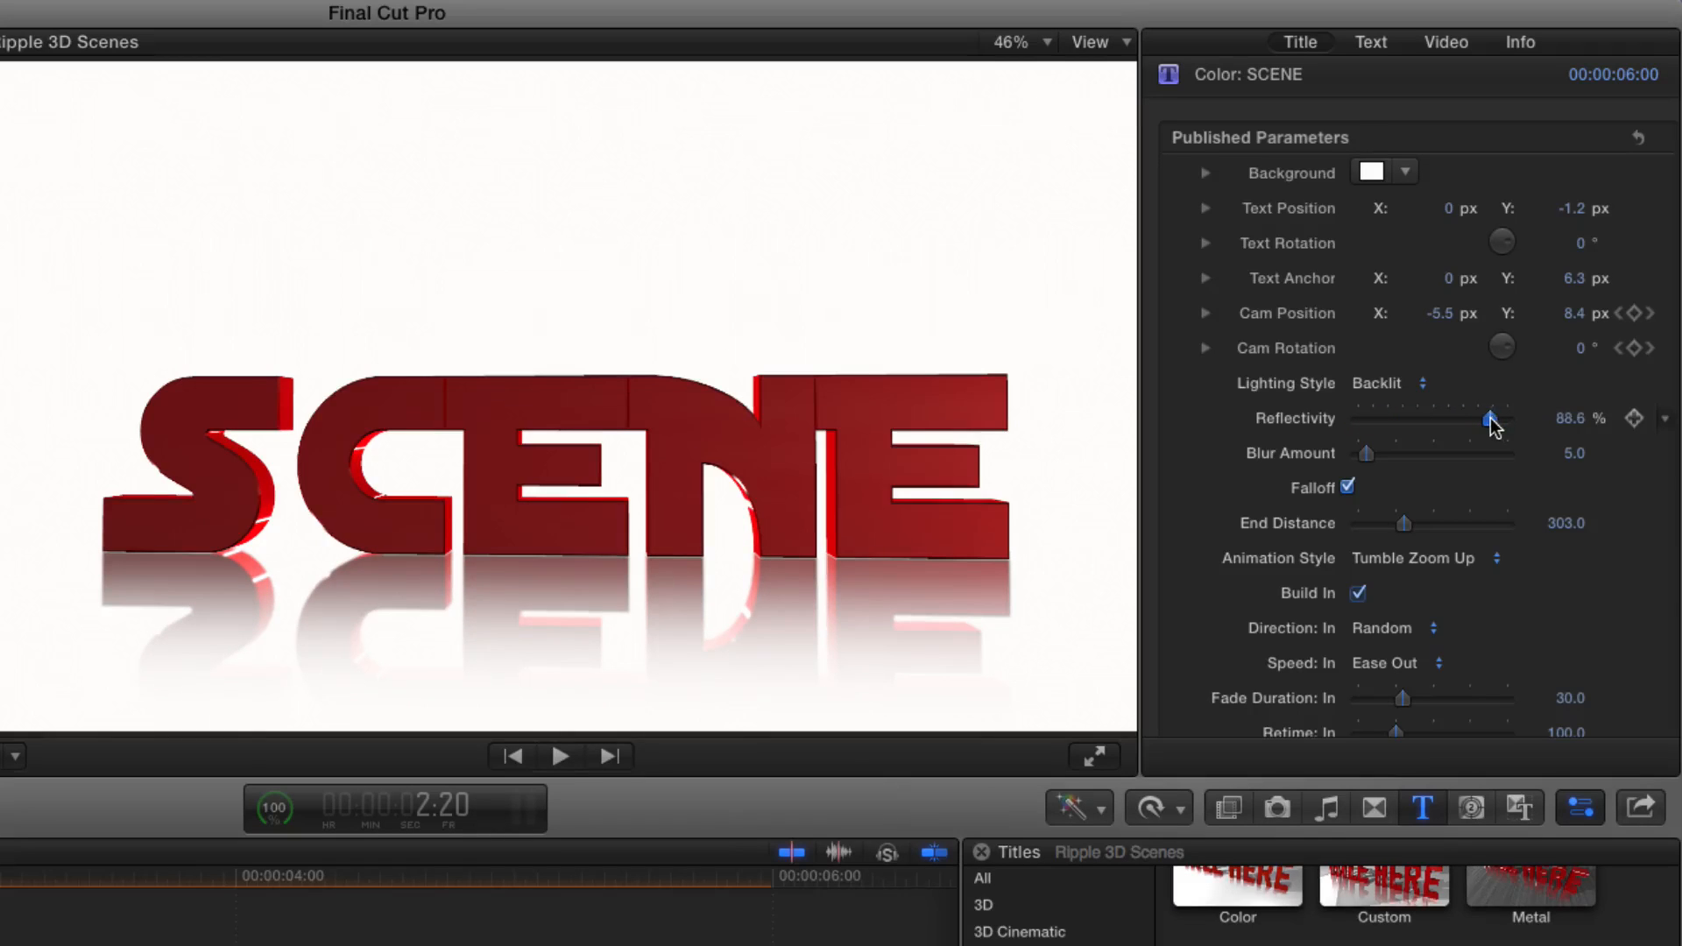
click(1348, 488)
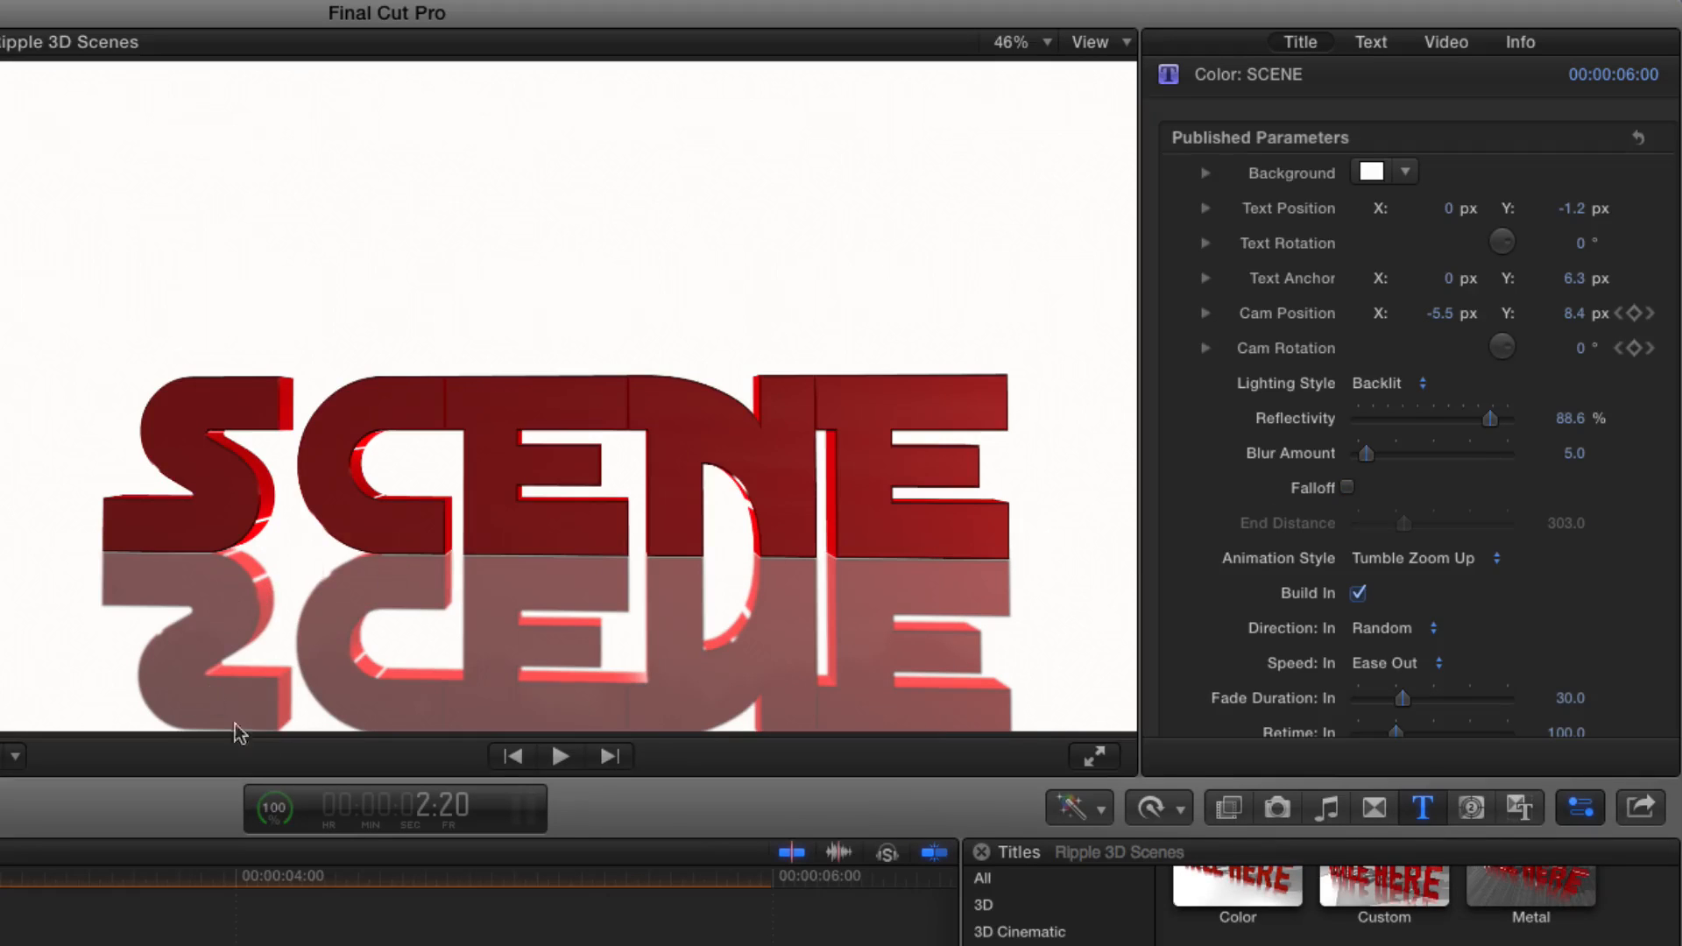
click(1349, 488)
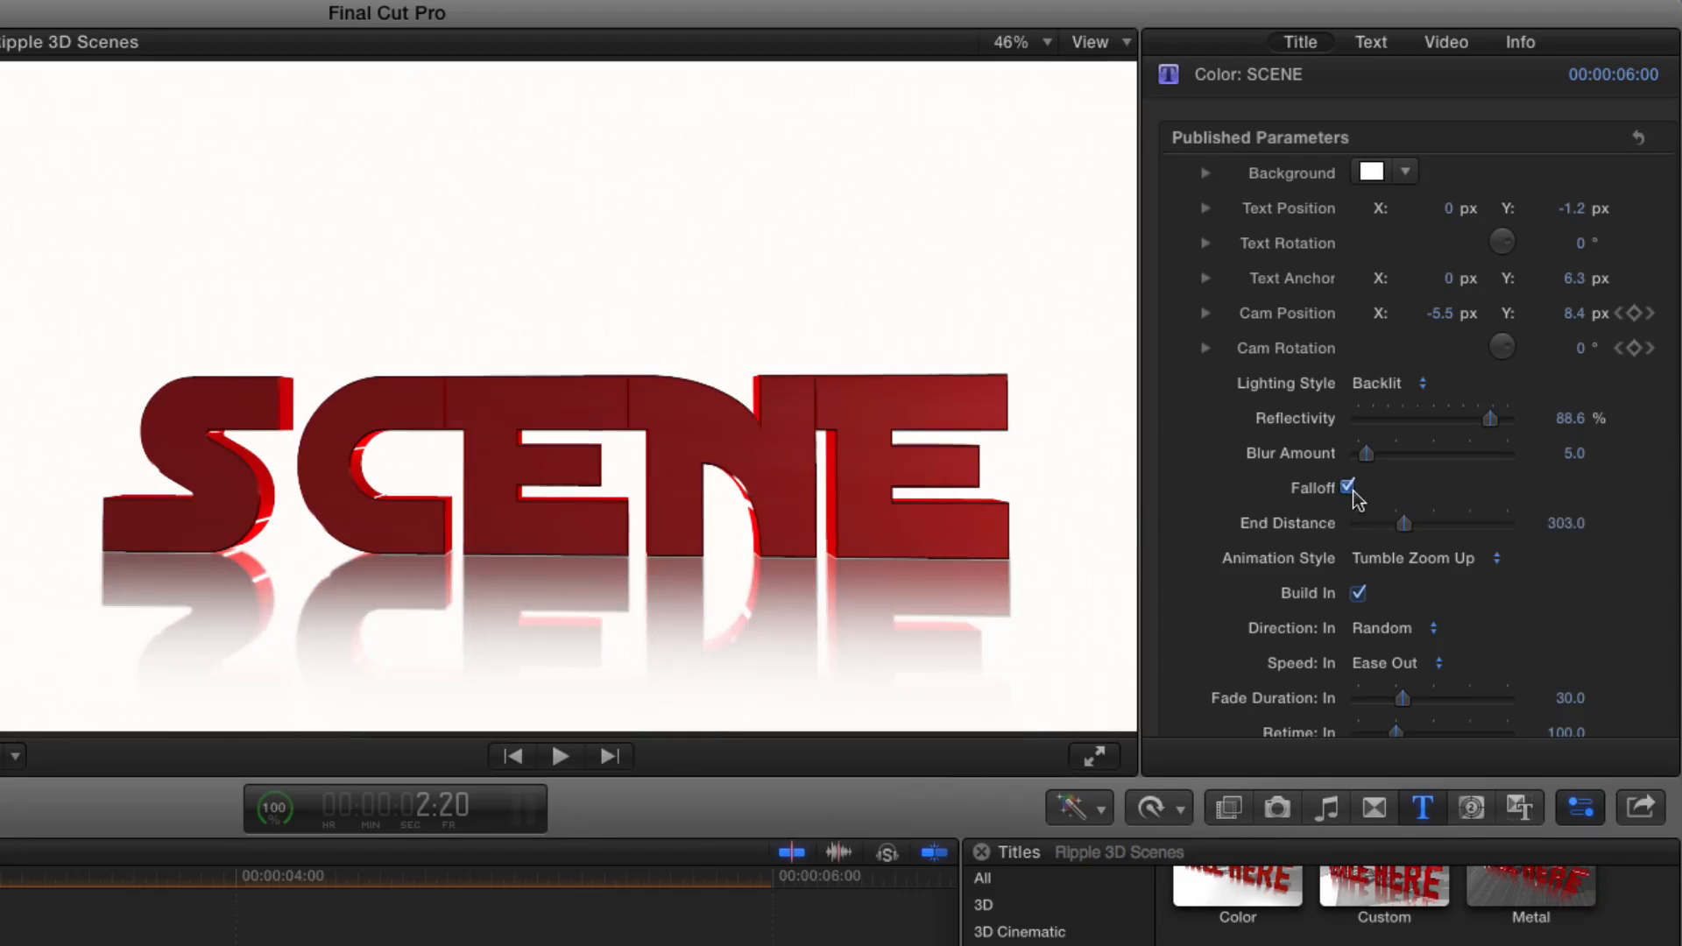
Step: Change the title's Animation Style to Tumble and Drop and play the title from the start to preview the build-in
scroll(1419, 475, down, 5)
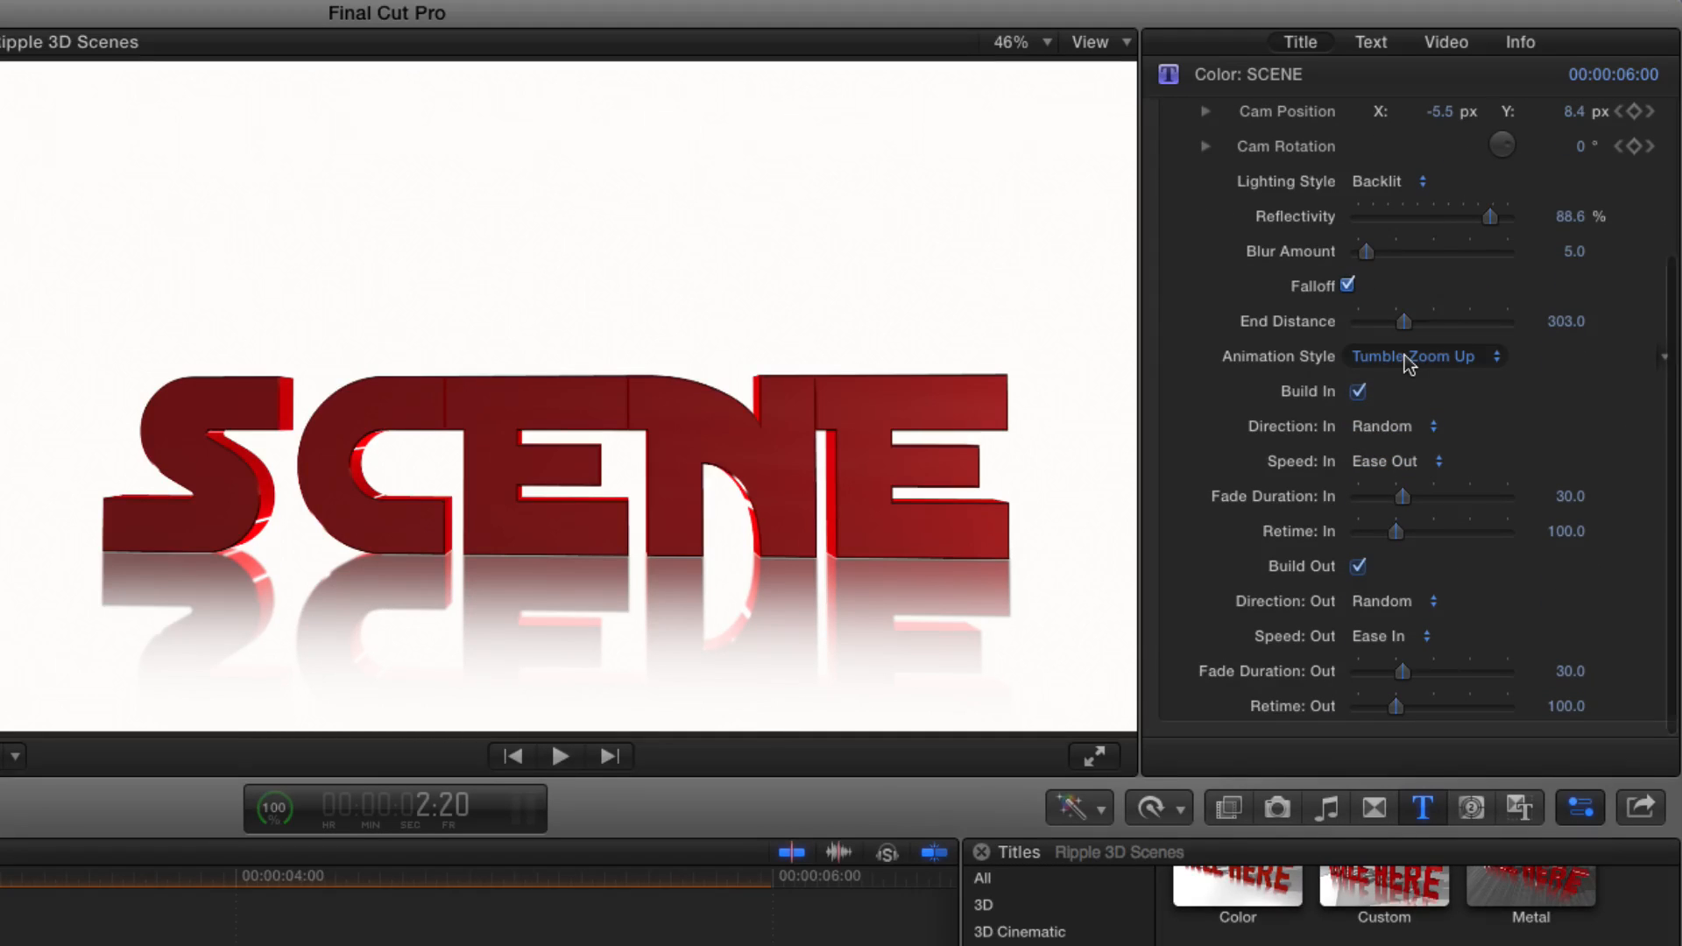
click(1405, 361)
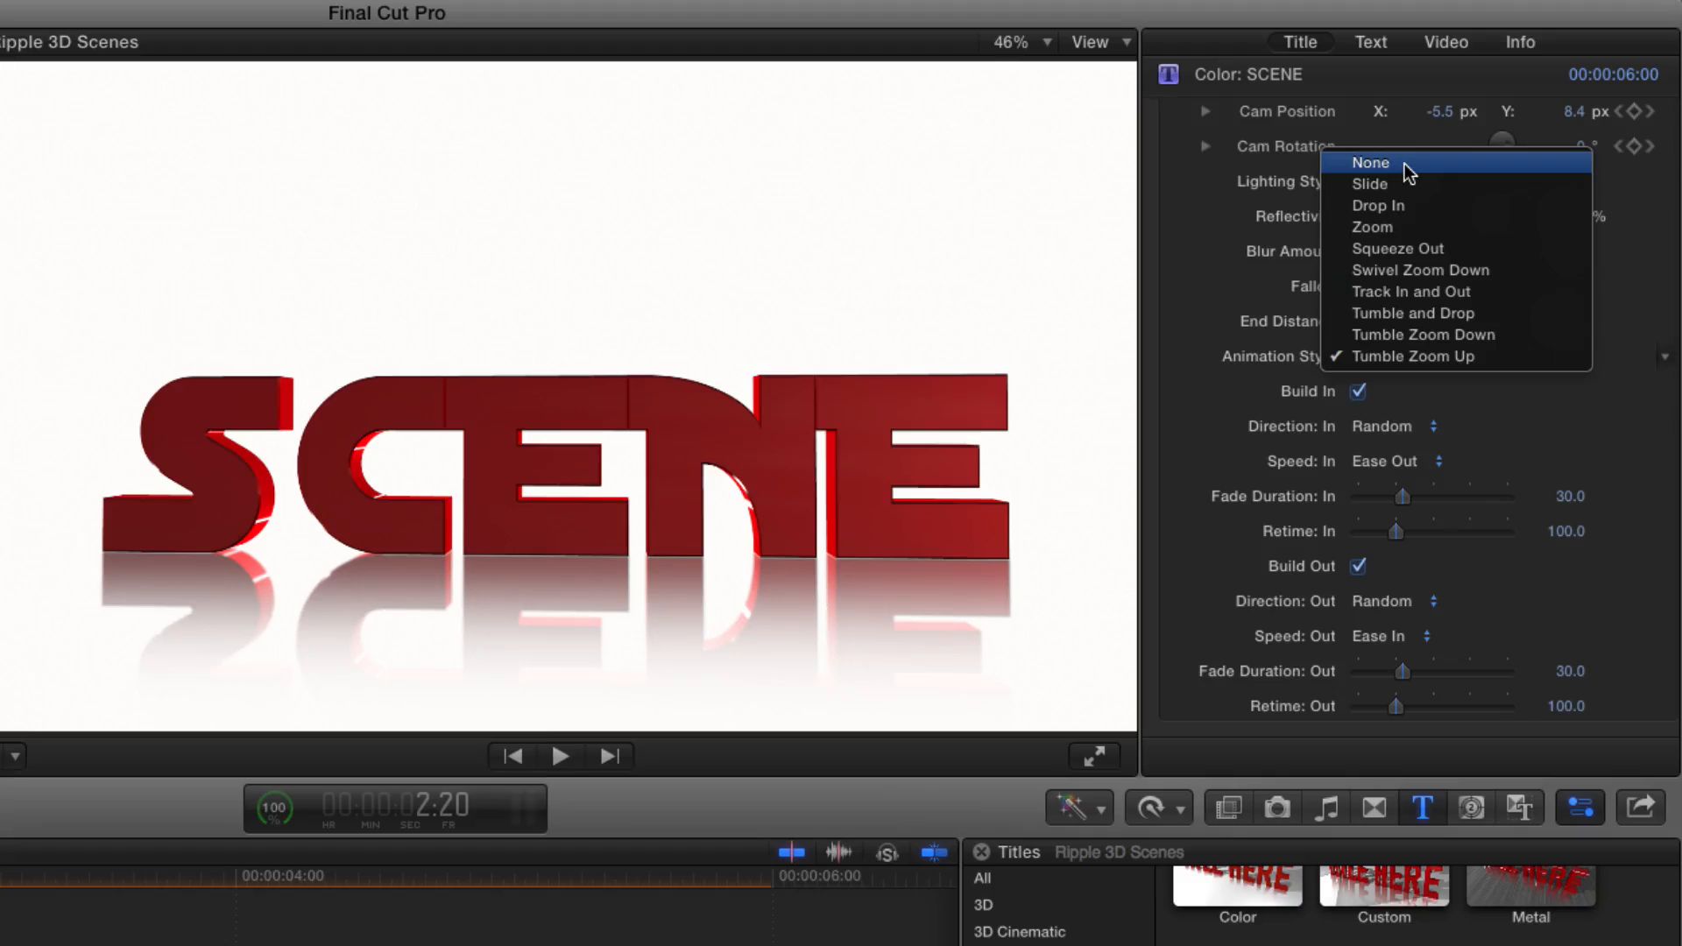
click(1457, 313)
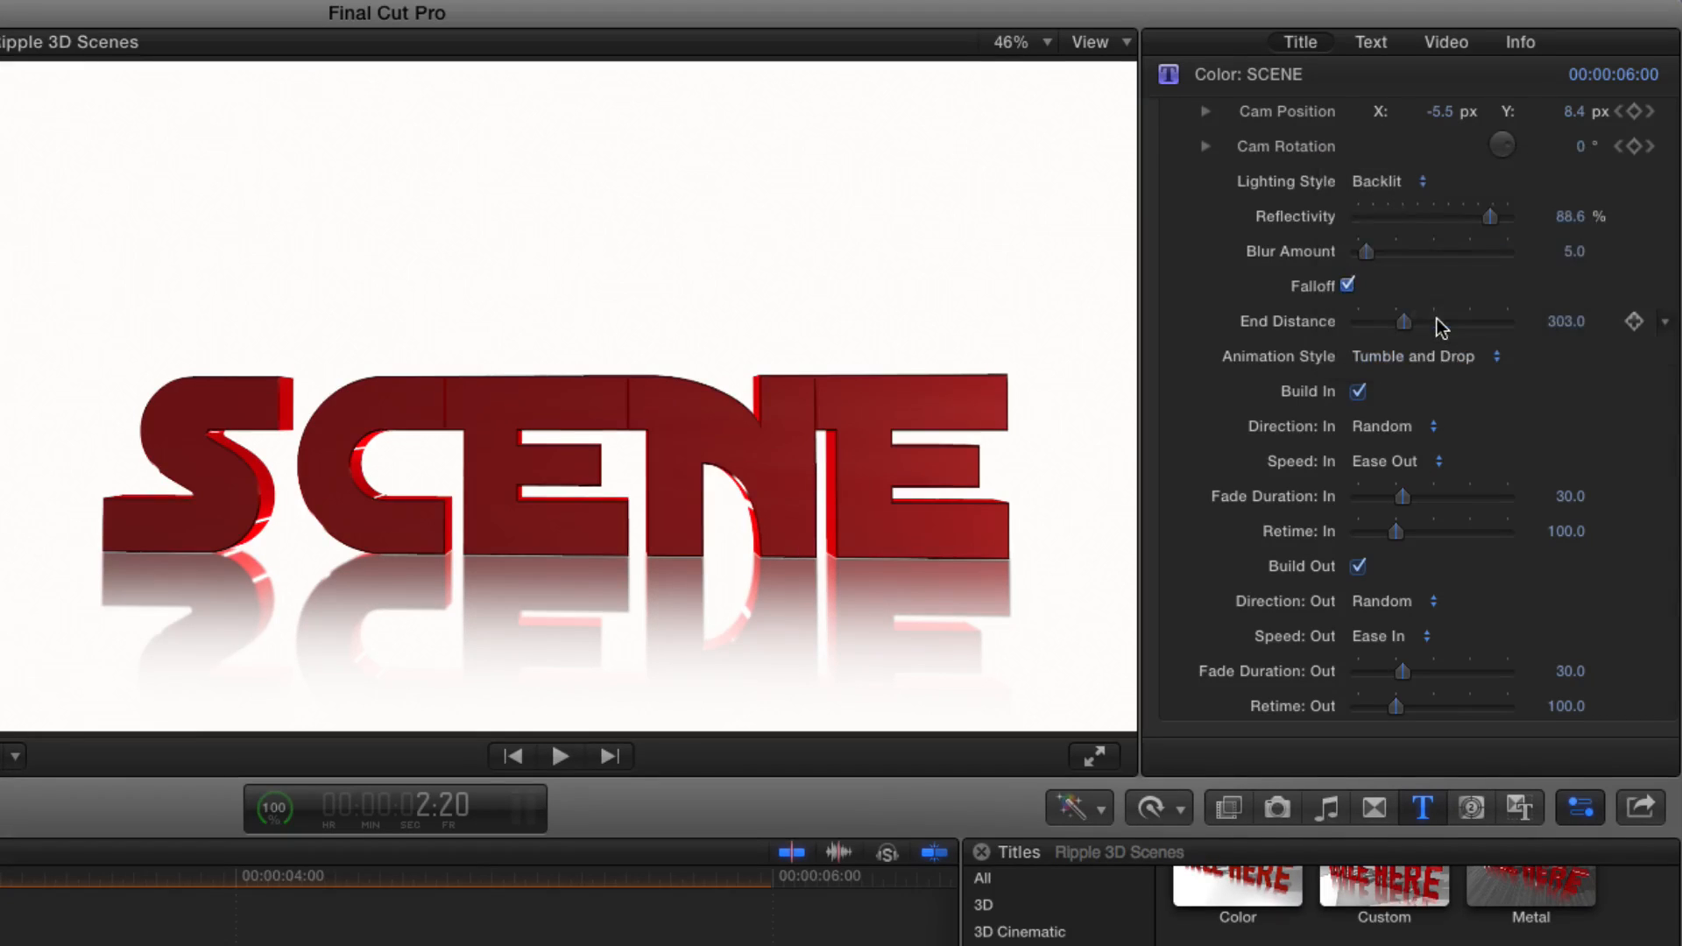
key(/)
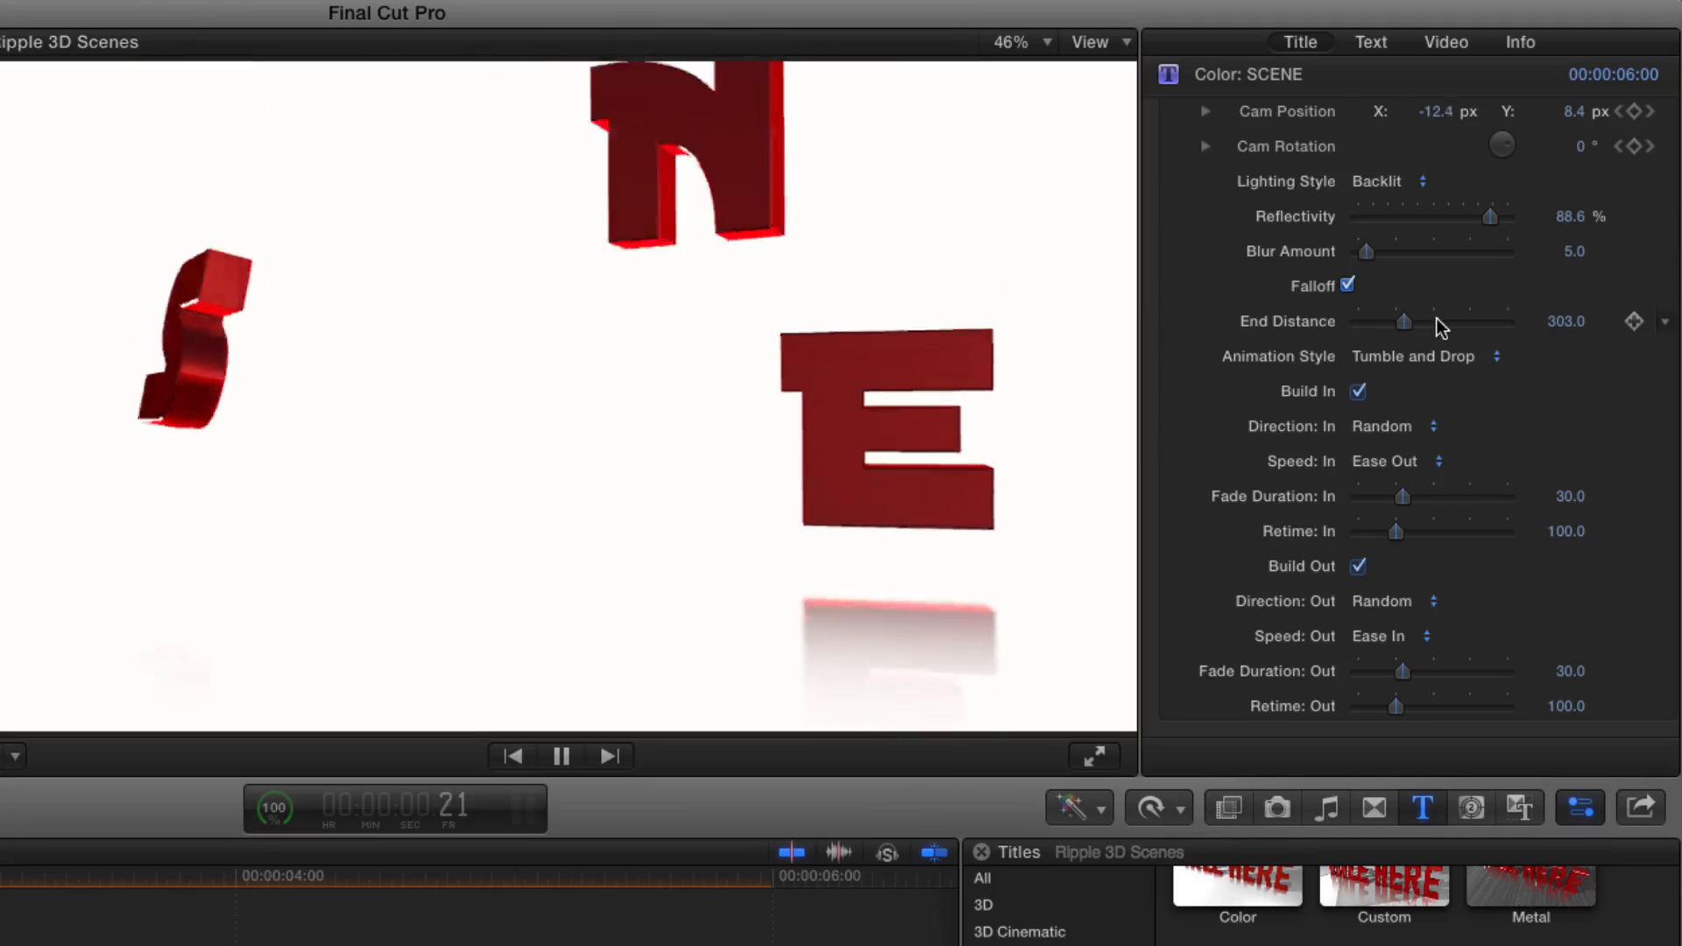
key(space)
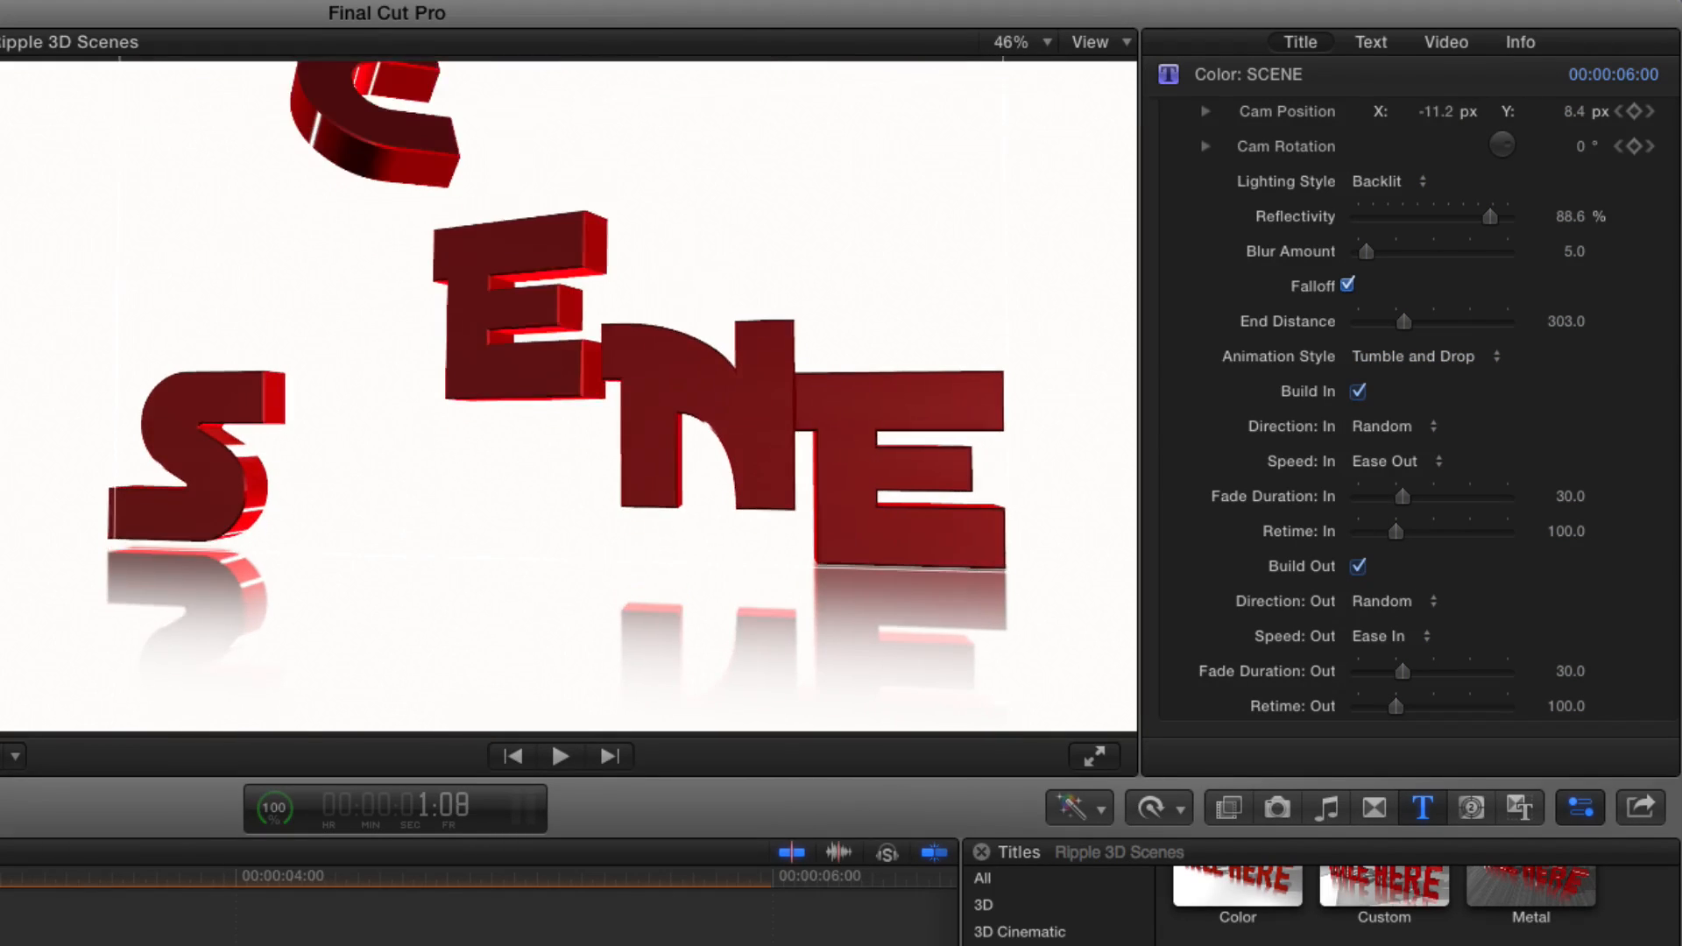
Step: Keep the build-in direction on Random, set its speed to Accelerate, Decelerate, and play the title to preview it
click(1410, 426)
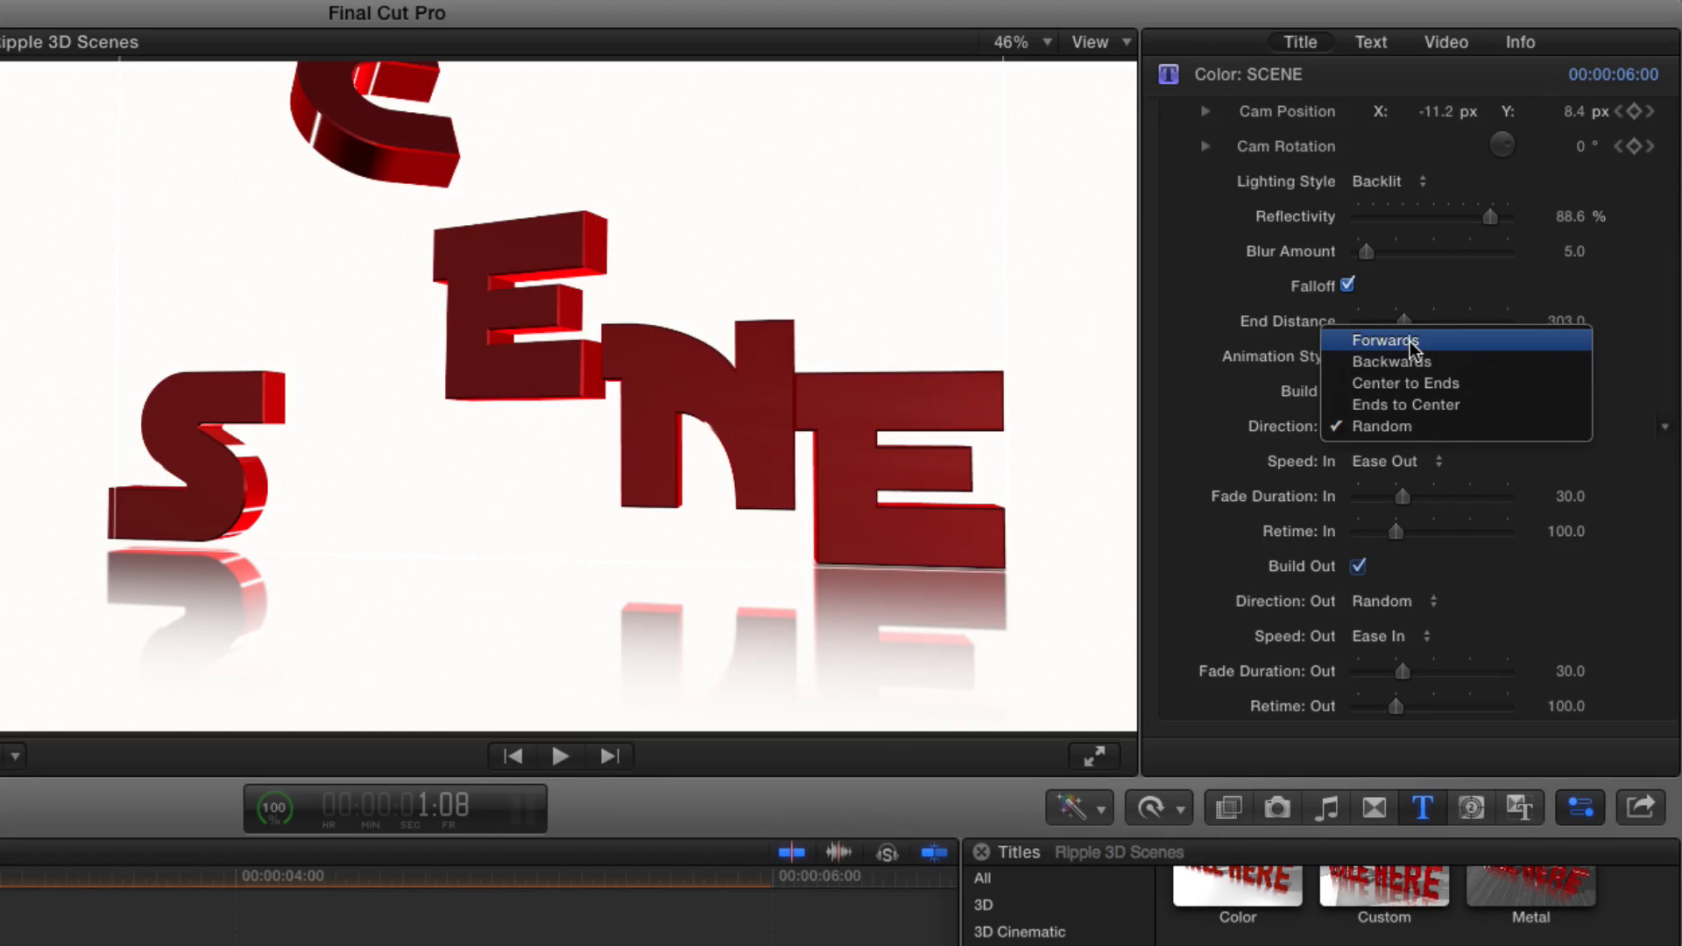
click(1157, 421)
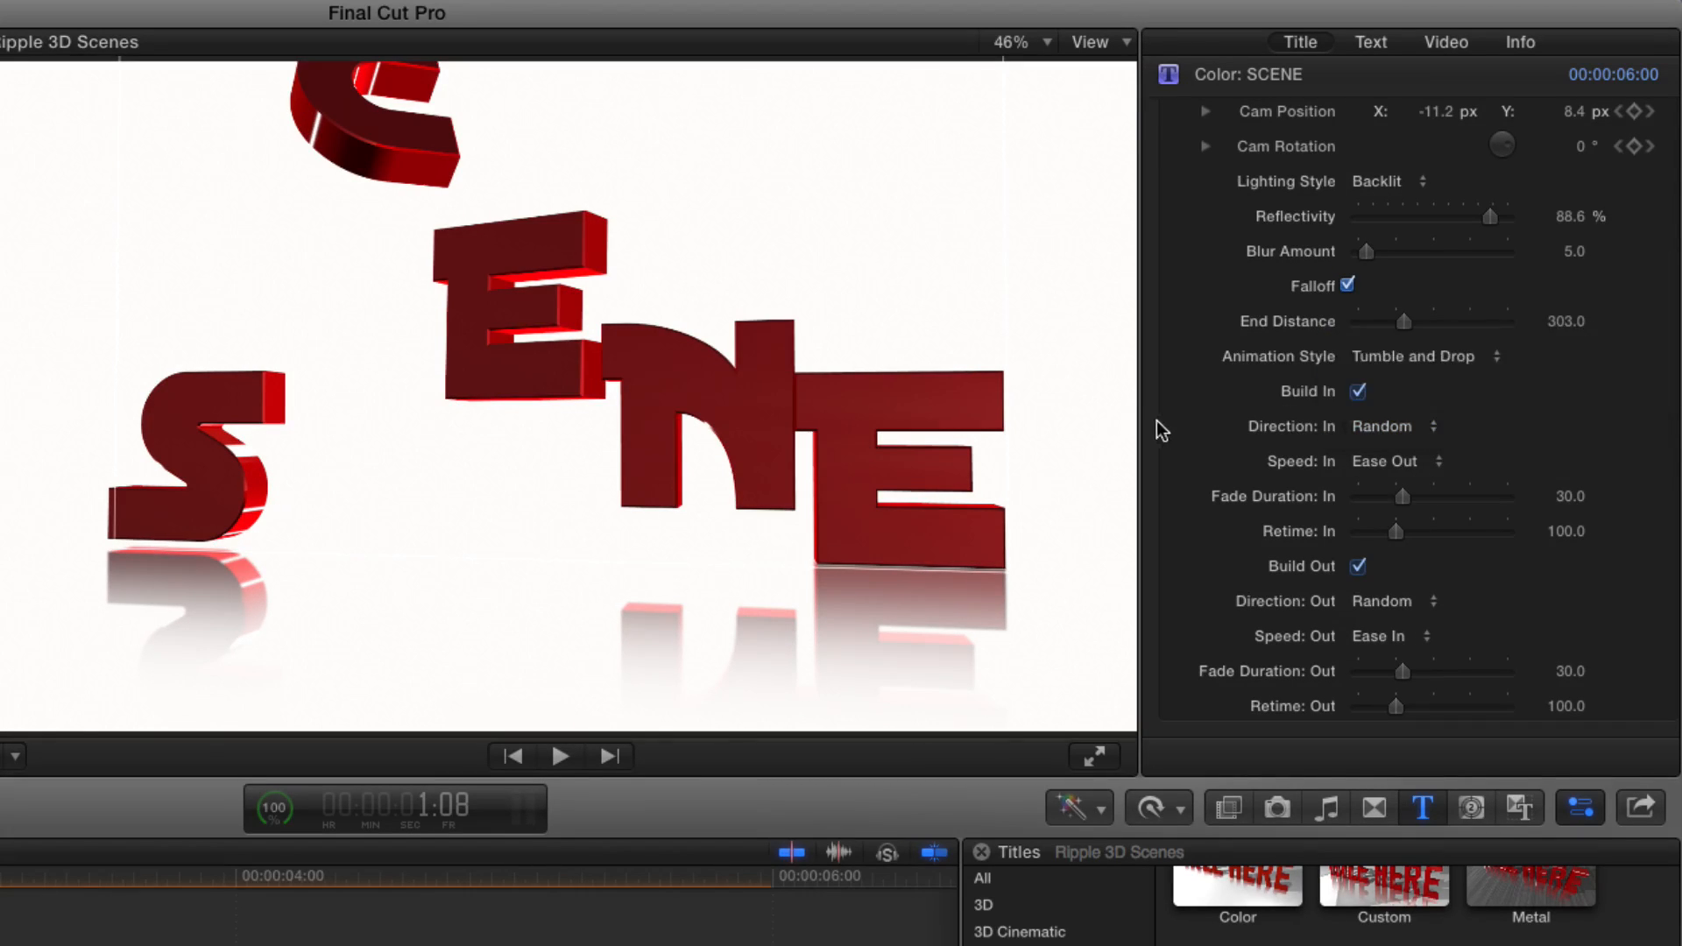
click(1410, 464)
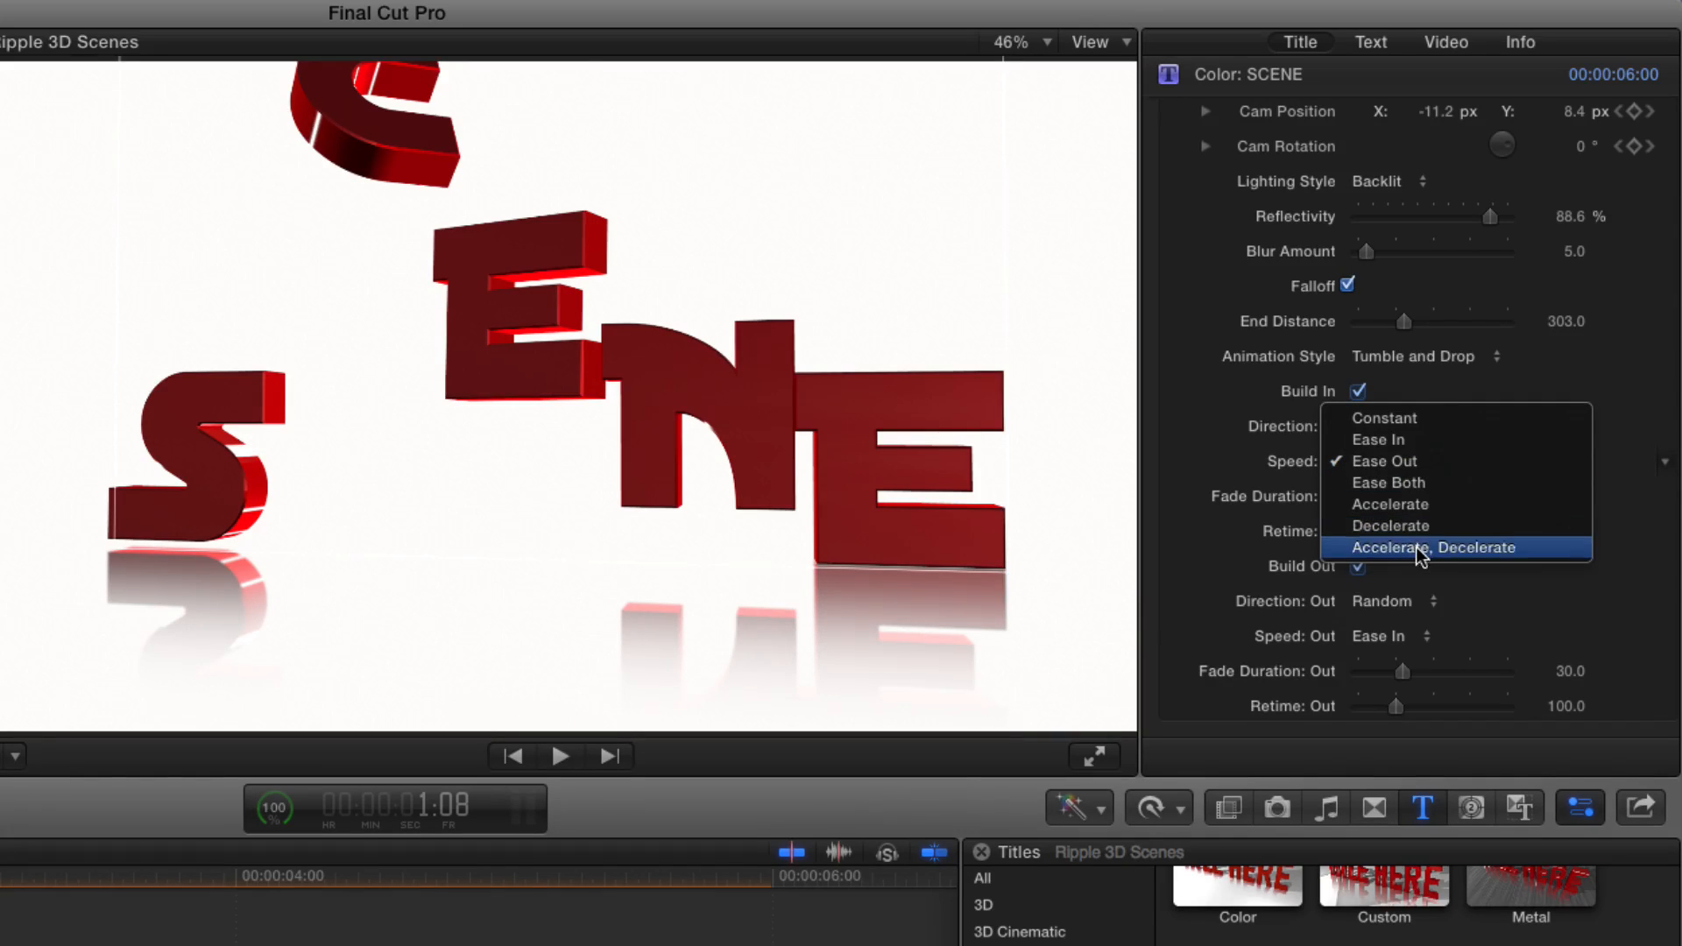
key(Escape)
key(space)
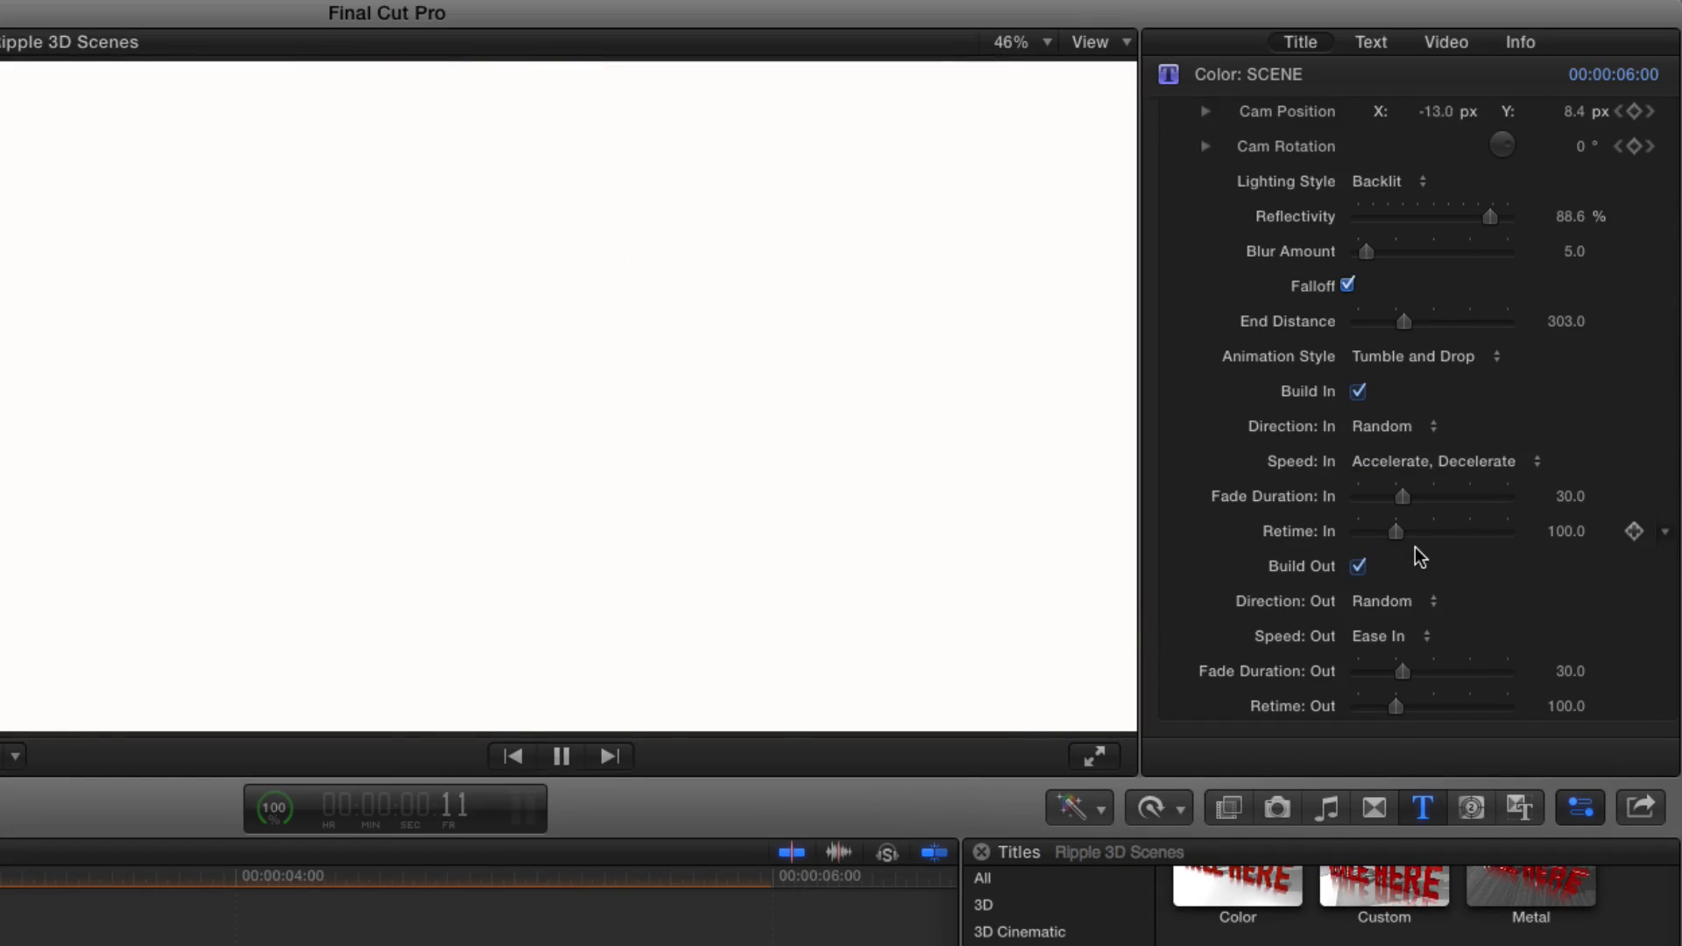
key(space)
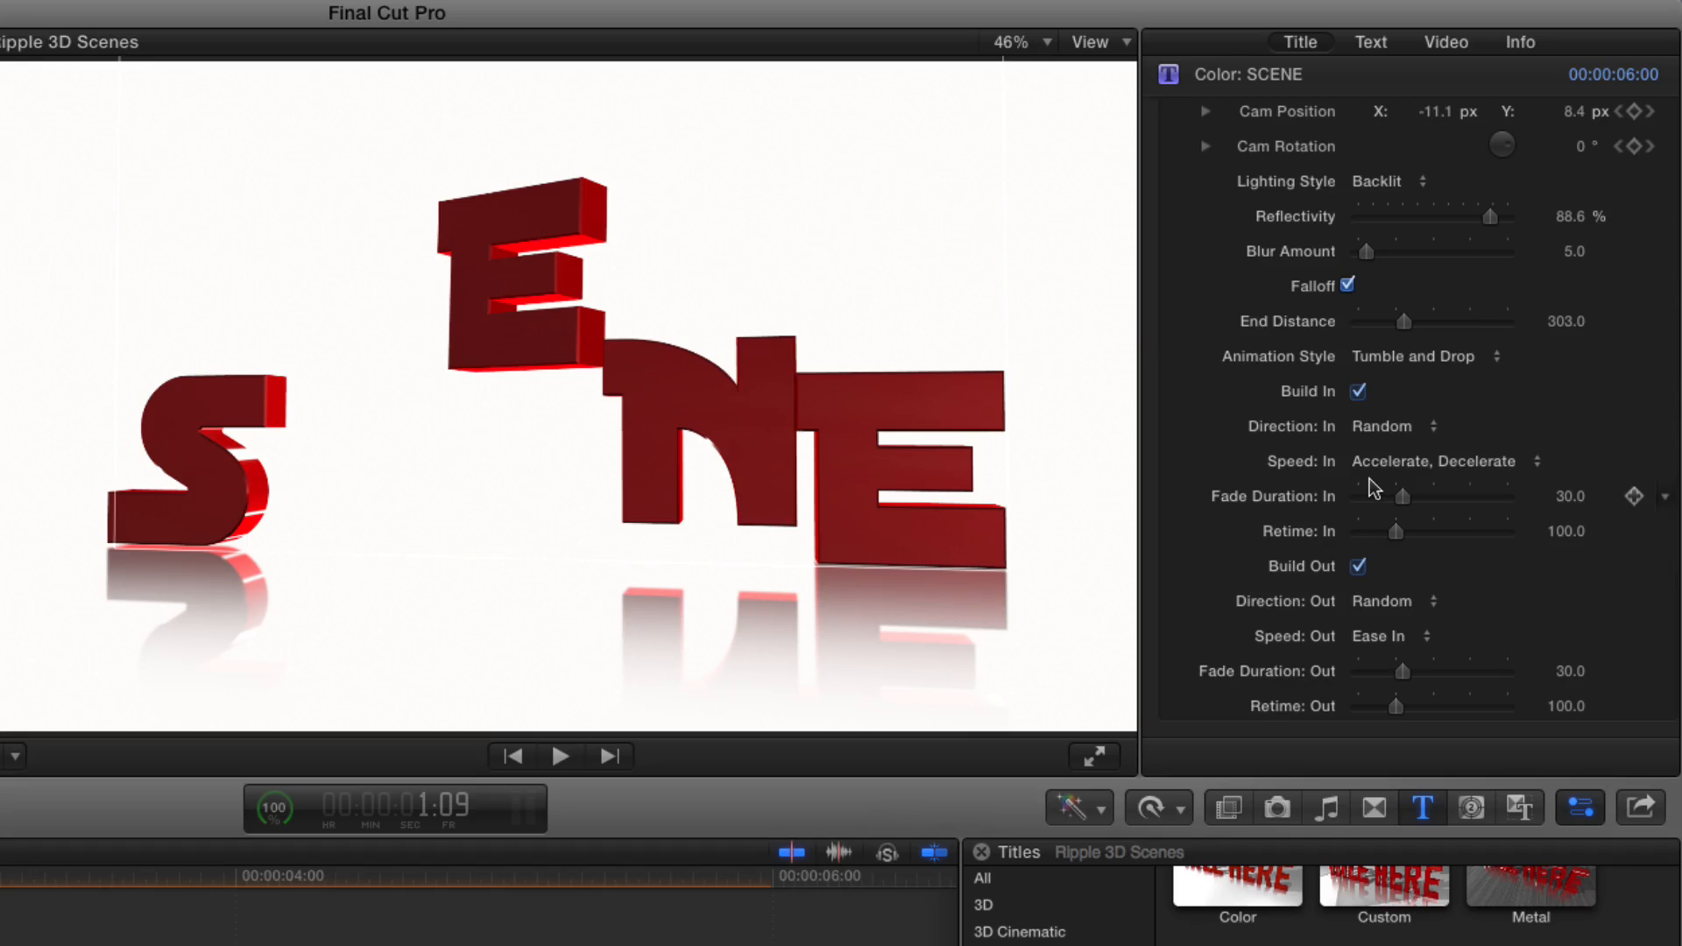
click(1394, 426)
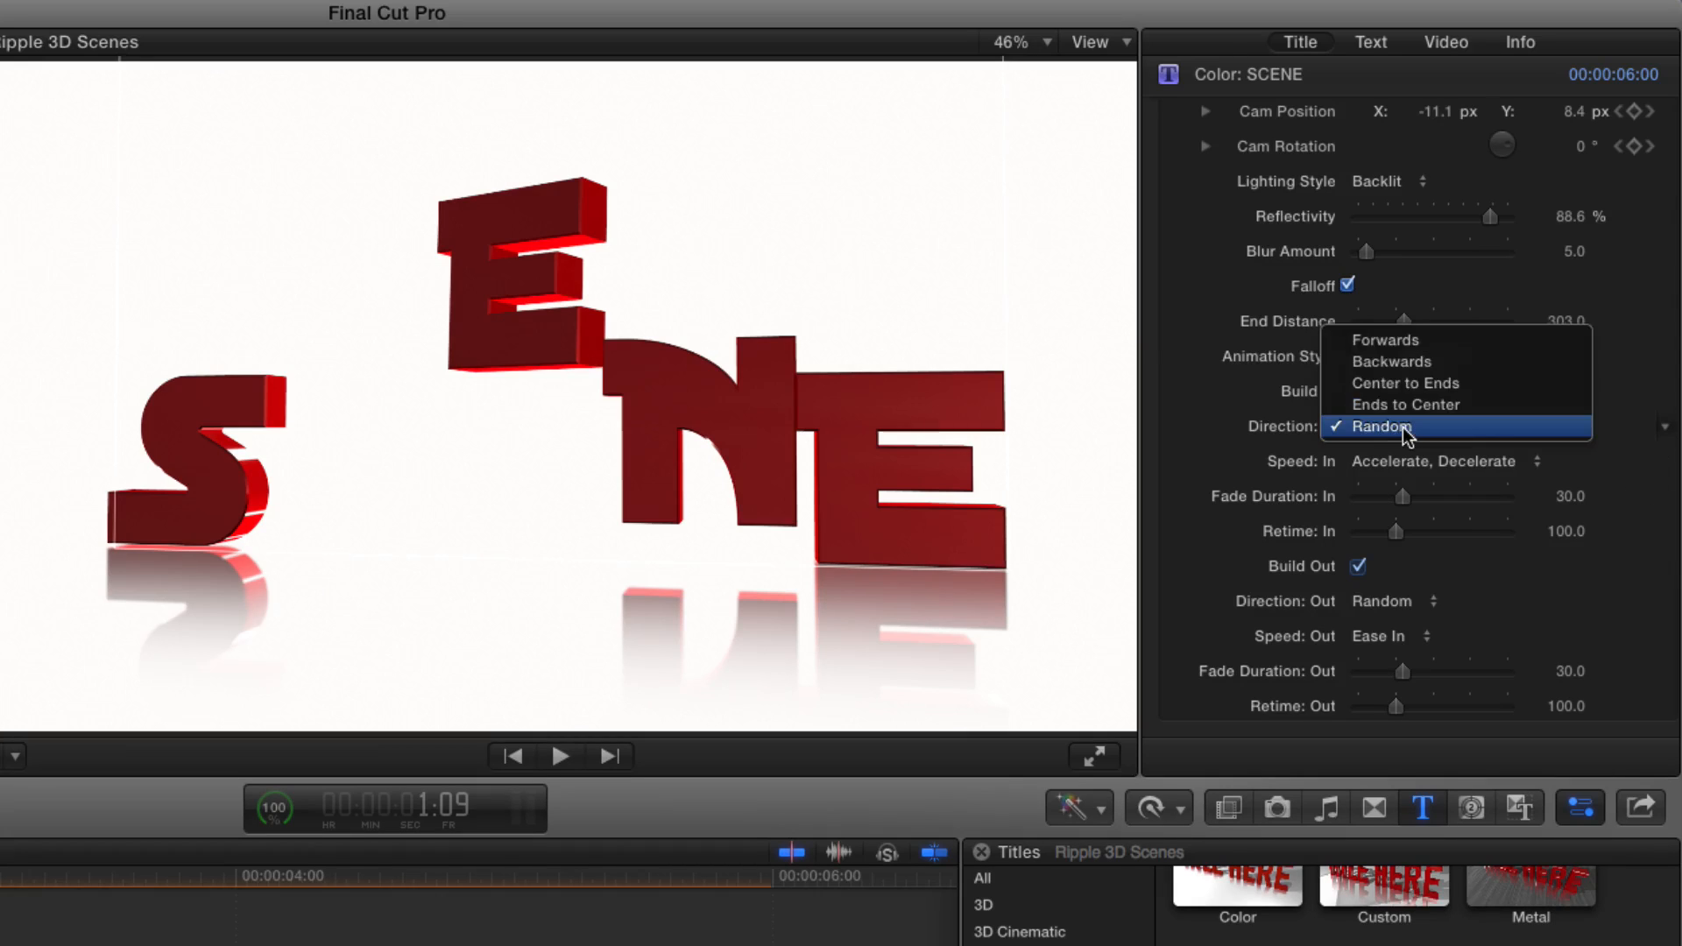
click(1354, 428)
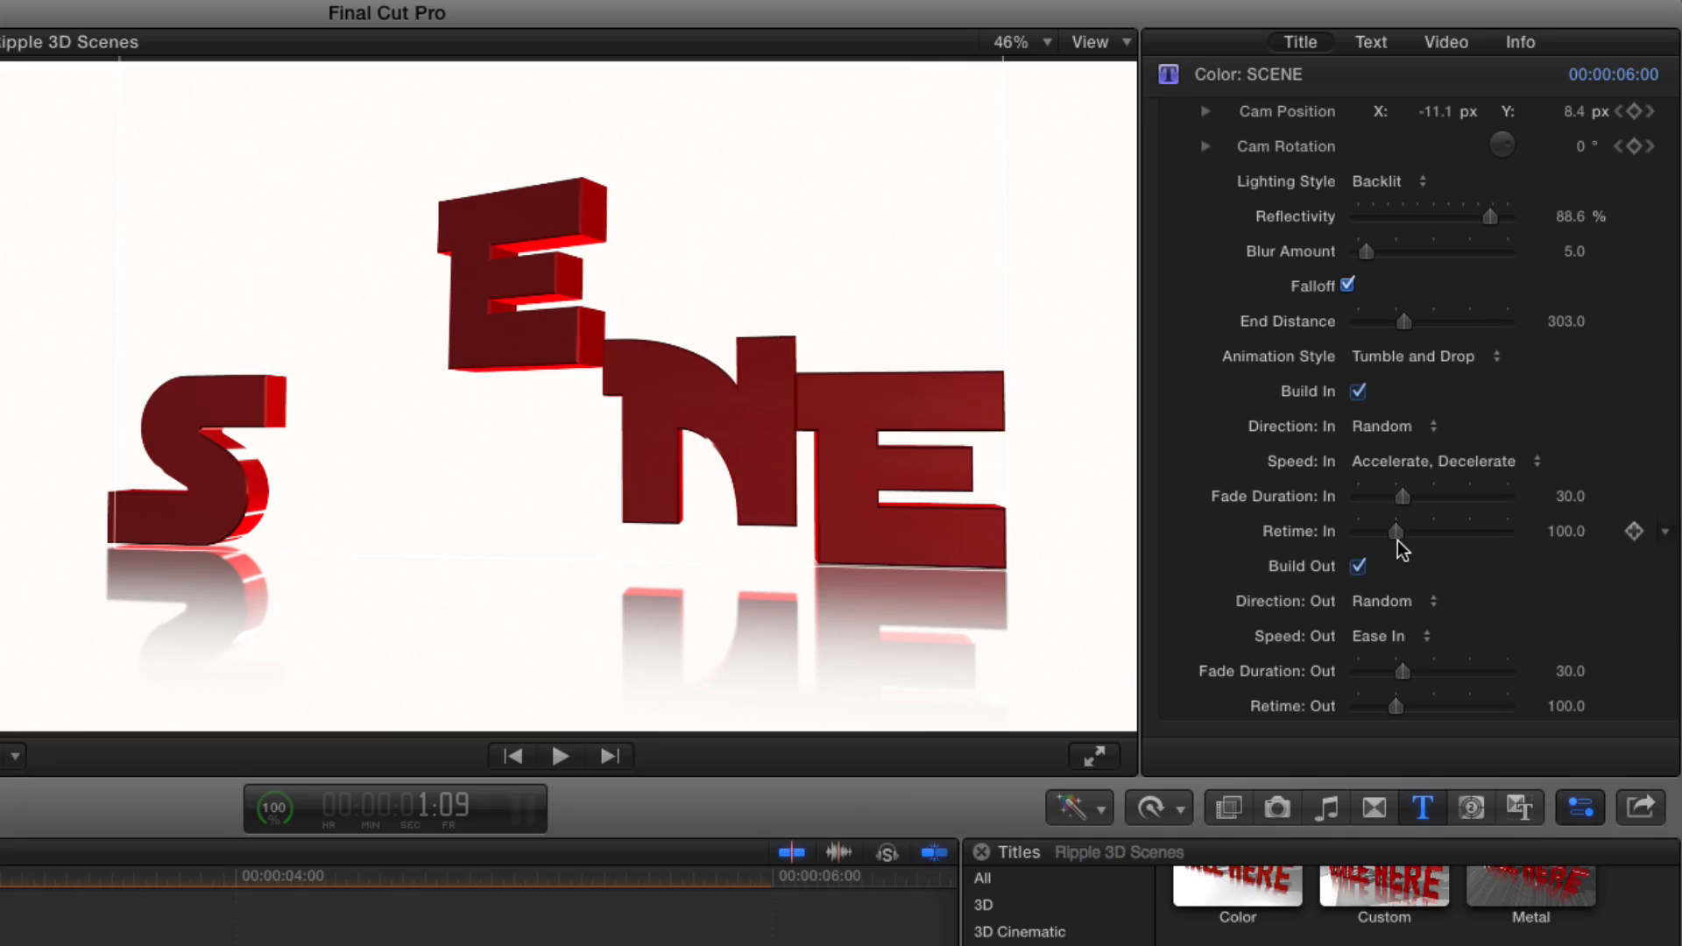
Step: Try a build-in Retime value of 75 and play the title to check the timing
drag(1396, 534, 1354, 536)
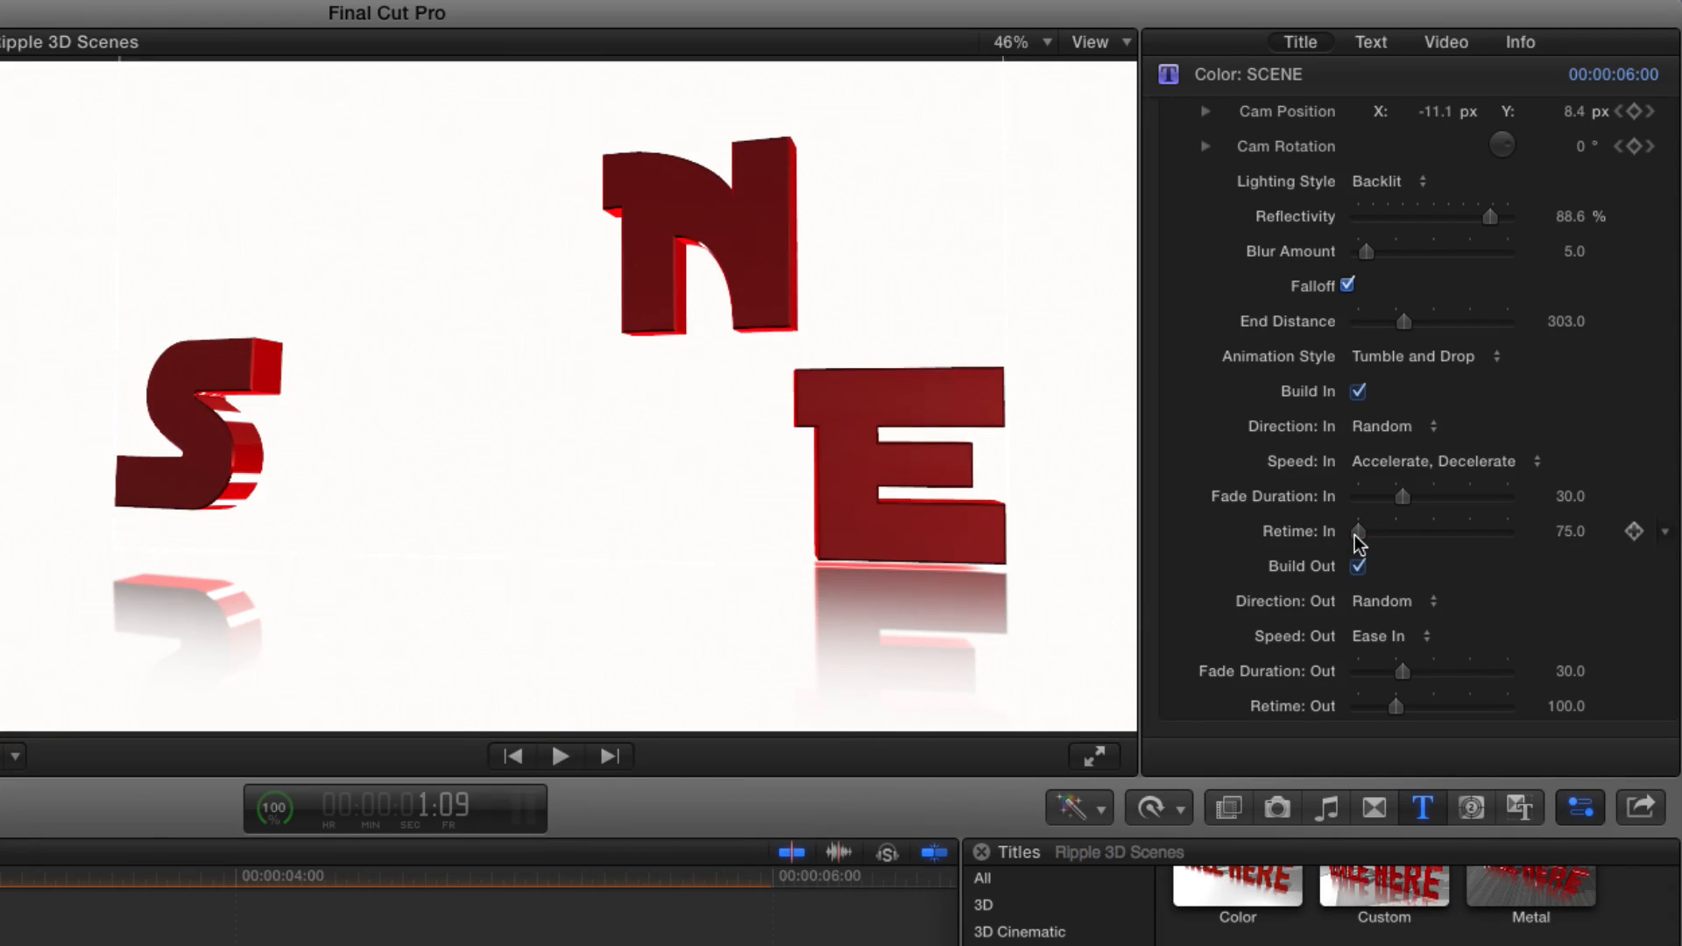
key(space)
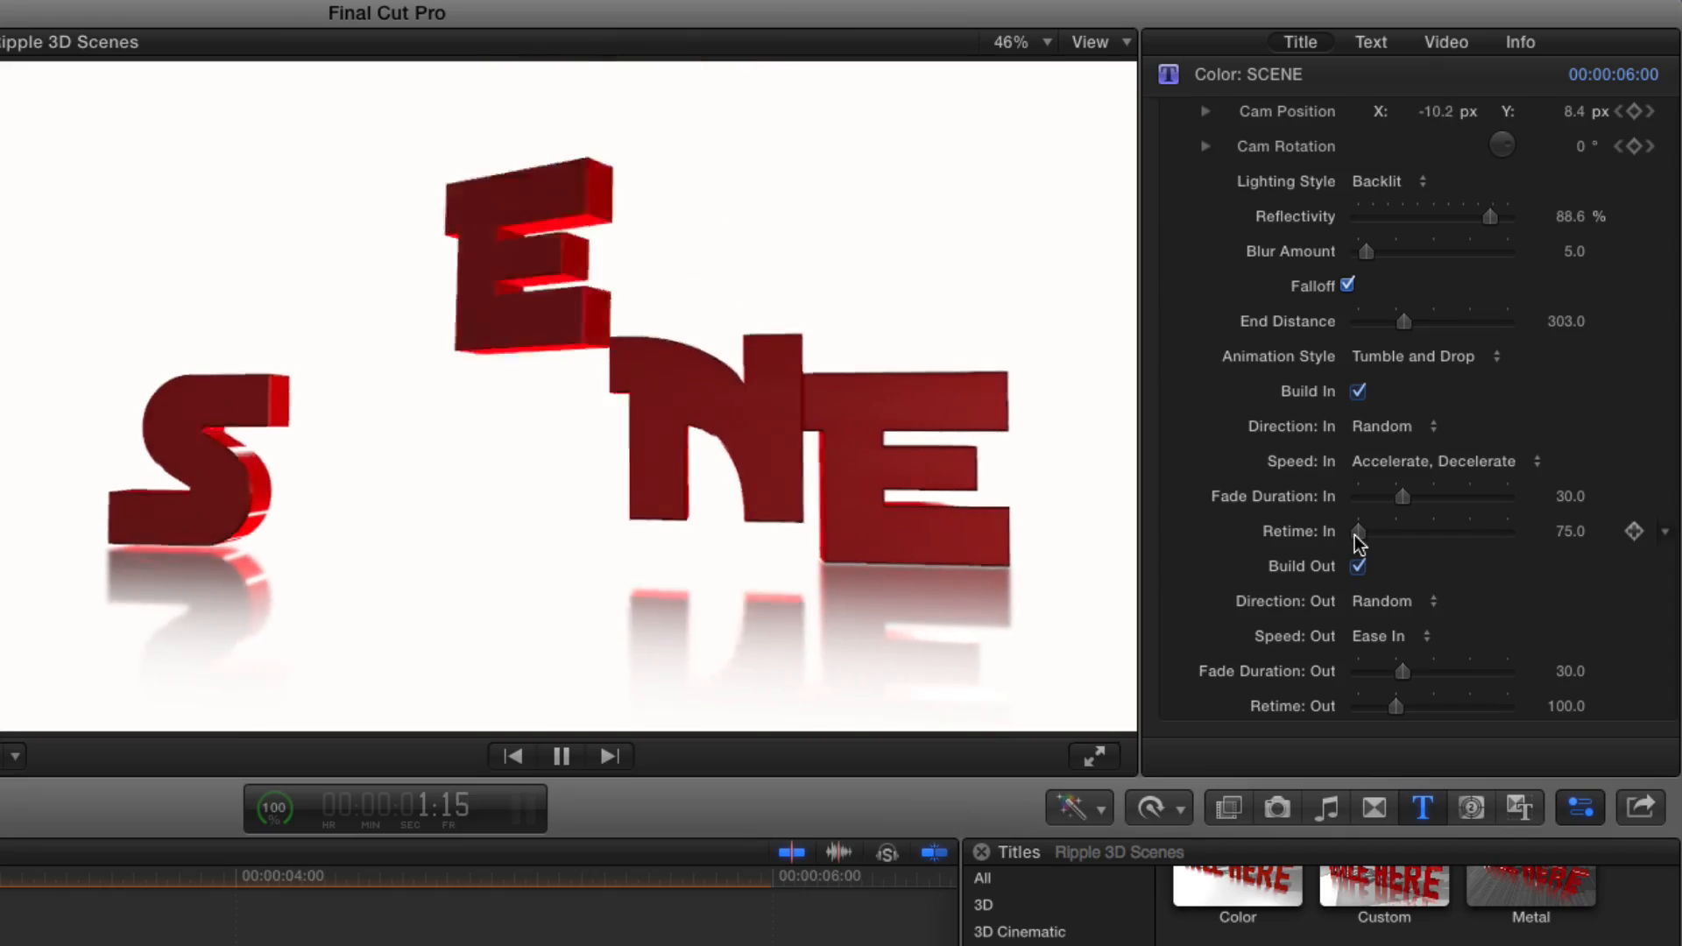
key(space)
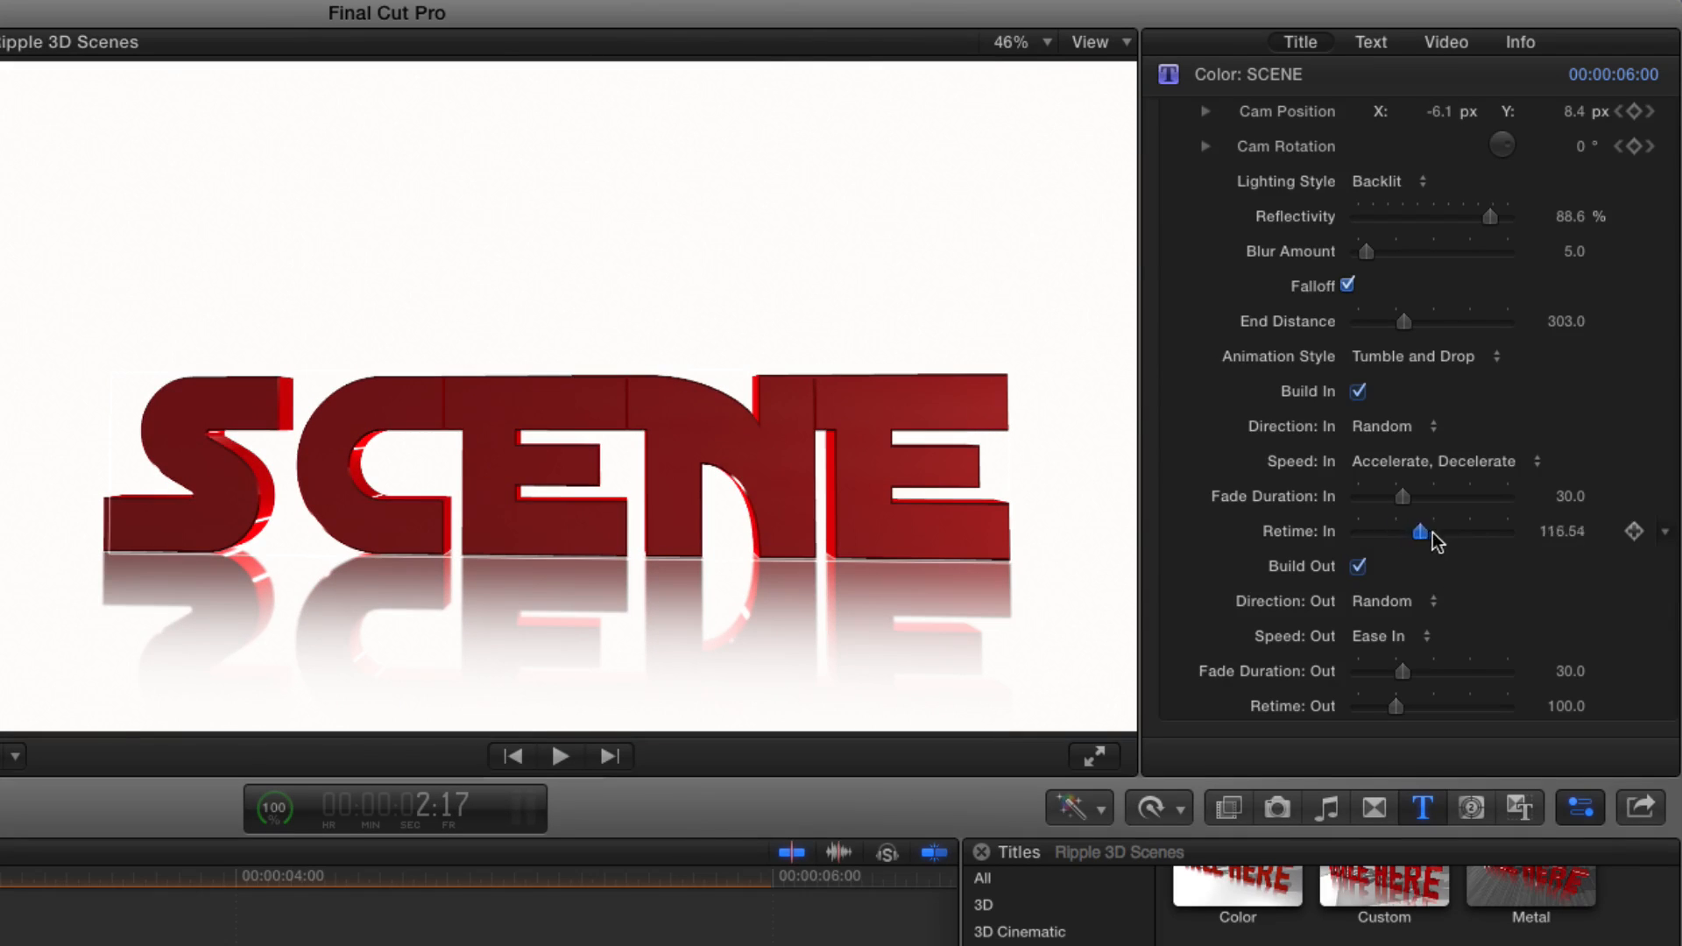
Step: Try a build-in Retime value of 160.92 and play the title to check the timing
drag(1431, 533, 1483, 533)
key(space)
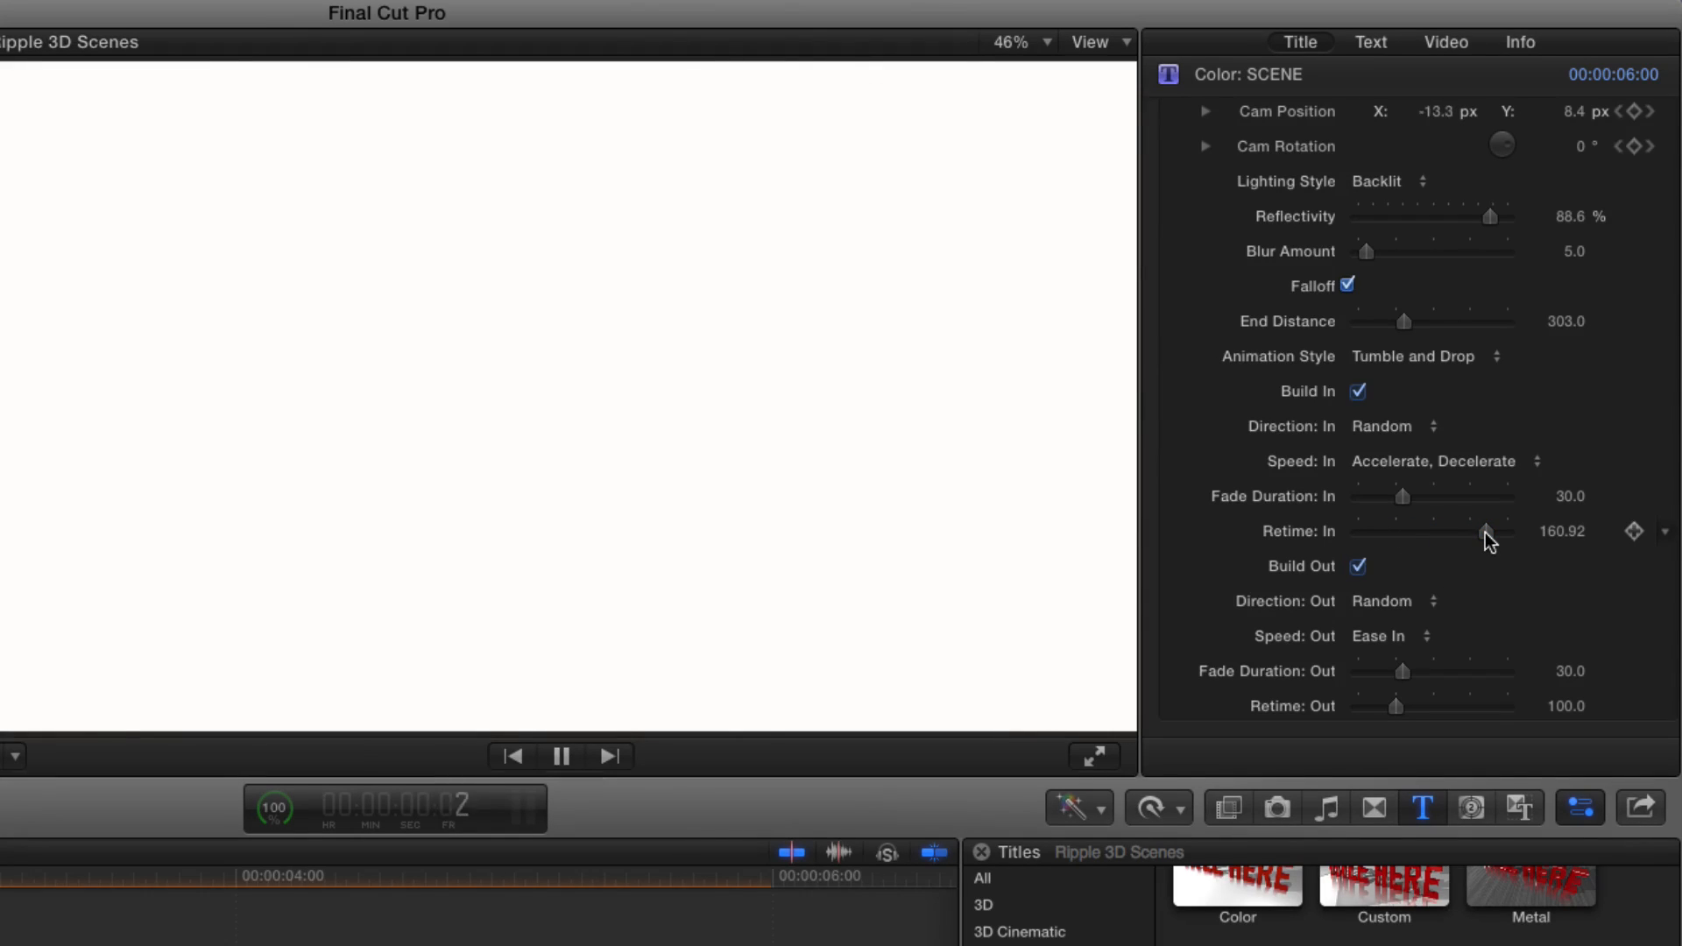
key(space)
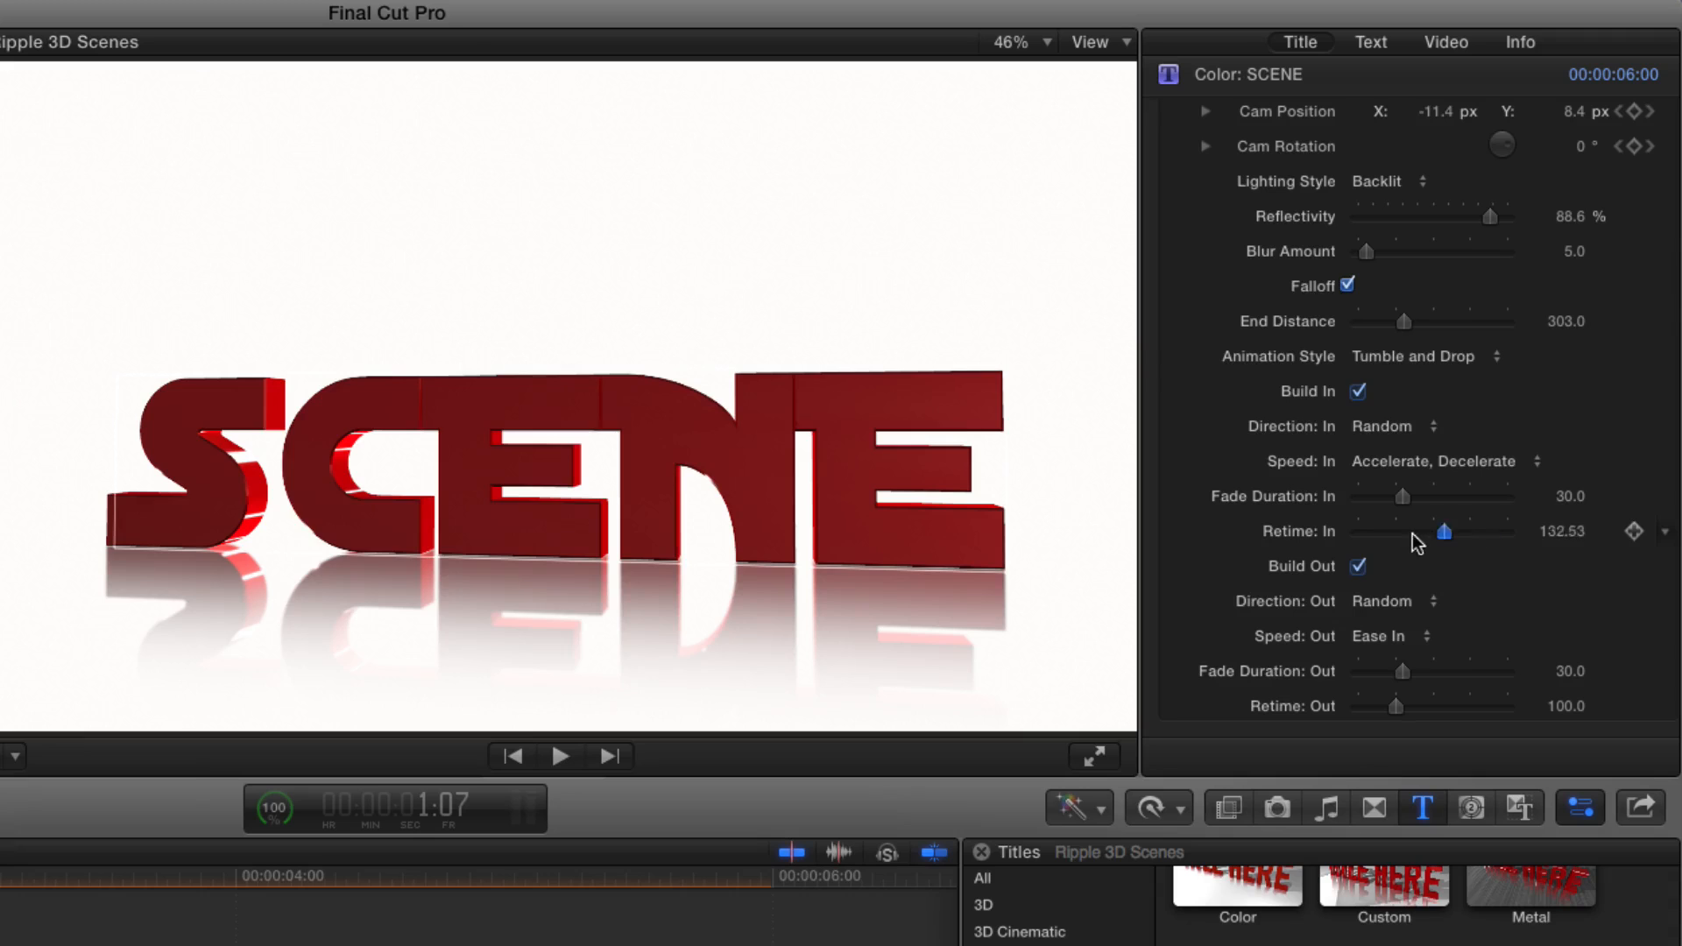
Step: Set the build-in Retime to 108.27 and look over the remaining title parameters
drag(1412, 533, 1404, 533)
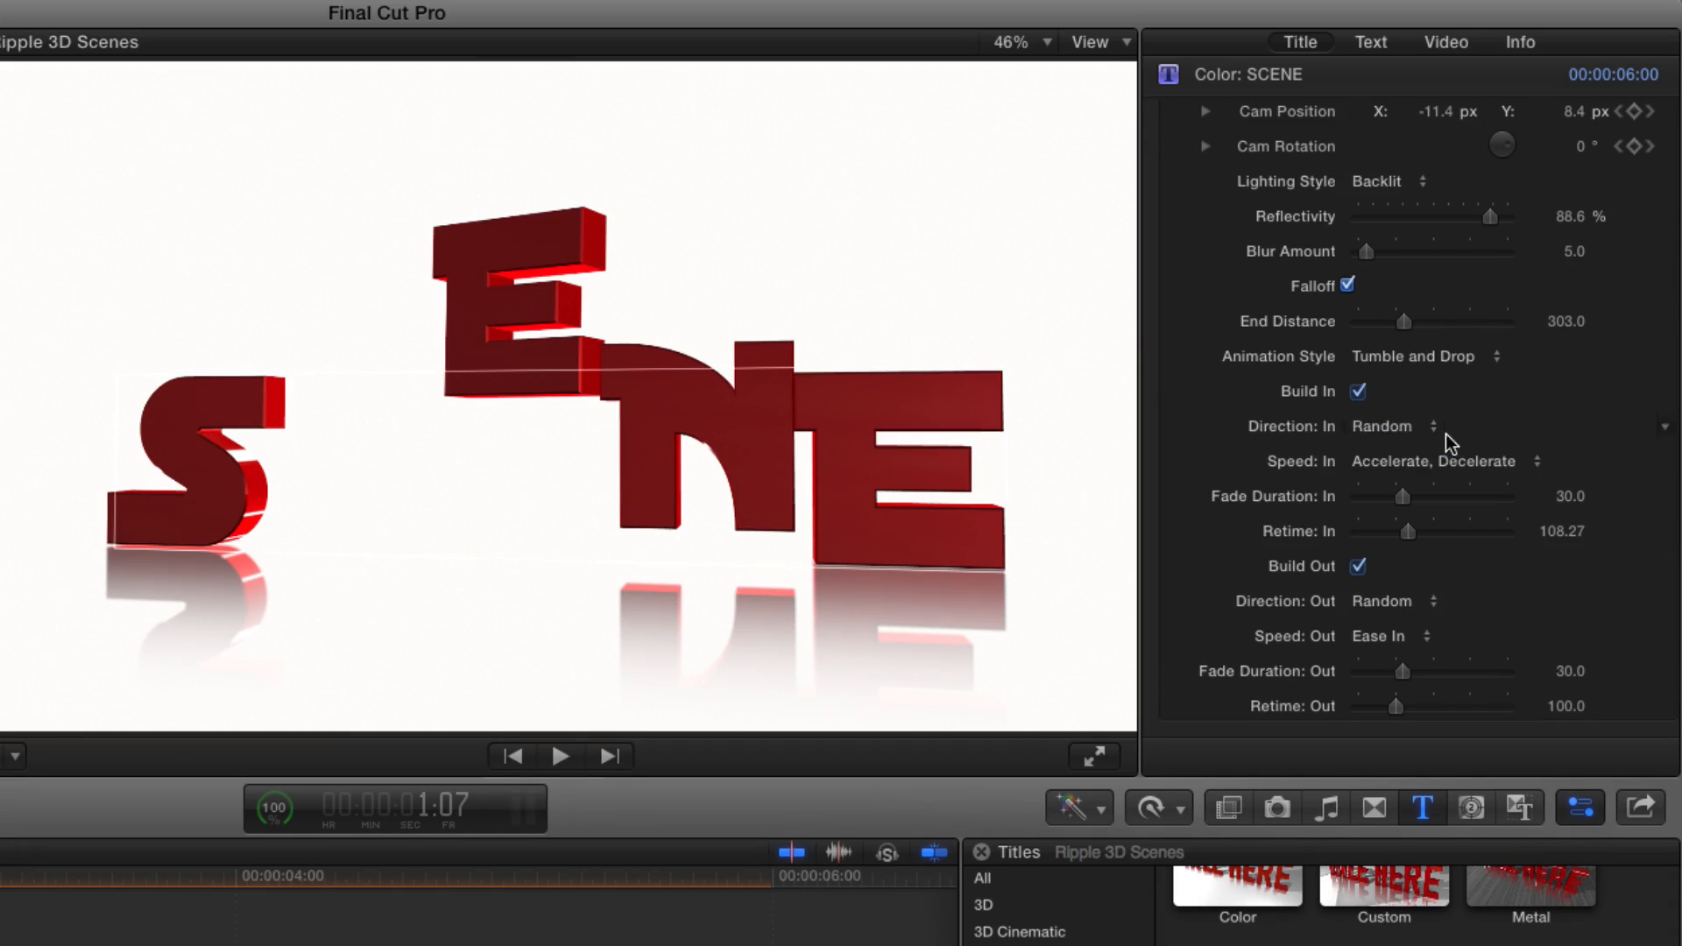
scroll(1457, 428, down, 3)
scroll(1439, 589, up, 5)
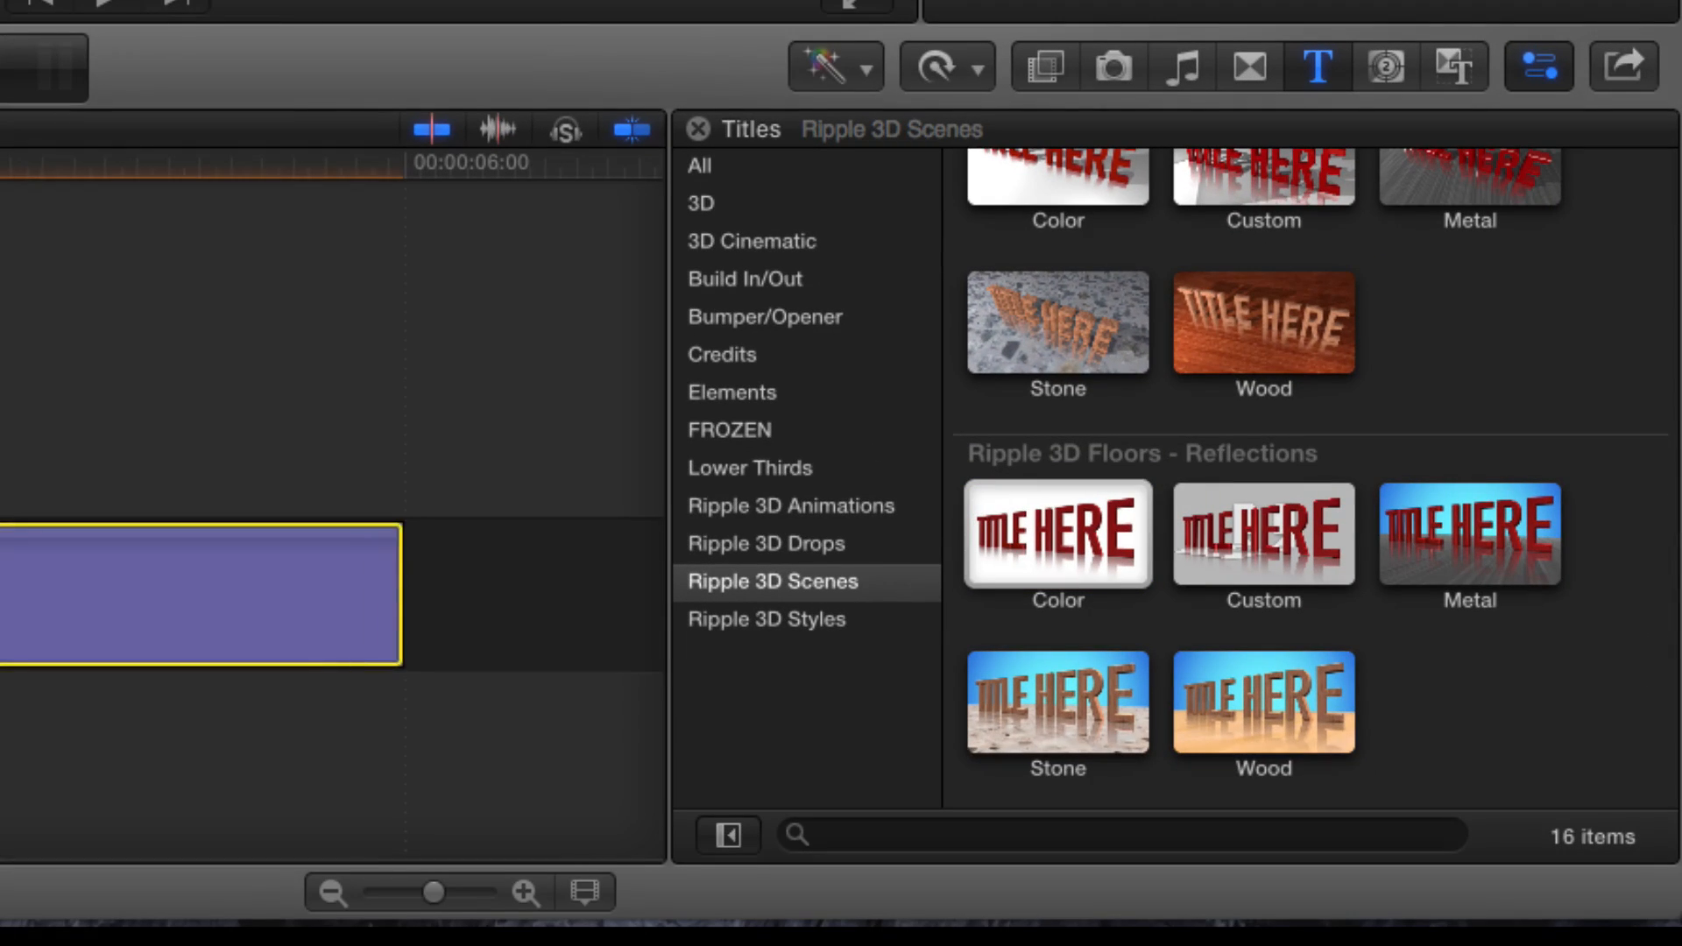
Step: Replace the current title with the Custom title from Ripple 3D Floors - Reflections, park the playhead at 2:18 and select its text
key(Delete)
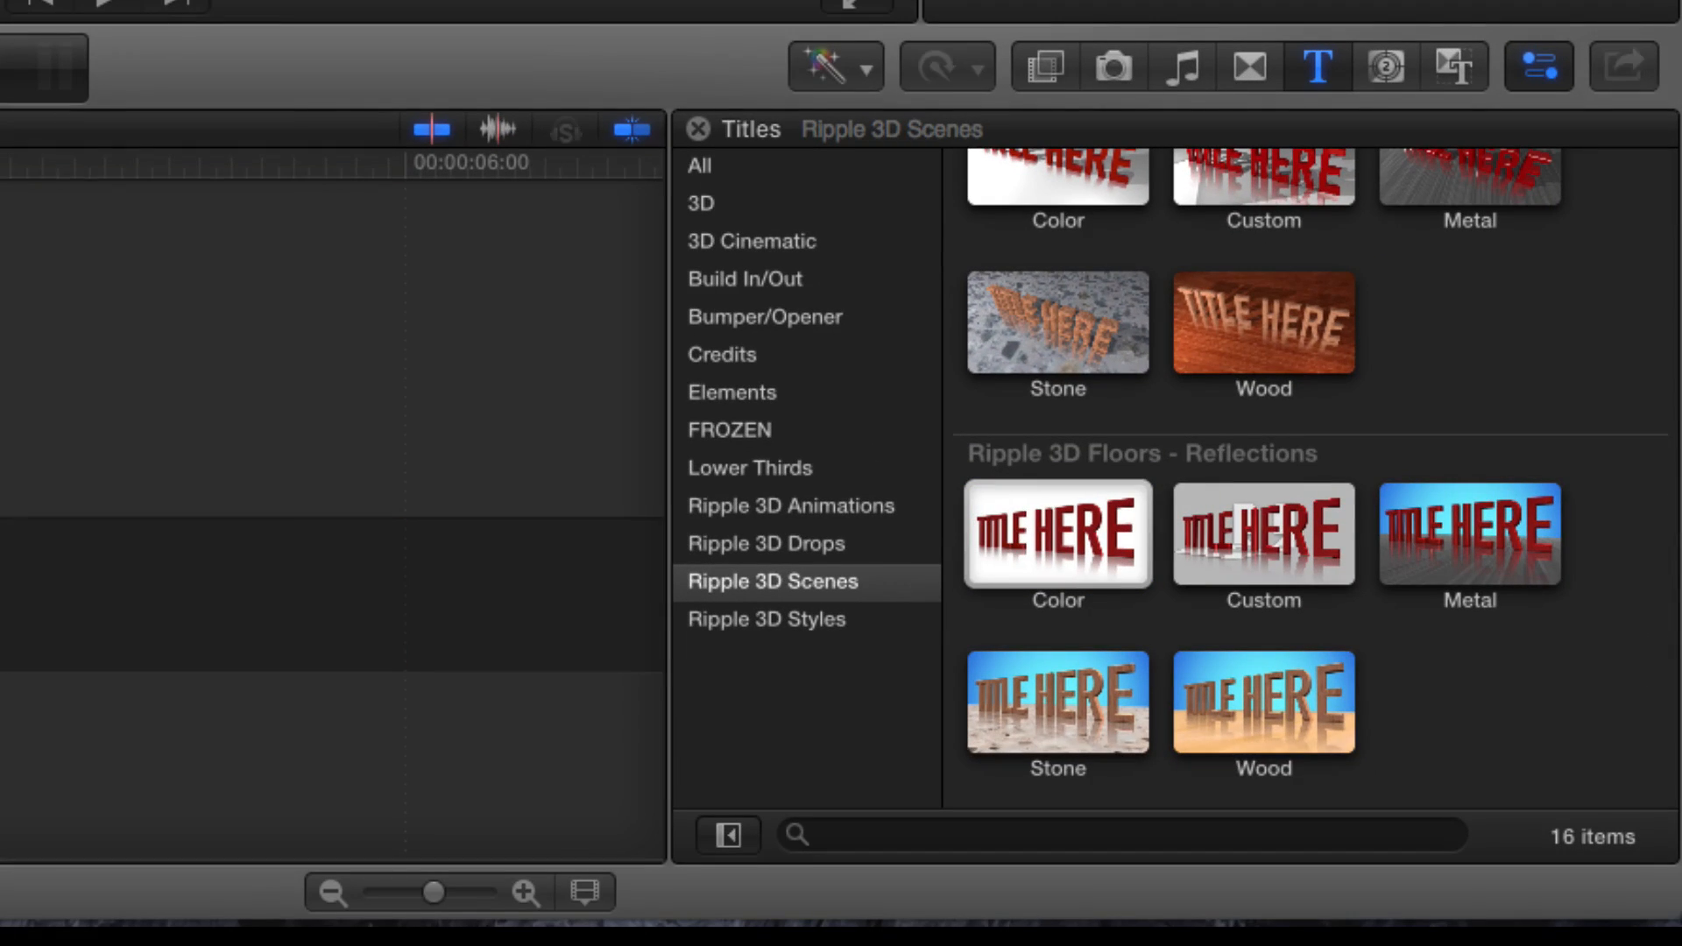
click(1231, 542)
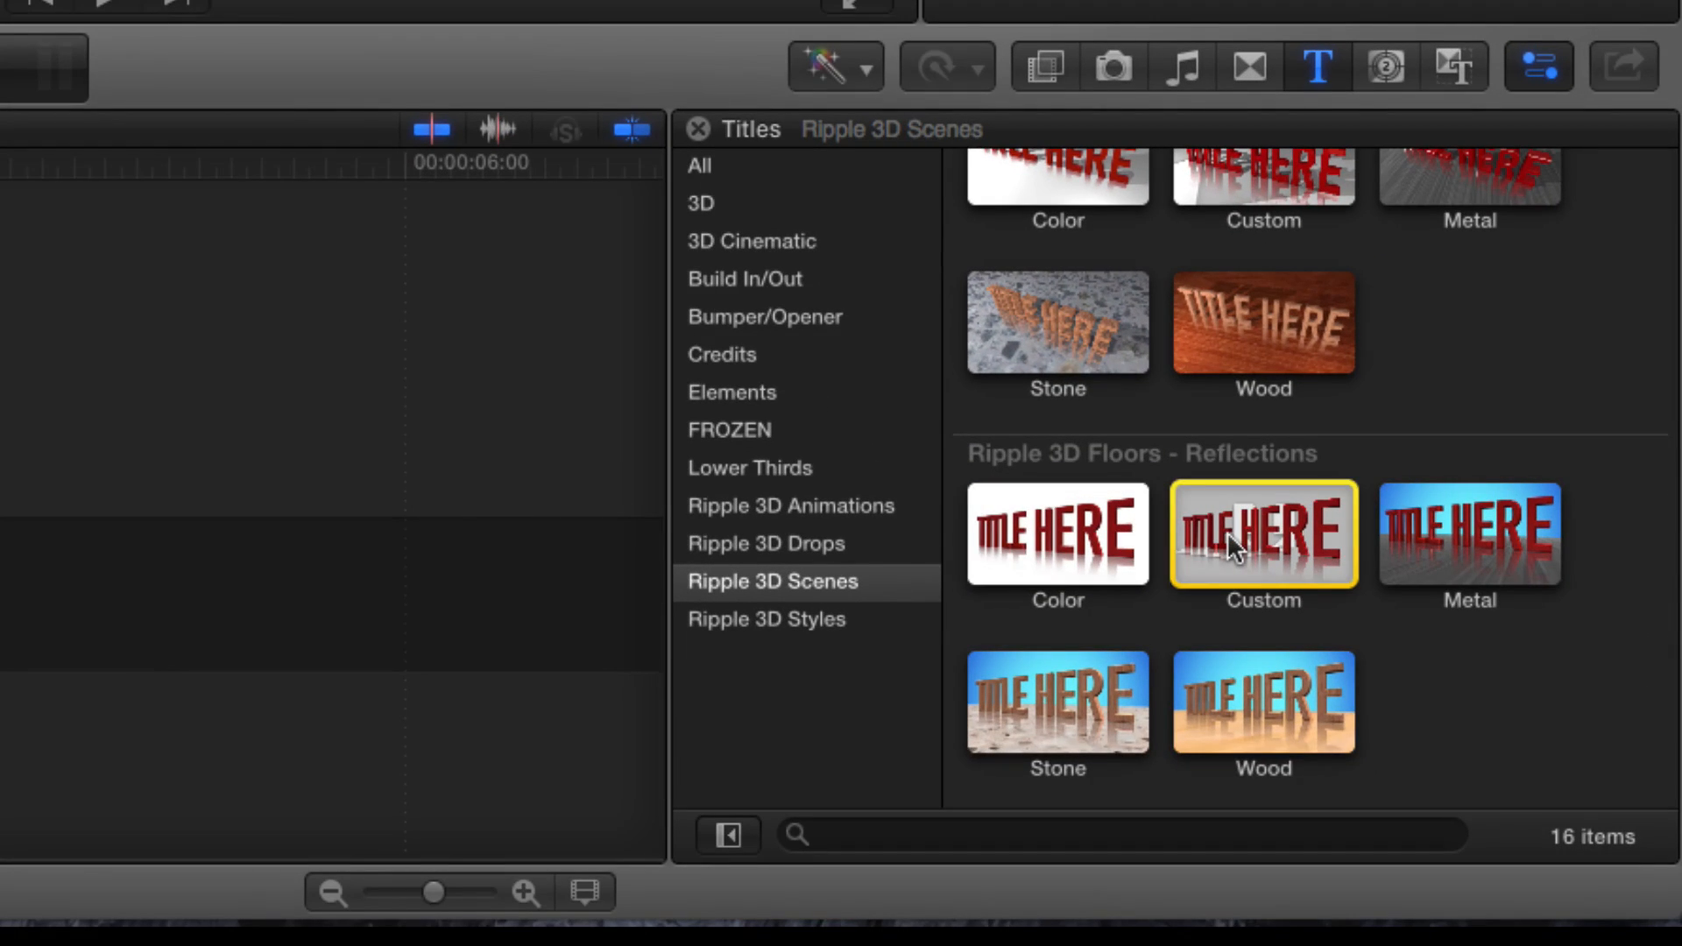
key(e)
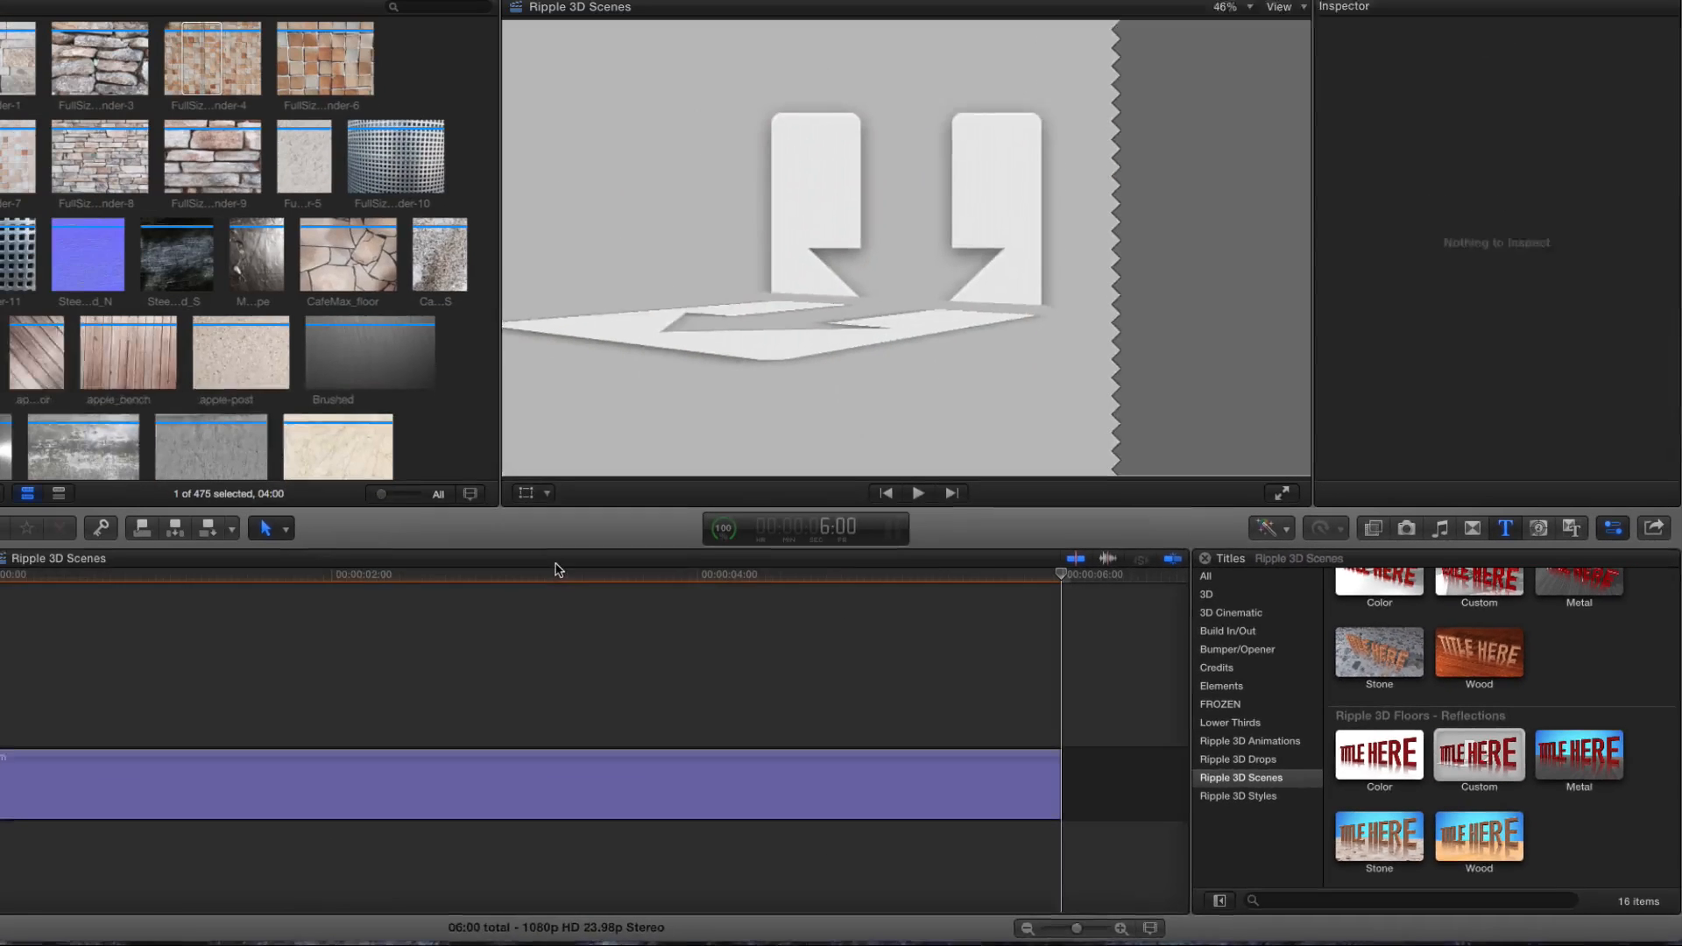
drag(555, 570, 469, 578)
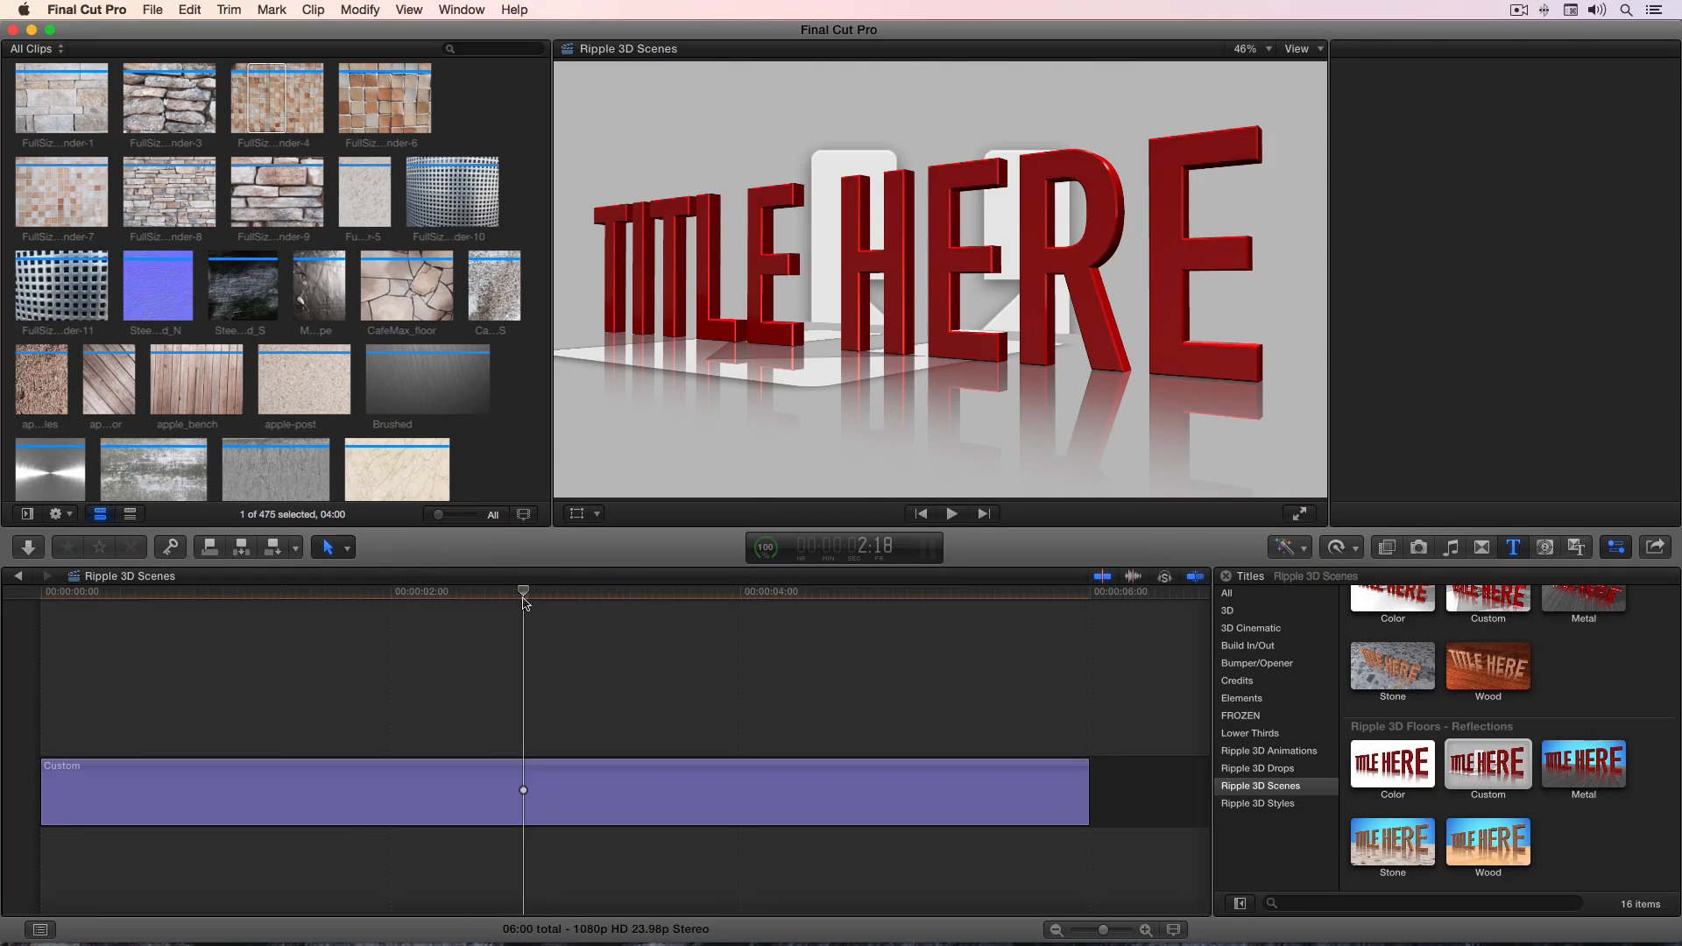
click(861, 355)
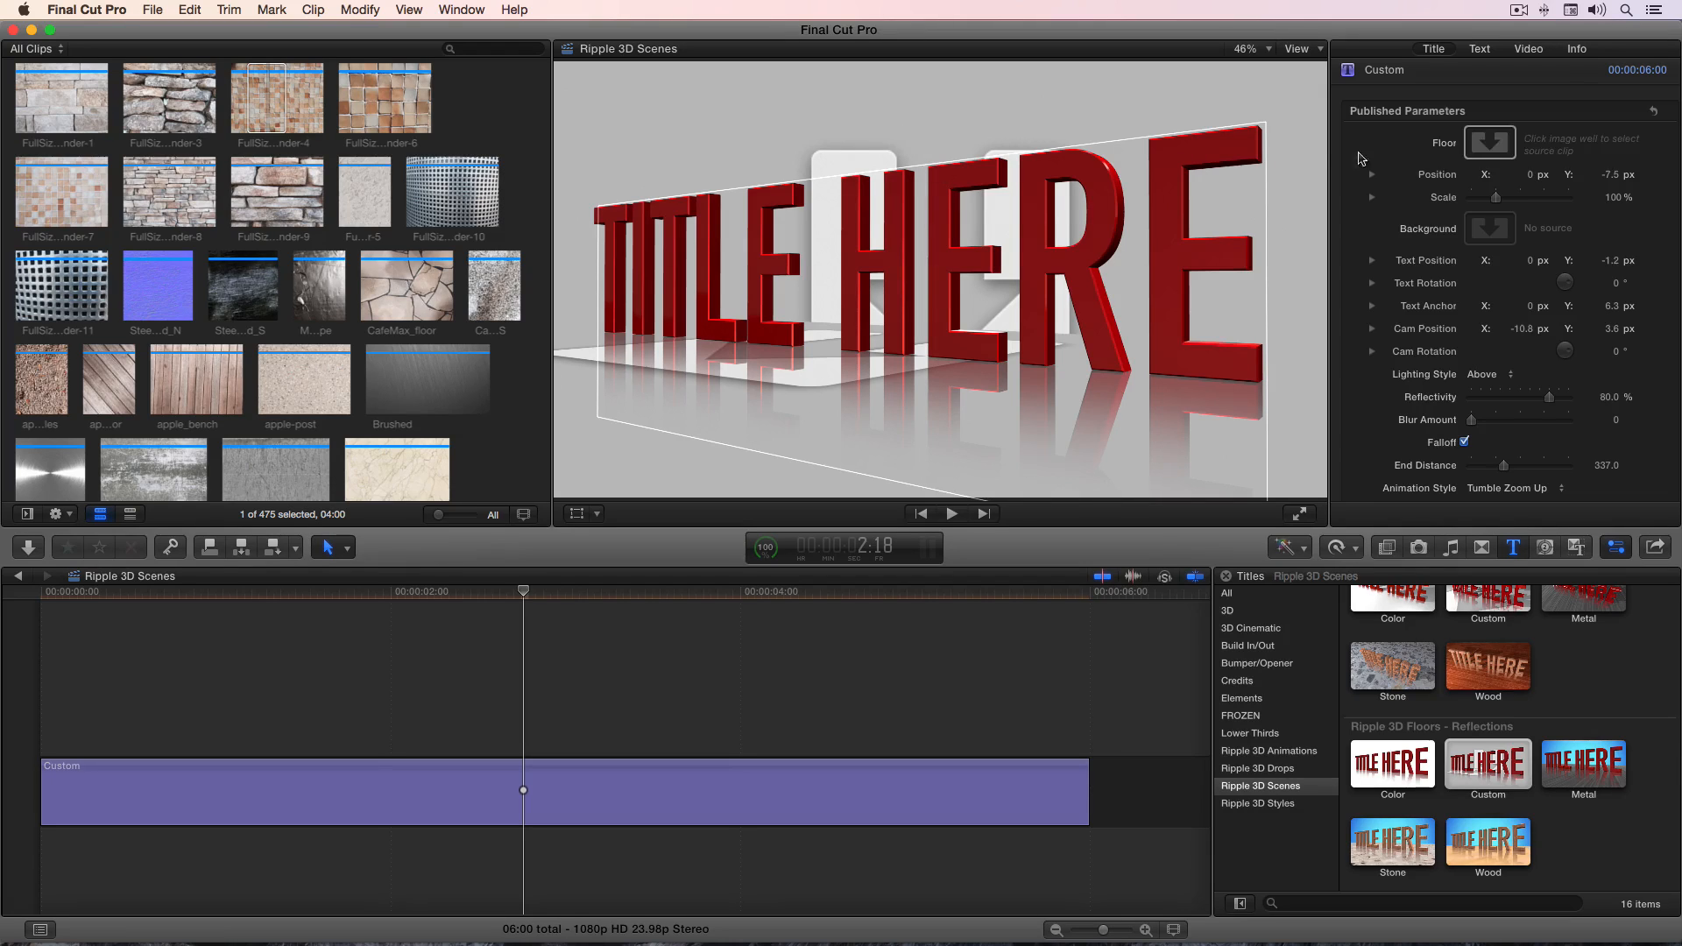
Step: Use the apple-floor clip for the Floor and the FullSizeRender-11 clip for the Background, and apply them
click(1491, 145)
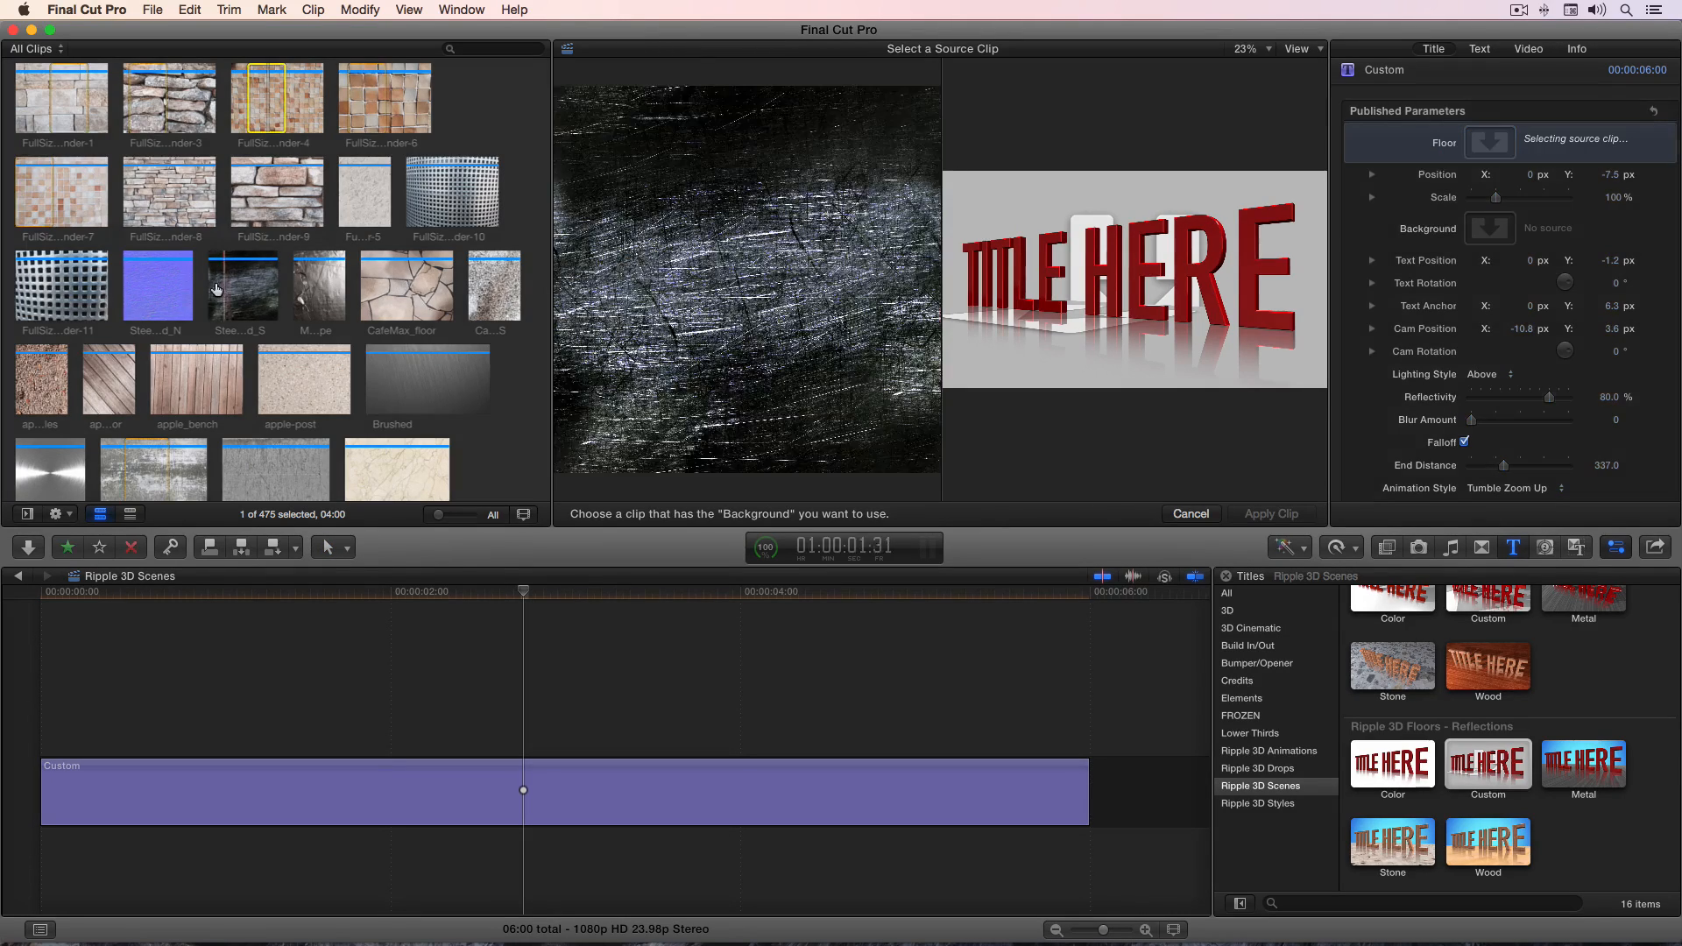
click(111, 379)
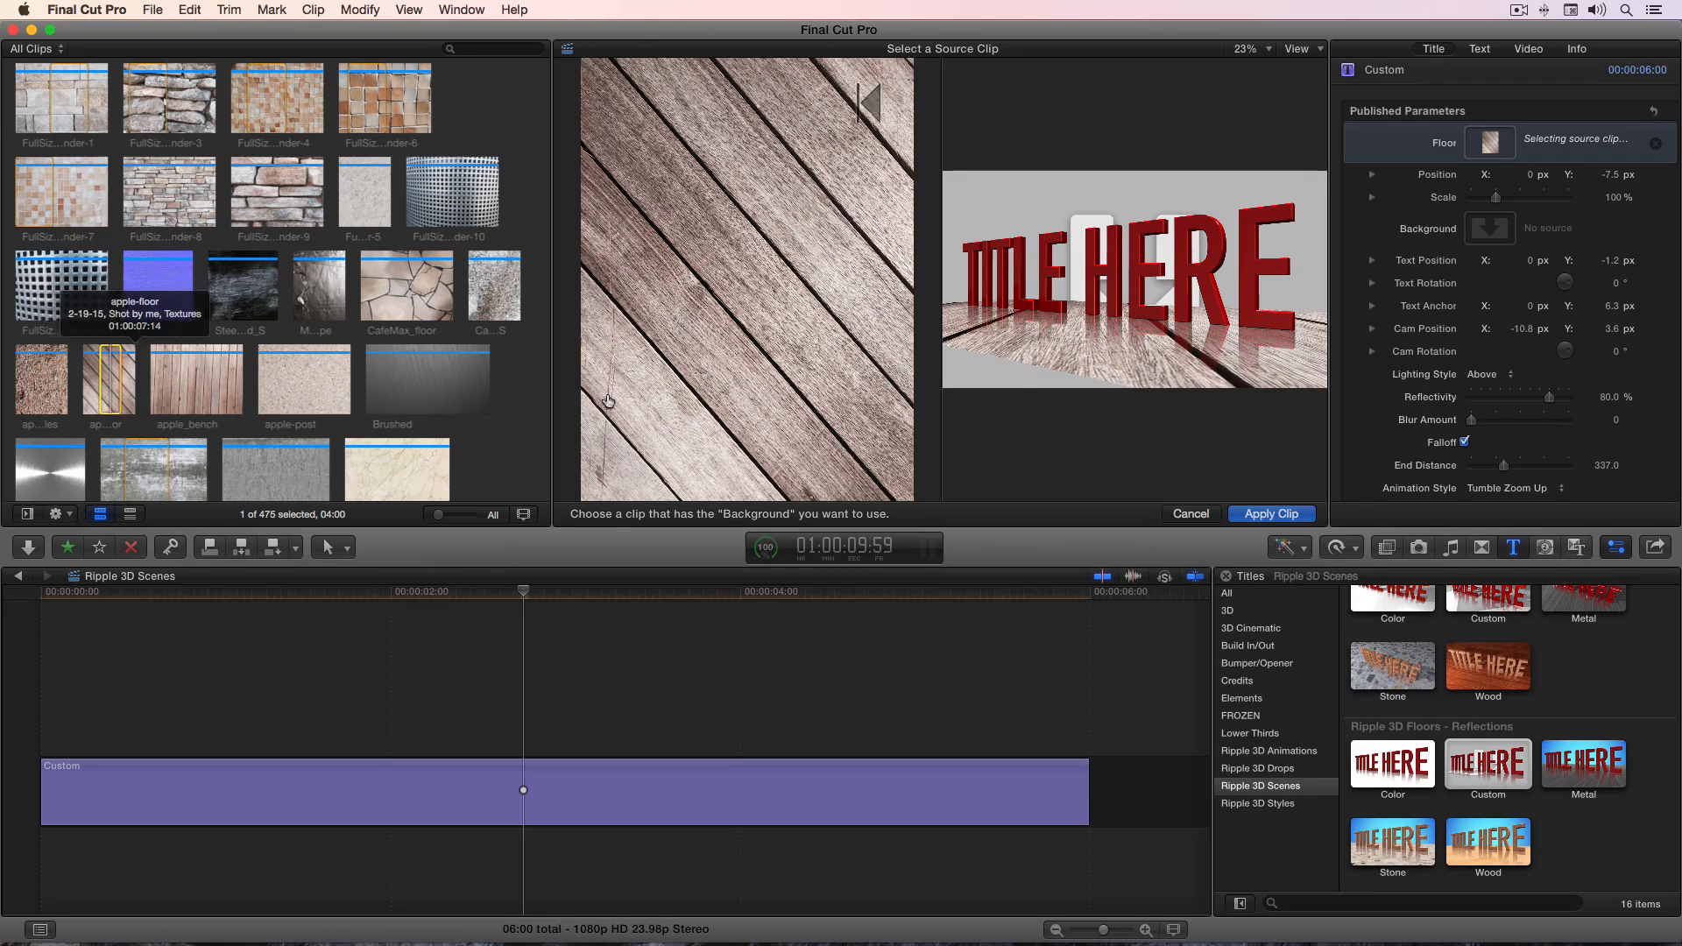
click(1491, 231)
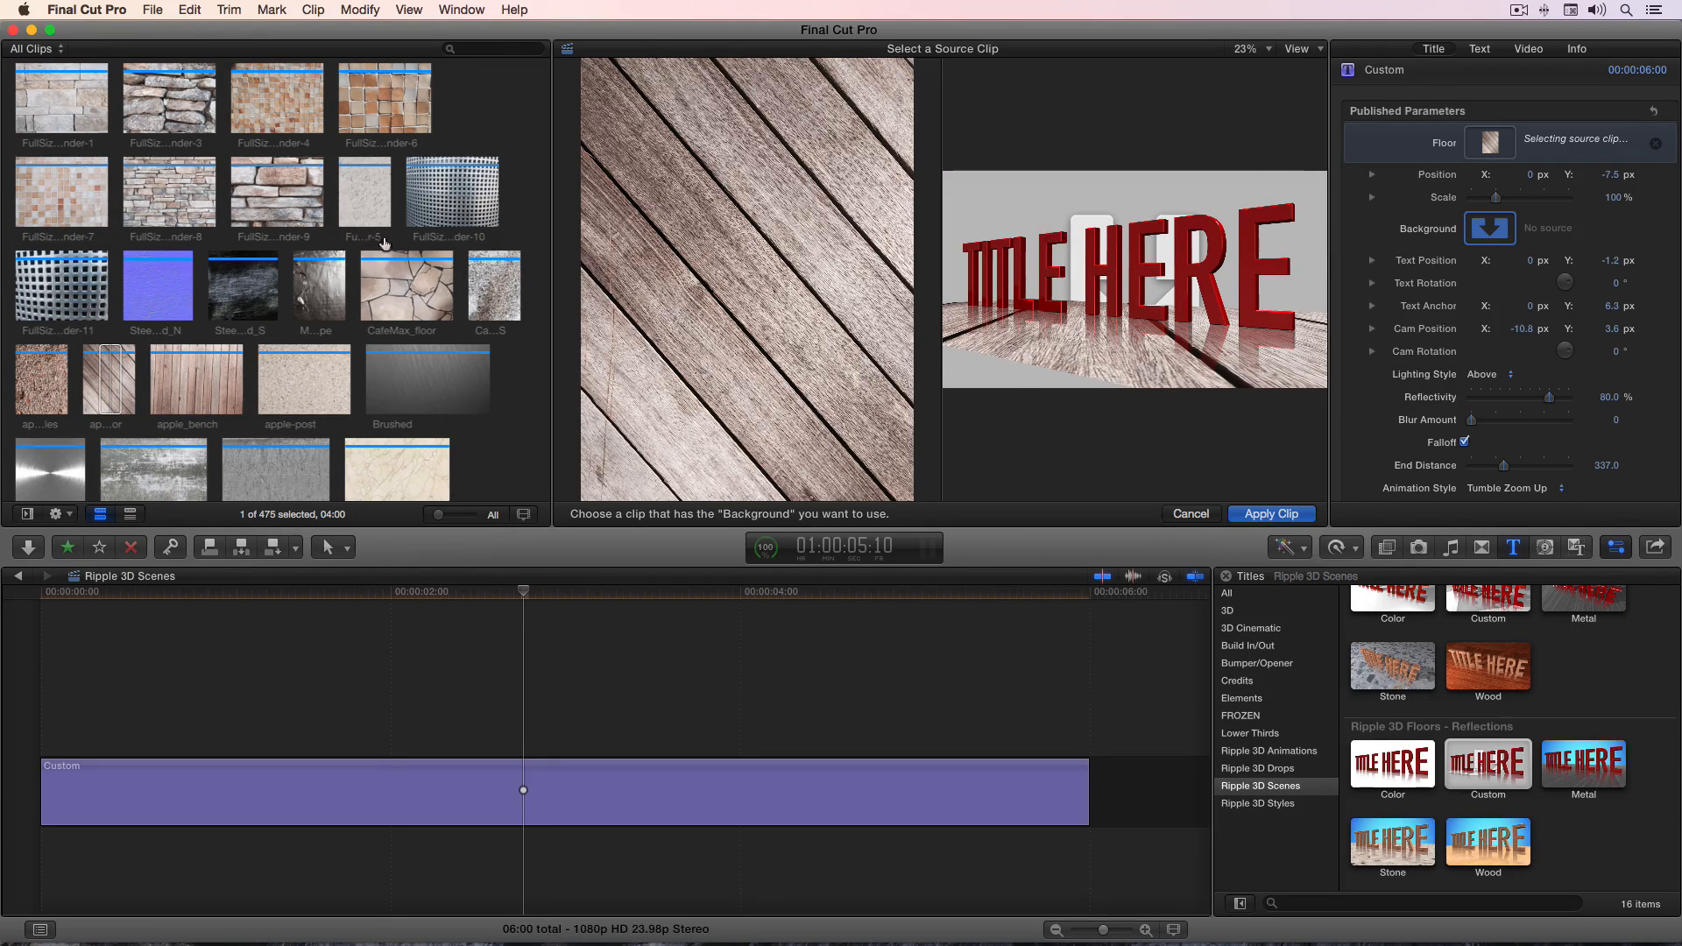
click(62, 298)
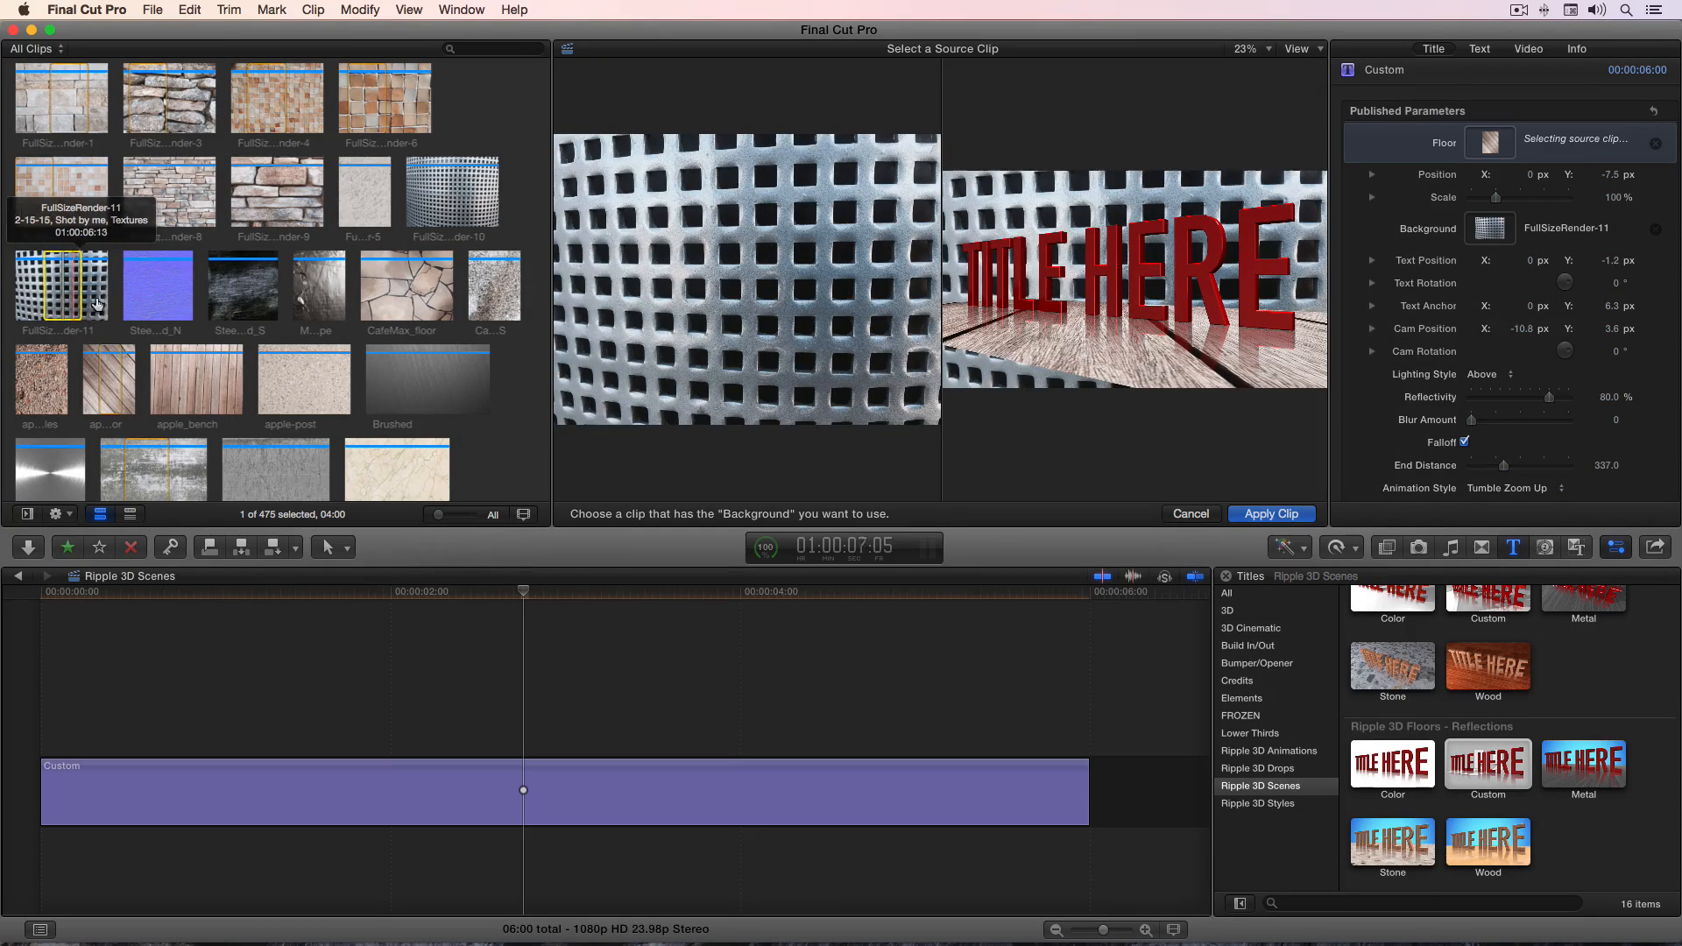
click(1274, 515)
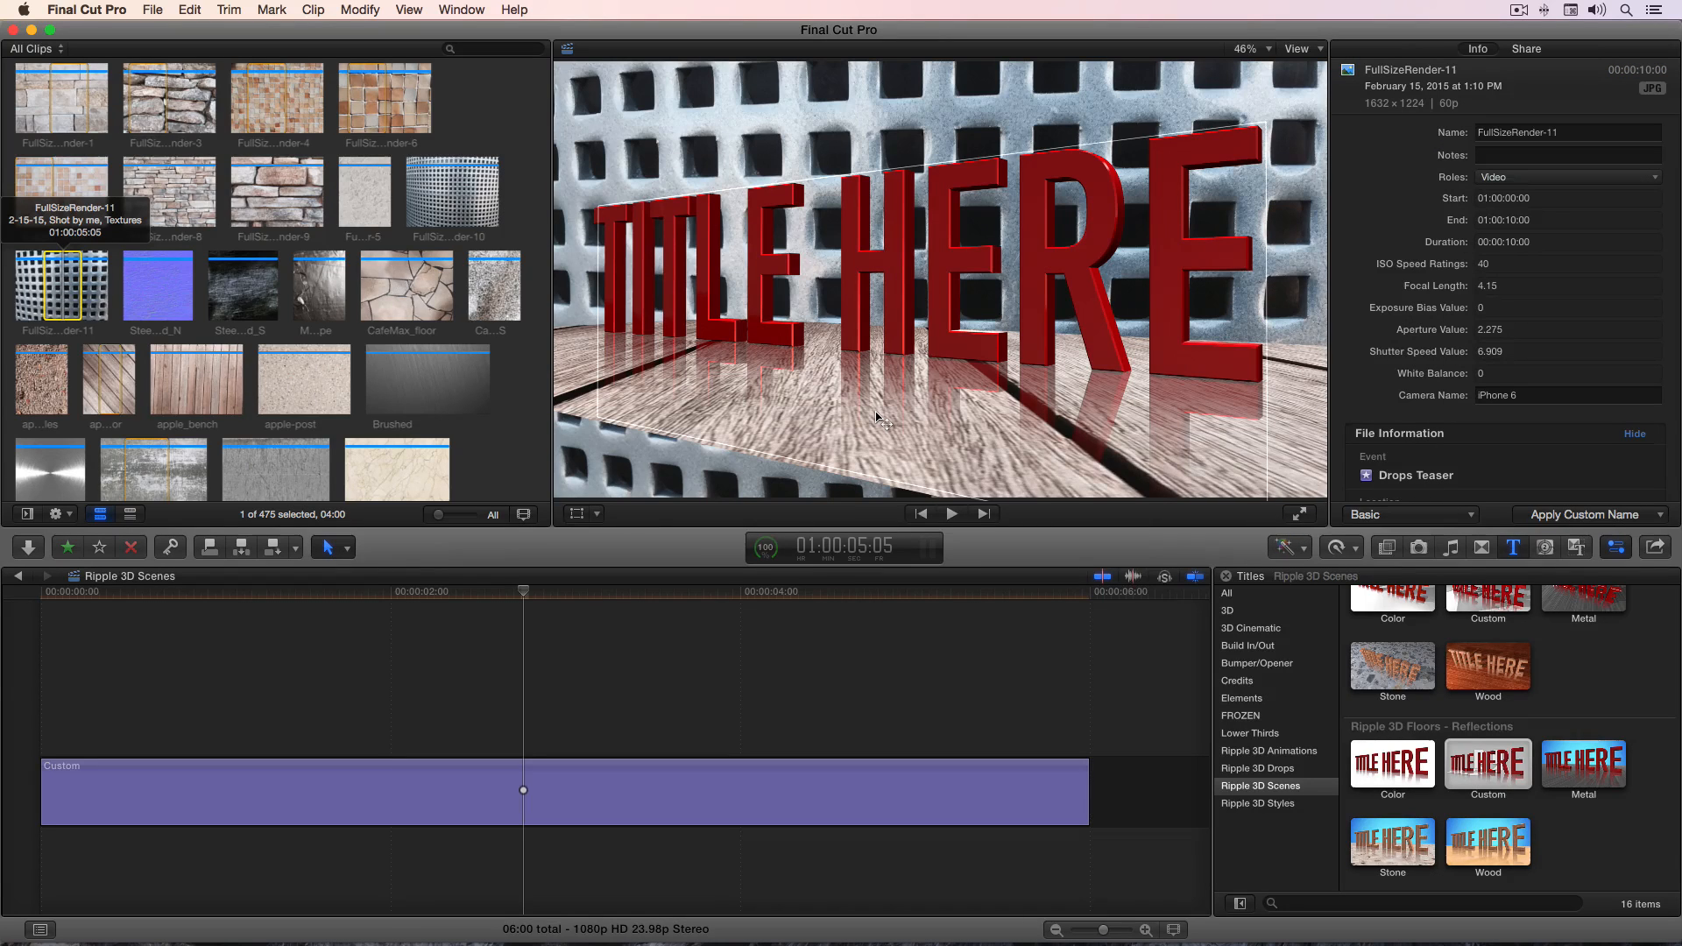
Step: Set the Custom title's floor Scale to 131% and play the title to preview it
click(523, 593)
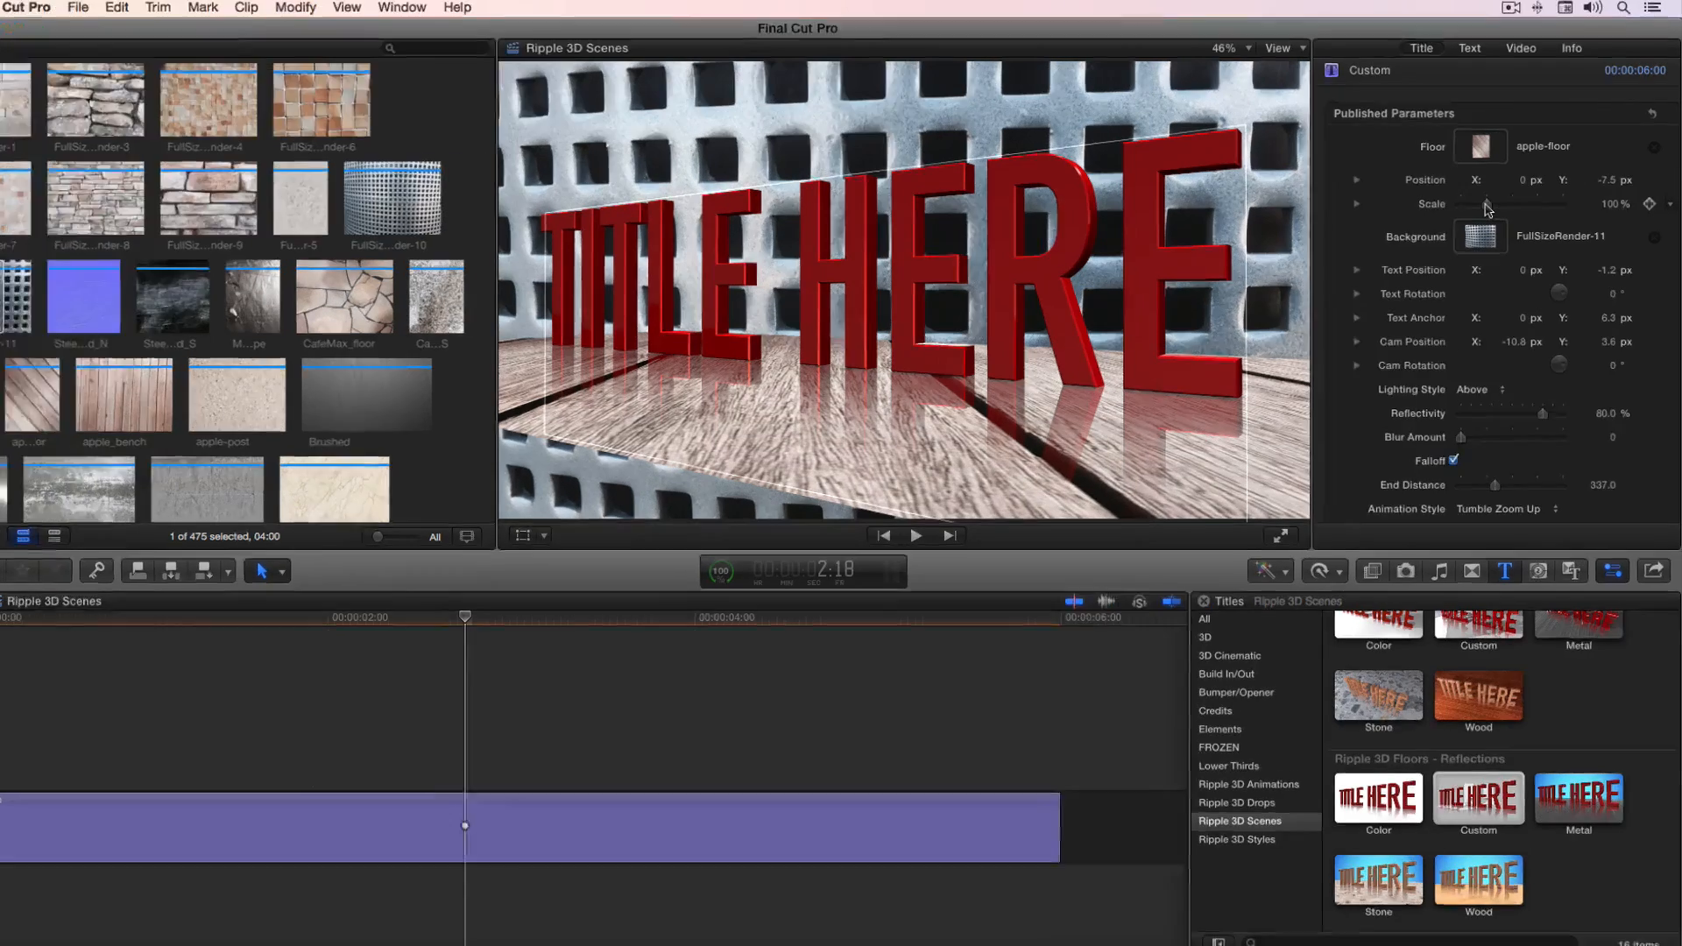
drag(1497, 202, 1503, 201)
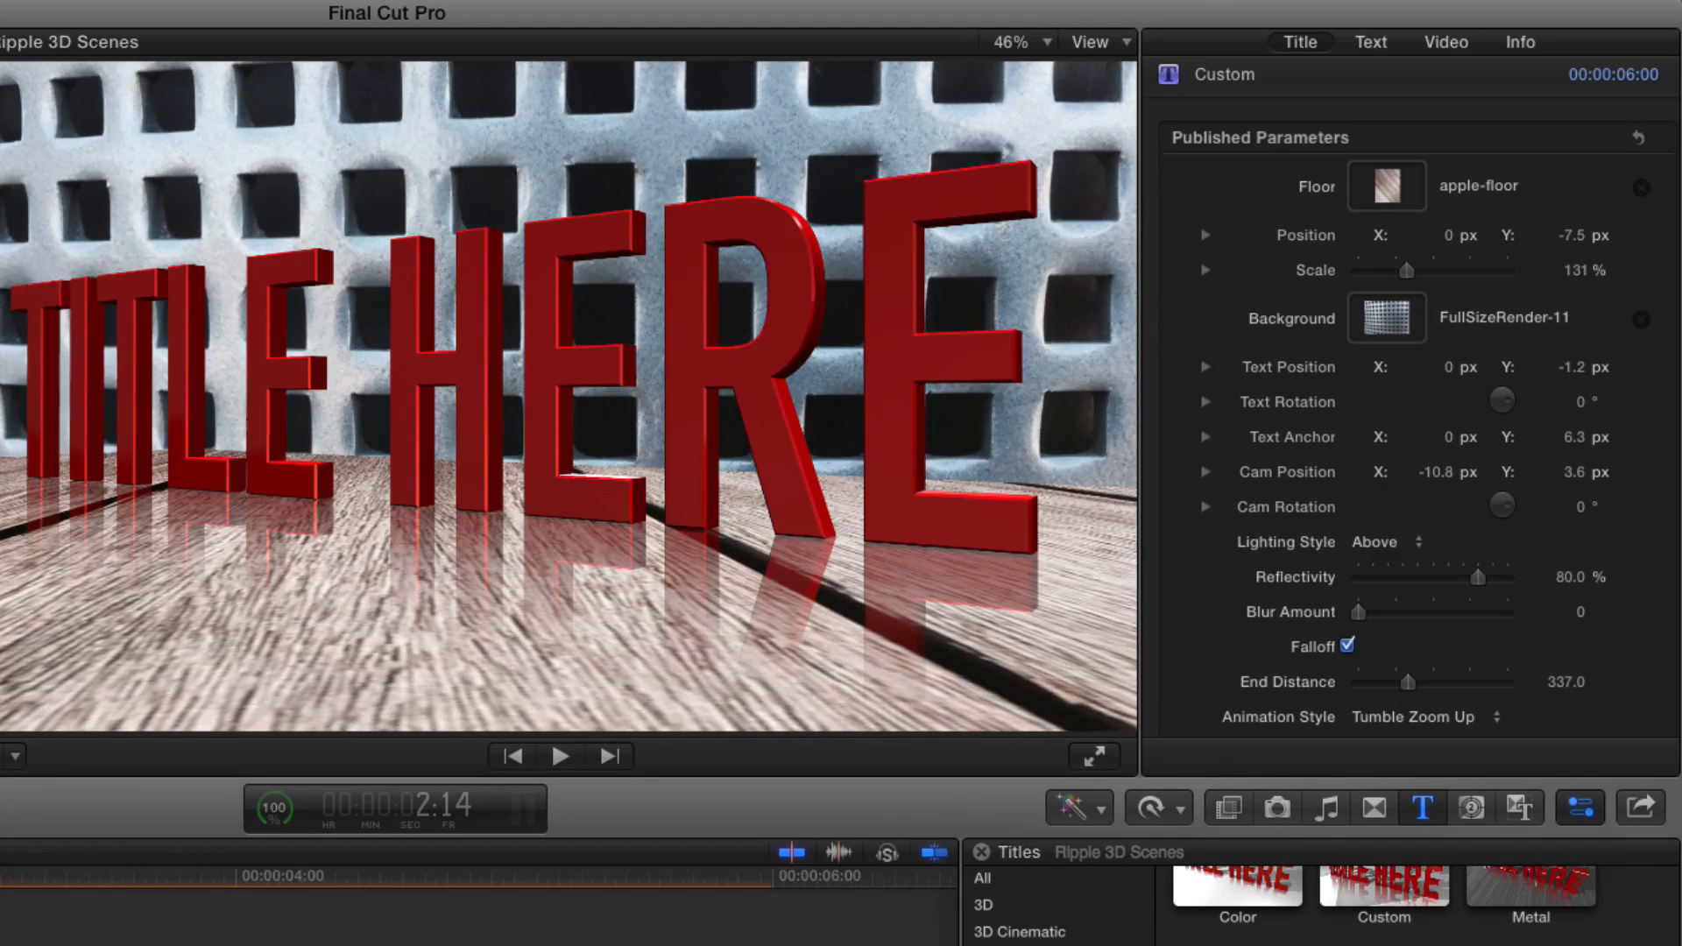
key(space)
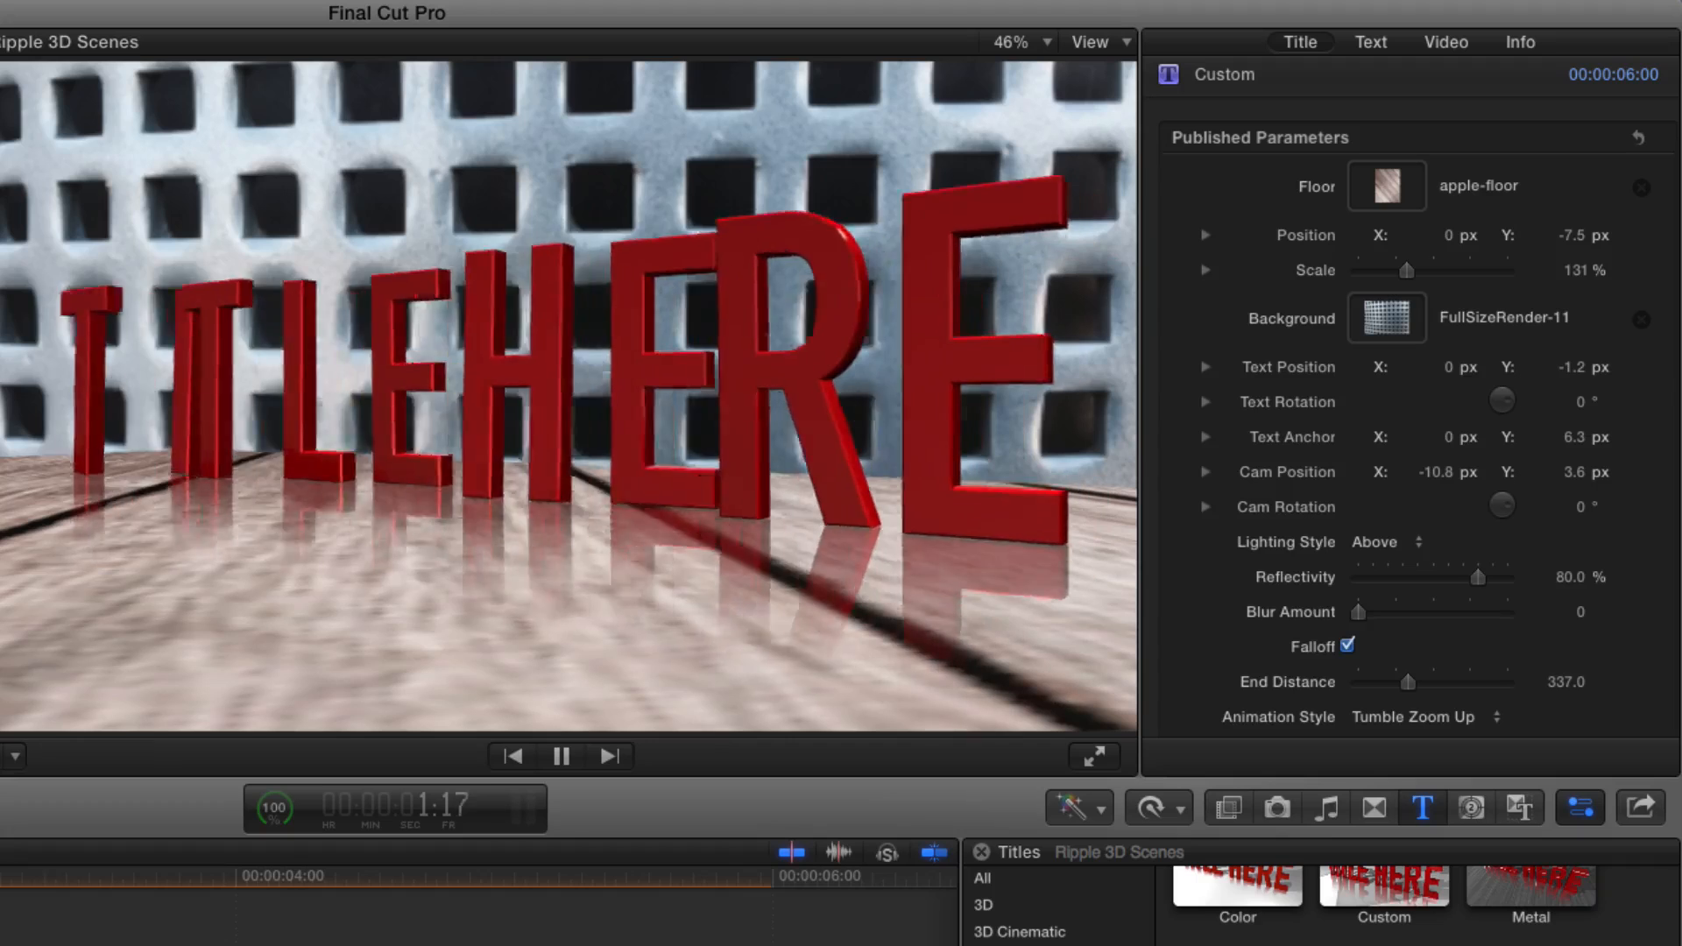
key(space)
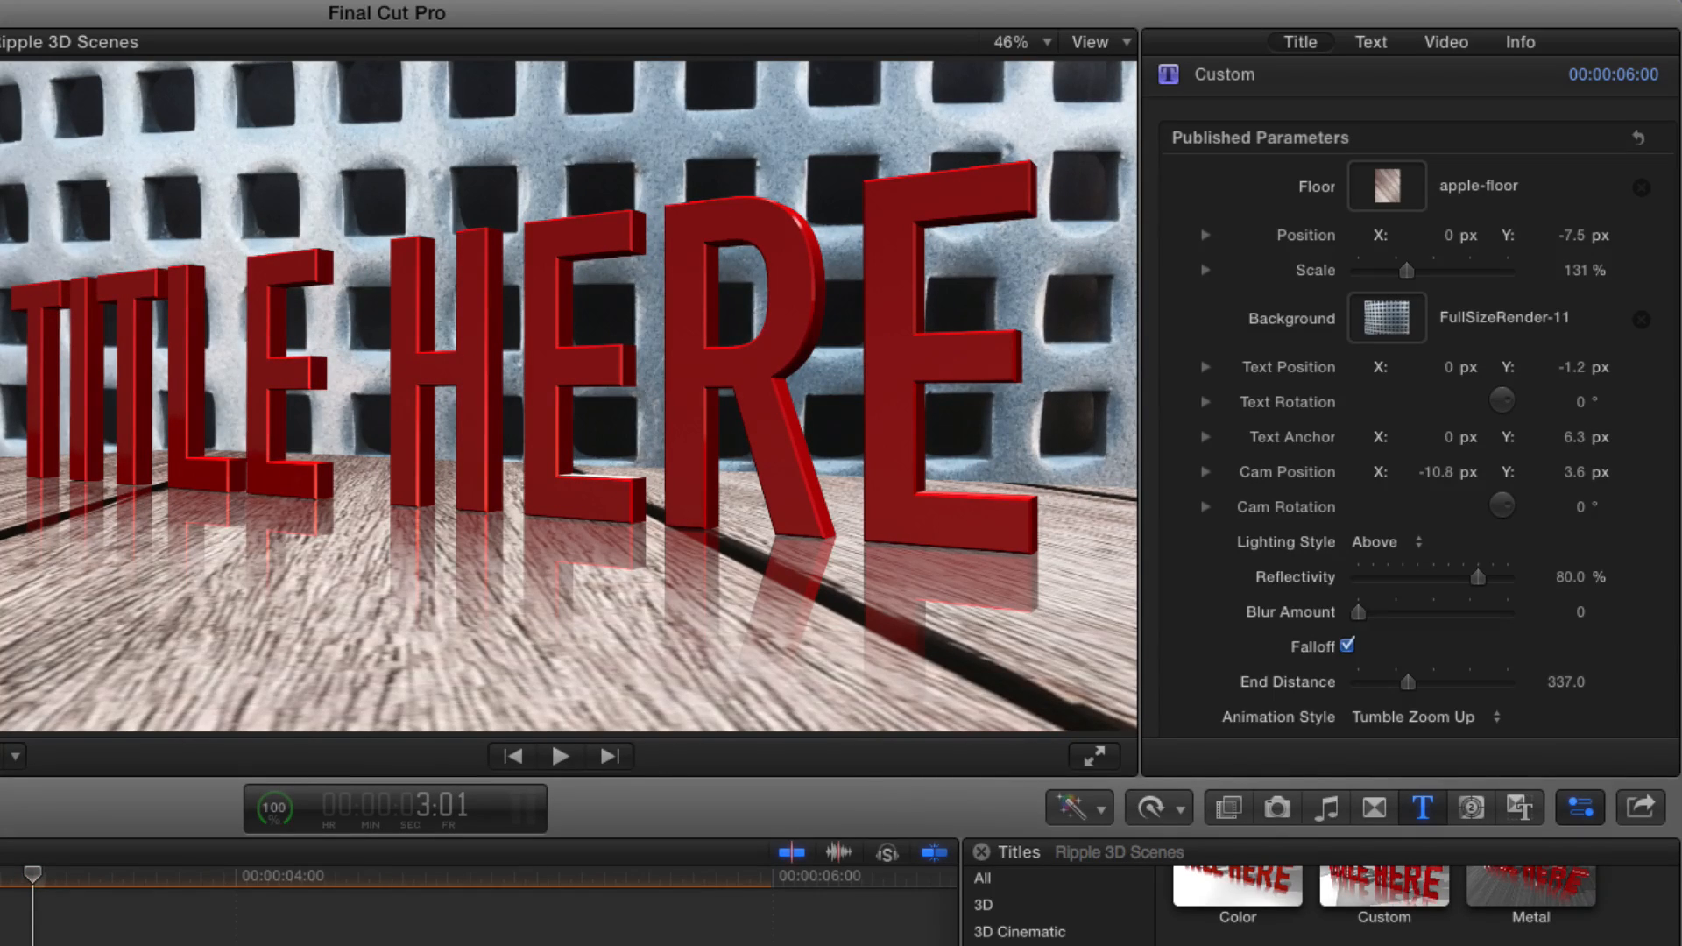
Step: Replace the Custom title with the Wood title from Ripple 3D Floors - Reflections and park the playhead at 2:18
key(Delete)
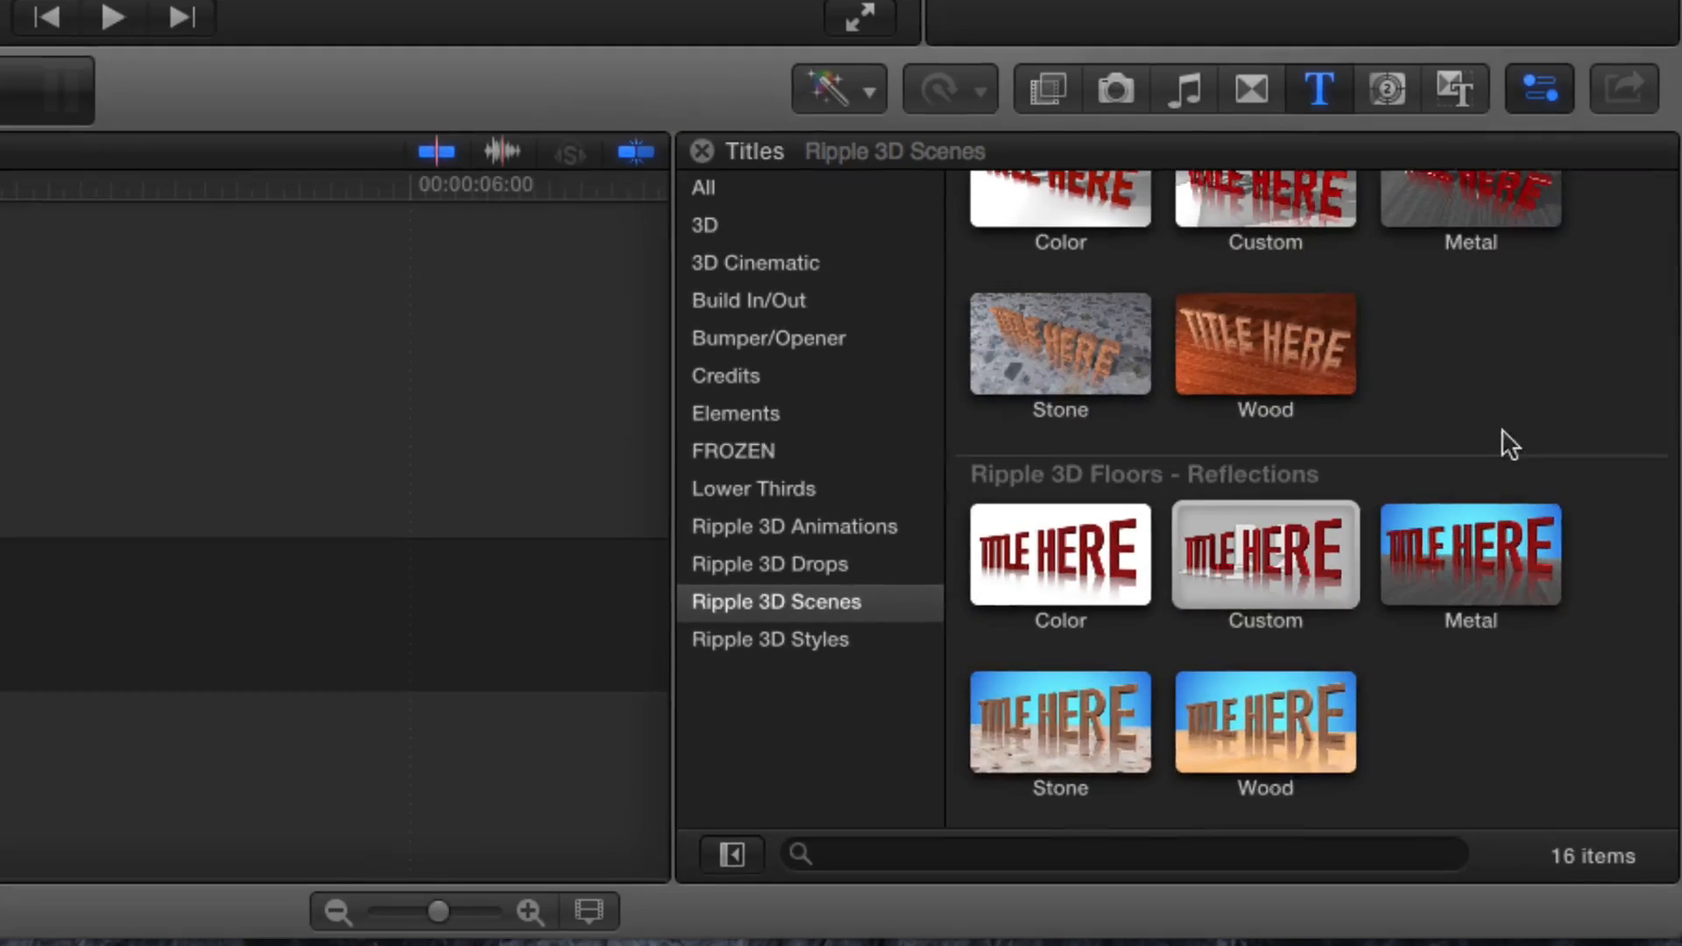
scroll(1502, 429, up, 3)
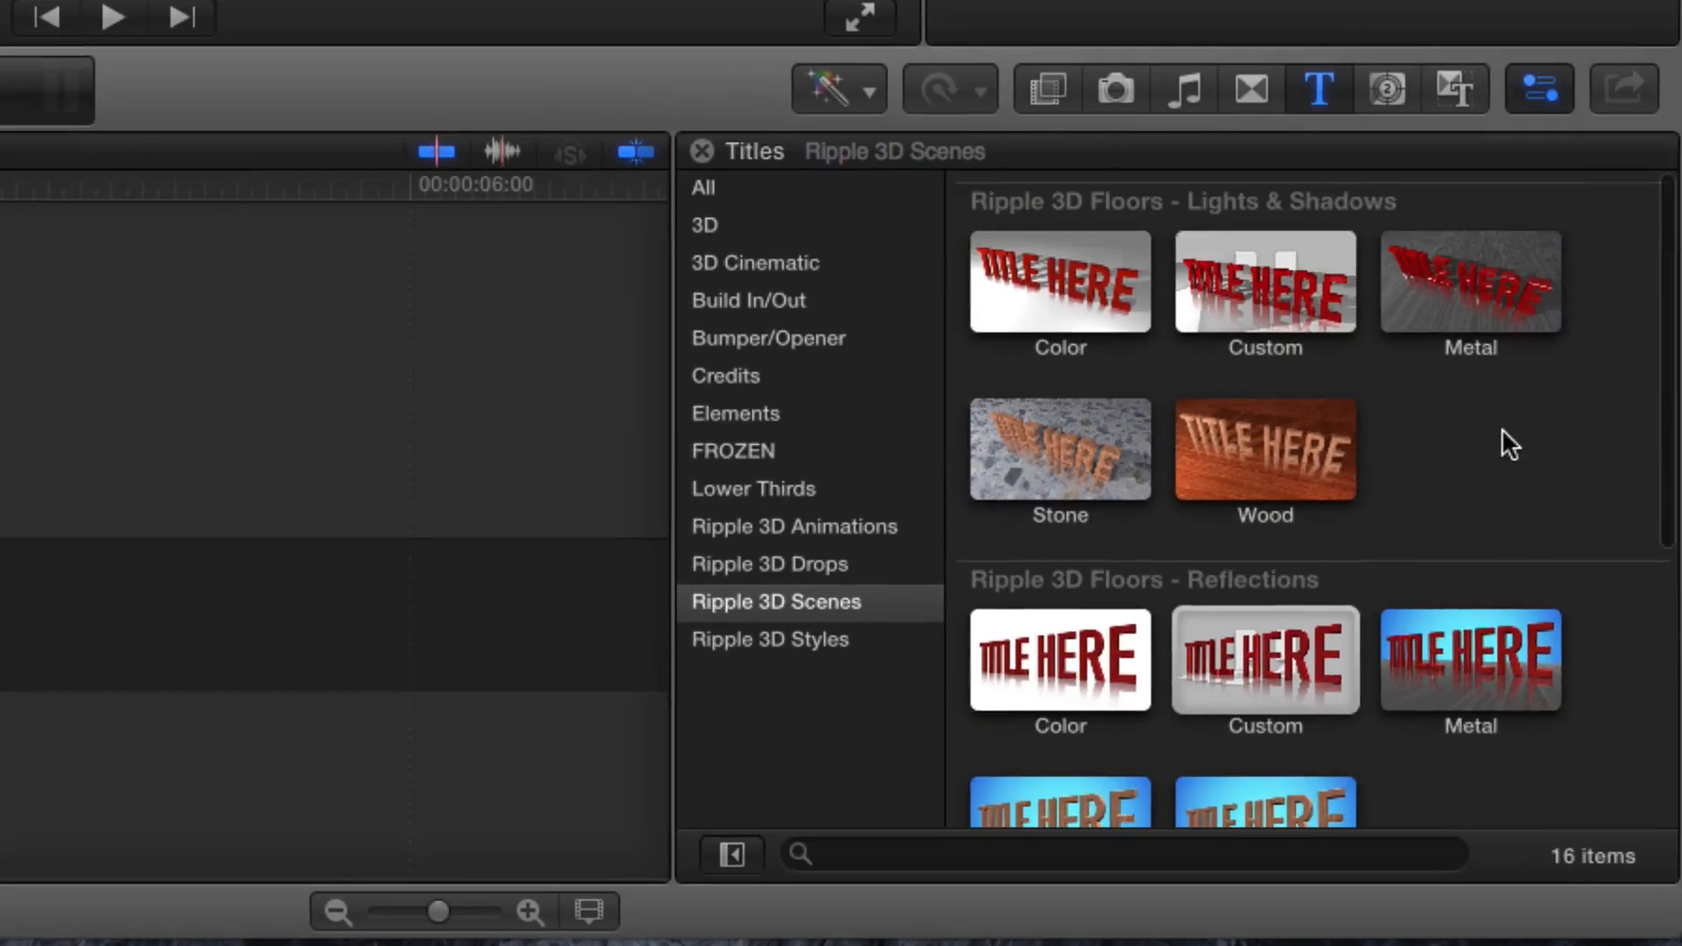
scroll(1503, 430, down, 3)
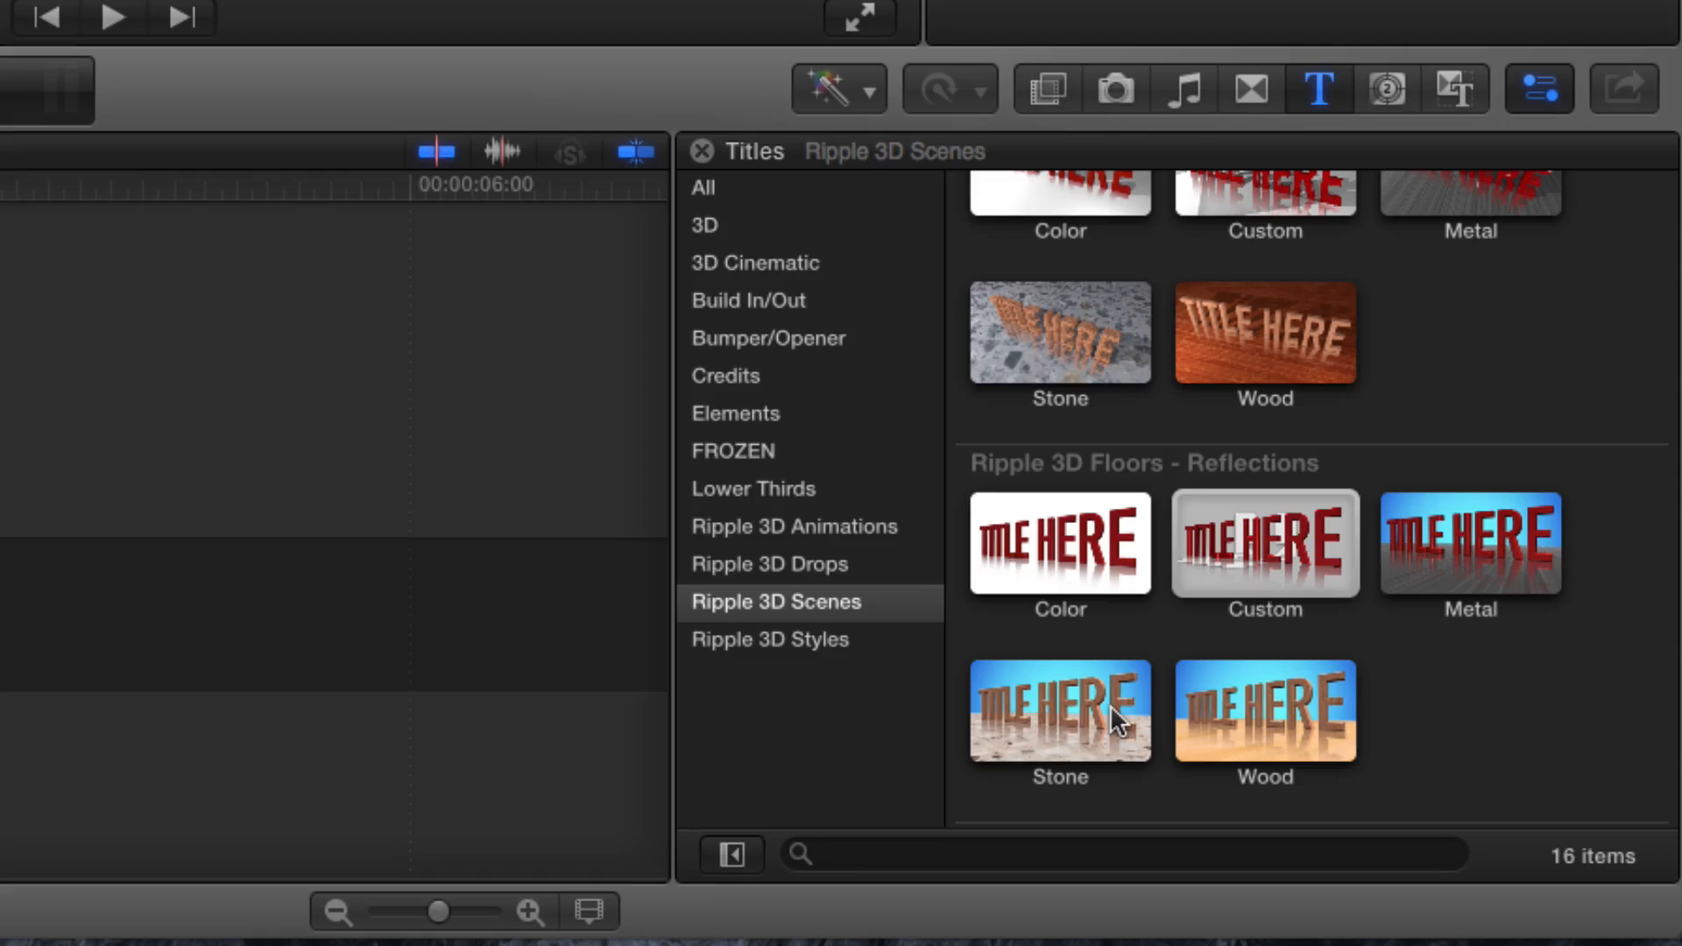
click(1260, 711)
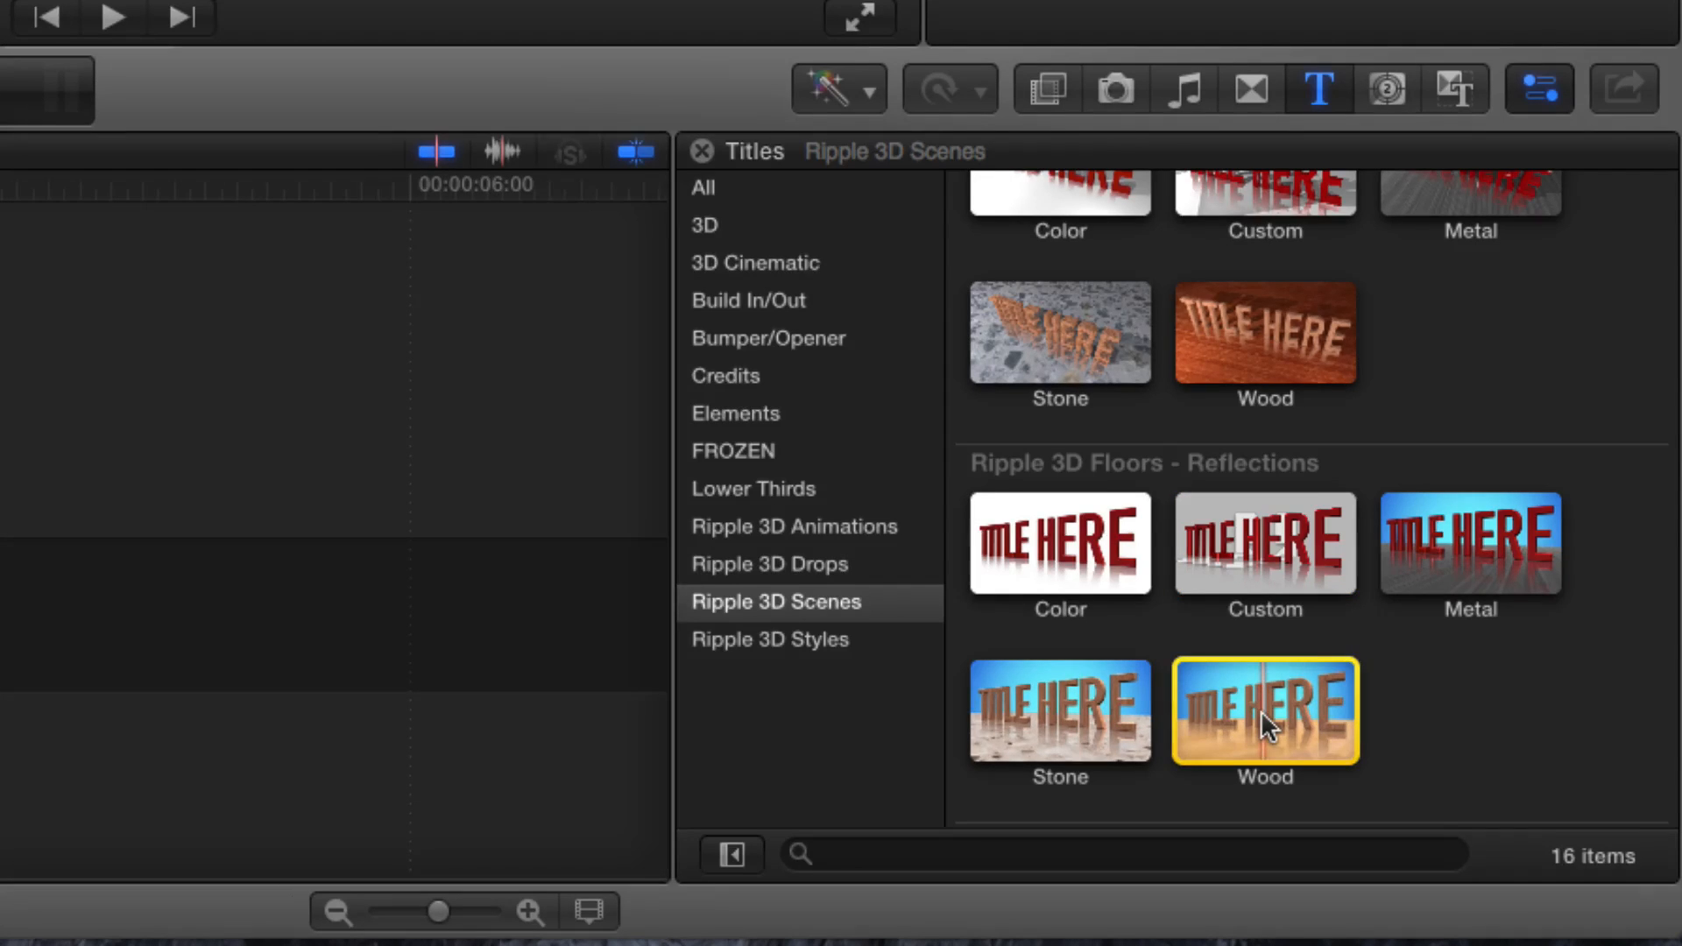
key(e)
click(523, 591)
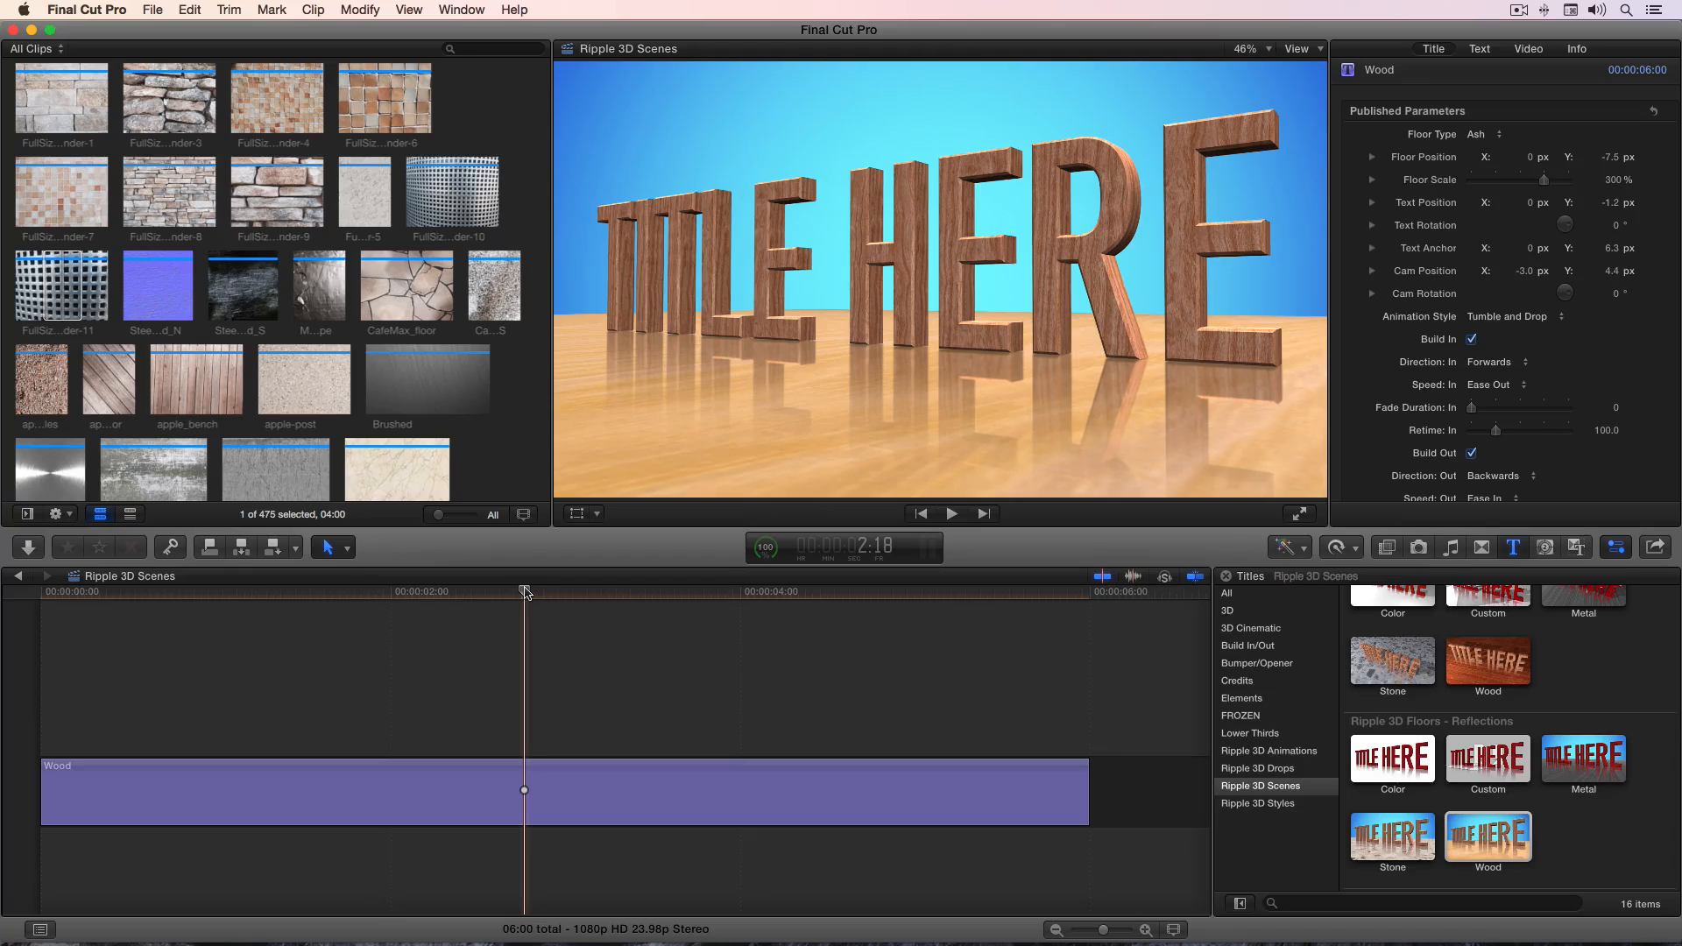
Step: Try the Cherry A, Walnut A and Walnut B floor types on the Wood title, and settle on Poplar A
click(1498, 135)
click(1491, 162)
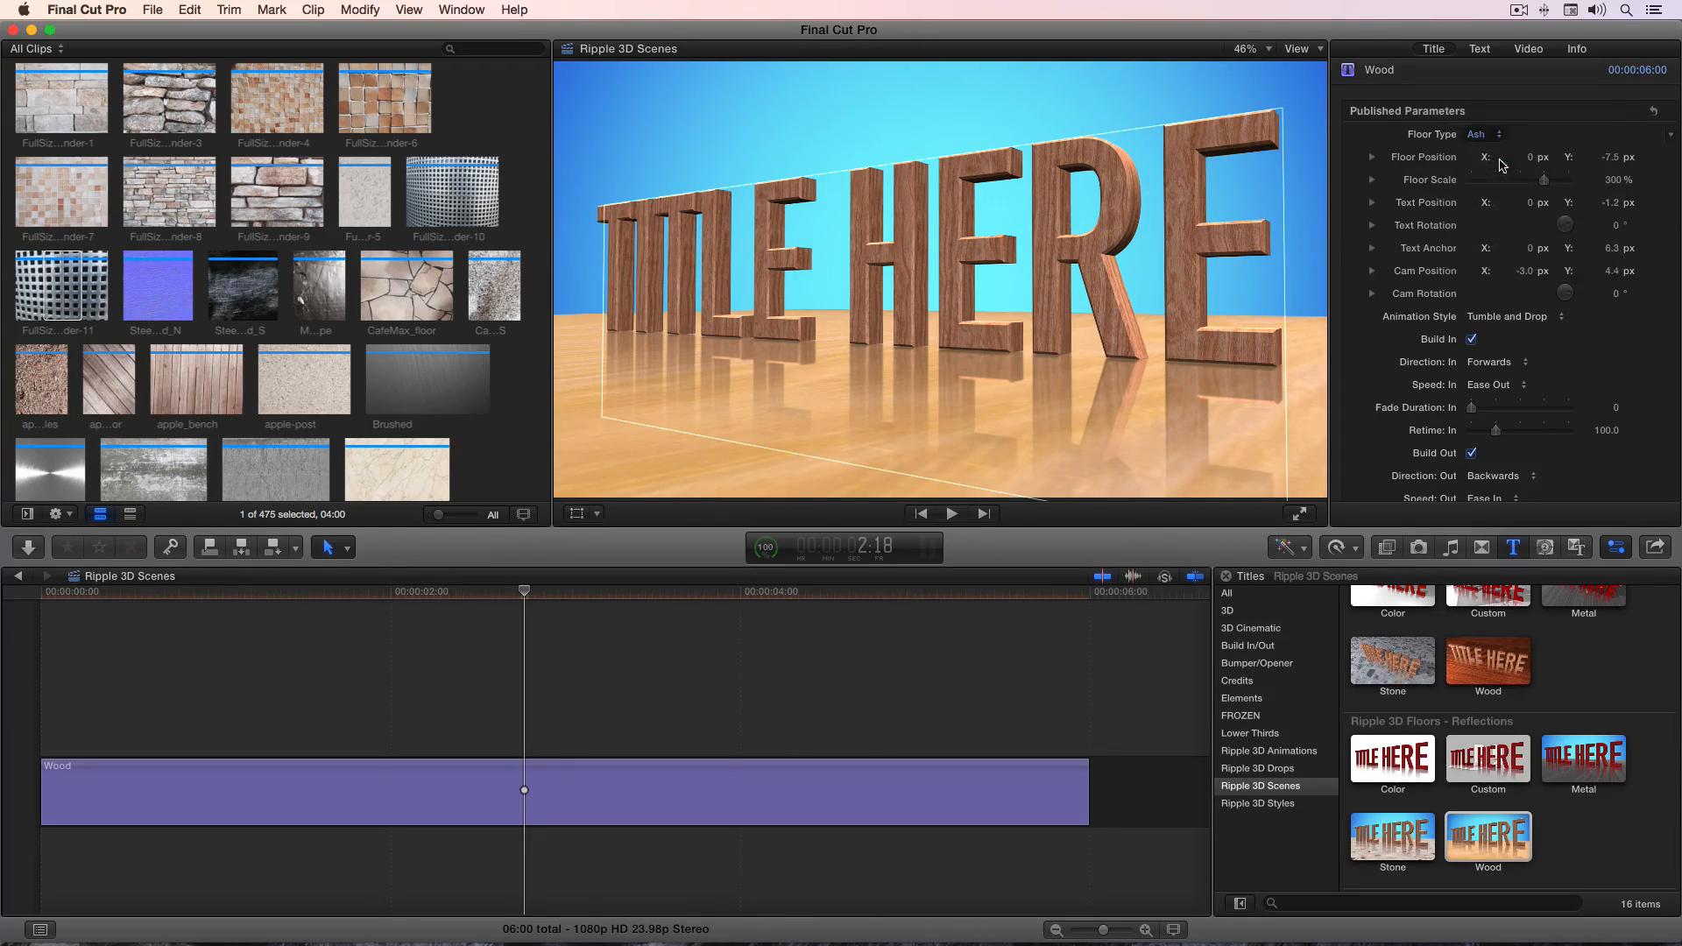
click(1495, 138)
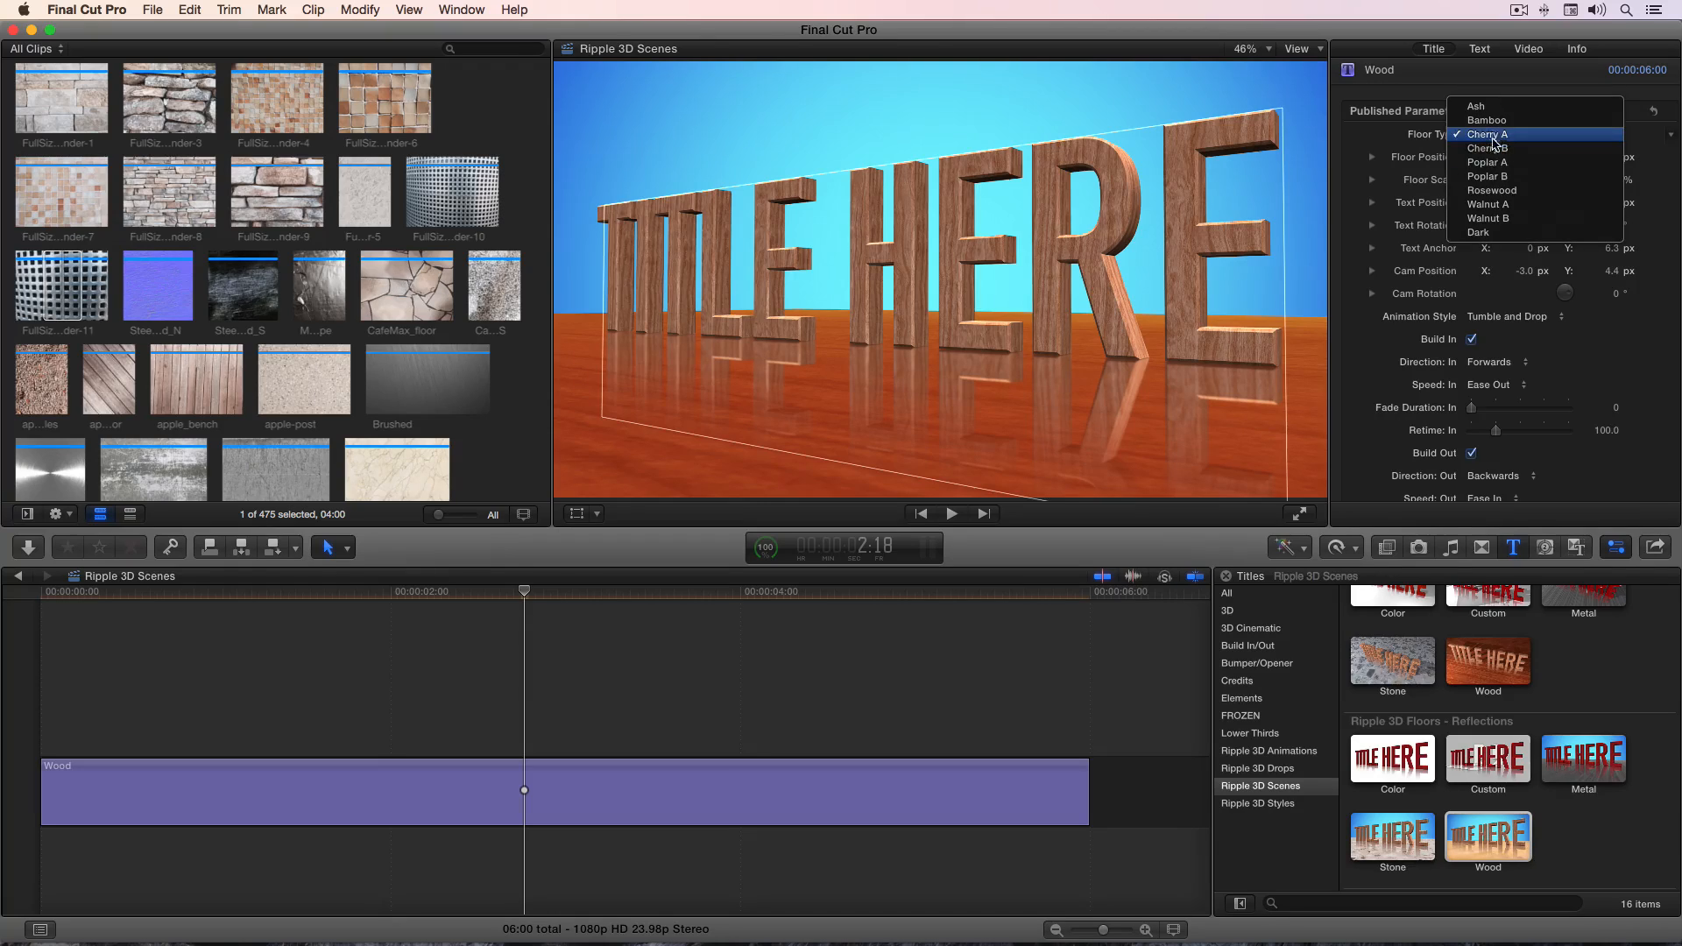
click(1487, 204)
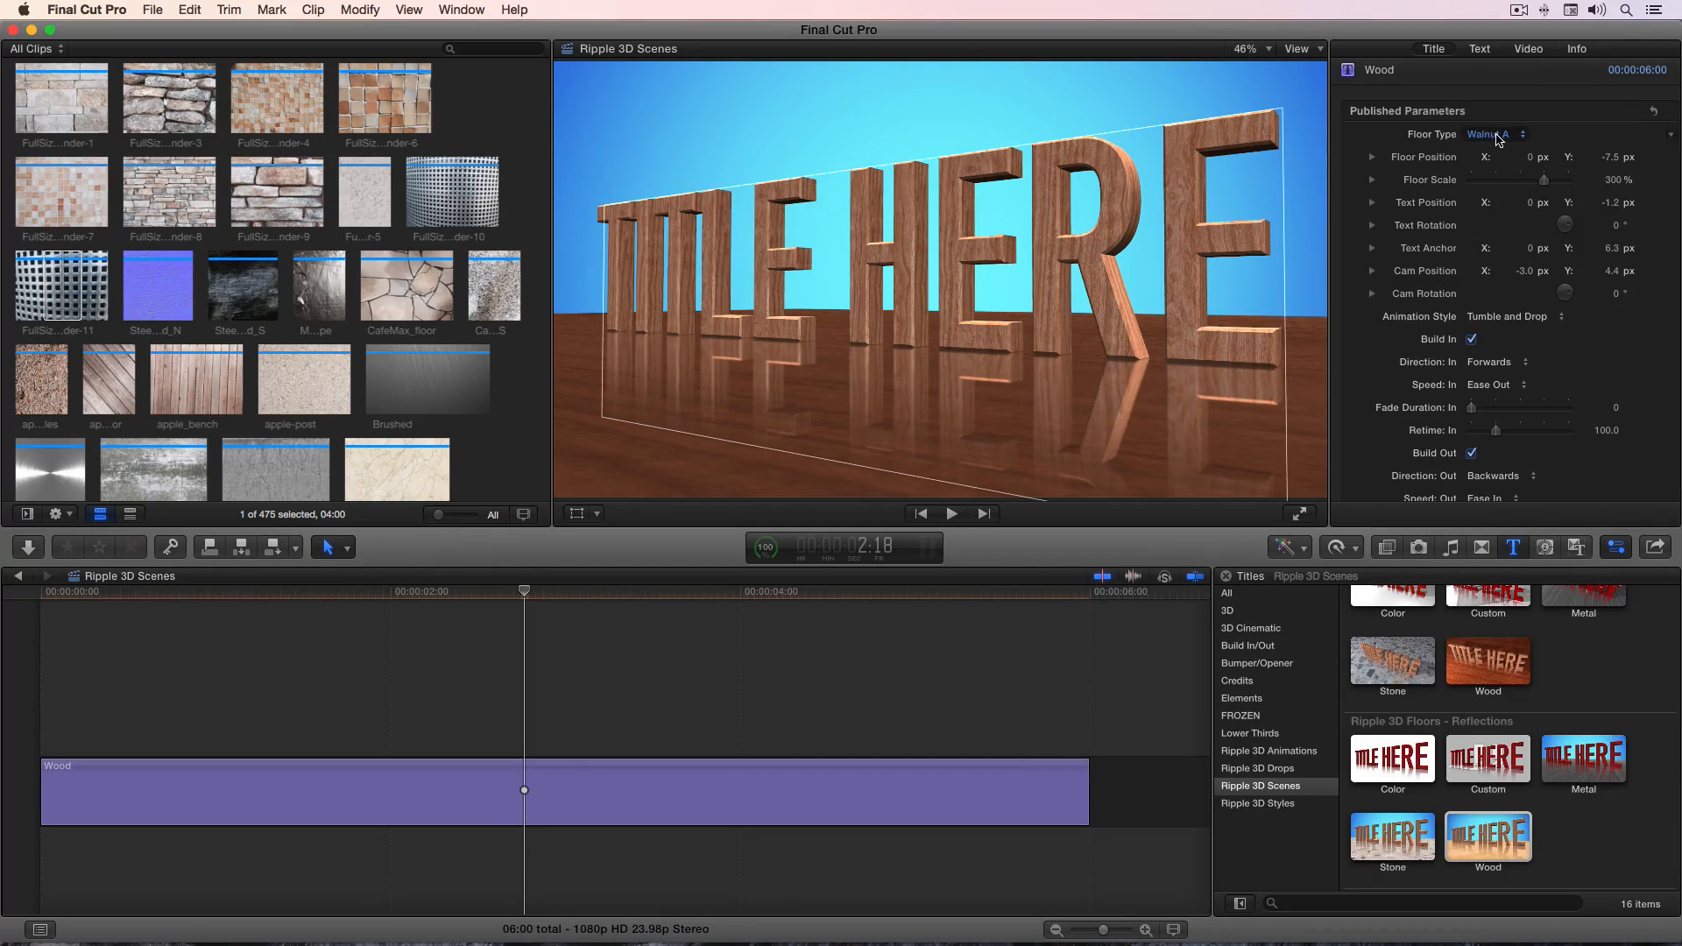
click(1498, 138)
click(1497, 148)
click(1498, 136)
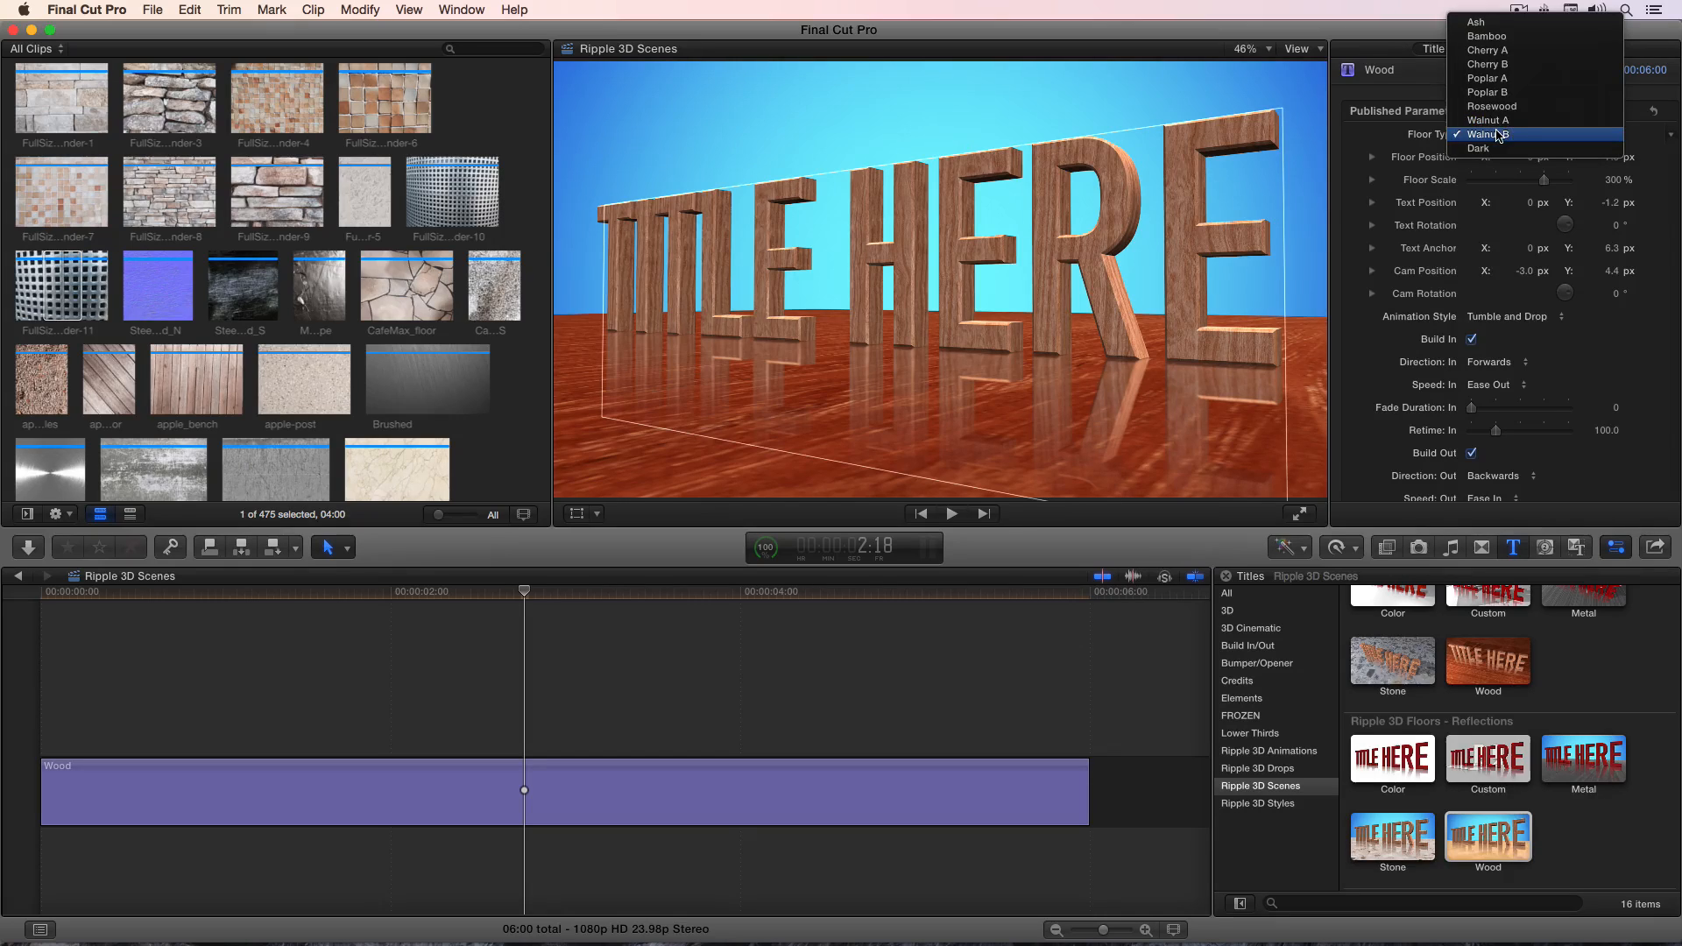
click(1489, 74)
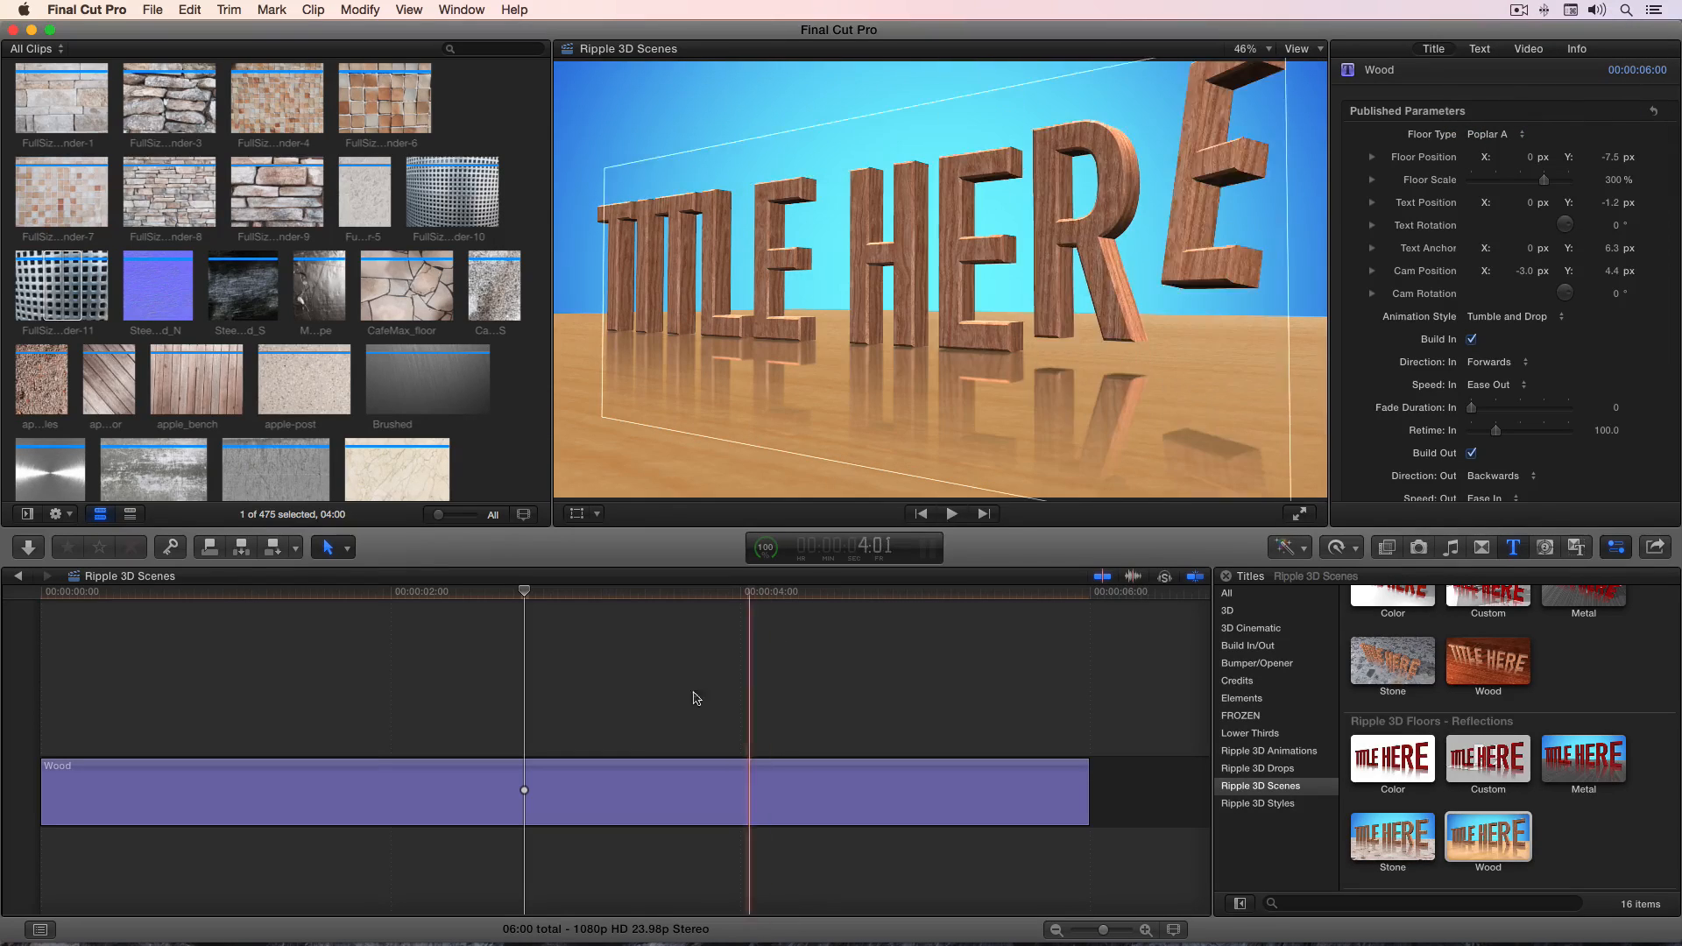
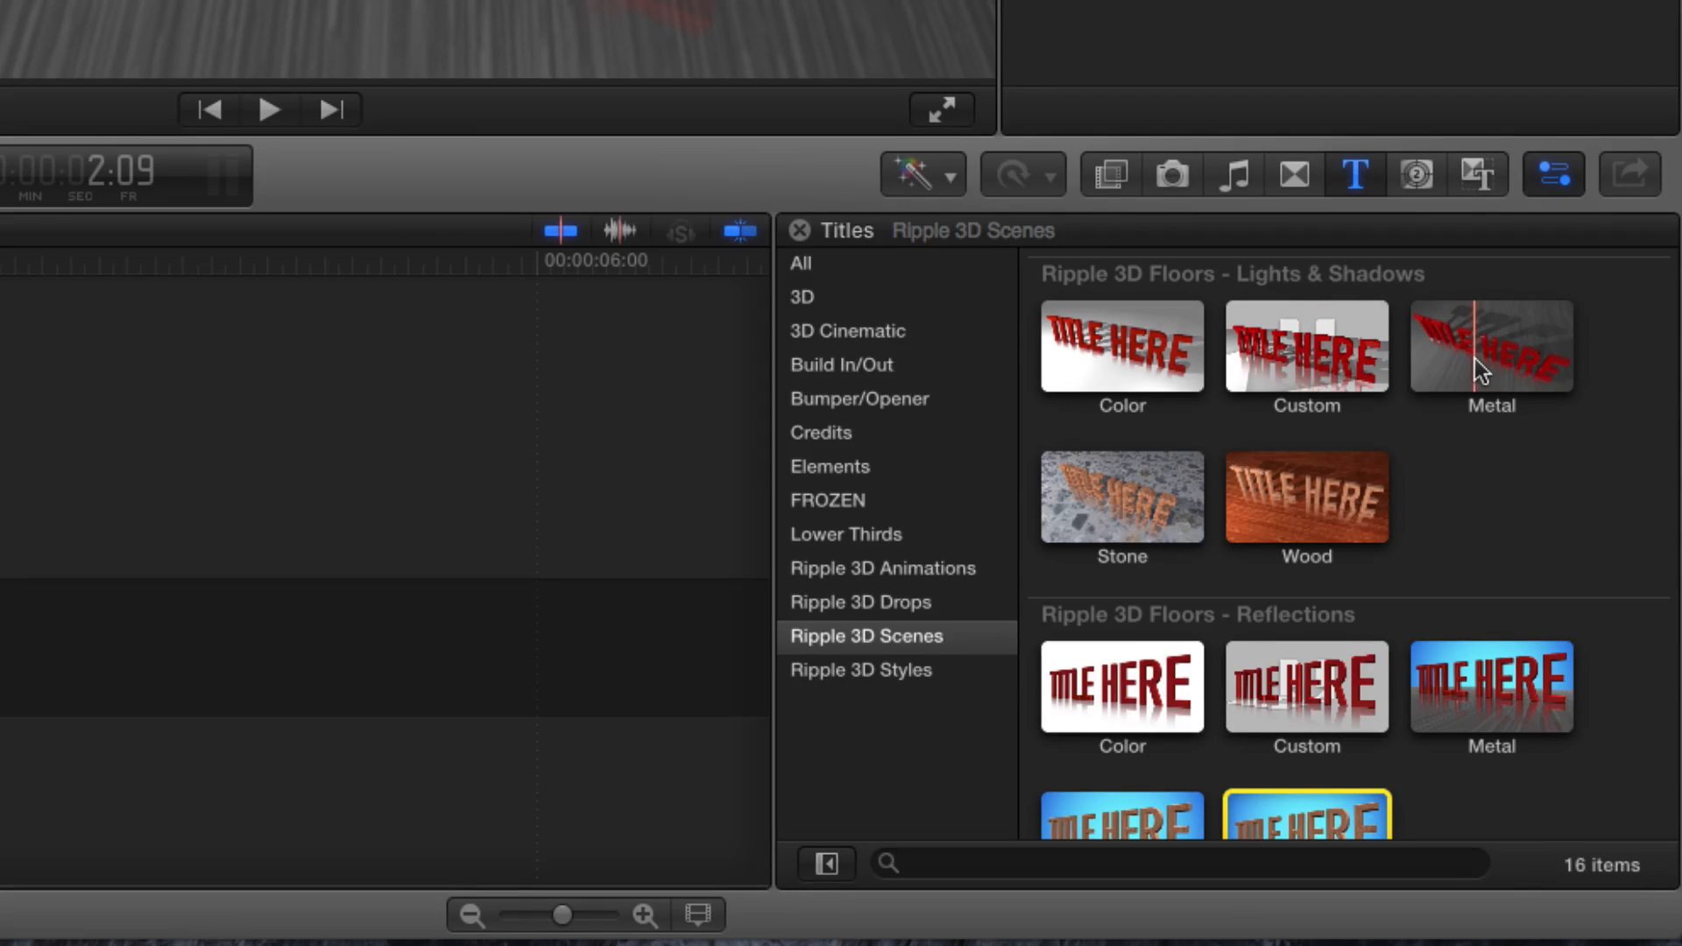
Step: Add the Color title from Ripple 3D Floors - Lights & Shadows to the empty timeline and select its clip
click(1159, 372)
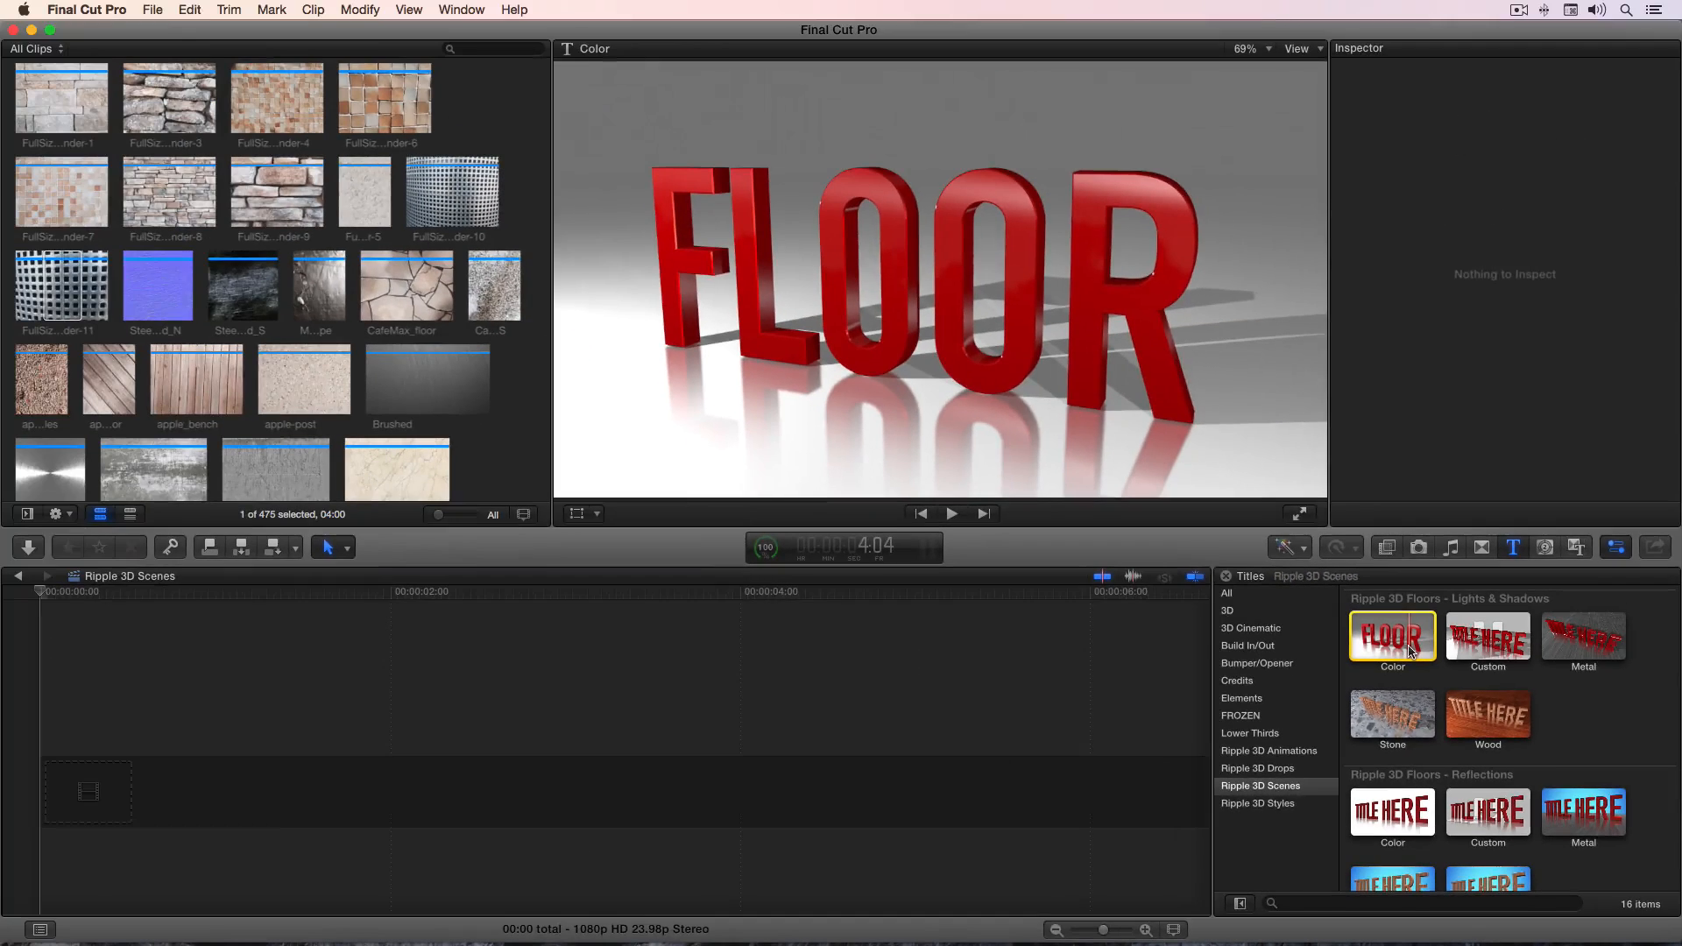
key(e)
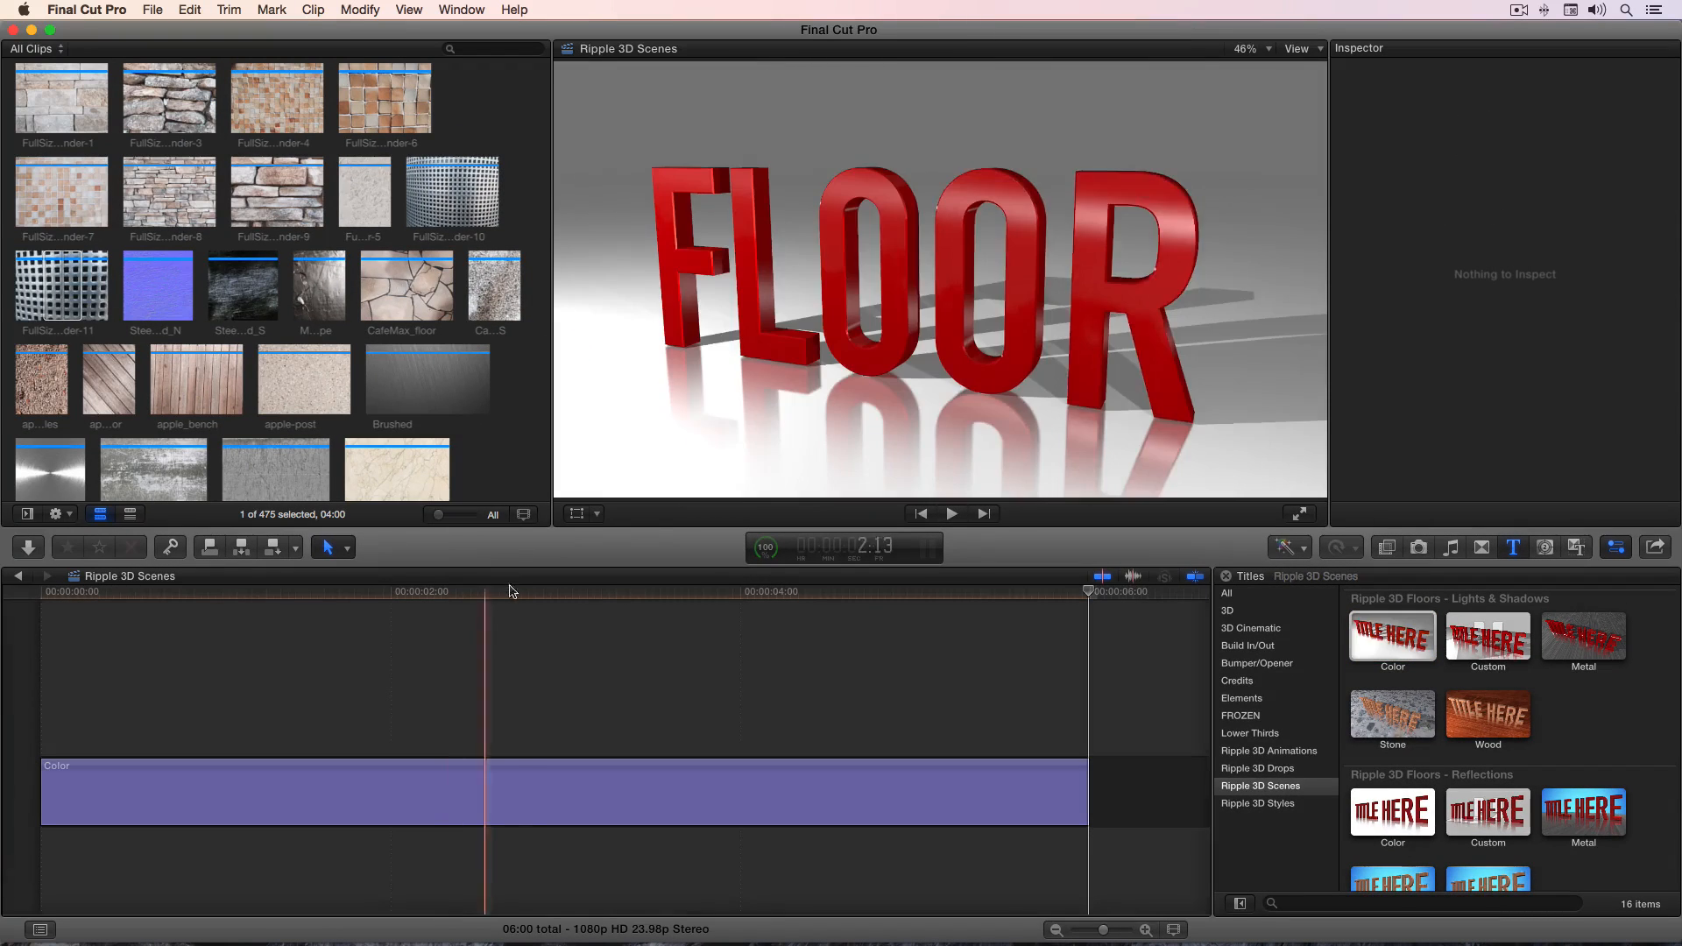
click(505, 596)
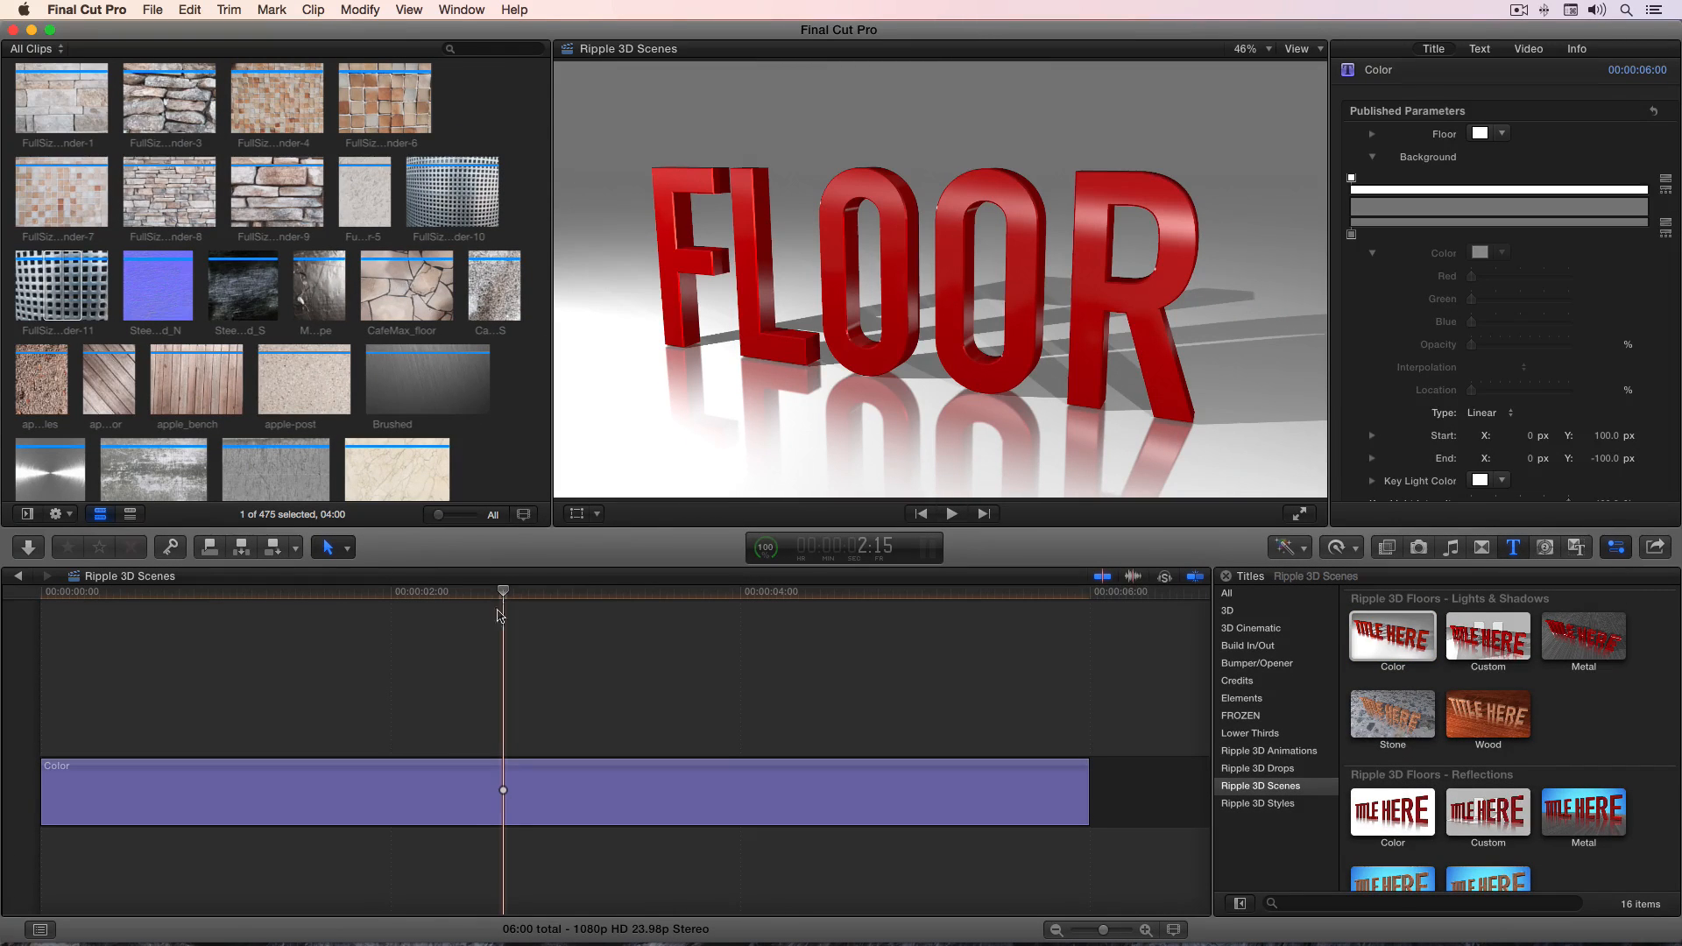
click(492, 811)
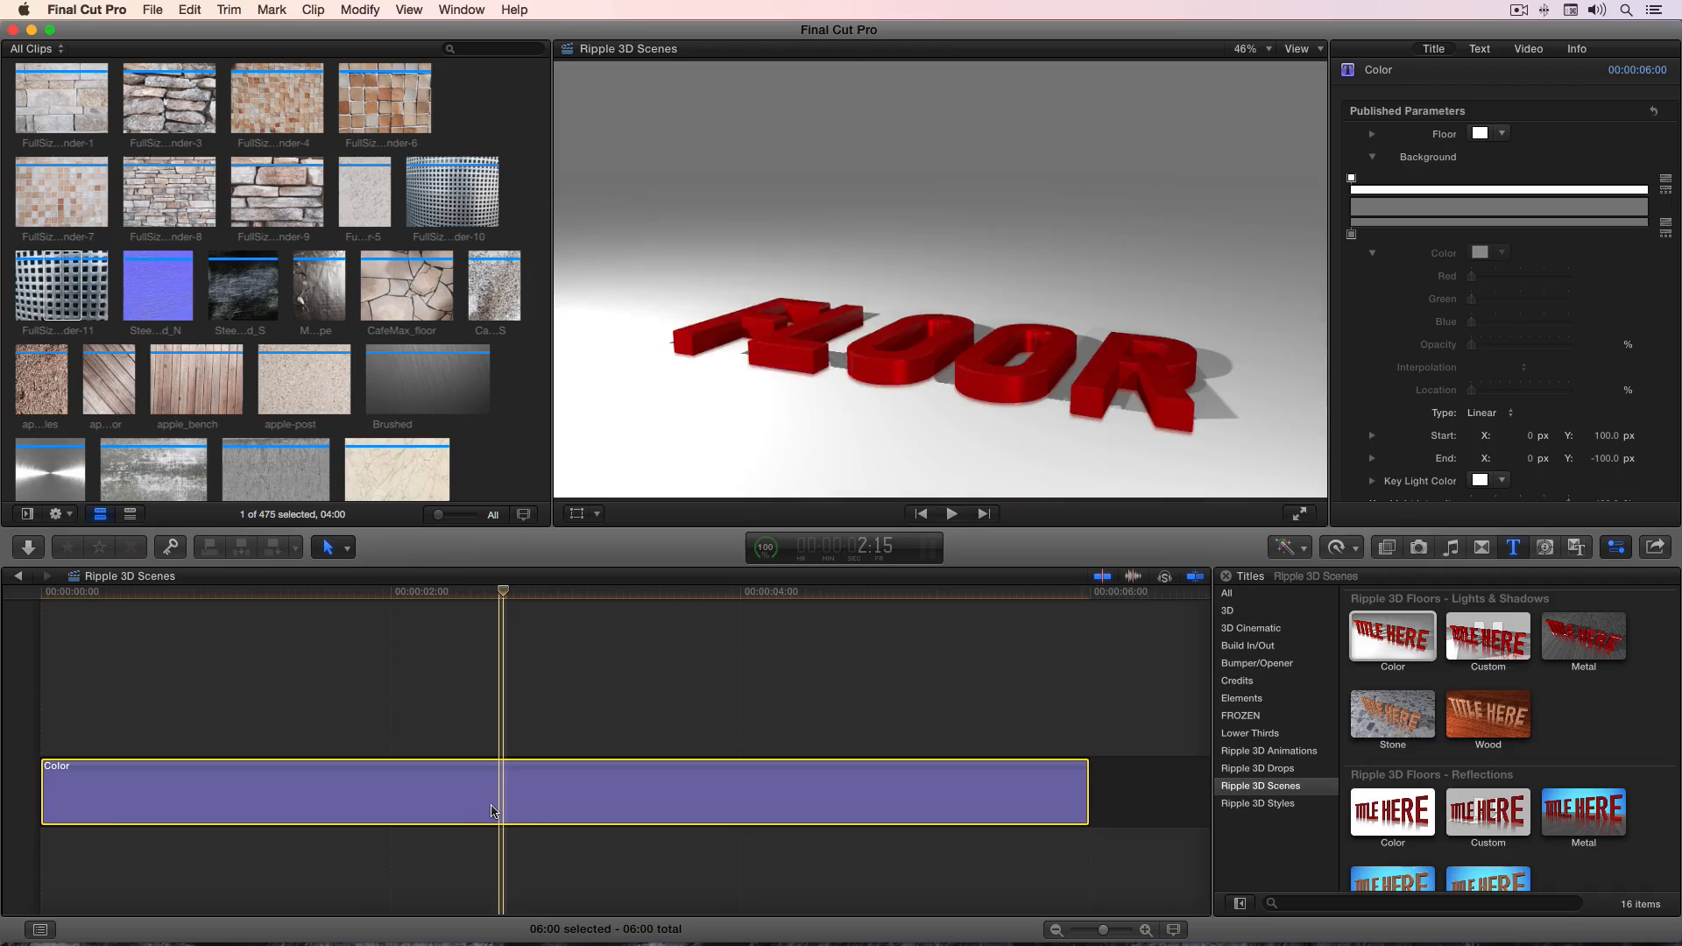
Step: Play the Color title from the start to preview its animation, and park the playhead at about 2:18
key(Home)
key(space)
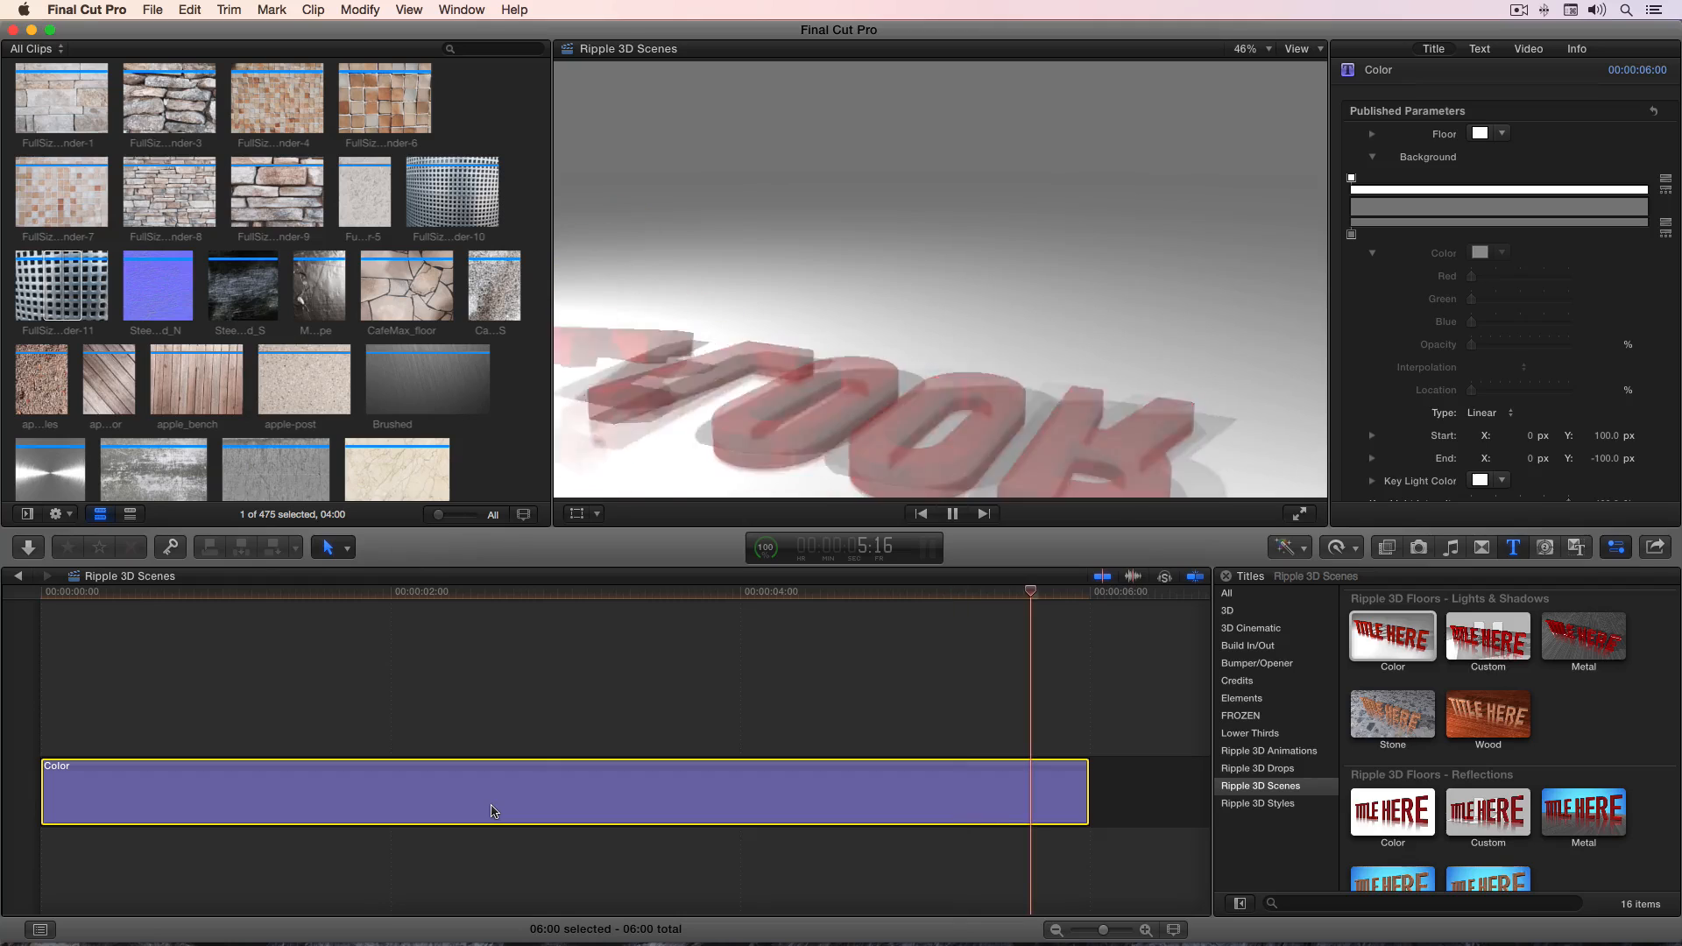
key(Home)
click(528, 598)
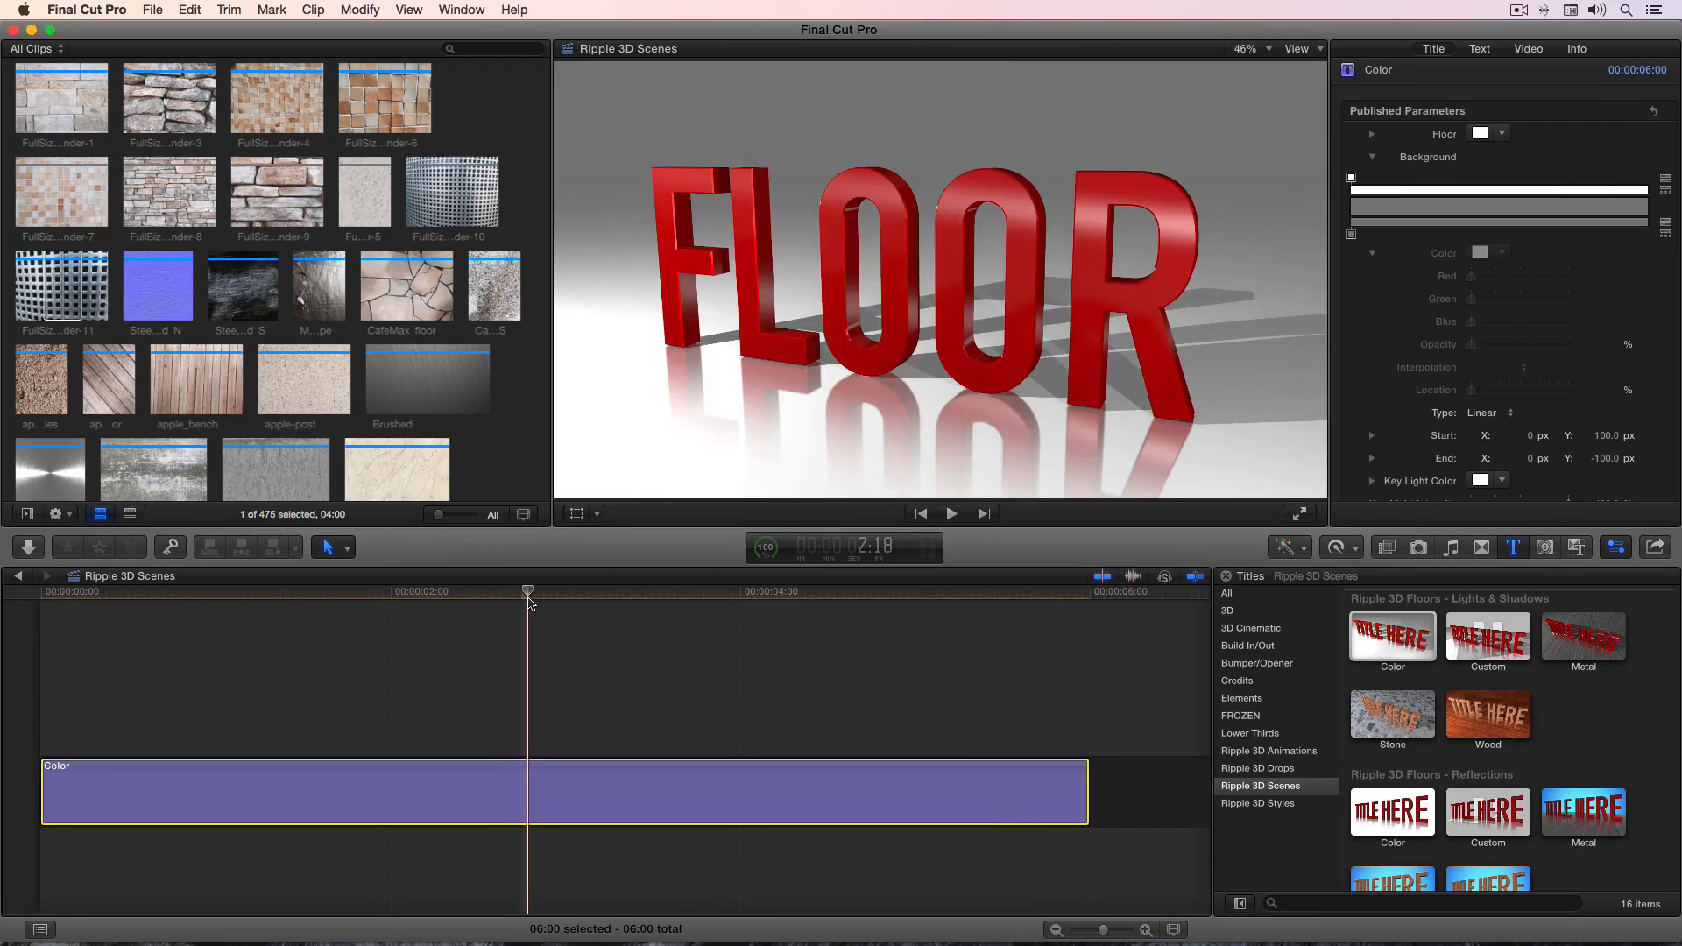
click(527, 616)
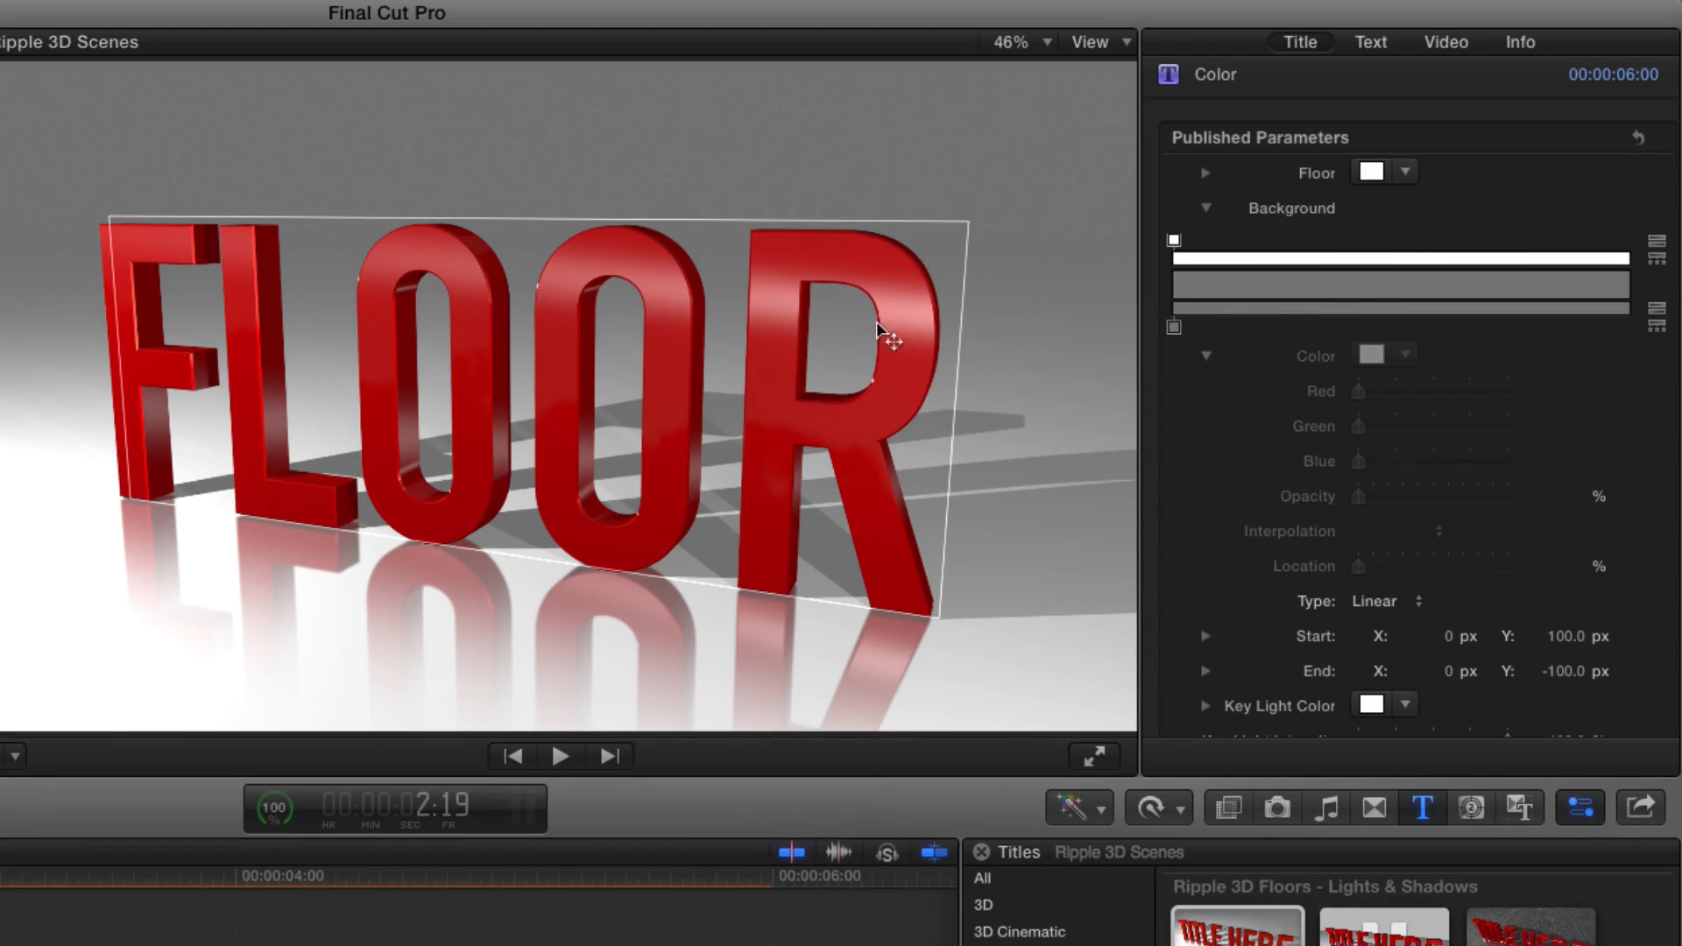
Step: Set the Color title's floor to orange and save that orange as a swatch in the color picker
click(1406, 173)
drag(1457, 218, 1465, 225)
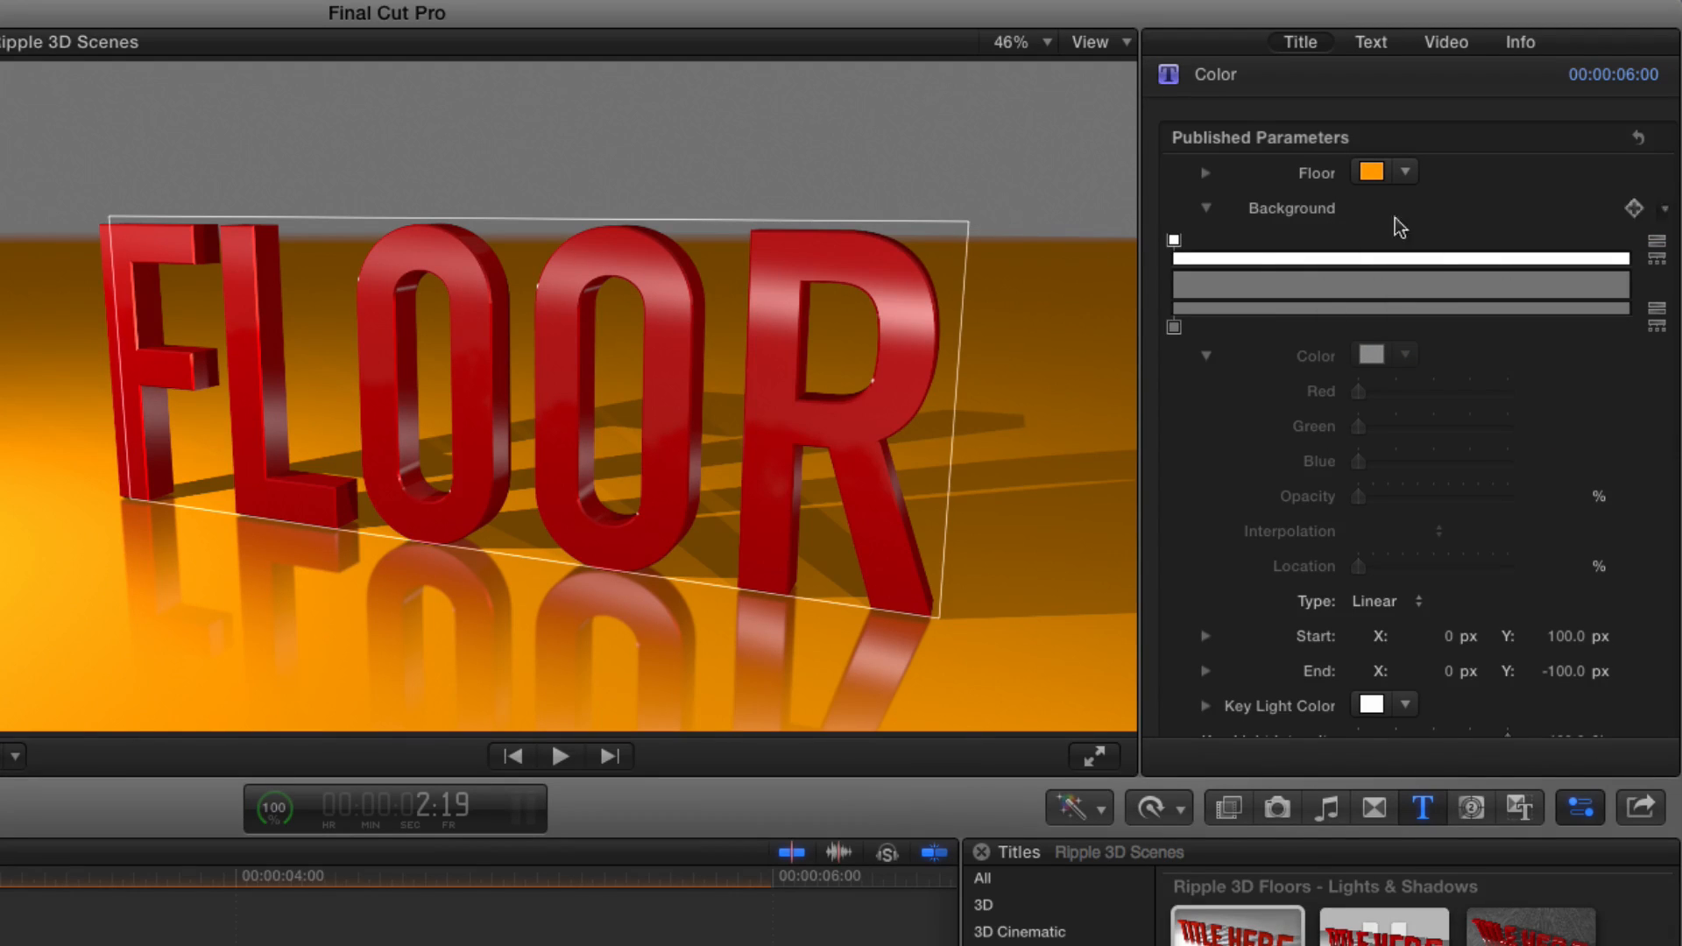
click(1372, 175)
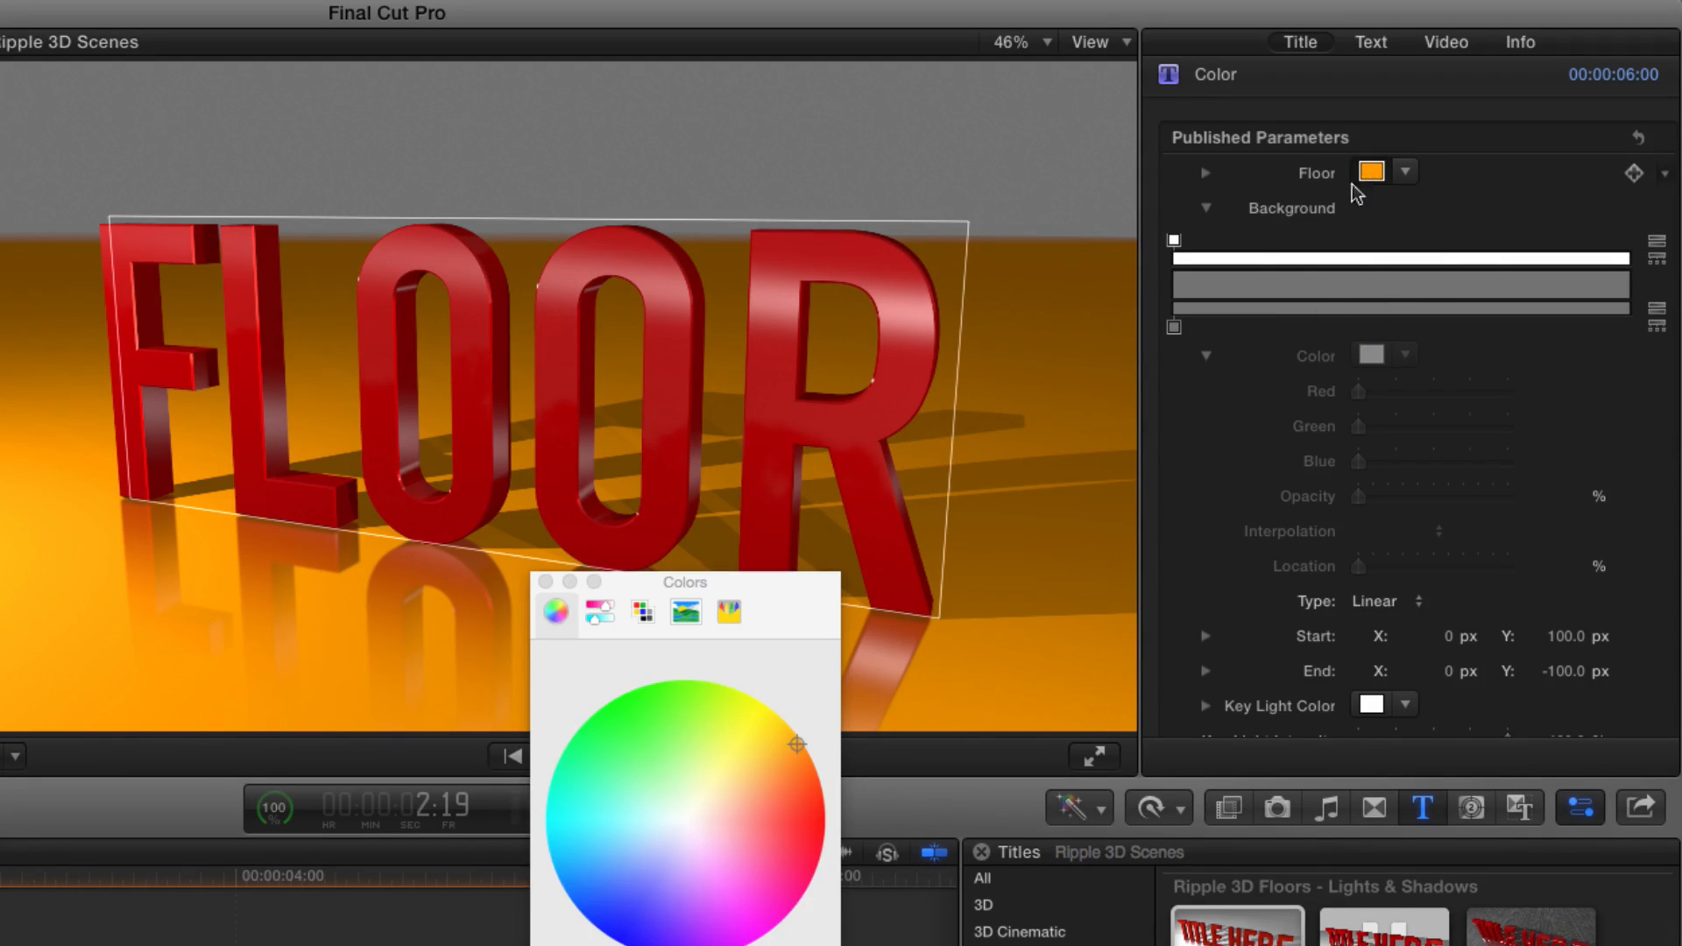
drag(794, 582, 1421, 278)
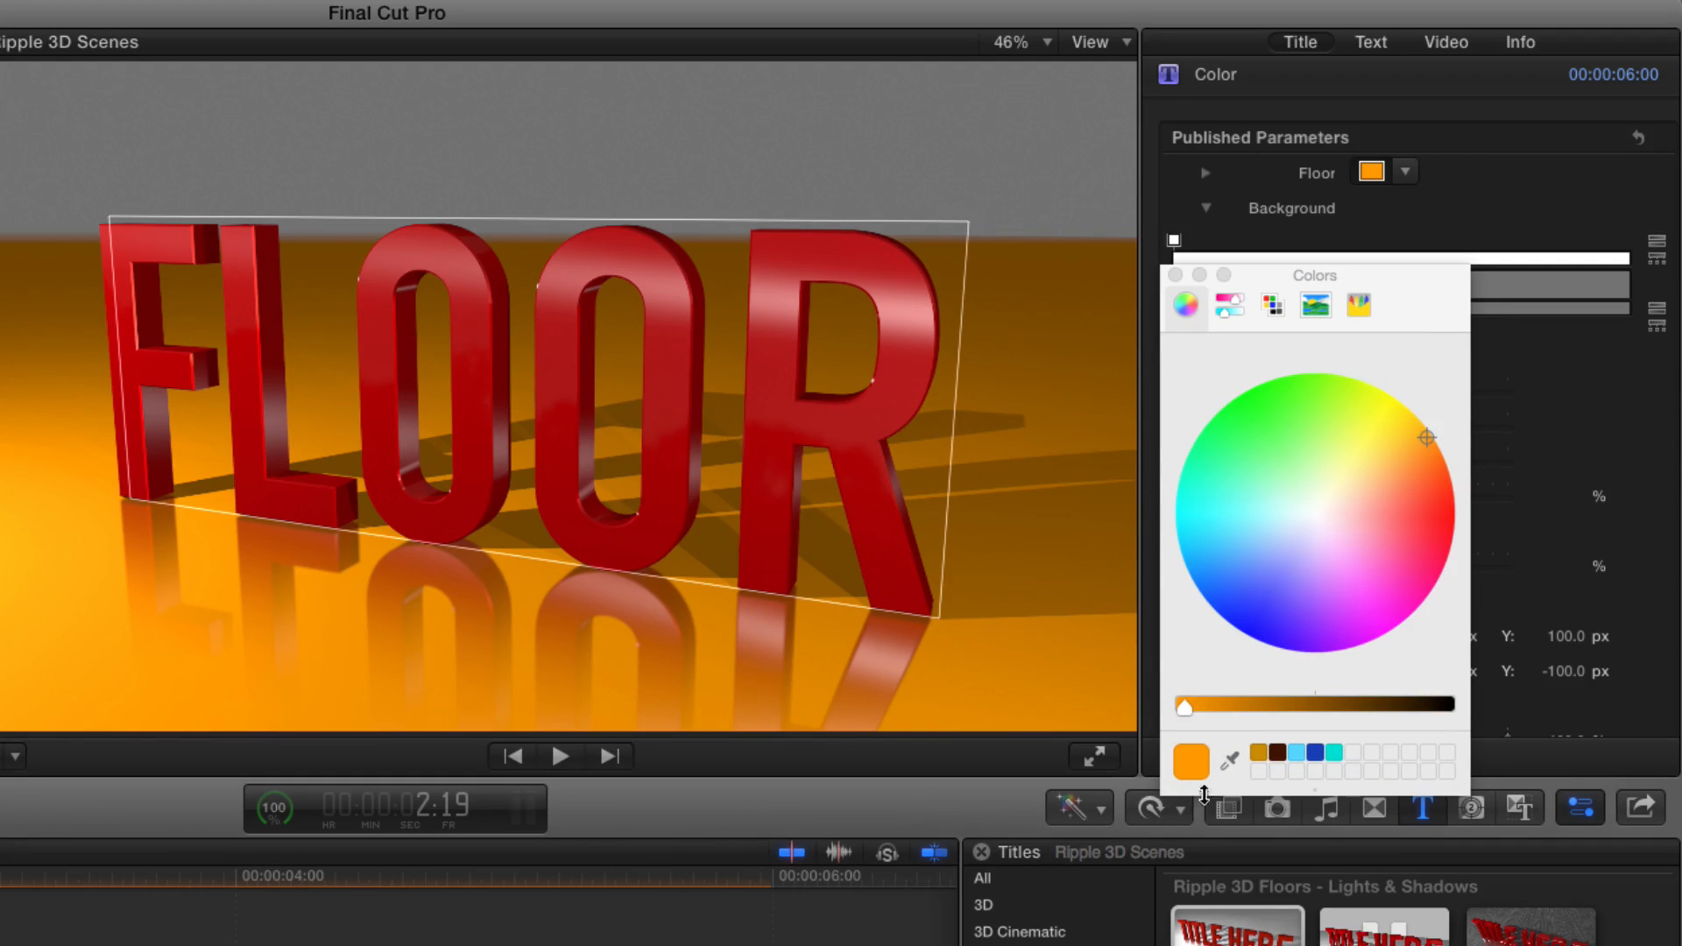
drag(1193, 759, 1336, 752)
drag(1390, 286, 822, 593)
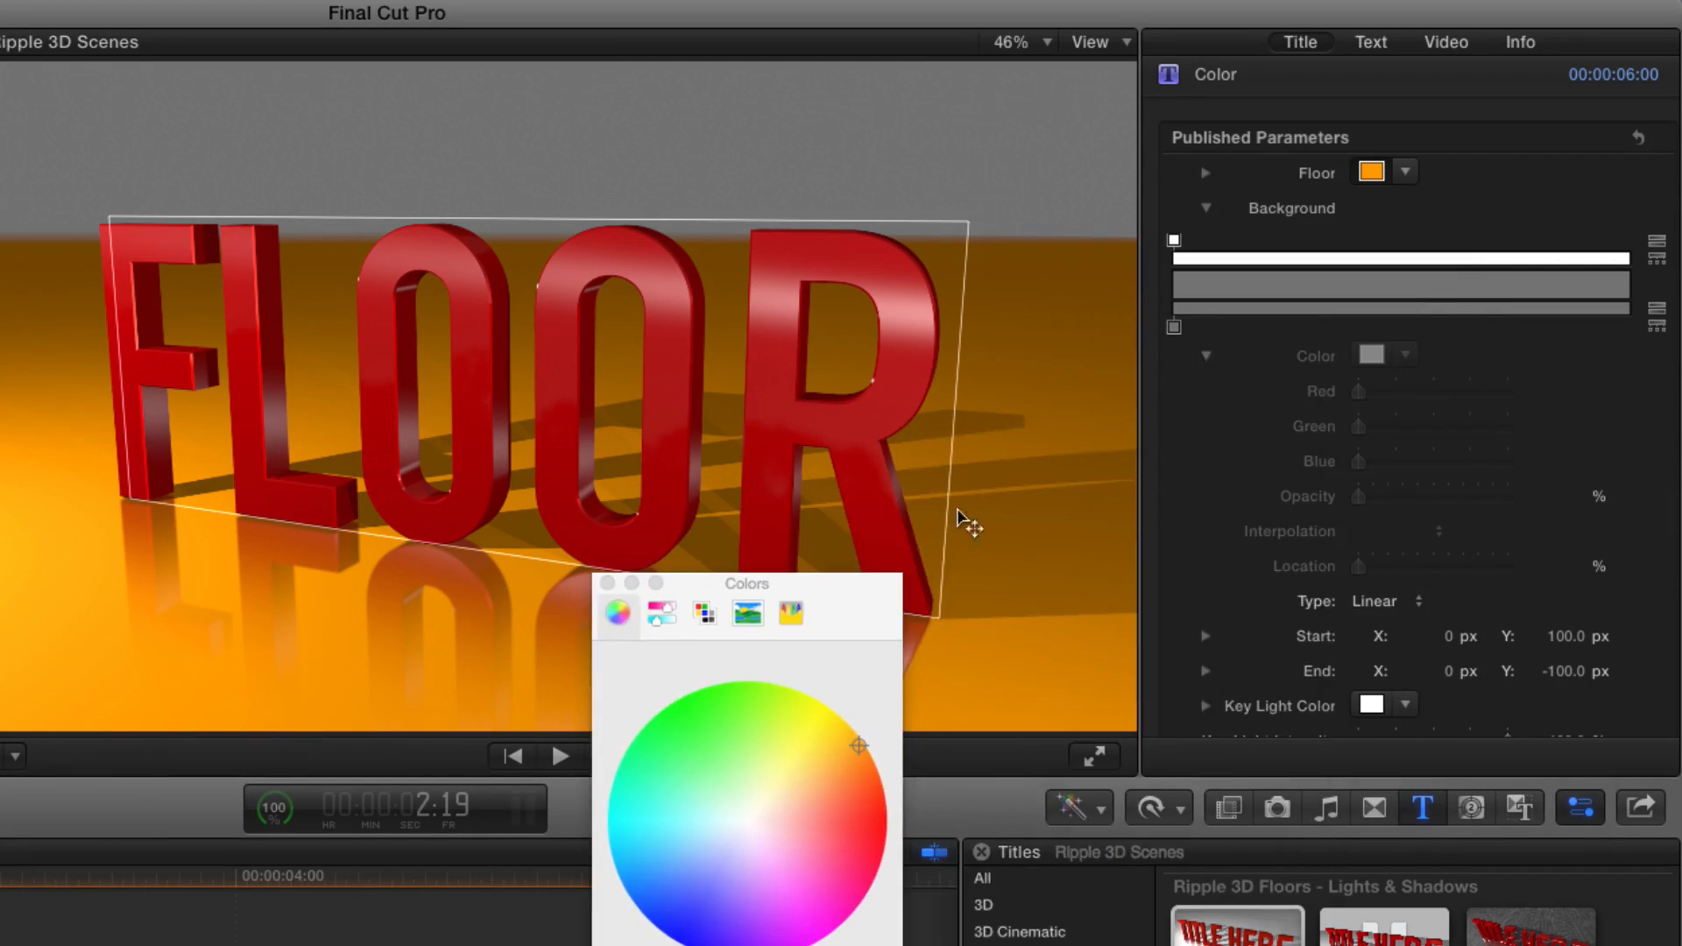
Step: Apply the saved orange to the background gradient's color tag and darken it to brown with Red 0.49, Green 0.3 and Blue 0
click(1174, 328)
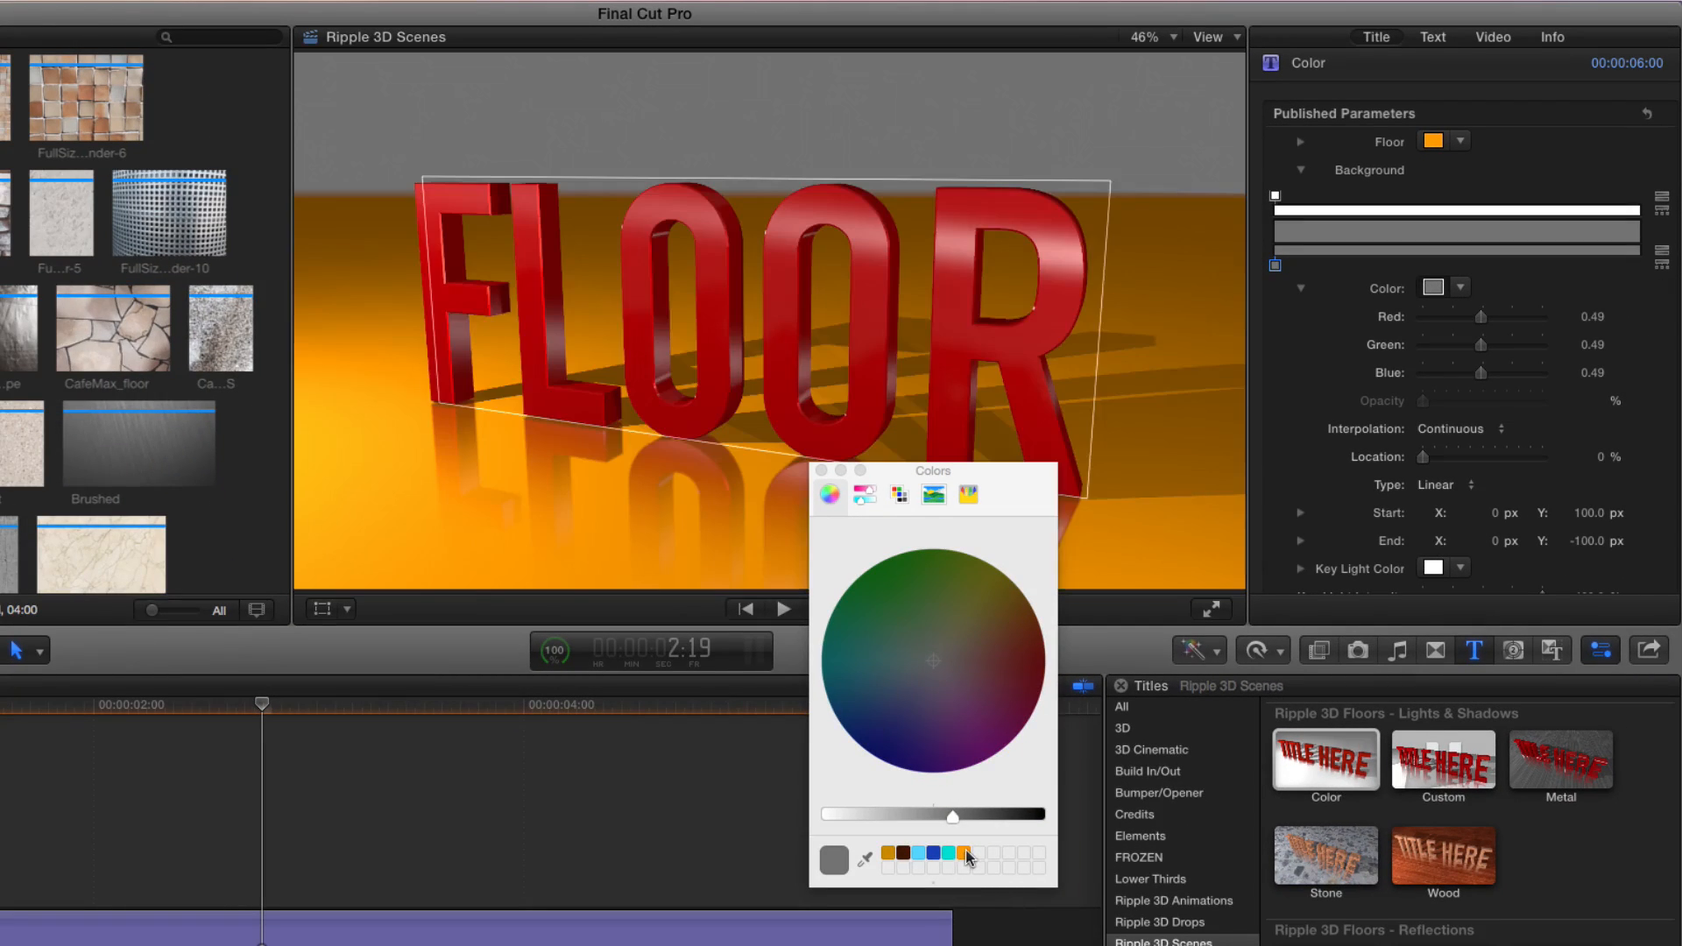
click(964, 853)
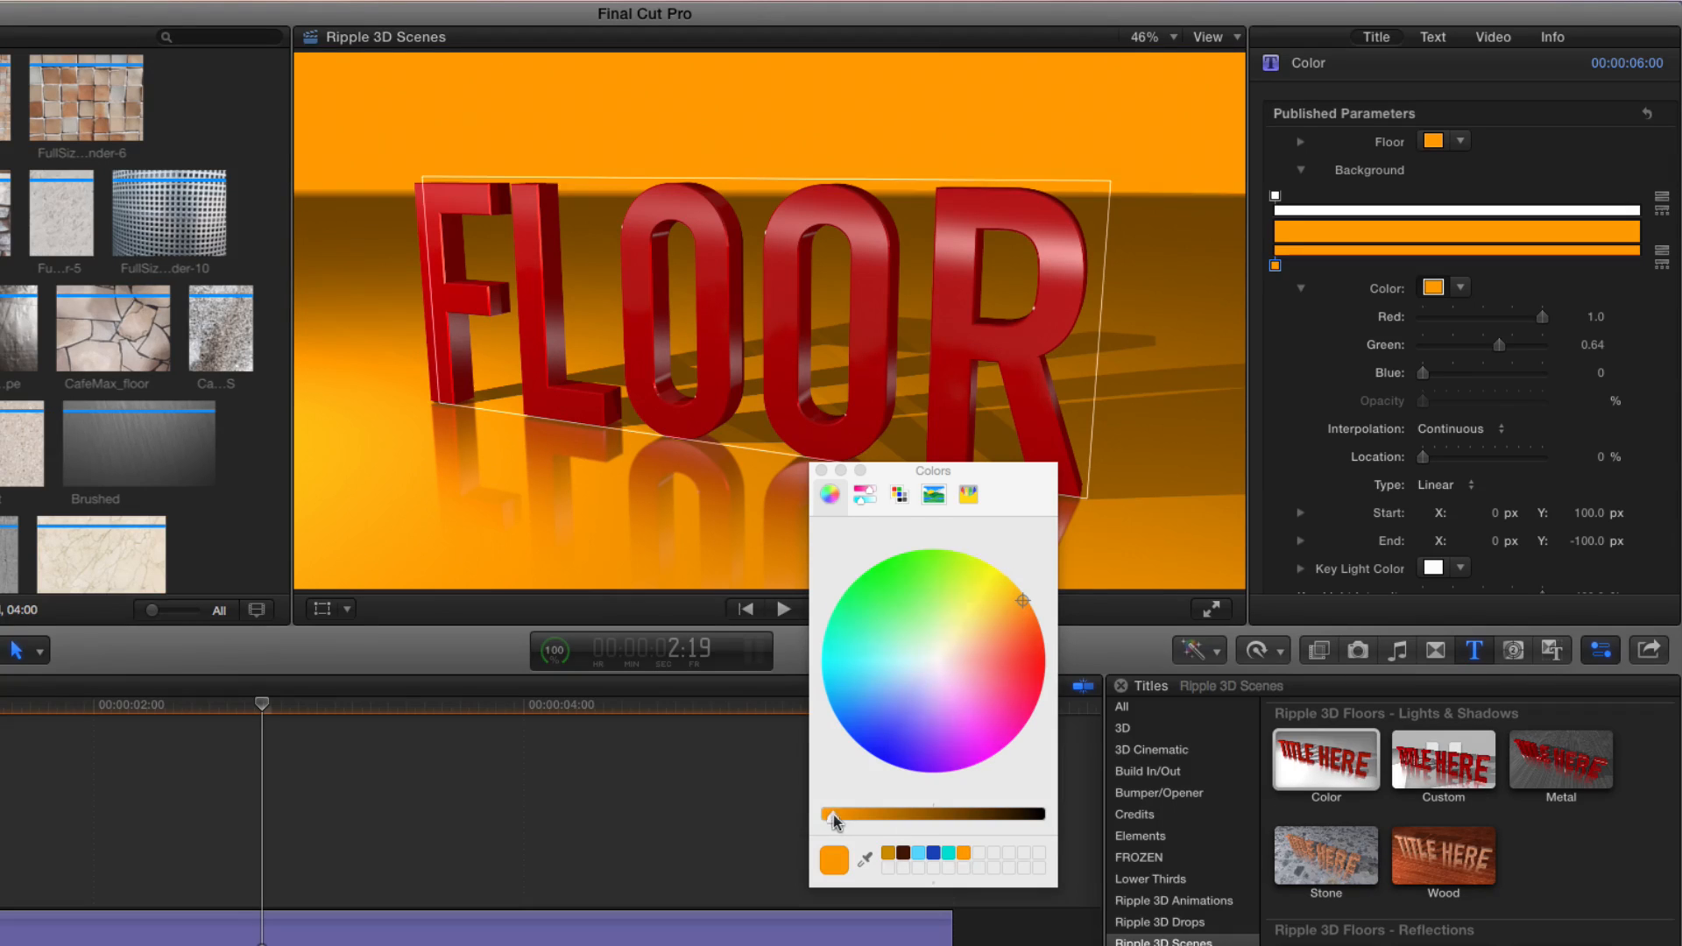
drag(833, 821, 942, 821)
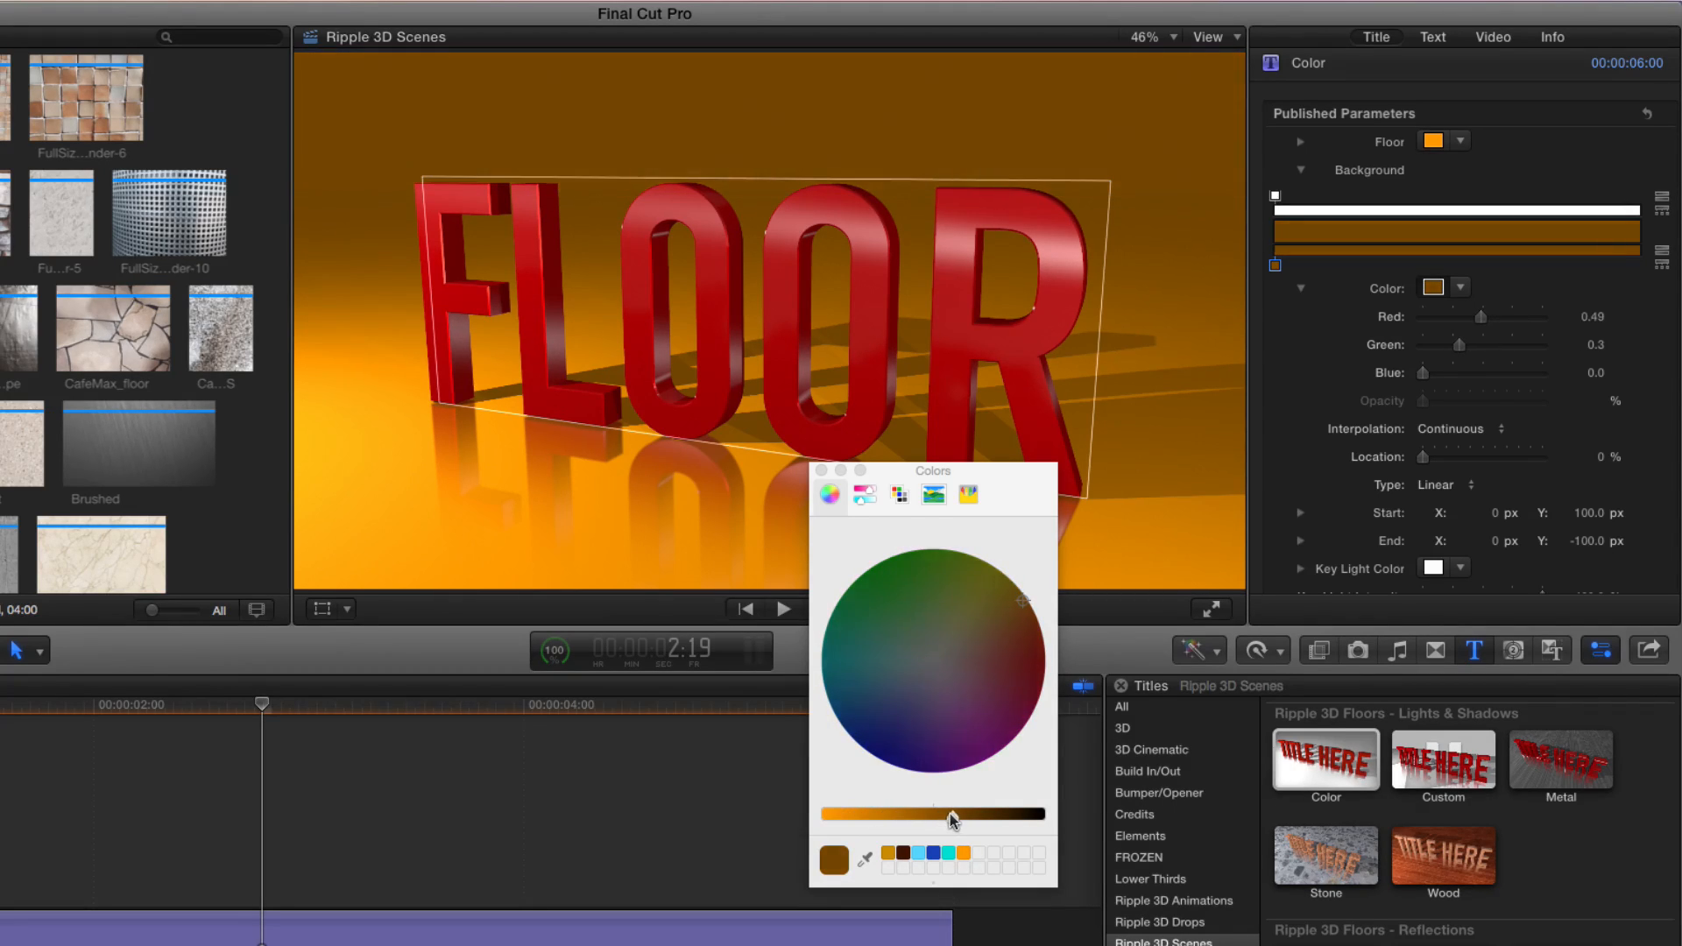
click(820, 471)
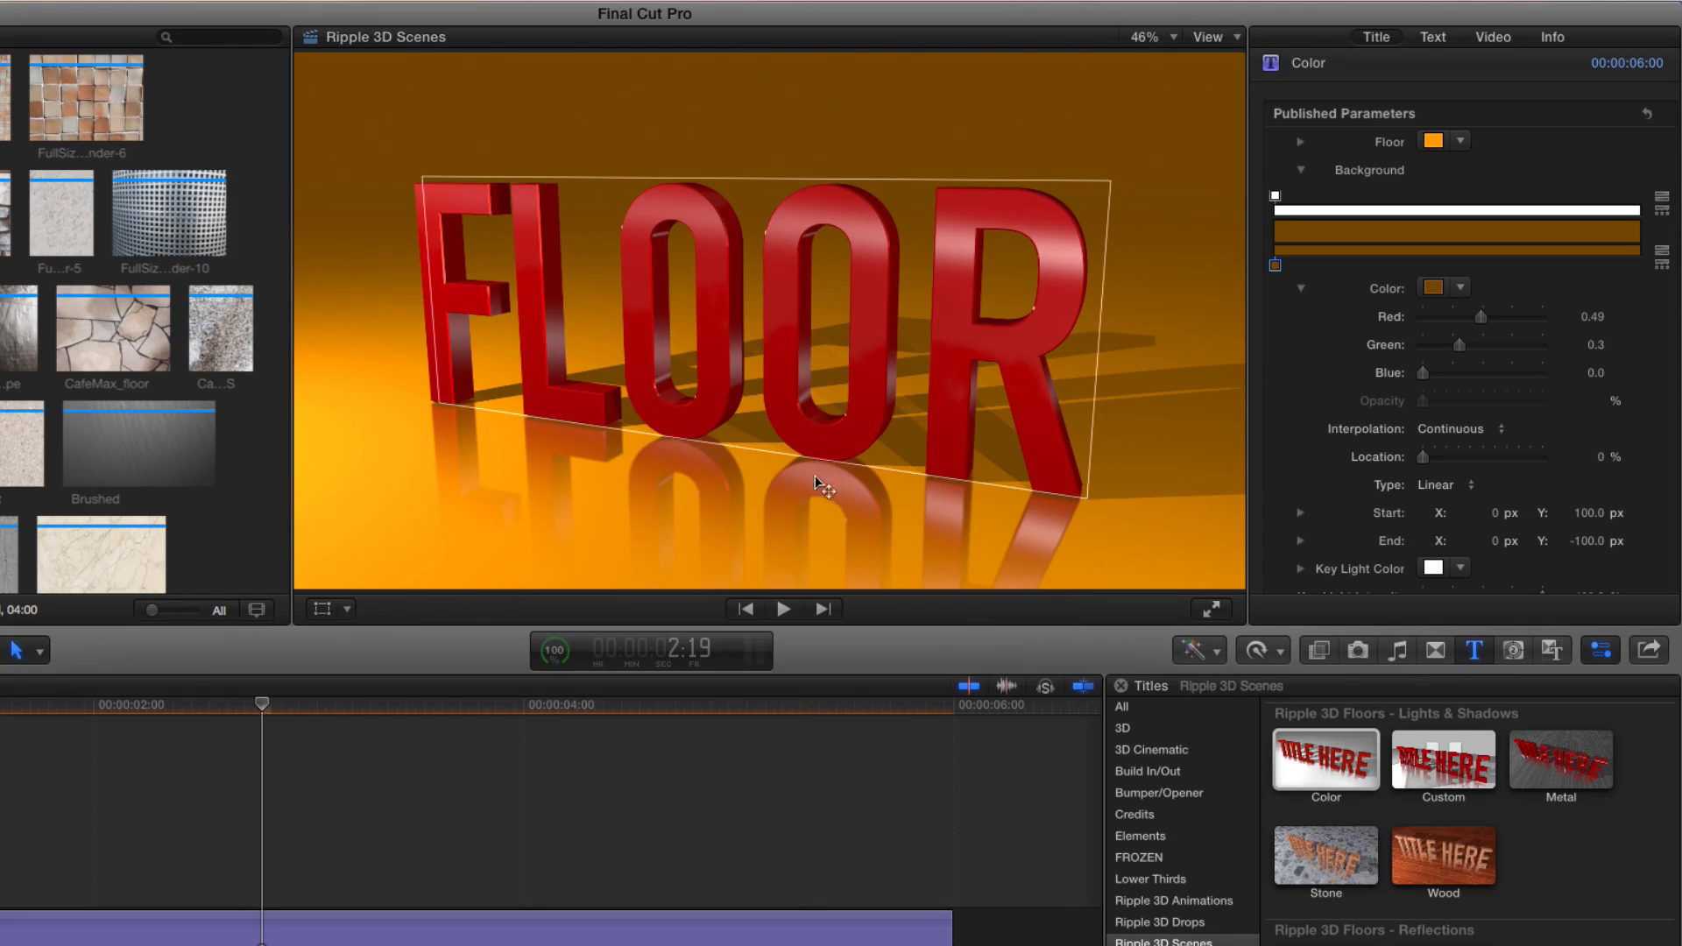
click(1301, 171)
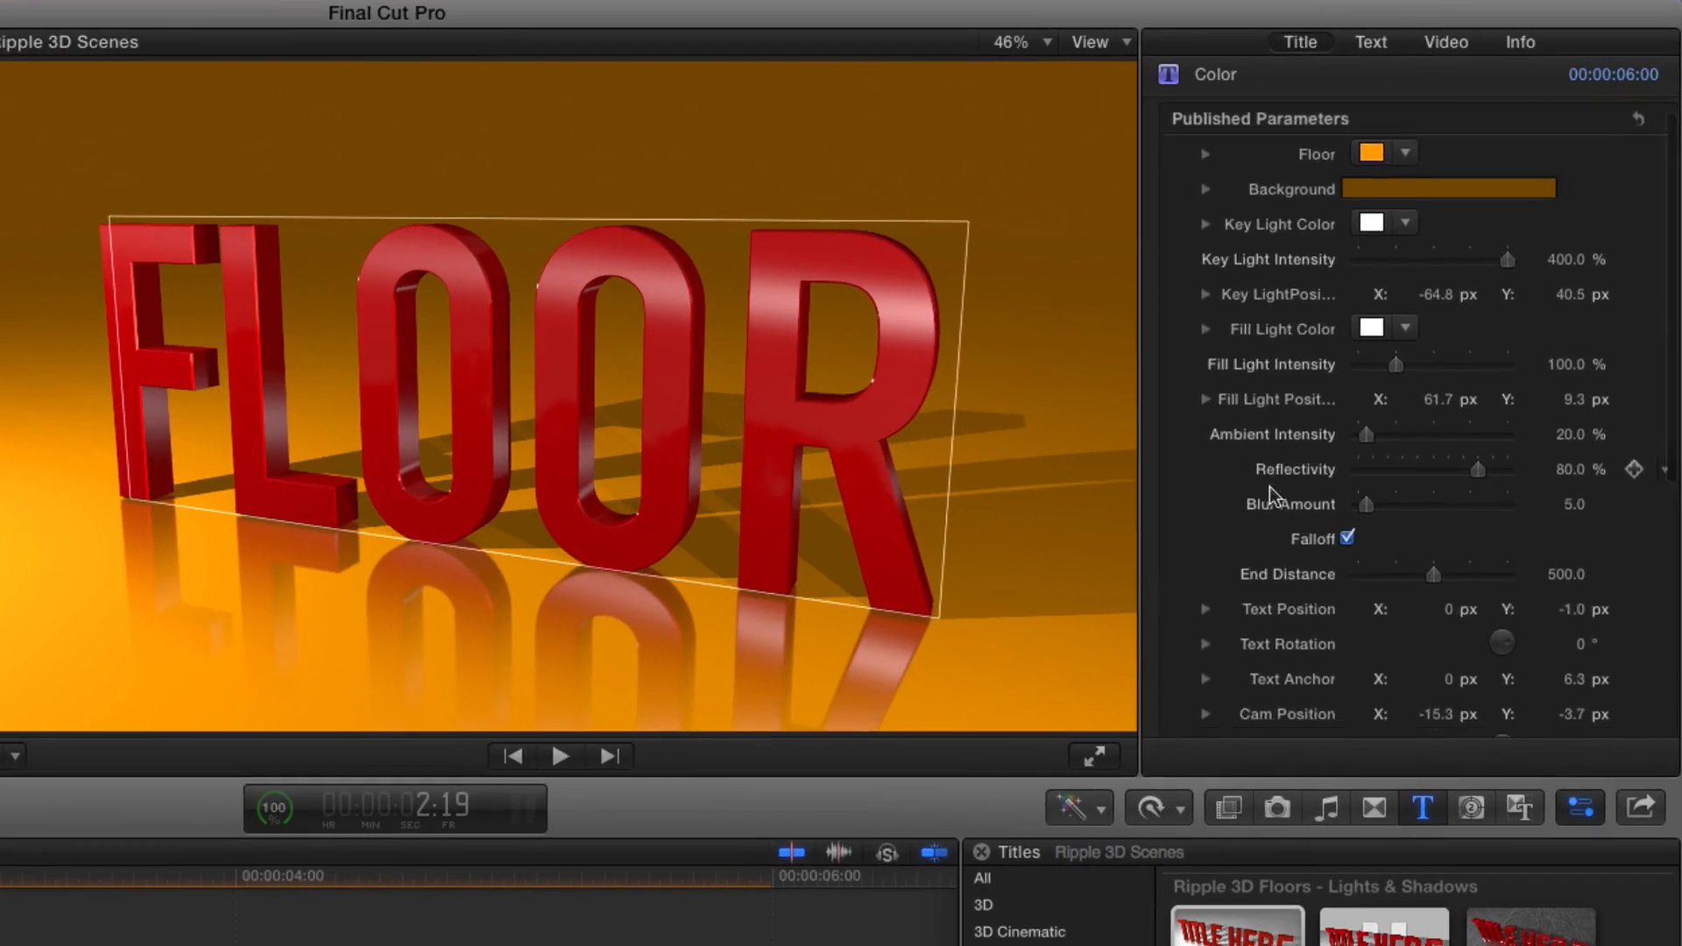
Step: Rotate the title's camera to X -41.4° and Y 30.1°
scroll(1269, 486, down, 5)
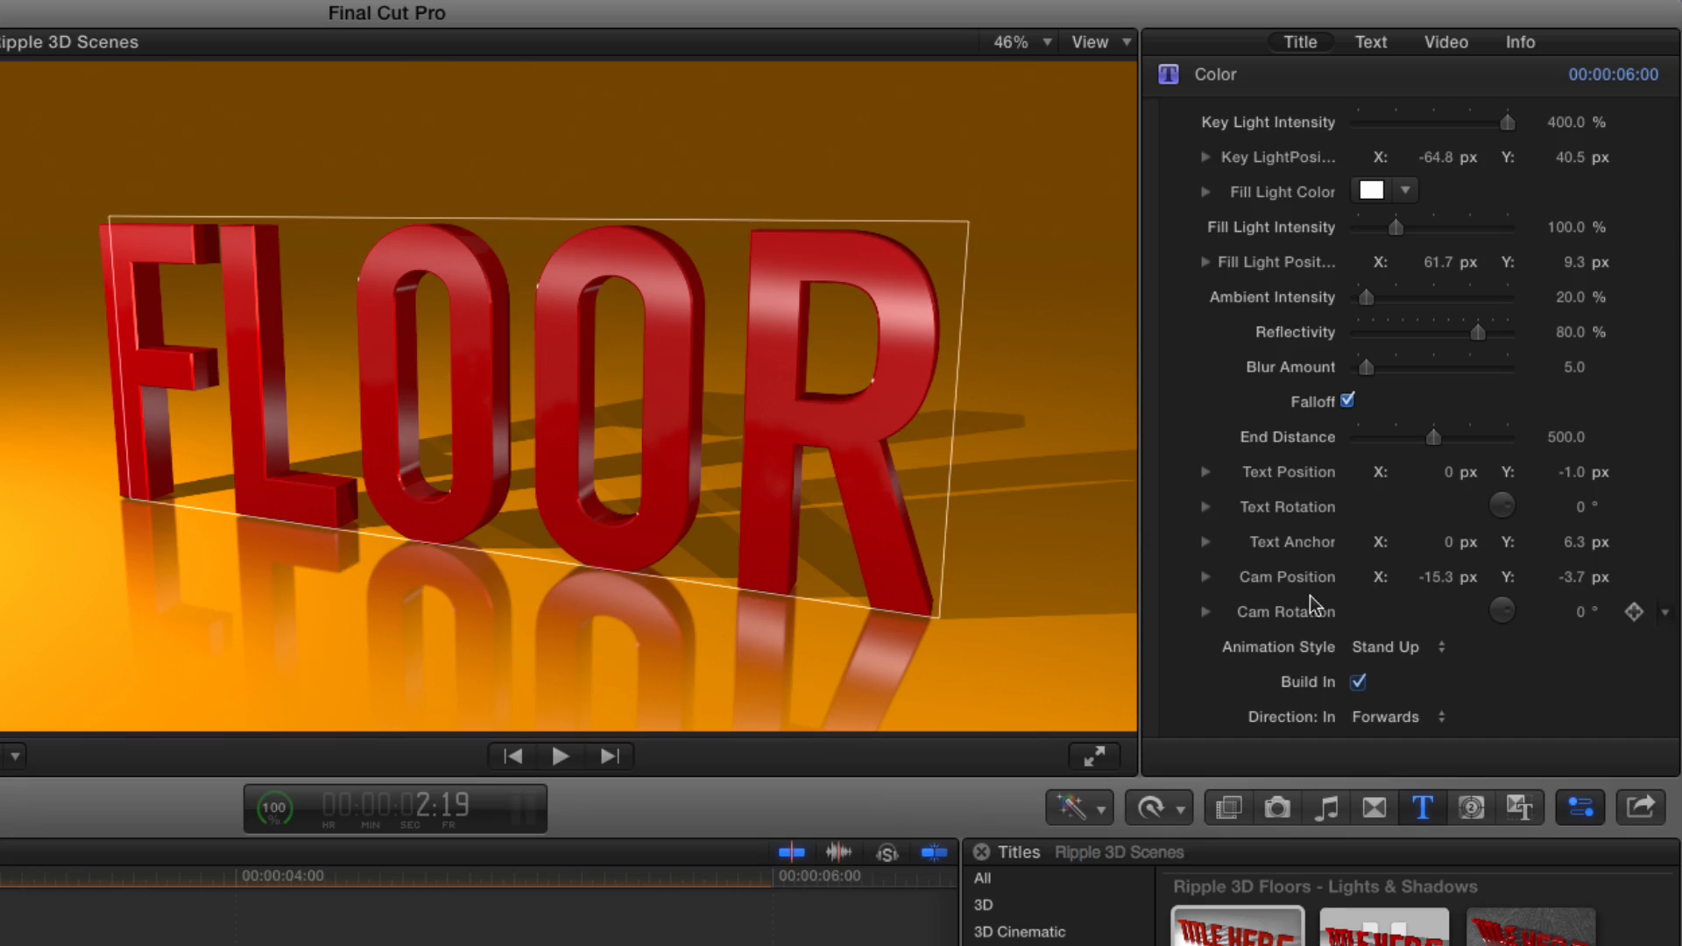
click(1206, 611)
scroll(1366, 578, down, 2)
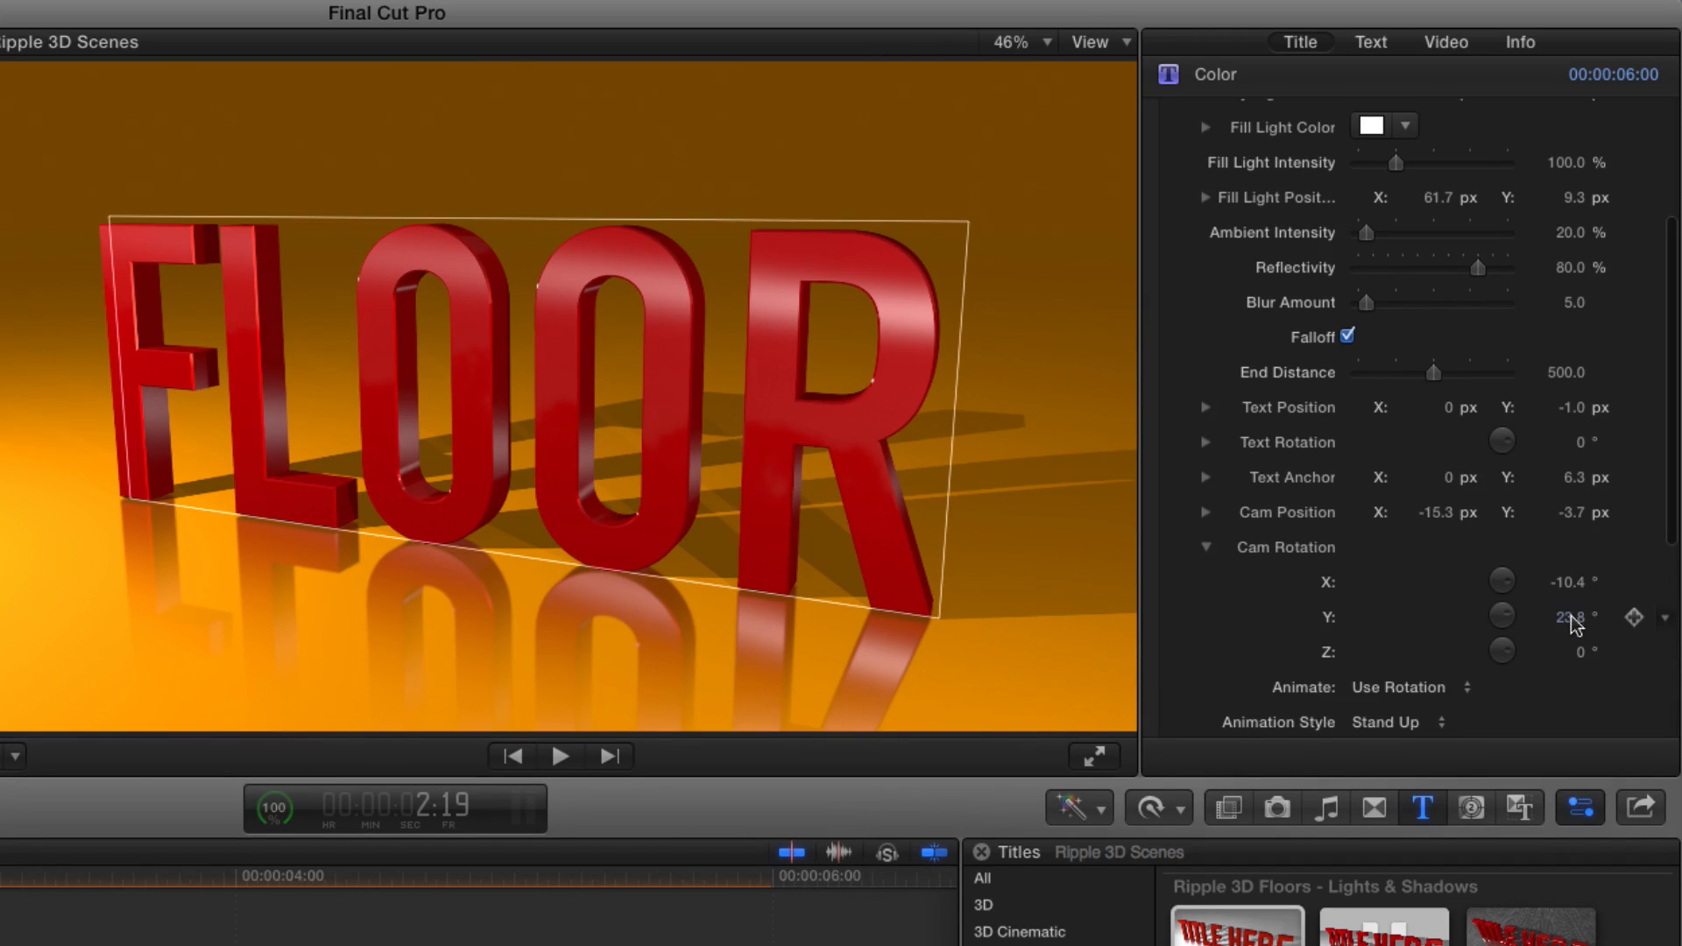
drag(1570, 617, 1567, 582)
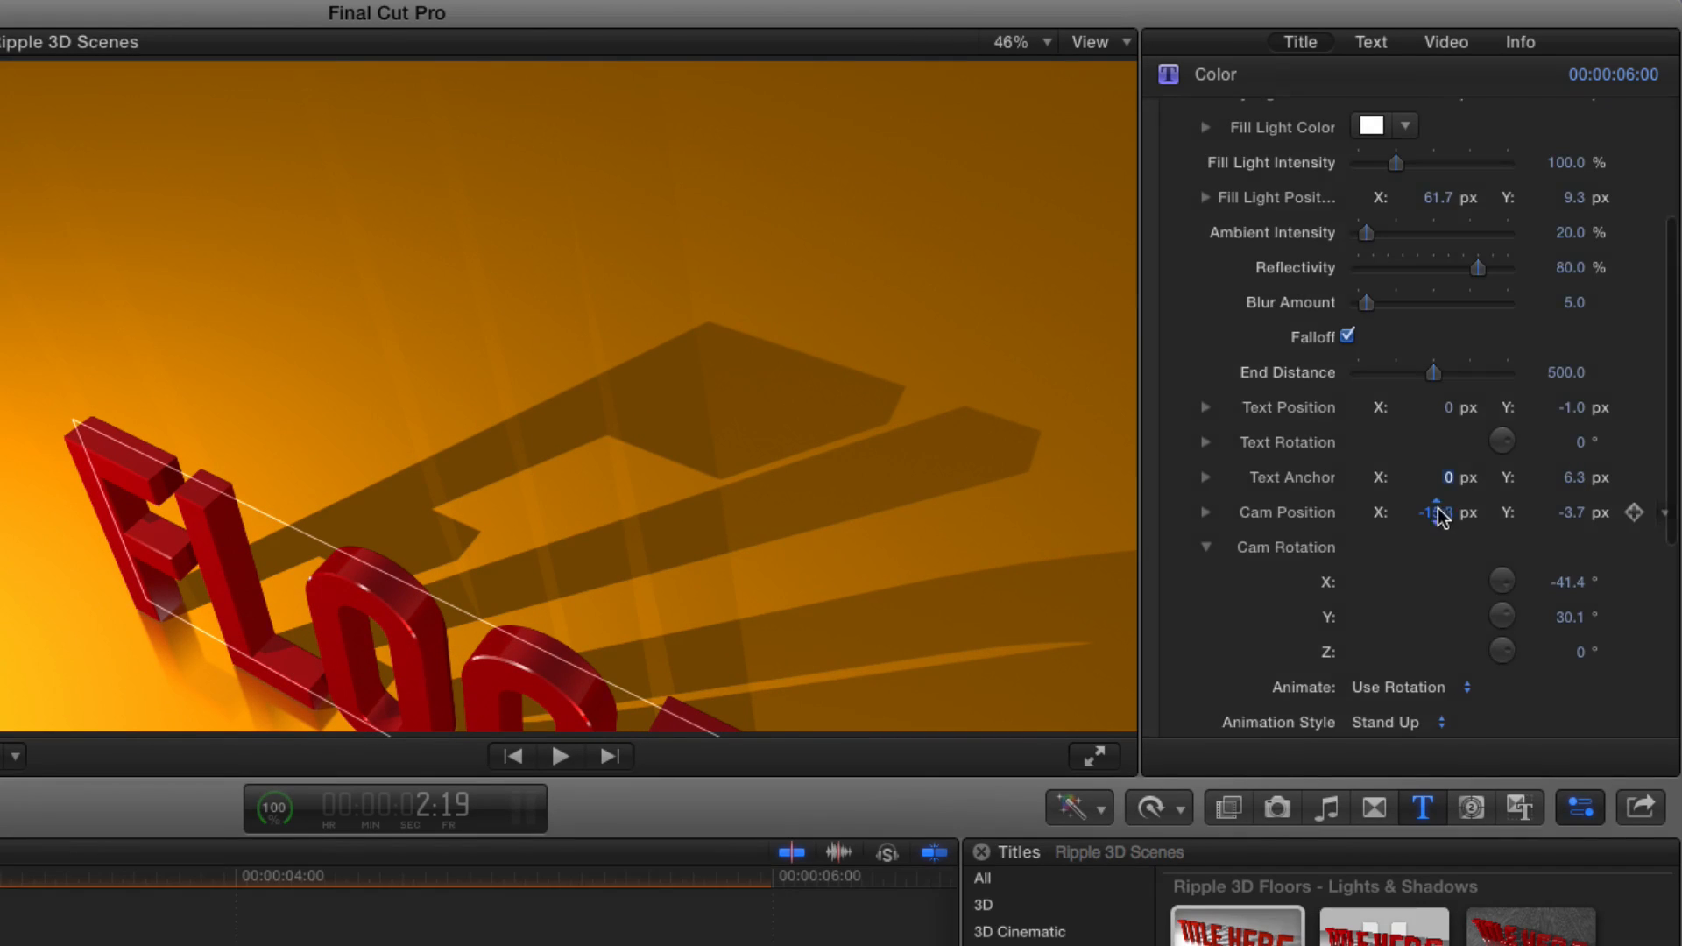
Step: Reframe the text by setting the camera position to X -10.7 px, Y -18.72 px and Z -29.24 px
drag(1441, 514, 1443, 514)
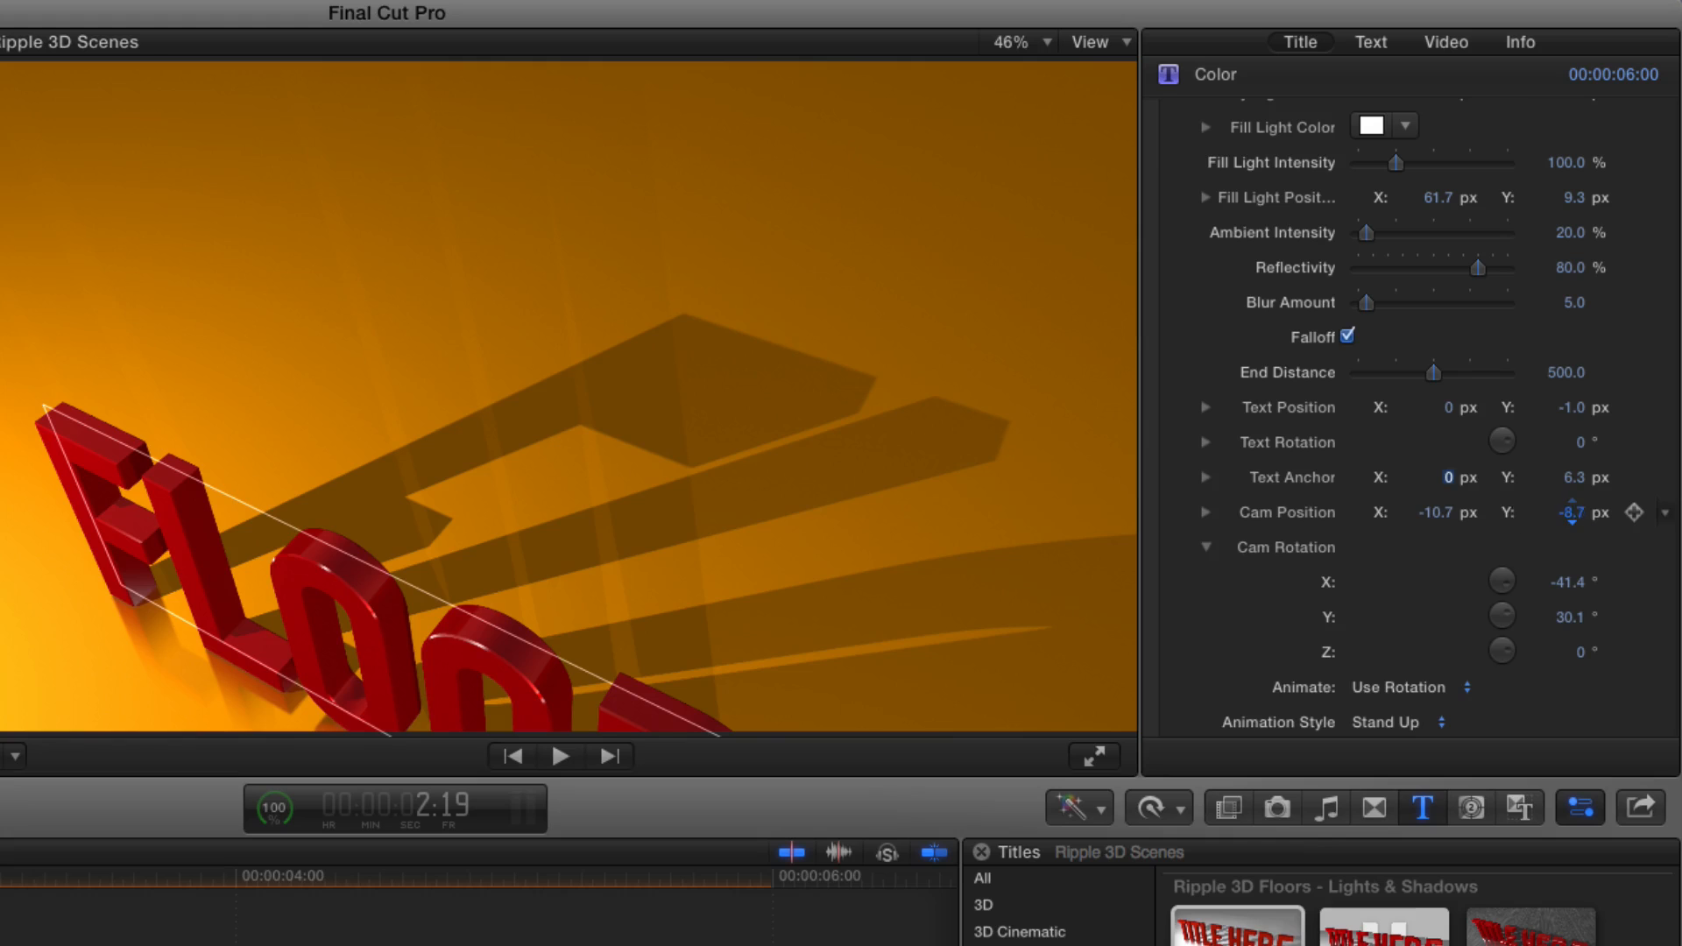
drag(1572, 512, 1572, 512)
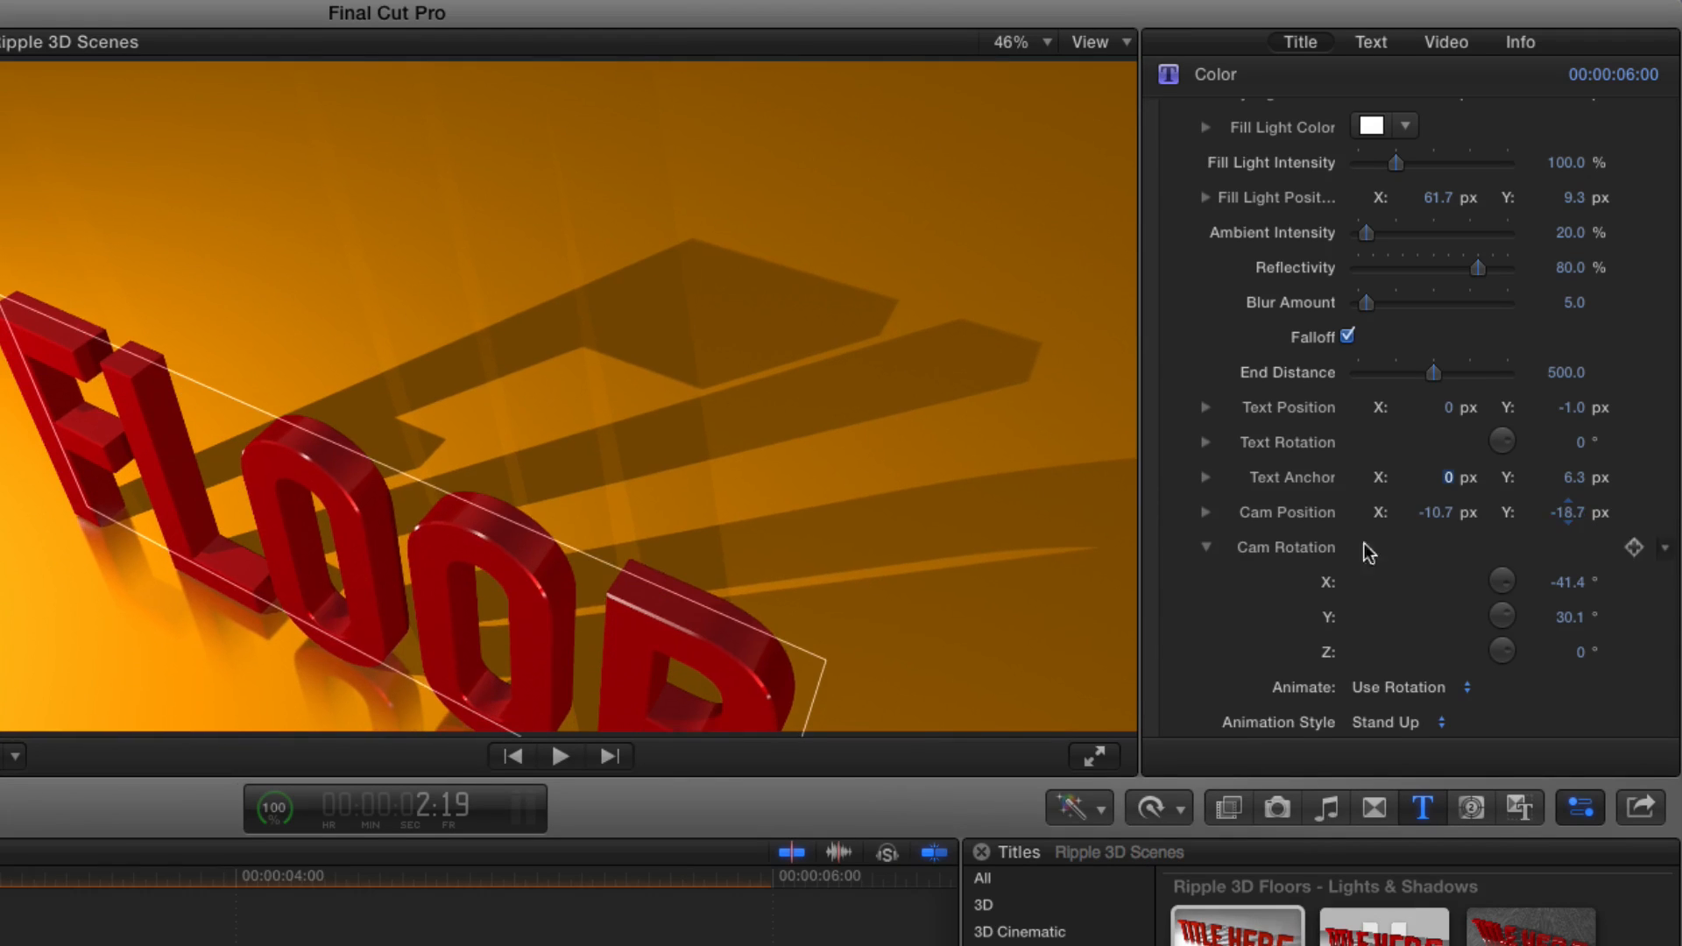
click(1206, 514)
drag(1560, 615, 1560, 615)
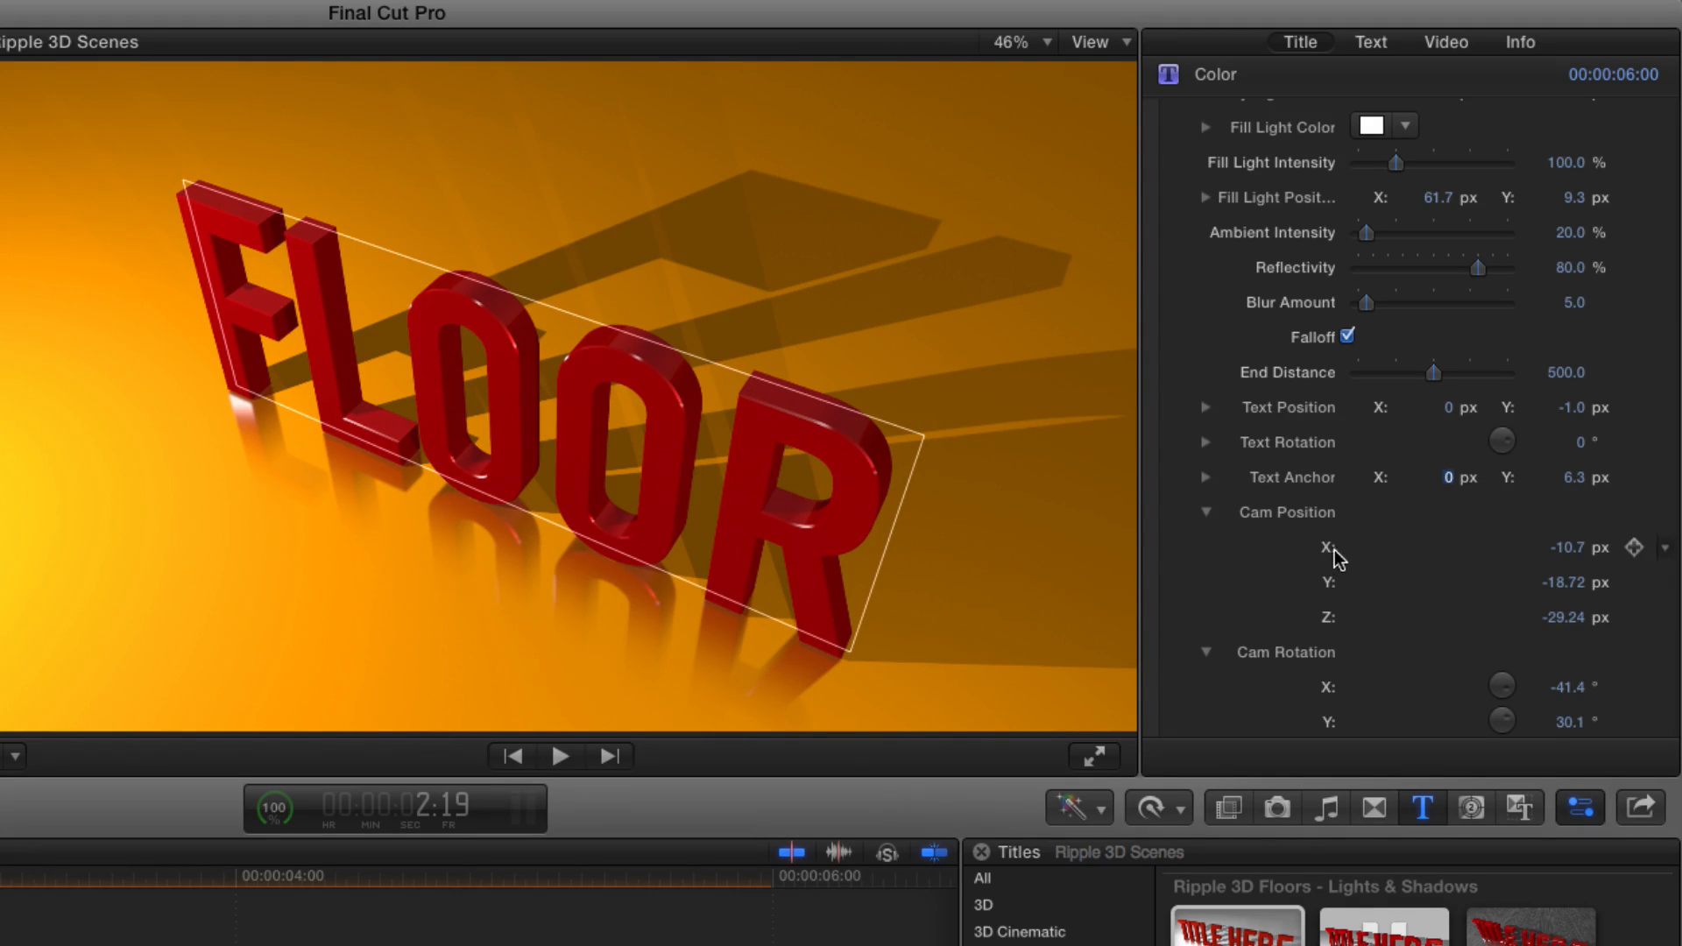
click(1207, 513)
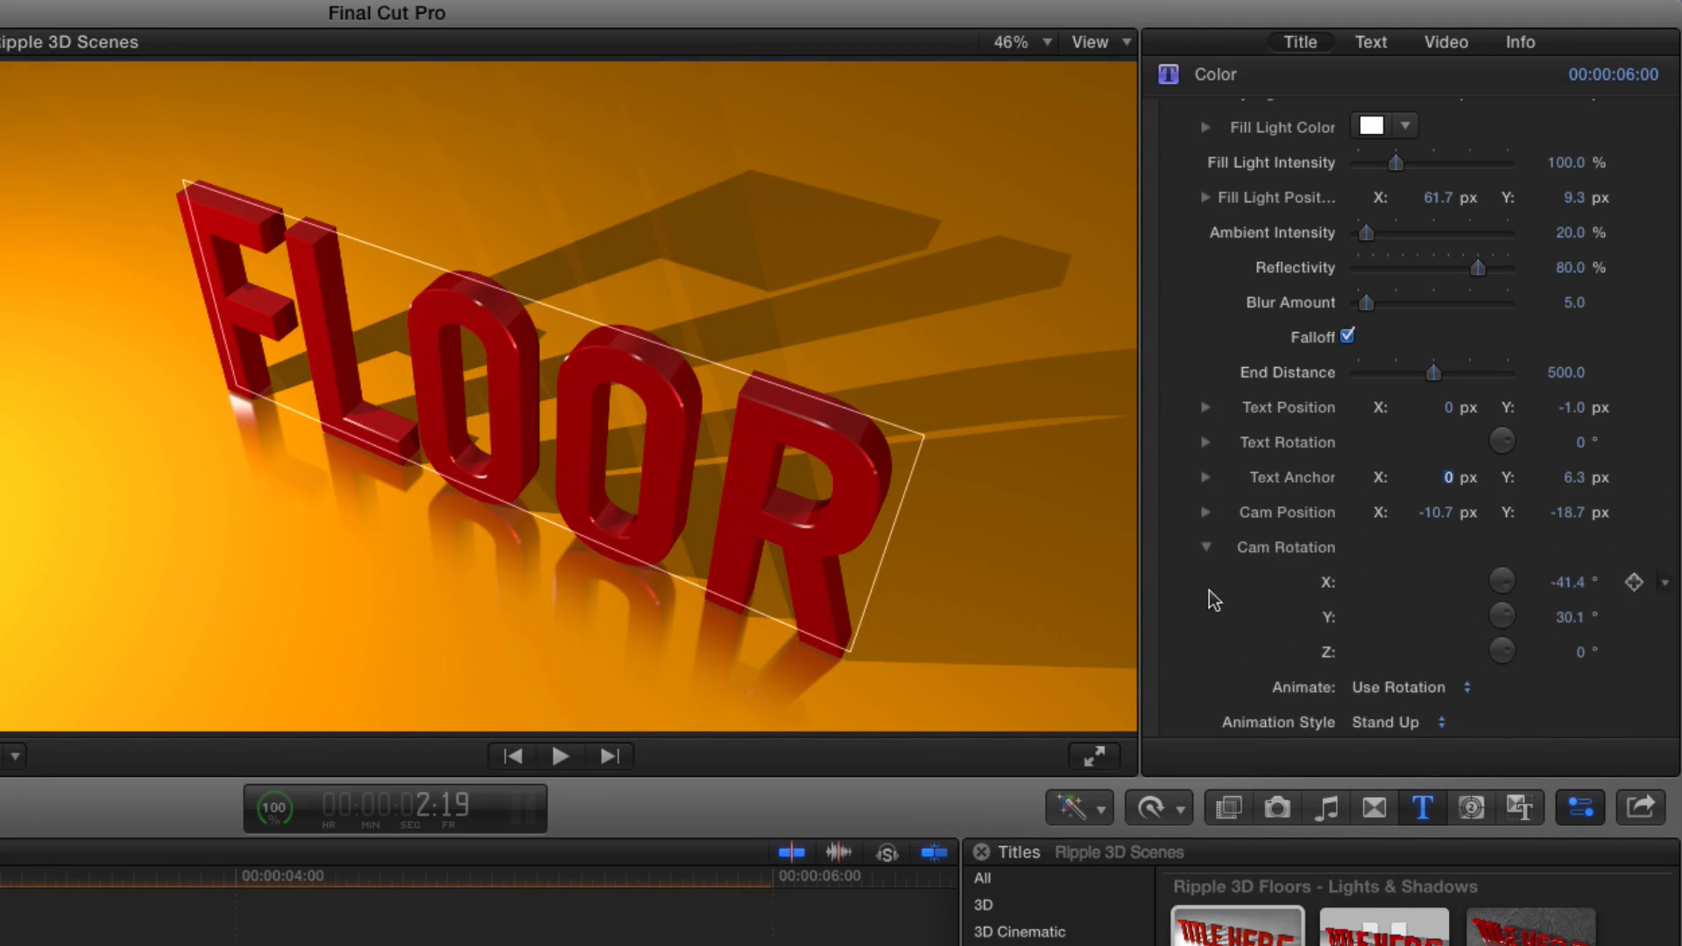
click(1207, 545)
Step: Raise the key light intensity to 563.3% and set the key light's X position to -20.3 px
scroll(1436, 539, up, 5)
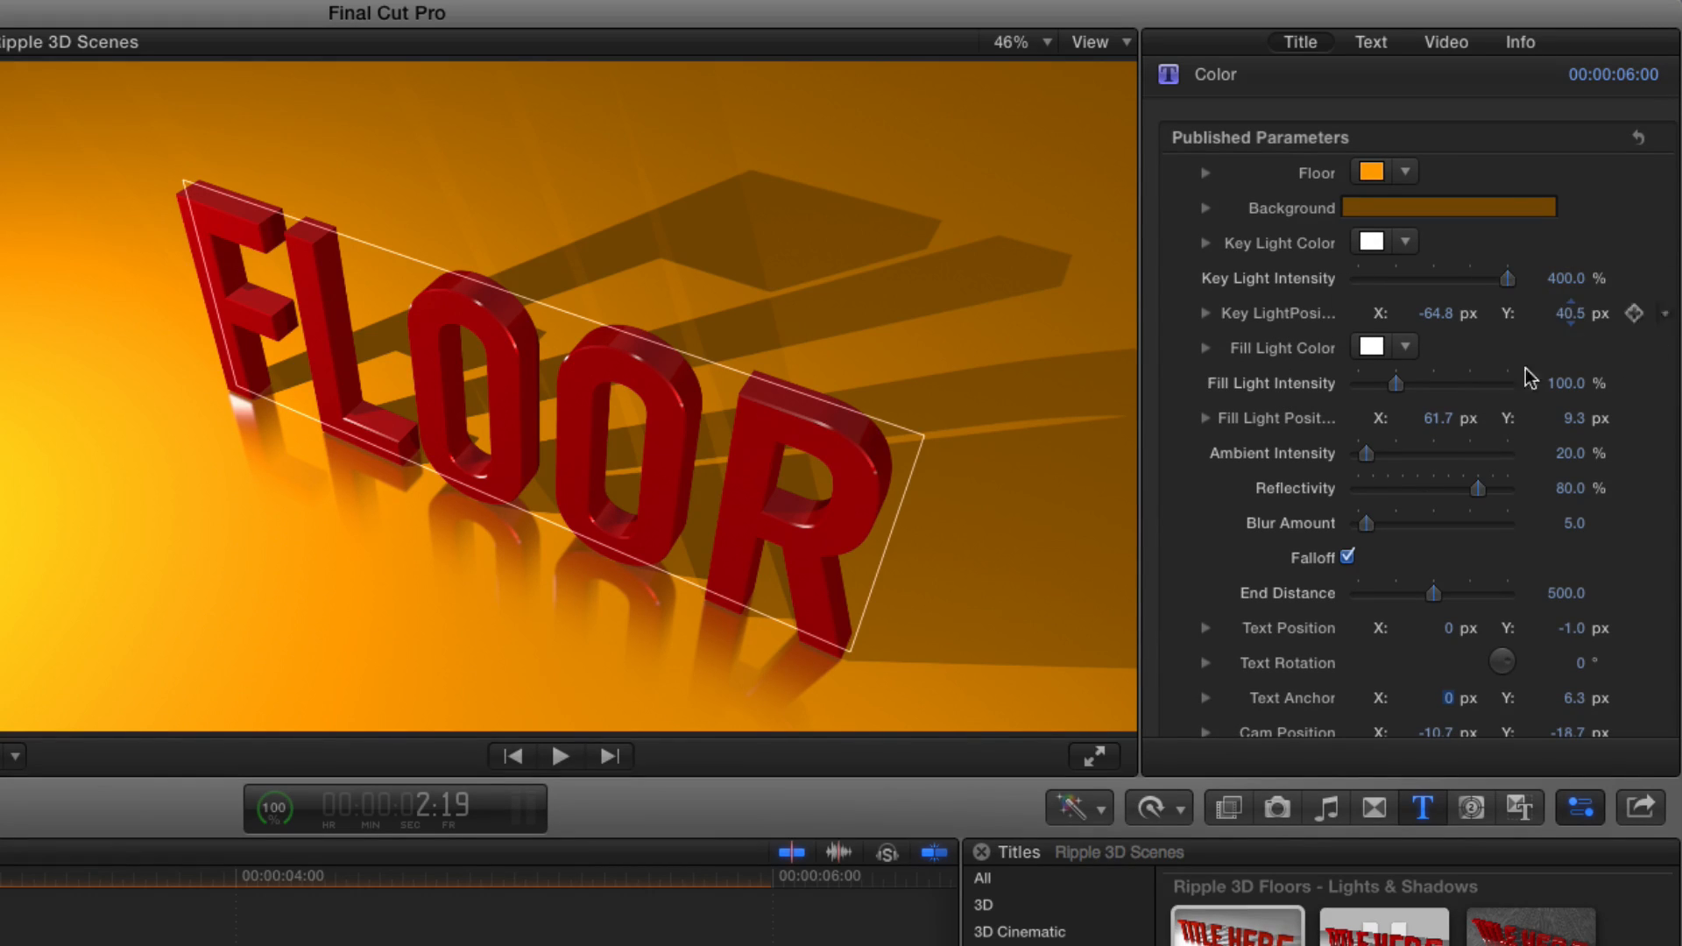
drag(1573, 282, 1566, 282)
drag(1436, 313, 1437, 312)
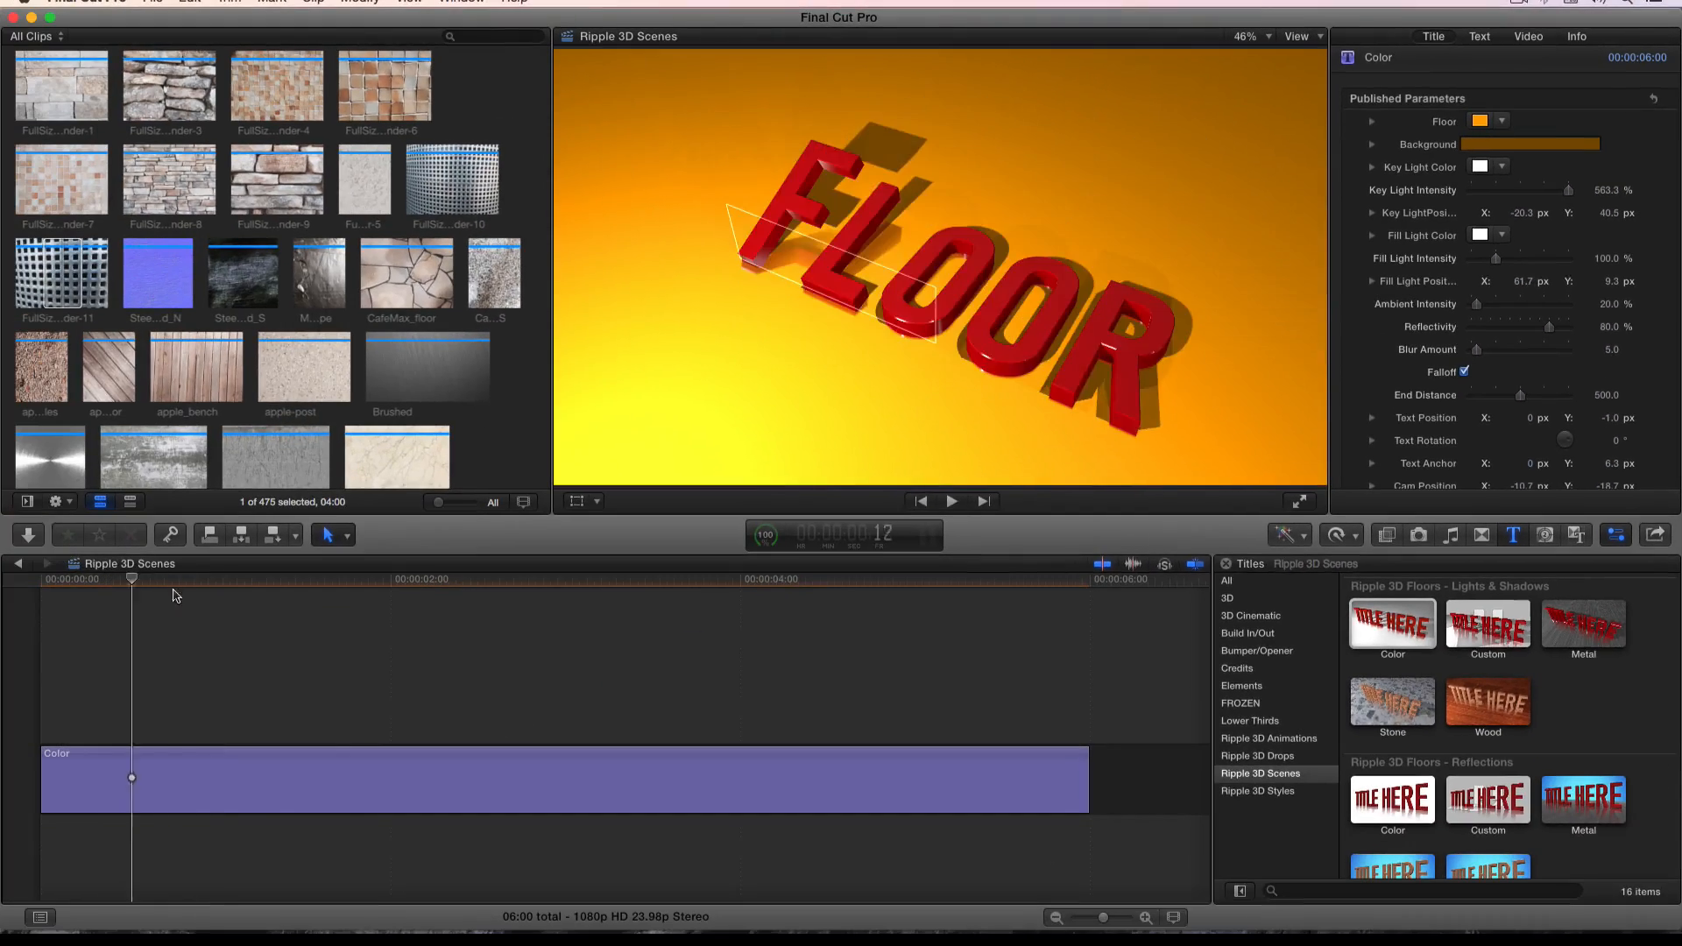
Step: Keyframe the key light position at 1:17 and change its X value to 31.4 px at 4:01
click(341, 610)
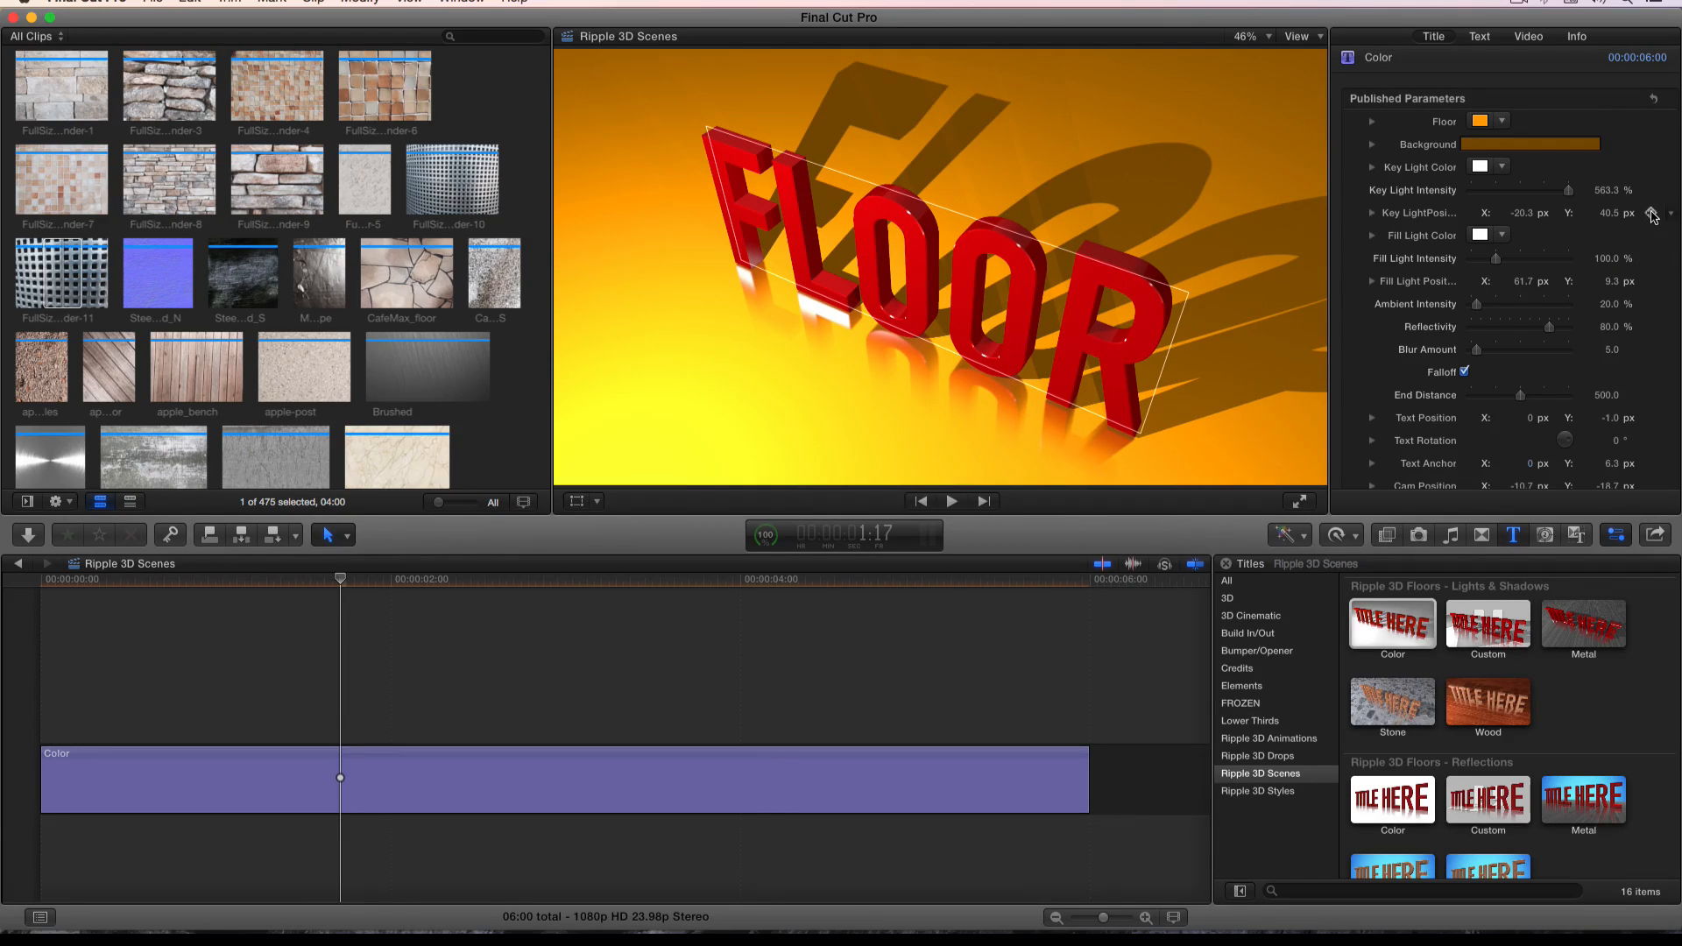
click(1651, 214)
click(748, 594)
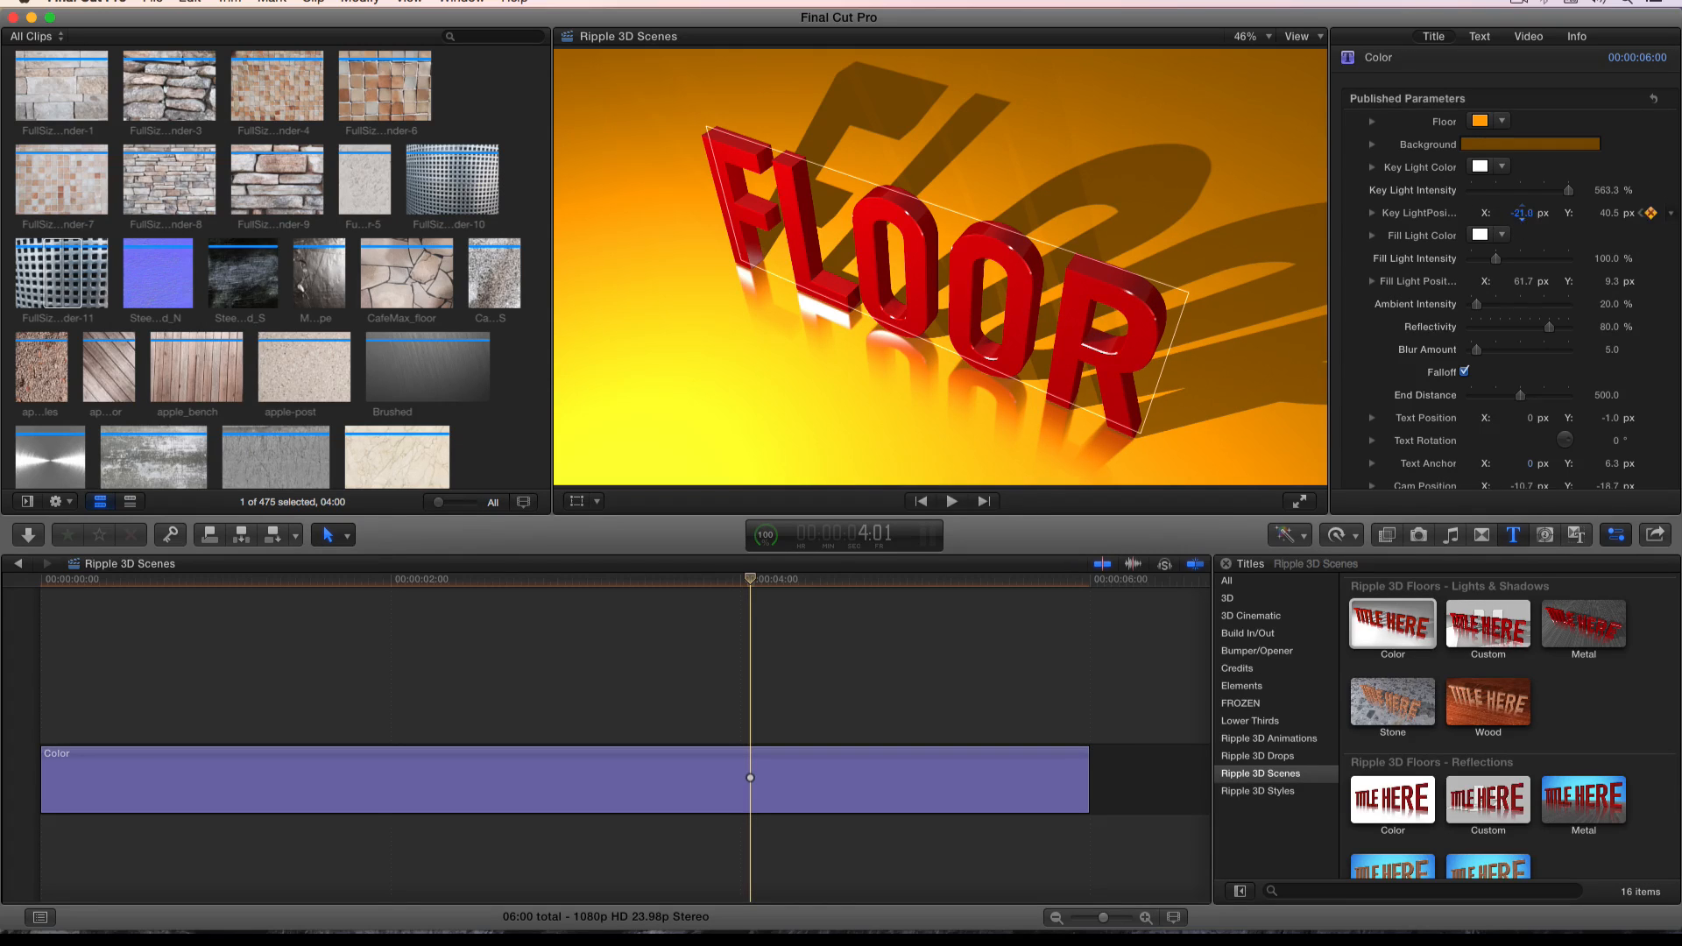
drag(1522, 212, 1524, 209)
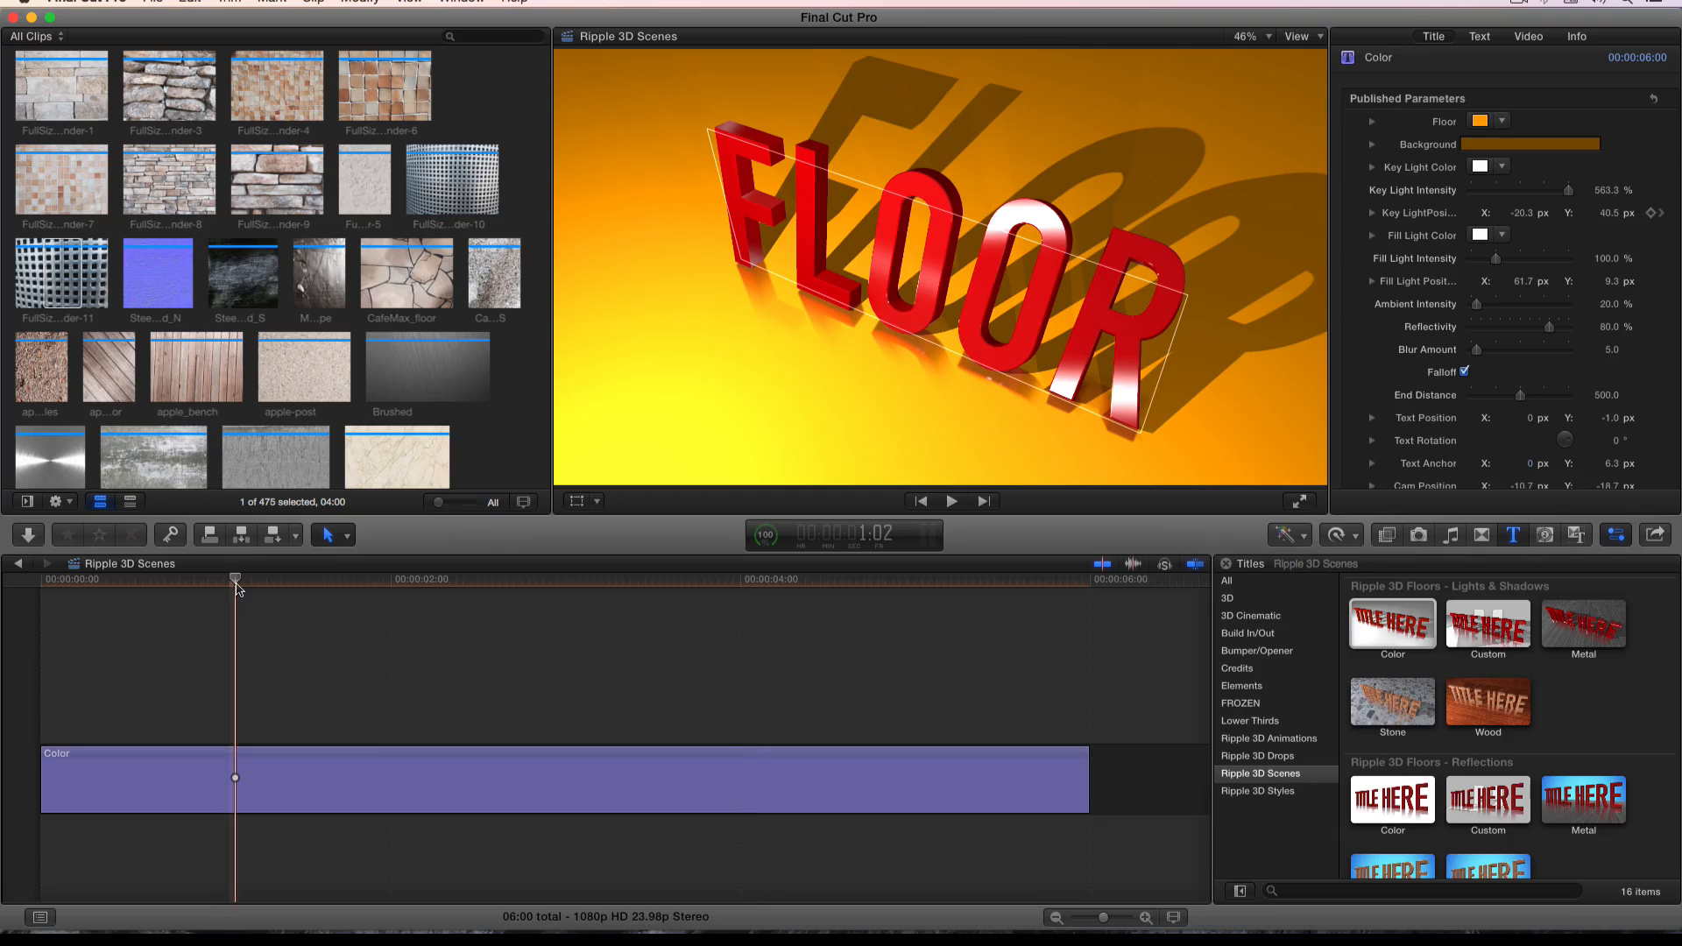
Step: Play the title from 1:02 to preview the moving shadows, and undo the key light position keyframes
click(235, 584)
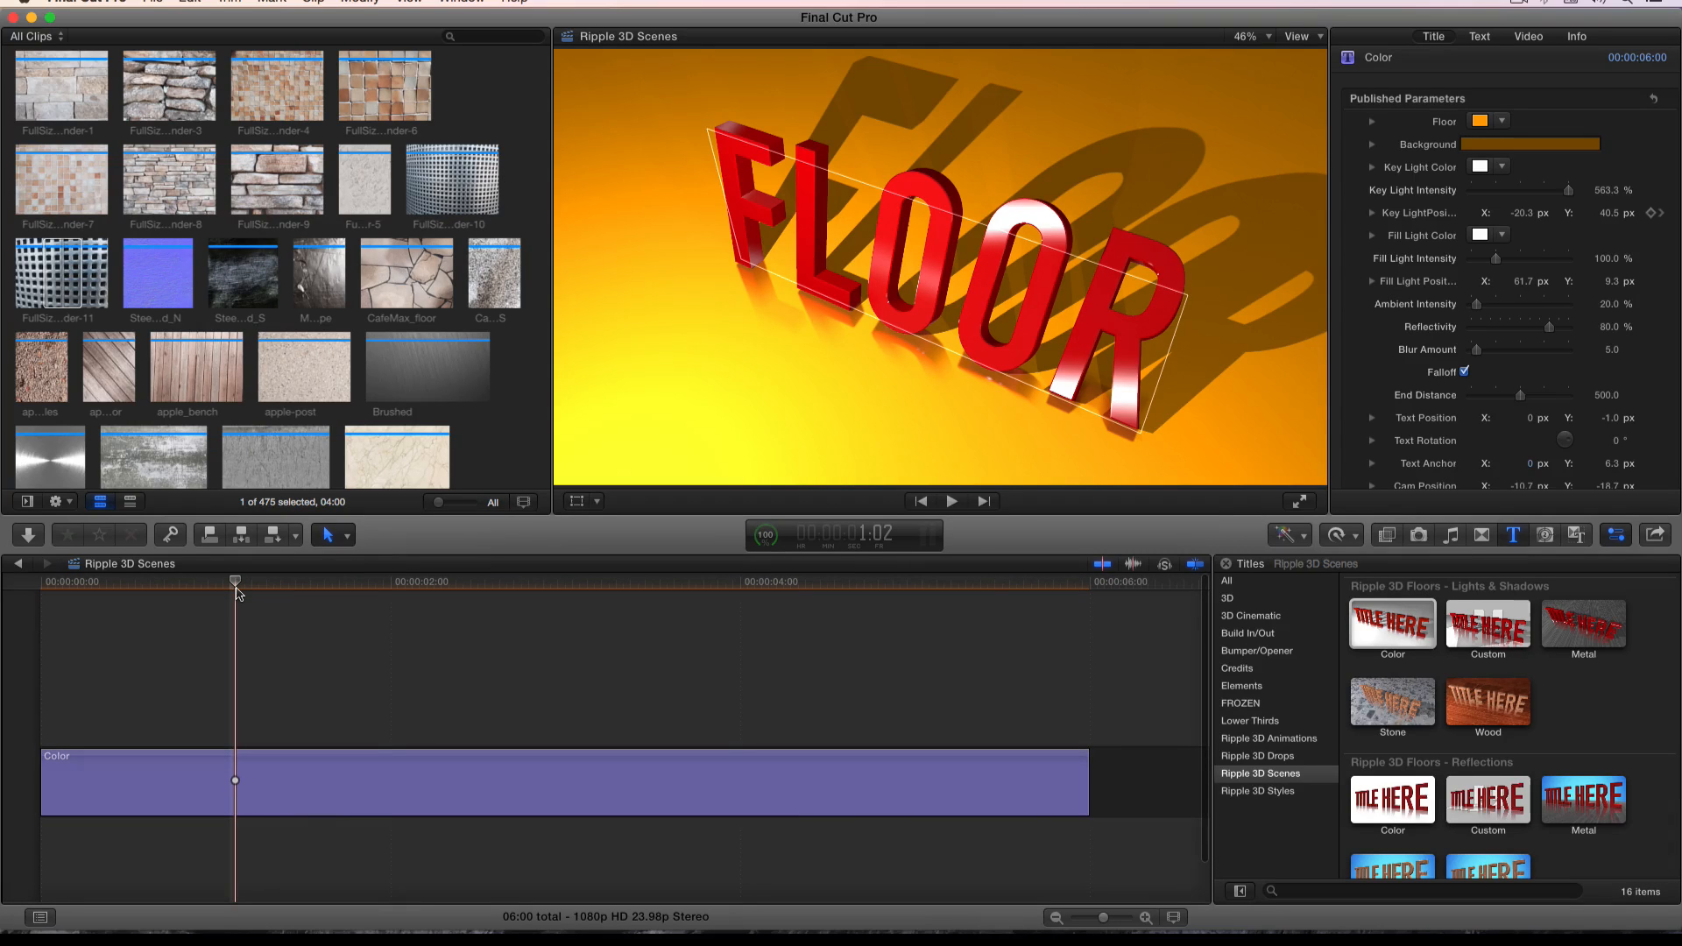
key(space)
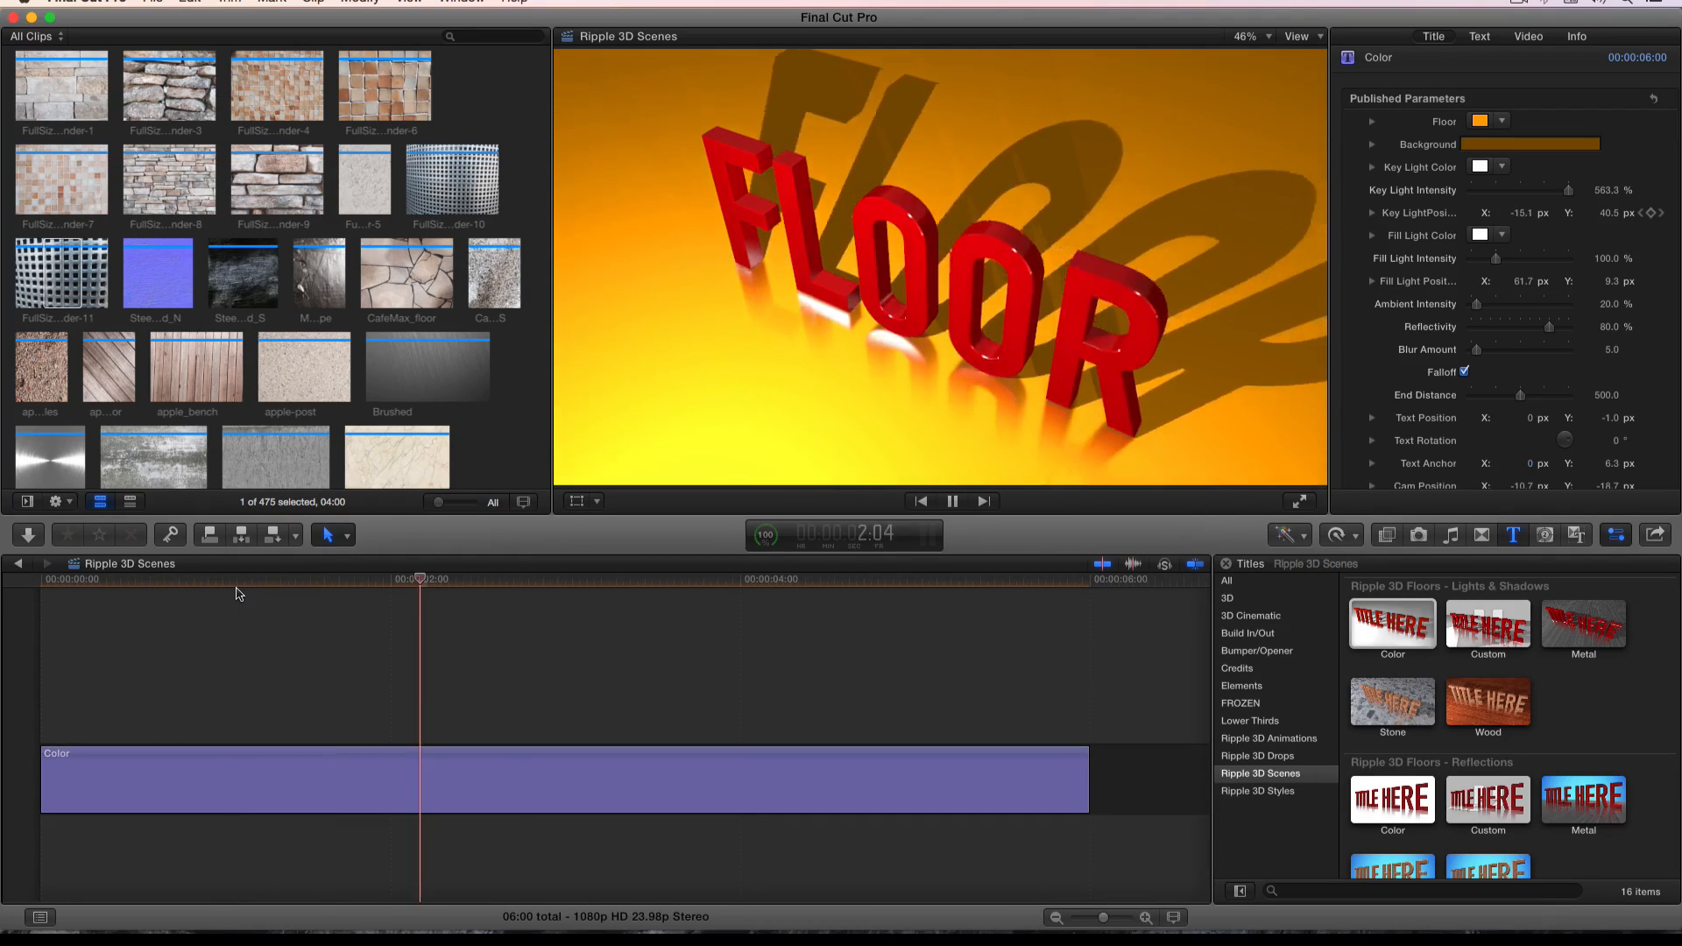
key(space)
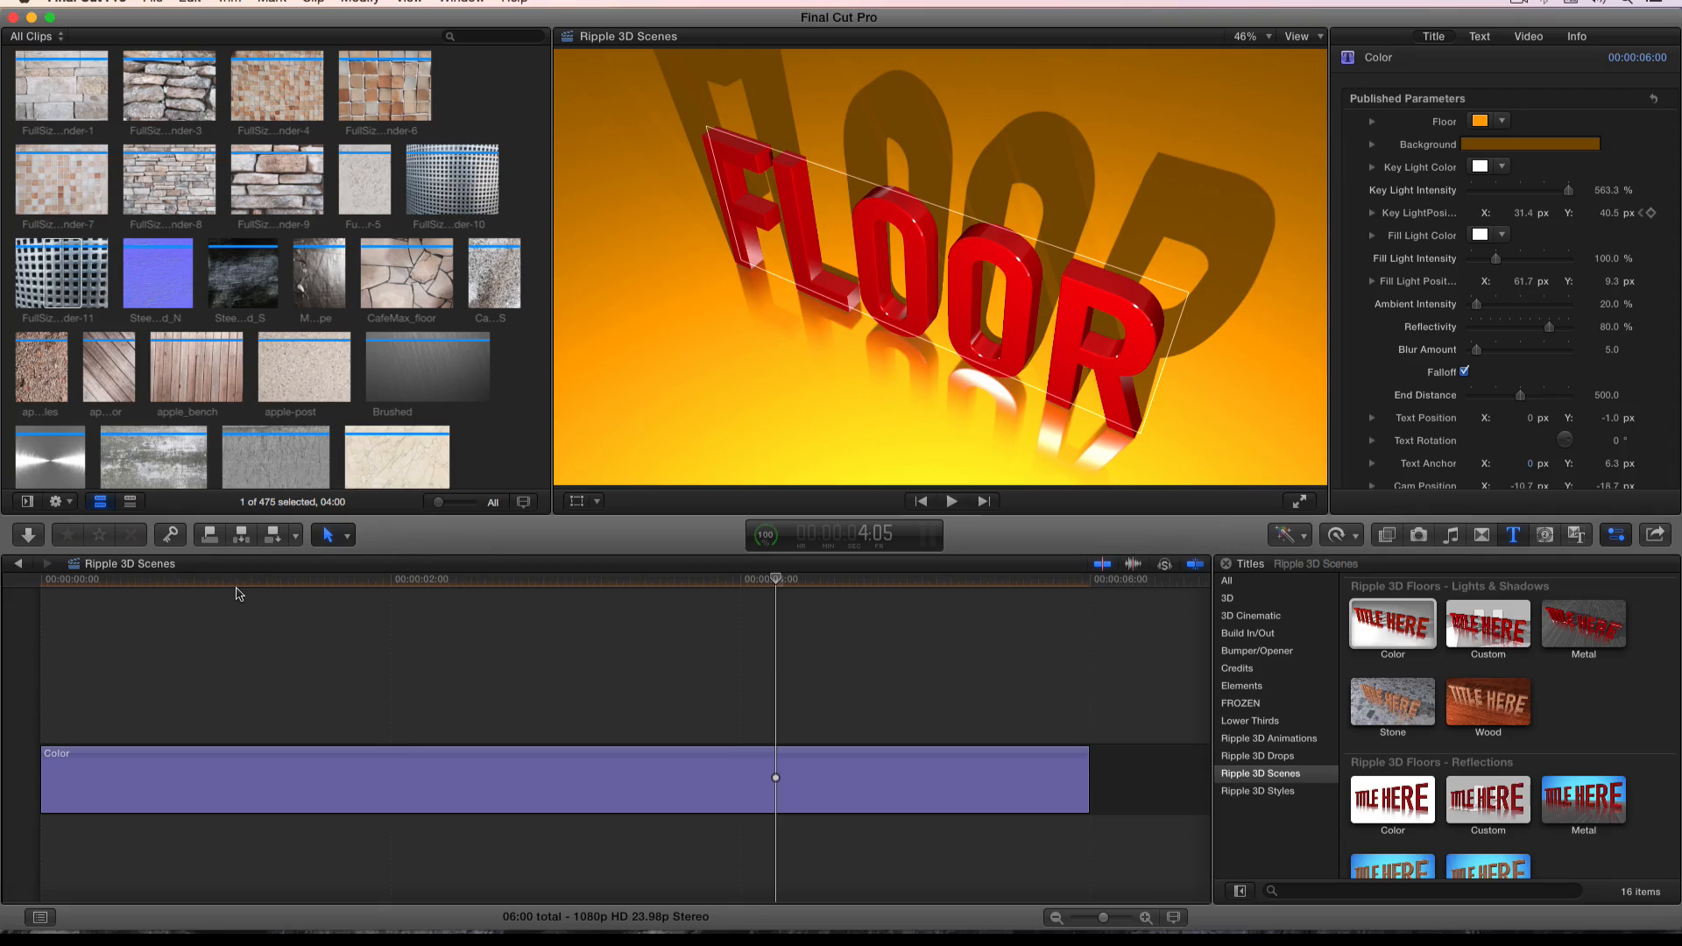
key(super+z)
key(super+z)
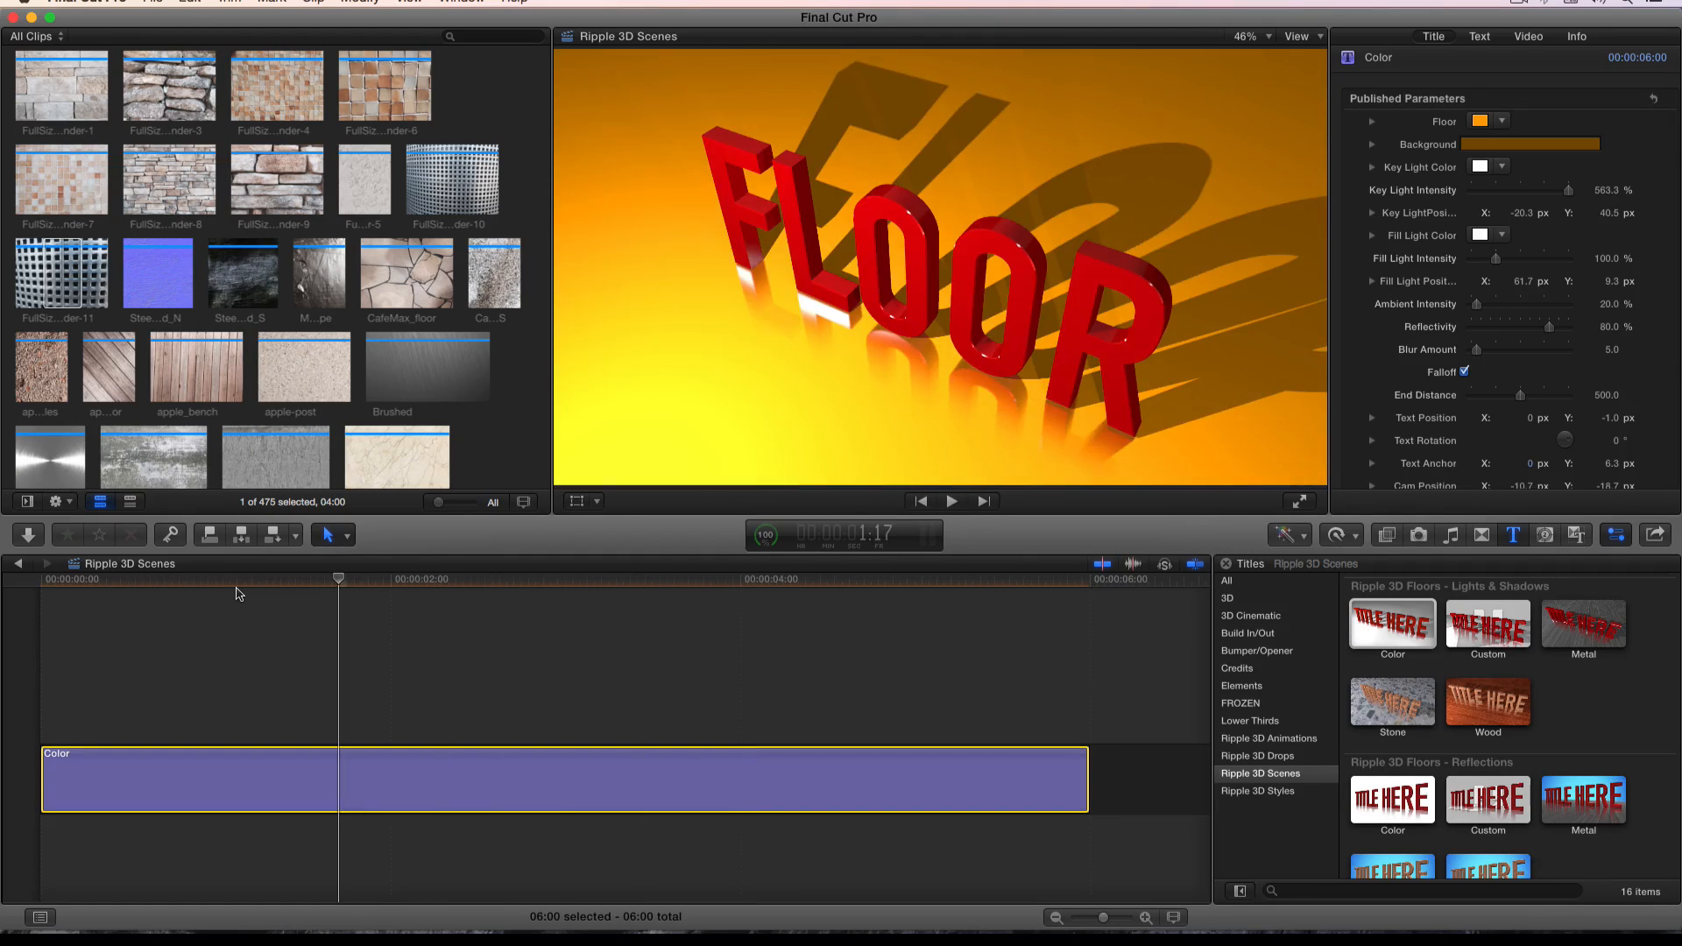
Step: Set the key light's Z position to 67.84 px, try fill light intensity at 400%, and settle on 104.32%
mouse_move(1621, 215)
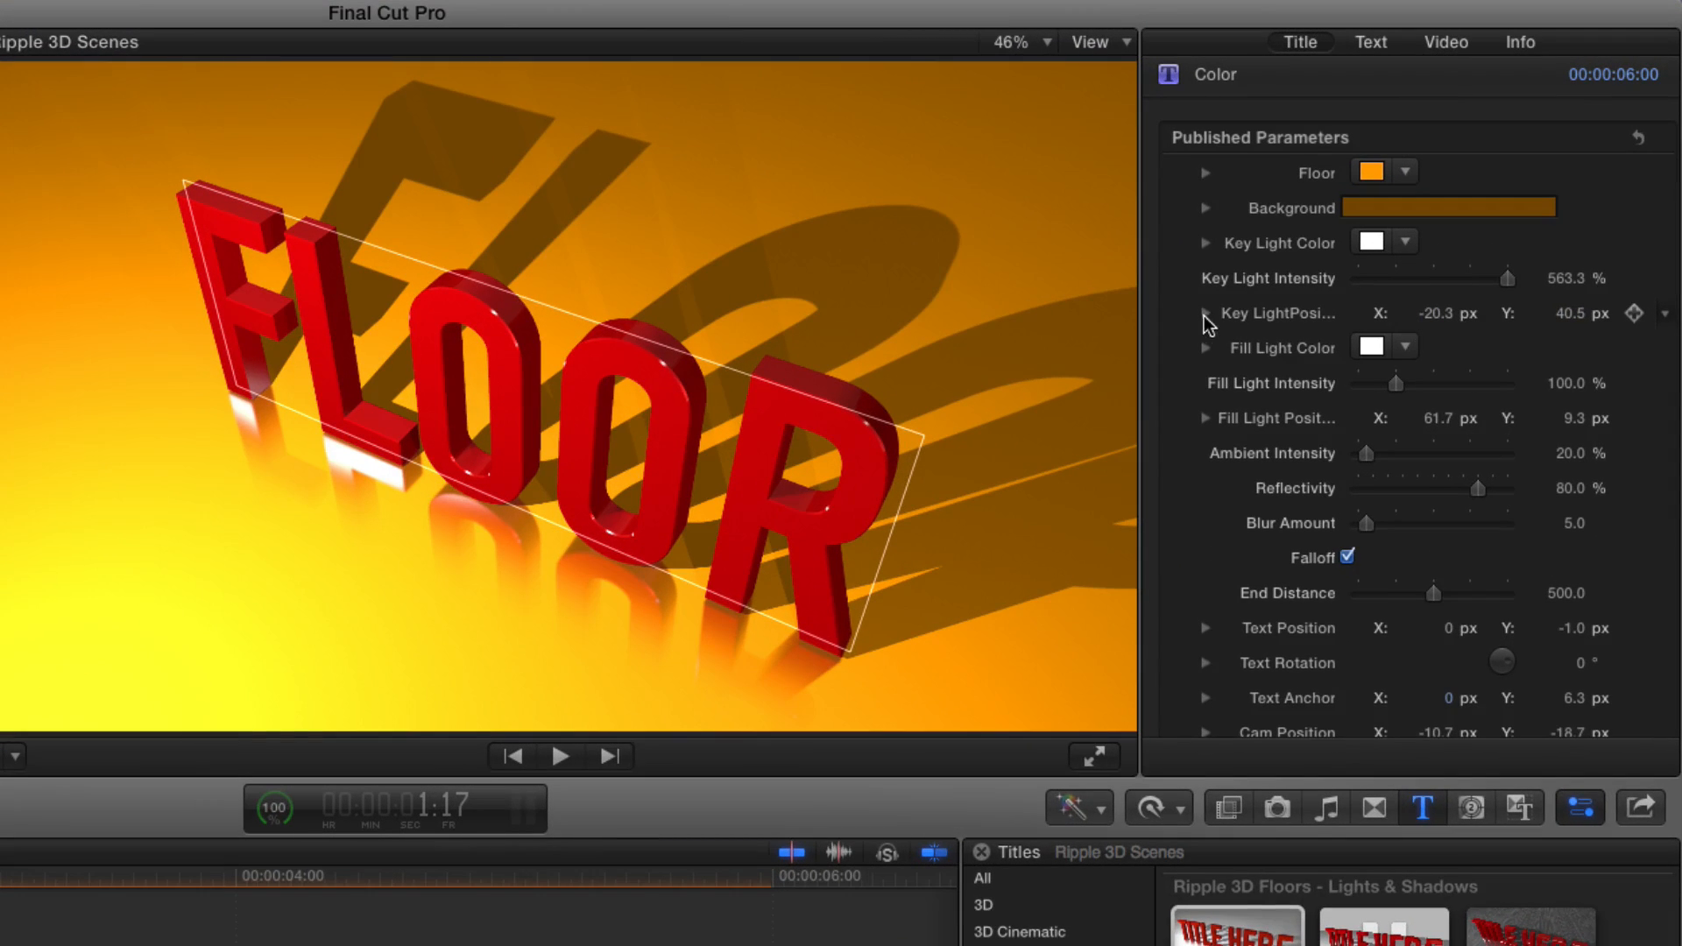
click(1371, 214)
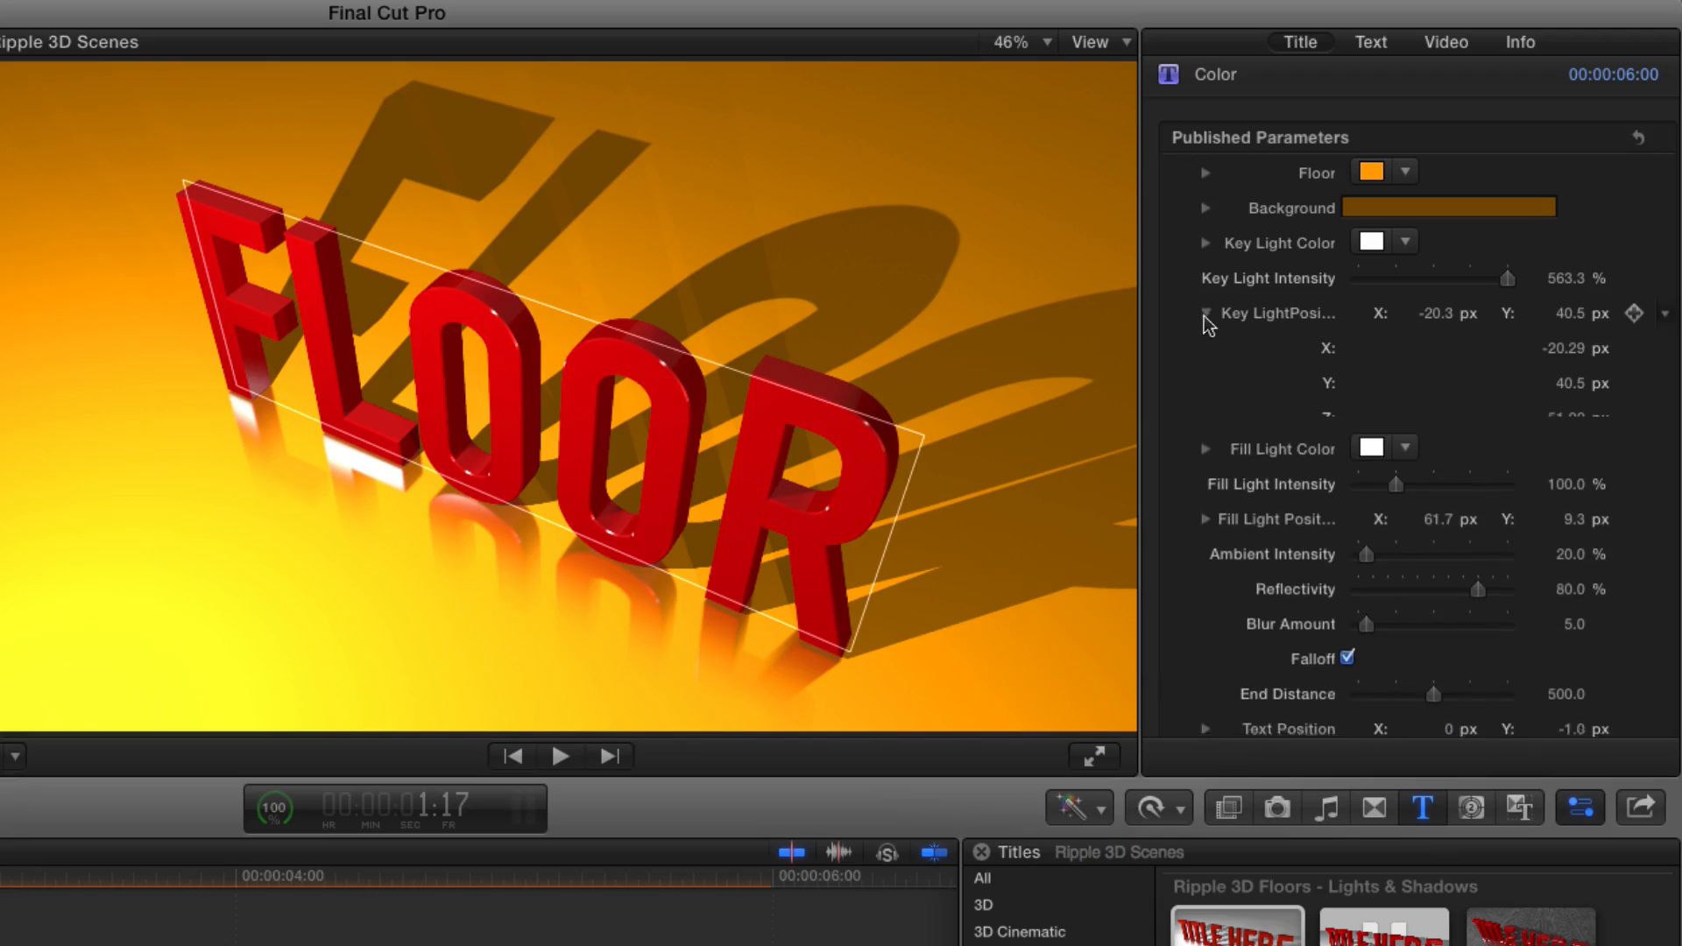
drag(1566, 423, 1571, 417)
drag(1395, 488, 1514, 495)
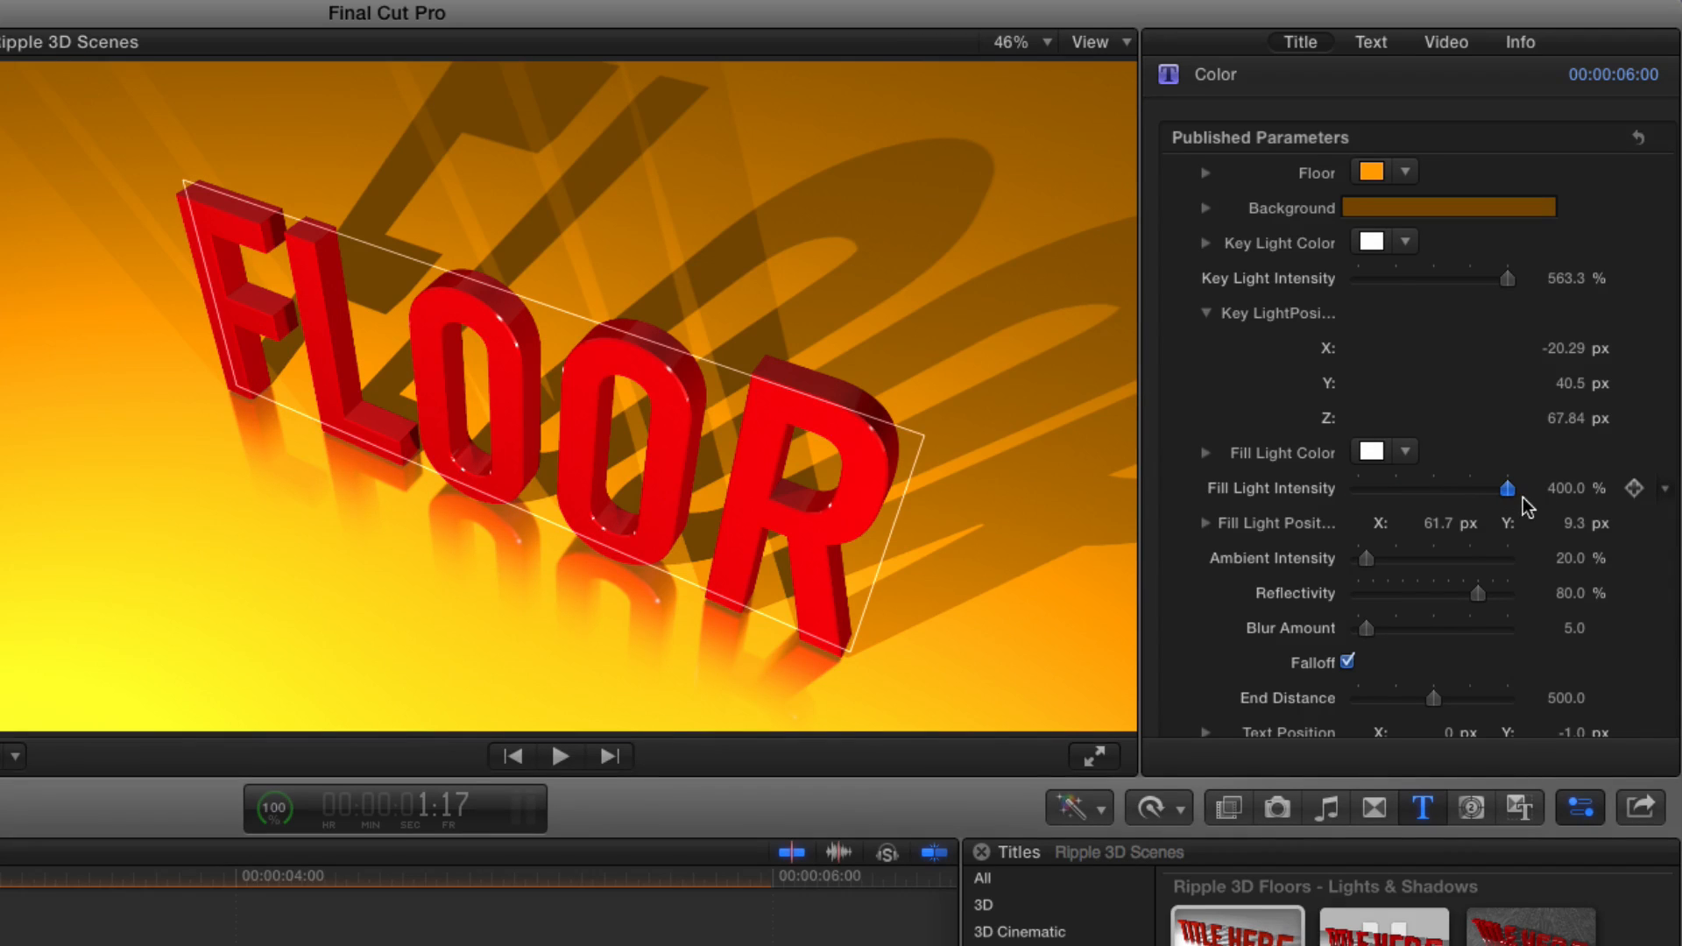
mouse_move(1407, 488)
mouse_down()
mouse_move(1445, 497)
mouse_move(1398, 491)
mouse_up()
Step: Try a cyan key light color and a red fill light color, and undo both color changes
click(1405, 244)
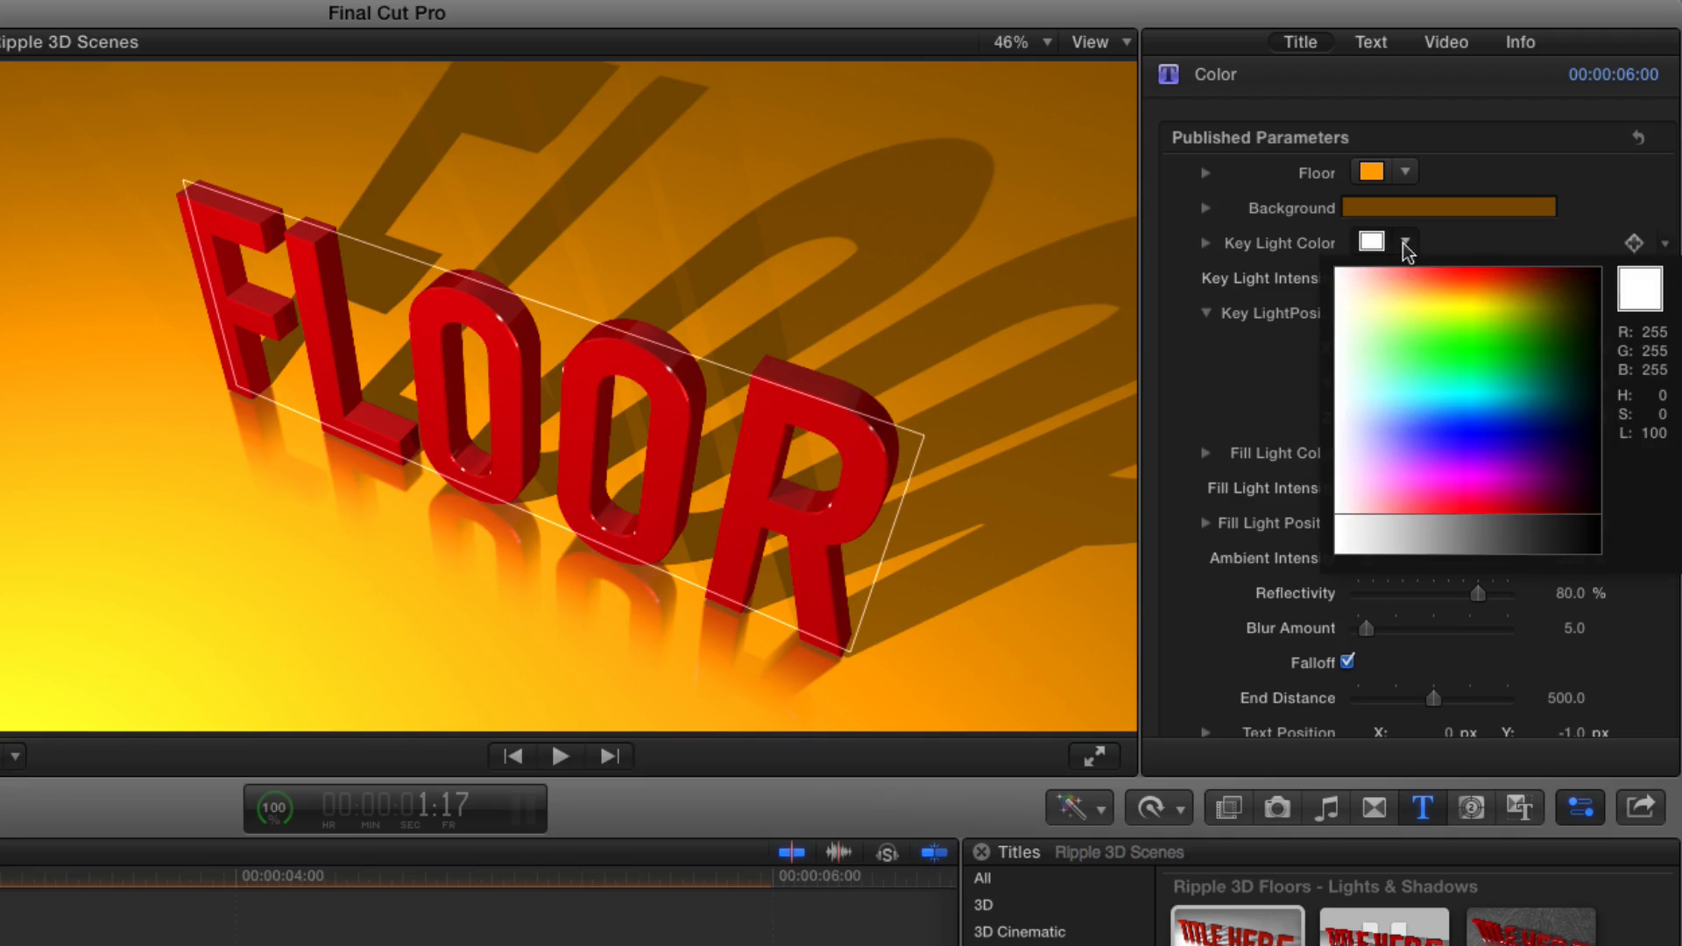
drag(1406, 252, 1494, 379)
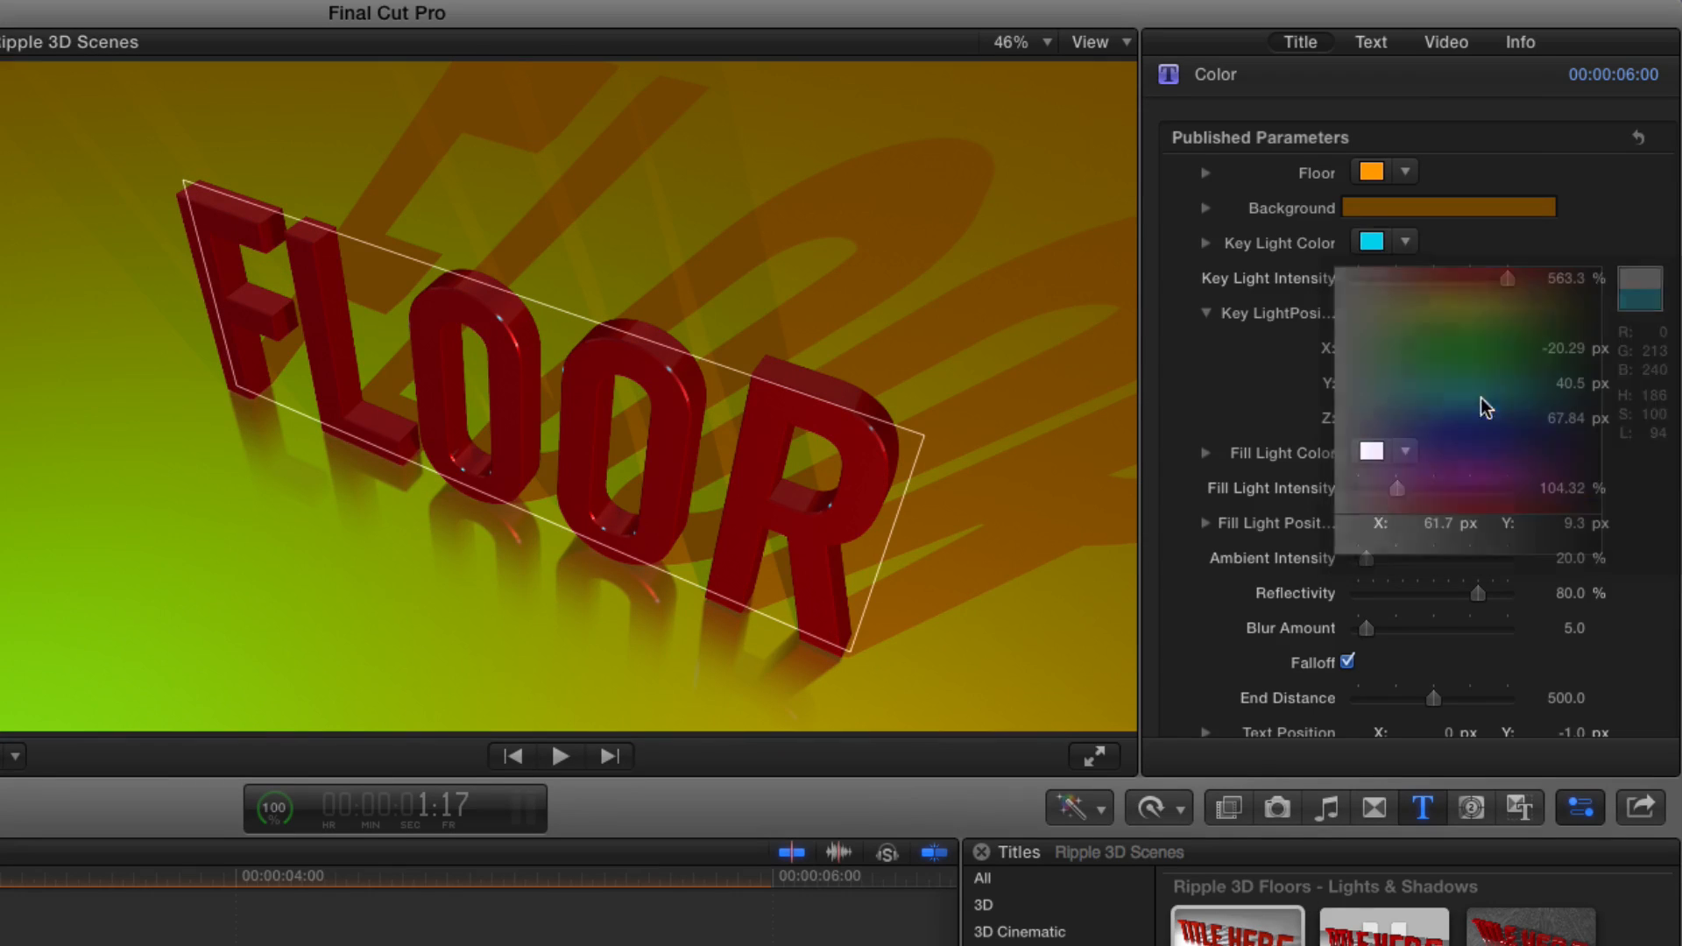
click(1406, 452)
drag(1436, 477, 1501, 471)
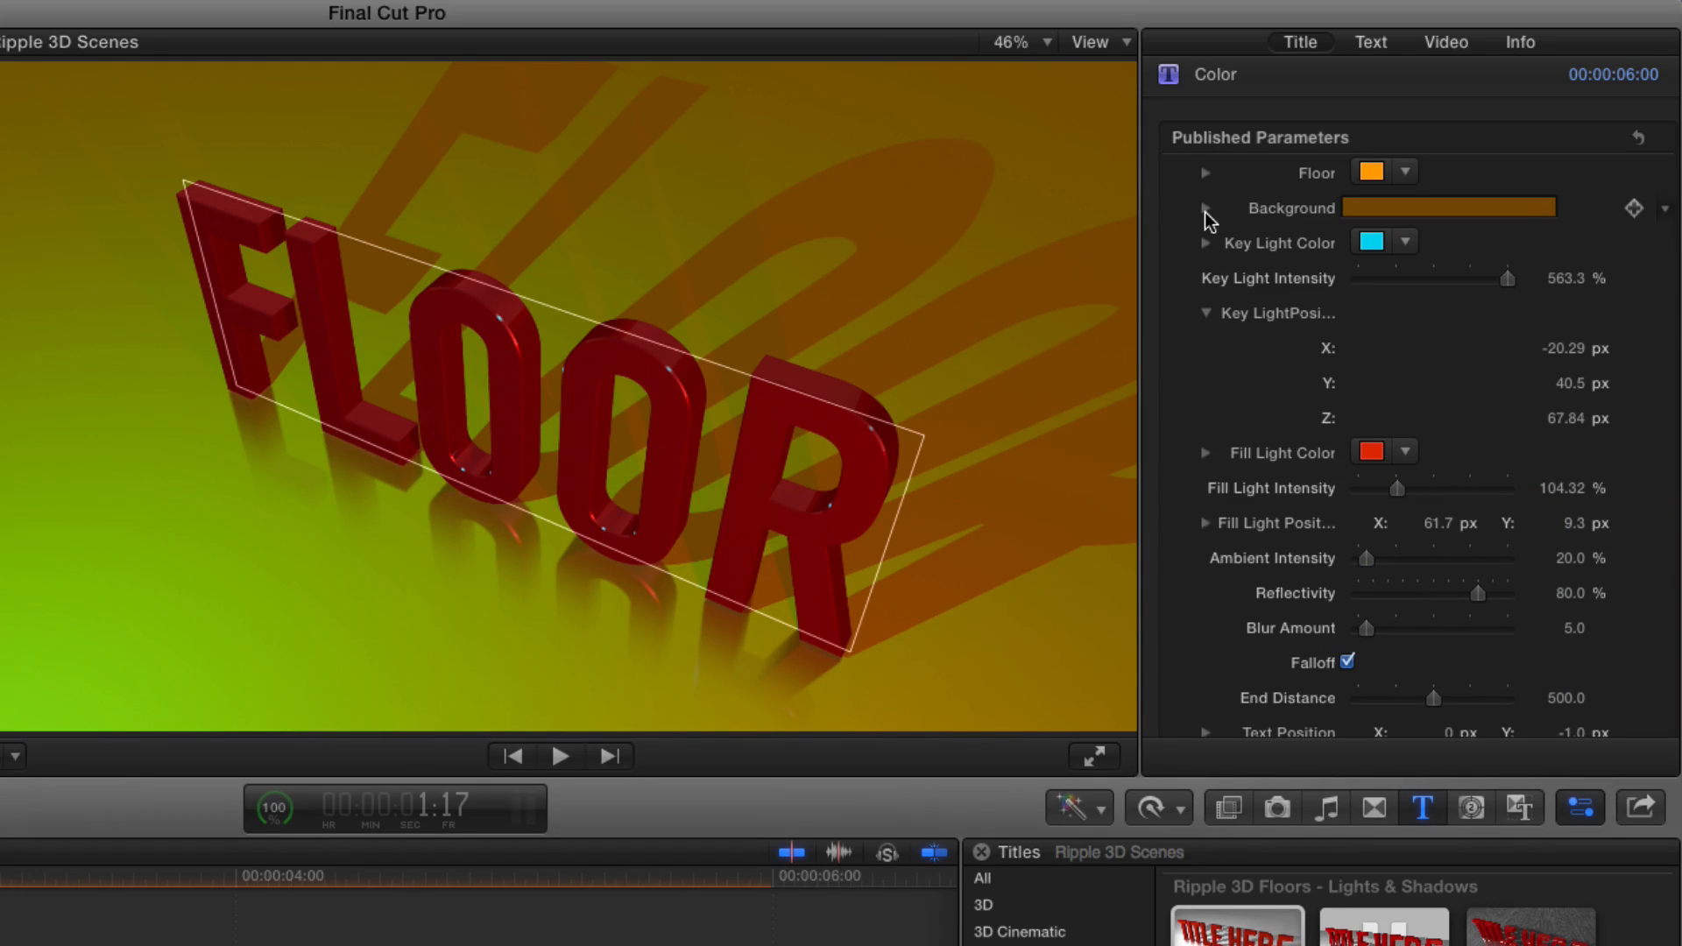
key(super+z)
key(super+z)
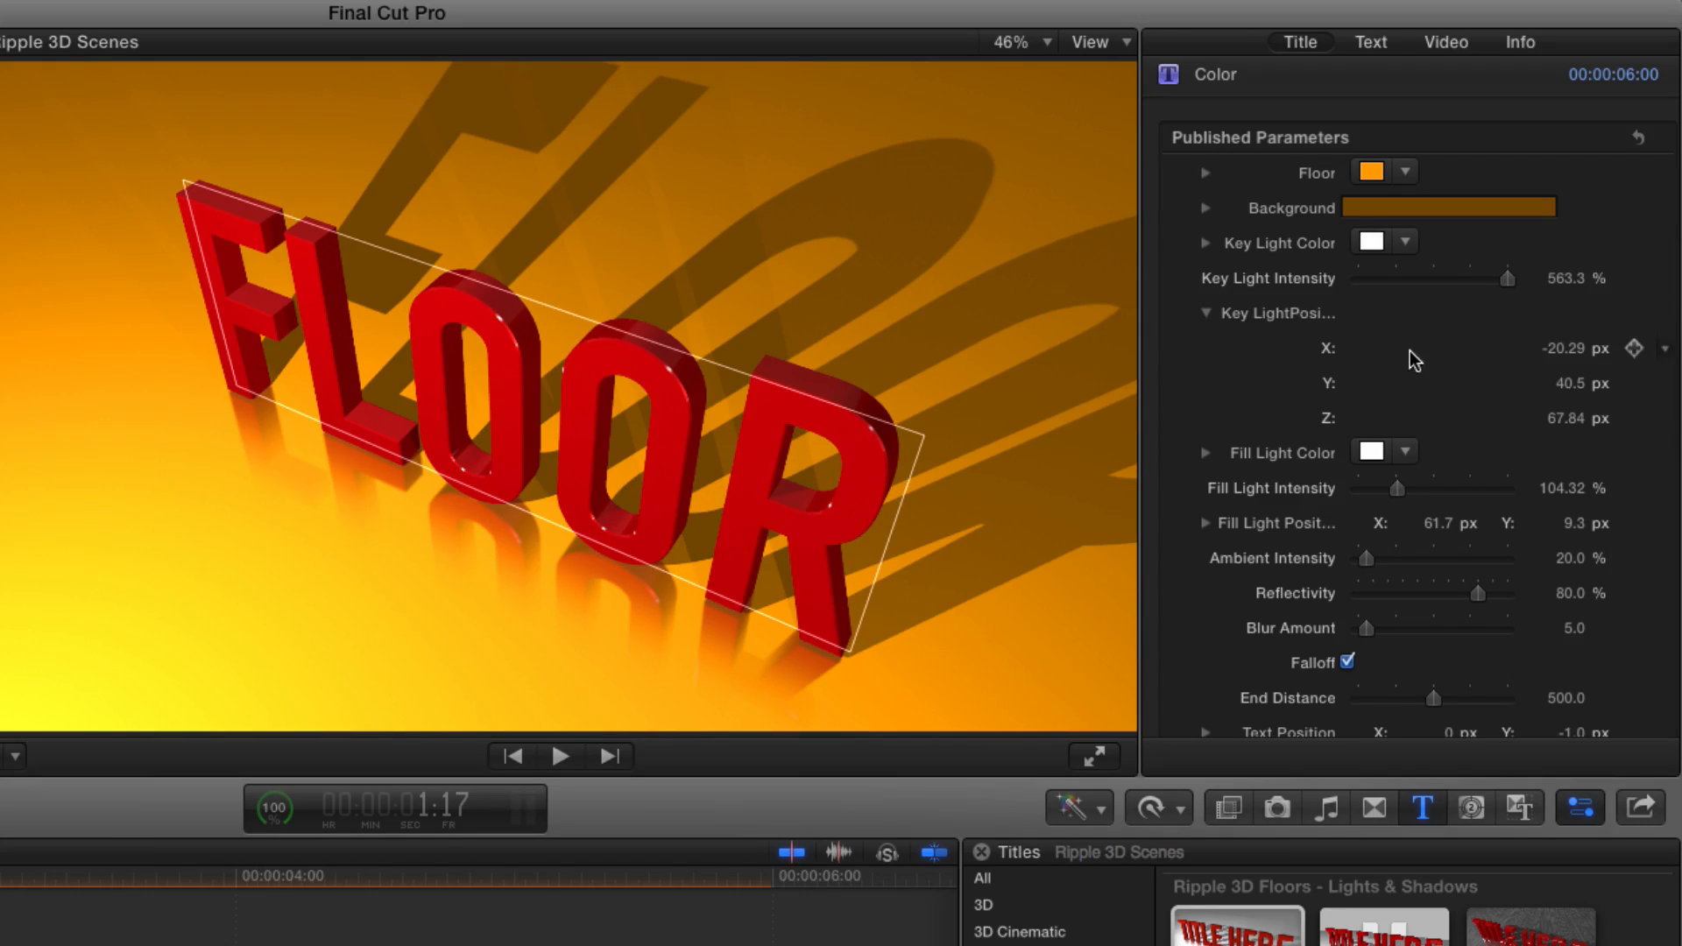
Step: Try an ambient intensity of 0% on the Color title, and raise it to about 32.94%
scroll(1405, 359, down, 4)
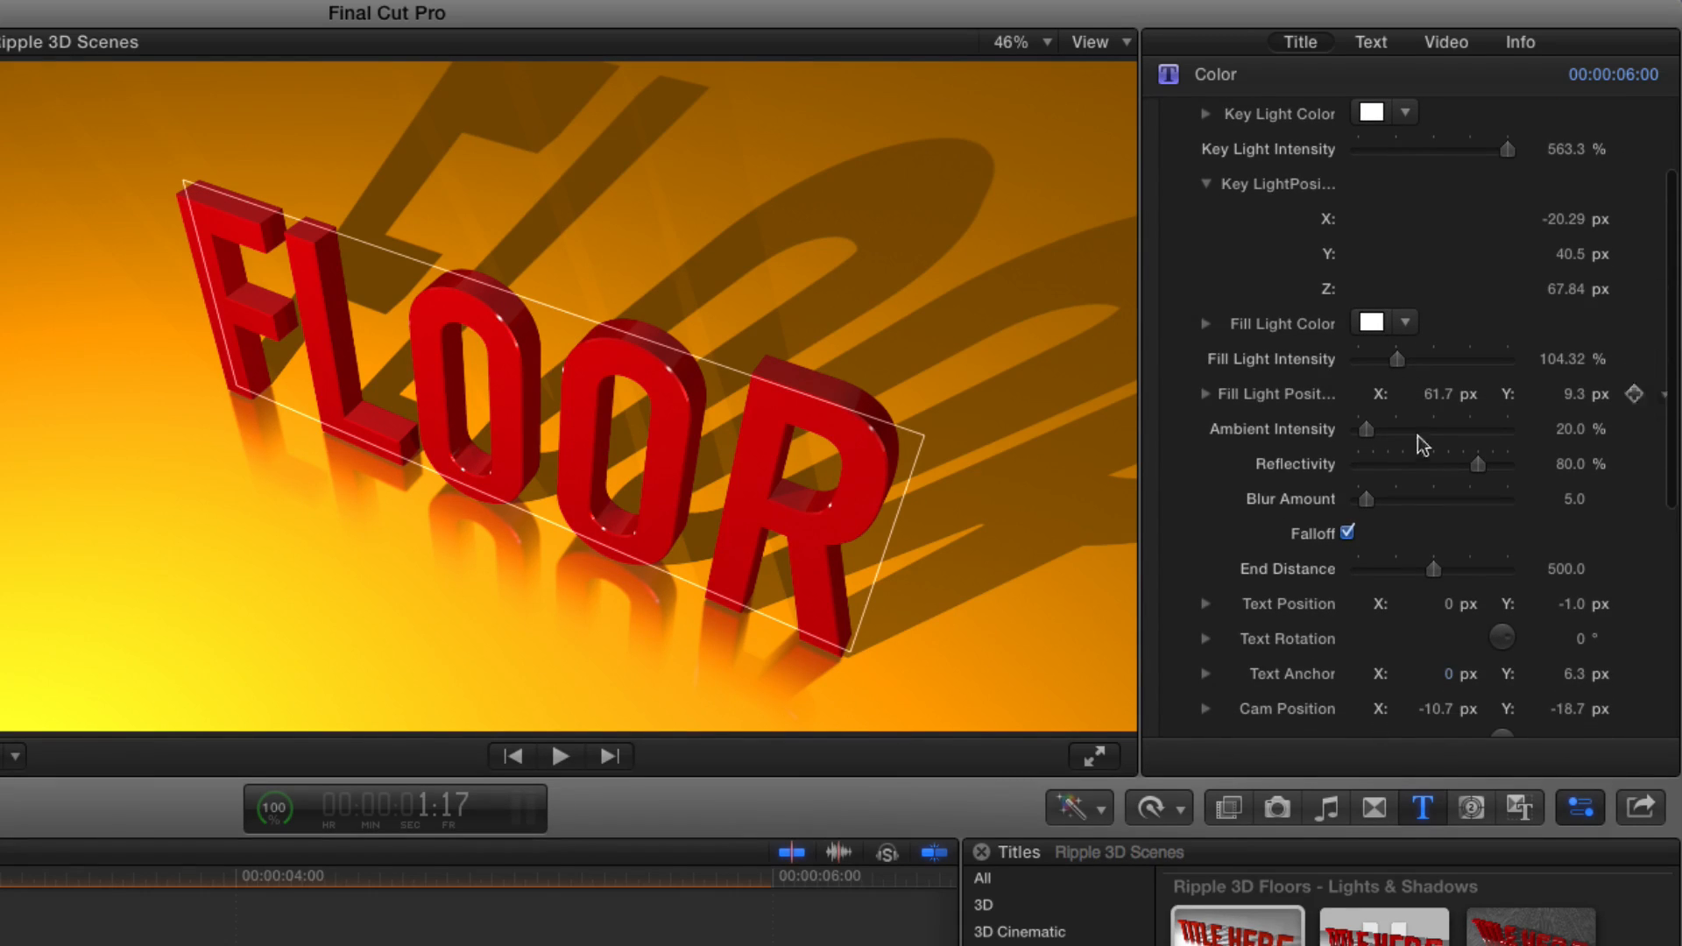
drag(1366, 429, 1353, 434)
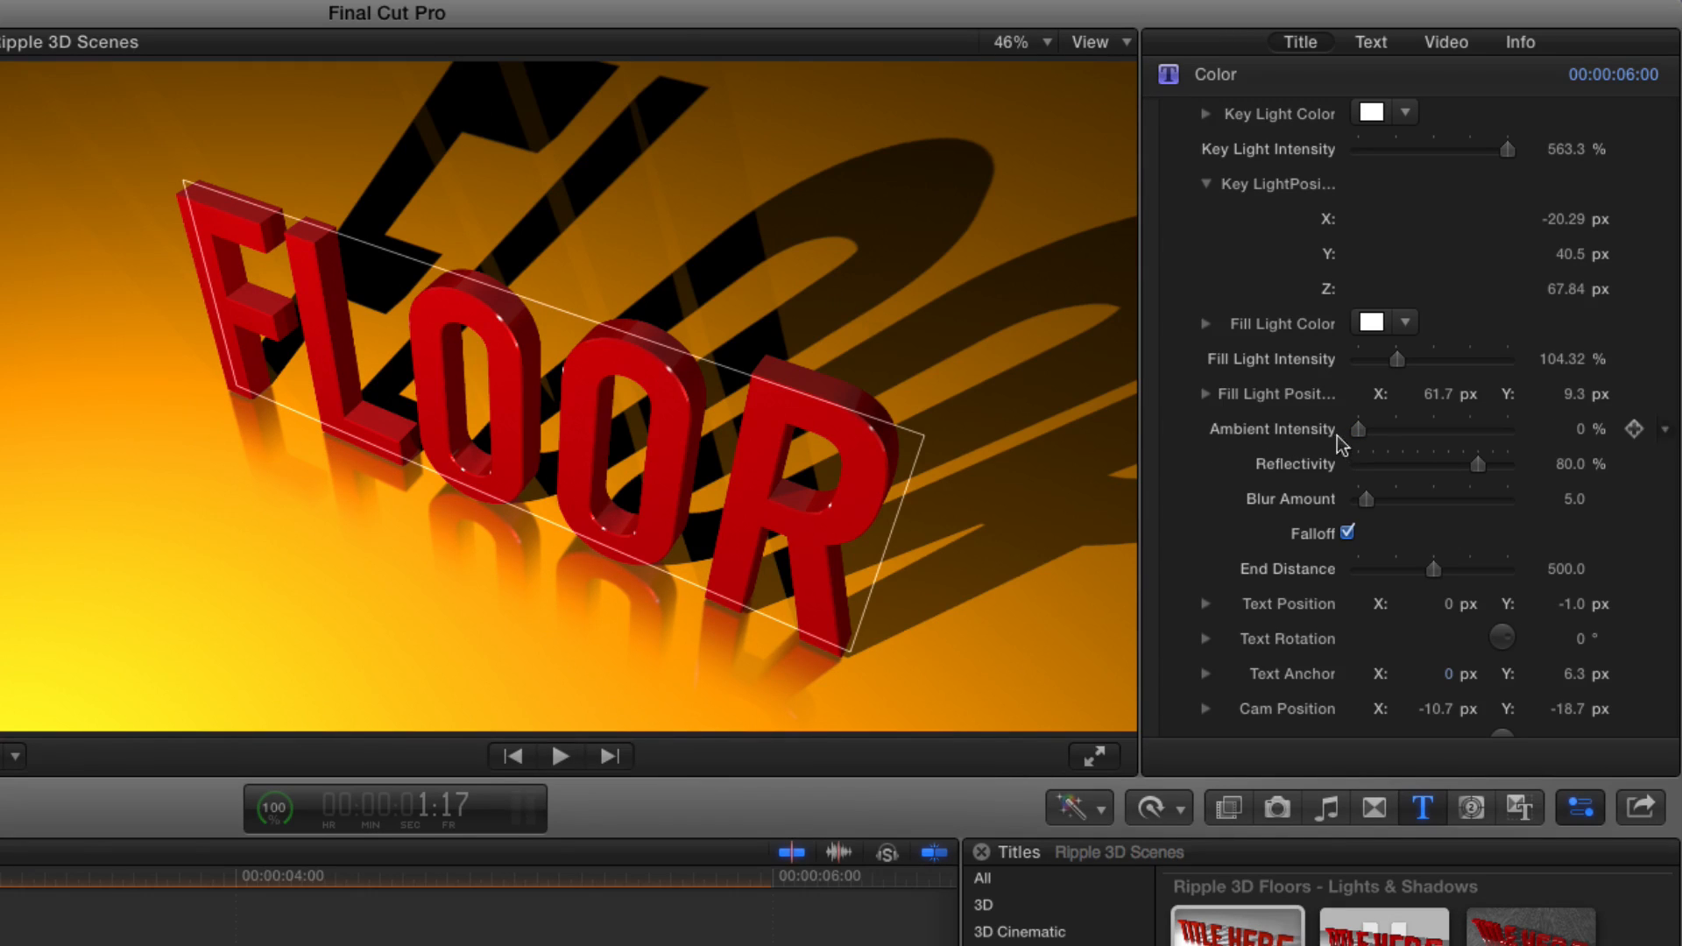
drag(1360, 431, 1373, 432)
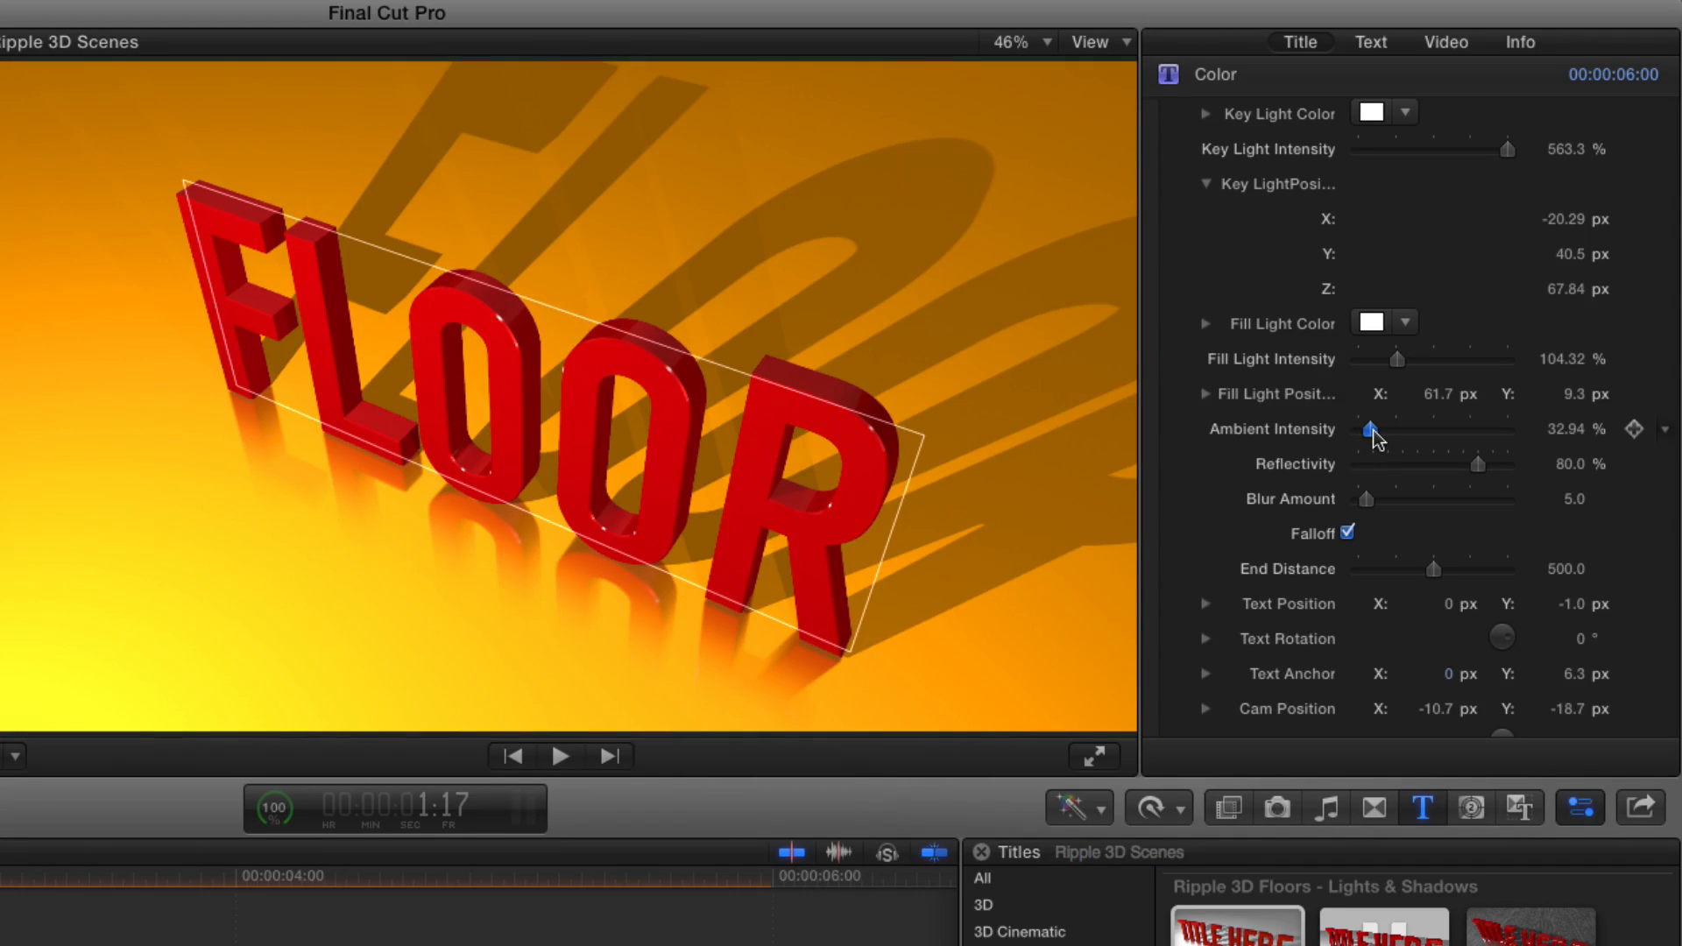
Step: Undo the last ambient intensity change, play the title to preview it, and park the playhead at 3:03
key(super+z)
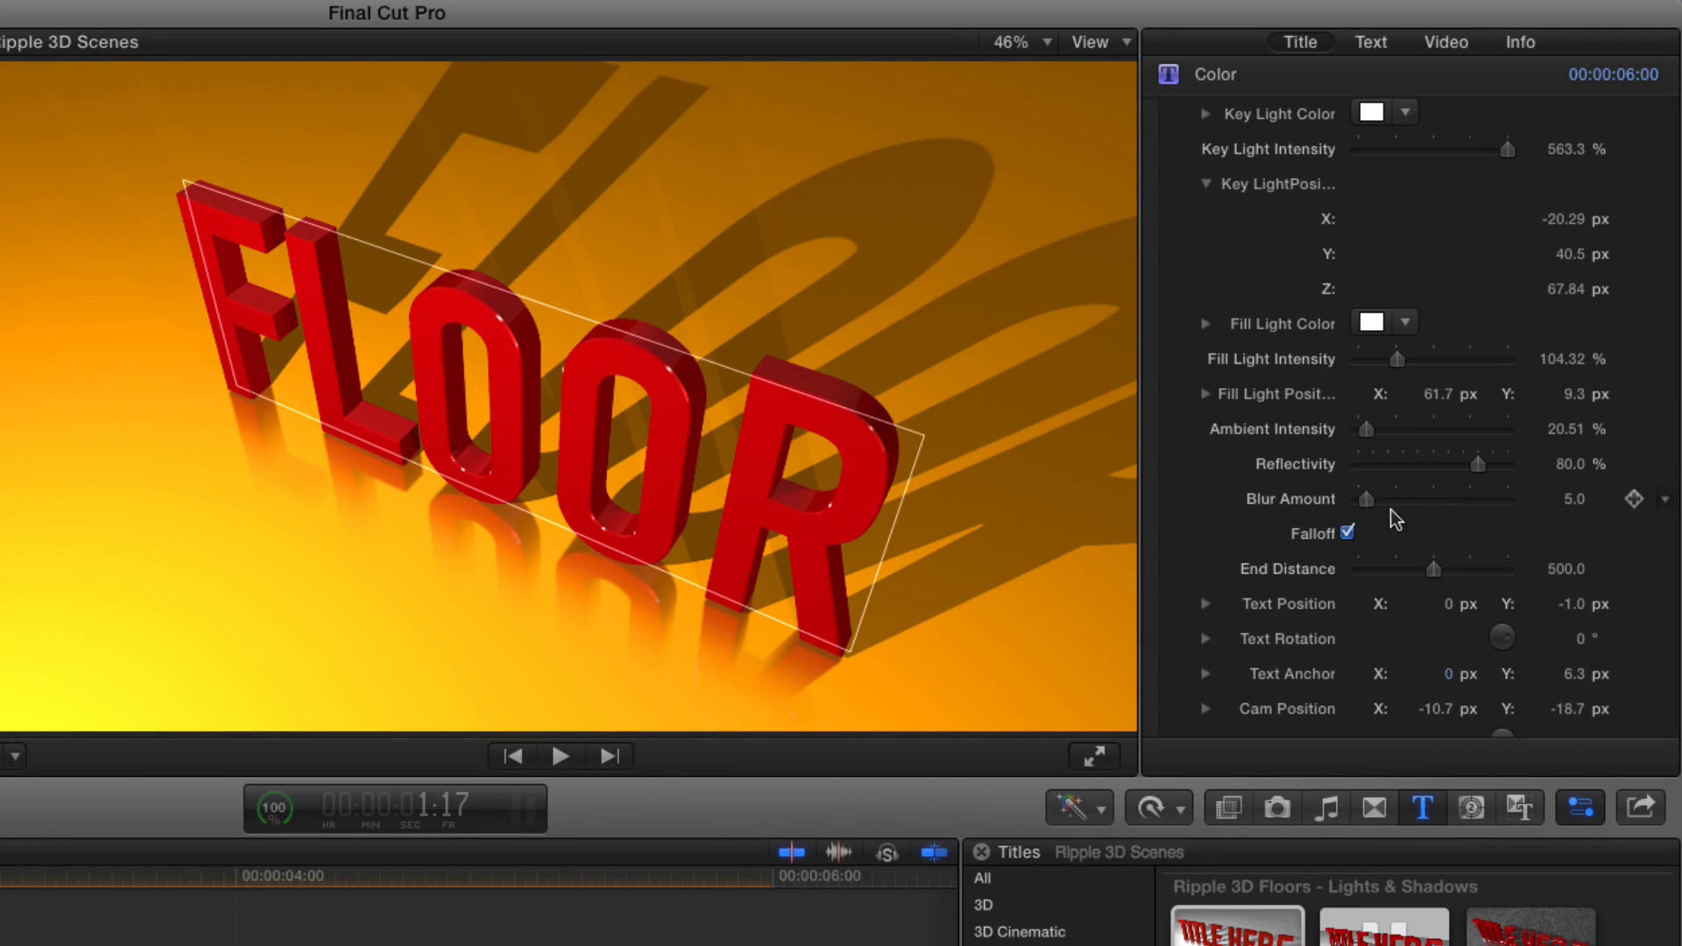
scroll(1421, 519, down, 2)
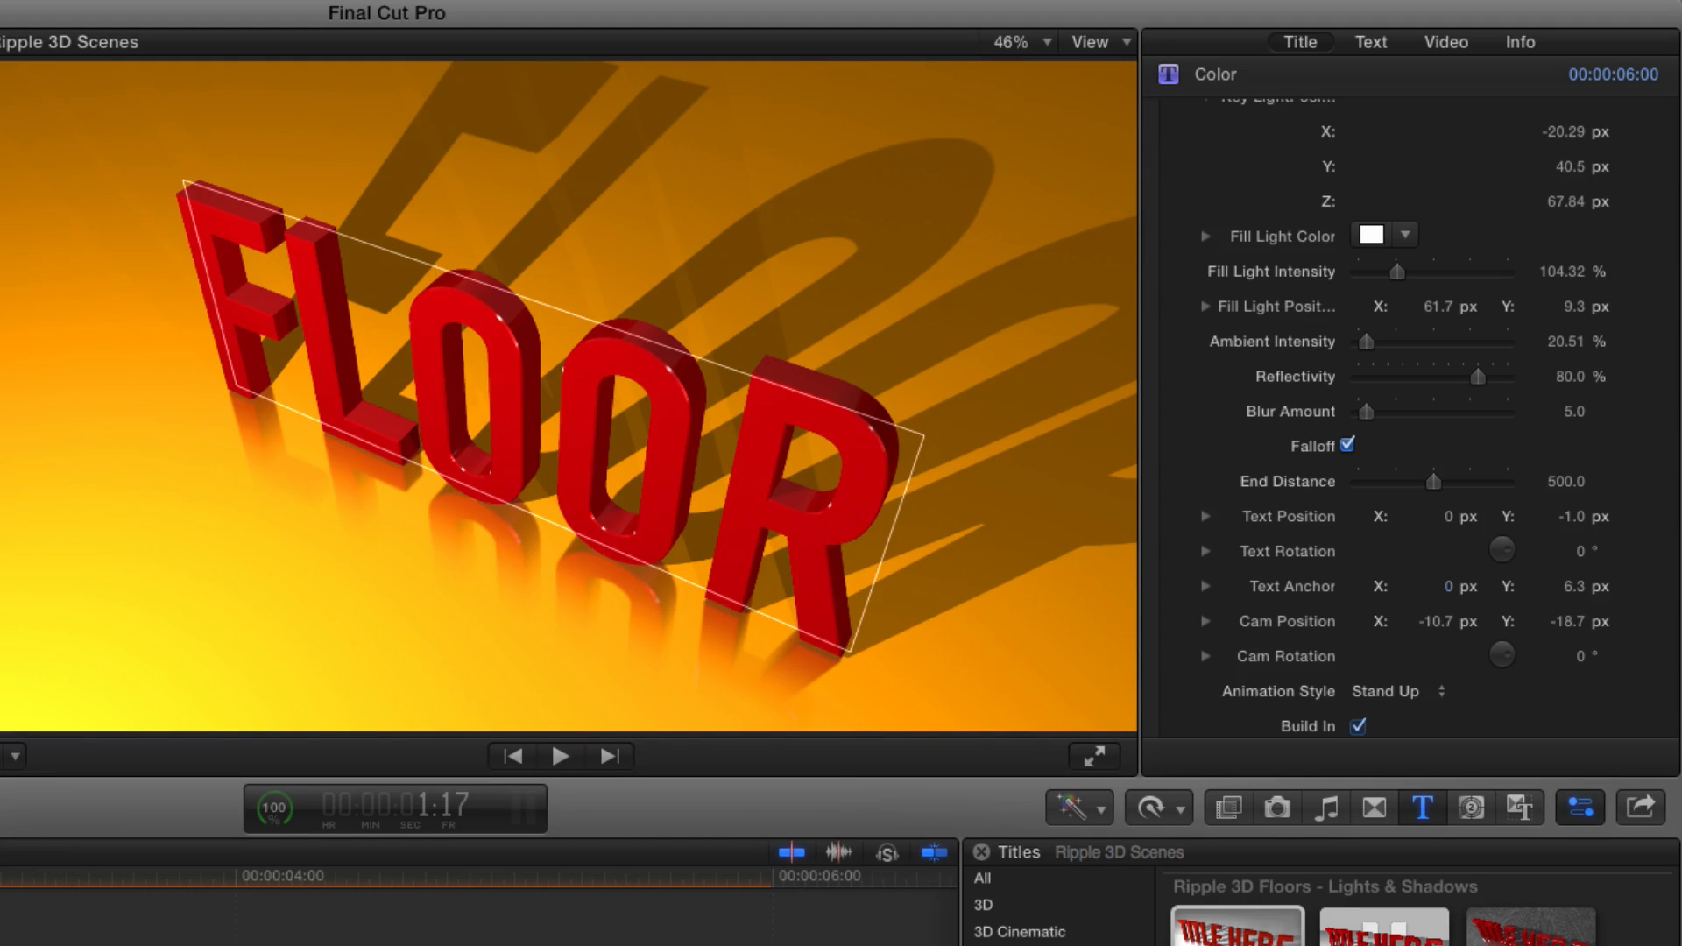
key(space)
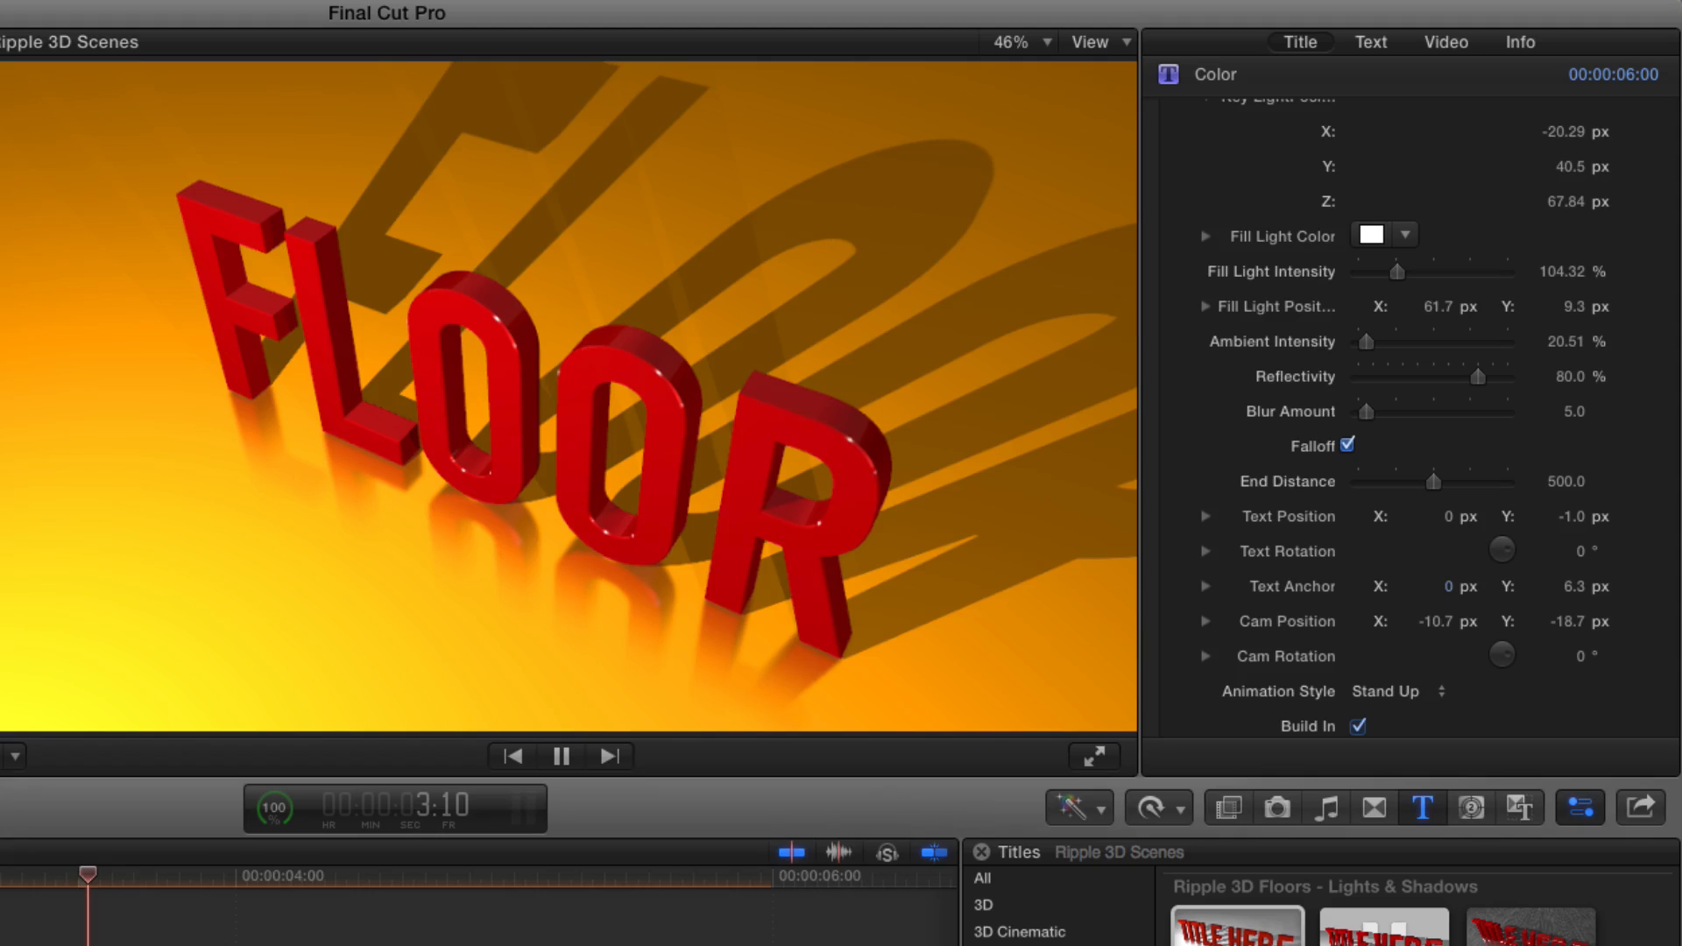
key(space)
click(2, 880)
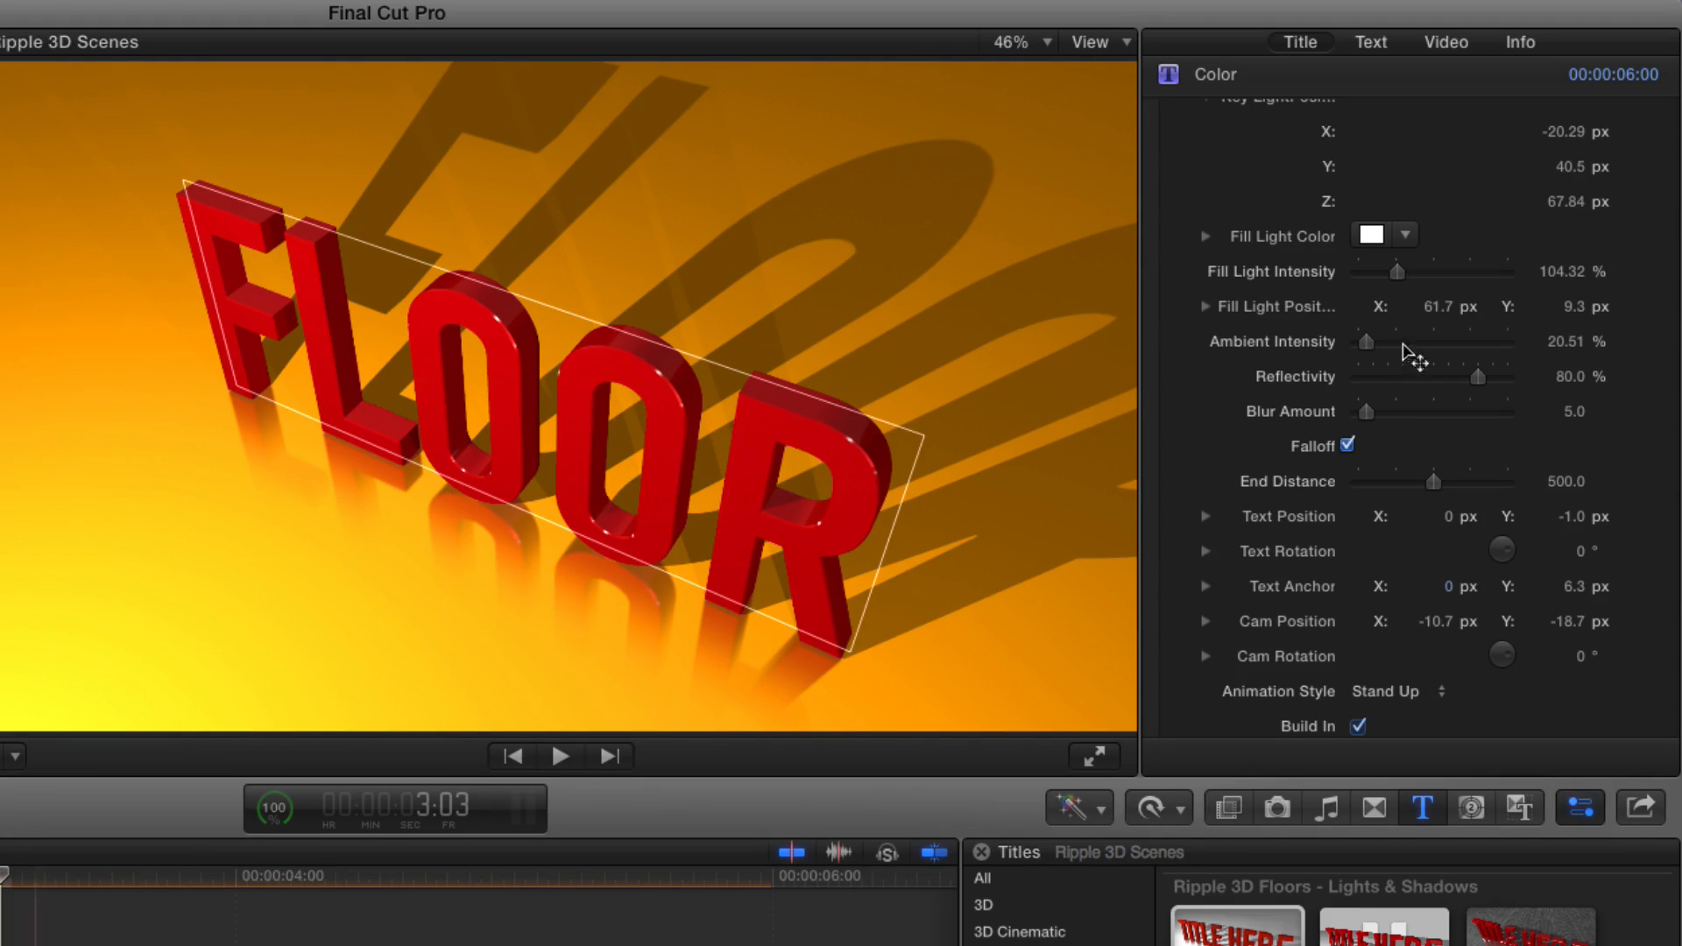
Step: Try the Tumble and Drop animation style on the orange-floor Color title and play its build-out from 3:03
scroll(1392, 378, down, 5)
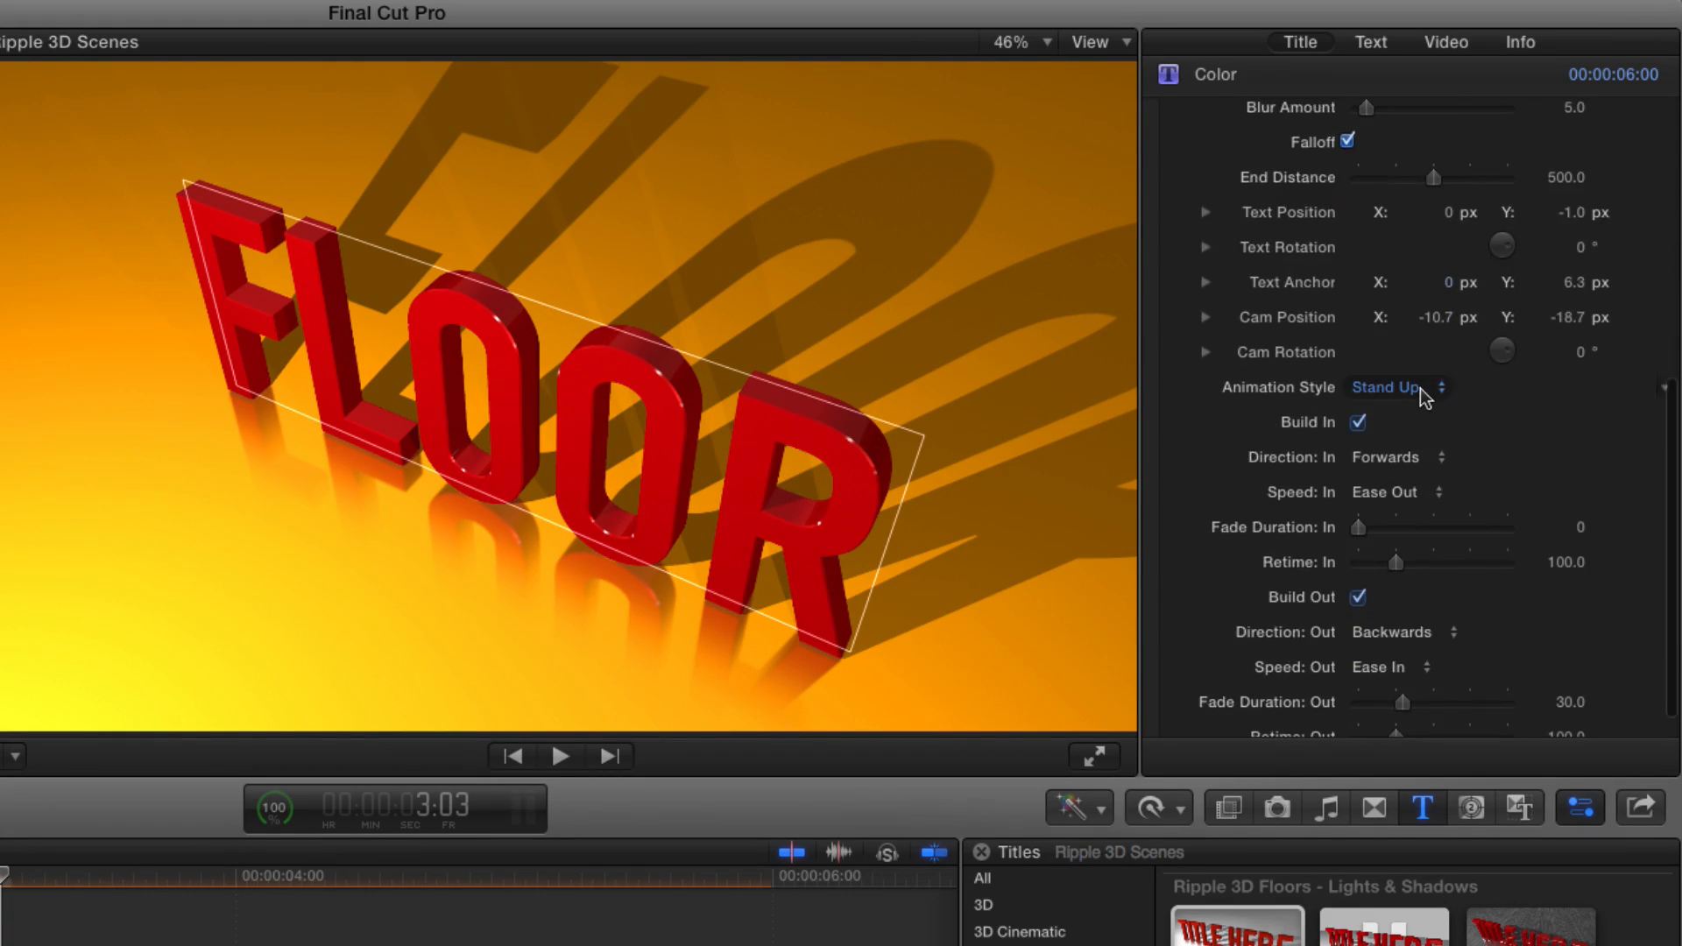
click(1418, 388)
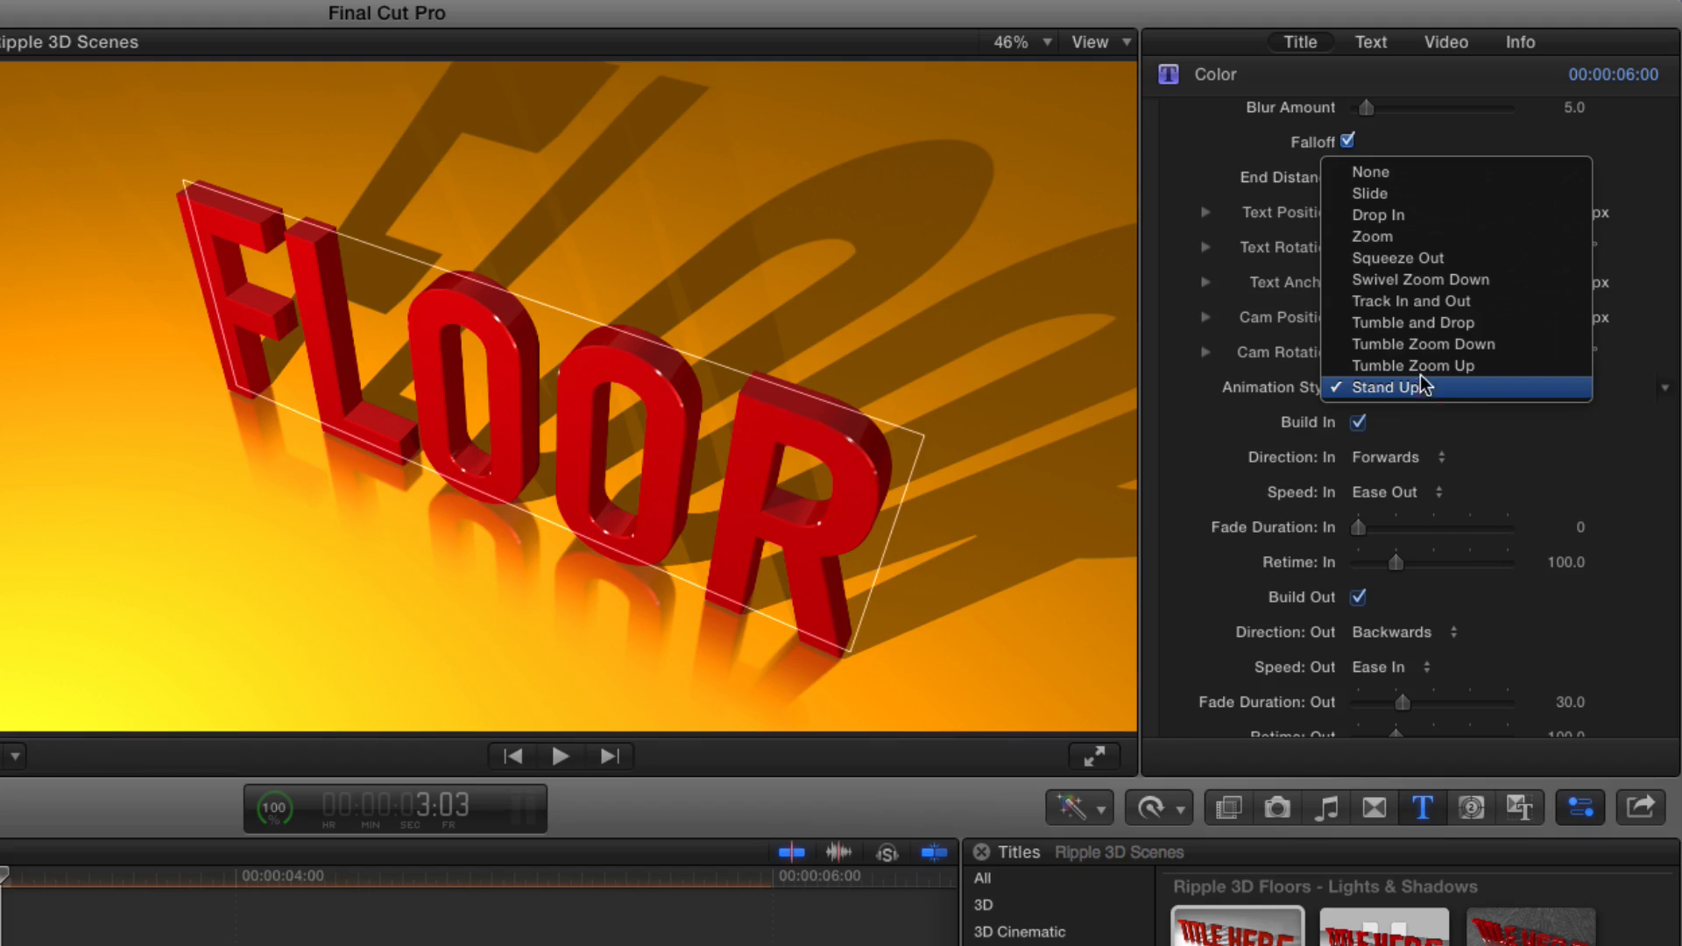
click(1422, 329)
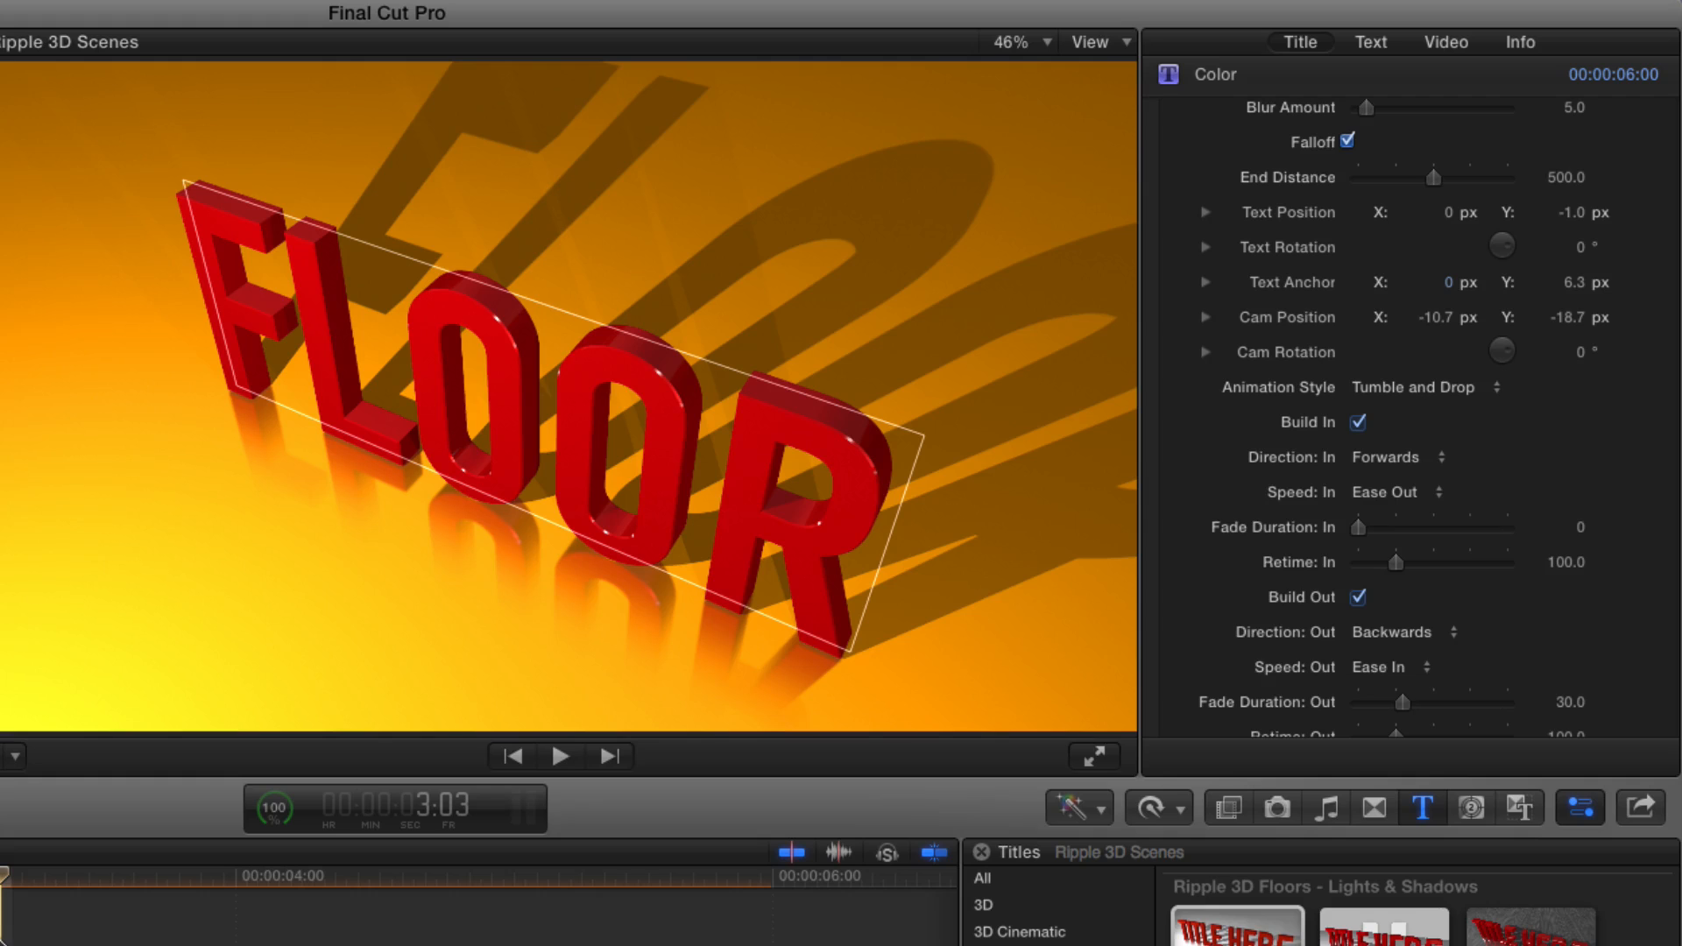
key(space)
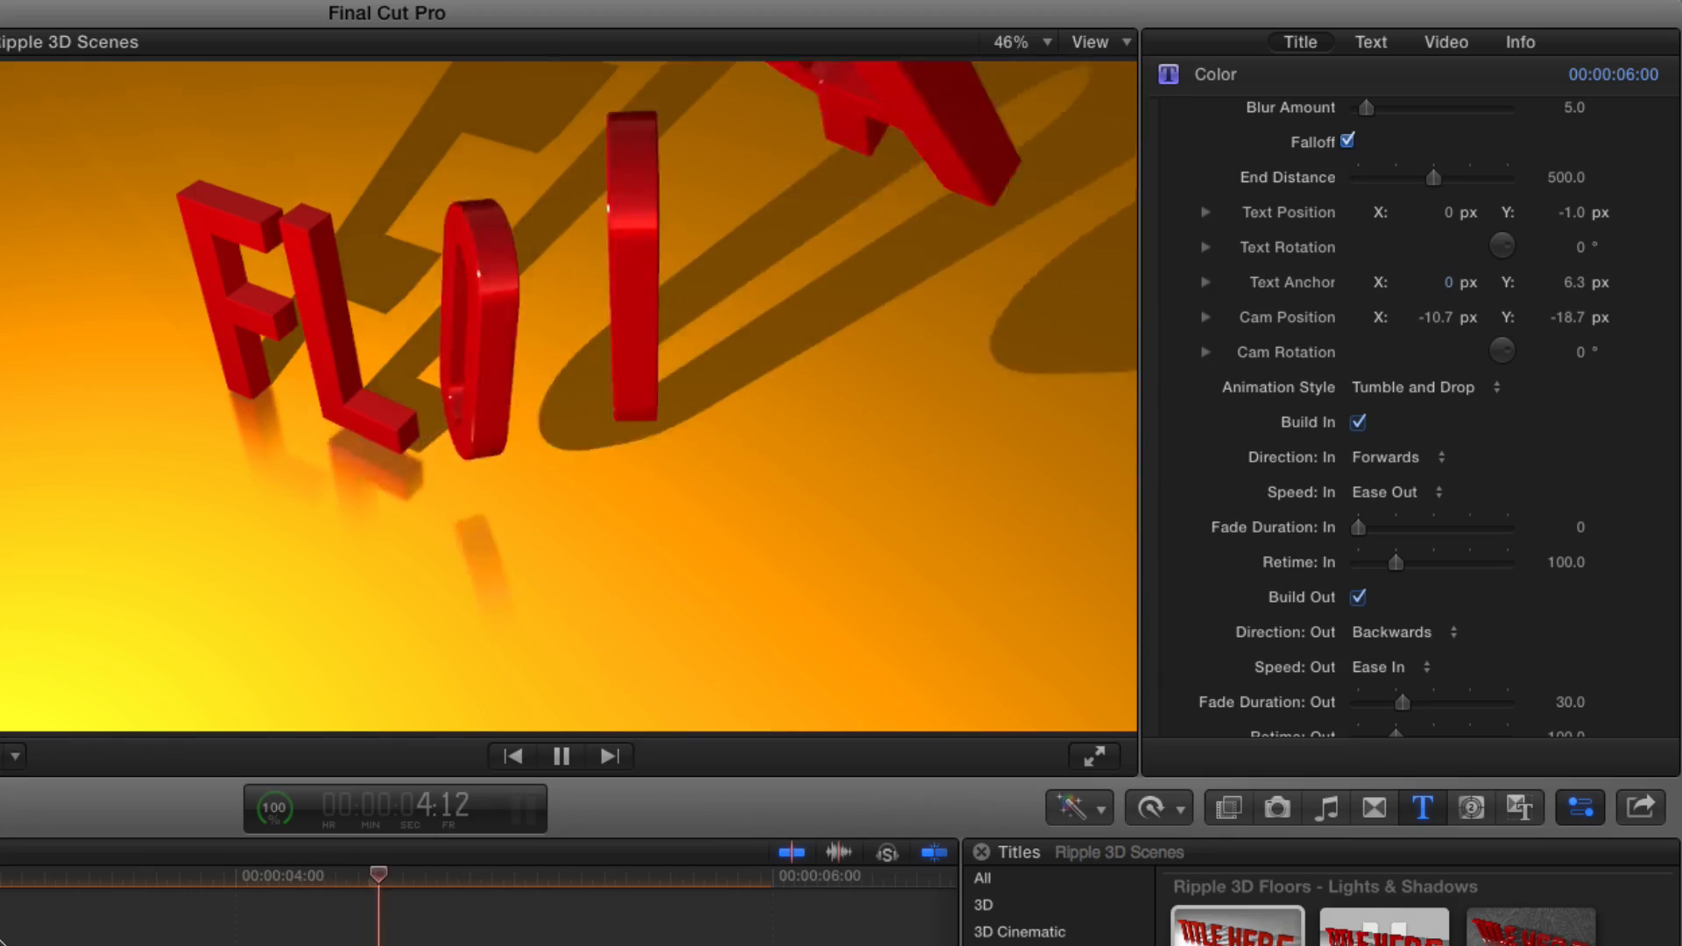
key(space)
click(1, 871)
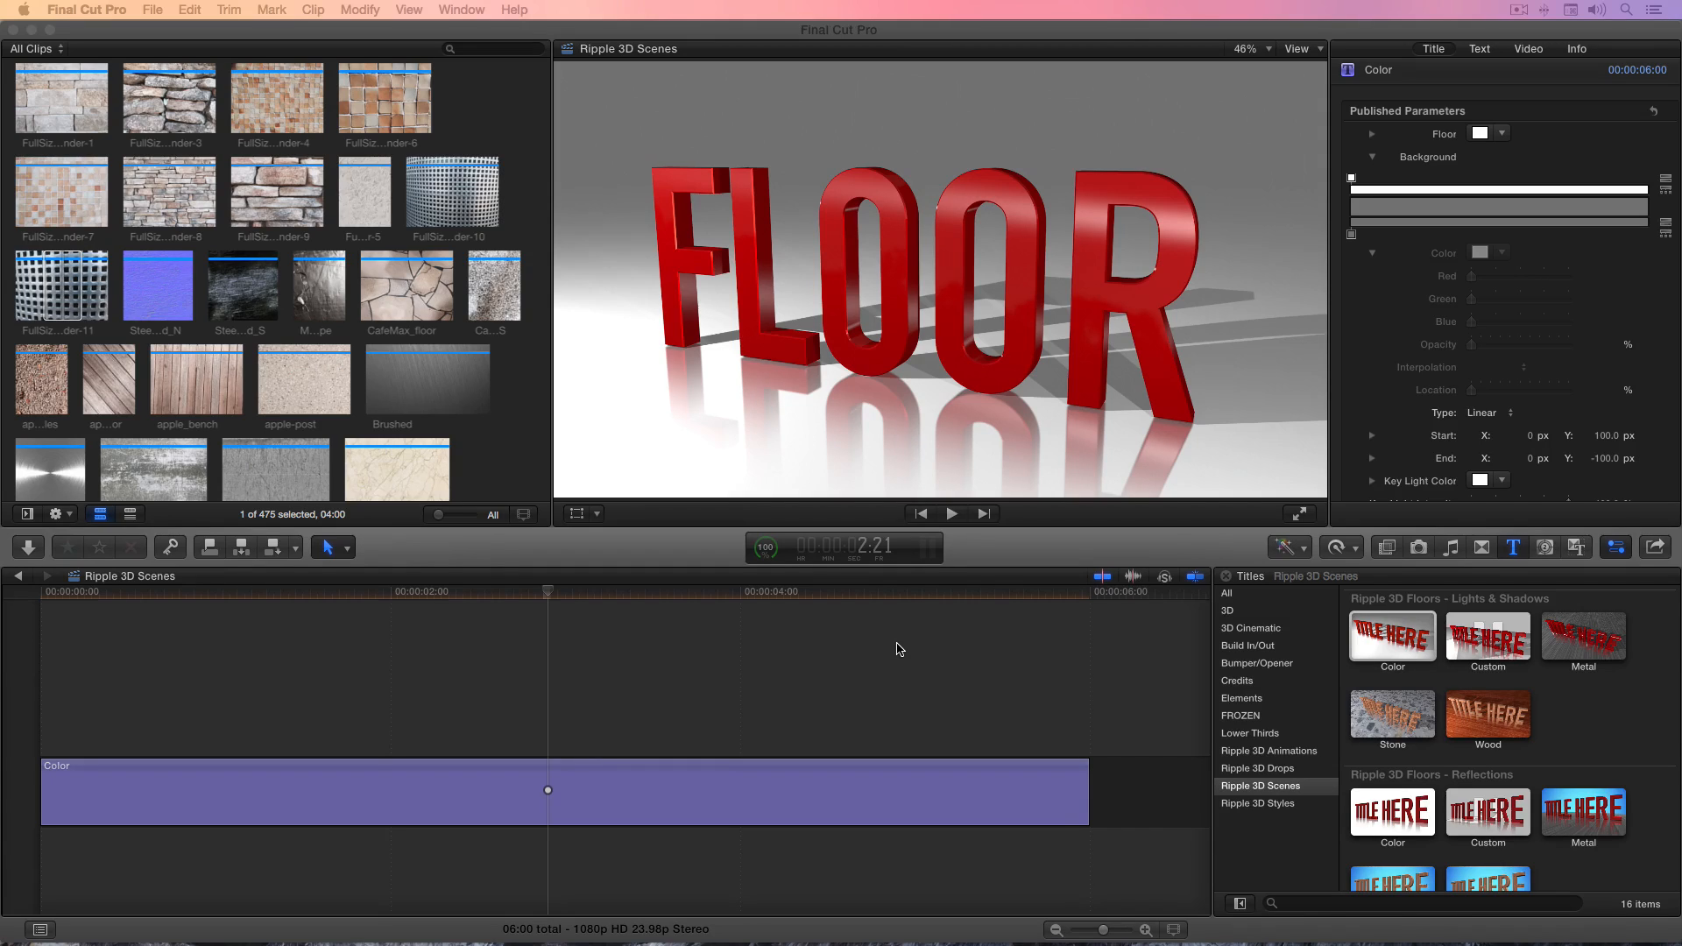
Step: Set the white-floor Color title's animation style to Tumble and Drop and preview its build-out from 3:05
click(569, 593)
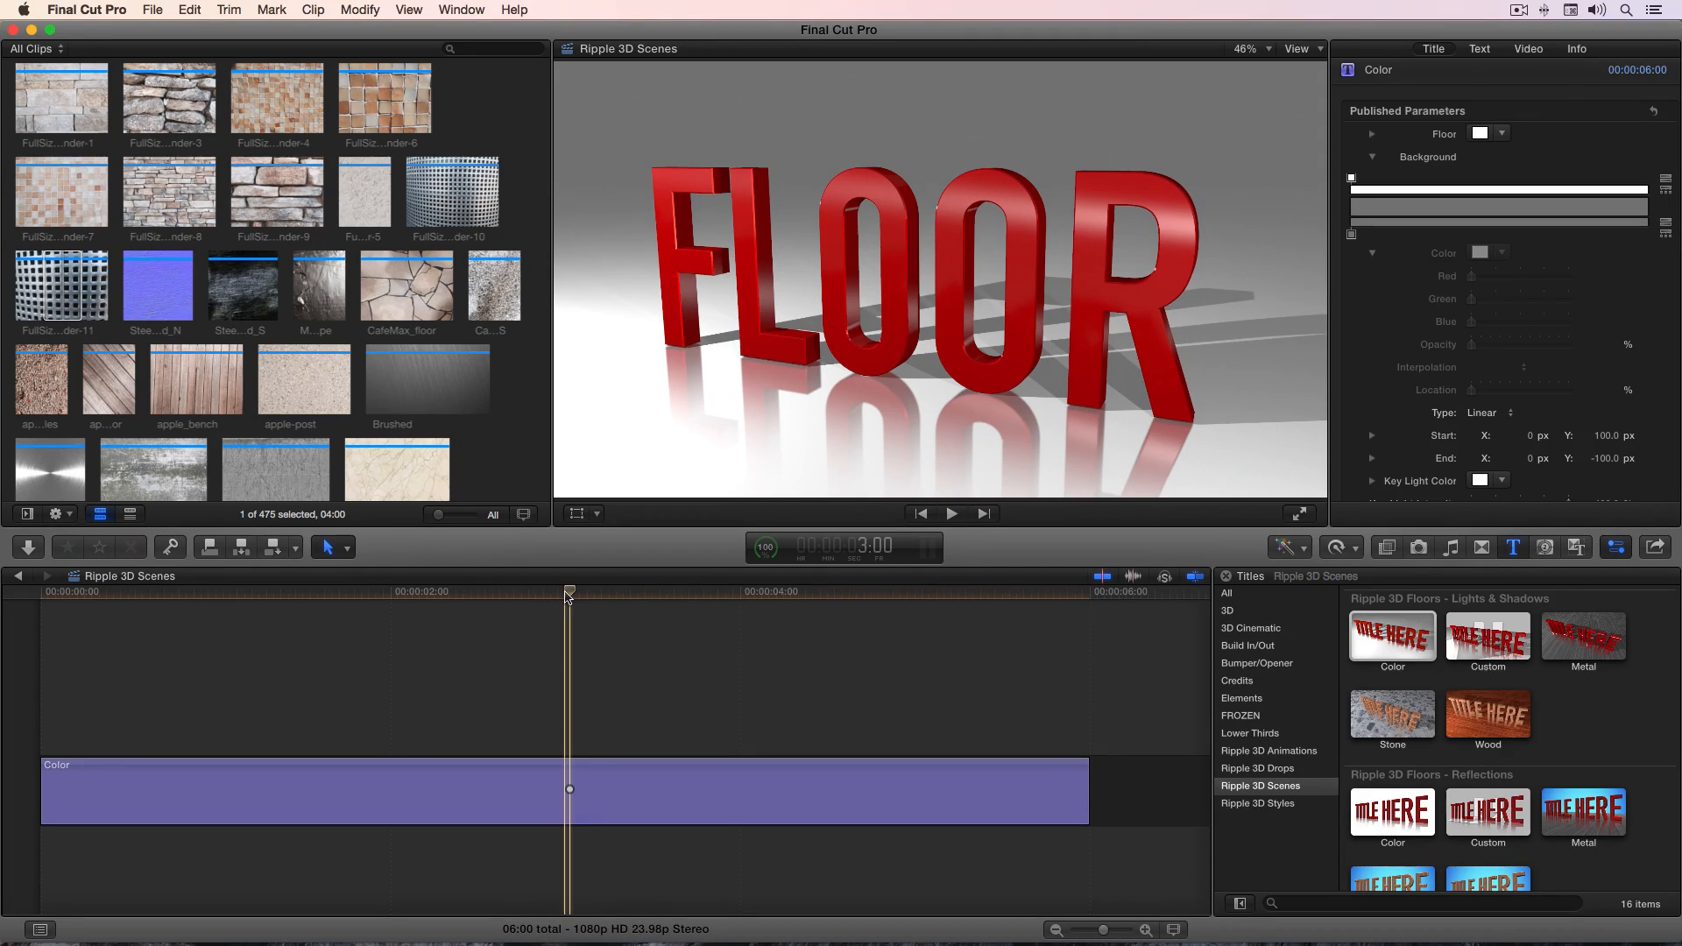
drag(569, 592, 716, 604)
click(603, 616)
scroll(1520, 324, down, 10)
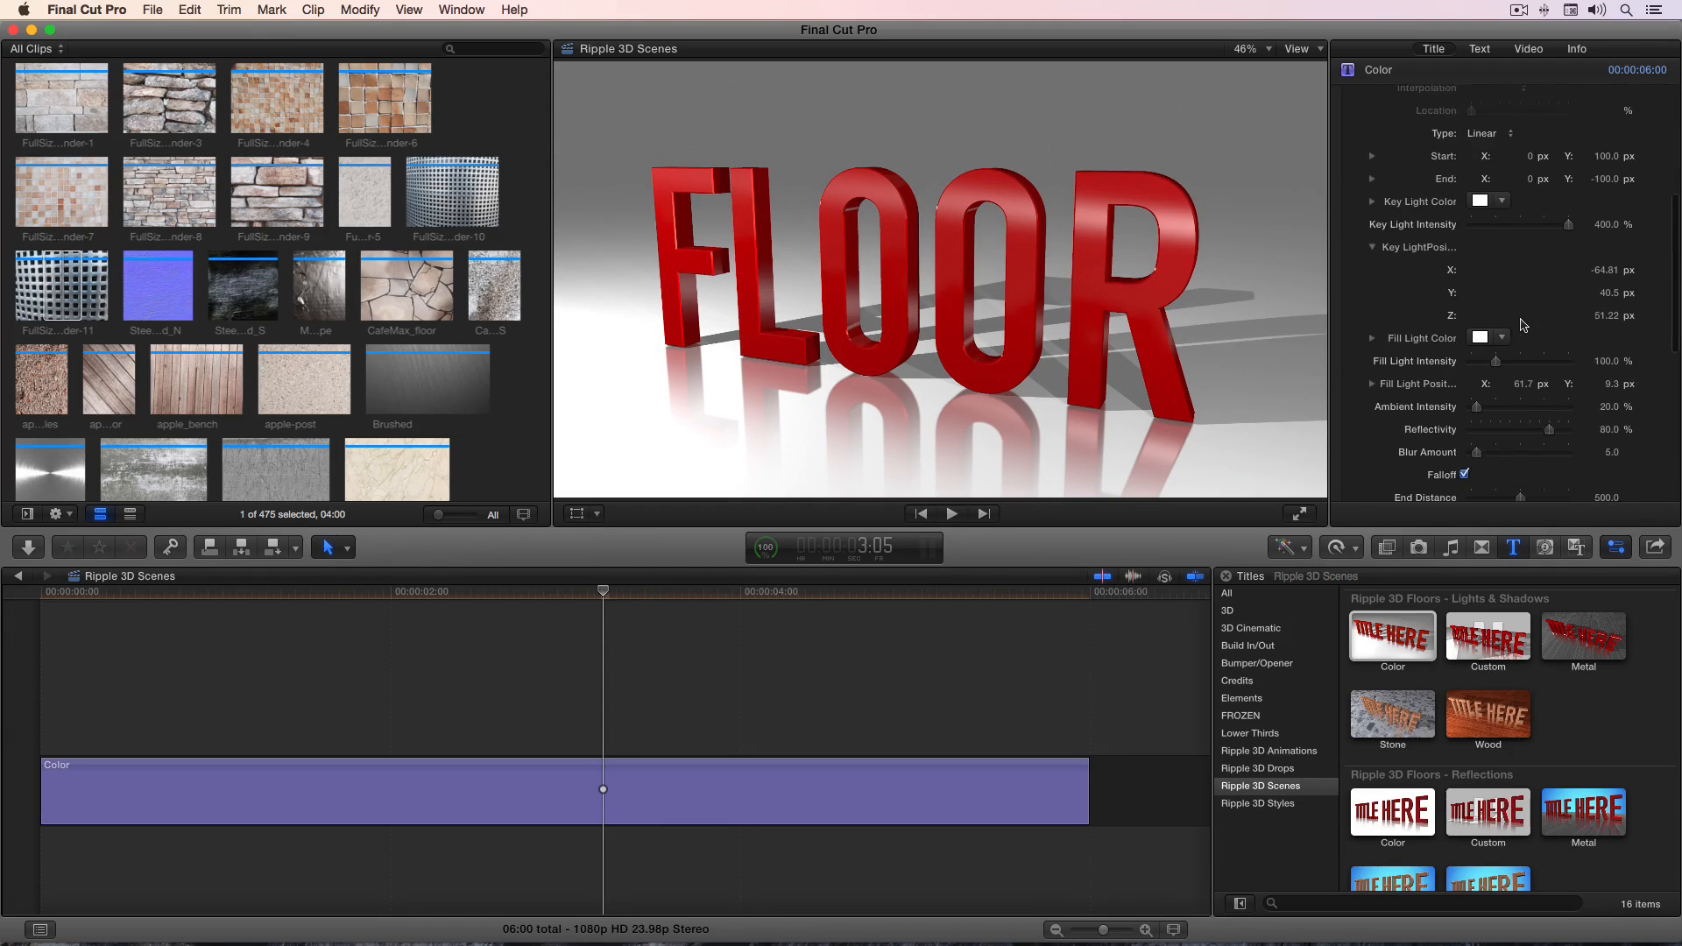
scroll(1493, 154, up, 5)
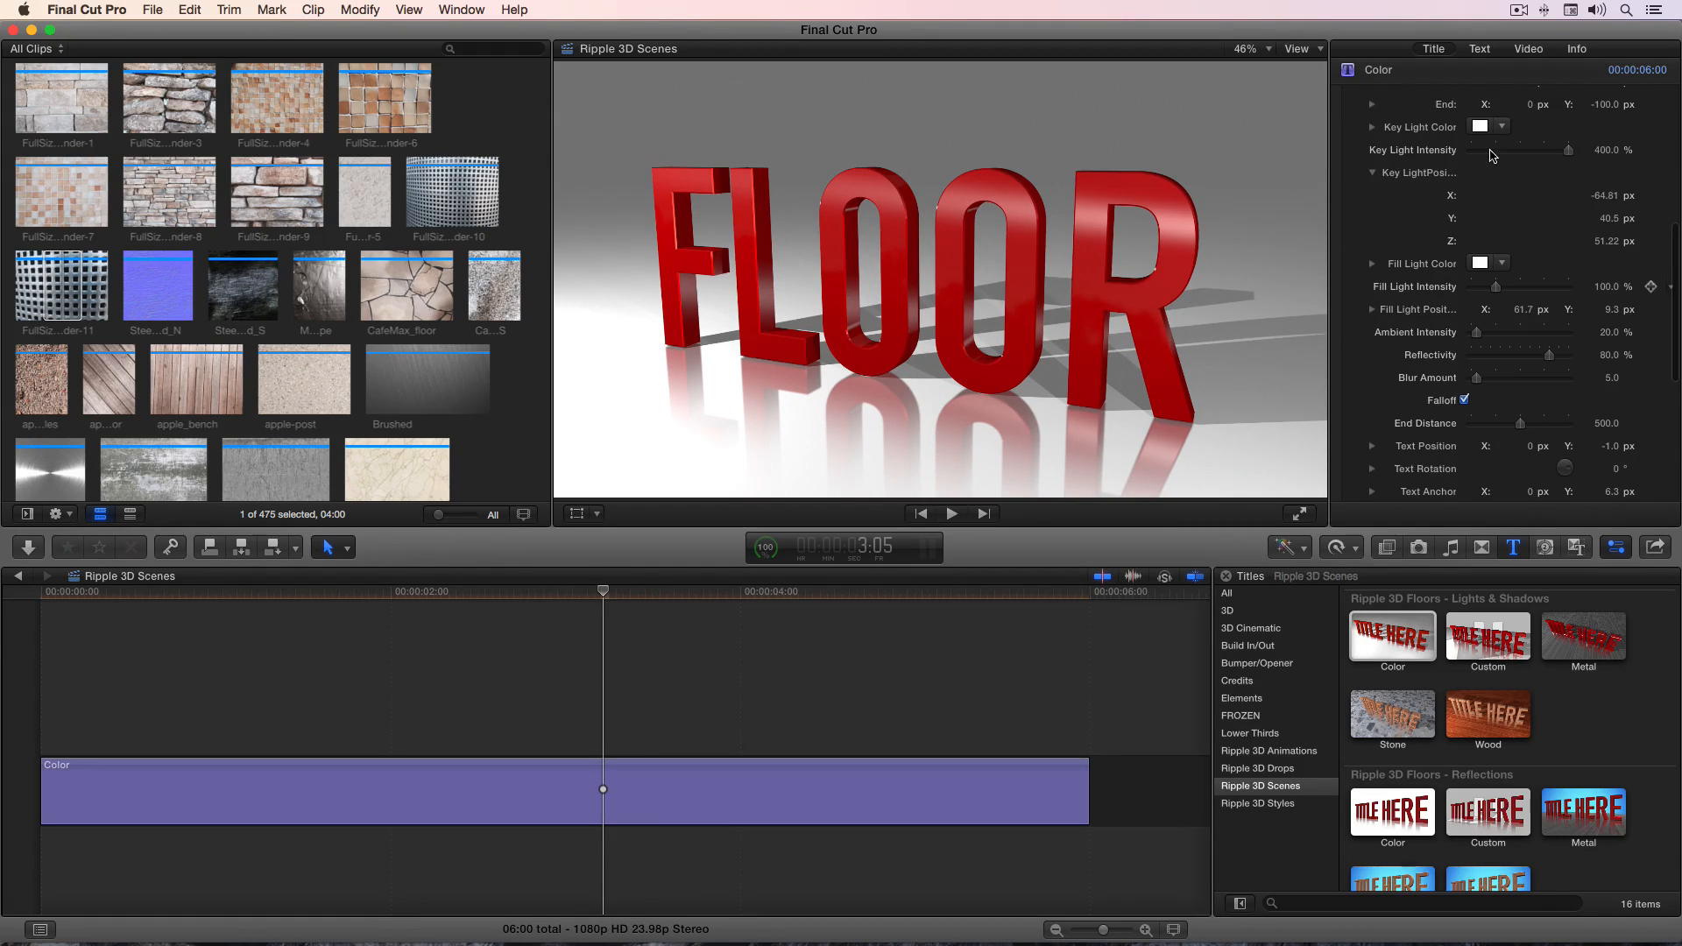
scroll(1499, 209, down, 6)
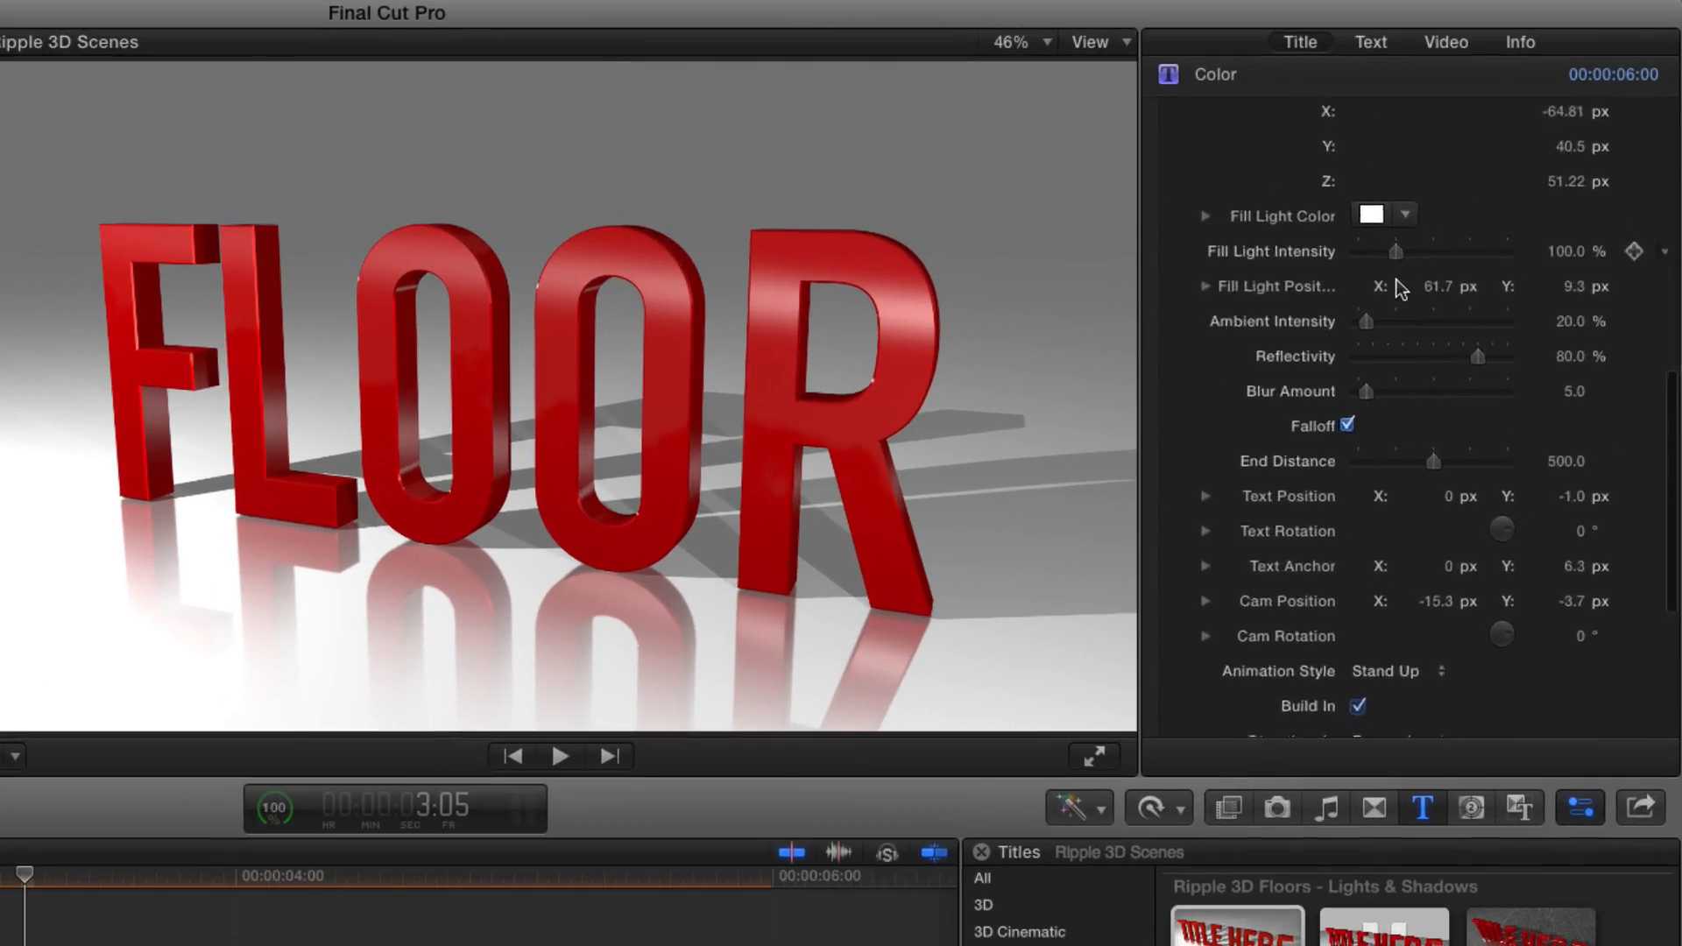
click(1417, 578)
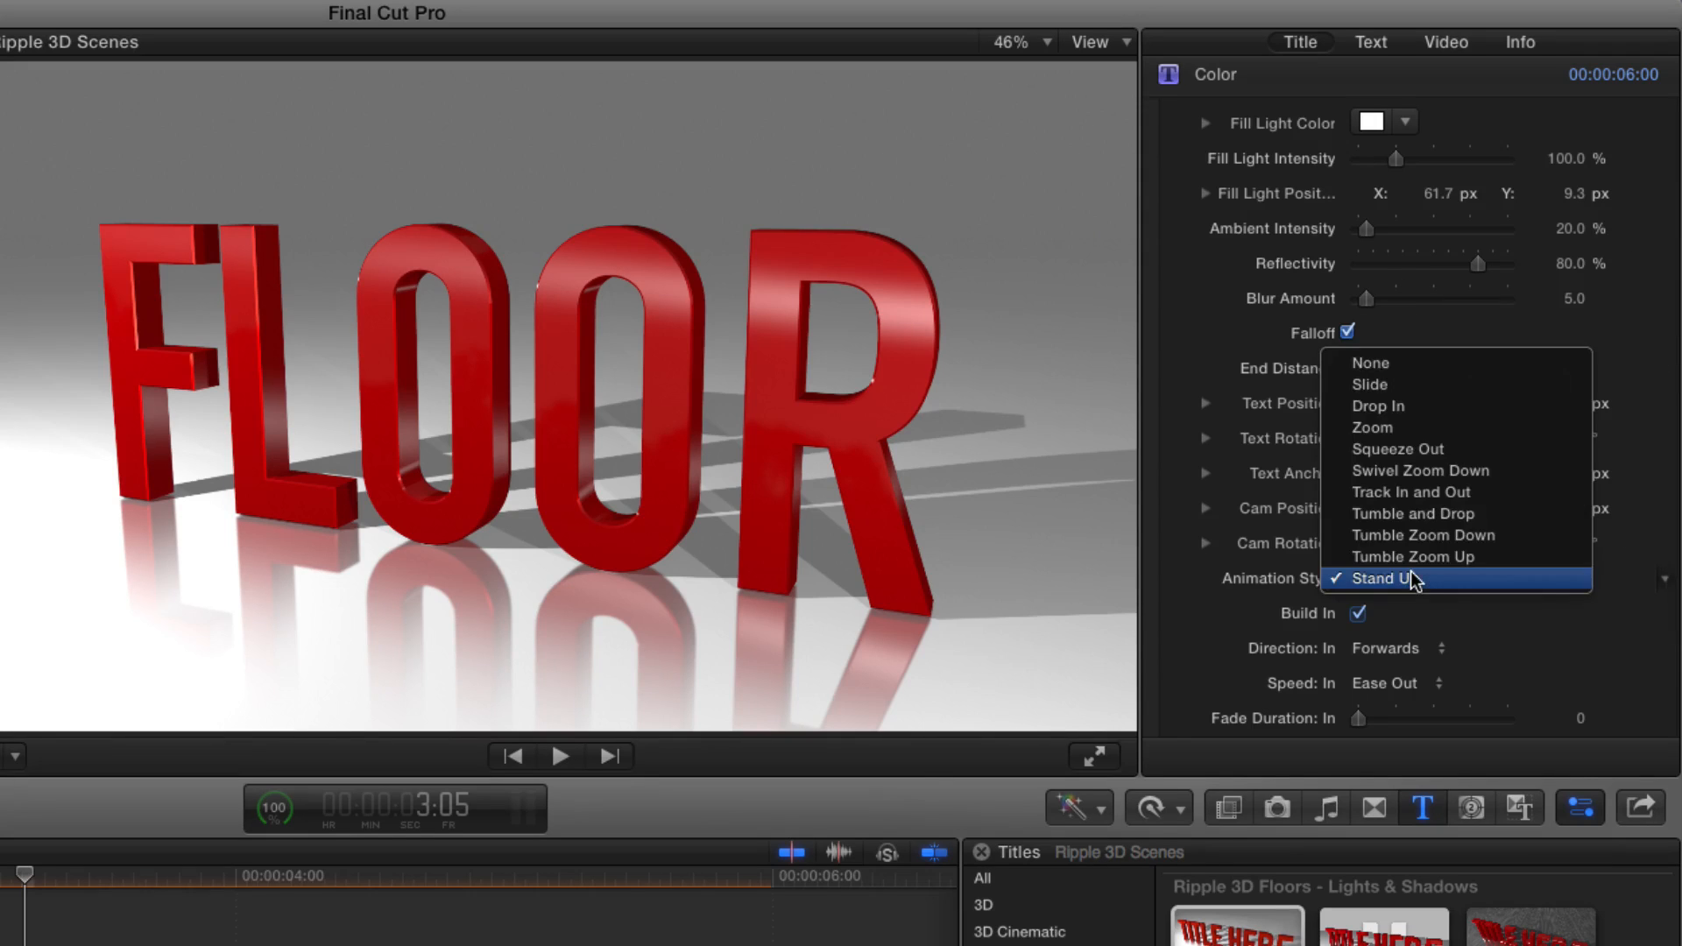
click(1414, 514)
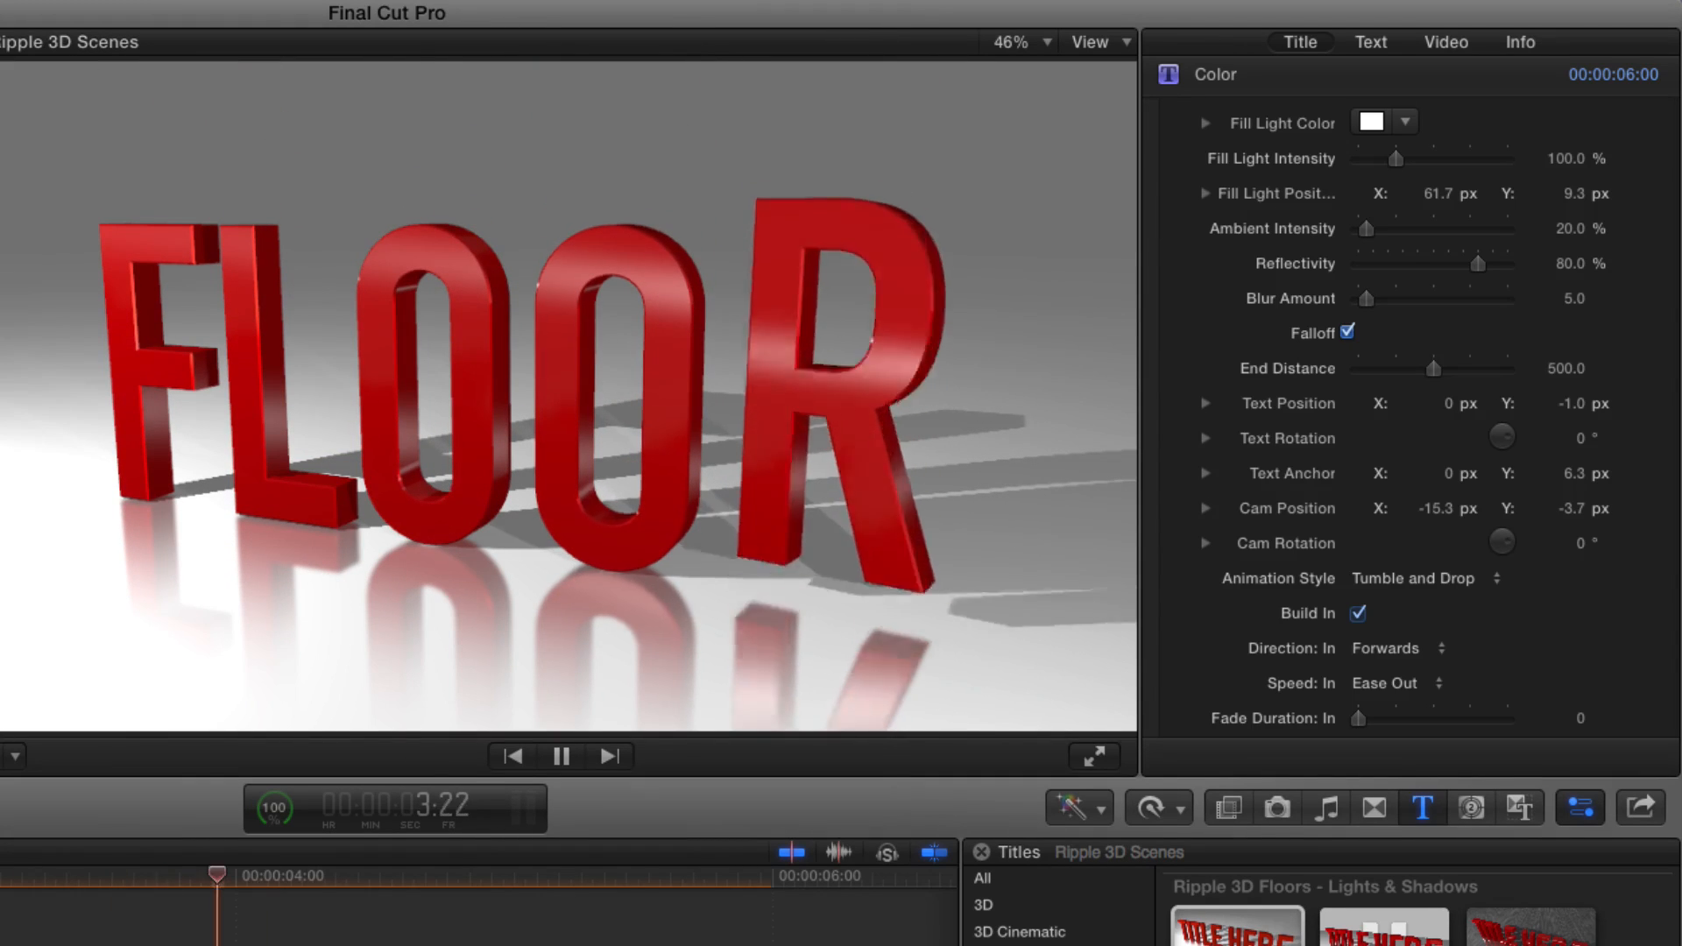
key(space)
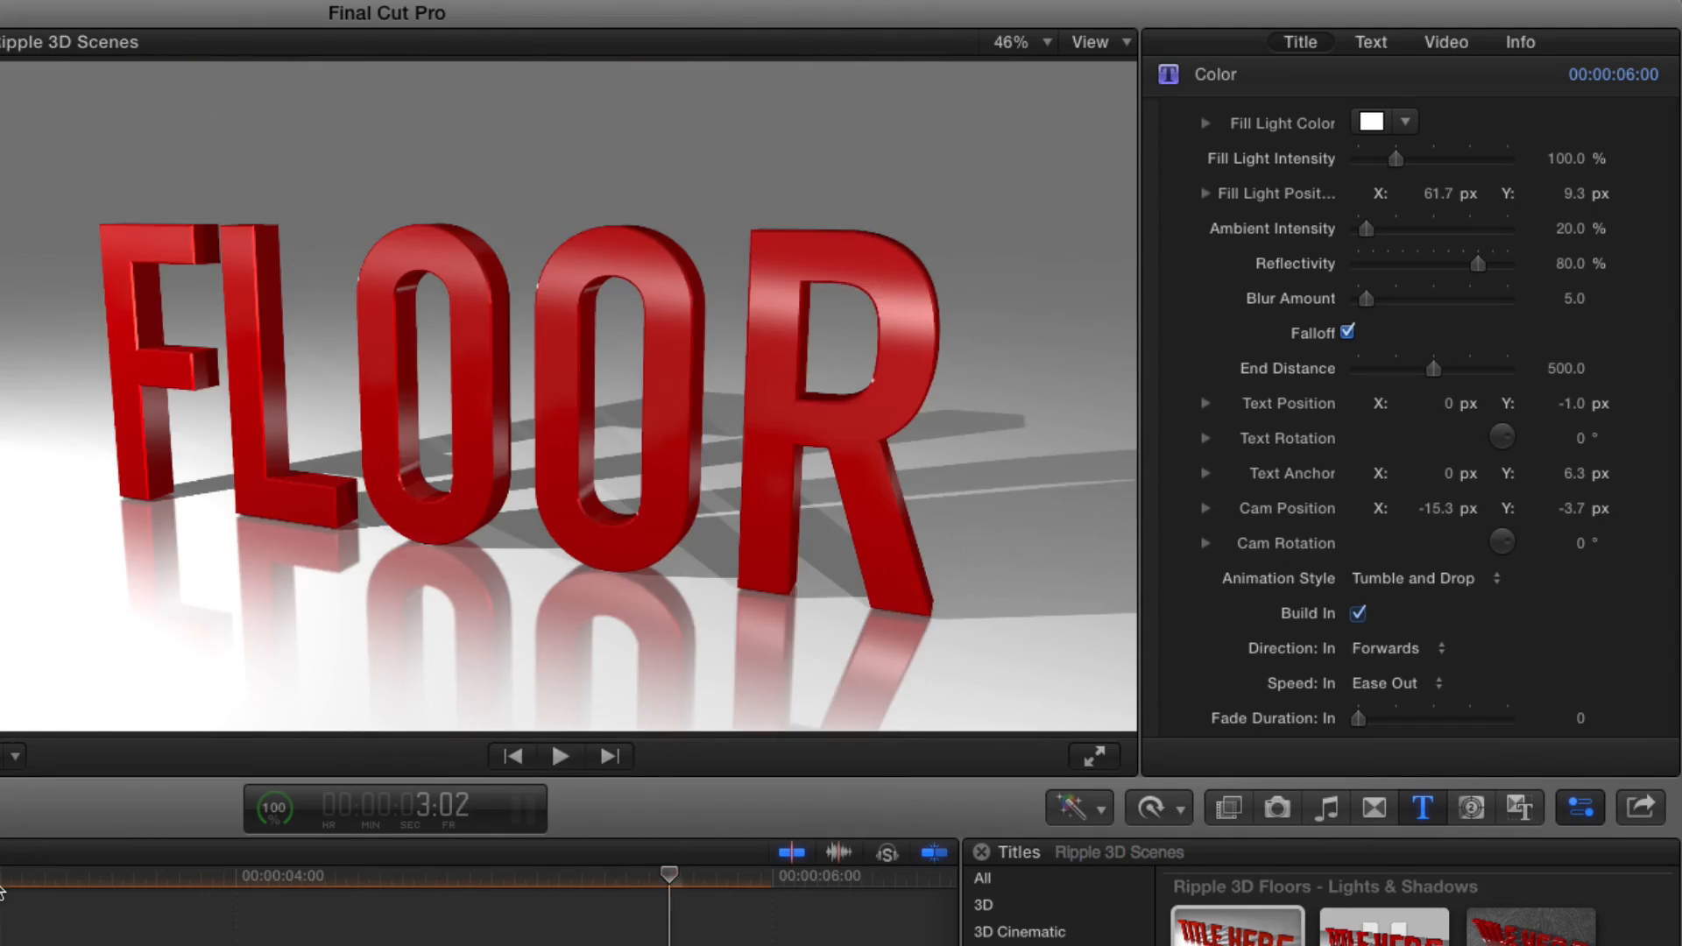
mouse_move(2, 880)
mouse_down()
mouse_move(379, 880)
mouse_move(14, 881)
mouse_up()
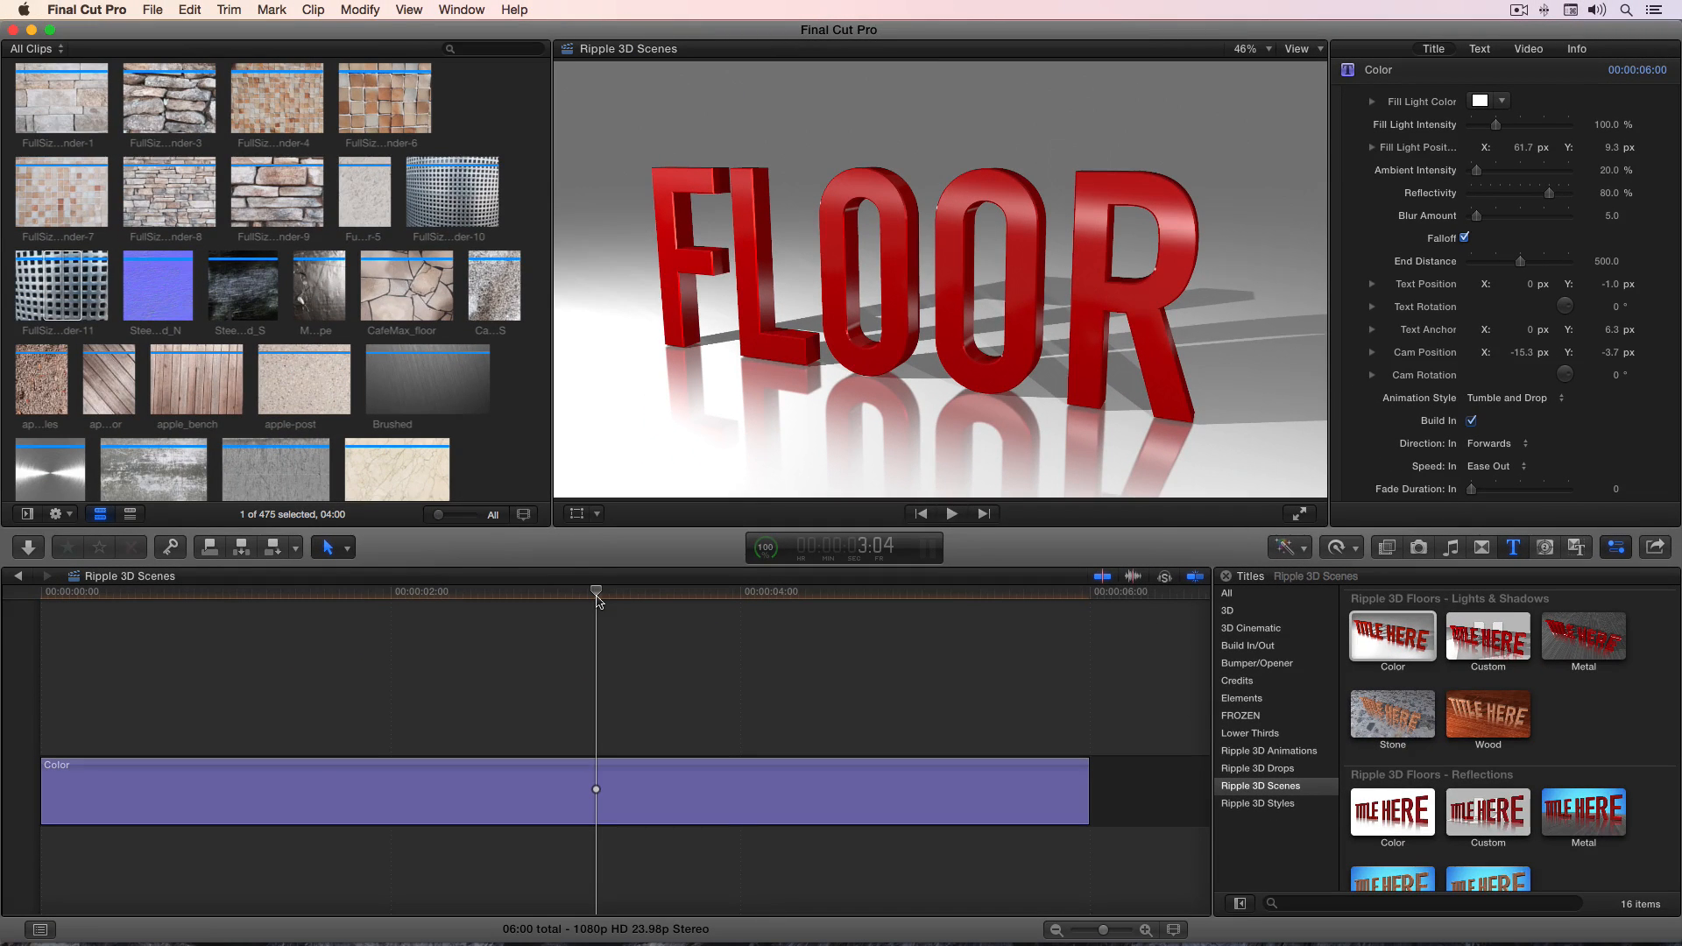
Step: Duplicate the Color title by pasting a copy of it at the end of the timeline
key(super+minus)
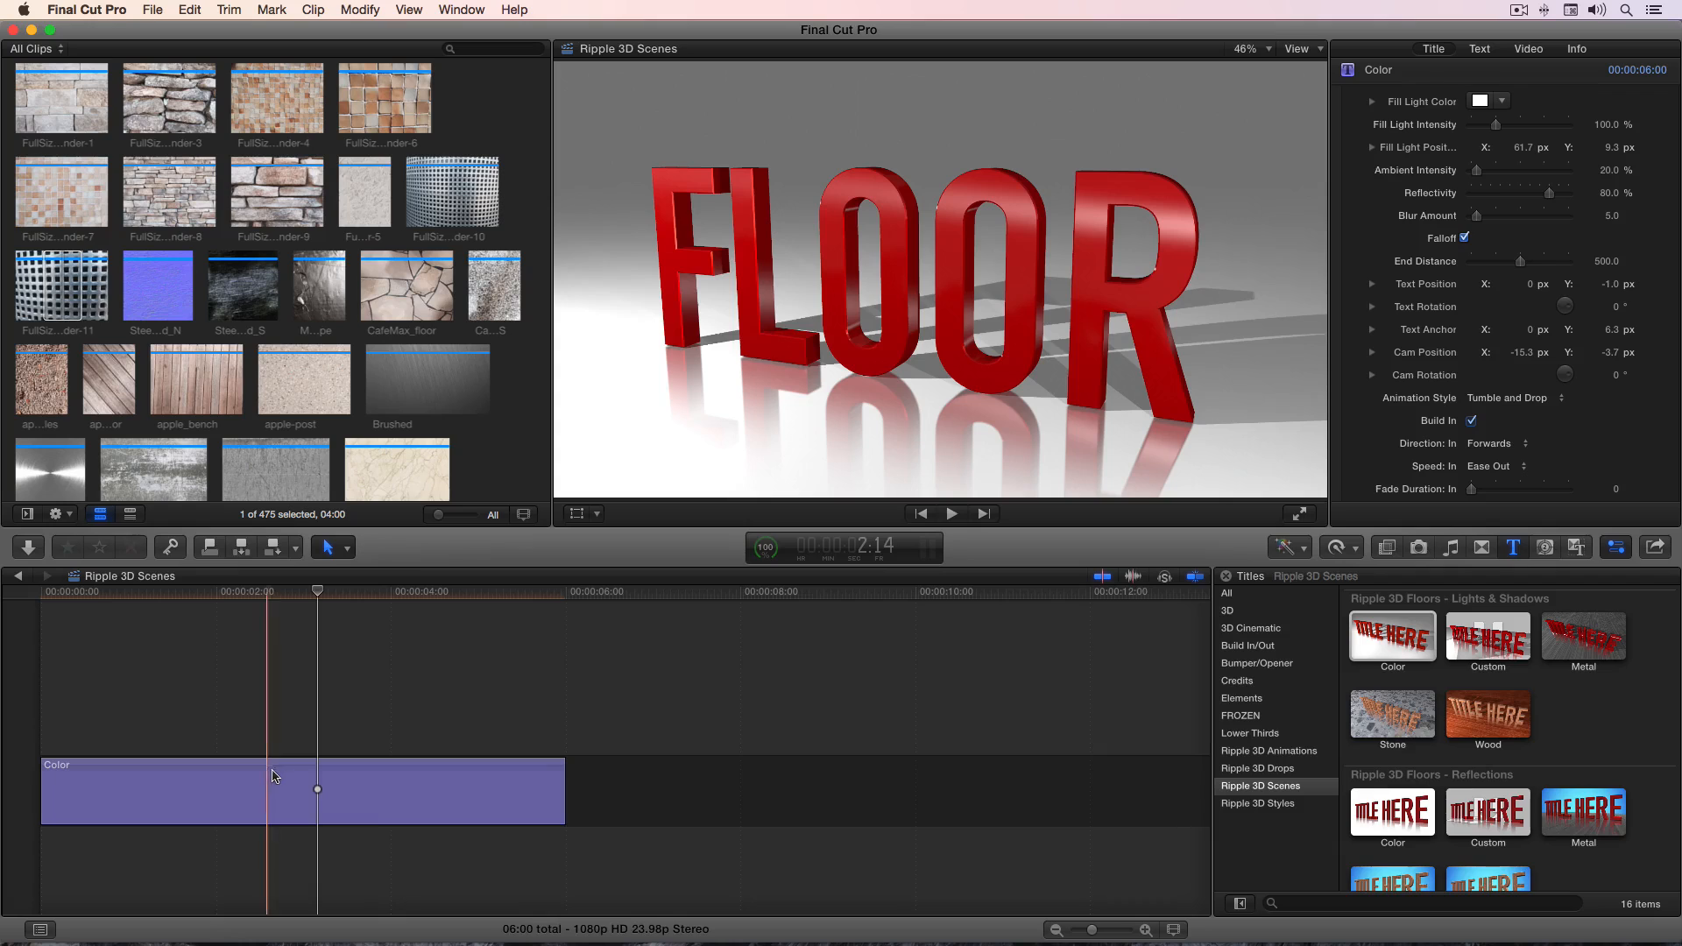
click(275, 776)
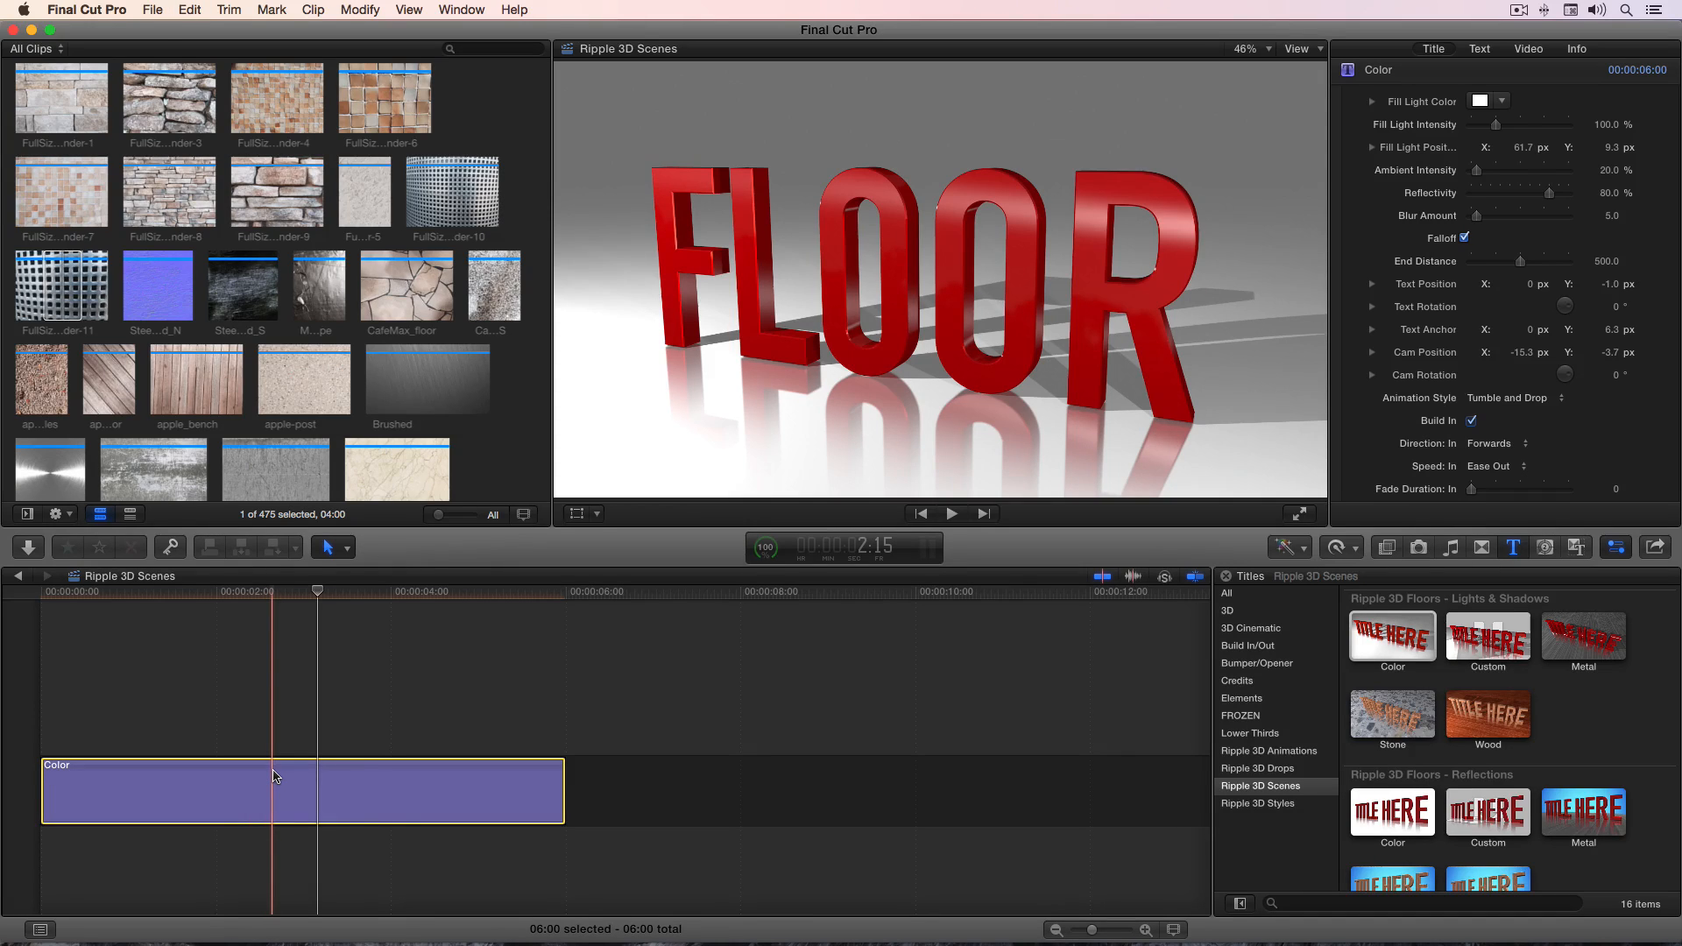
key(End)
key(super+v)
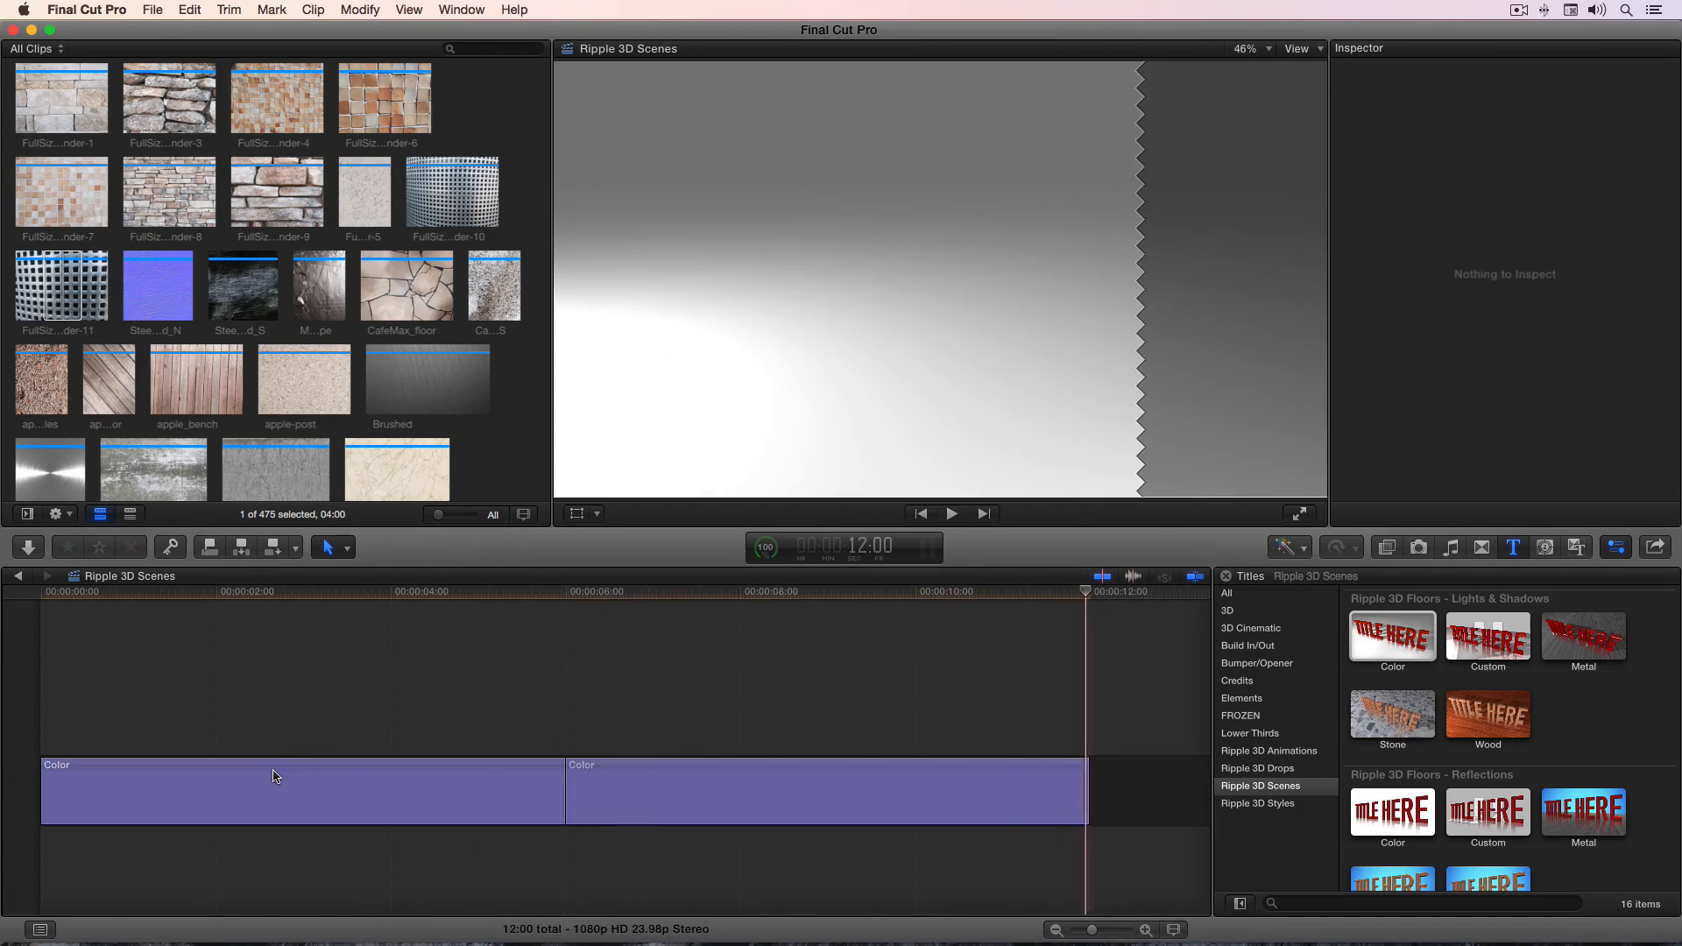
Step: Park the playhead on the first Color title, collapse its Background parameters, and go to its Build Out setting
click(277, 599)
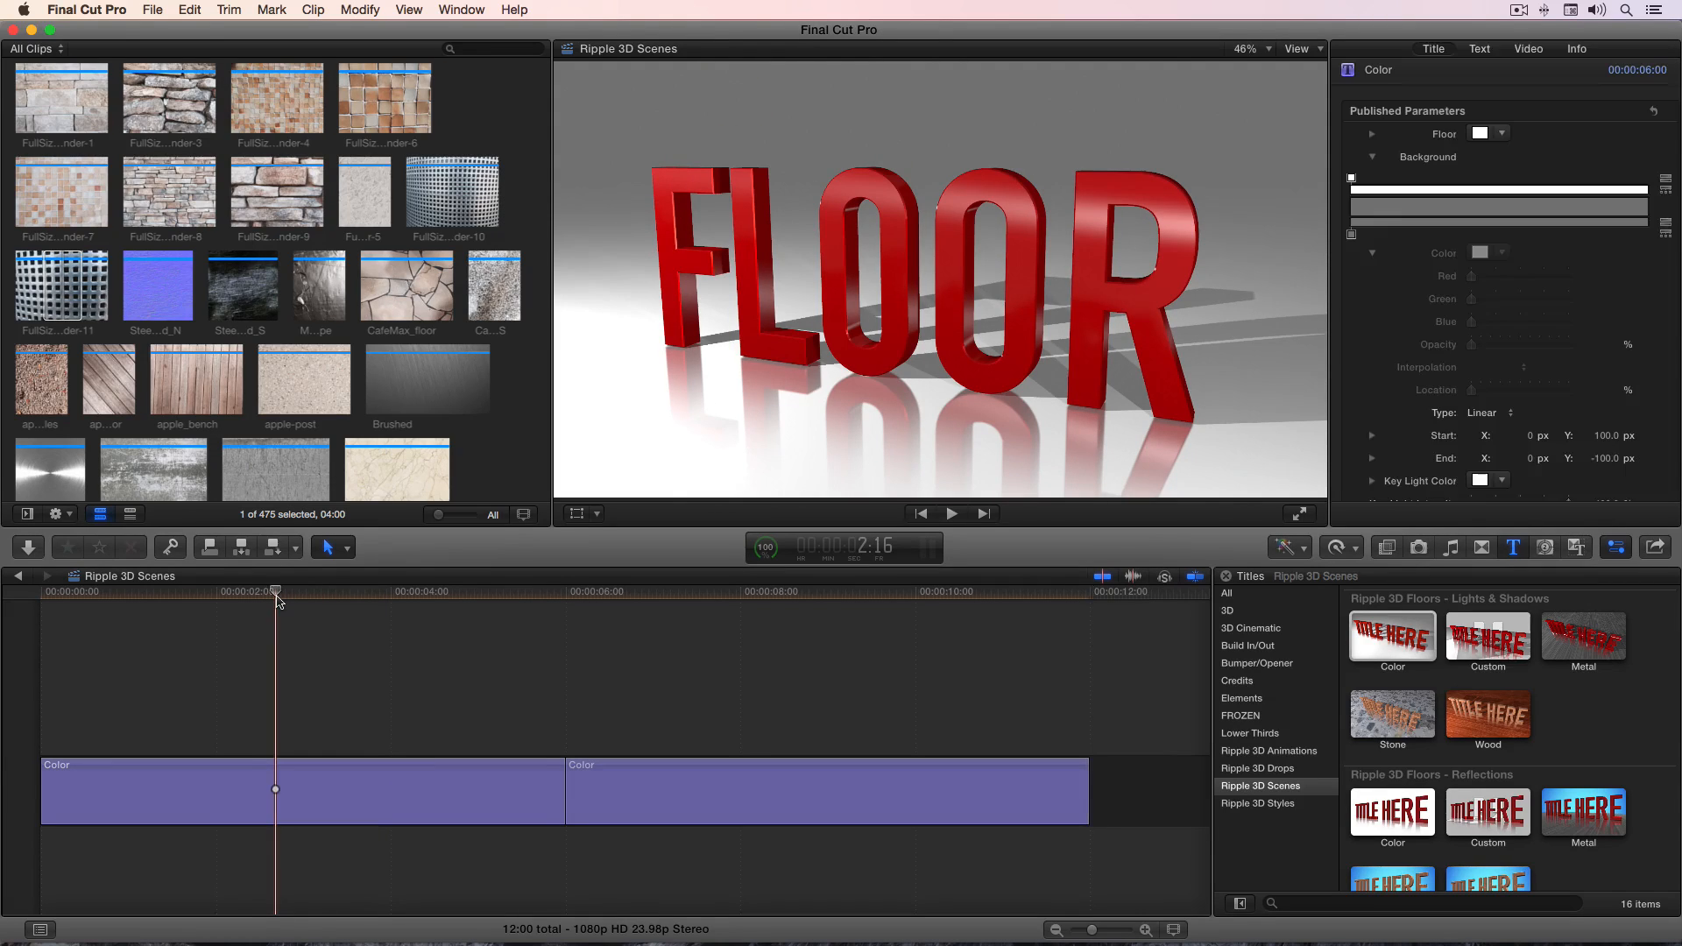
scroll(1448, 235, down, 3)
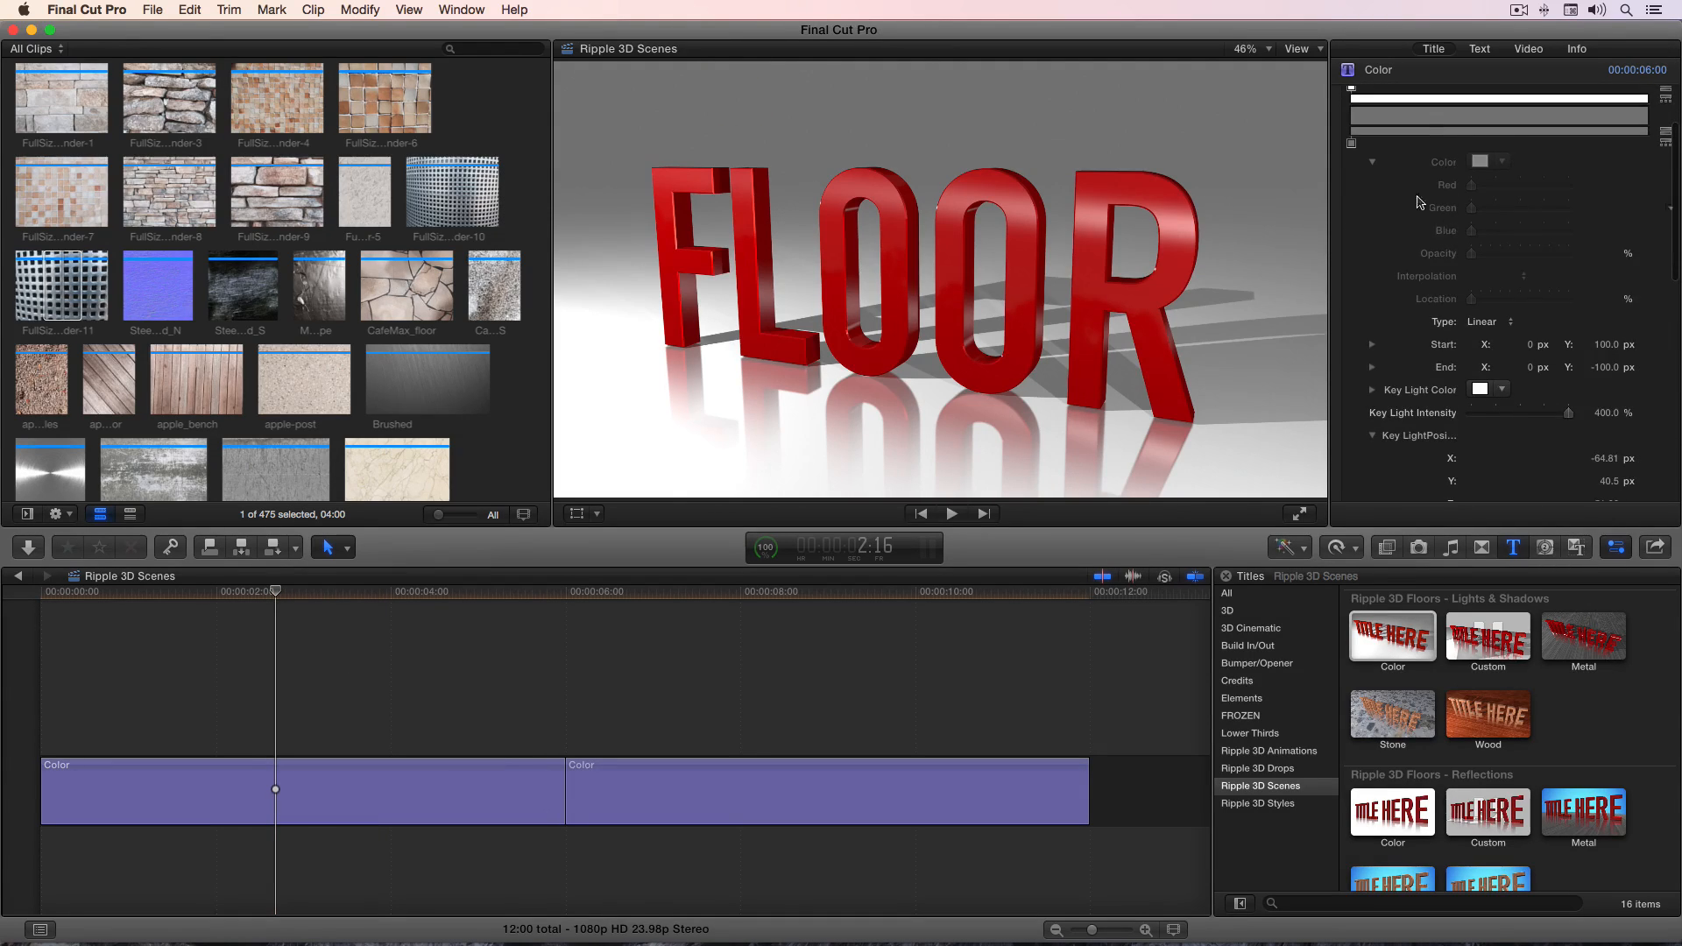
scroll(1388, 169, up, 3)
click(1372, 157)
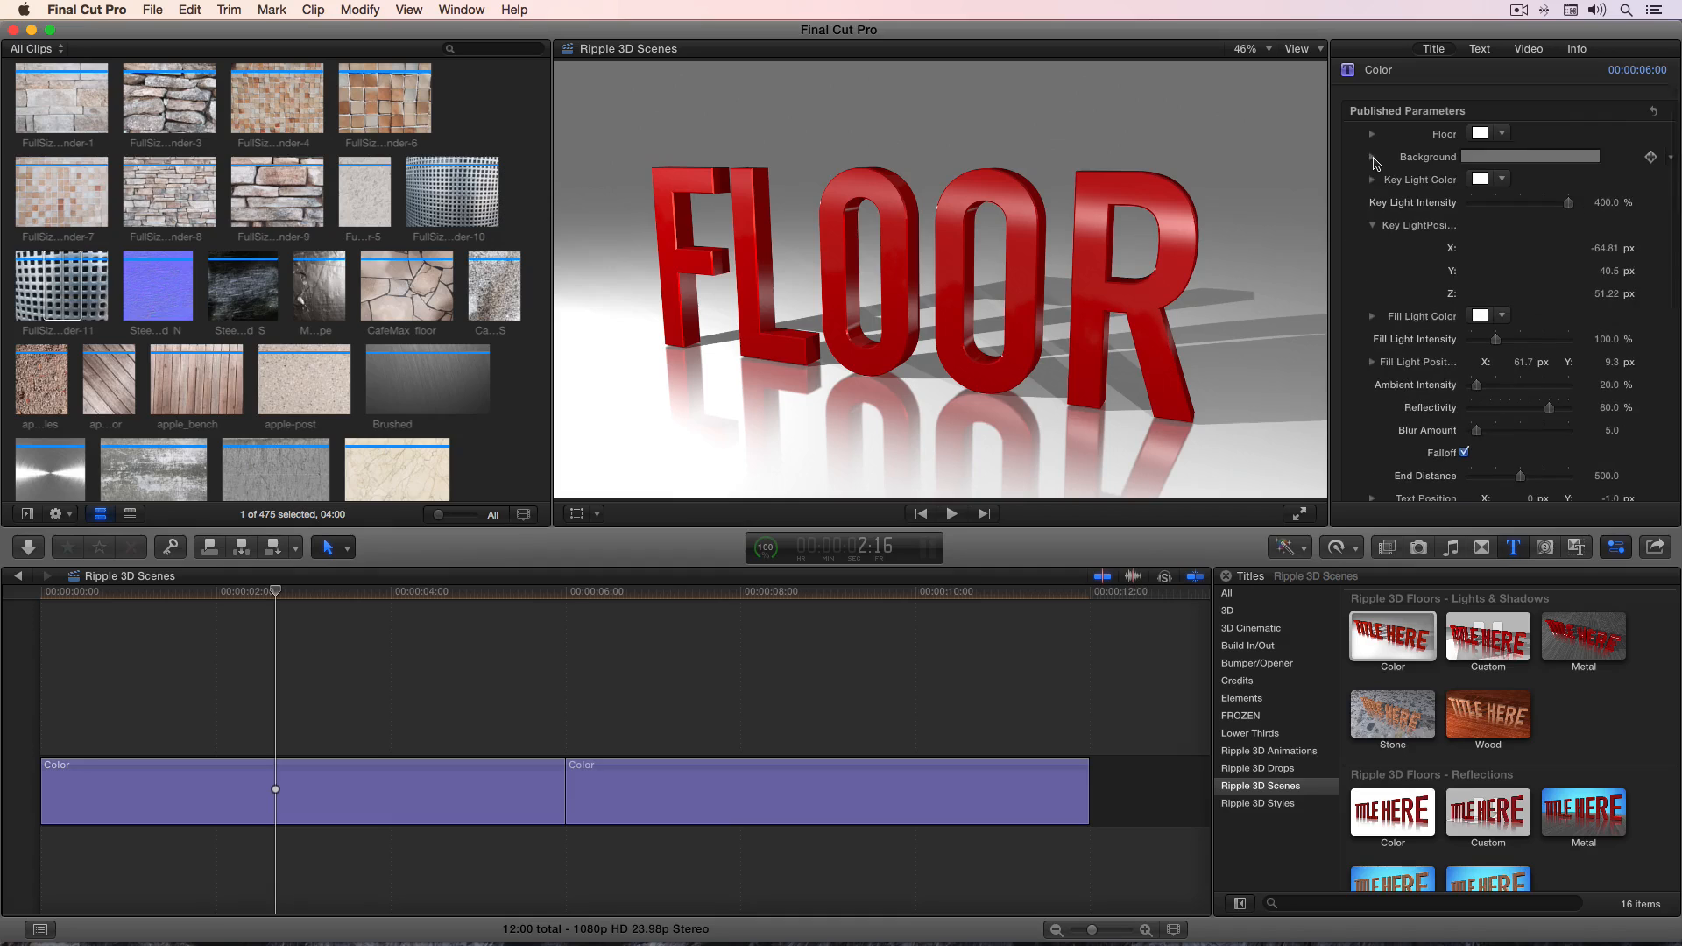
scroll(1486, 326, down, 6)
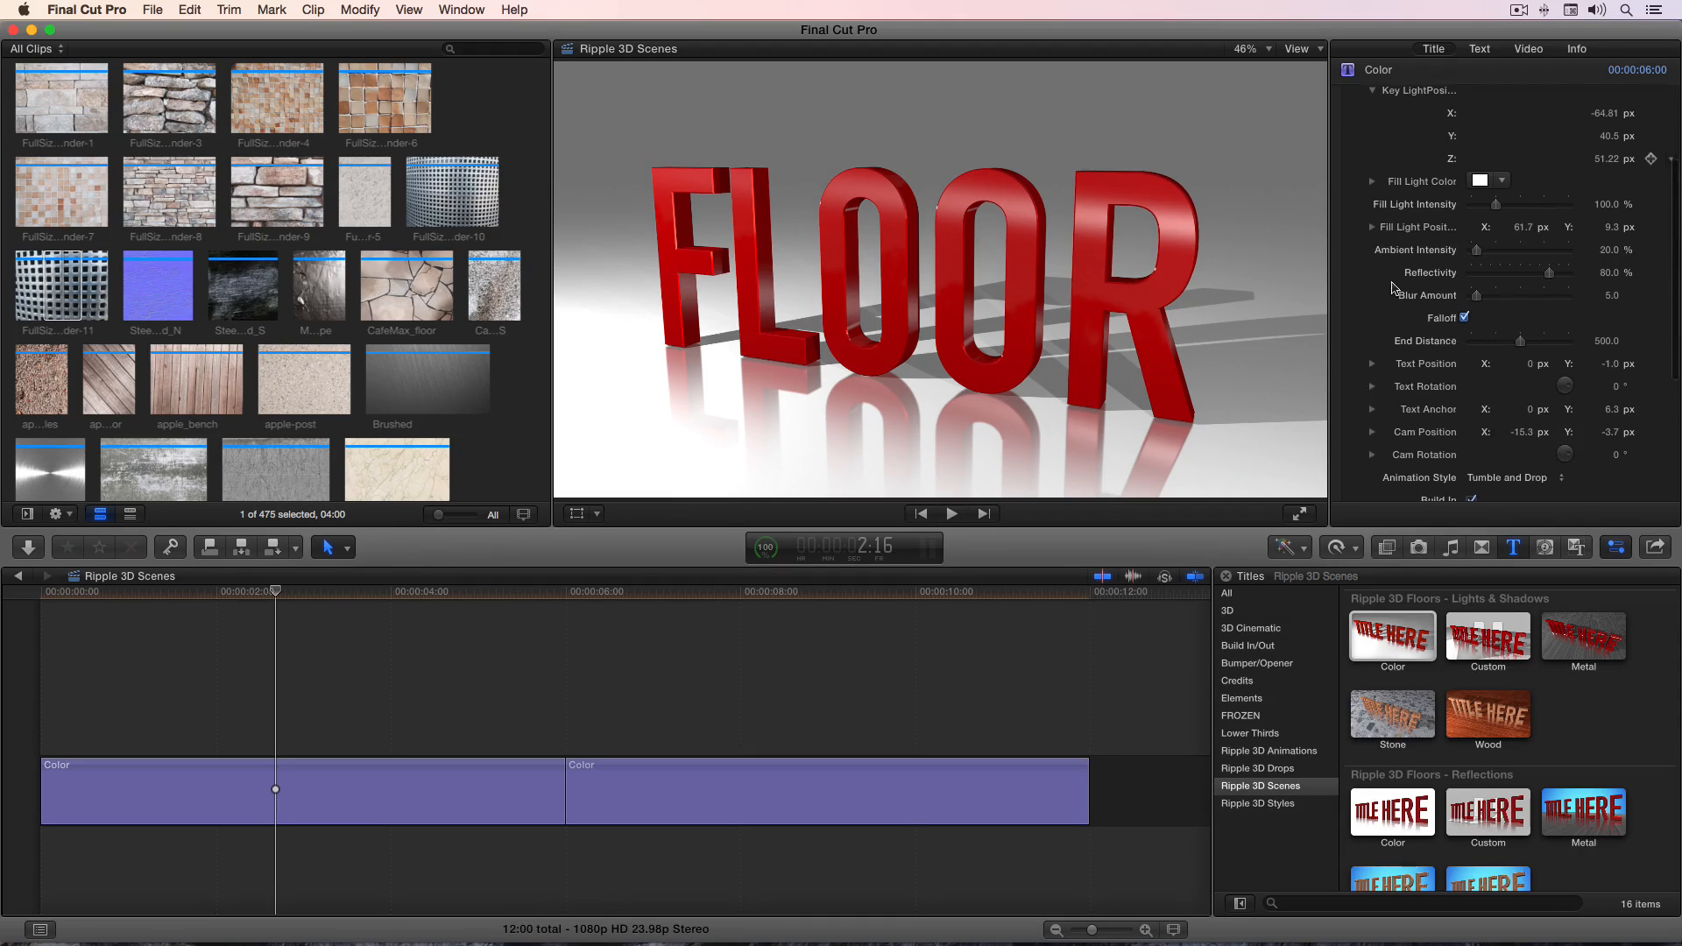
scroll(1506, 433, down, 2)
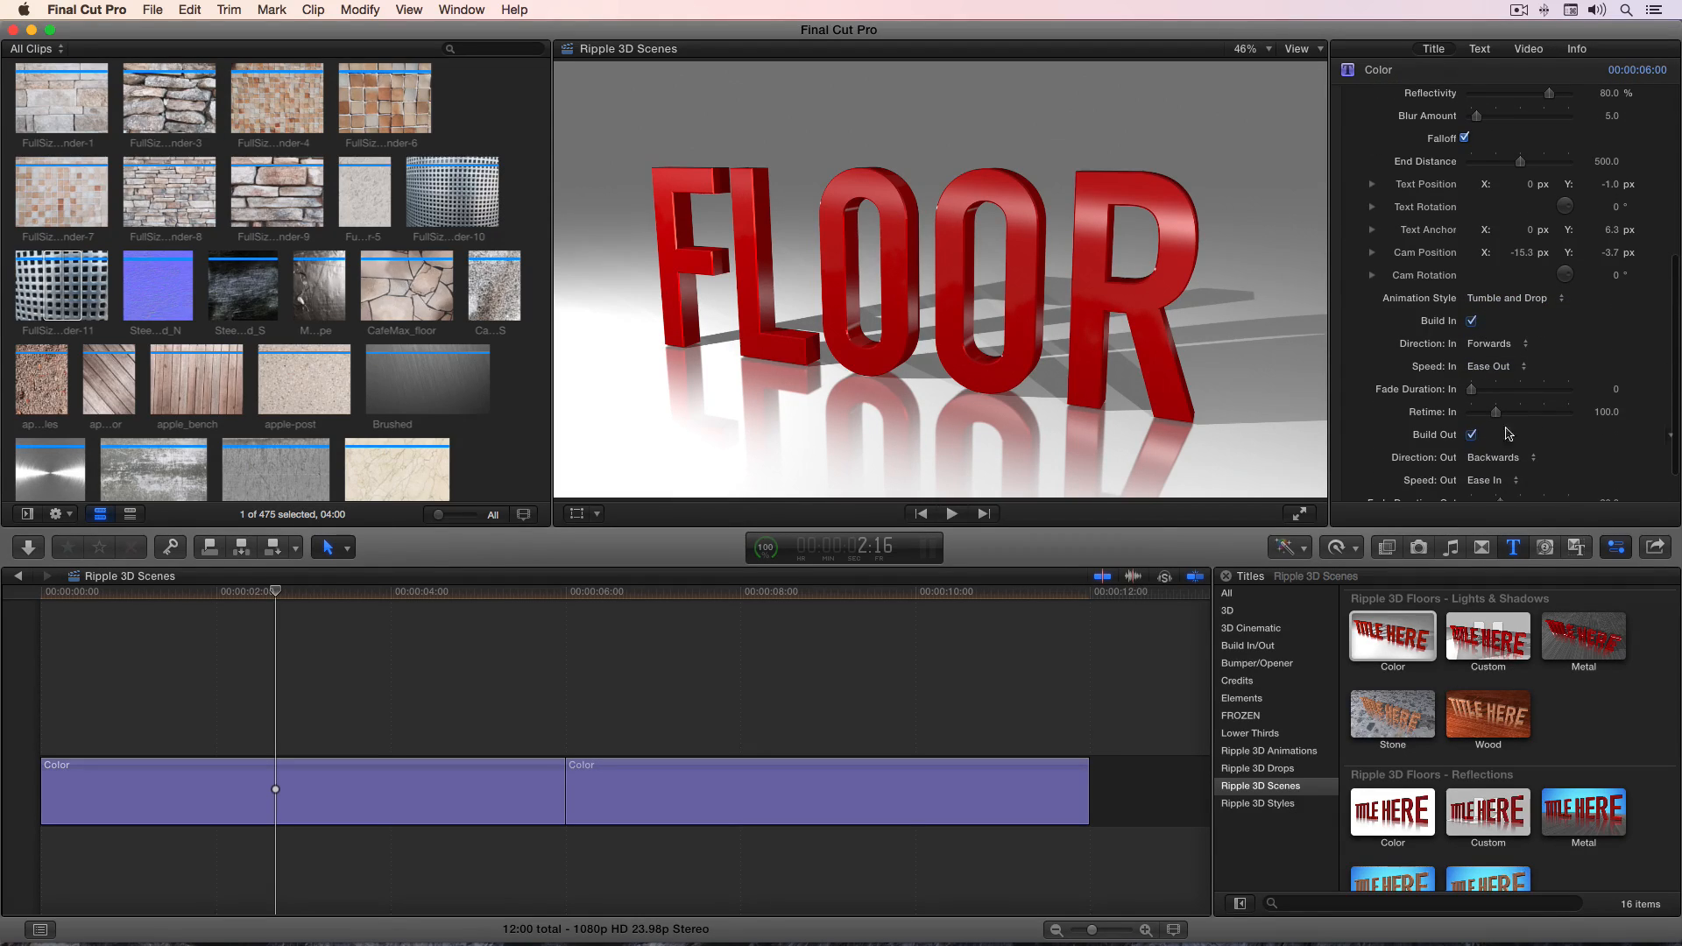
Step: Collapse the Background parameters of the second Color title and turn off its Build In
click(854, 594)
scroll(1407, 339, up, 8)
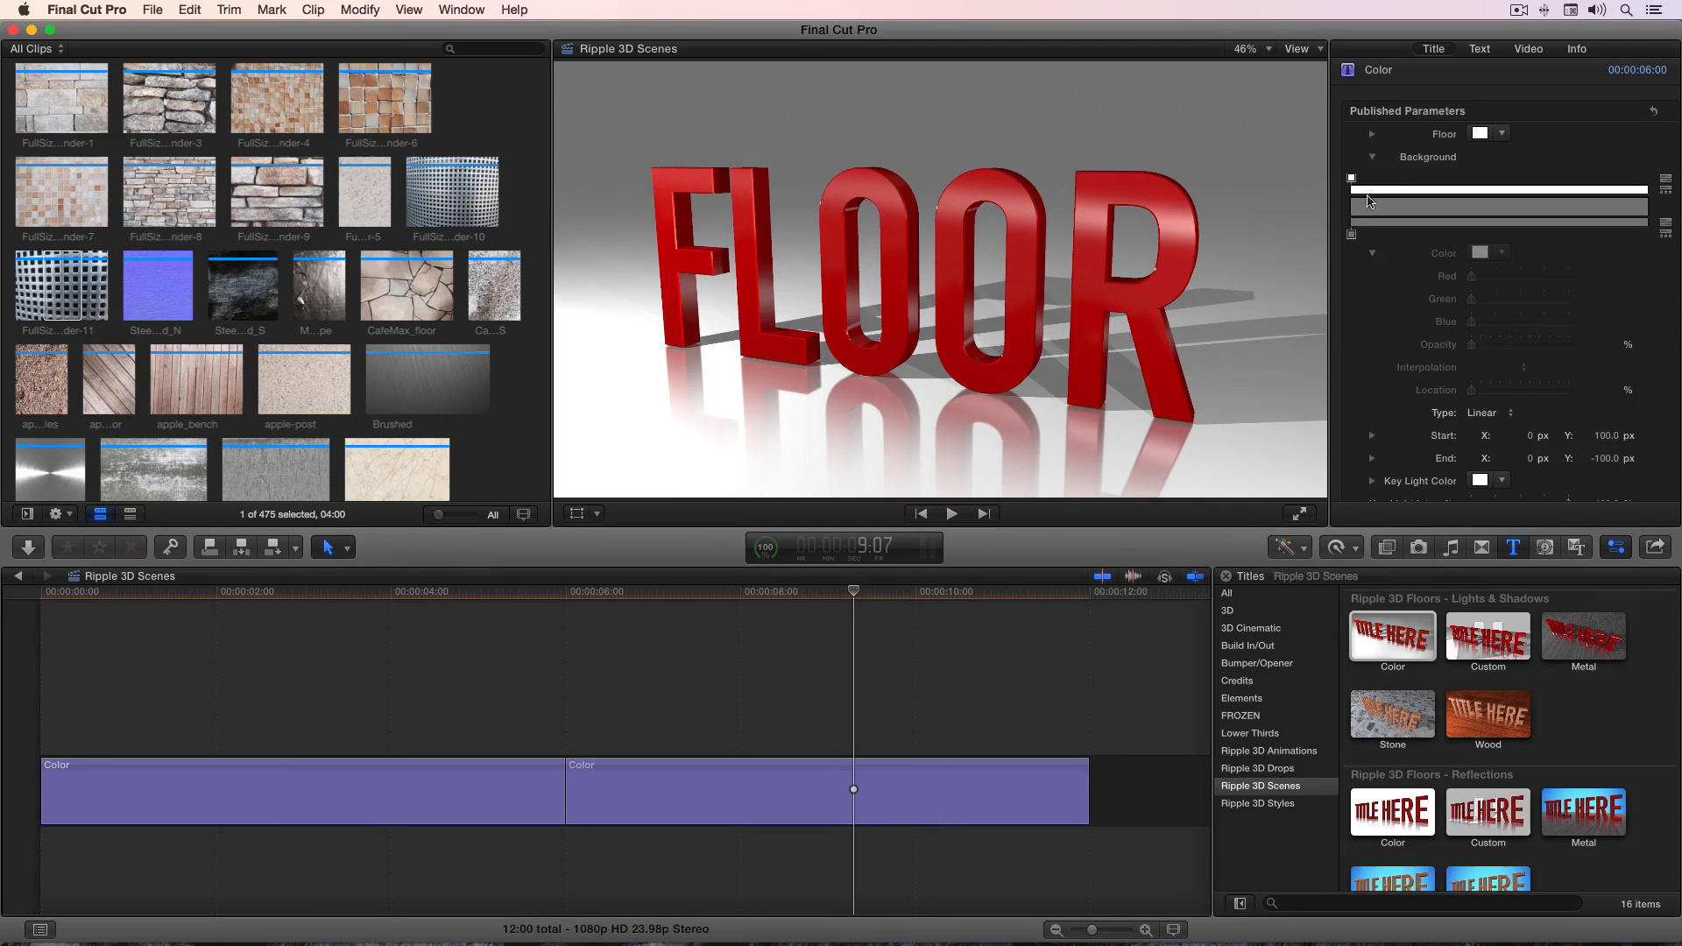
click(1371, 158)
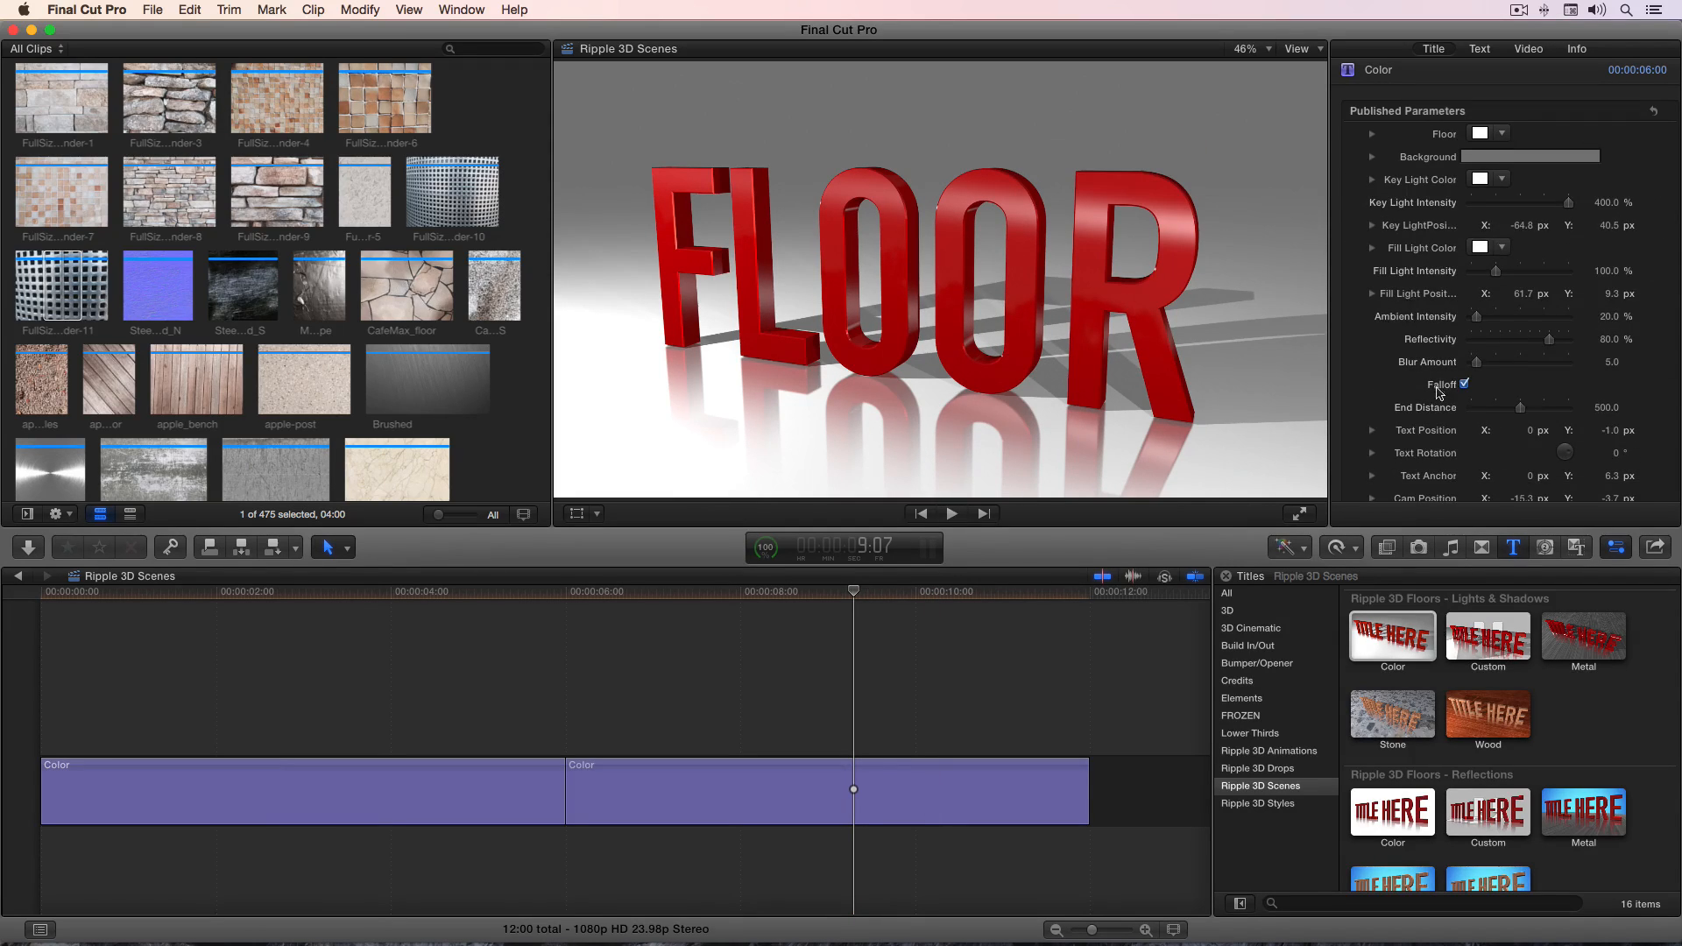
scroll(1439, 391, down, 5)
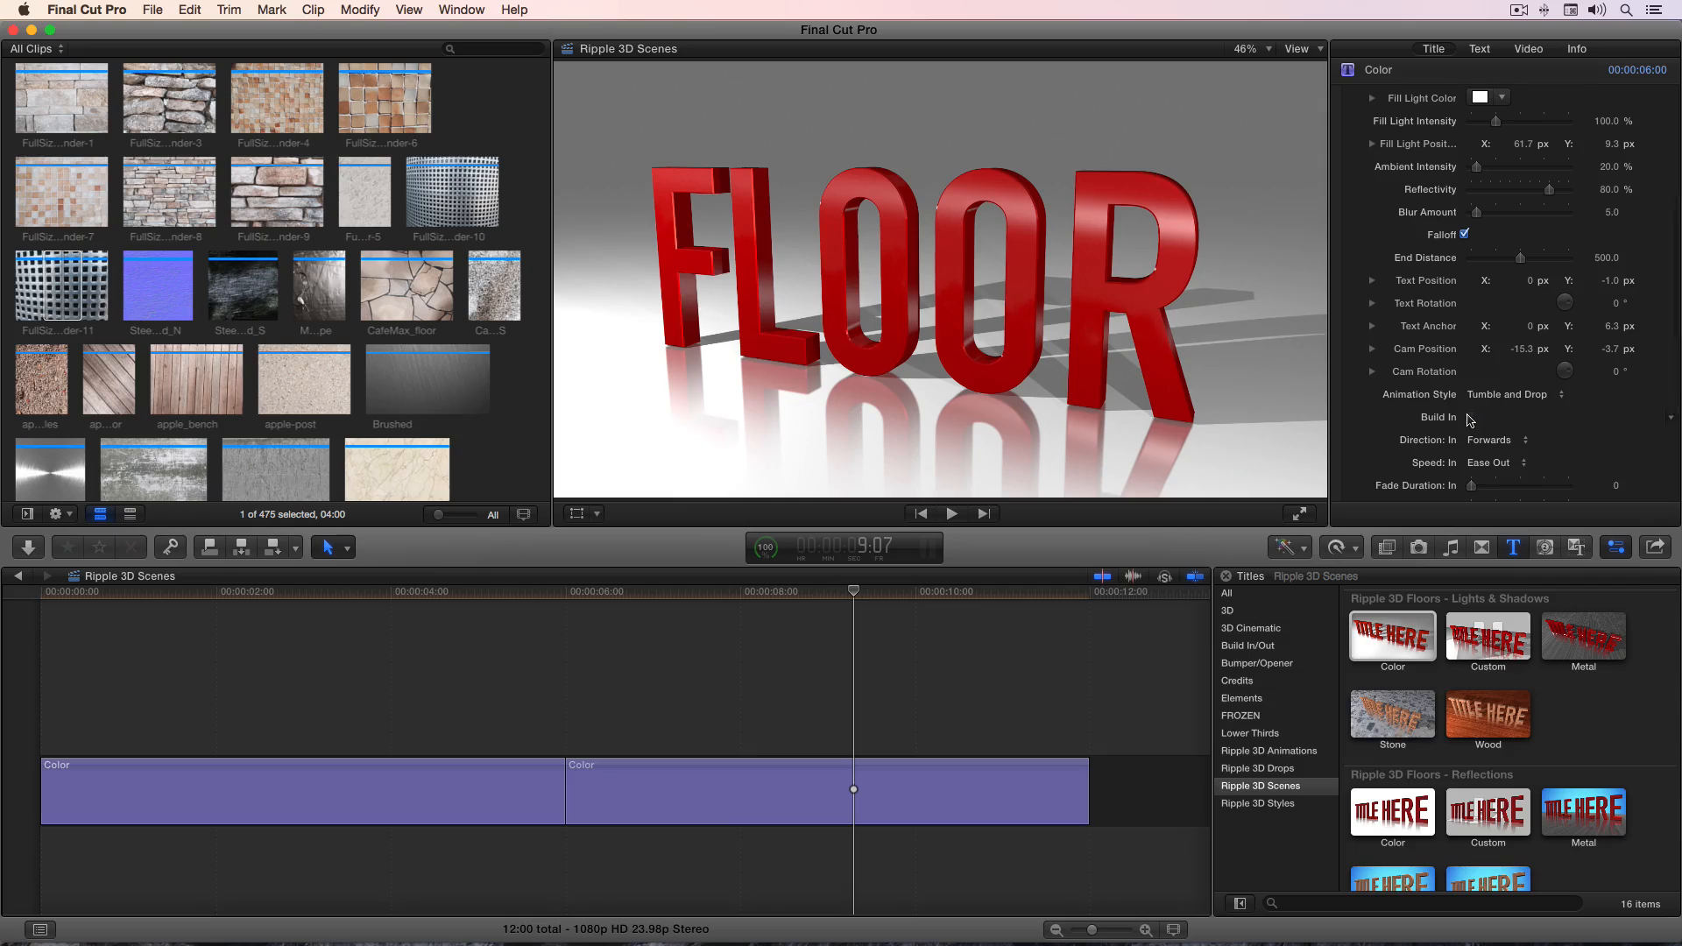
Step: Shorten both Color titles at their shared cut, making the second one 2:18 long, and scrub from the start to 4:10
mouse_move(561, 793)
mouse_down()
mouse_move(302, 793)
mouse_move(593, 788)
mouse_up()
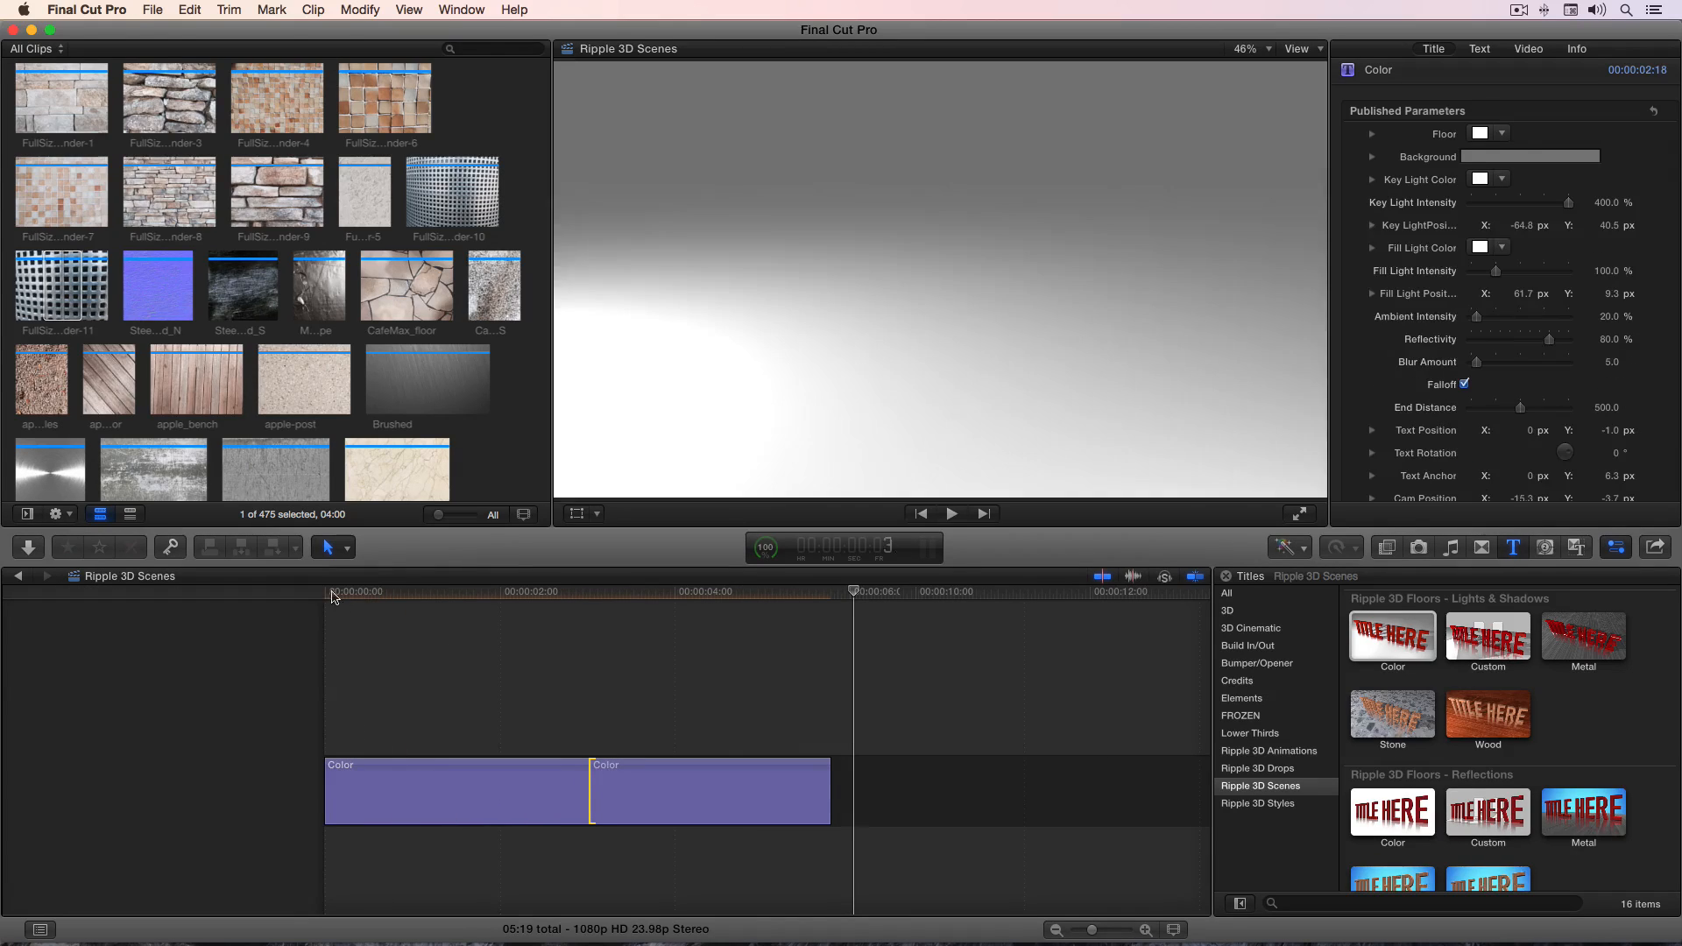
click(326, 593)
drag(363, 596, 710, 647)
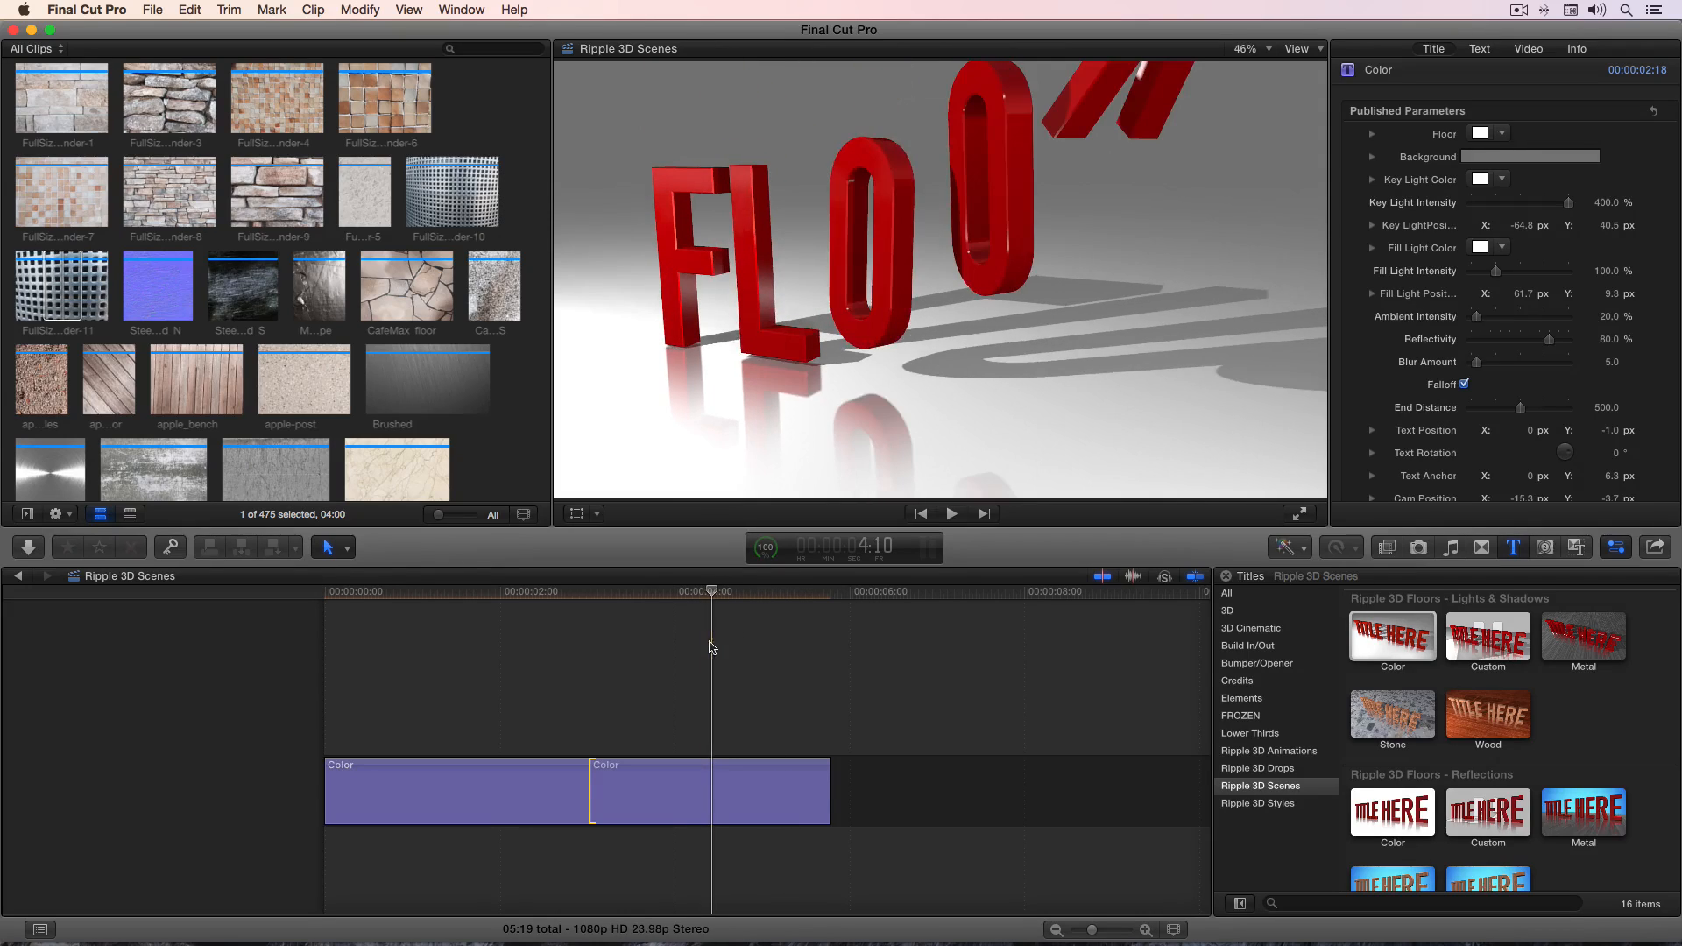
click(710, 648)
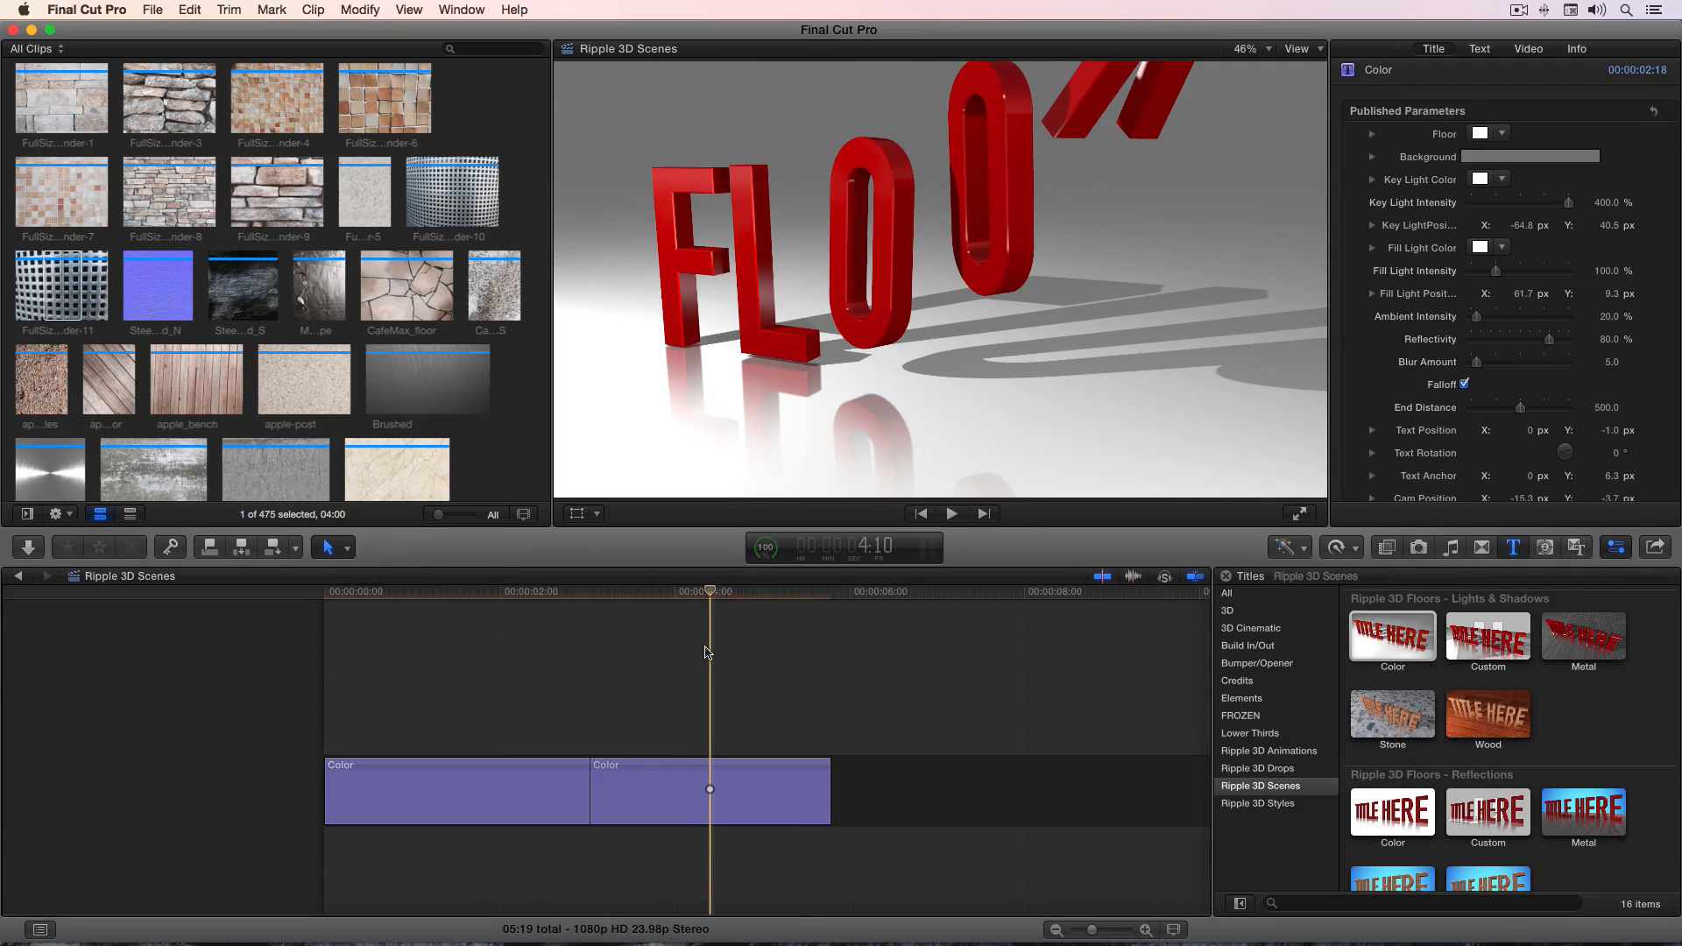
Step: Set the second Color title's animation style to Tumble Zoom Down
scroll(1420, 265, down, 6)
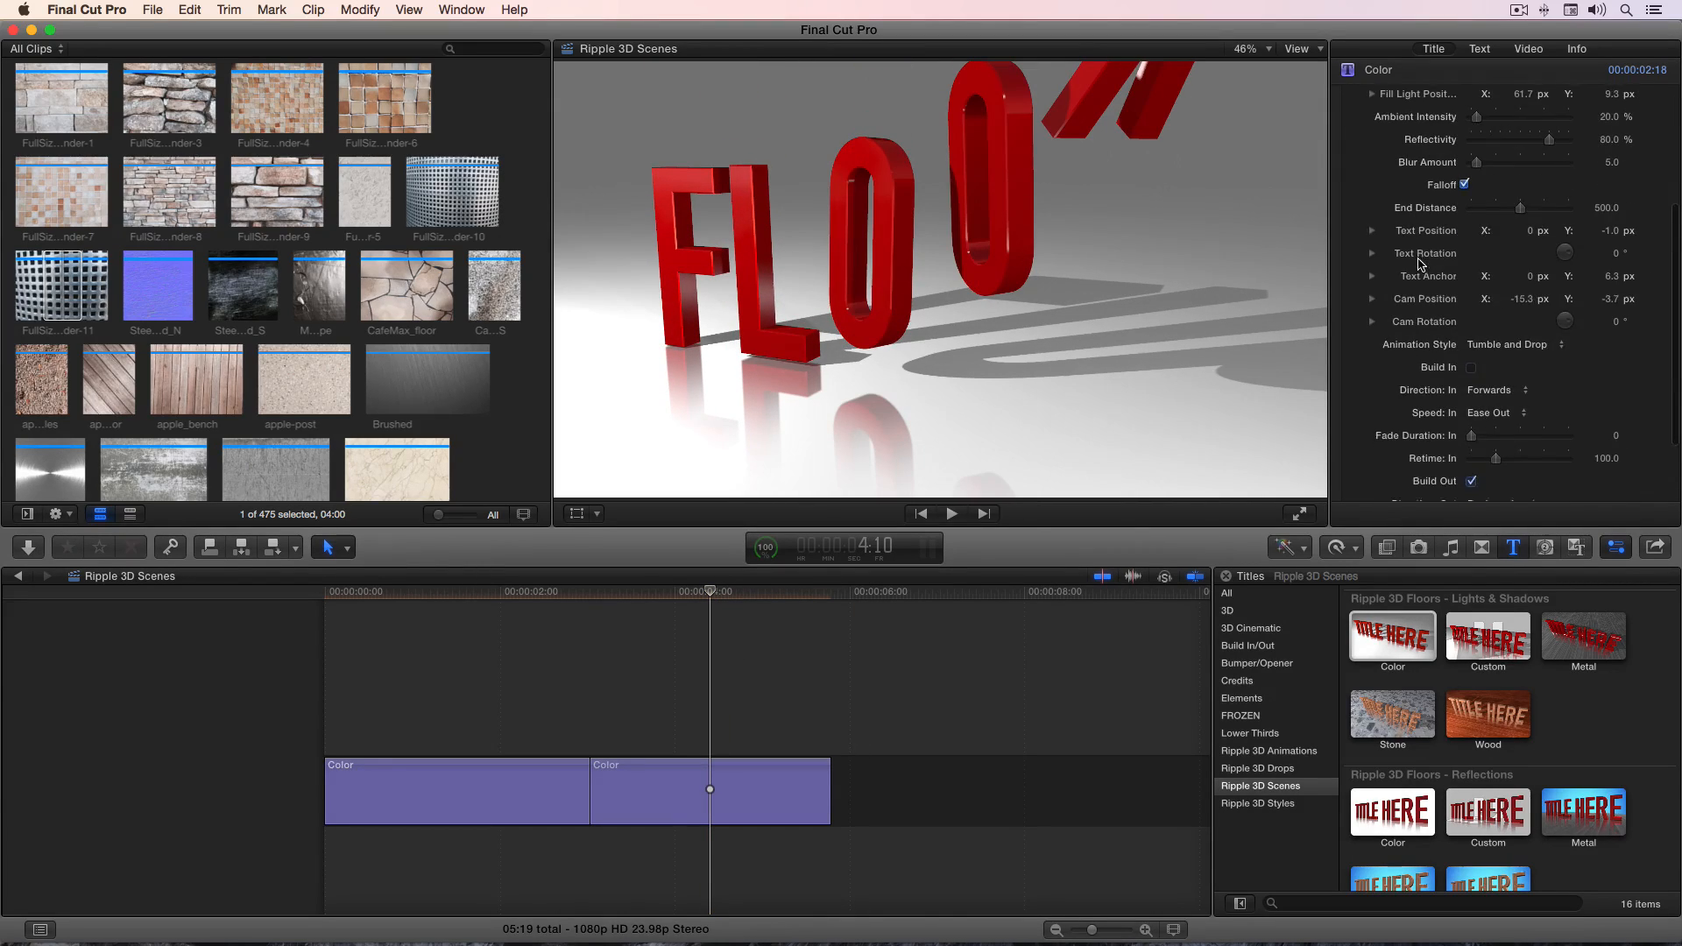
scroll(1391, 303, down, 1)
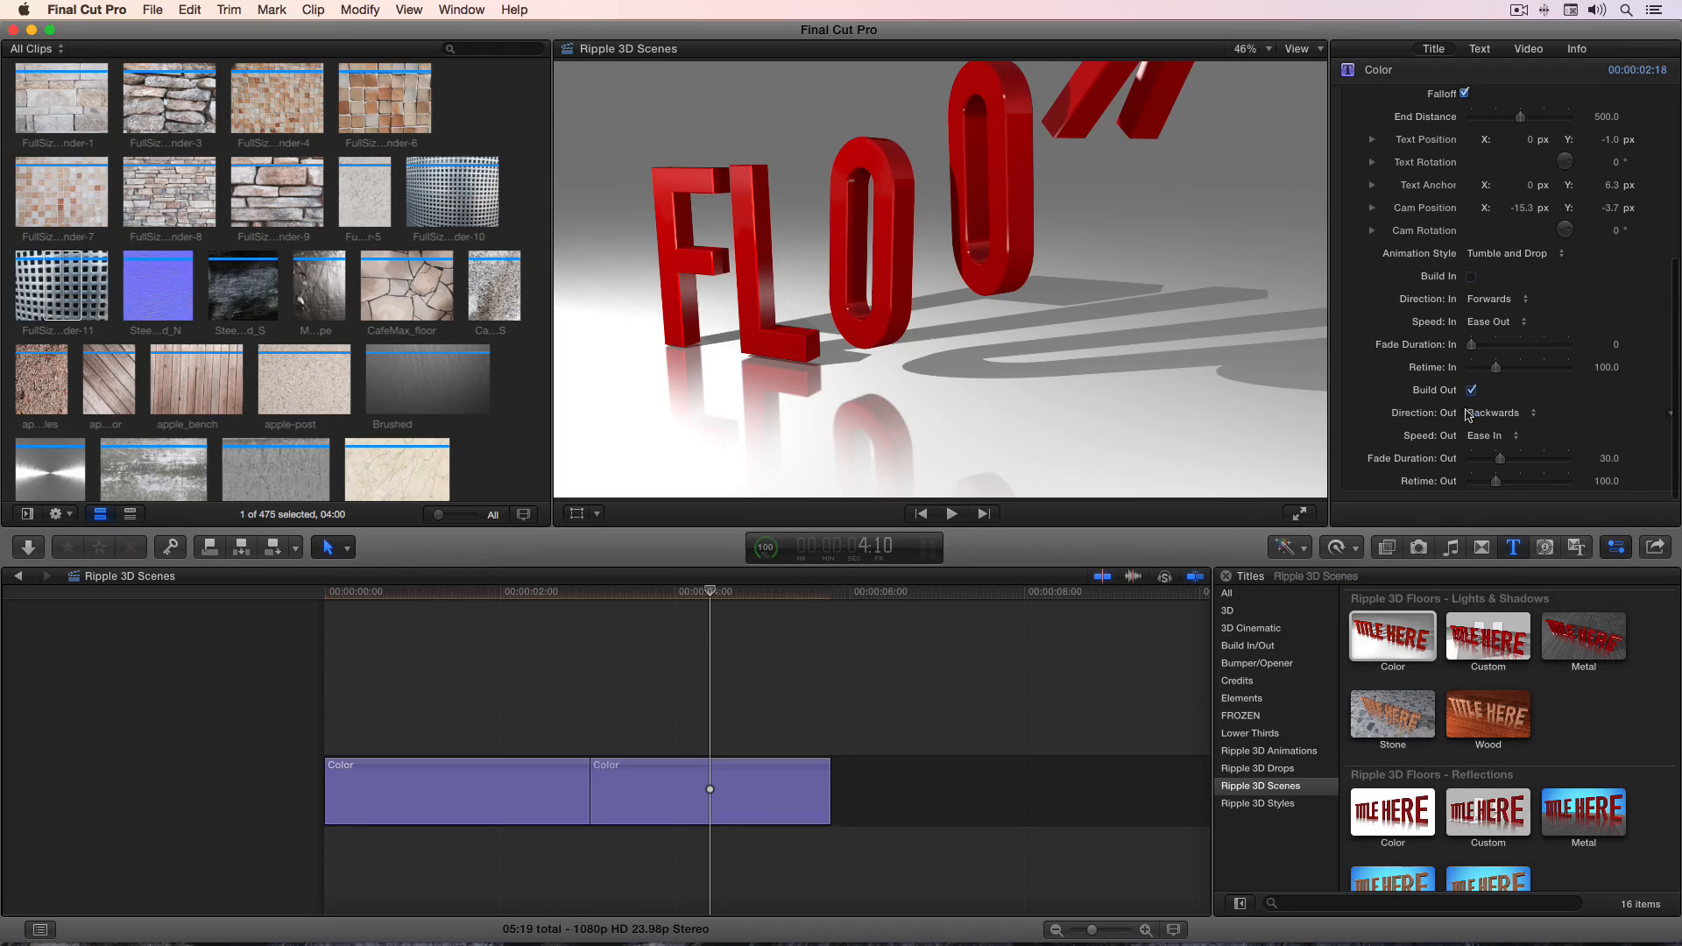
click(1514, 260)
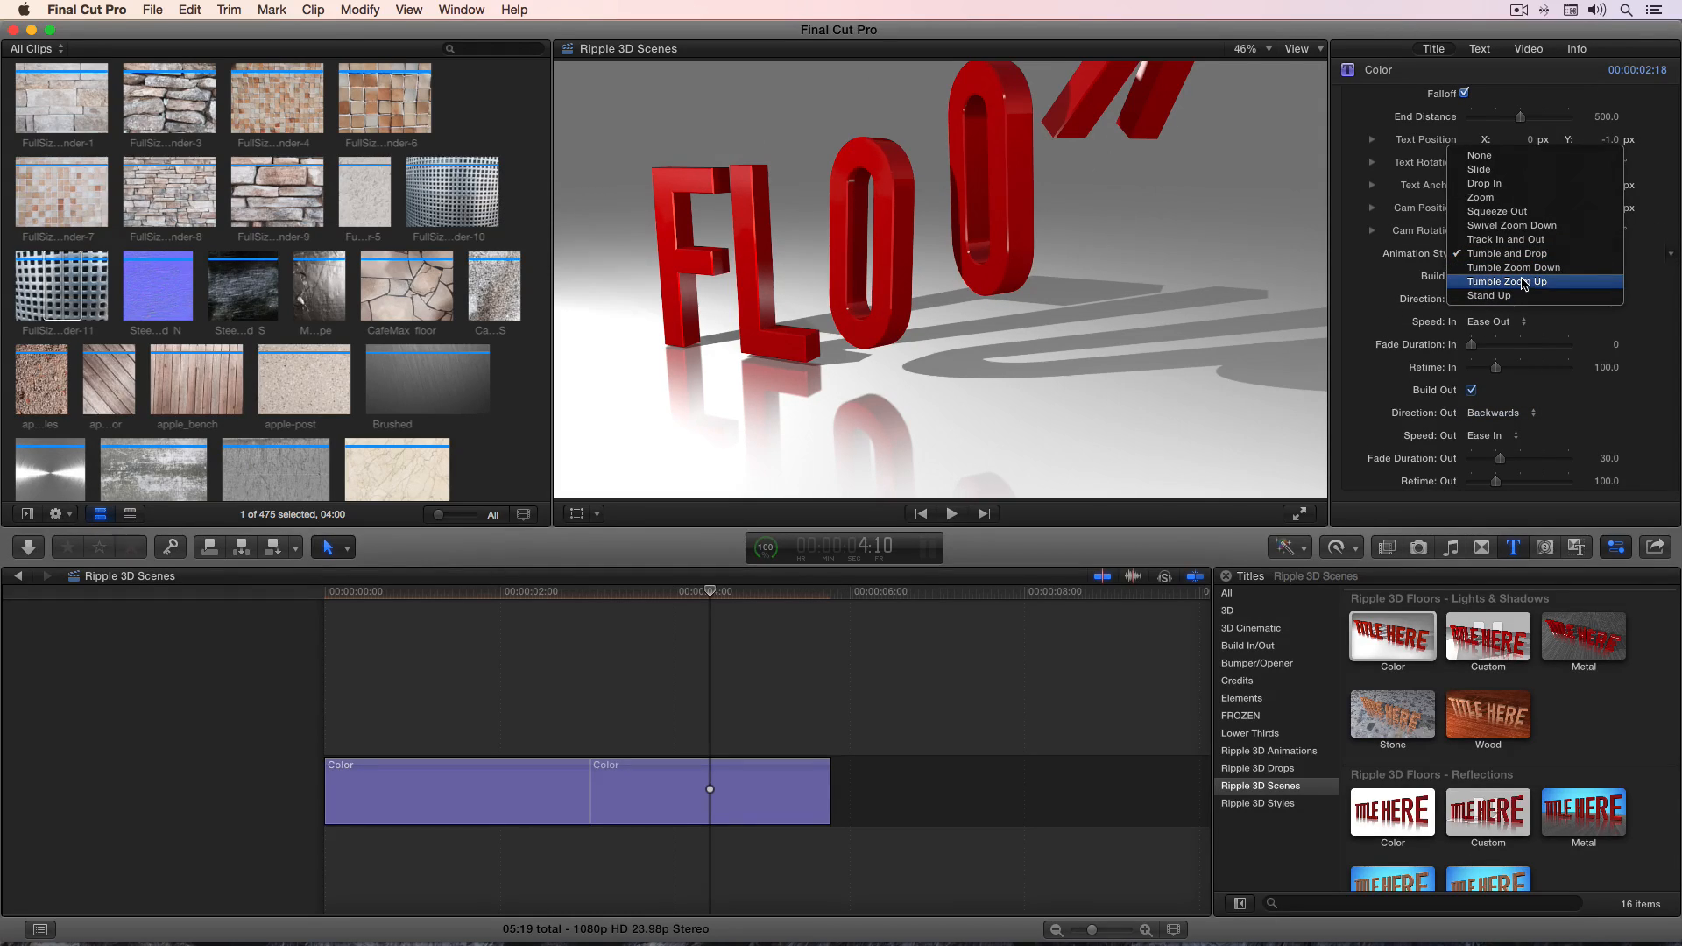
click(1522, 274)
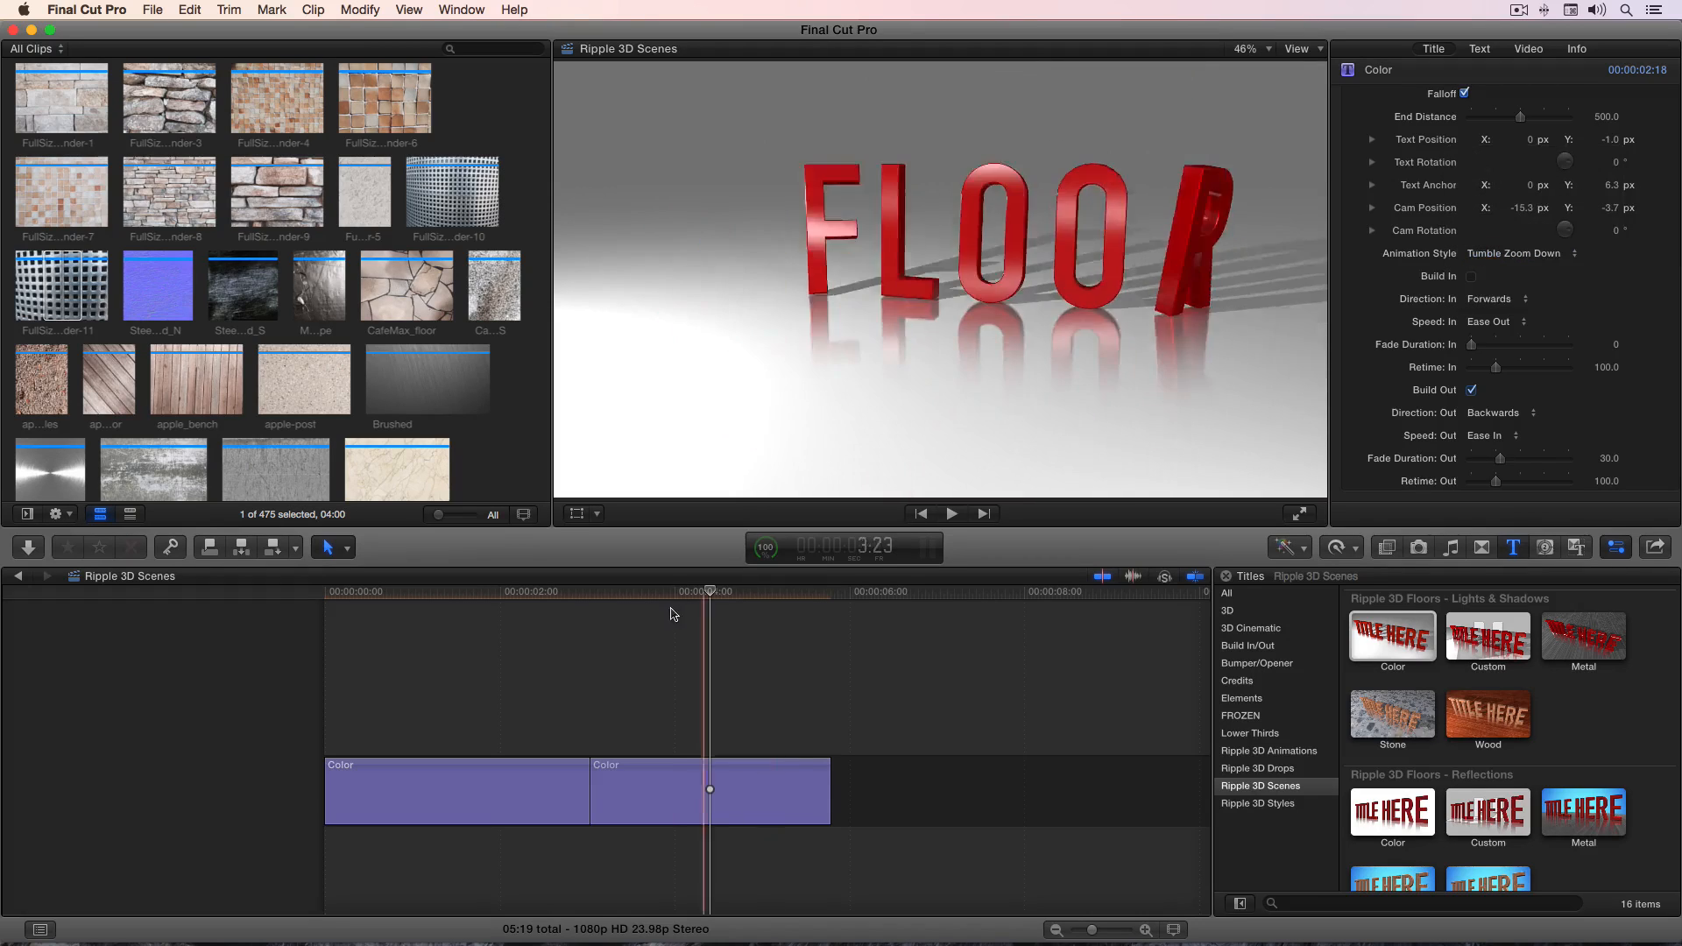
Step: Play the two Color titles from the beginning and park the playhead at 4:06 in the second one
mouse_move(710, 592)
mouse_down()
mouse_move(836, 600)
mouse_move(724, 606)
mouse_up()
click(328, 604)
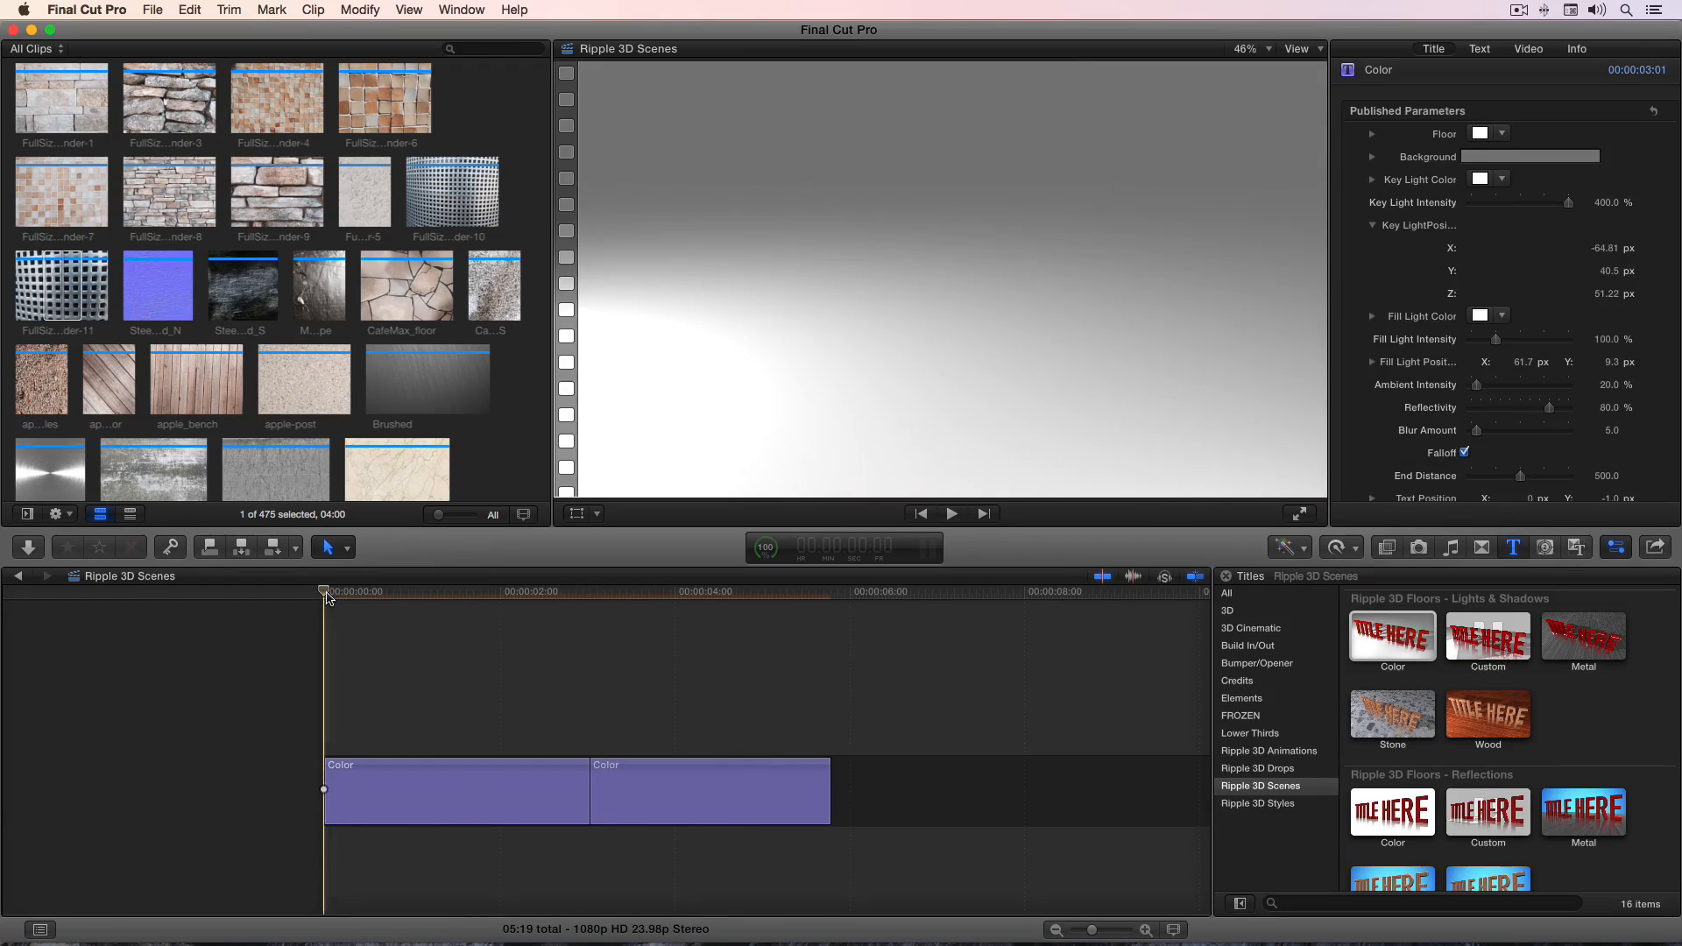
key(space)
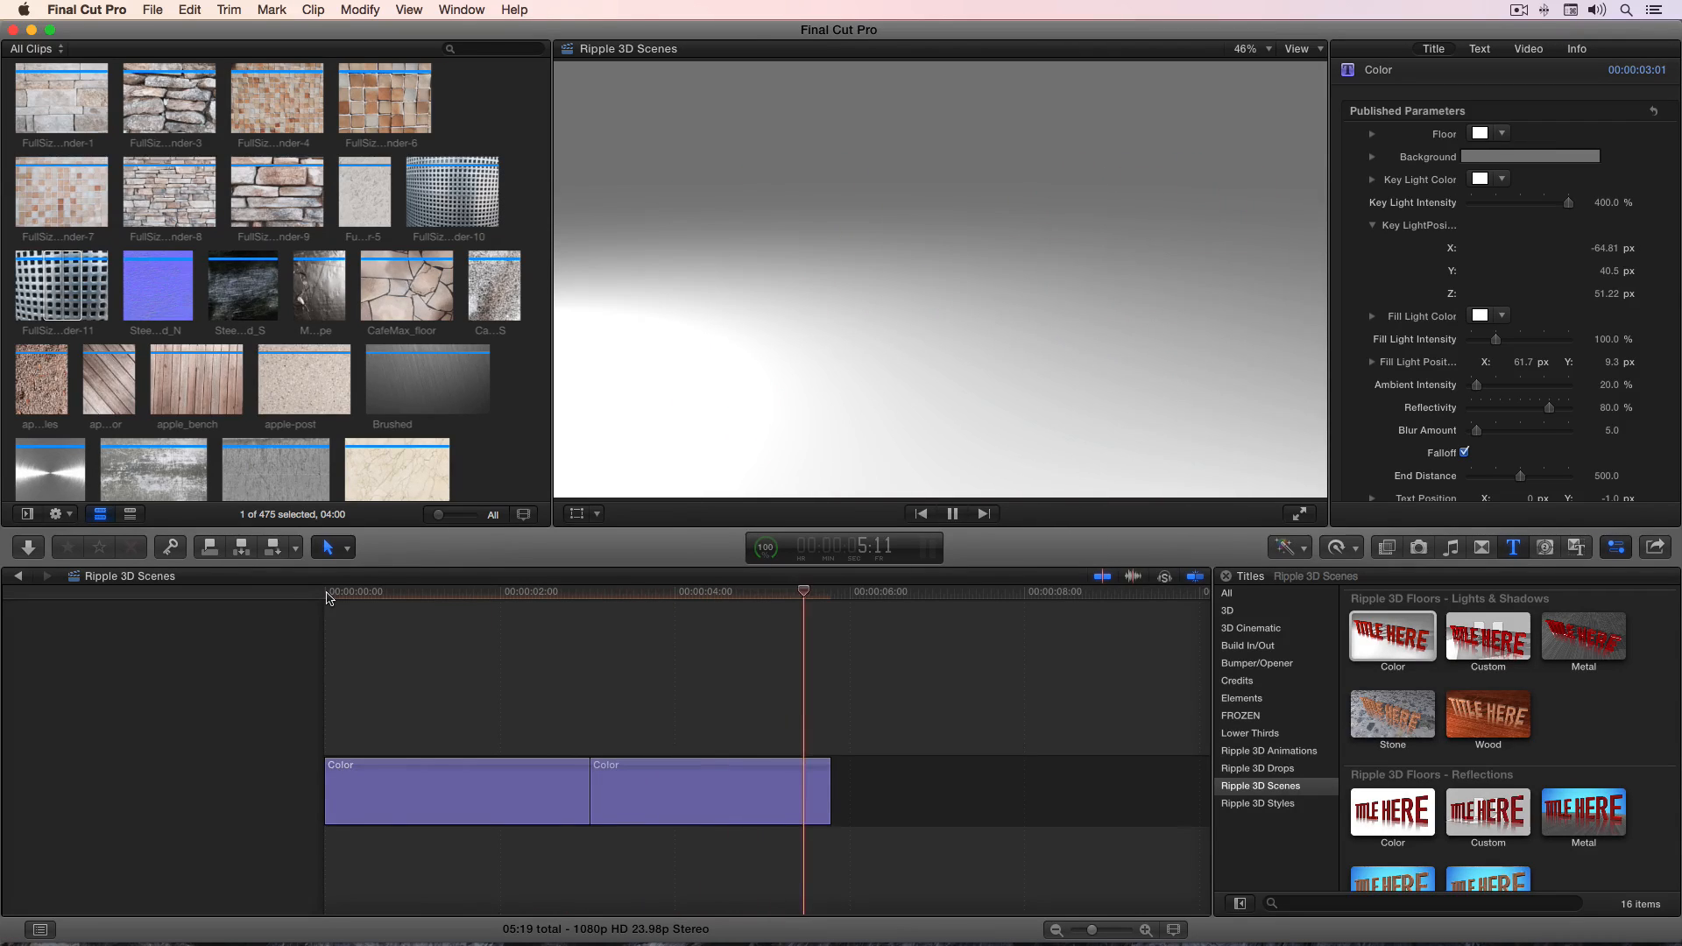
drag(327, 592, 699, 606)
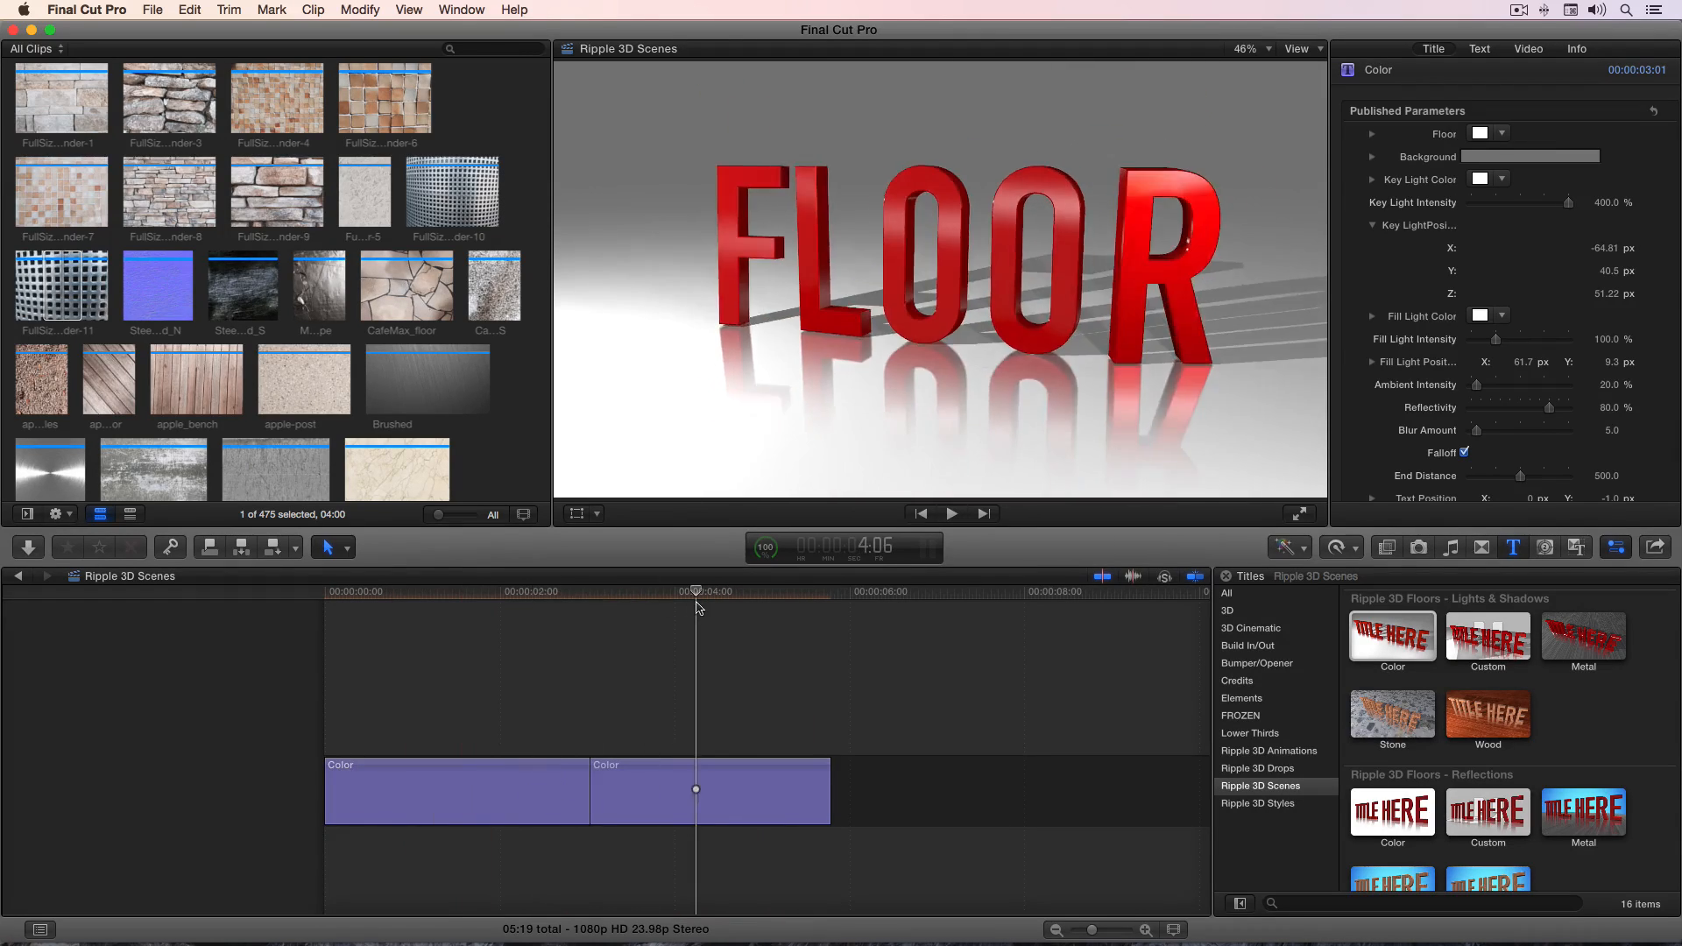
Step: Combine both Color titles into a compound clip named Ripple 3D Scenes Clip in the Animations Teaser event
key(shift+z)
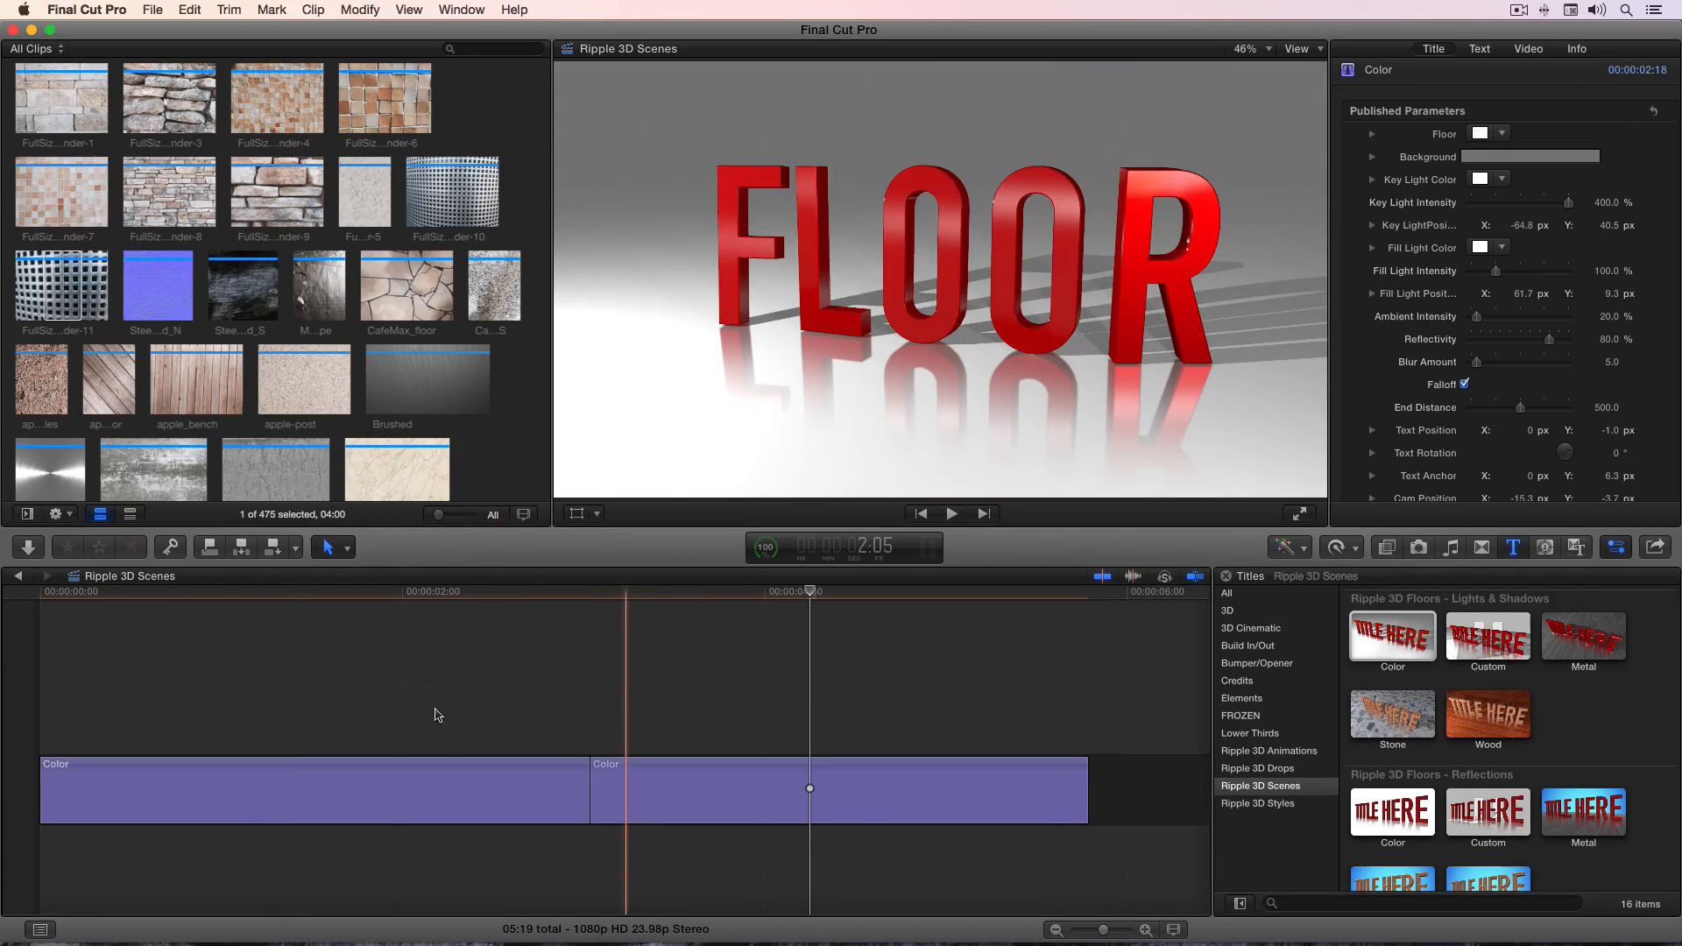
drag(432, 706, 683, 781)
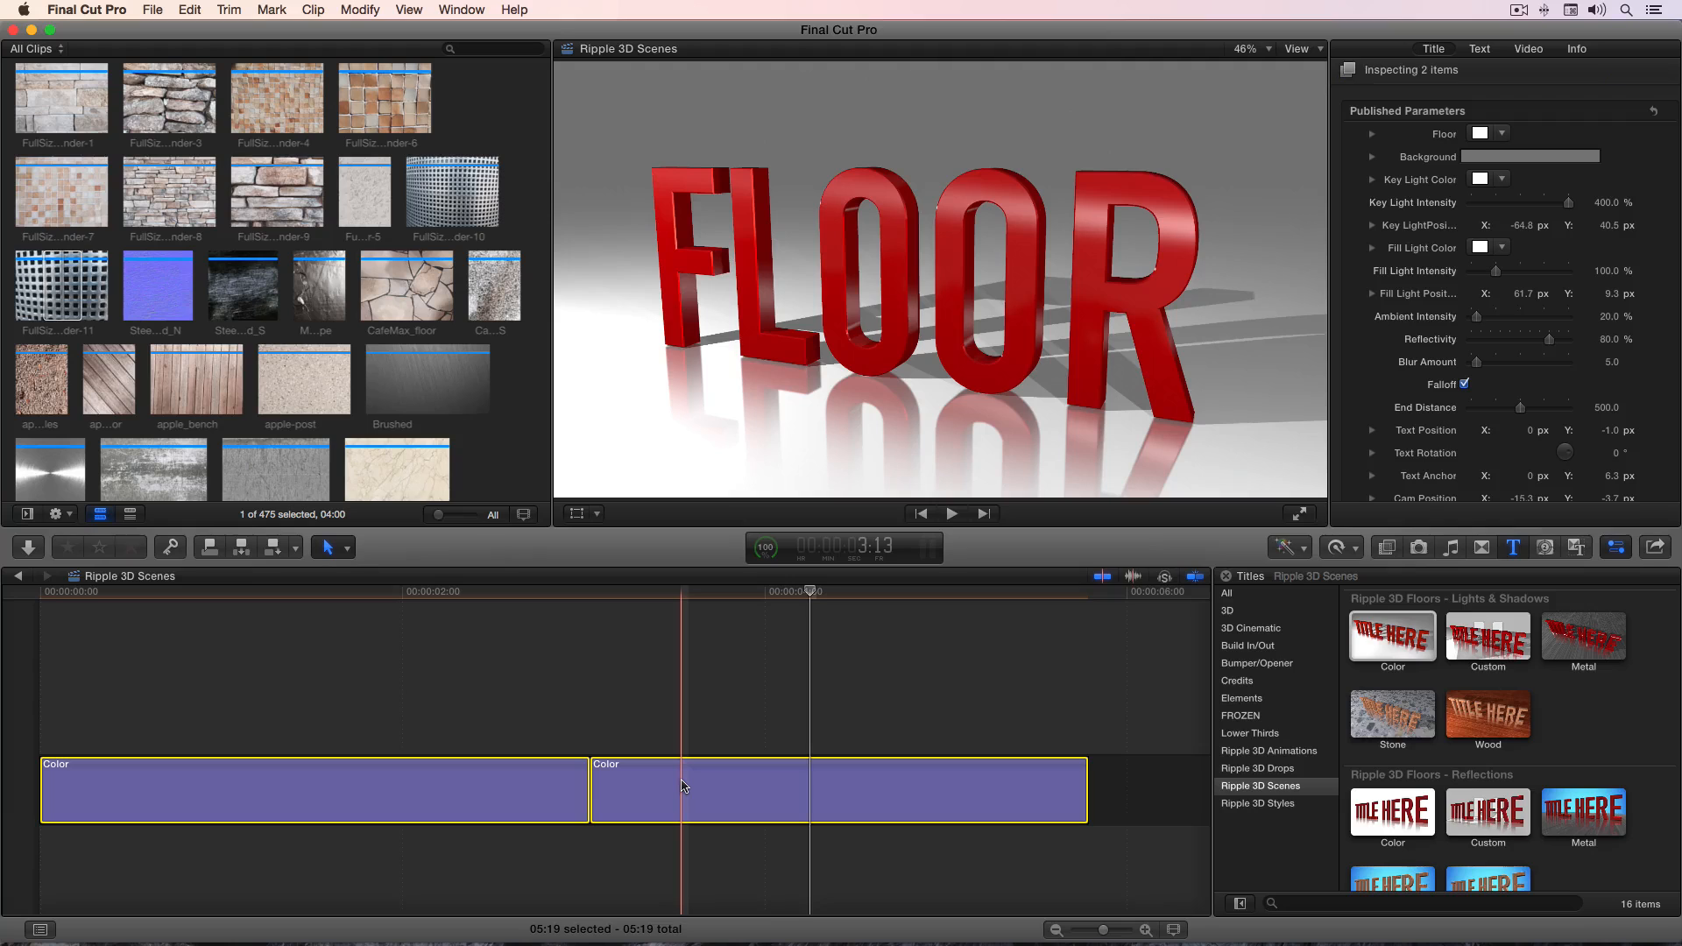
key(alt+g)
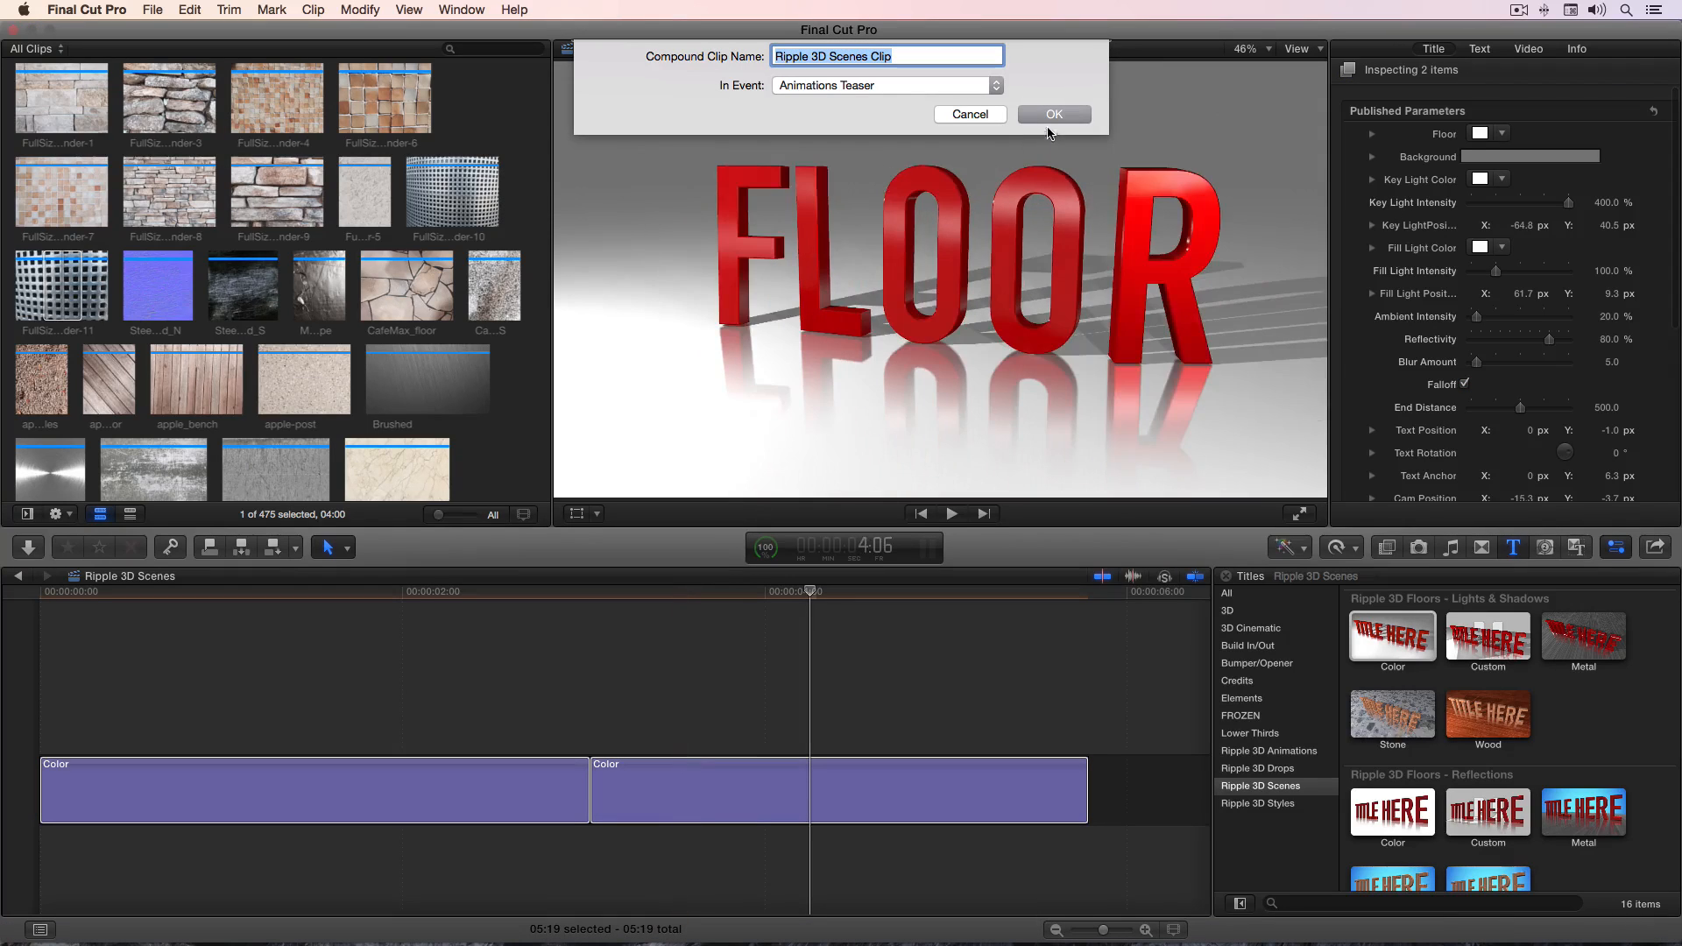
click(1054, 115)
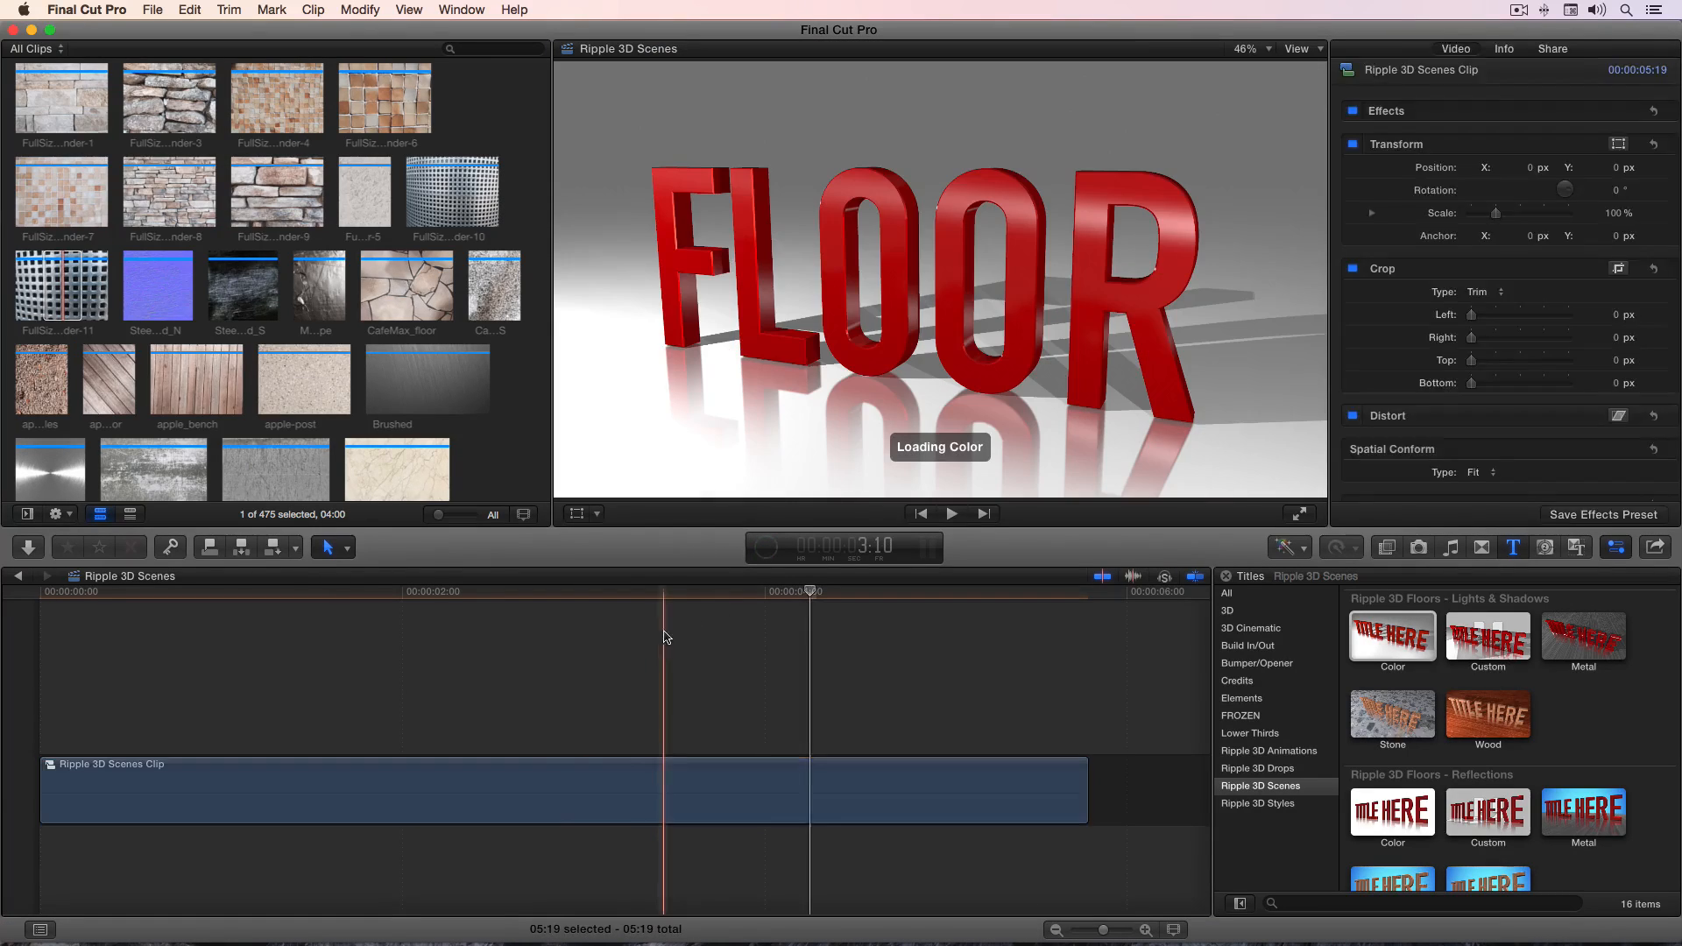
Step: Trim the empty start of the compound clip so it is 5:14 long, and review its animation
click(663, 630)
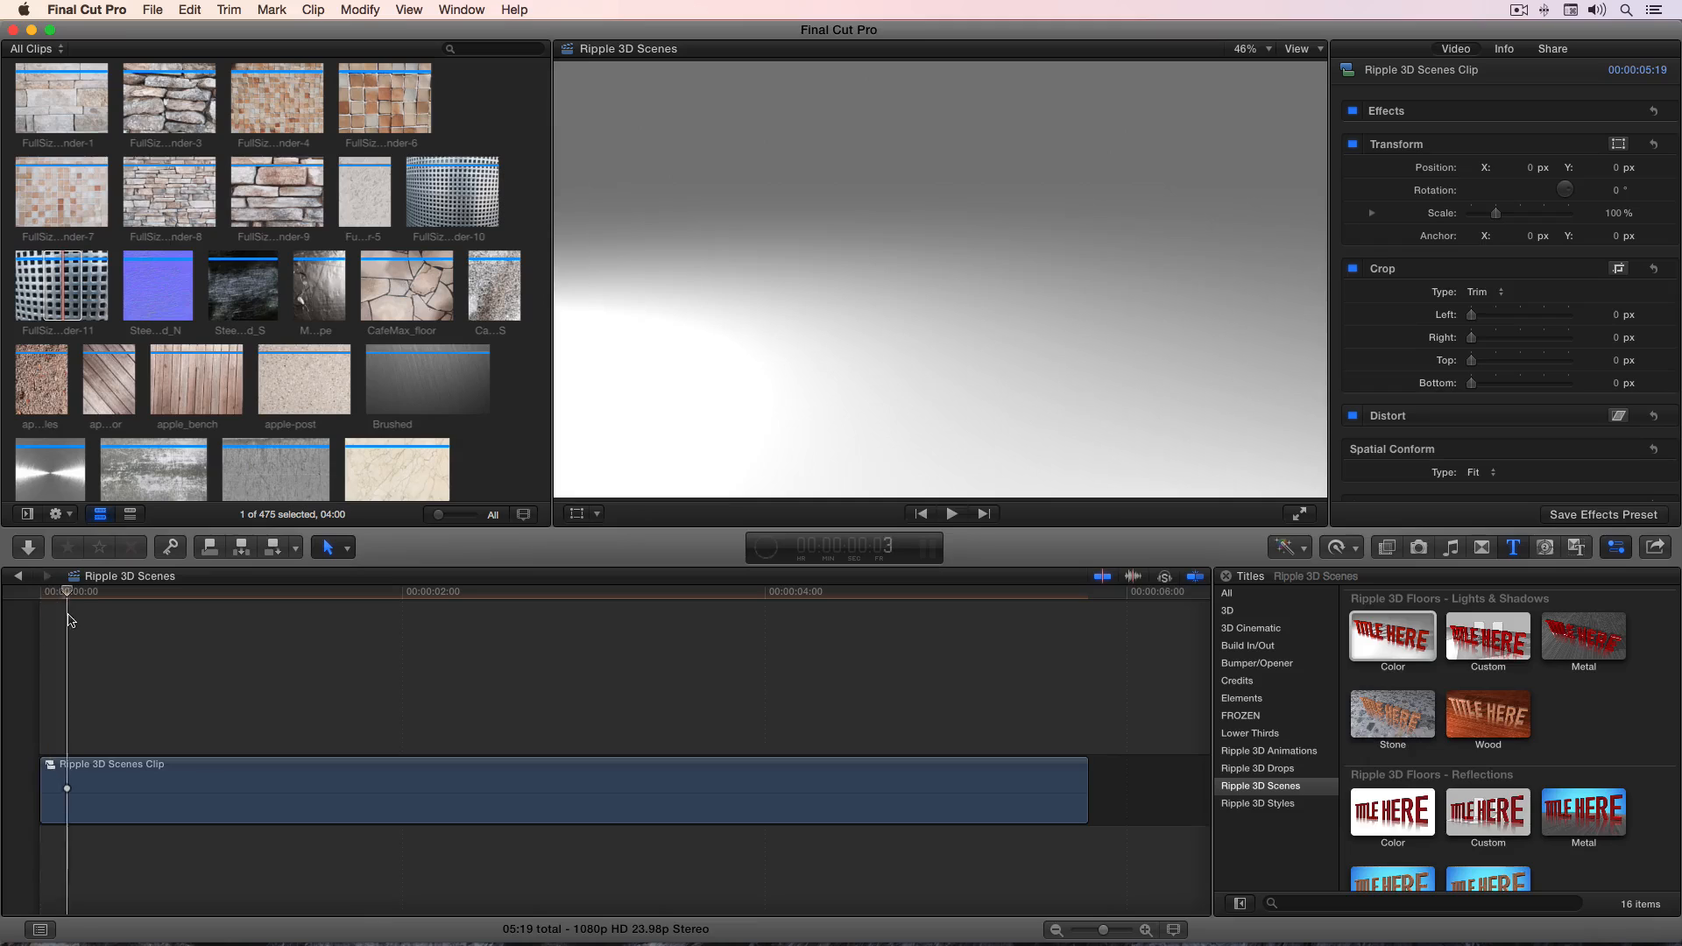
click(80, 617)
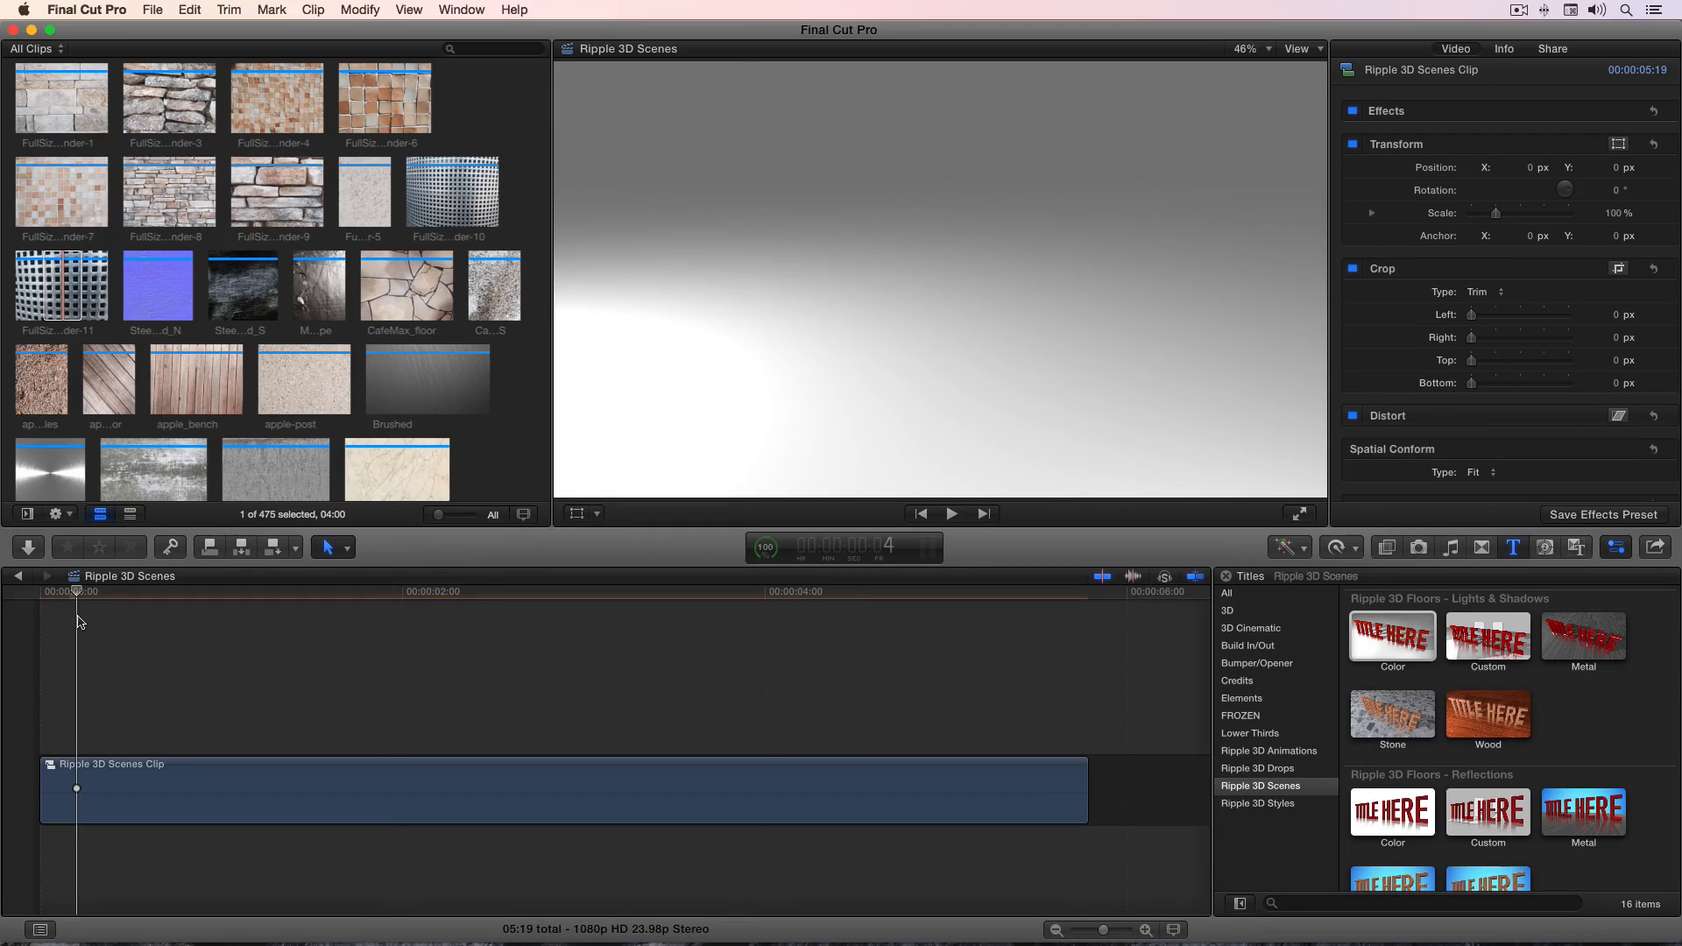
key(alt+bracketleft)
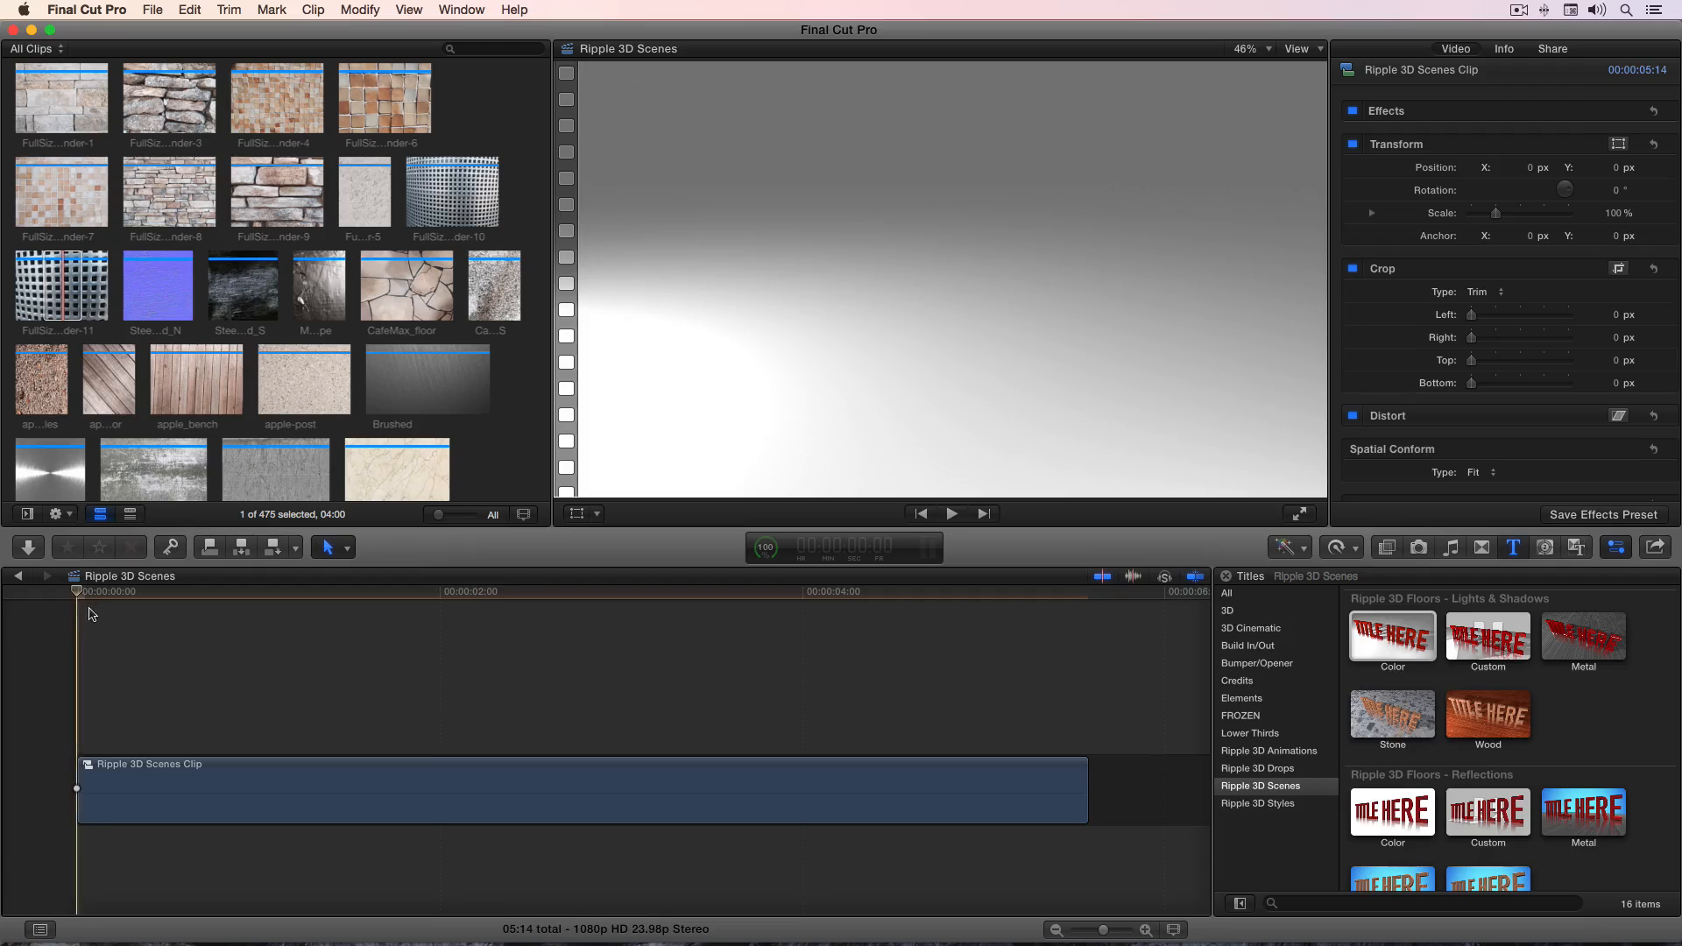
drag(78, 622, 622, 632)
key(space)
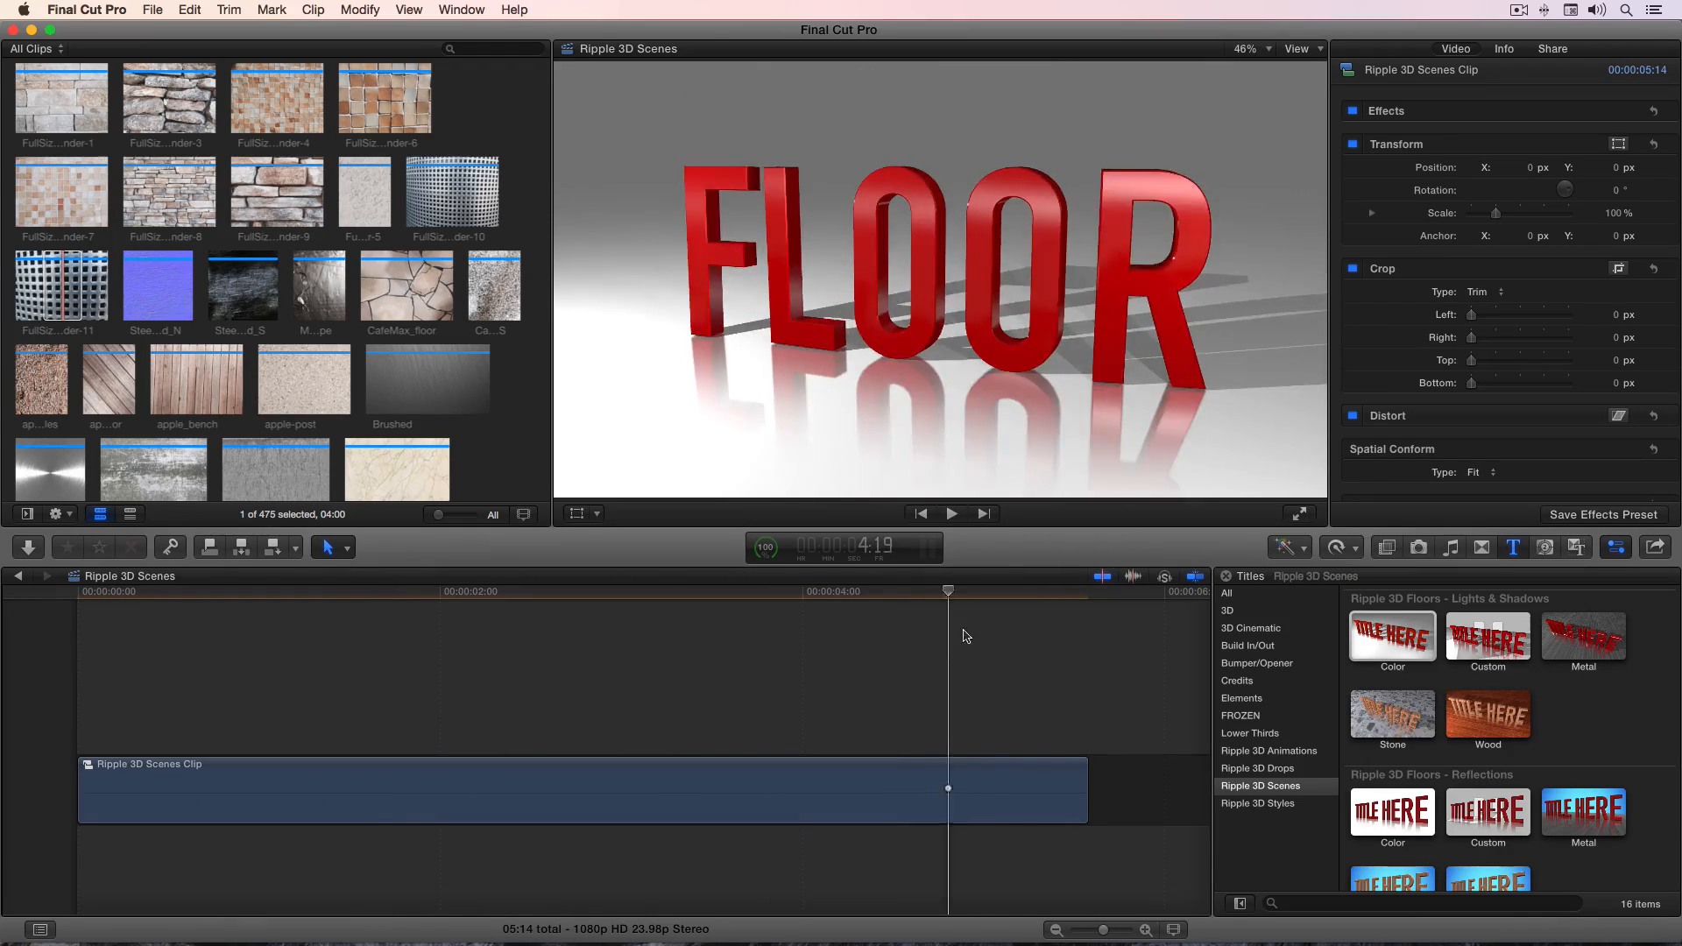
Step: Retime the compound clip to play slightly faster, shortening it to 5:07
click(710, 692)
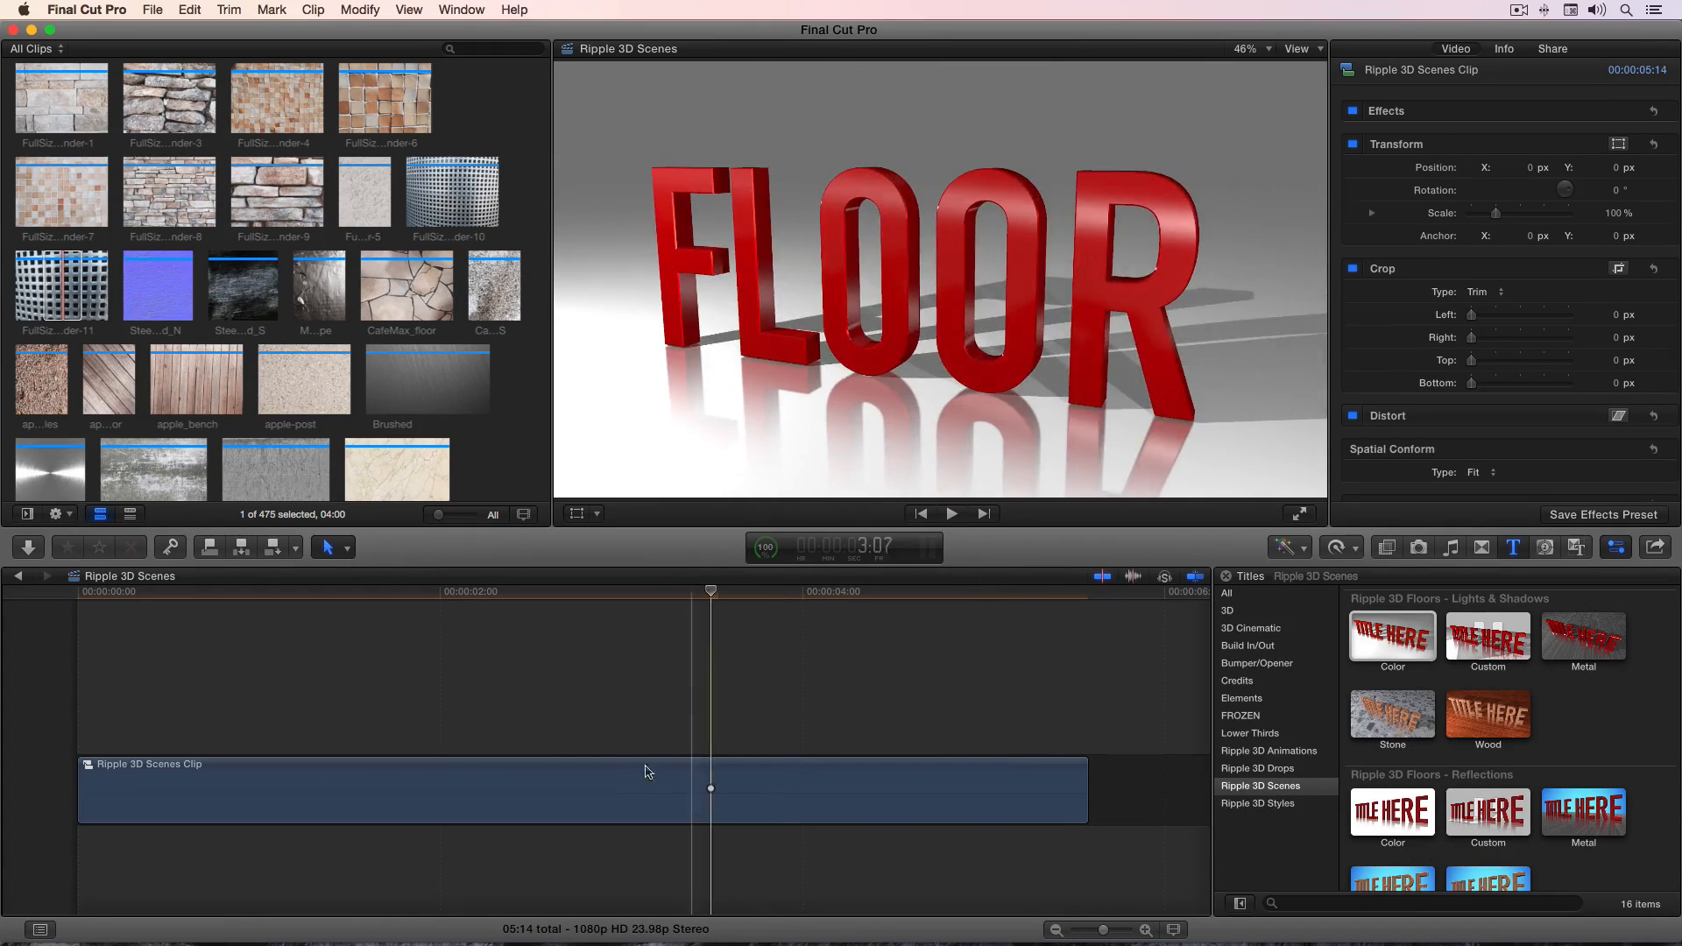
click(630, 793)
key(super+r)
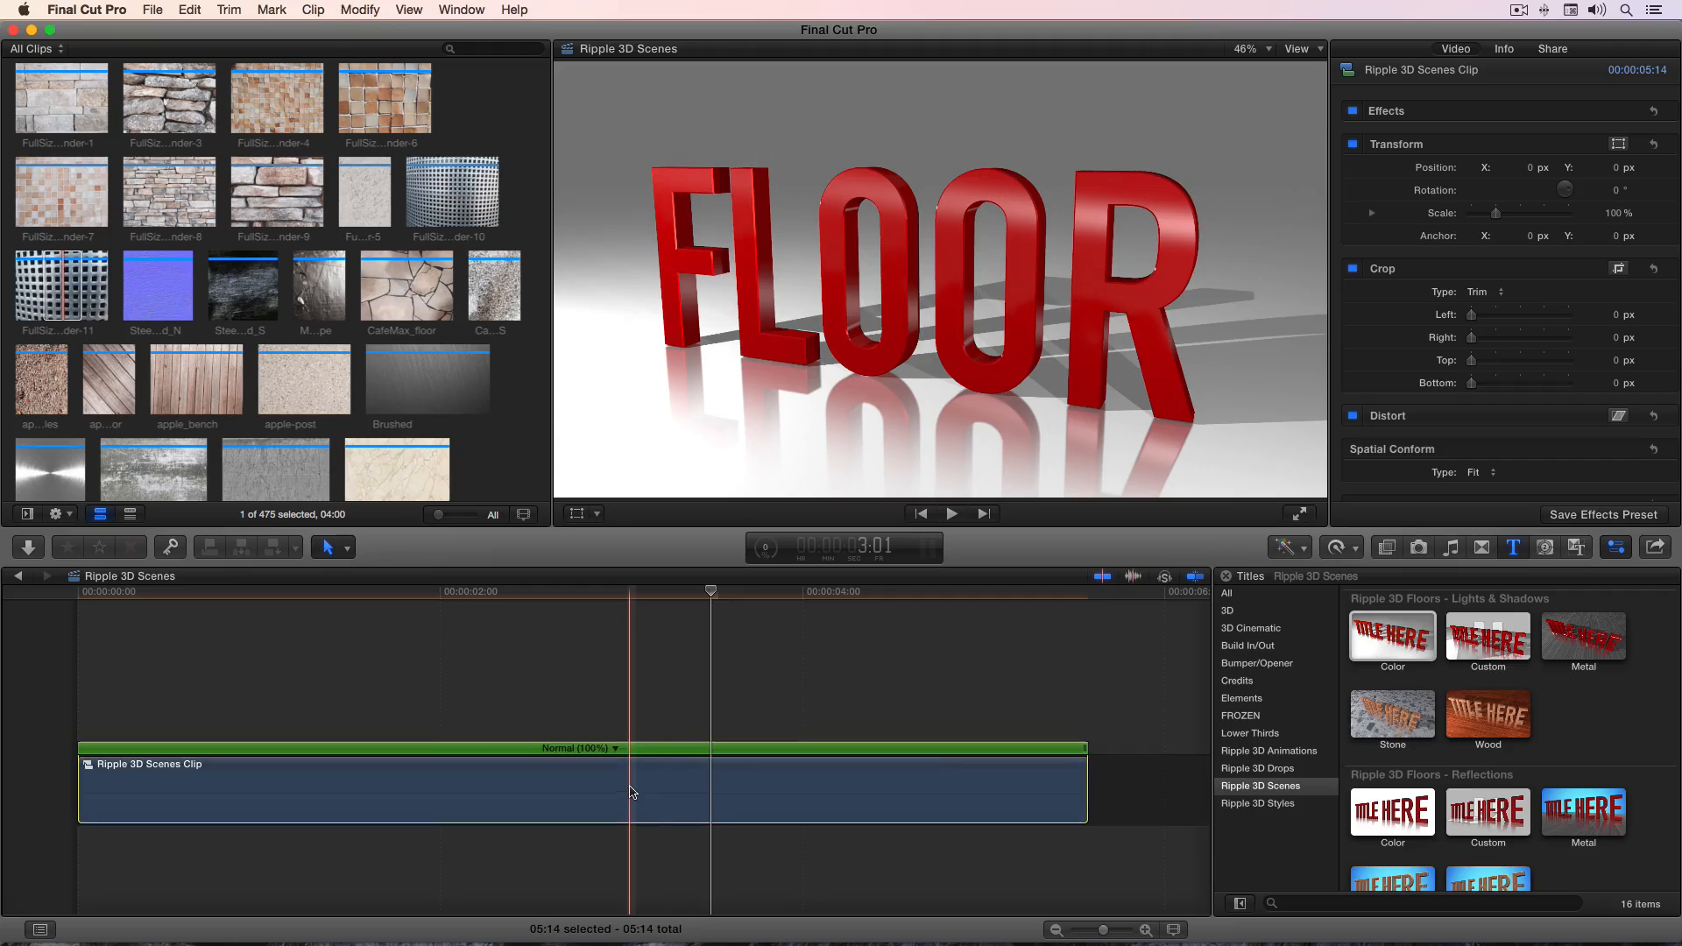
drag(1086, 751, 1033, 759)
click(785, 689)
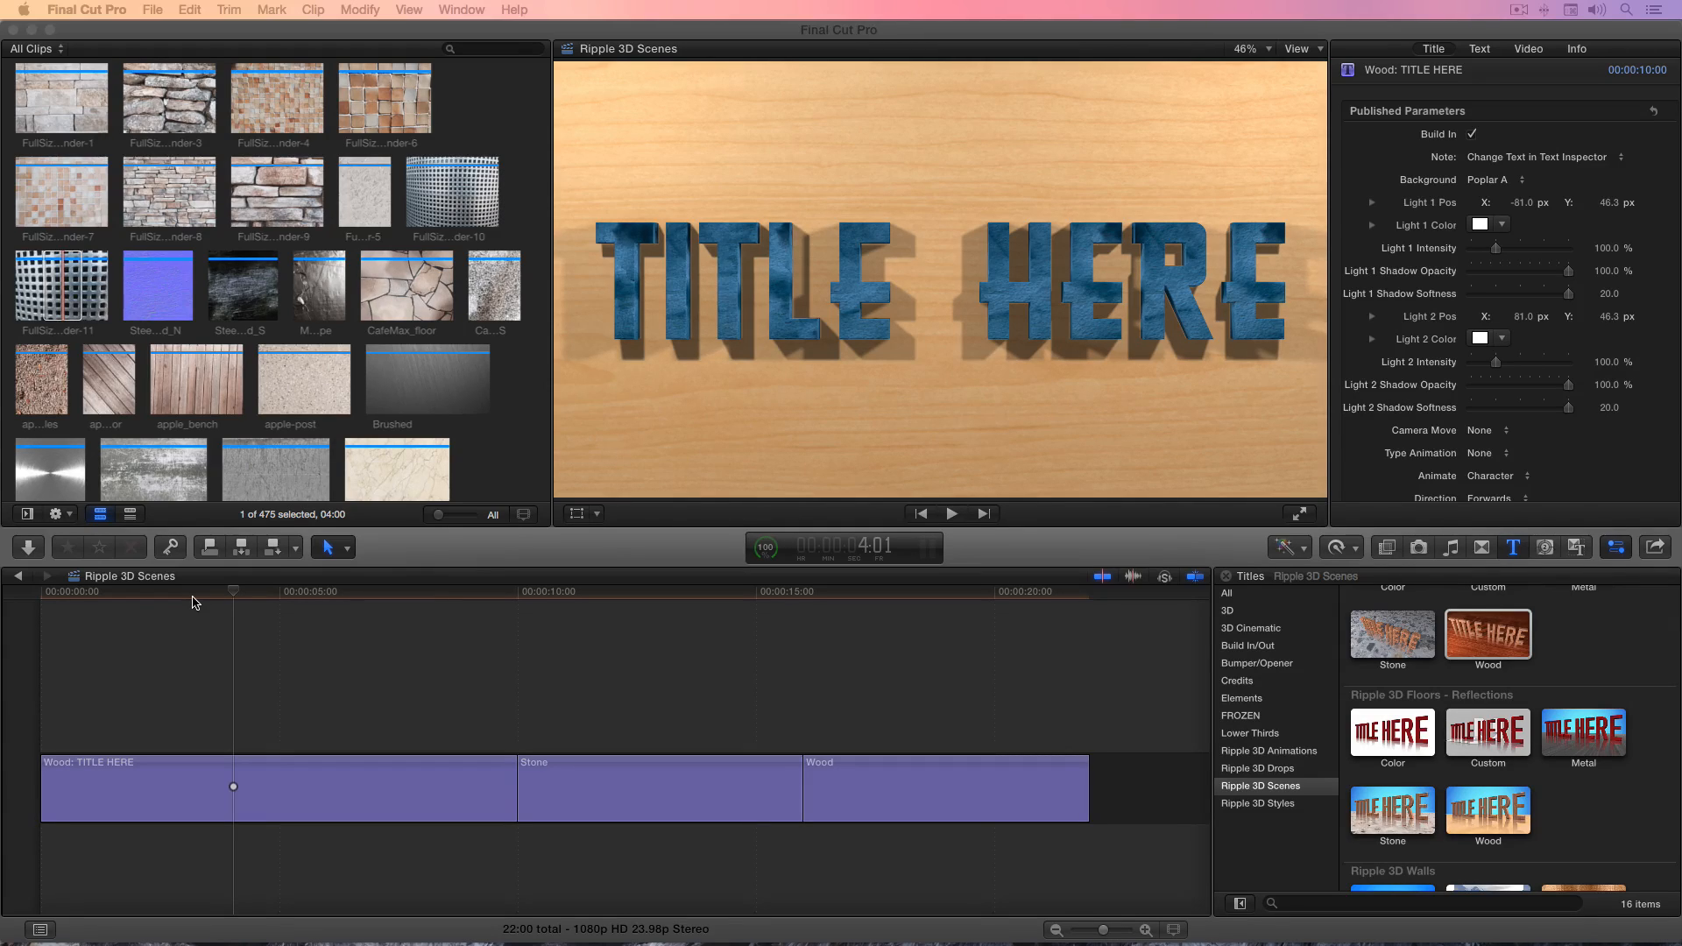
Step: Park the playhead on the first Wood title and break its text into two lines, TITLE and HERE
click(242, 596)
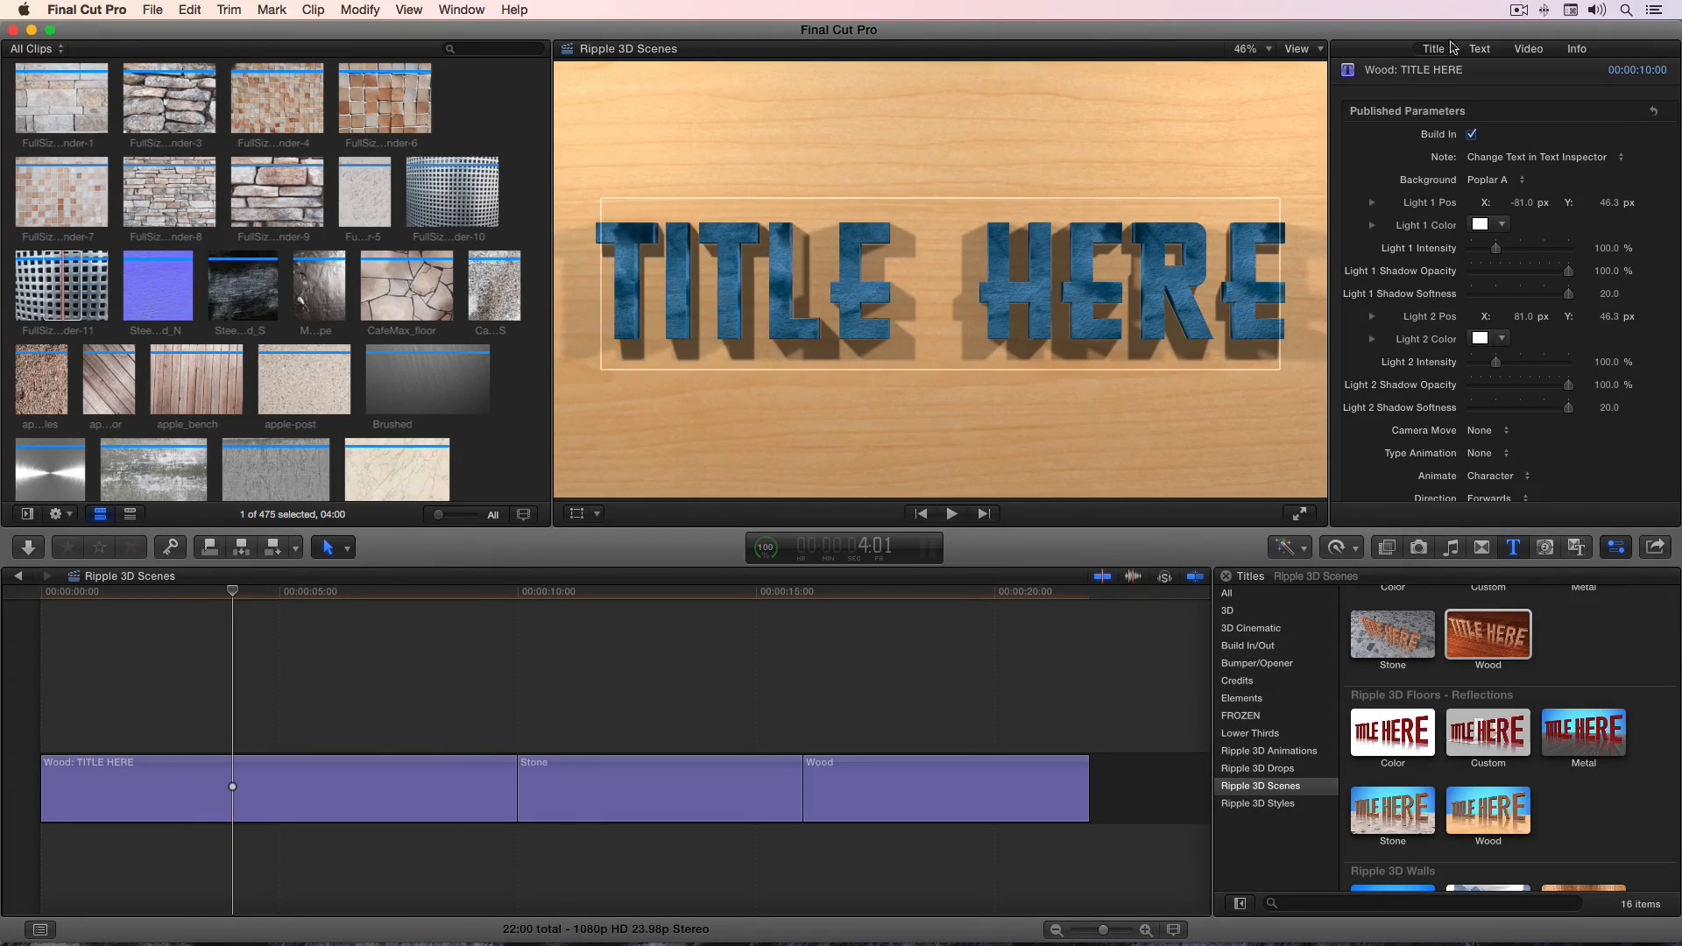
click(1480, 49)
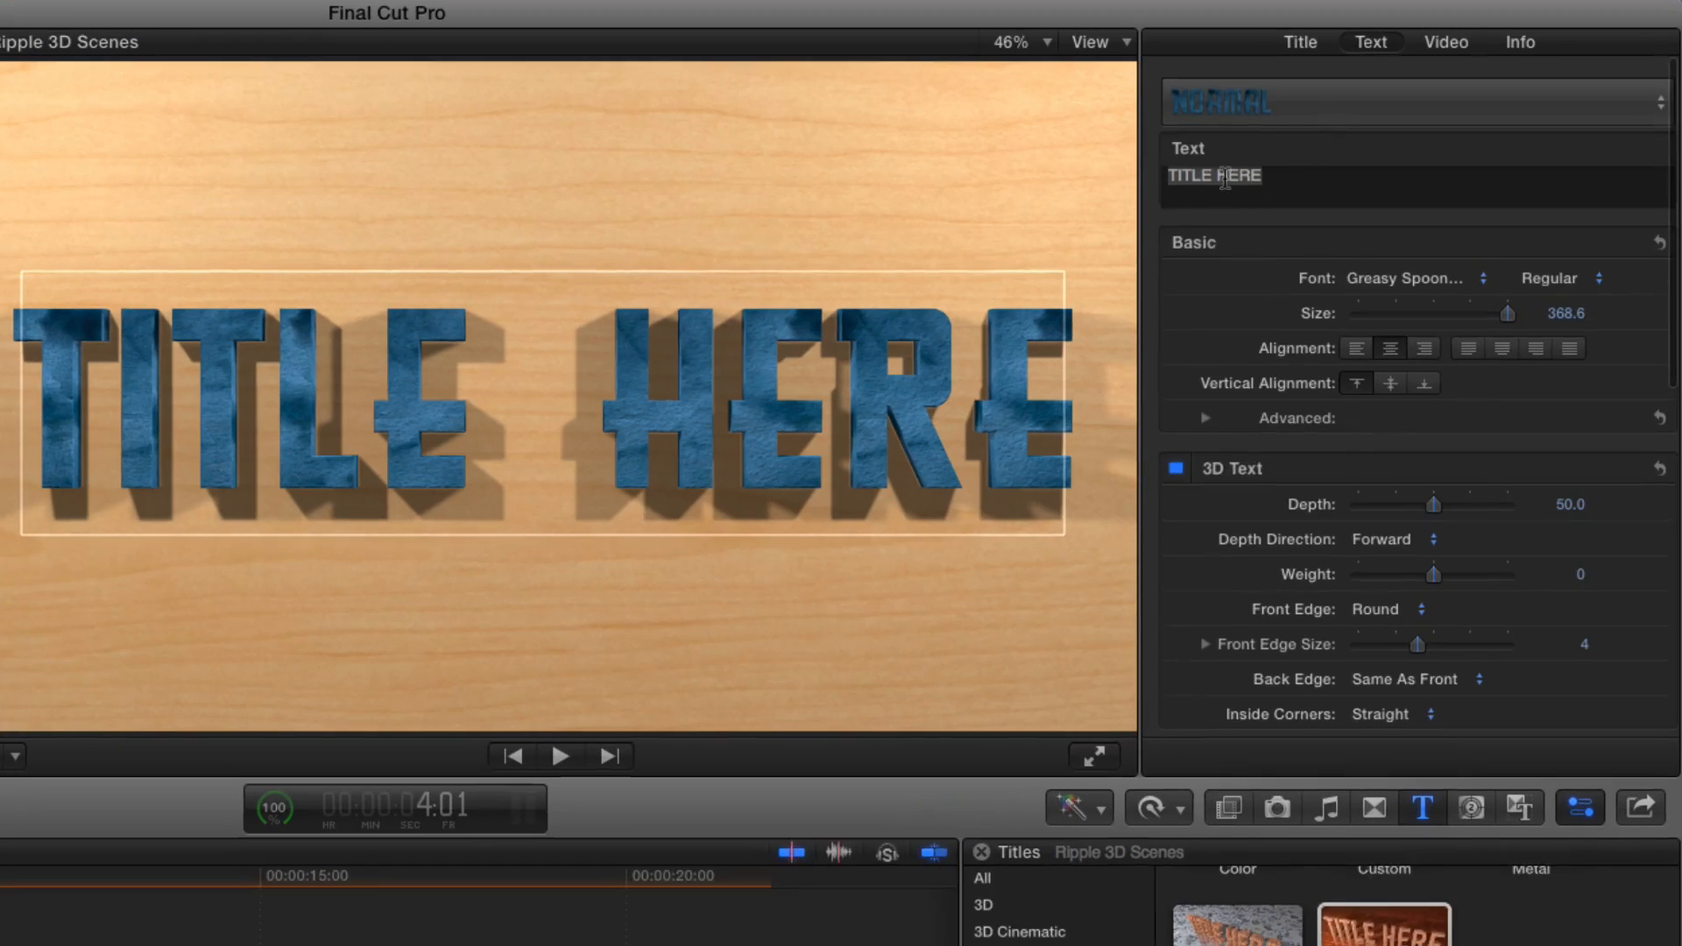
click(1223, 174)
key(BackSpace)
key(Return)
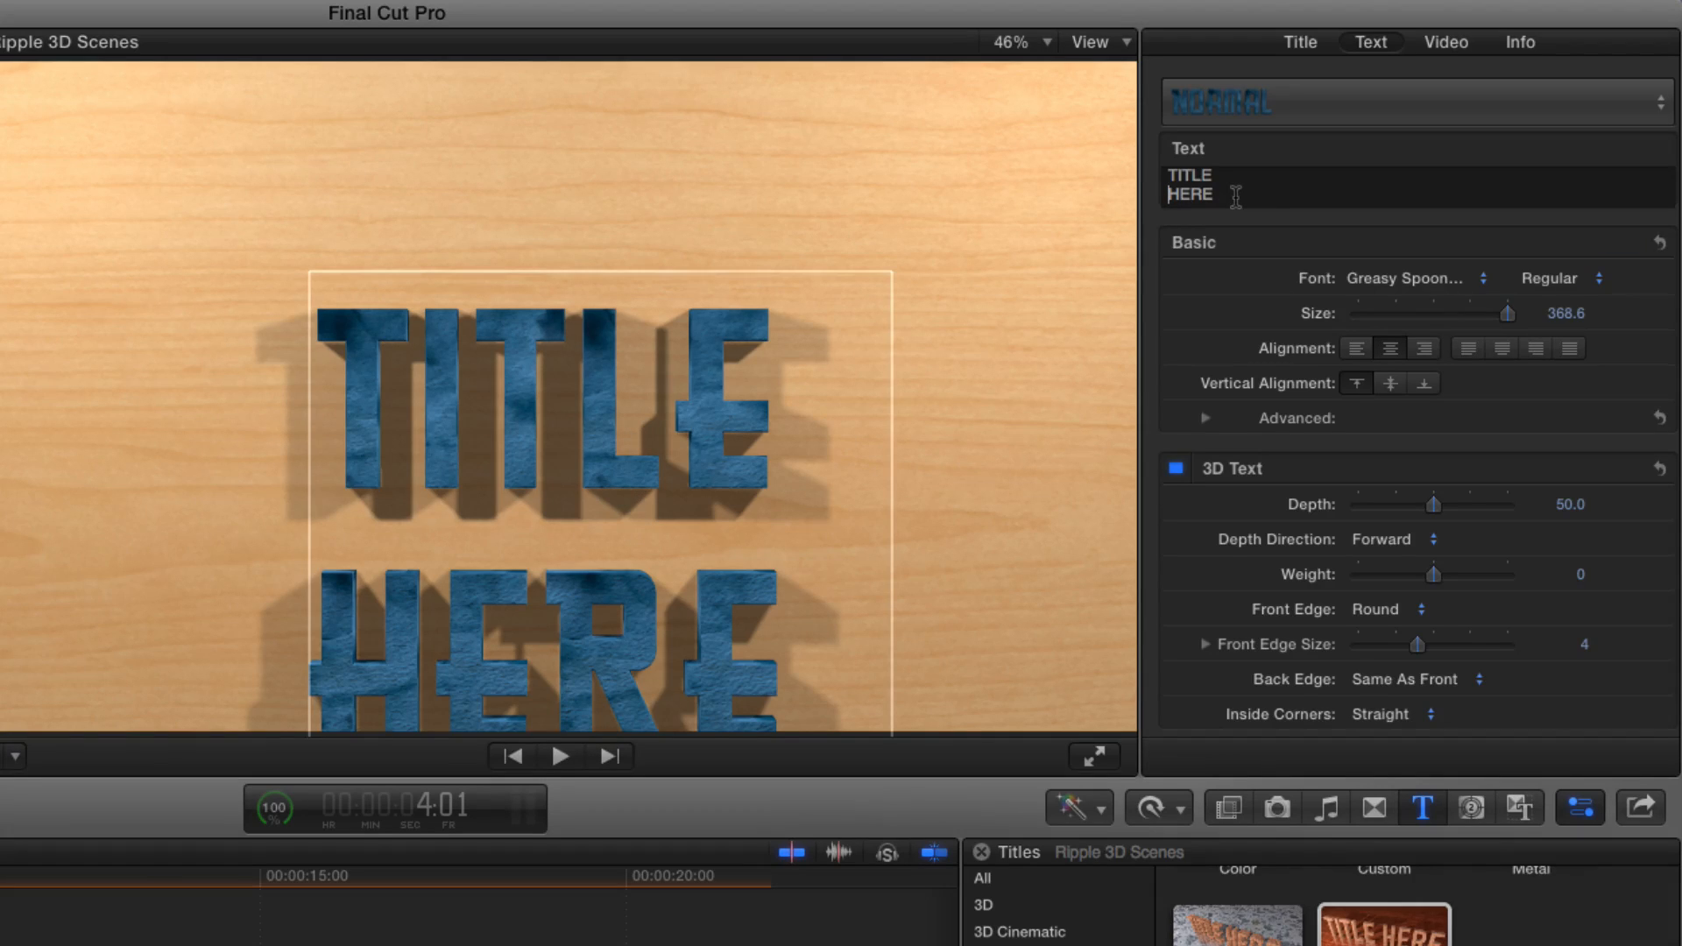
Step: Set the line spacing of the Wood title's two lines to -75.5 and move the text upward
drag(1257, 192, 1156, 172)
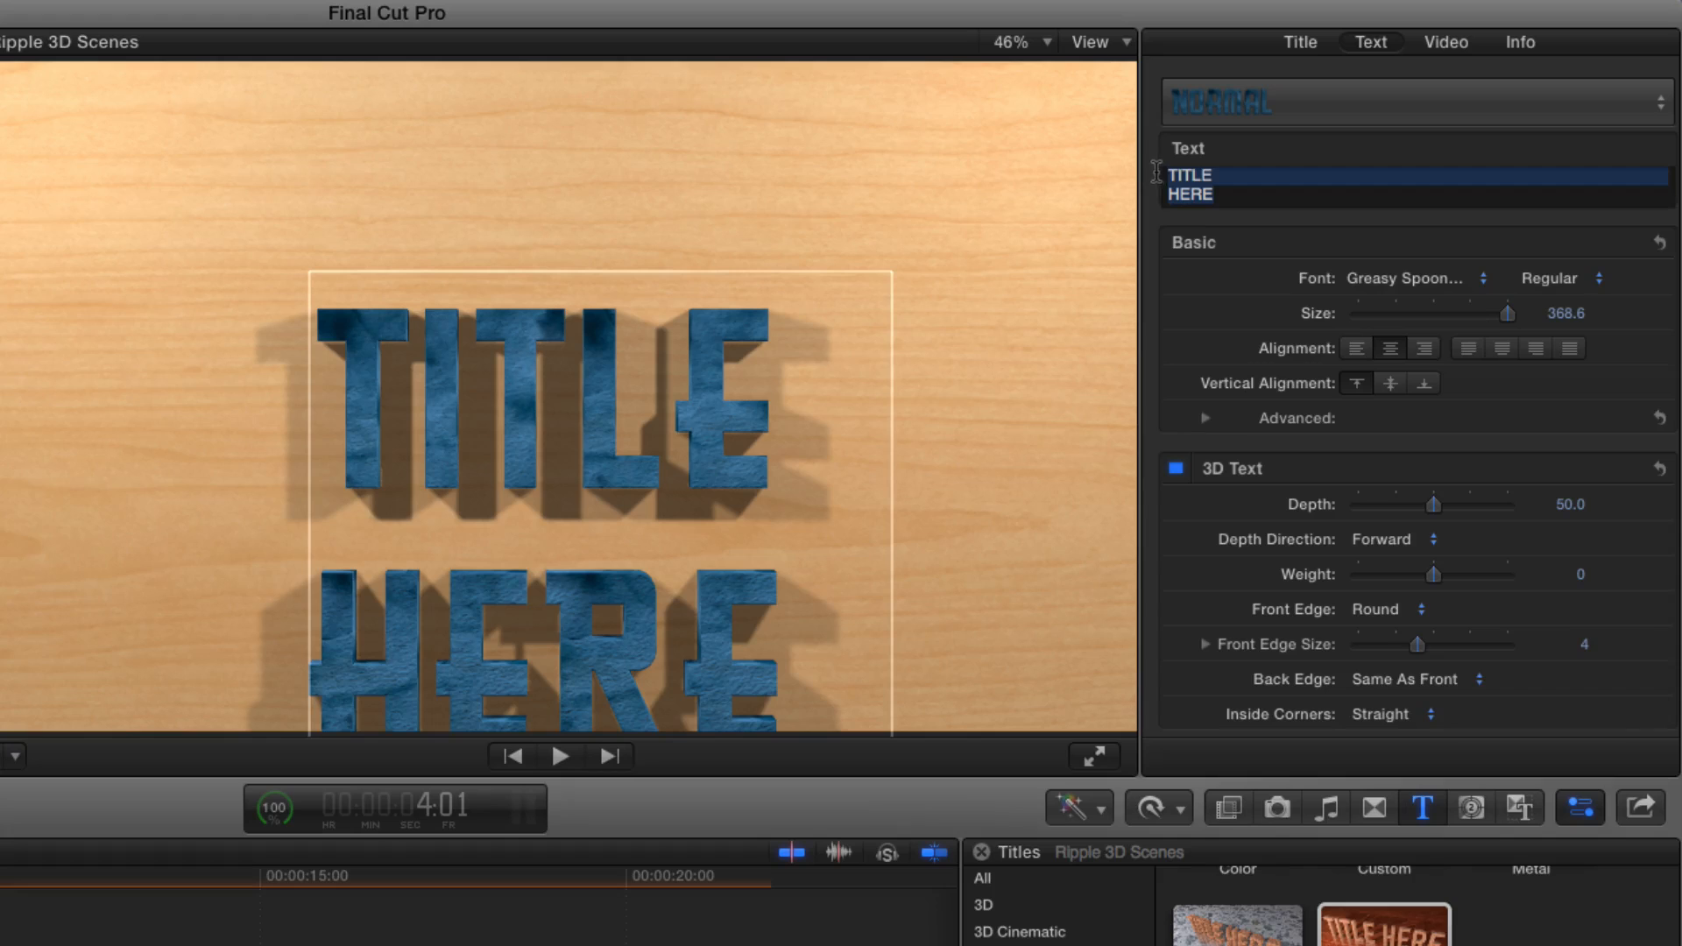
click(1206, 422)
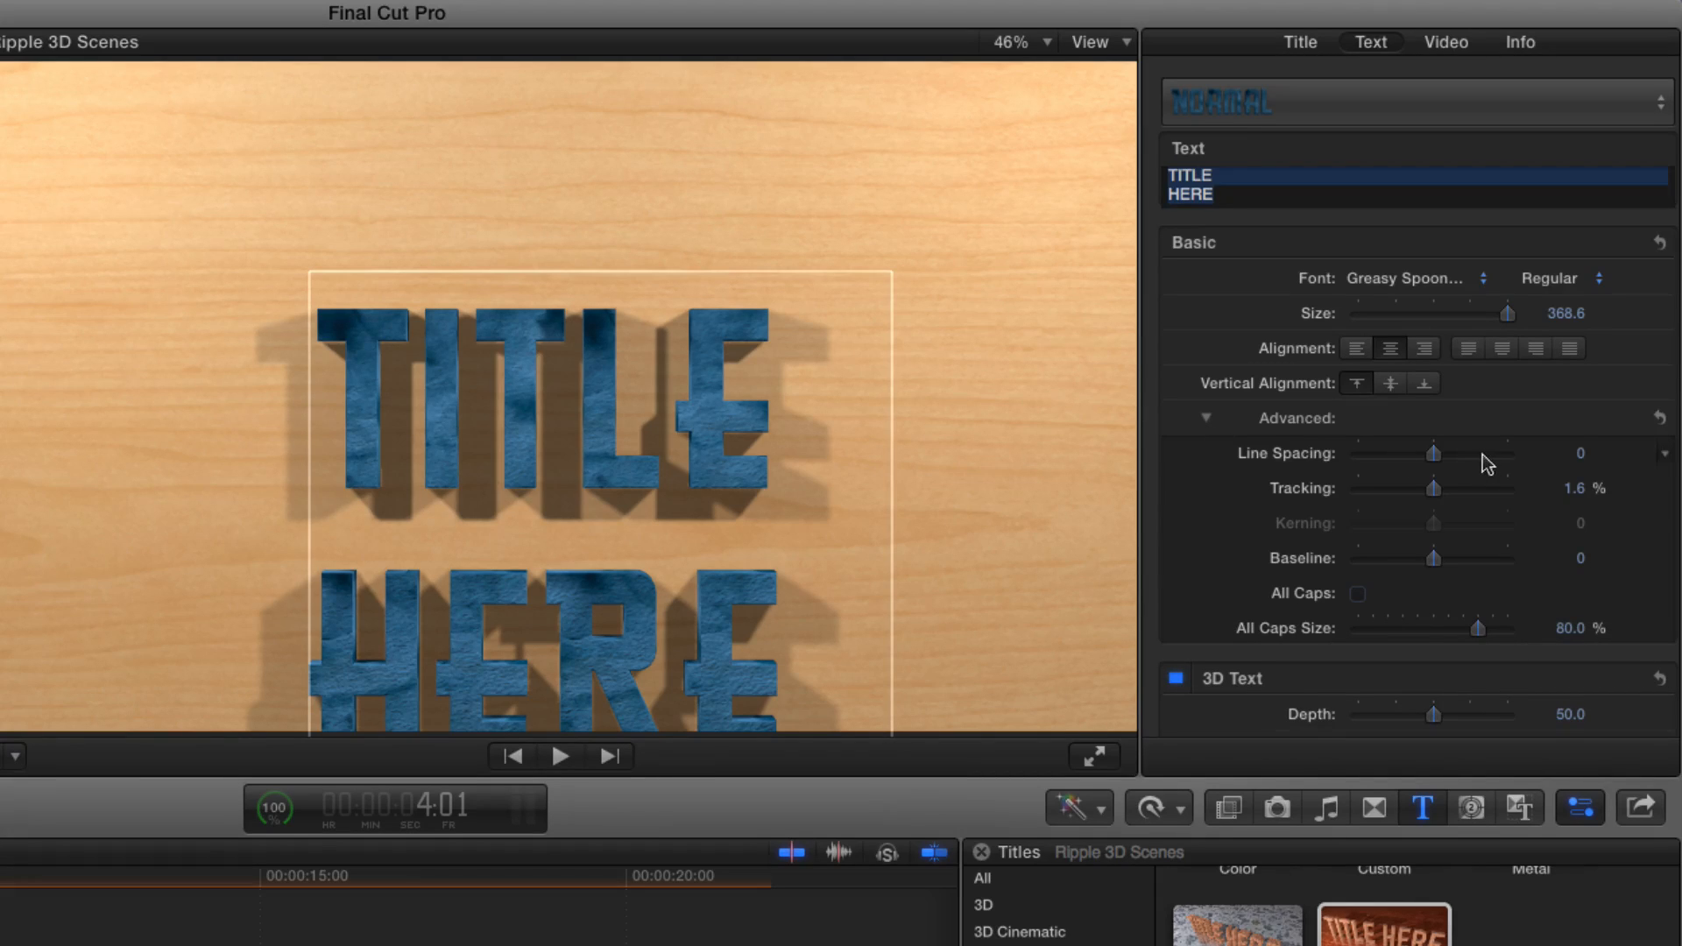
mouse_move(1582, 456)
mouse_down()
mouse_move(1494, 457)
mouse_move(1583, 453)
mouse_move(1567, 453)
mouse_up()
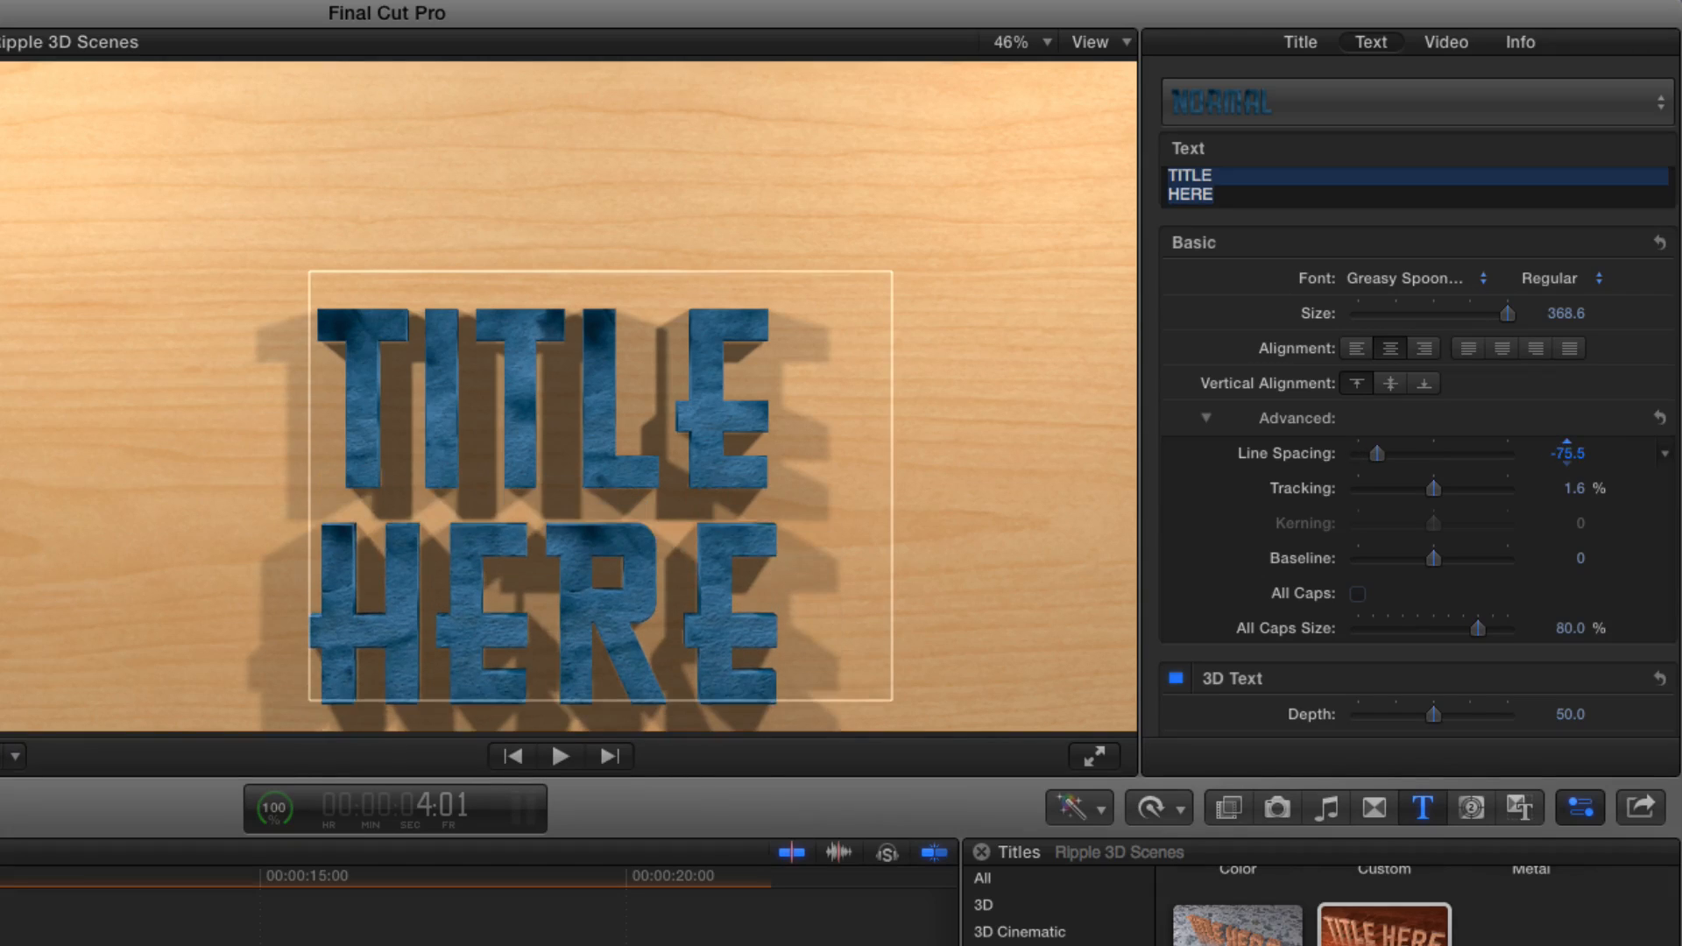
click(523, 401)
drag(542, 359, 547, 250)
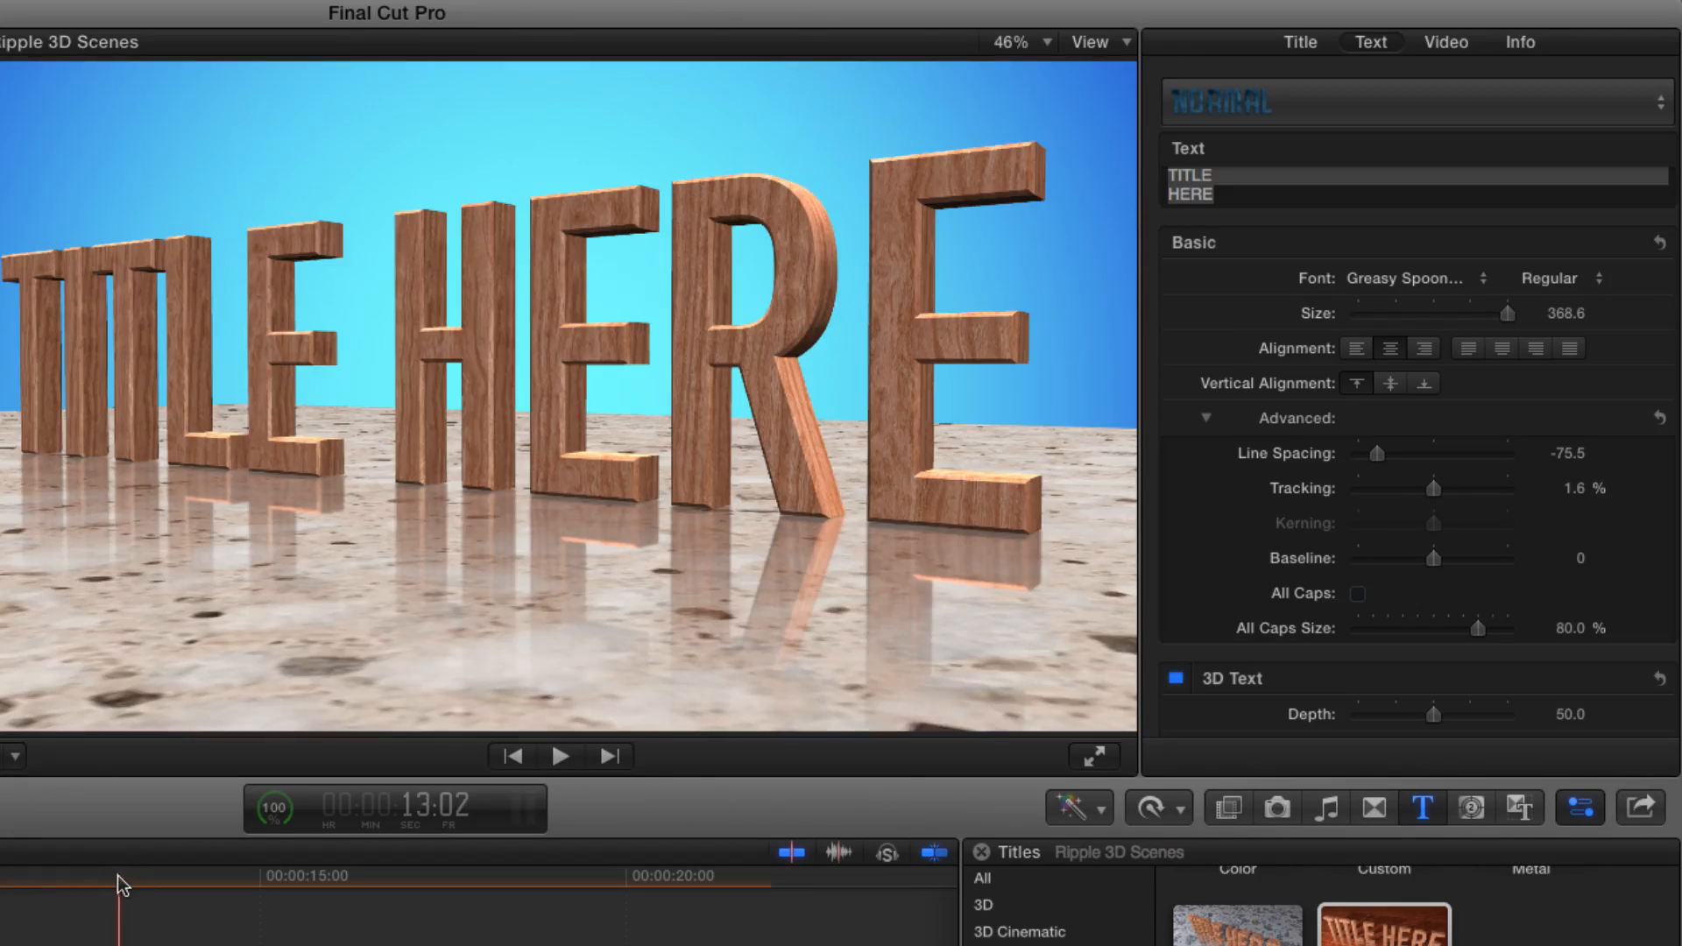
Step: Park the playhead at 13:02 on the Stone title and break its text into two lines, TITLE and HERE
click(117, 875)
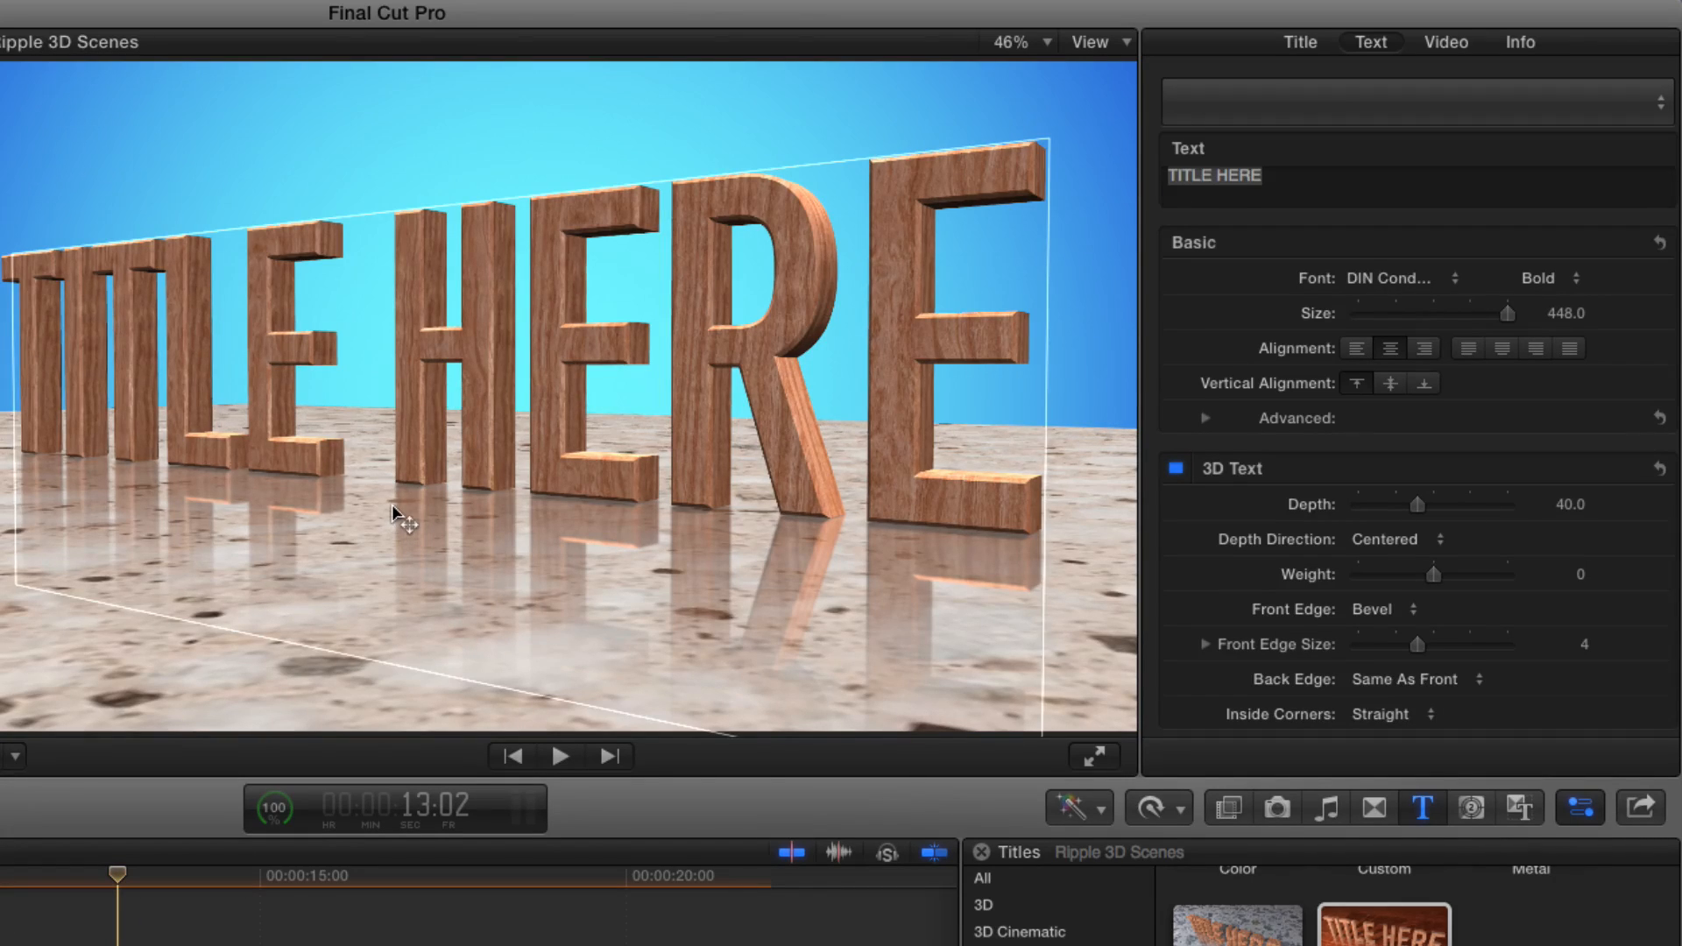
click(1219, 177)
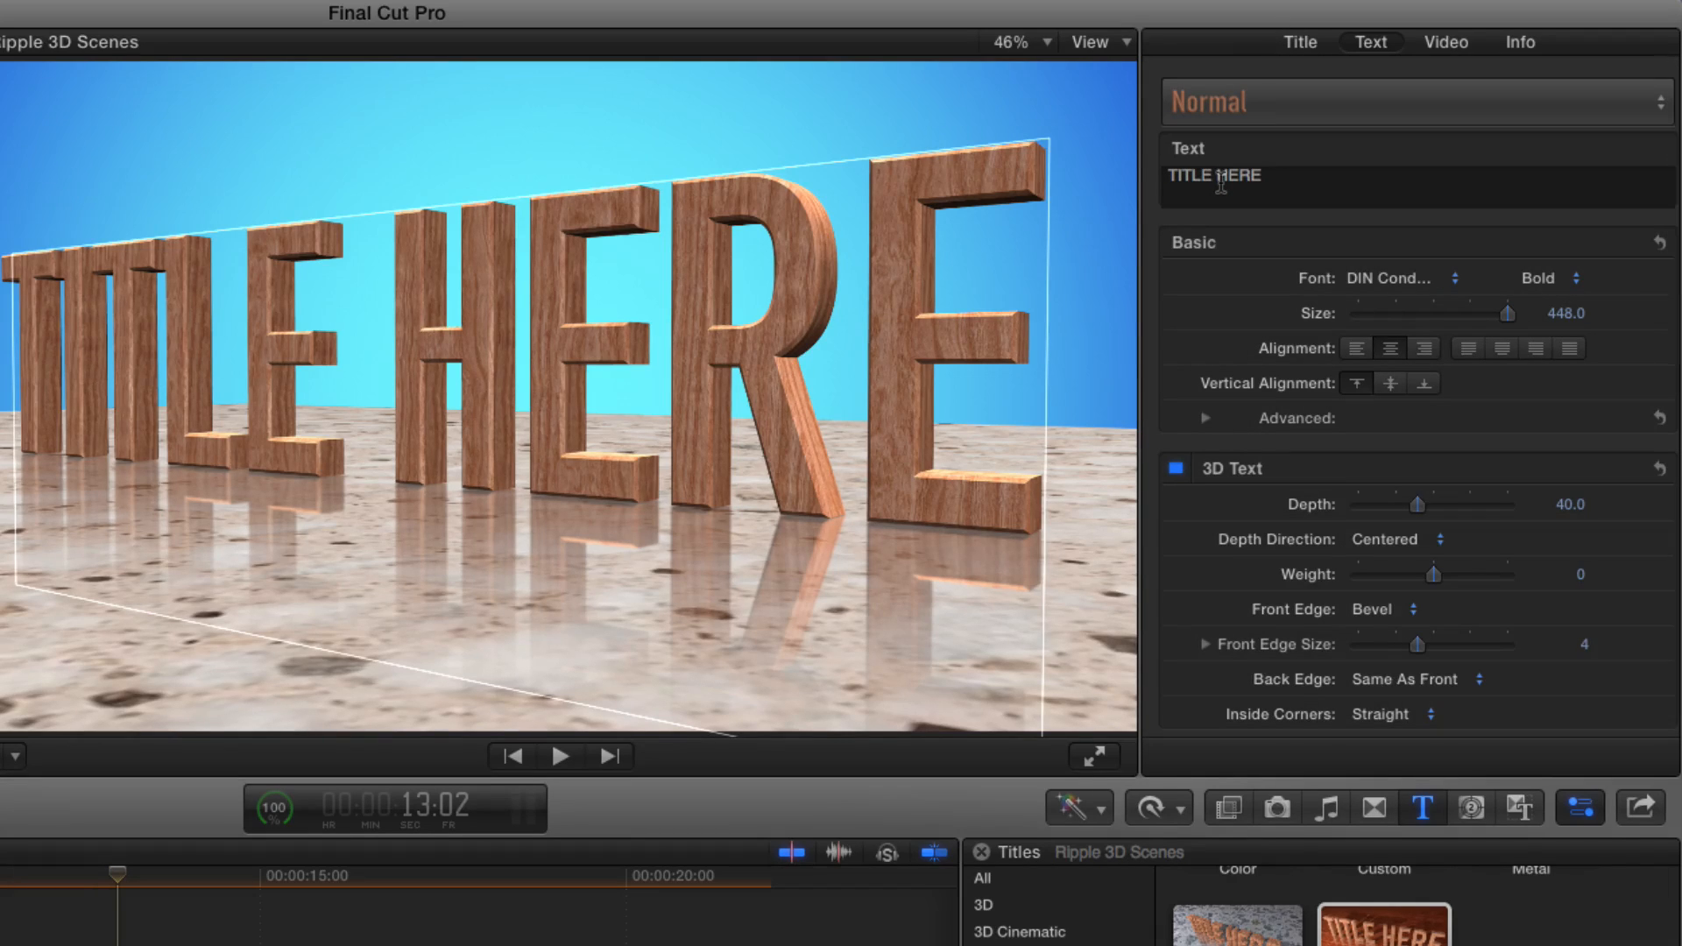
key(BackSpace)
key(Return)
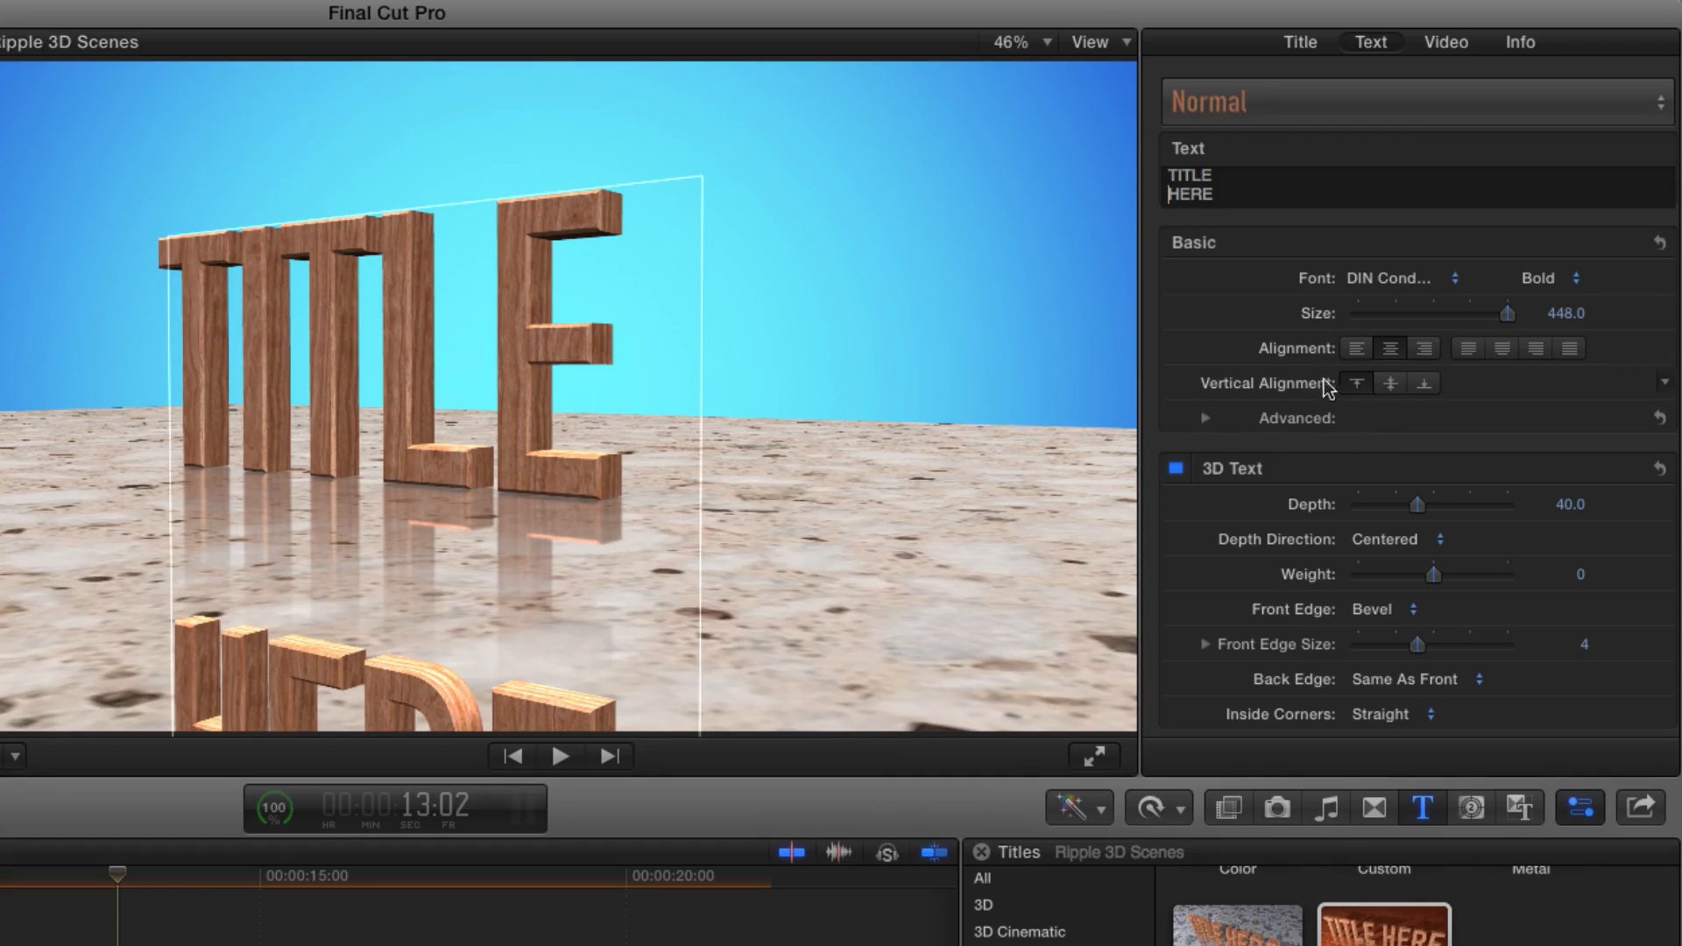
Step: Set the Stone title's line spacing to -197.48 and raise the text so that HERE stands on the floor
click(1207, 417)
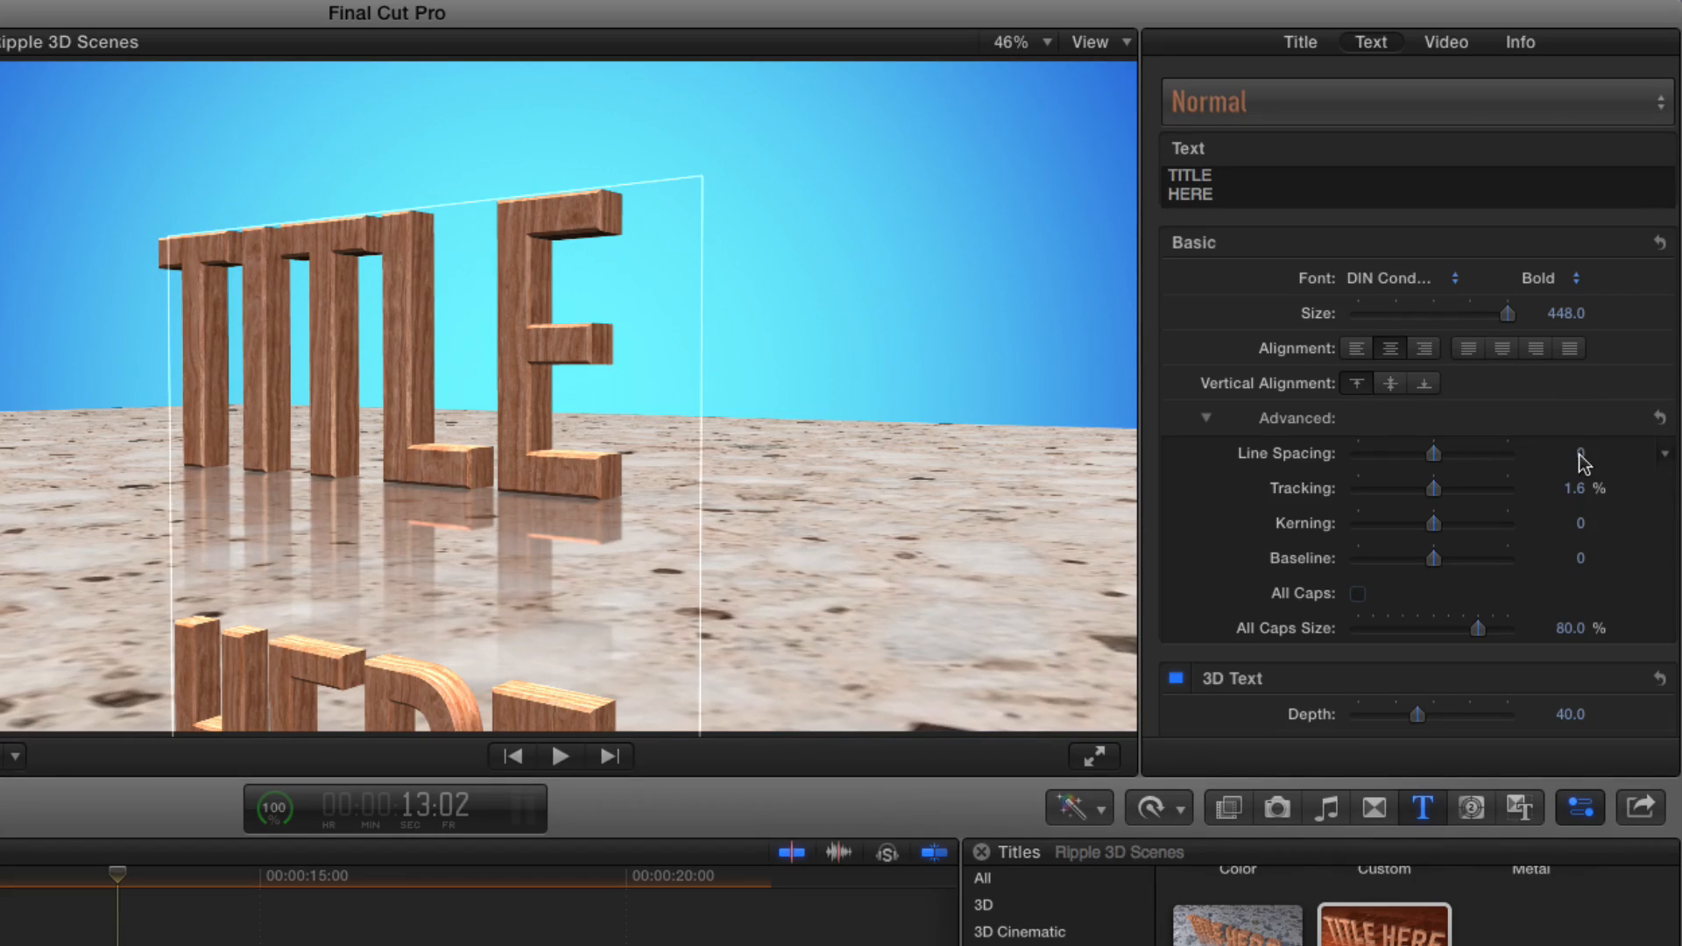
drag(1579, 453, 1541, 453)
key(super+a)
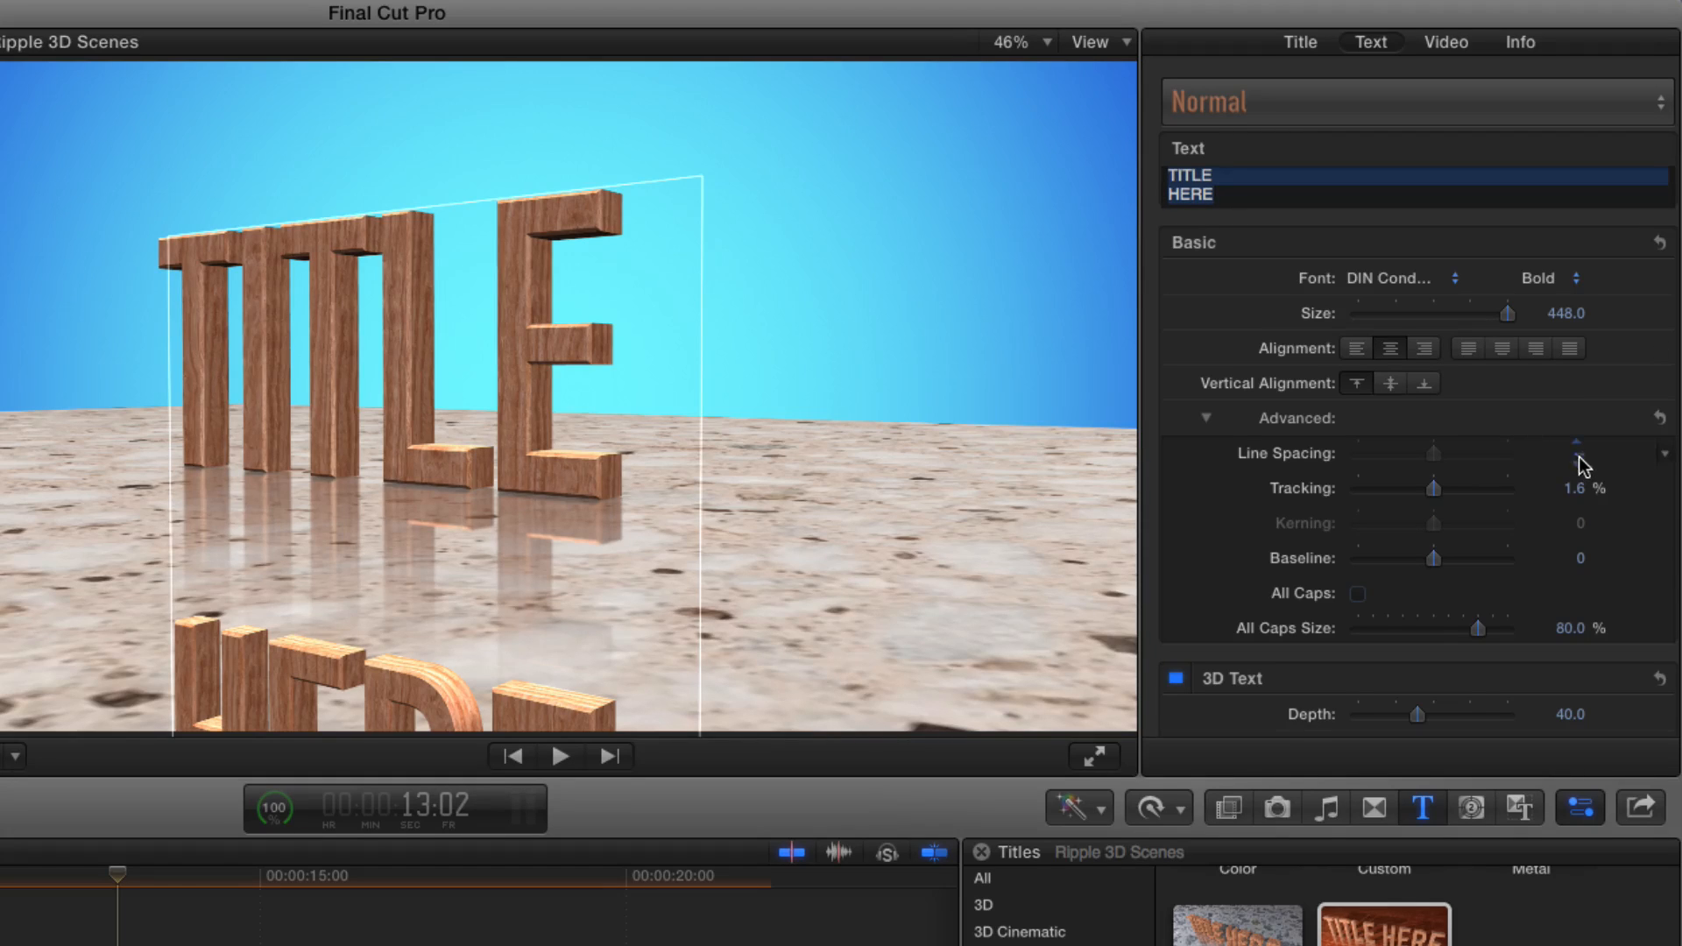
mouse_move(1579, 456)
mouse_down()
mouse_move(1494, 455)
mouse_move(1594, 452)
mouse_up()
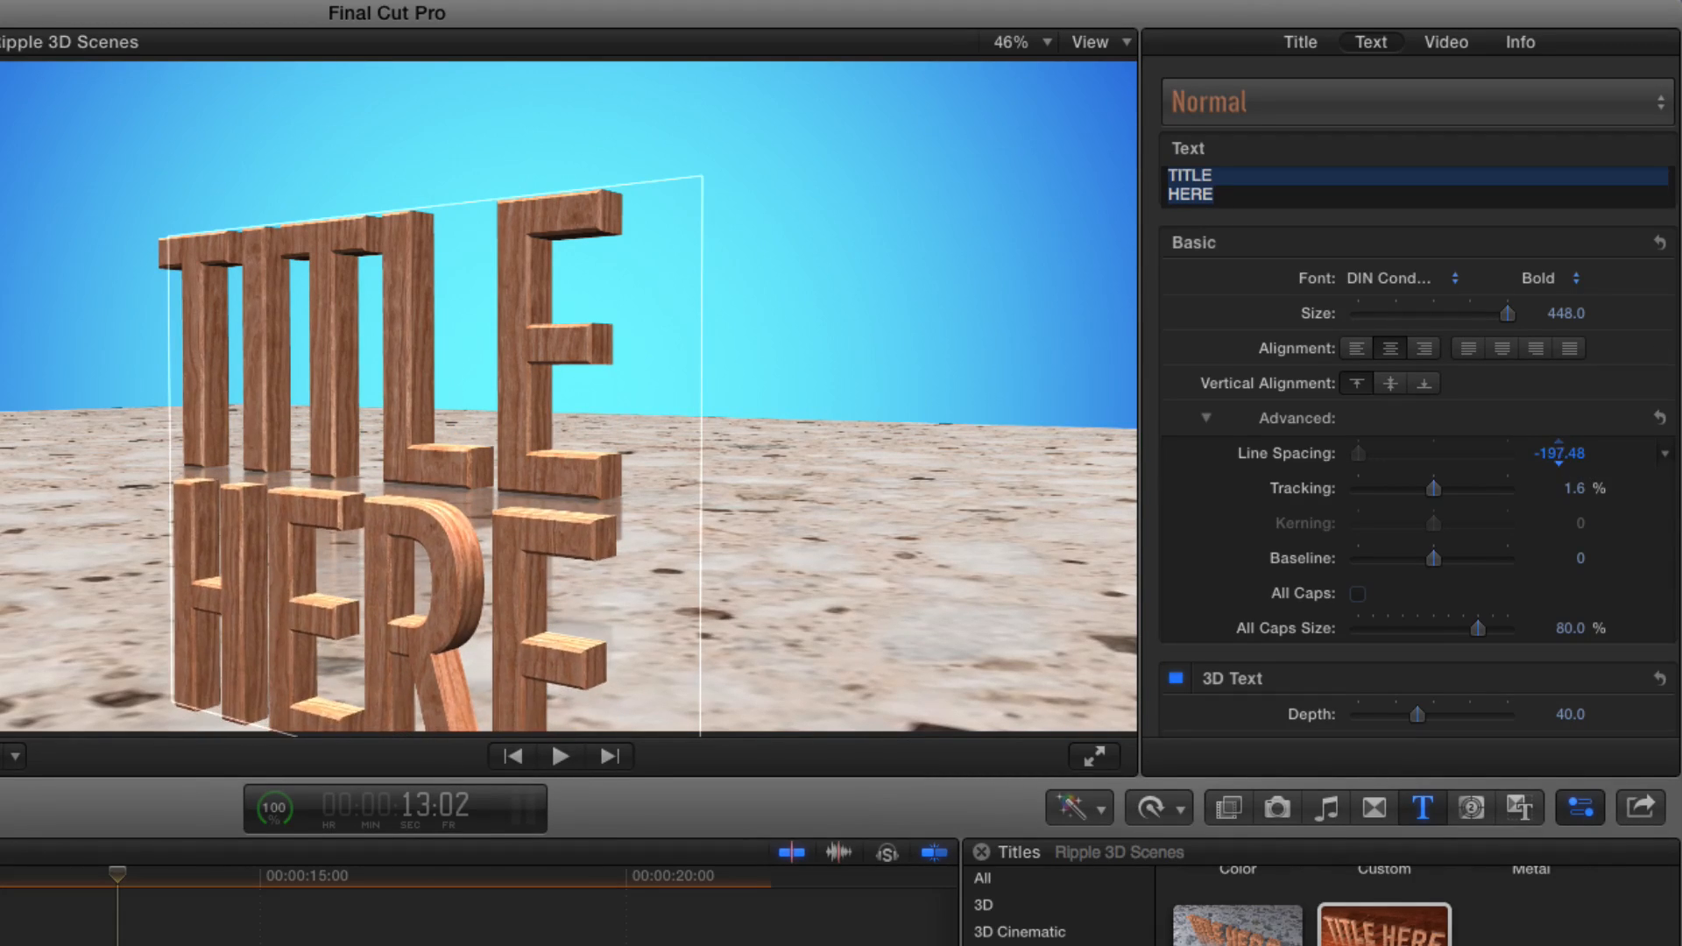
click(409, 413)
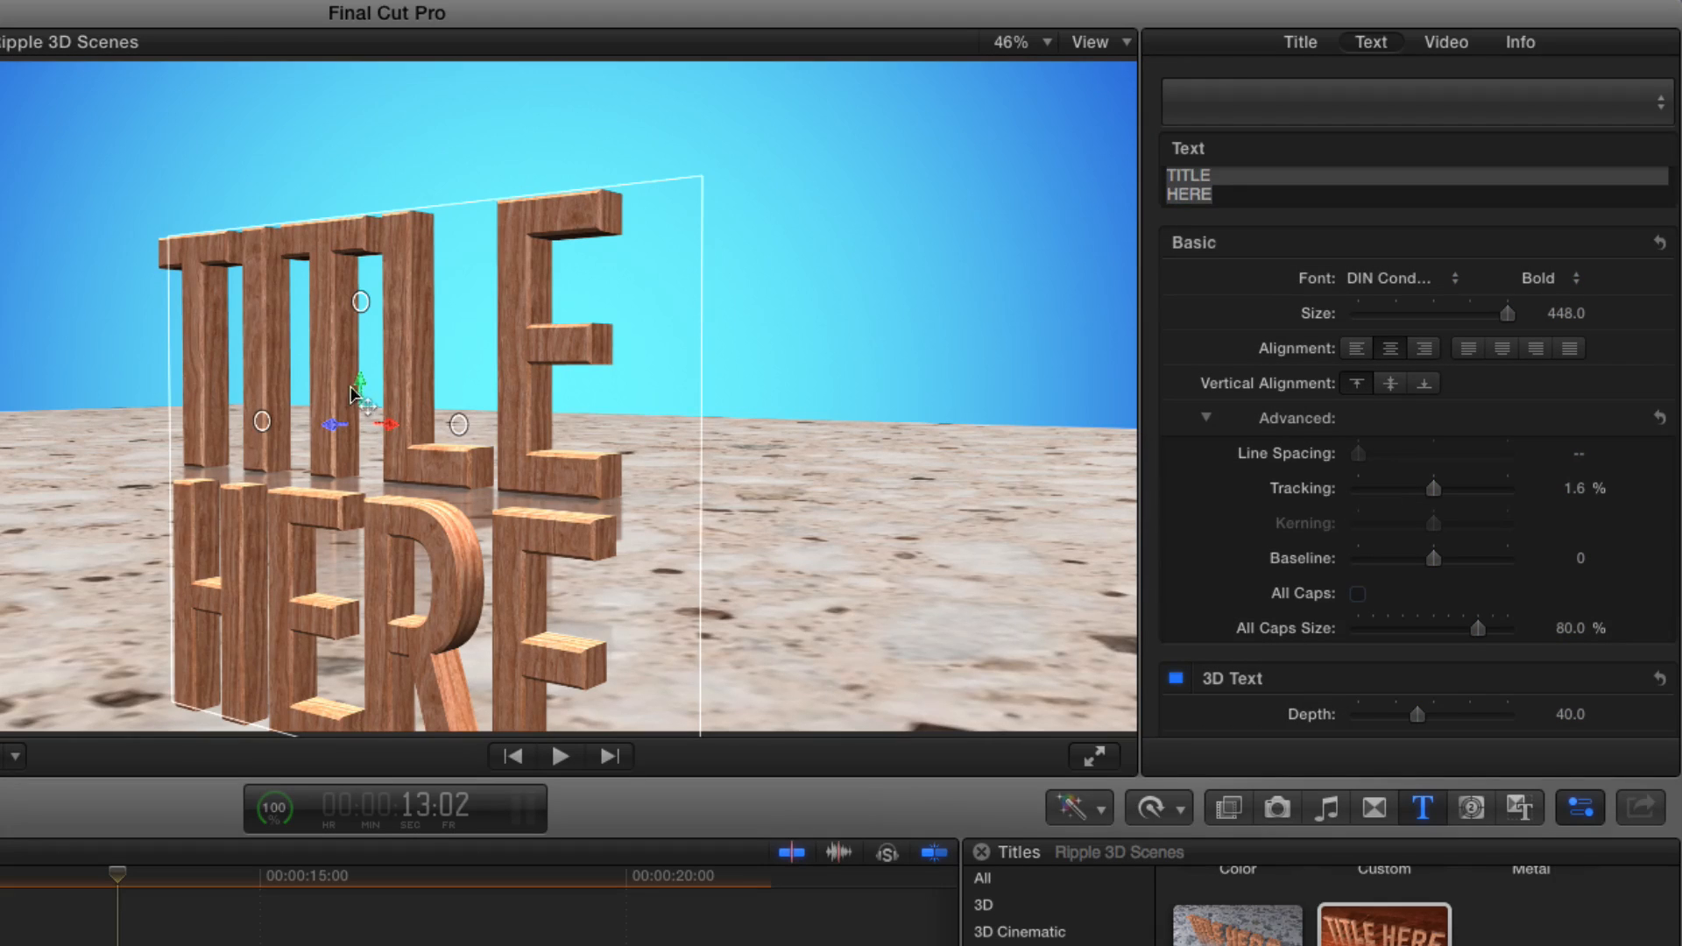
drag(359, 384, 359, 385)
drag(359, 317, 385, 95)
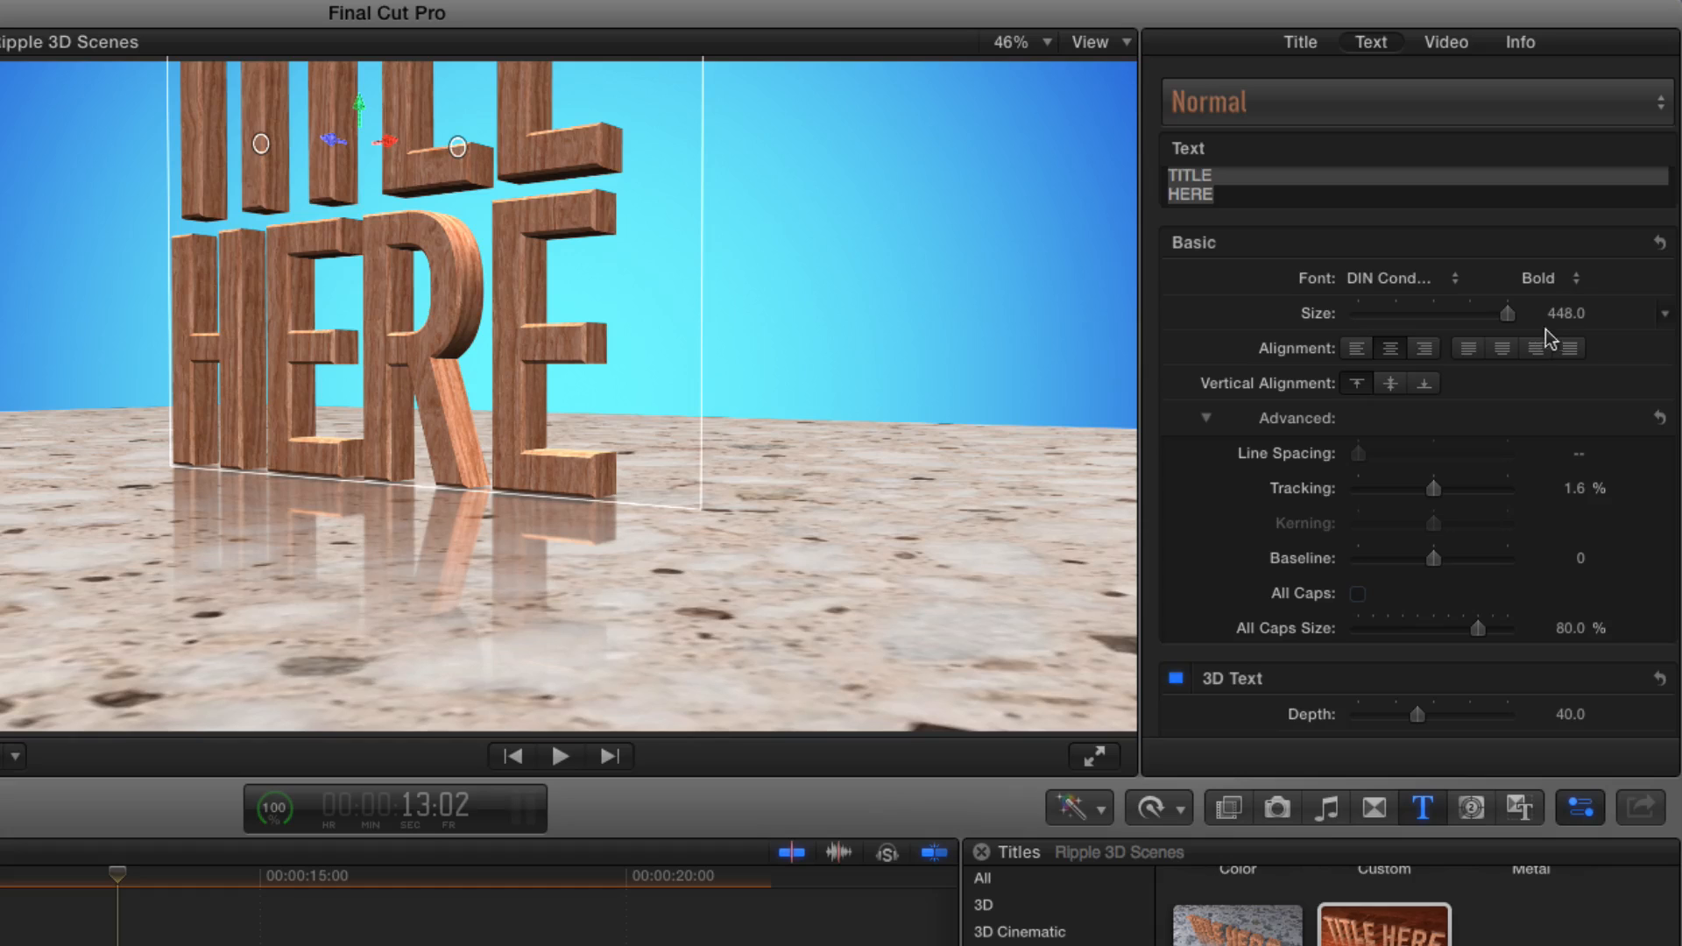
Step: Set the Stone title's text size to 243.1, then widen its line spacing and lower the lines onto the floor
drag(1565, 313, 1500, 313)
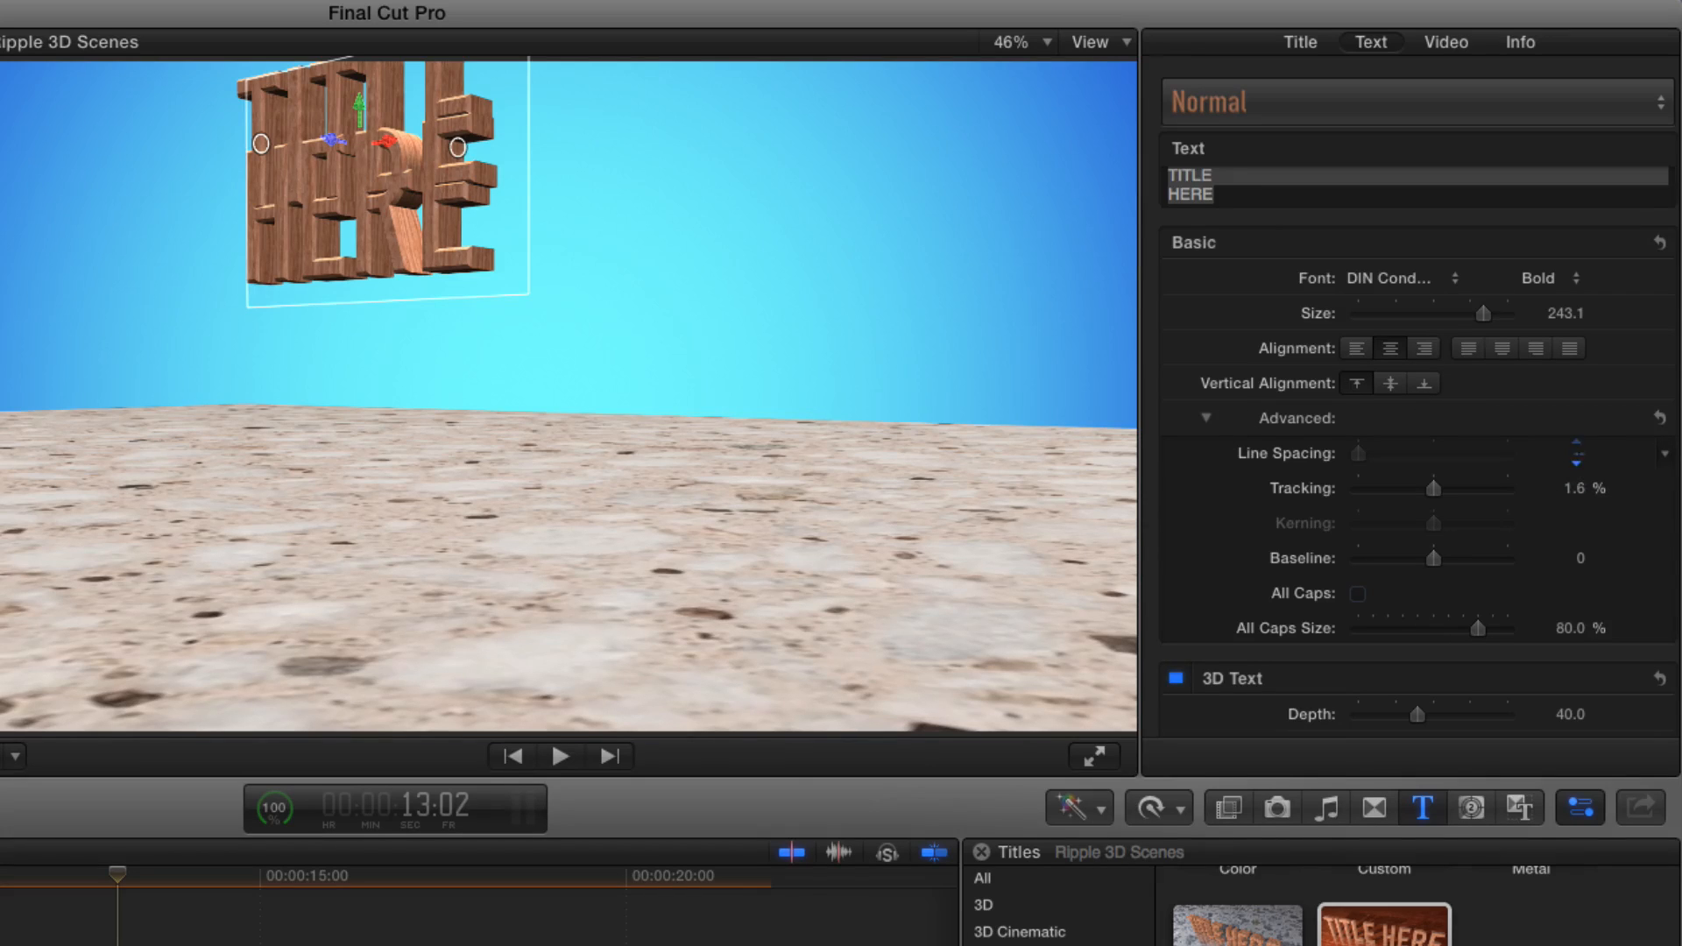
drag(1576, 453, 1583, 439)
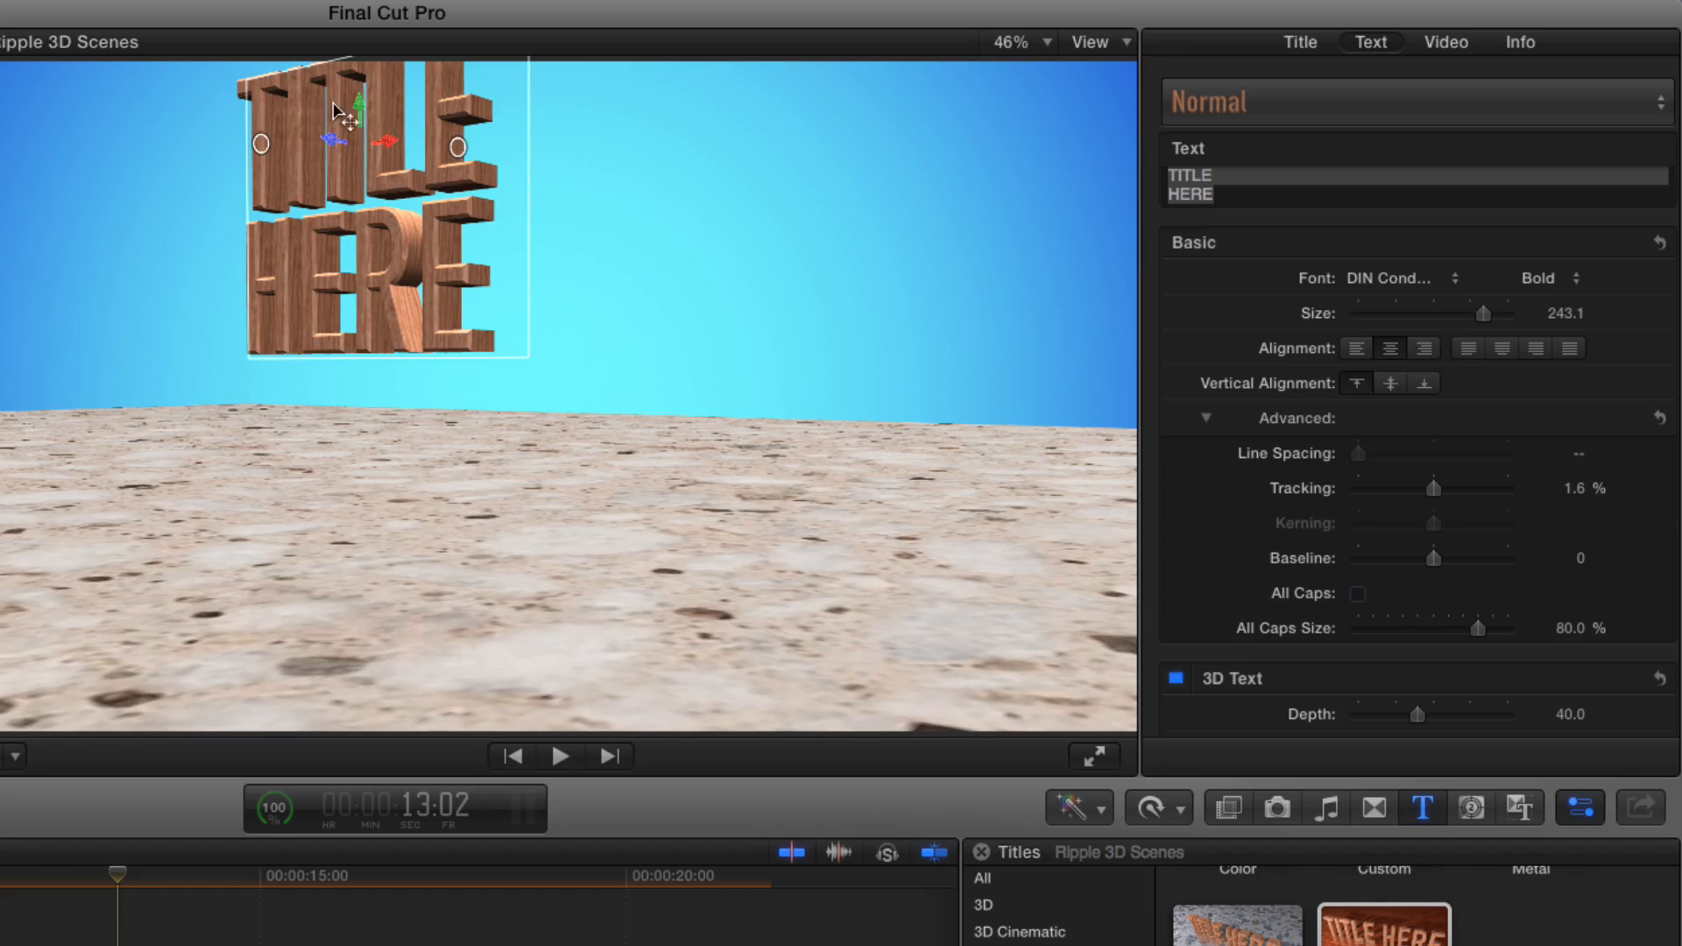
drag(353, 109, 355, 230)
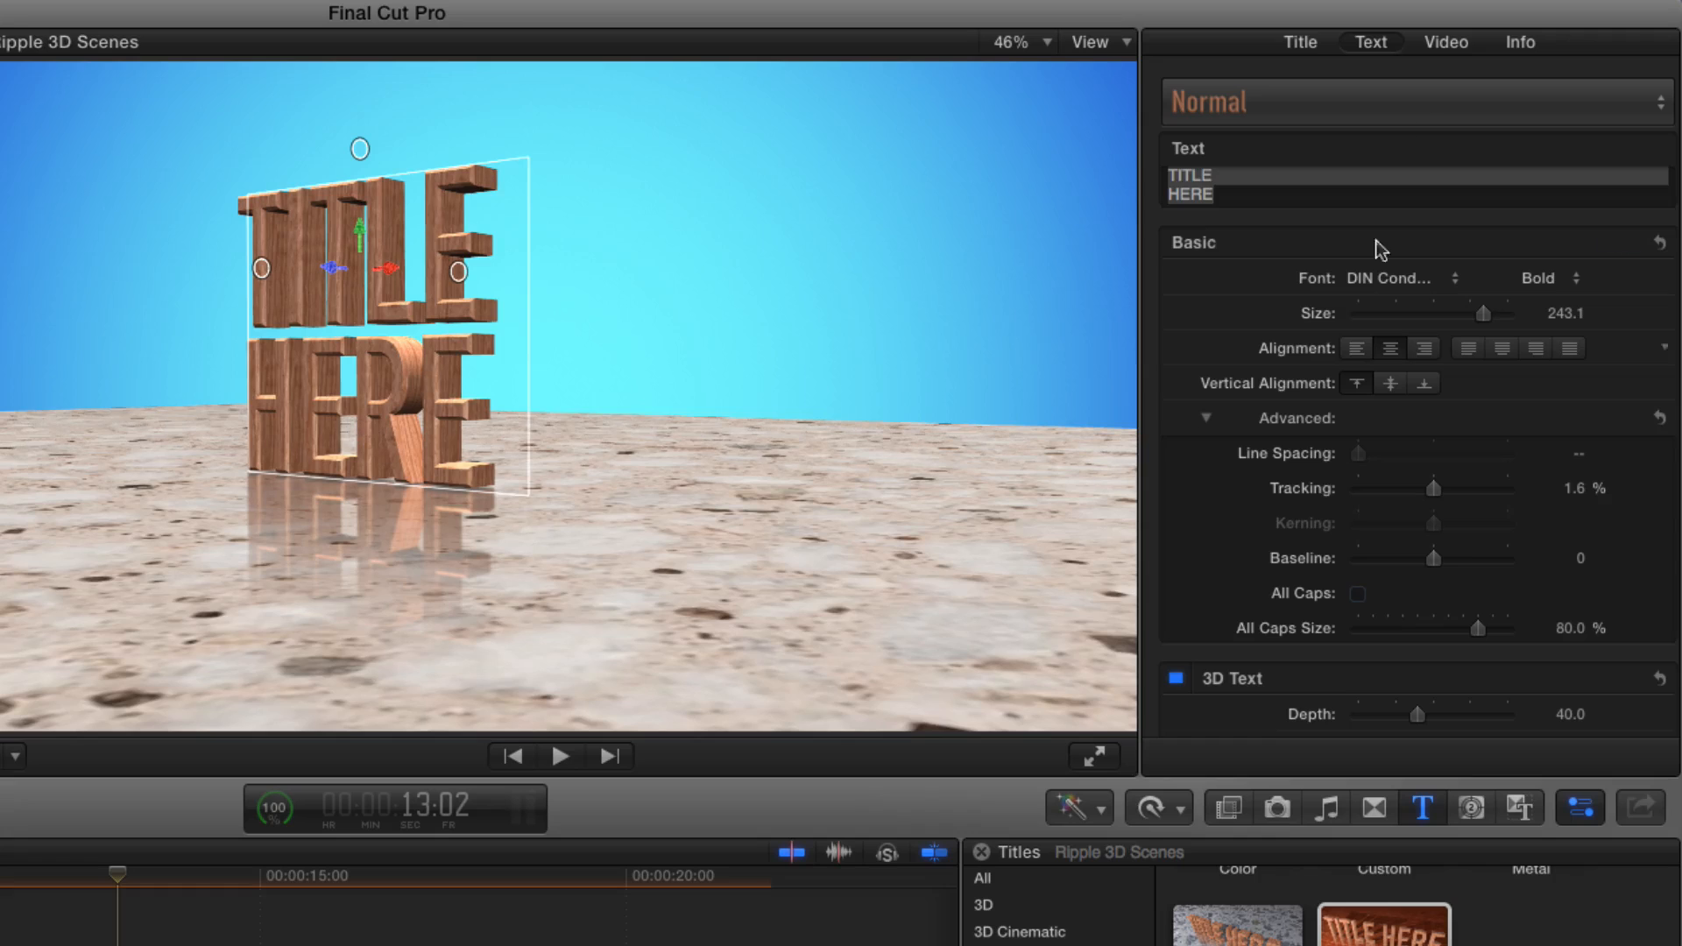
Step: Move the Stone title's camera closer to the text, with its position at X -30.22 px and Y 8.69 px
click(1302, 44)
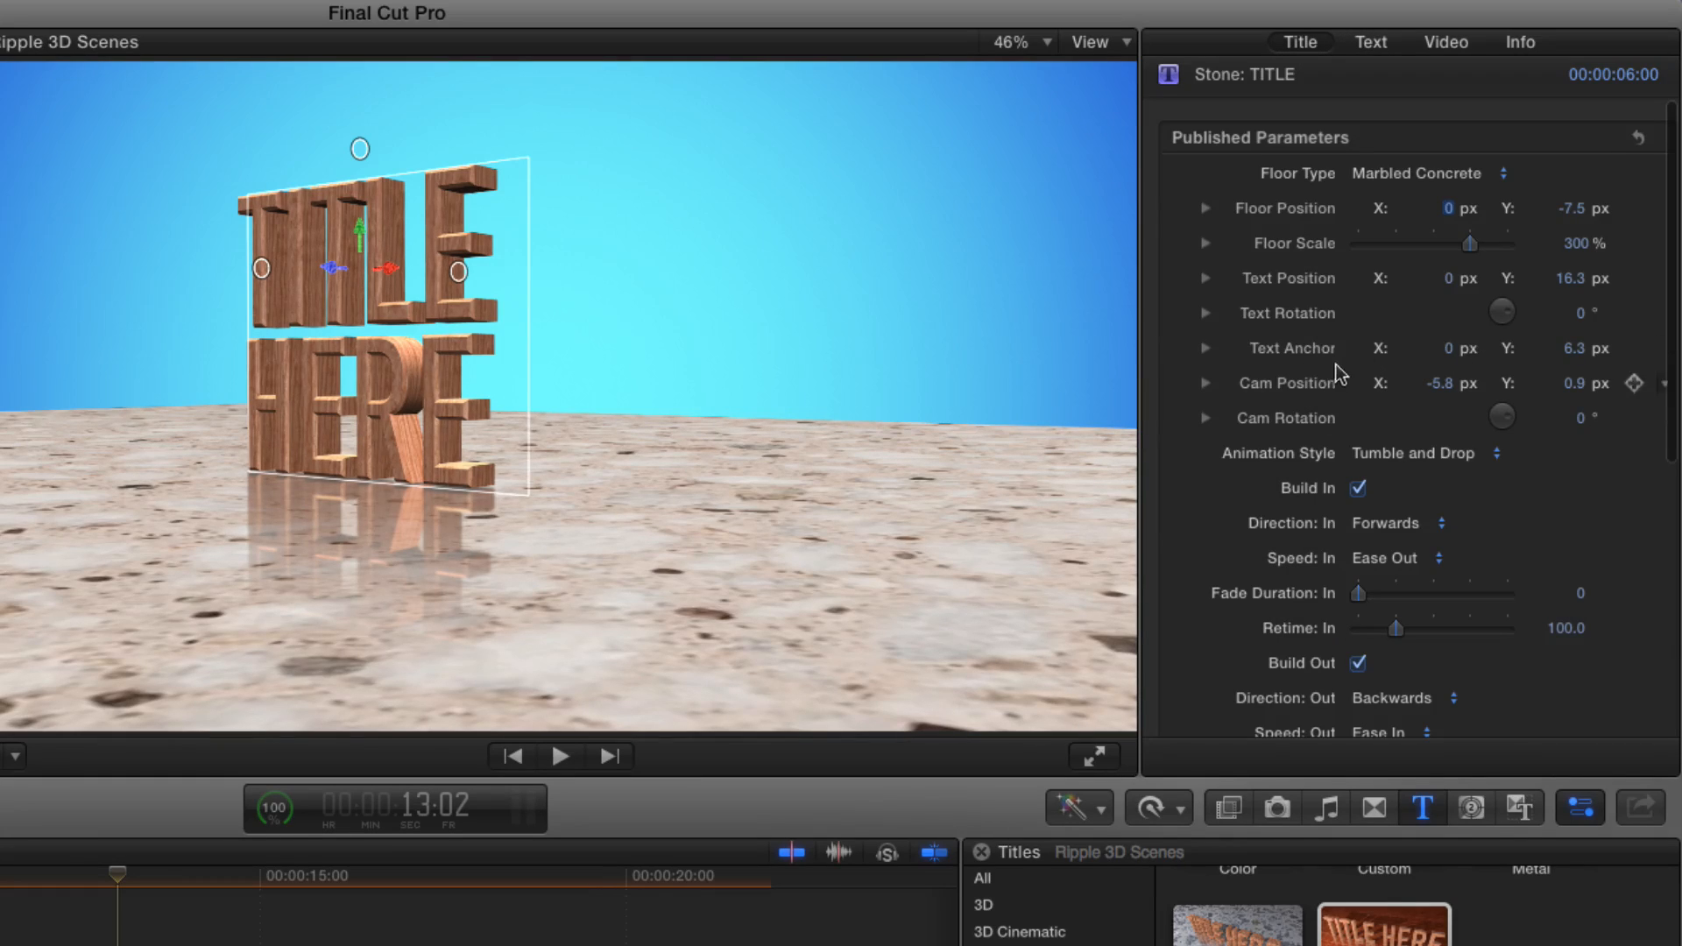
click(1206, 384)
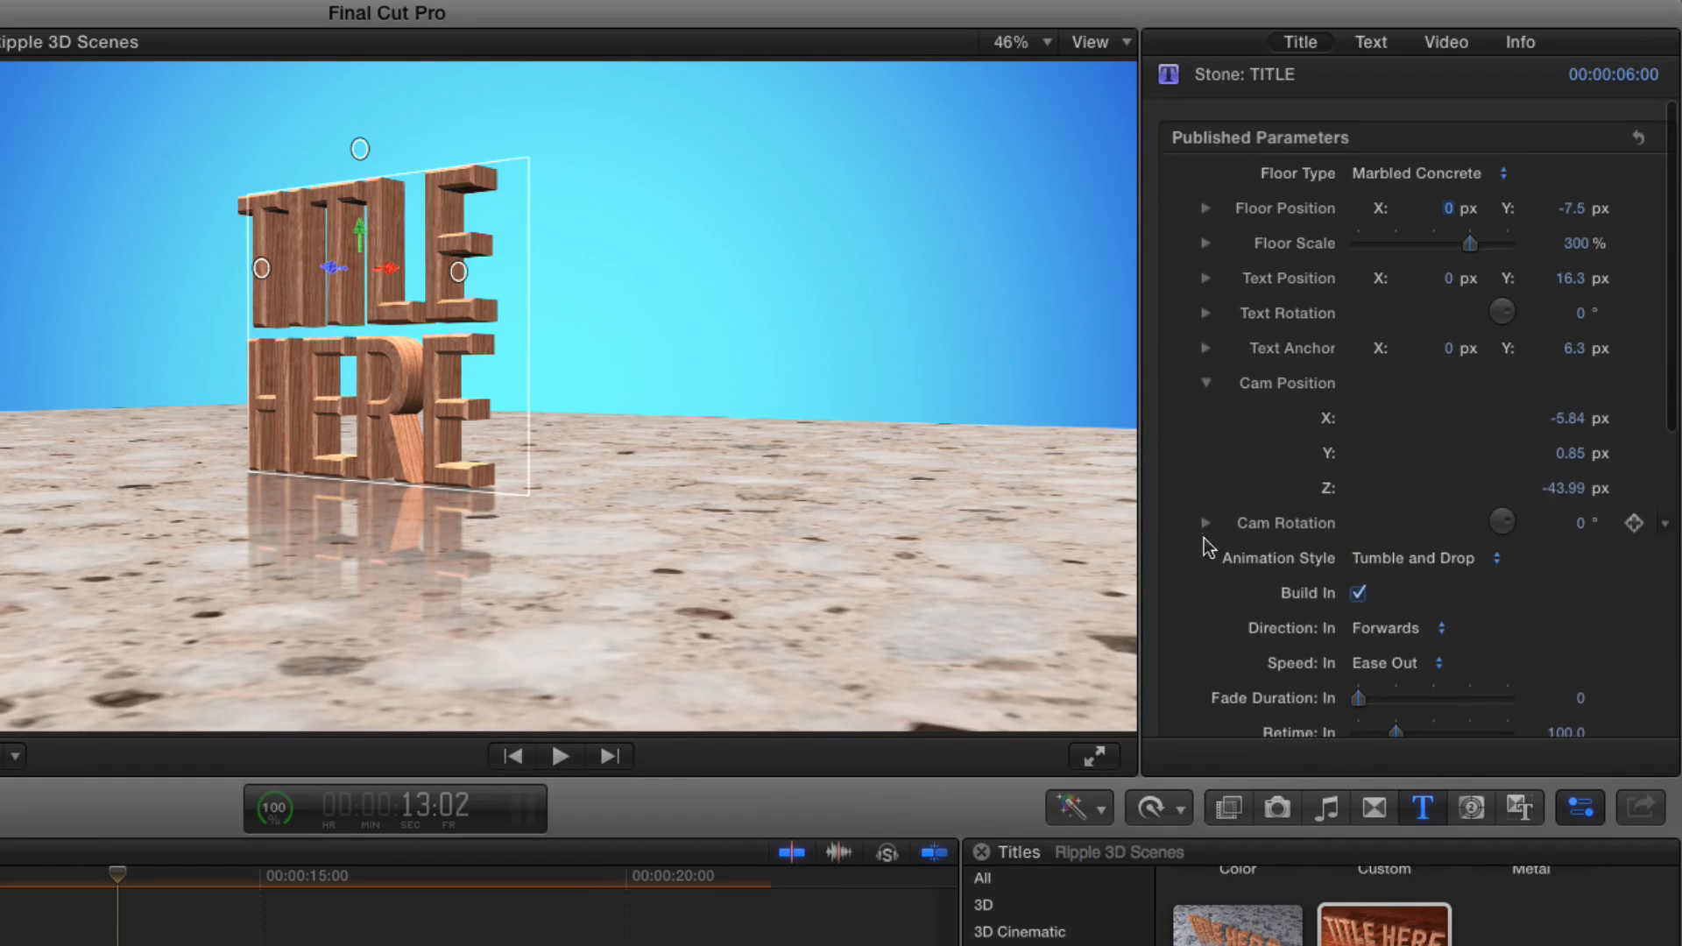
click(1206, 523)
drag(1565, 488, 1566, 418)
drag(1567, 488, 1563, 488)
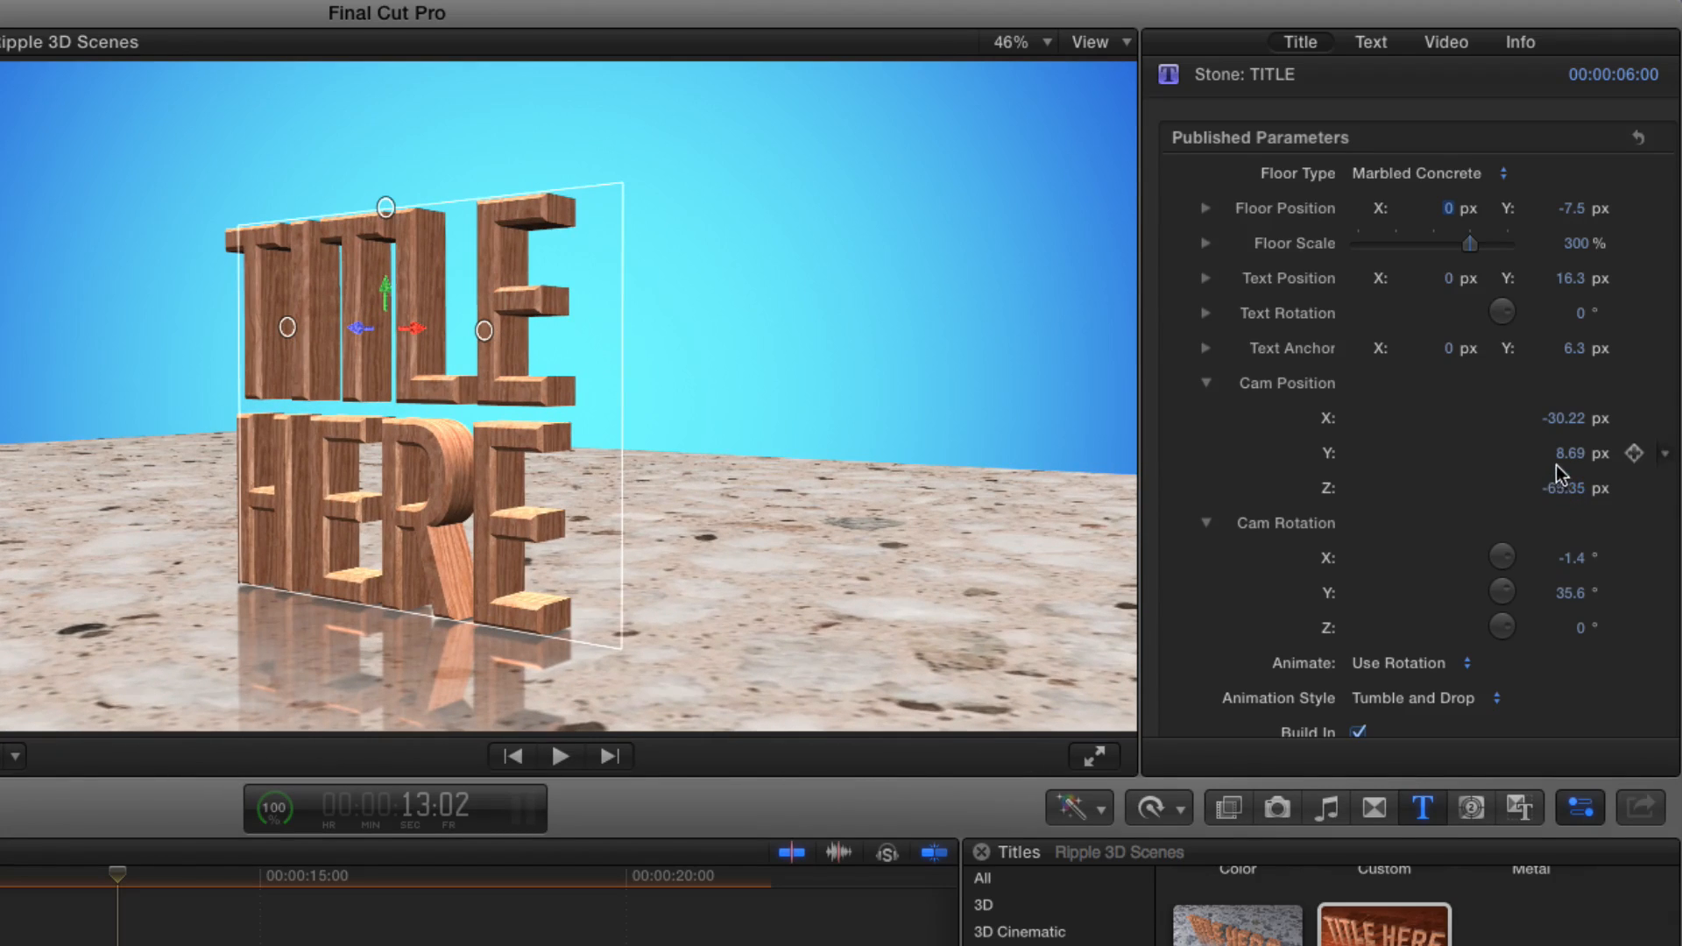
click(1561, 419)
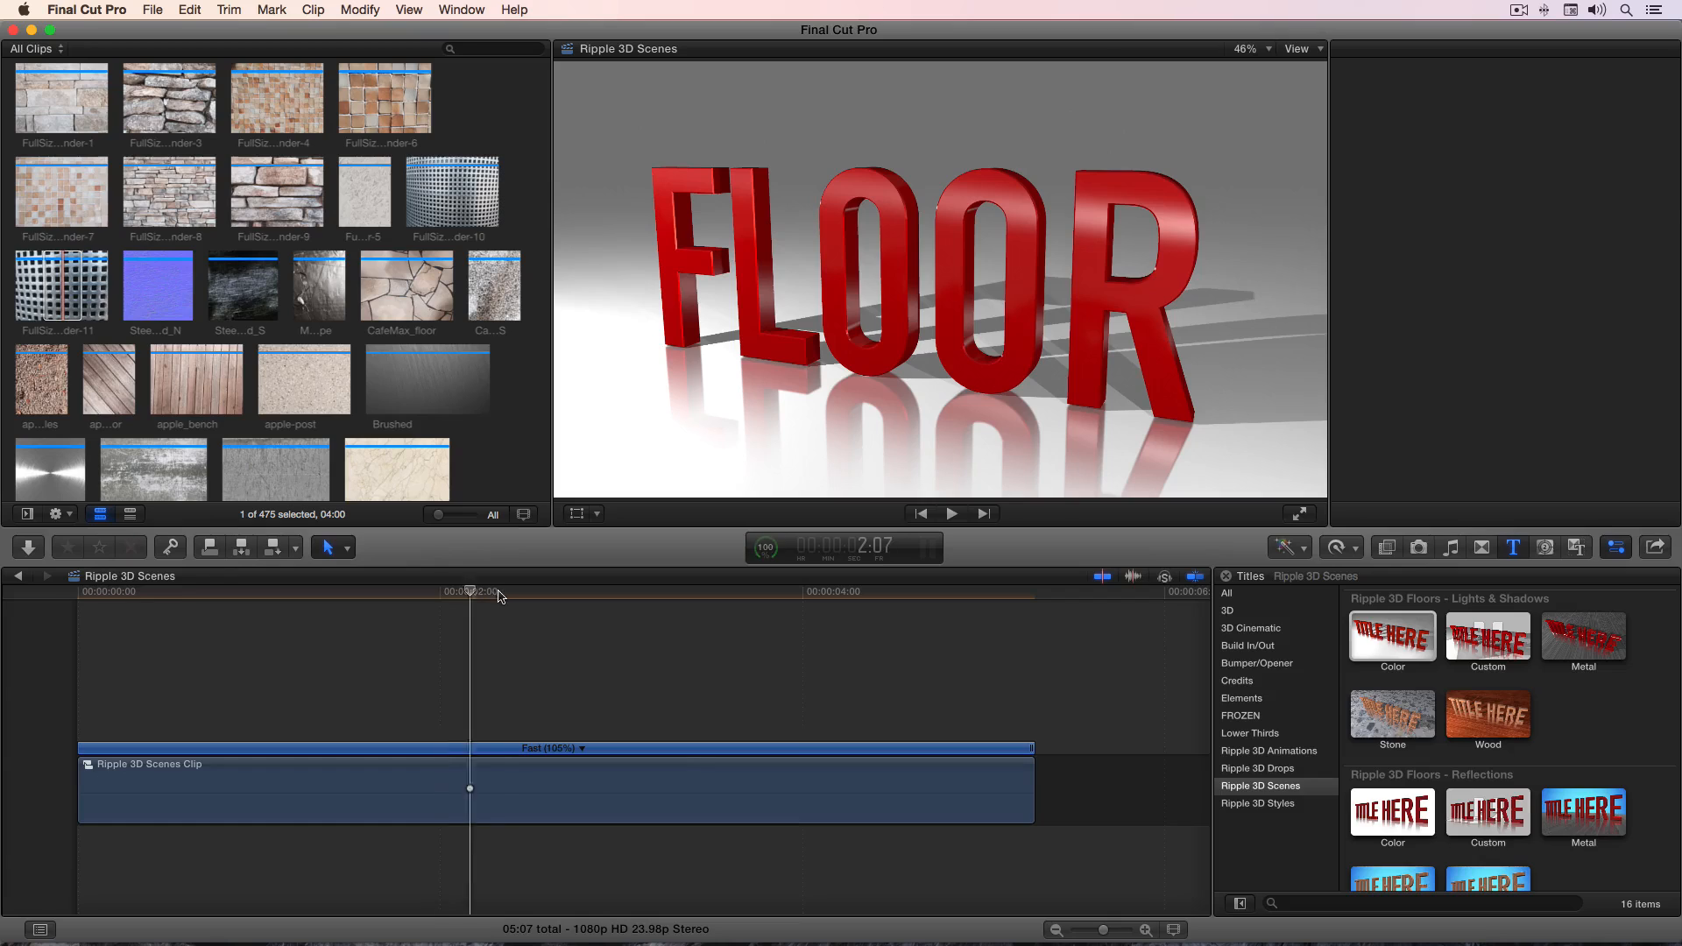
Step: Move the playhead to 2:07 in the retimed compound clip
drag(471, 594, 500, 595)
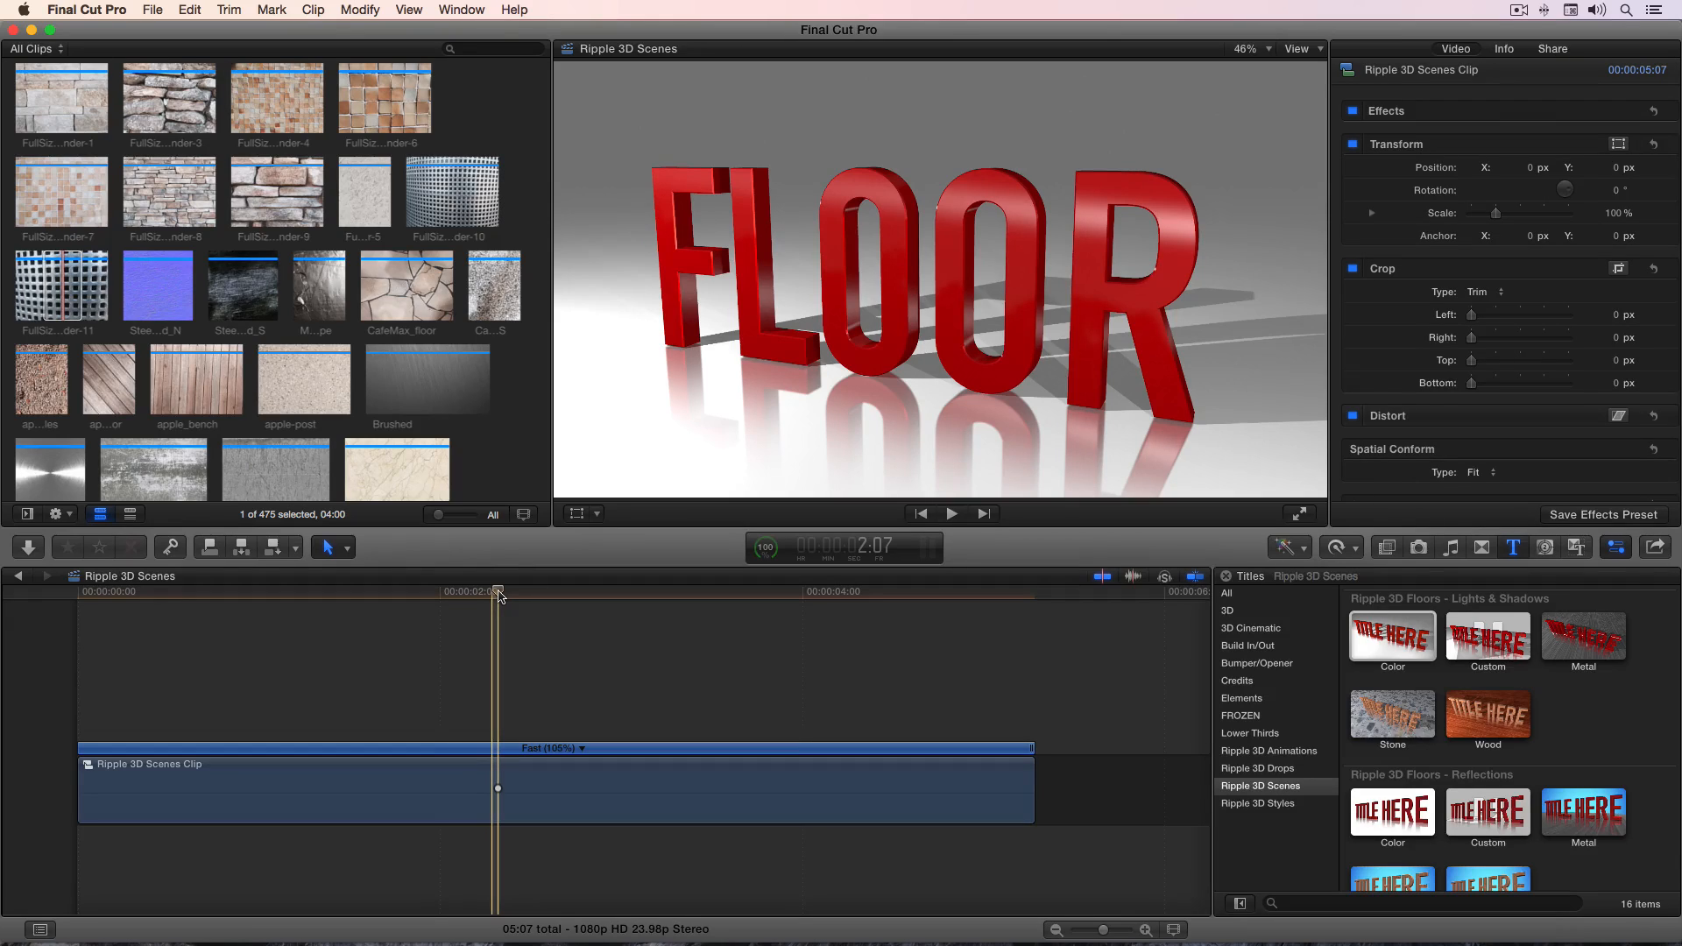